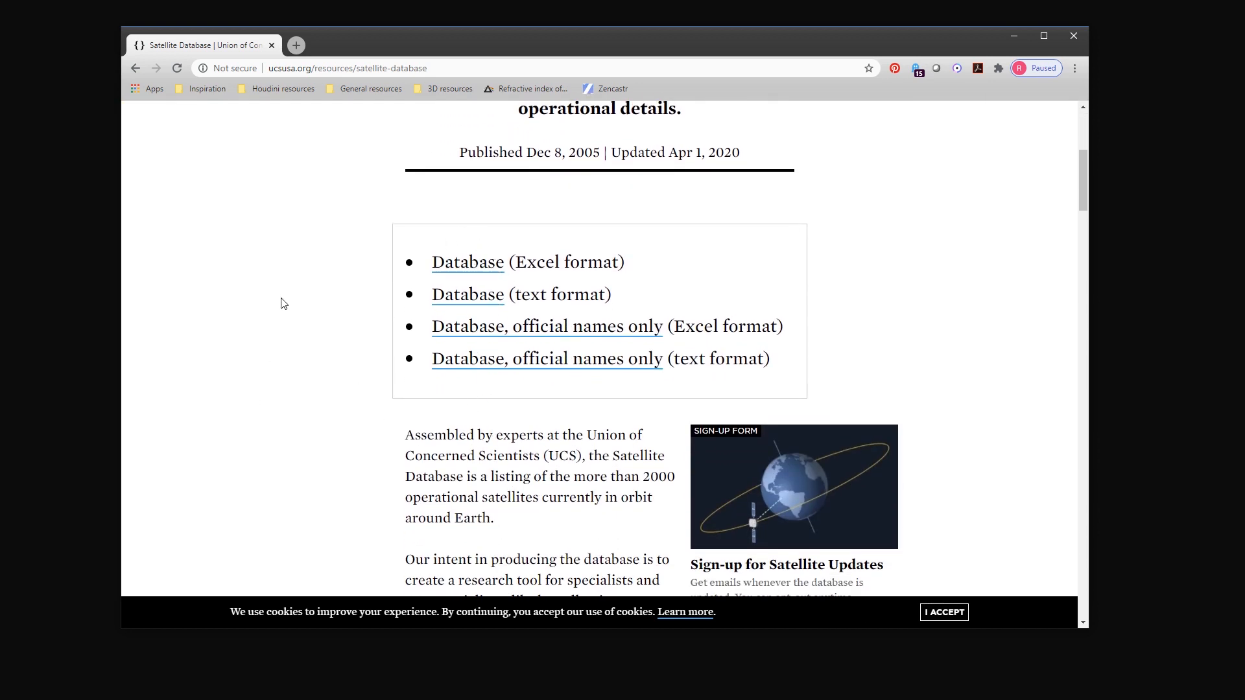
- Review the UCS Satellite Database web page and the contents of the UCS-Satellite-Database-4-1-2020 spreadsheet
{"action": "scroll", "coordinate": [297, 313], "scroll_direction": "up", "scroll_amount": 3}
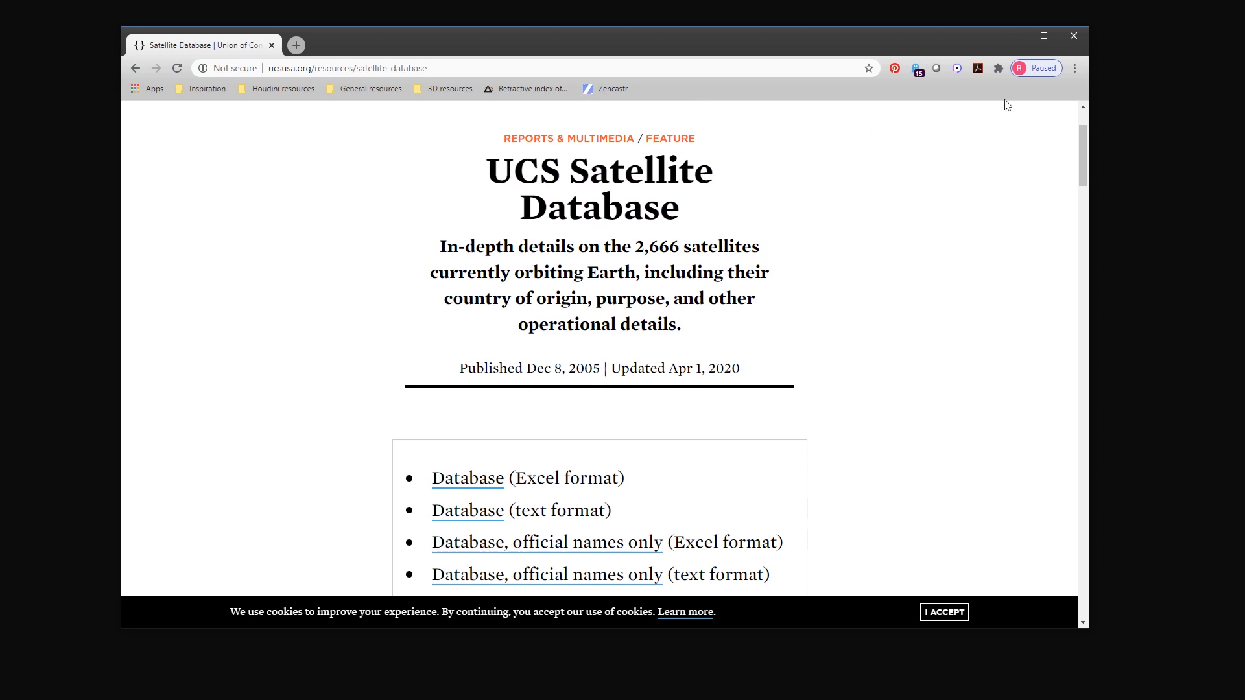
{"action": "left_click", "coordinate": [1014, 37]}
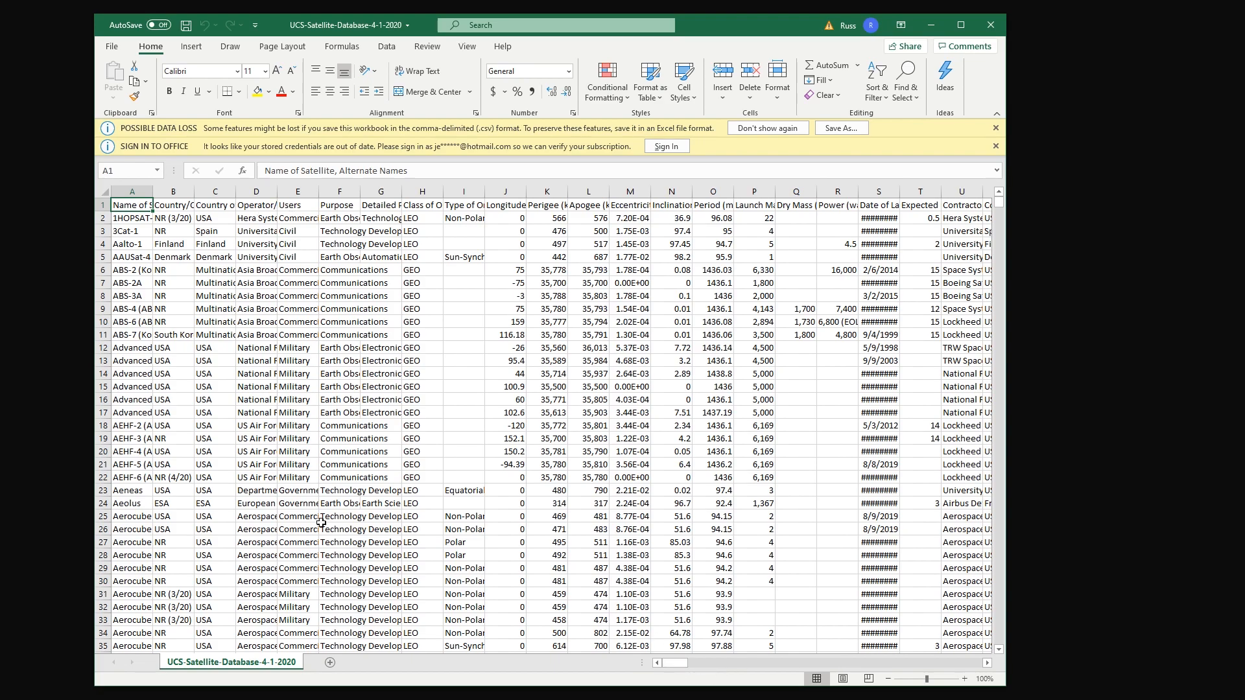
{"action": "mouse_move", "coordinate": [999, 207]}
{"action": "left_mouse_down"}
{"action": "mouse_move", "coordinate": [1018, 265]}
{"action": "mouse_move", "coordinate": [1022, 409]}
{"action": "mouse_move", "coordinate": [986, 587]}
{"action": "mouse_move", "coordinate": [1017, 409]}
{"action": "mouse_move", "coordinate": [999, 197]}
{"action": "left_mouse_up"}
{"action": "mouse_move", "coordinate": [679, 666]}
{"action": "left_mouse_down"}
{"action": "mouse_move", "coordinate": [721, 673]}
{"action": "mouse_move", "coordinate": [665, 675]}
{"action": "left_mouse_up"}
- Examine the spreadsheet's Save As settings for CSV (Comma delimited) format, and dismiss the workbook and the text version of the database
{"action": "left_click", "coordinate": [111, 46]}
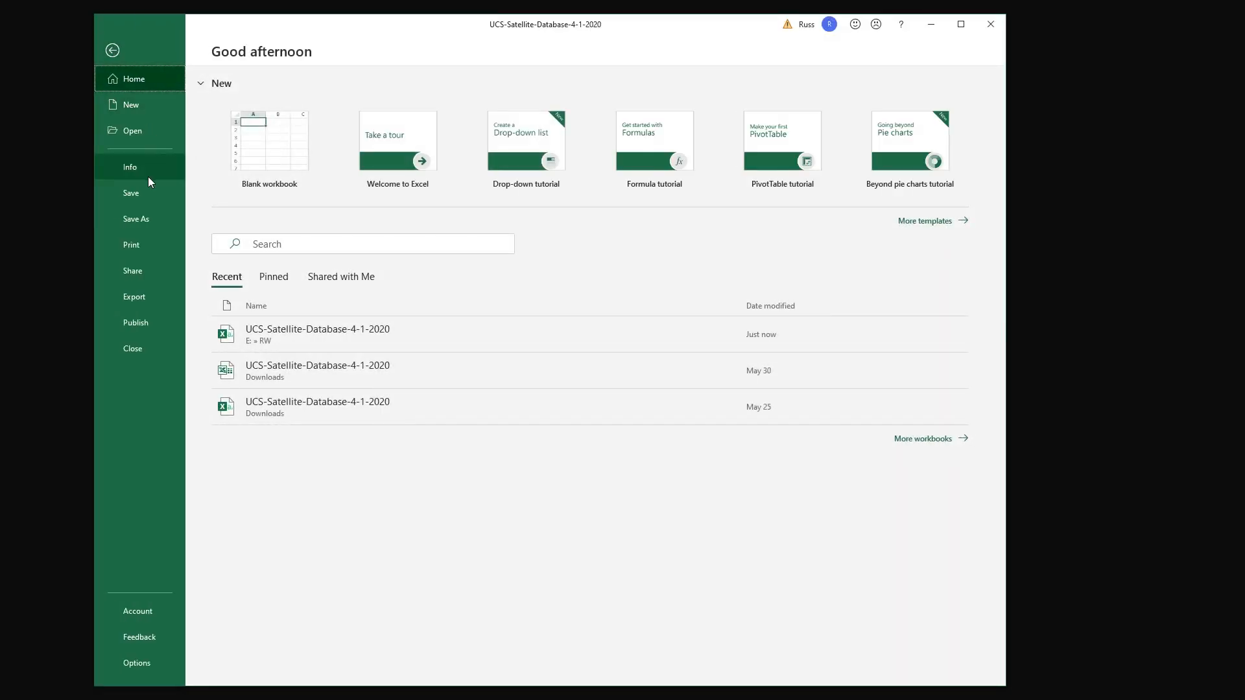
{"action": "left_click", "coordinate": [149, 219]}
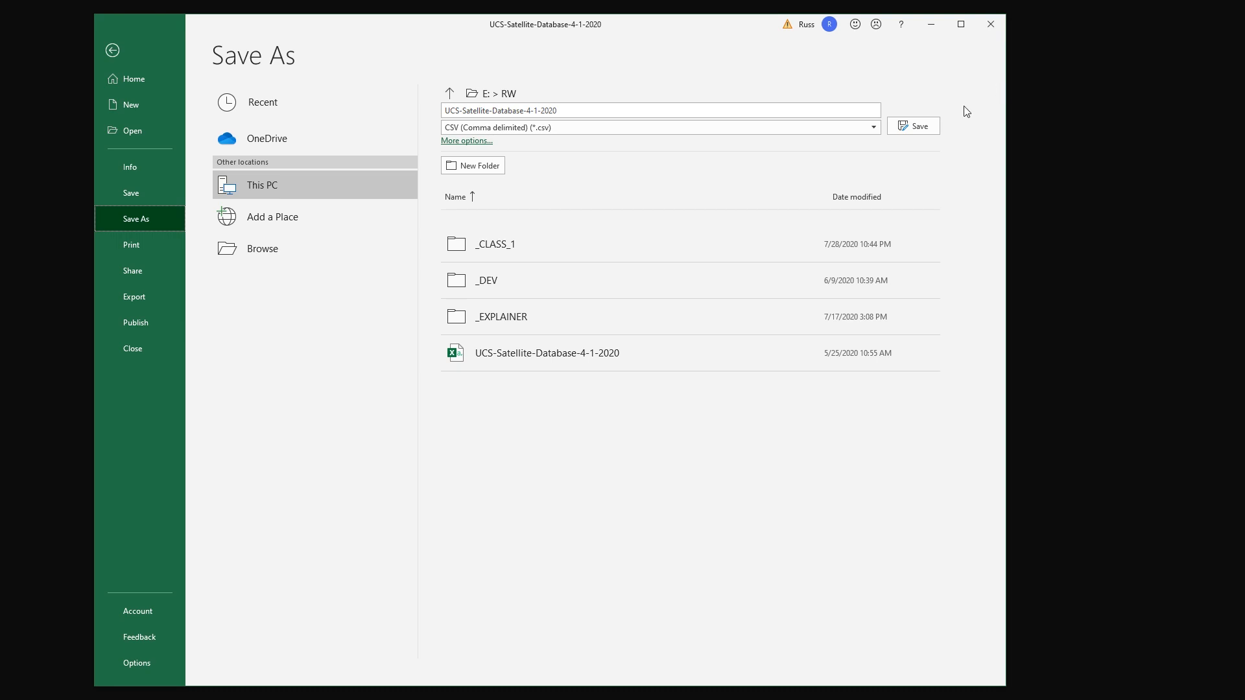
{"action": "left_click", "coordinate": [991, 24]}
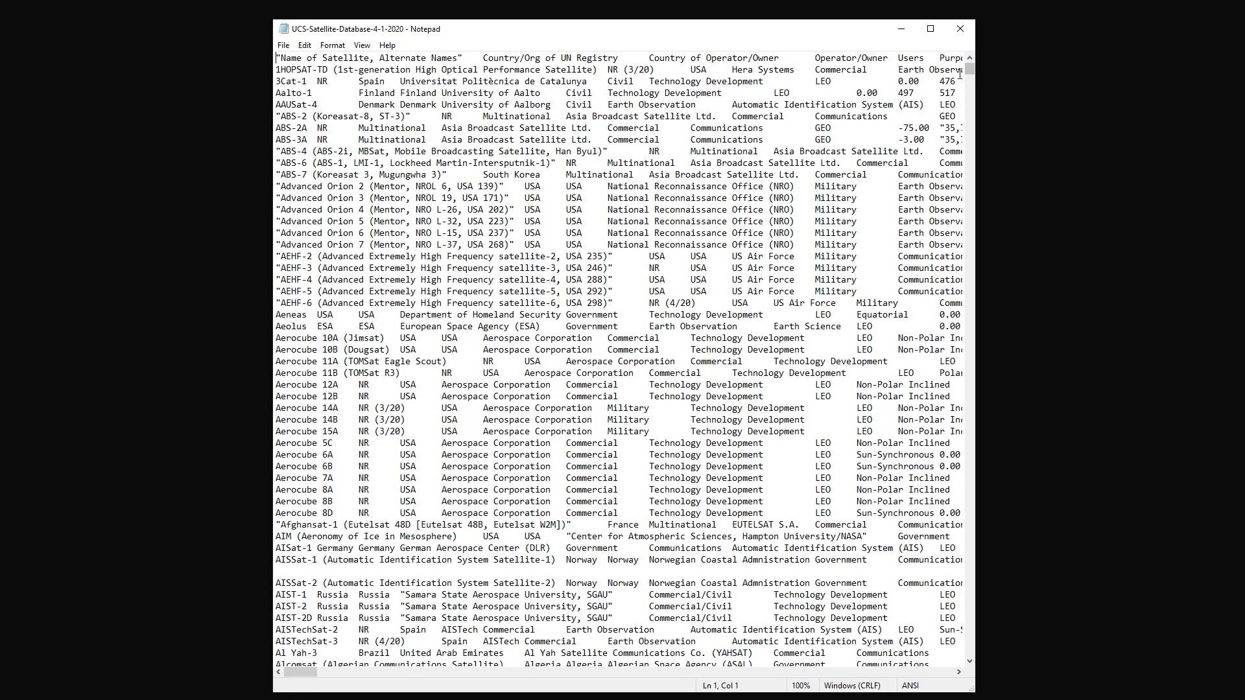
{"action": "left_click", "coordinate": [960, 35]}
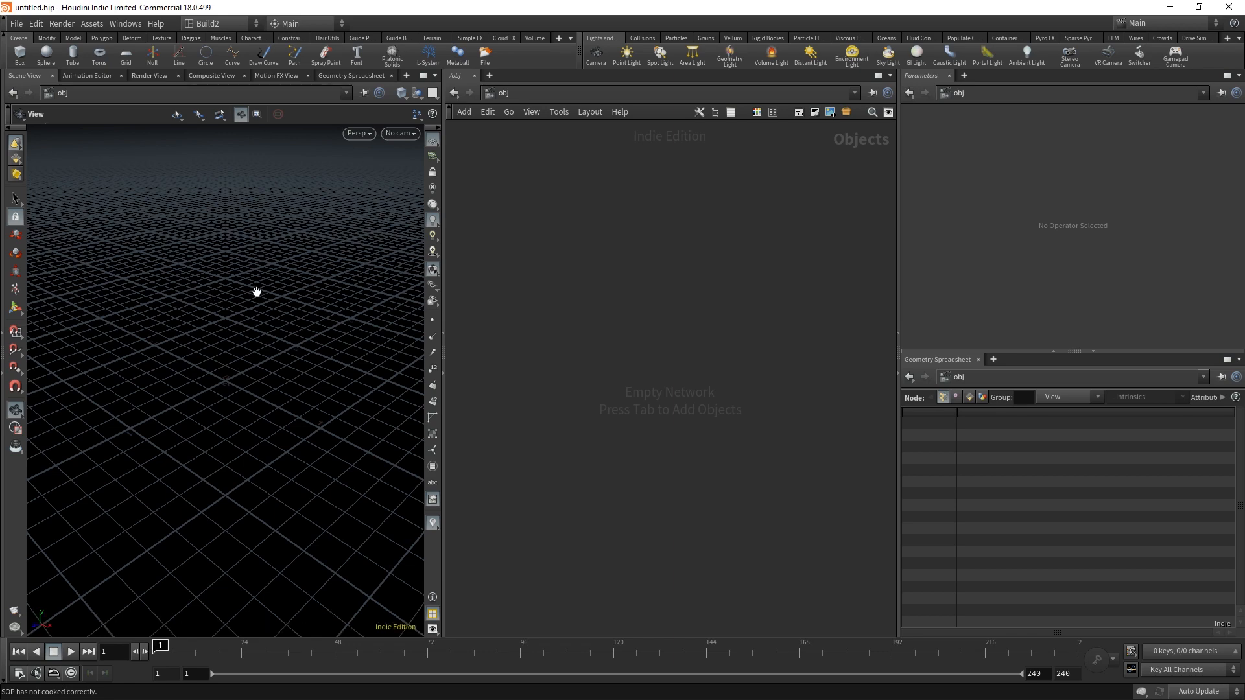
- Start saving the Houdini scene under a new name and create a folder named Houdini inside E:/RW/_CLASS_1
{"action": "key", "text": "ctrl+shift+s"}
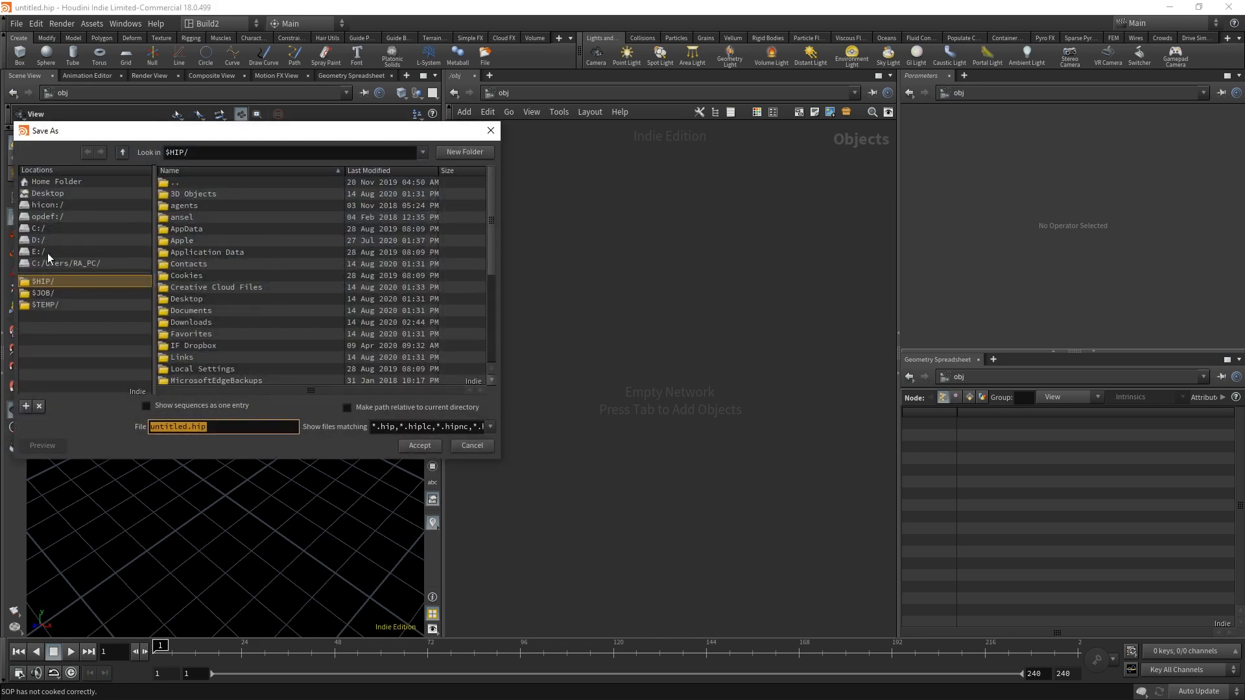
{"action": "left_click", "coordinate": [49, 253]}
{"action": "double_click", "coordinate": [183, 334]}
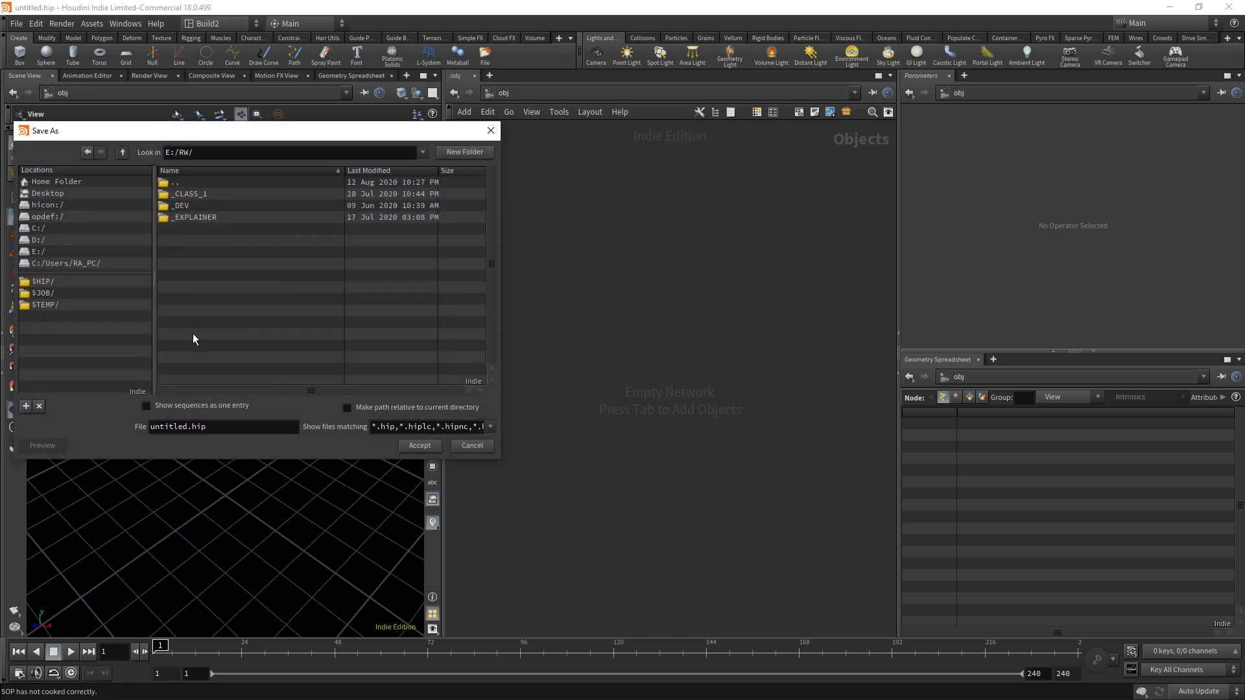
{"action": "left_click", "coordinate": [216, 196]}
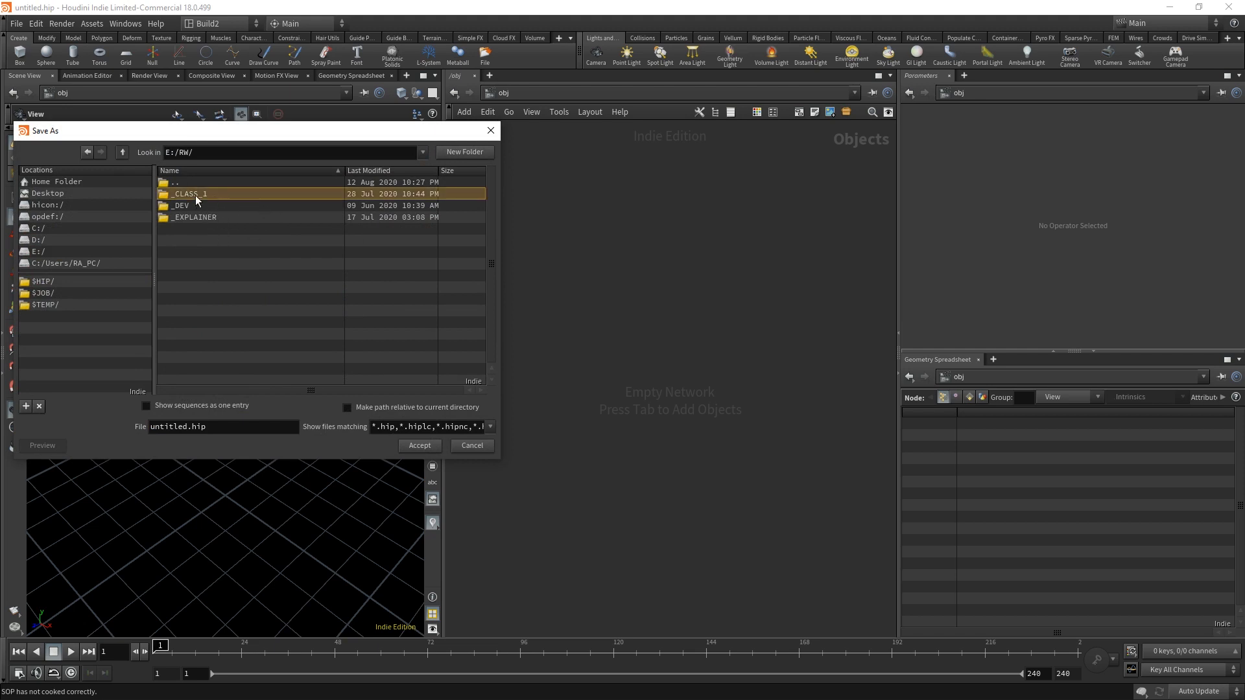
{"action": "double_click", "coordinate": [215, 193]}
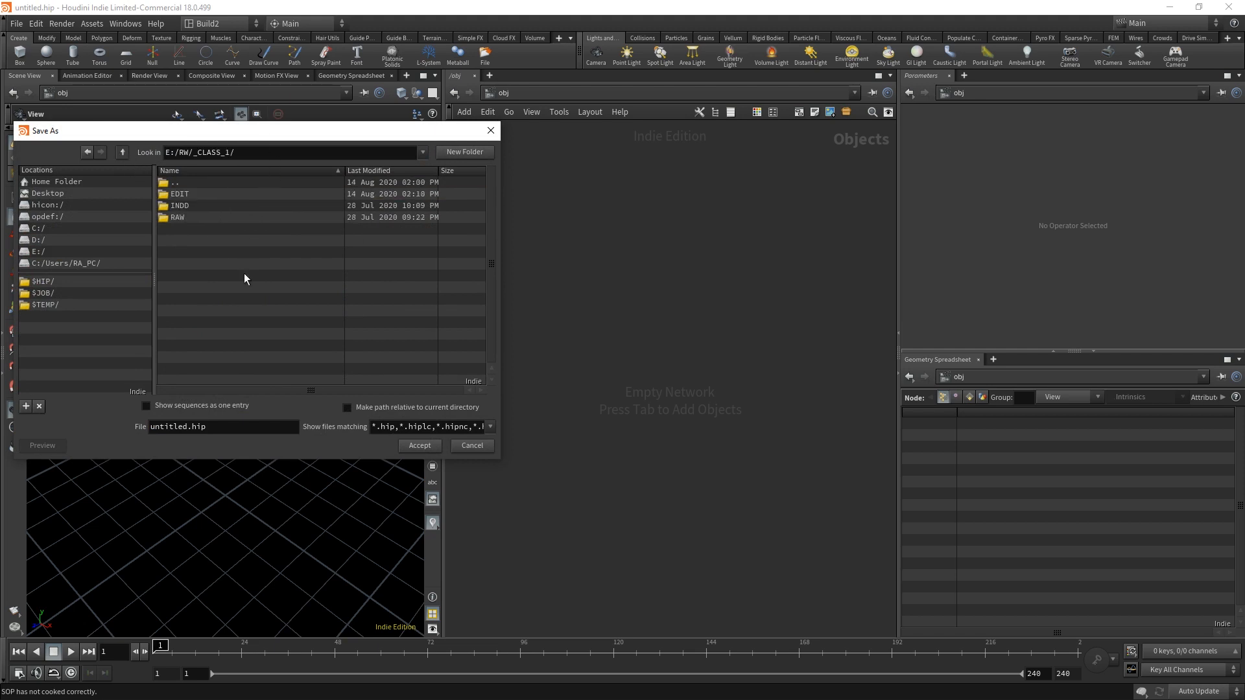
{"action": "left_click", "coordinate": [464, 152]}
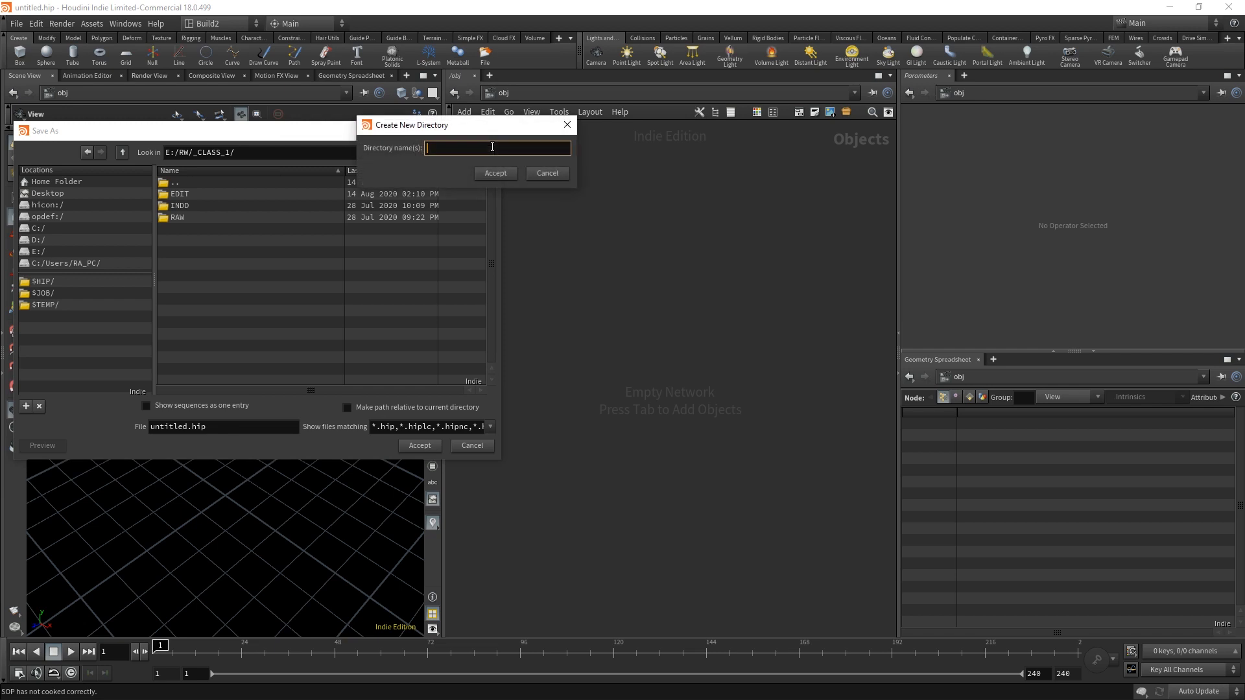
{"action": "type", "text": "Houdini"}
{"action": "key", "text": "Return"}
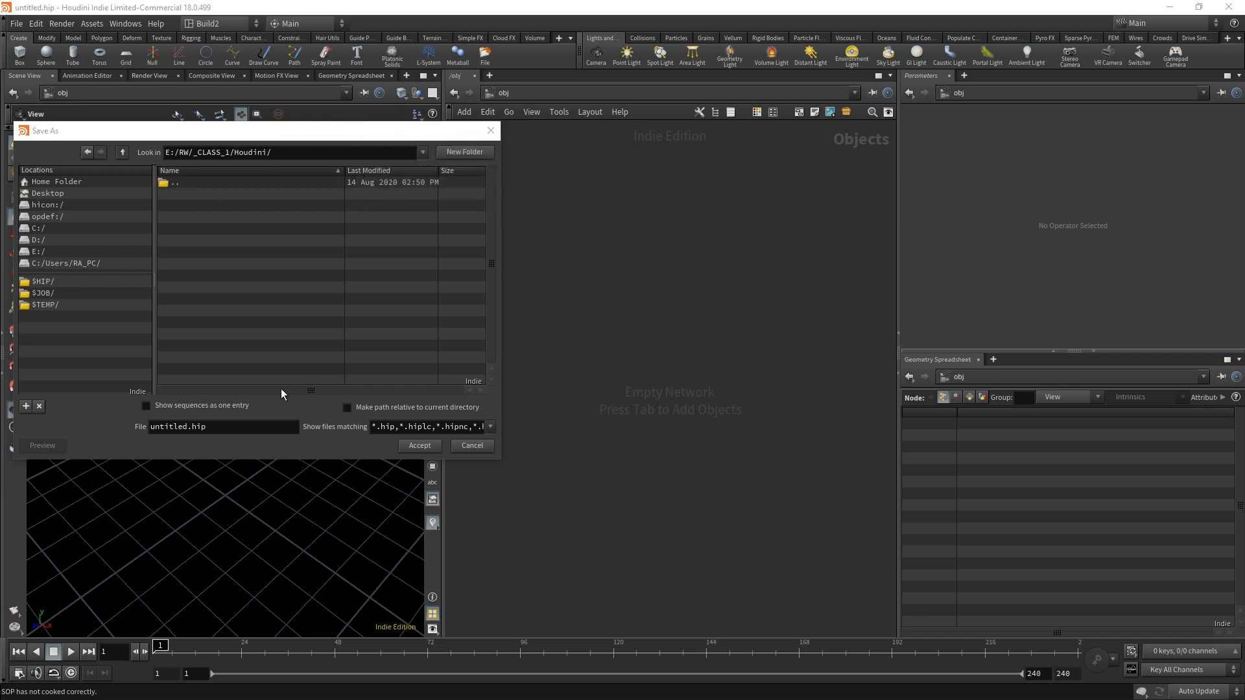
- Save the scene in the new Houdini folder as RW_satDev_v001
{"action": "double_click", "coordinate": [188, 427]}
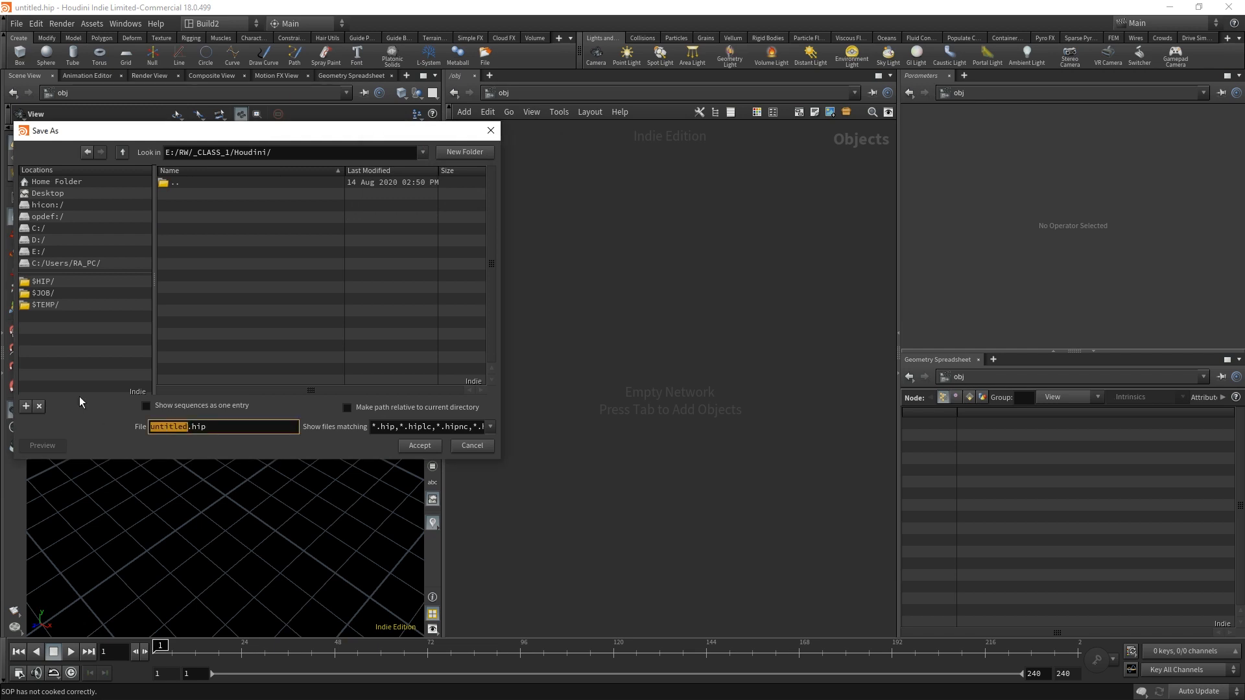
{"action": "type", "text": "RW_satDev_v001"}
{"action": "left_click", "coordinate": [425, 445]}
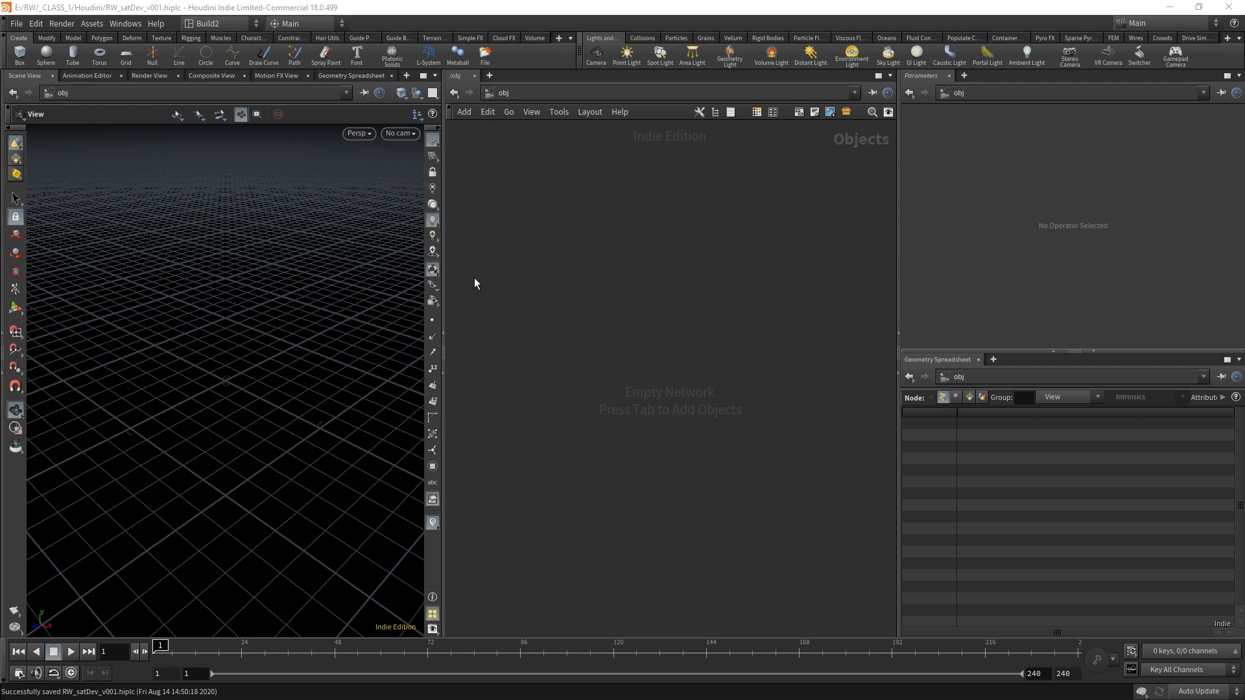
- Examine the scene's variables, such as the HIP and JOB paths, and close the list
{"action": "left_click", "coordinate": [35, 26]}
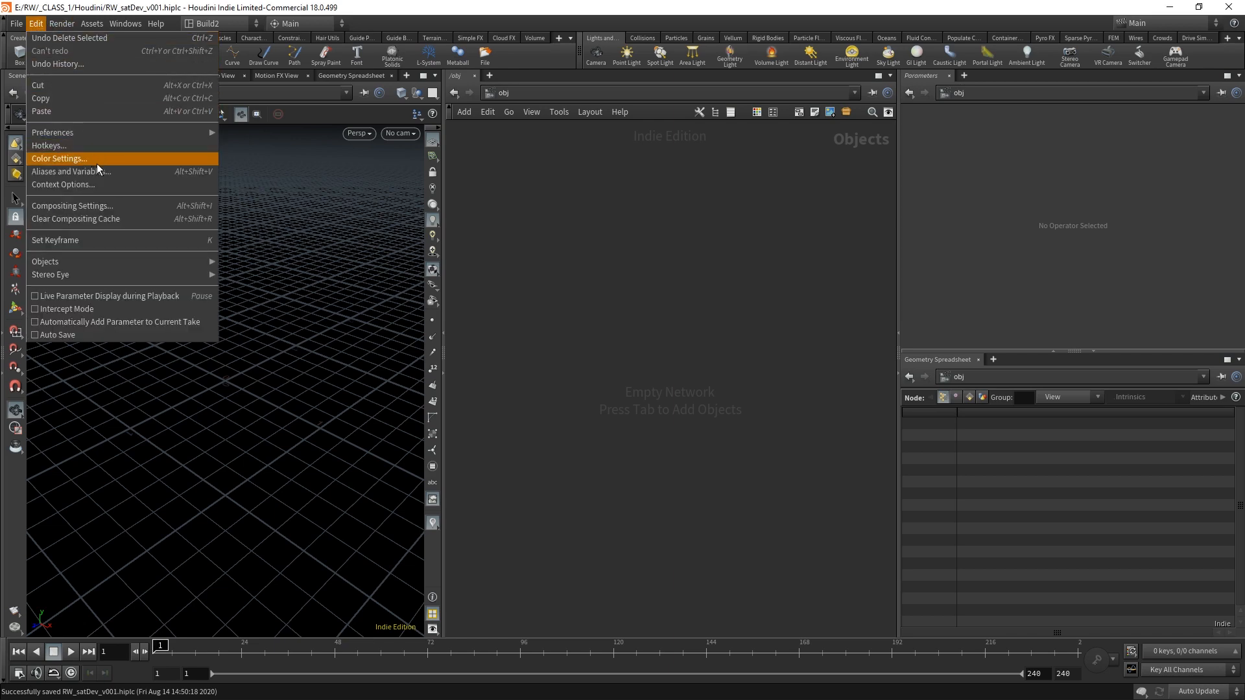
{"action": "left_click", "coordinate": [97, 172]}
{"action": "left_click", "coordinate": [60, 37]}
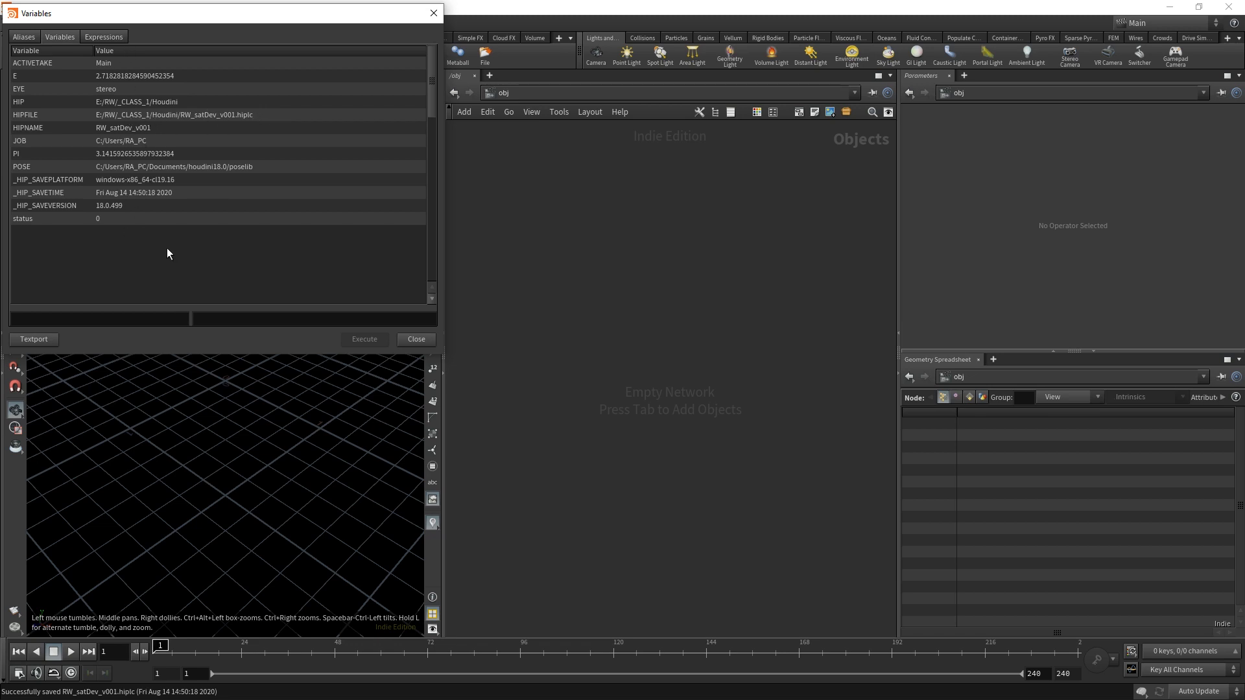
{"action": "left_click", "coordinate": [435, 14]}
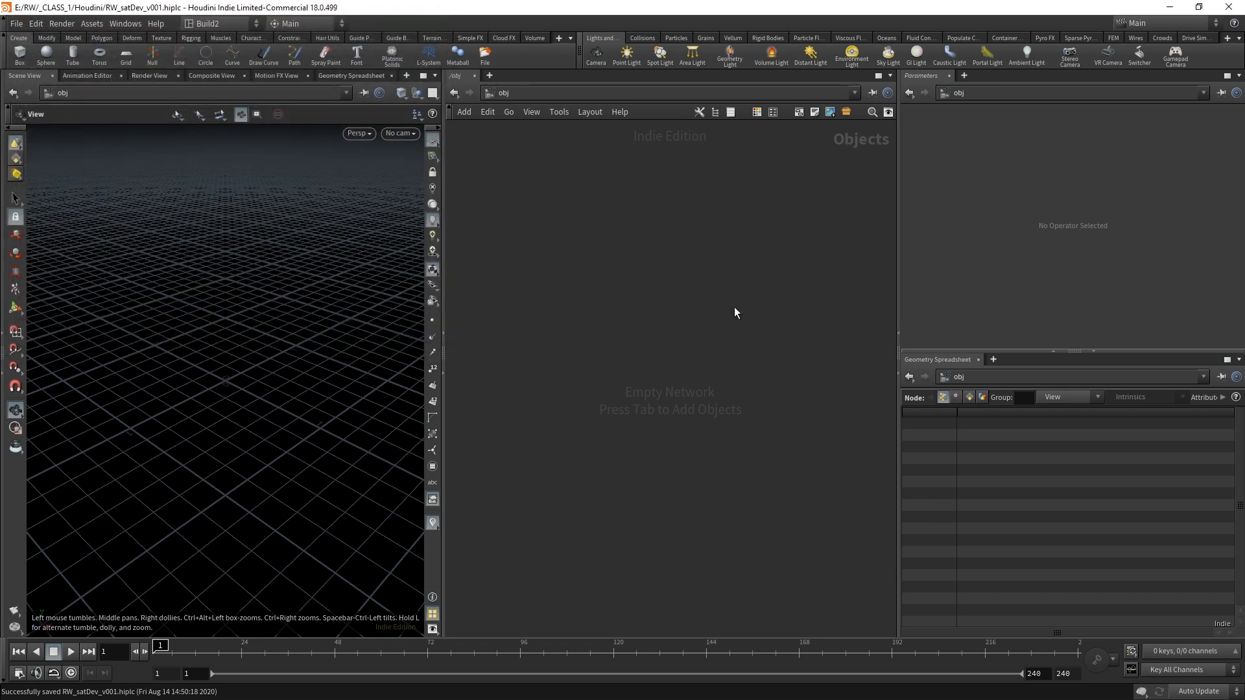
- Add a Geometry object to the empty object network and go inside it
{"action": "key", "text": "Tab"}
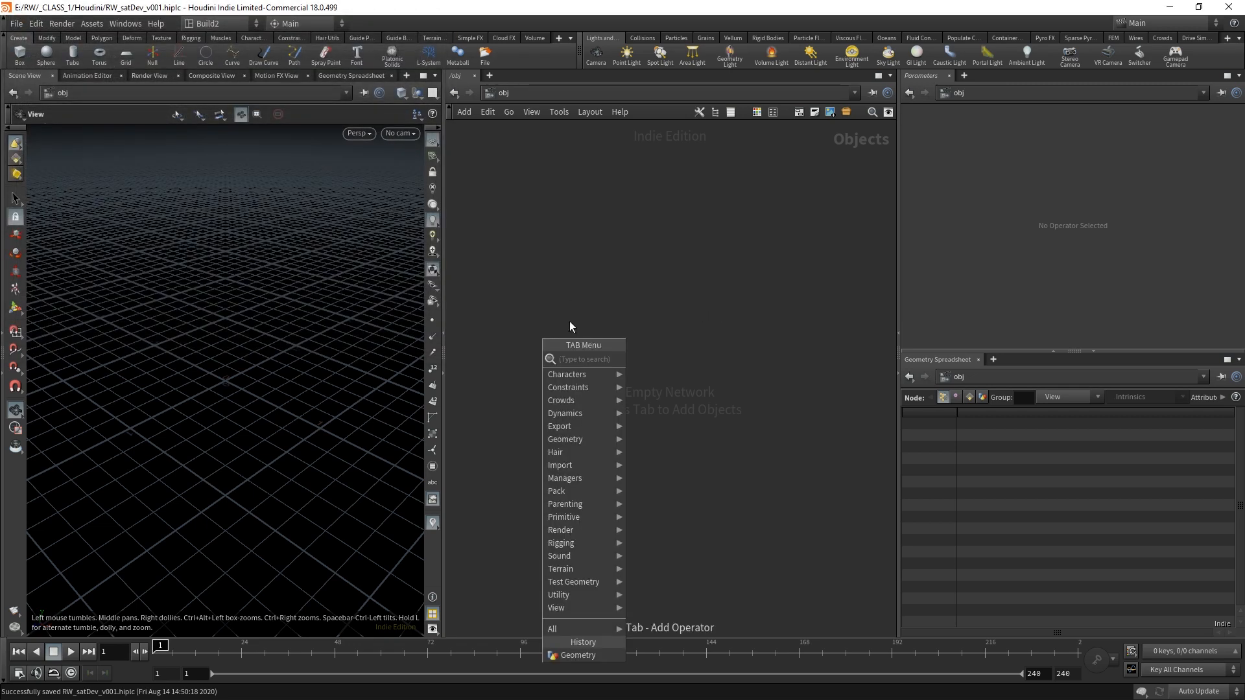
{"action": "type", "text": "ge"}
{"action": "key", "text": "Return"}
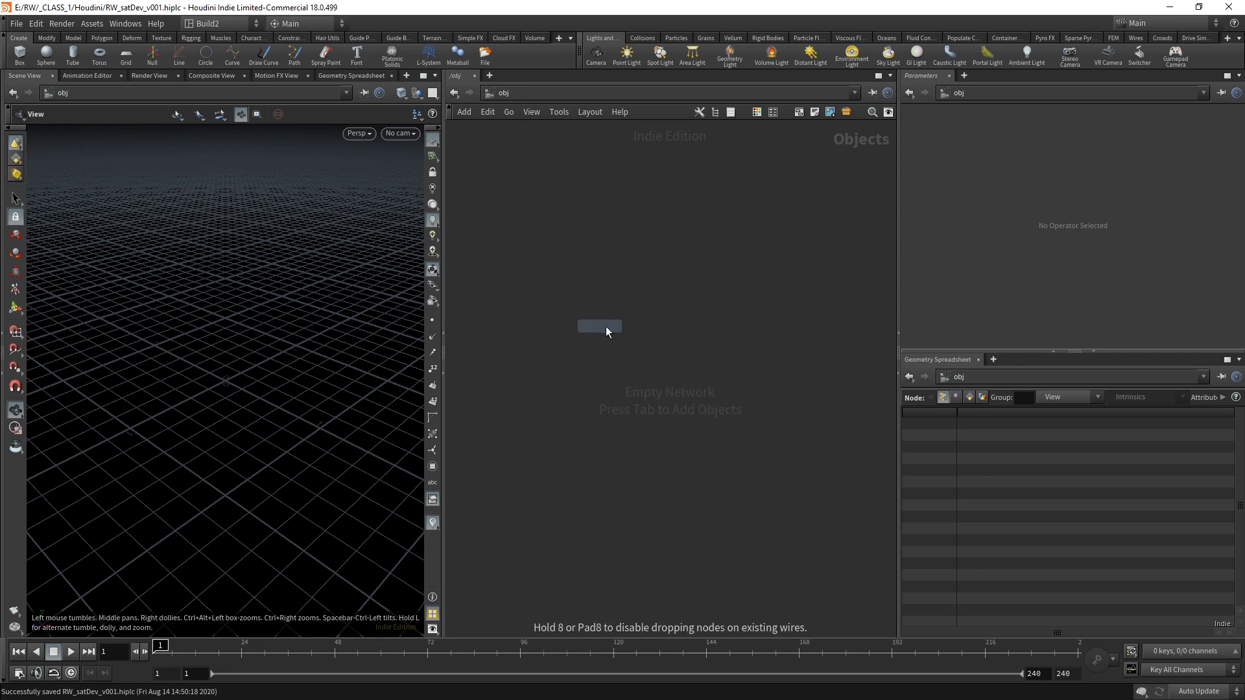
{"action": "left_click", "coordinate": [607, 324]}
{"action": "left_click_drag", "start_coordinate": [714, 391], "coordinate": [587, 294]}
{"action": "double_click", "coordinate": [613, 321]}
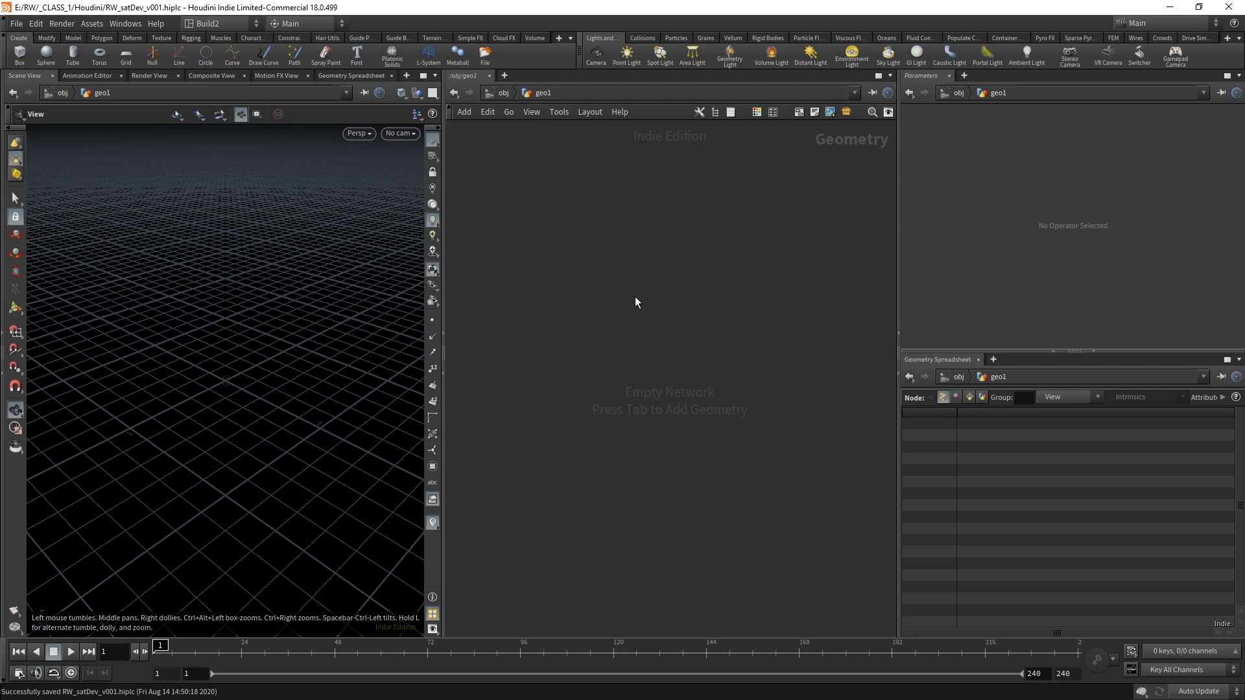
- Add a Table Import node to the geometry network
{"action": "key", "text": "Tab"}
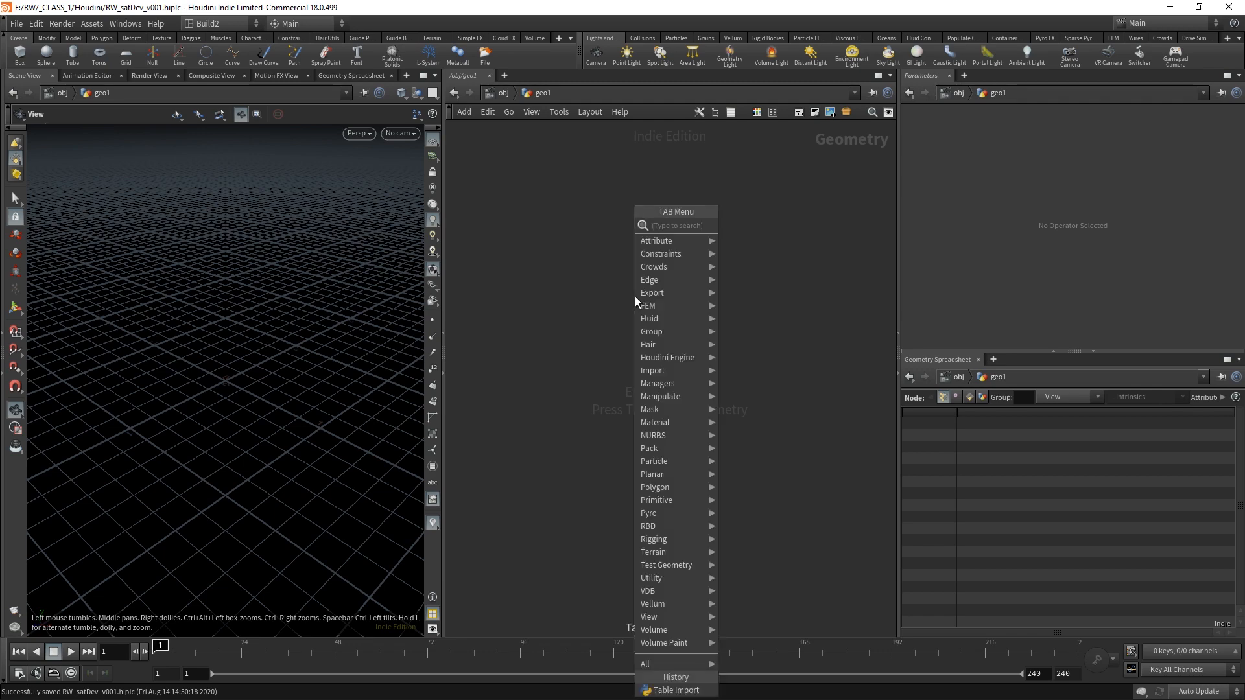
{"action": "type", "text": "tab"}
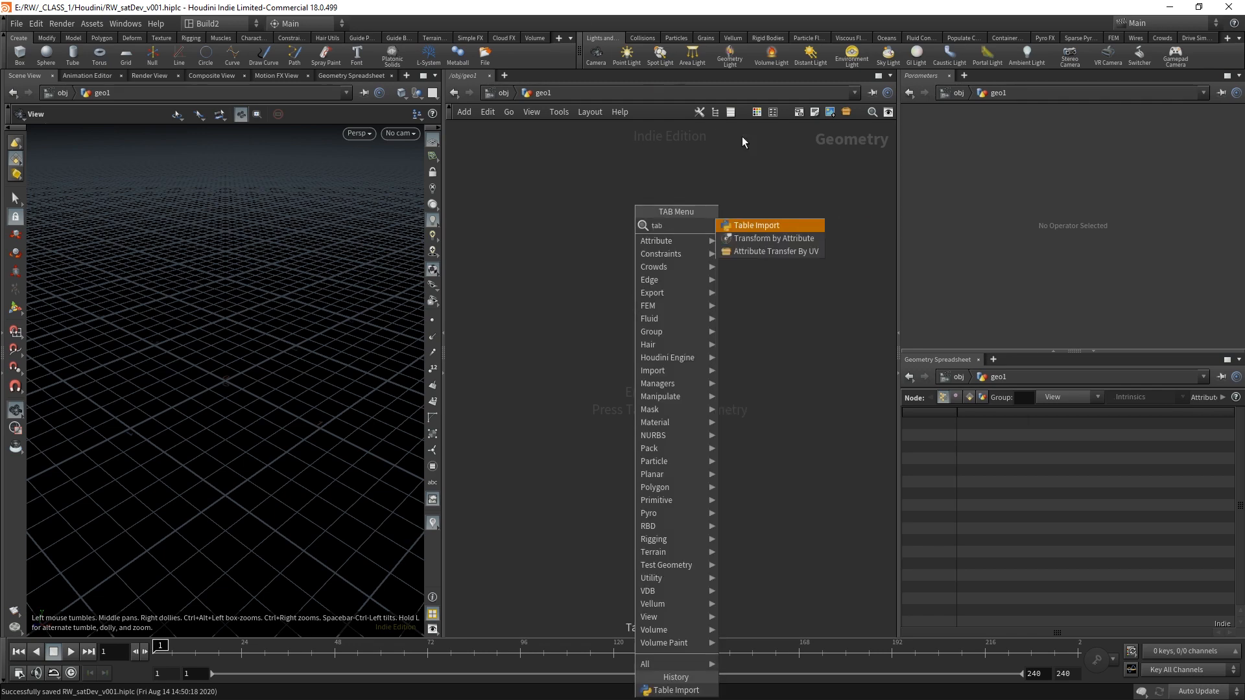
{"action": "left_click", "coordinate": [754, 225]}
{"action": "left_click", "coordinate": [604, 255]}
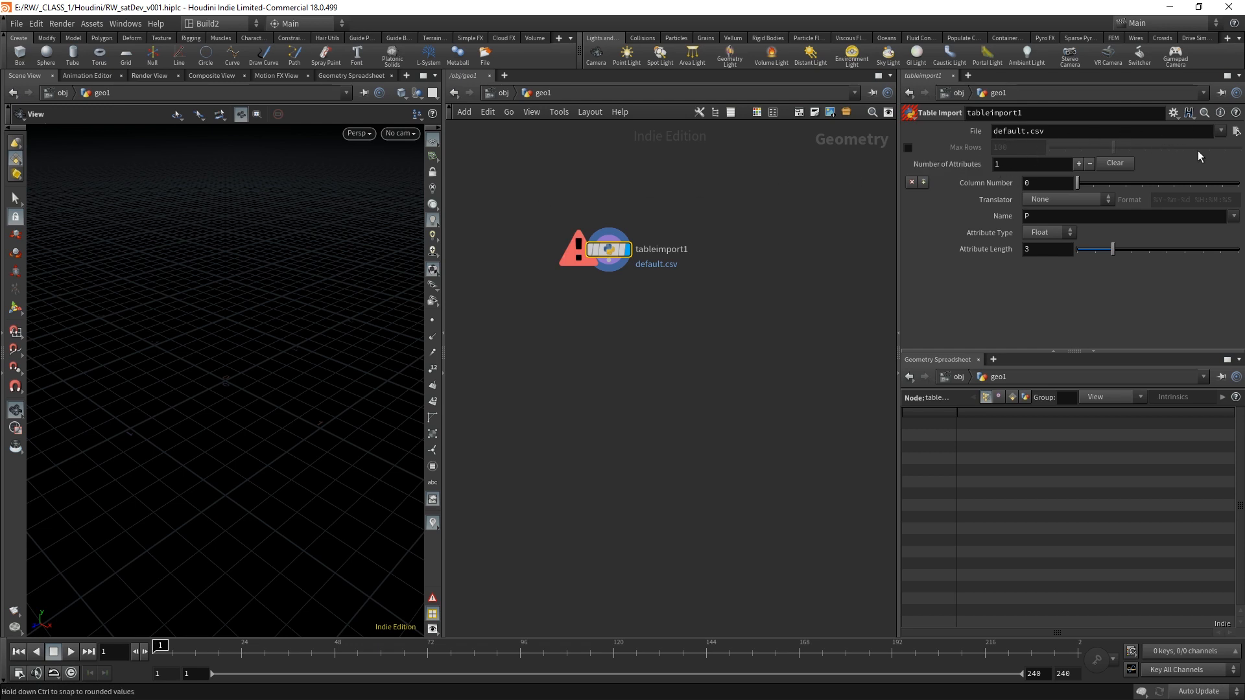
- Load E:/RW/UCS-Satellite-Database-4-1-2020.csv as the Table Import node's source file
{"action": "left_click", "coordinate": [1236, 132]}
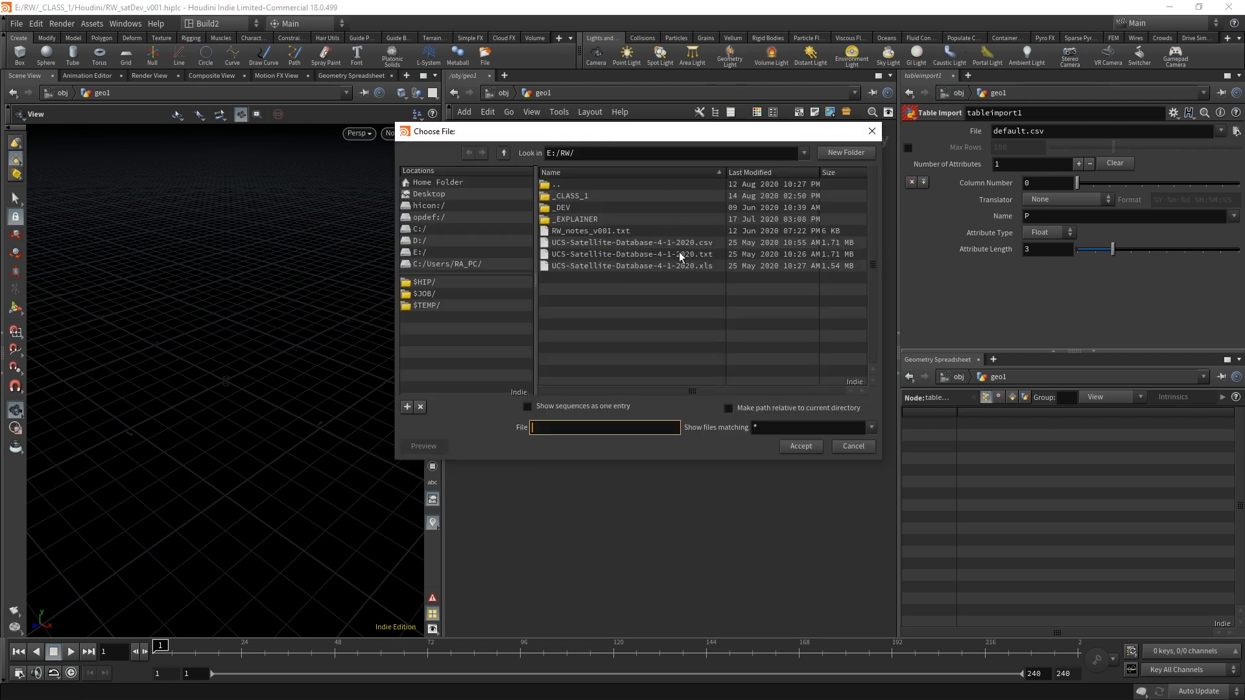
{"action": "left_click", "coordinate": [681, 243]}
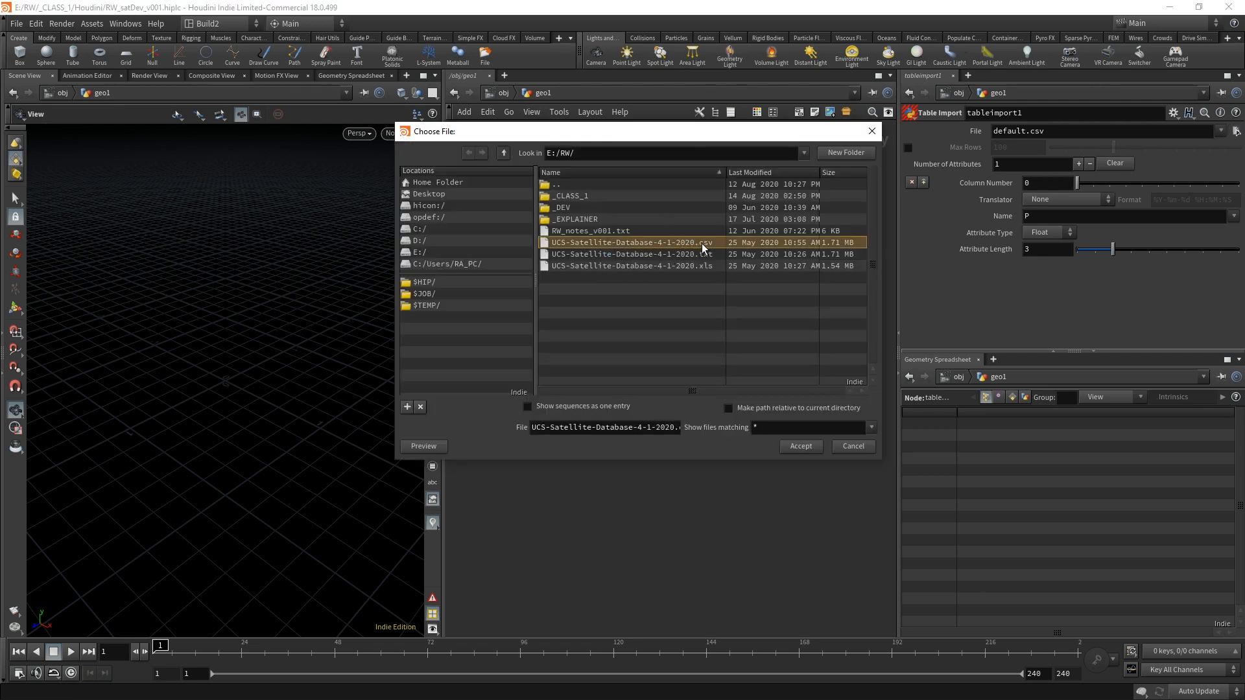
{"action": "left_click", "coordinate": [803, 445]}
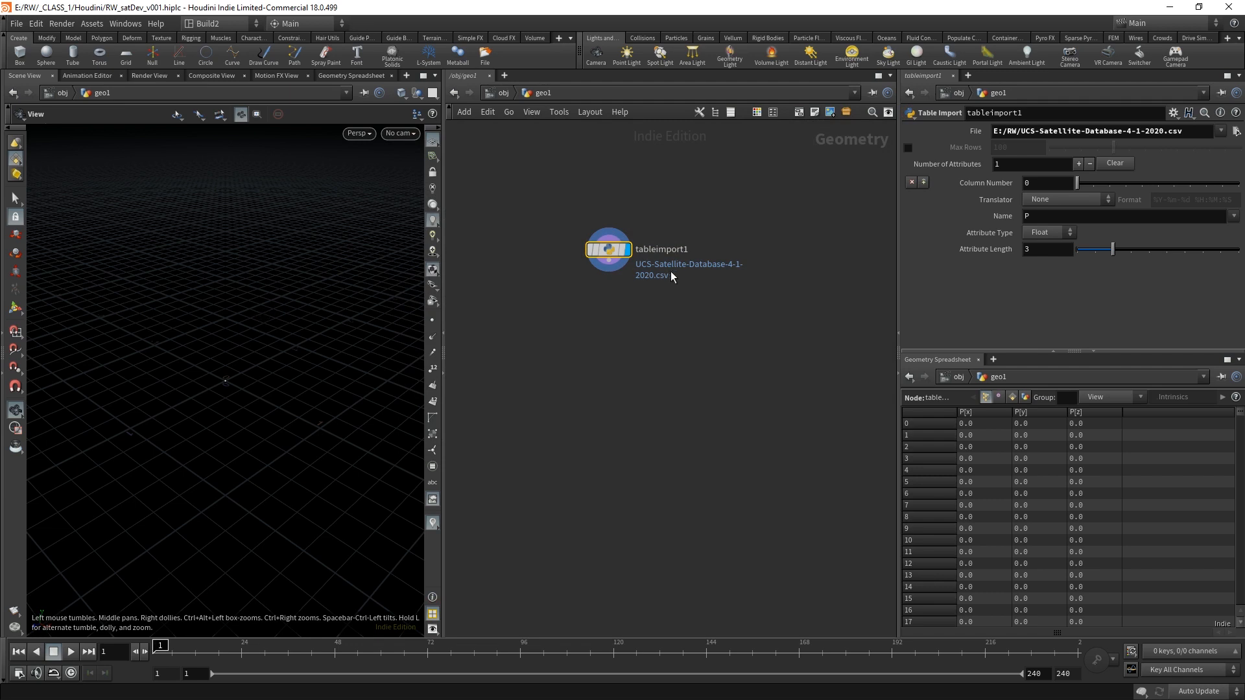
- Inspect the Table Import node's geometry information and its attribute options, keeping the translator at None and the name P
{"action": "middle_click", "coordinate": [609, 252]}
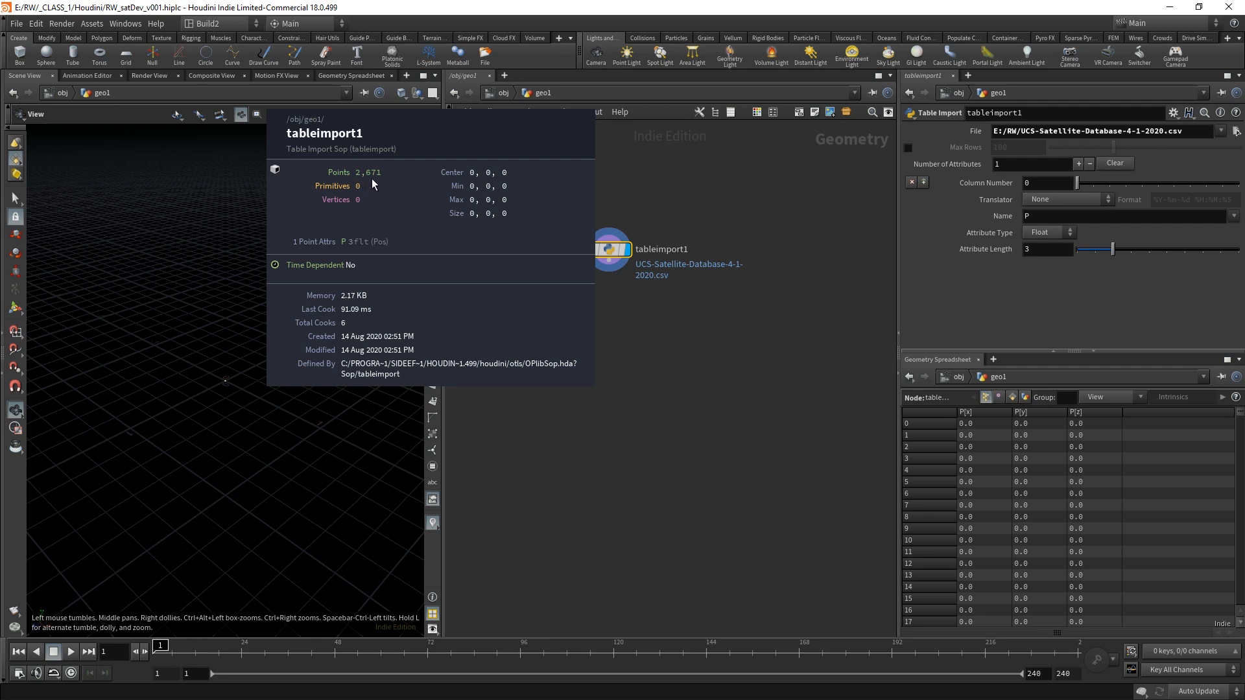
{"action": "middle_click_drag", "start_coordinate": [370, 180], "coordinate": [371, 181]}
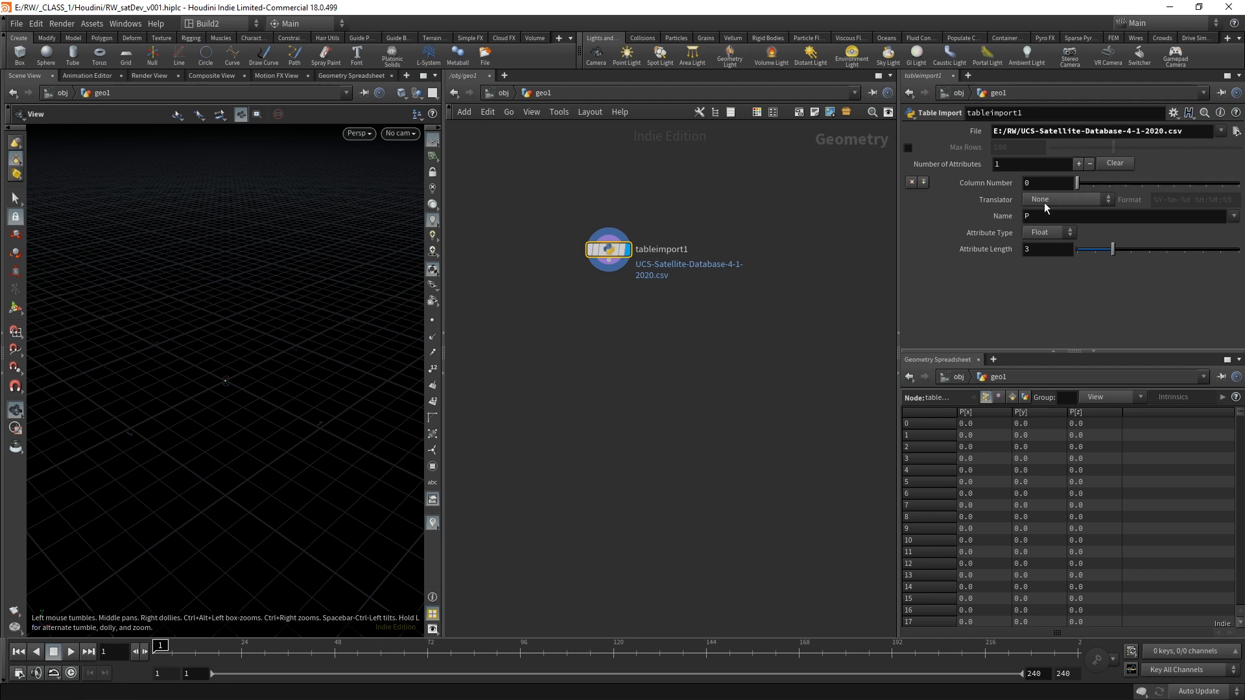
{"action": "left_click", "coordinate": [1077, 201]}
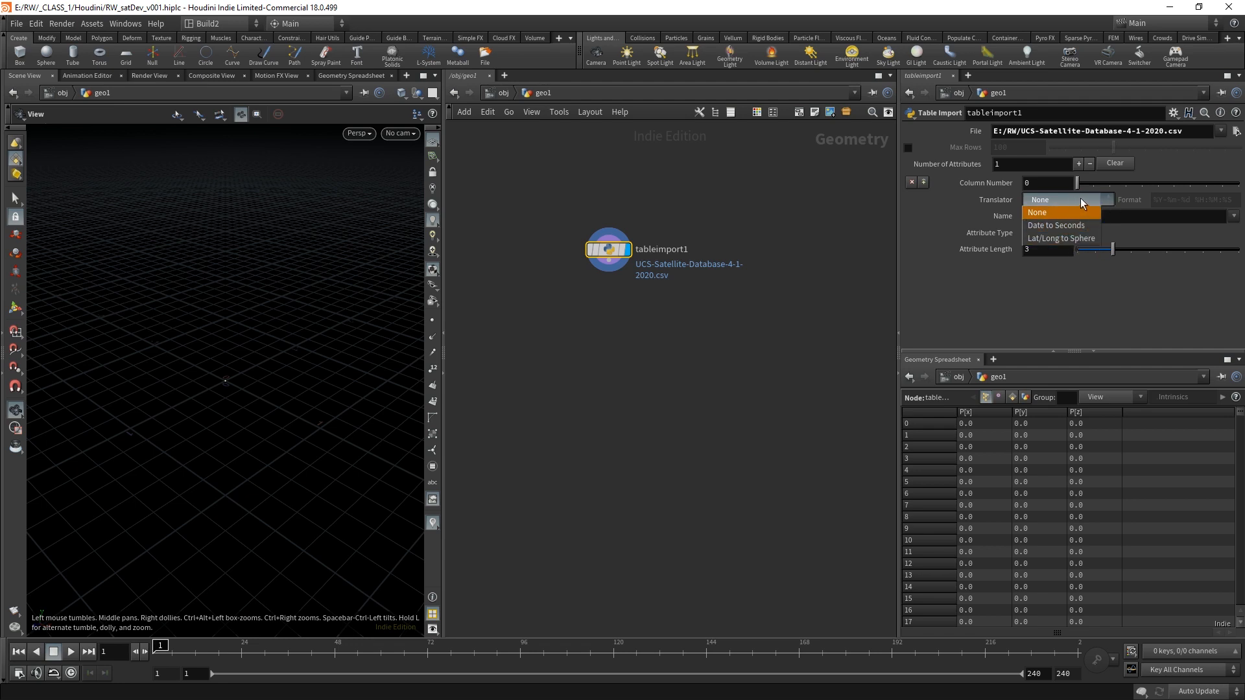
{"action": "left_click", "coordinate": [1038, 212]}
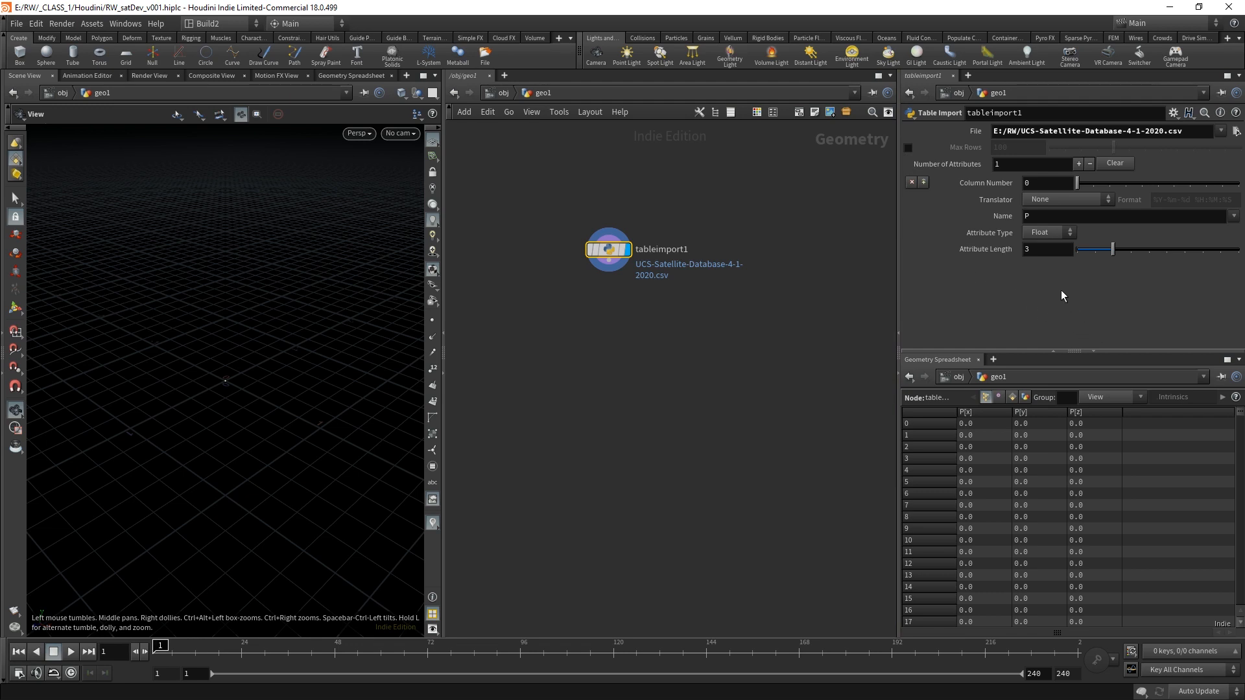
{"action": "left_click", "coordinate": [1028, 217]}
{"action": "type", "text": "P"}
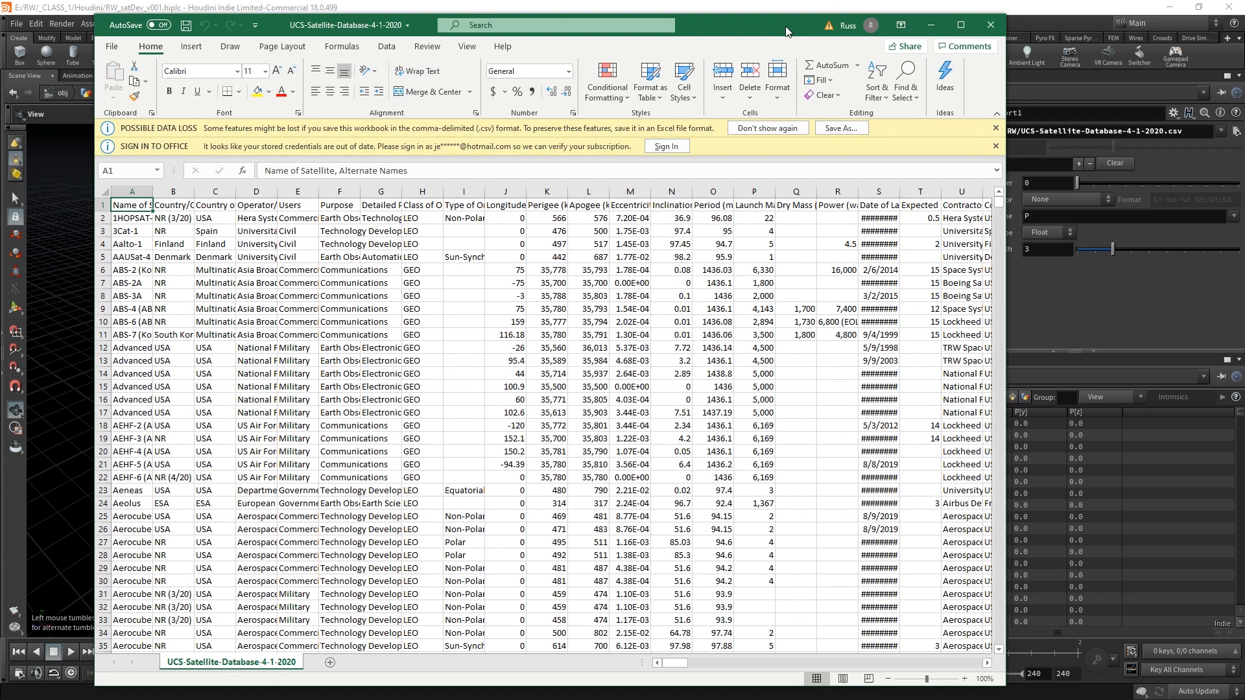
- Switch to the satellite spreadsheet in Excel, widen column A to show the full satellite names, and put the window away
{"action": "left_click_drag", "start_coordinate": [786, 31], "coordinate": [790, 26]}
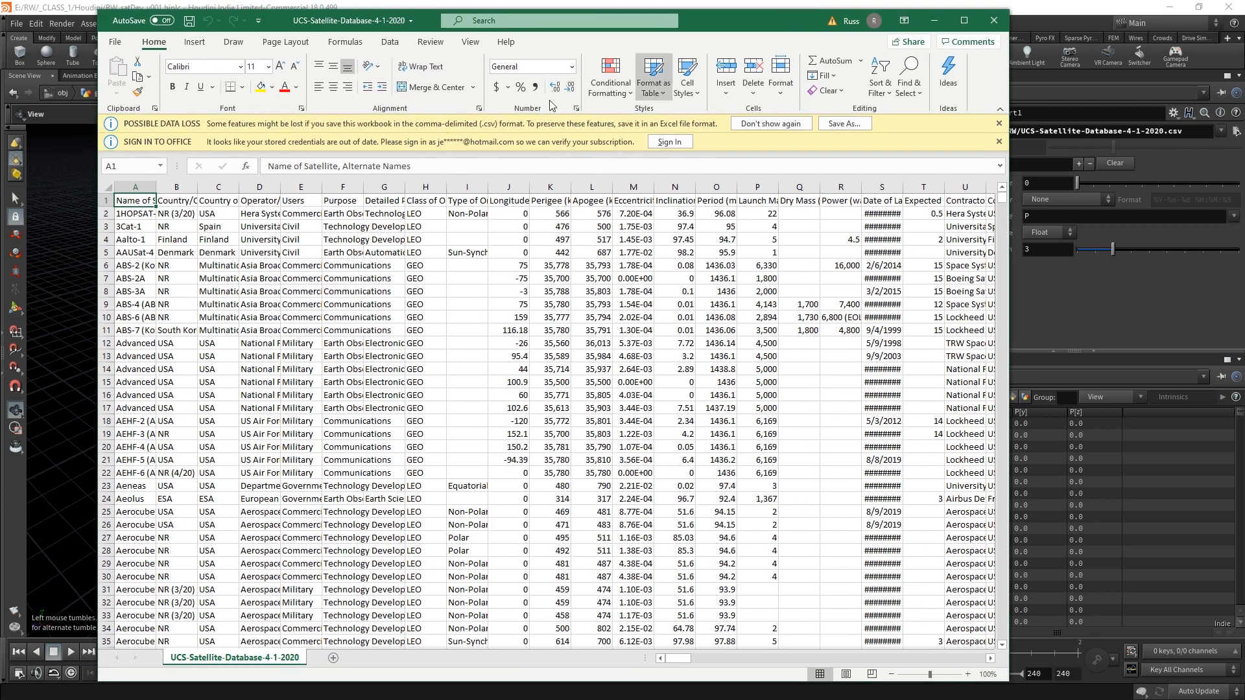
{"action": "left_click_drag", "start_coordinate": [157, 187], "coordinate": [358, 187]}
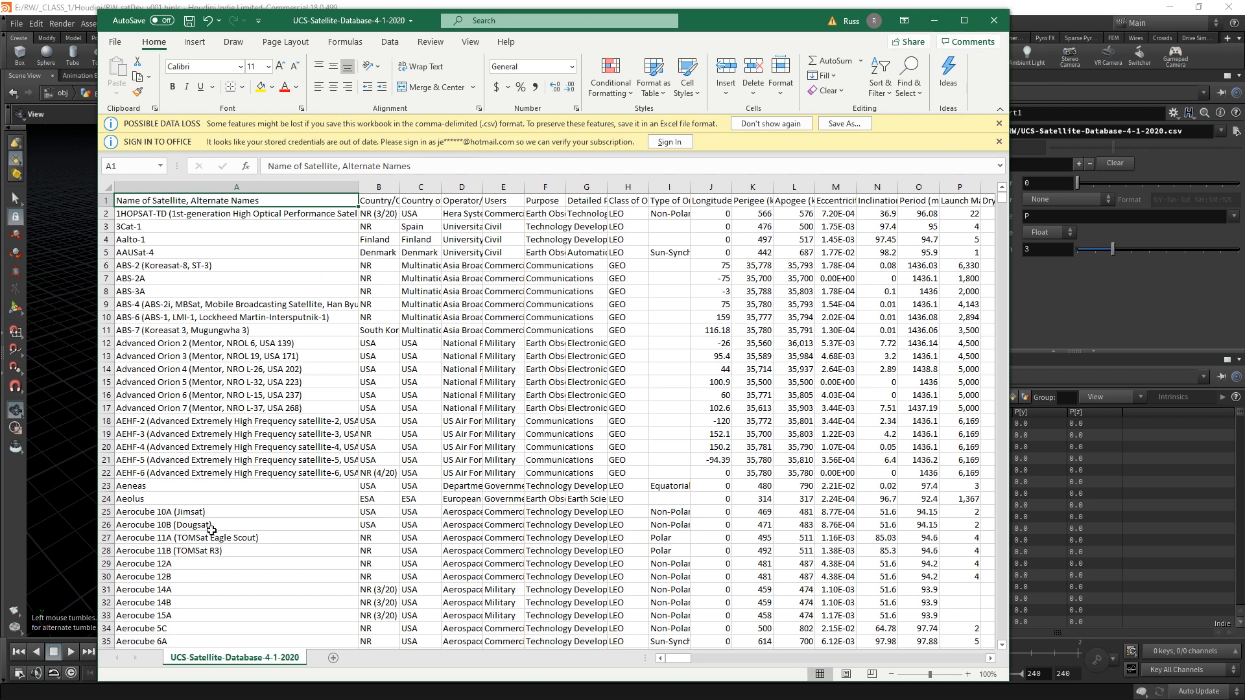
{"action": "left_click", "coordinate": [934, 20]}
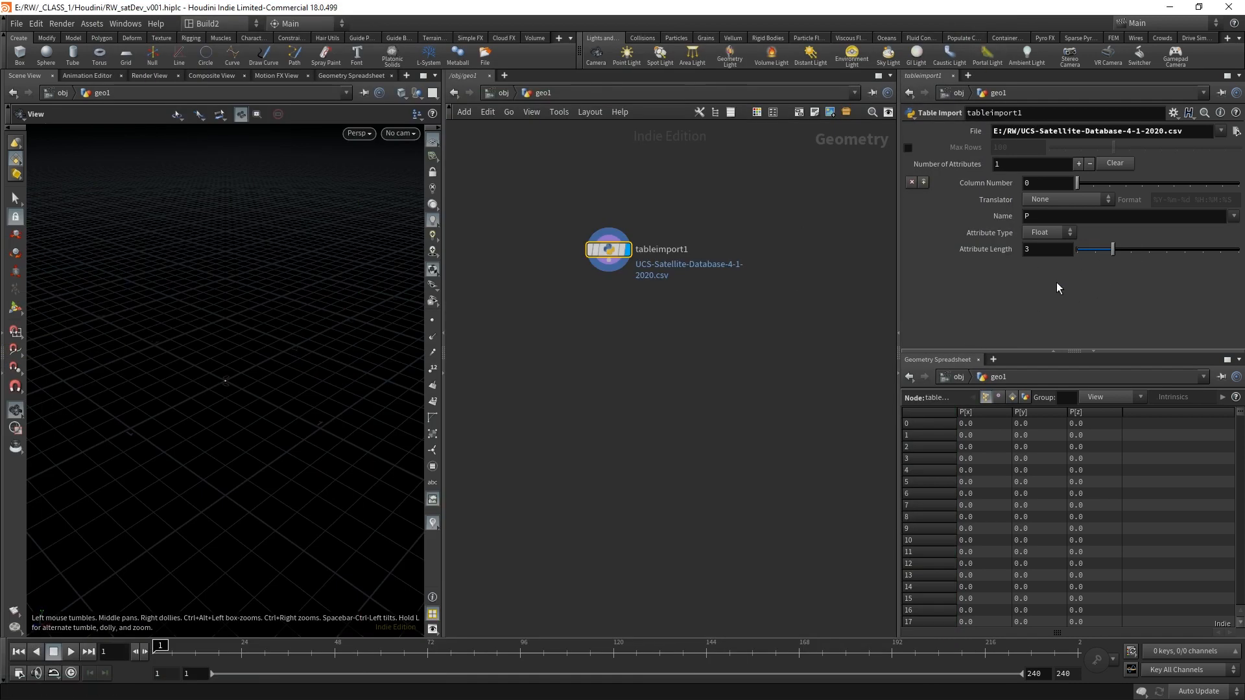
- Name the Table Import attribute test and set its attribute type to String
{"action": "double_click", "coordinate": [1049, 215]}
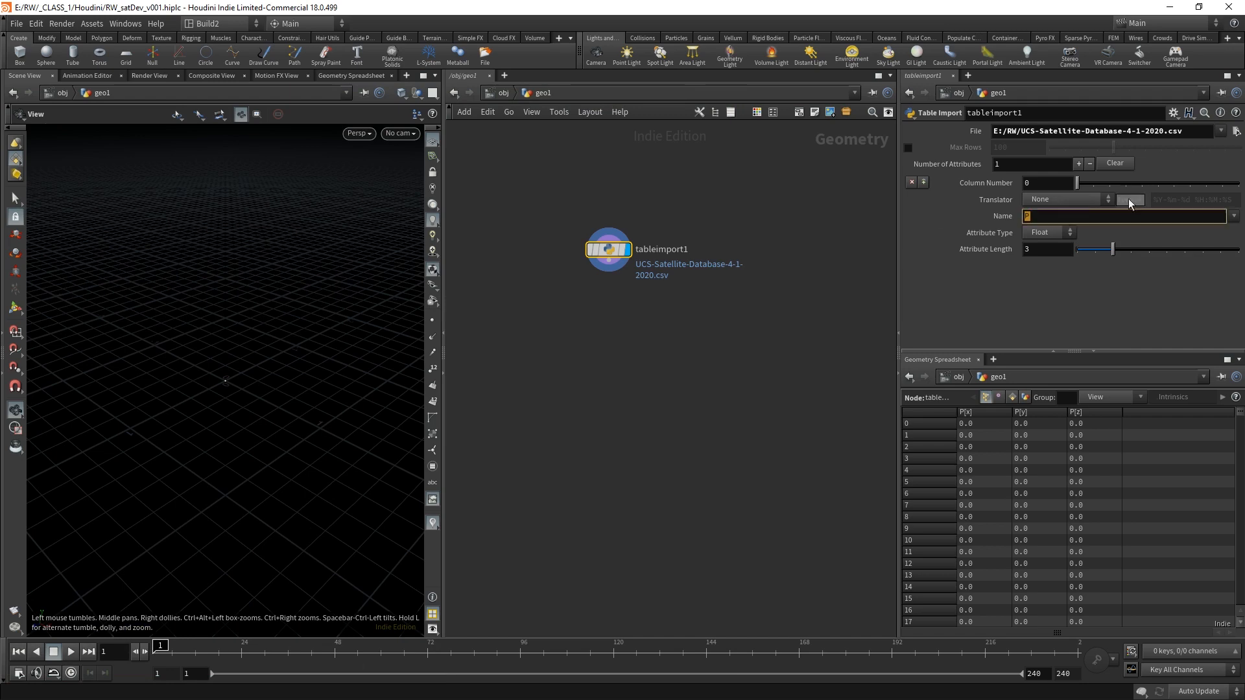
{"action": "type", "text": "test"}
{"action": "key", "text": "Return"}
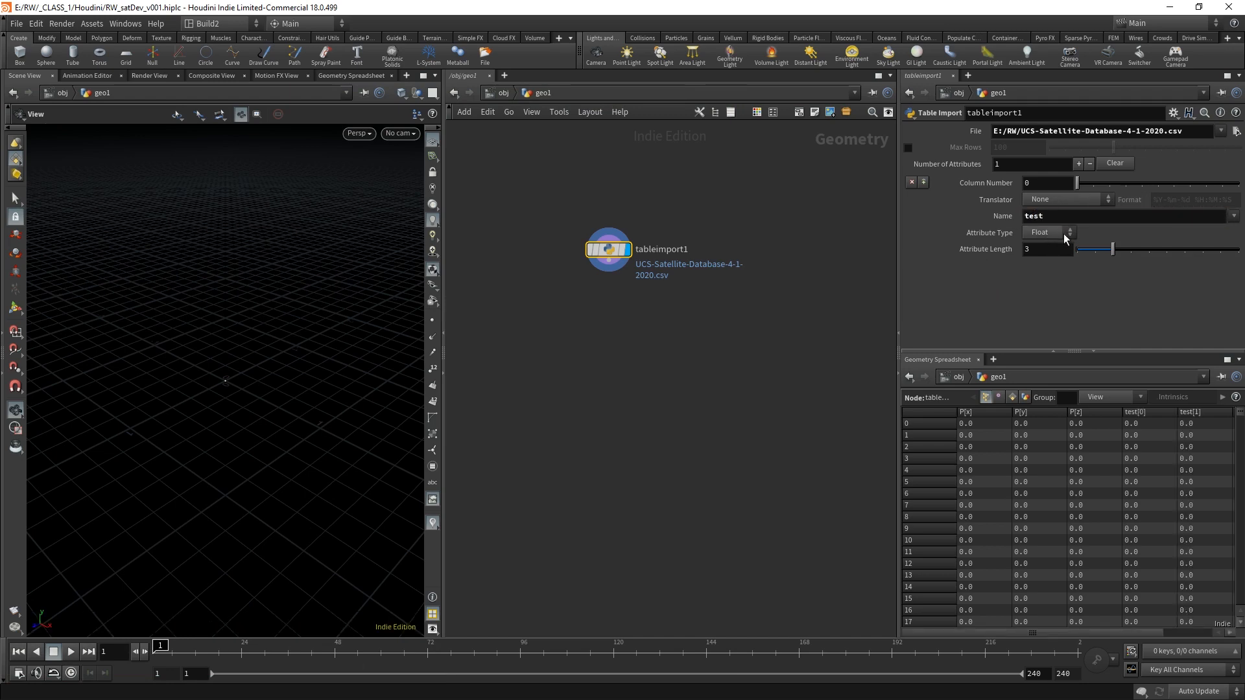
{"action": "left_click", "coordinate": [1062, 234]}
{"action": "left_click", "coordinate": [1046, 271]}
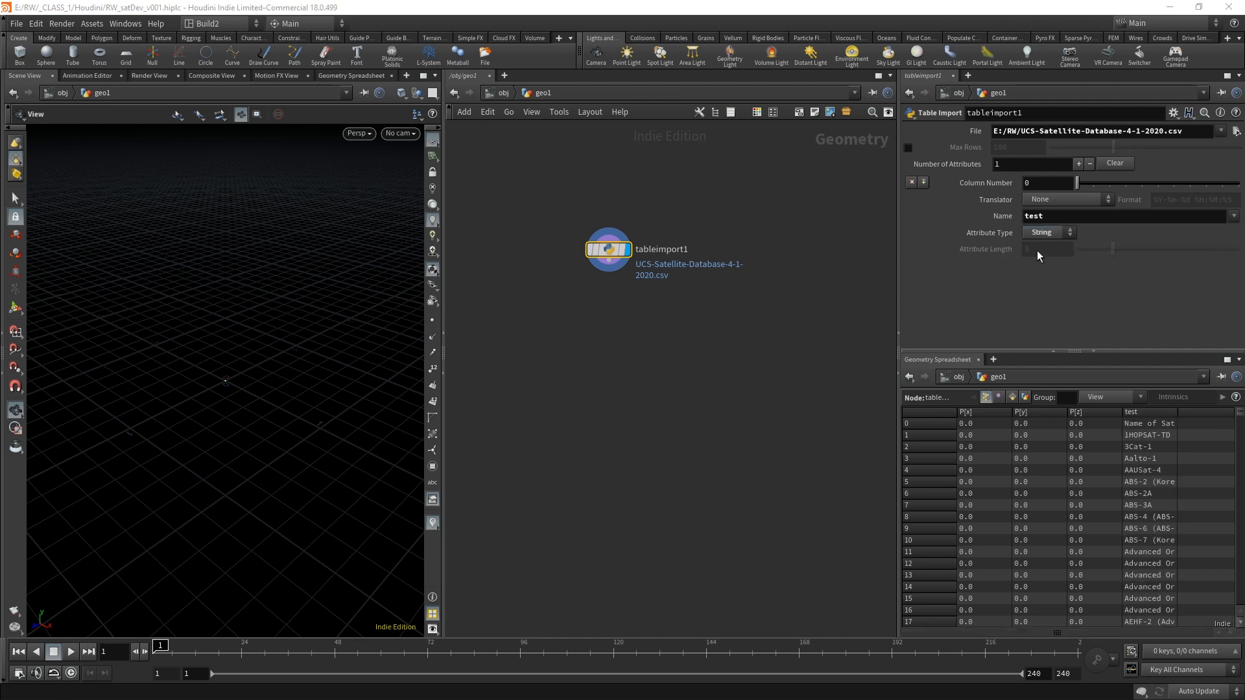
- Widen the Geometry Spreadsheet and its test column, and compare the imported names with column A of the Excel sheet
{"action": "left_click_drag", "start_coordinate": [899, 276], "coordinate": [706, 279]}
{"action": "left_click_drag", "start_coordinate": [1004, 411], "coordinate": [1217, 411]}
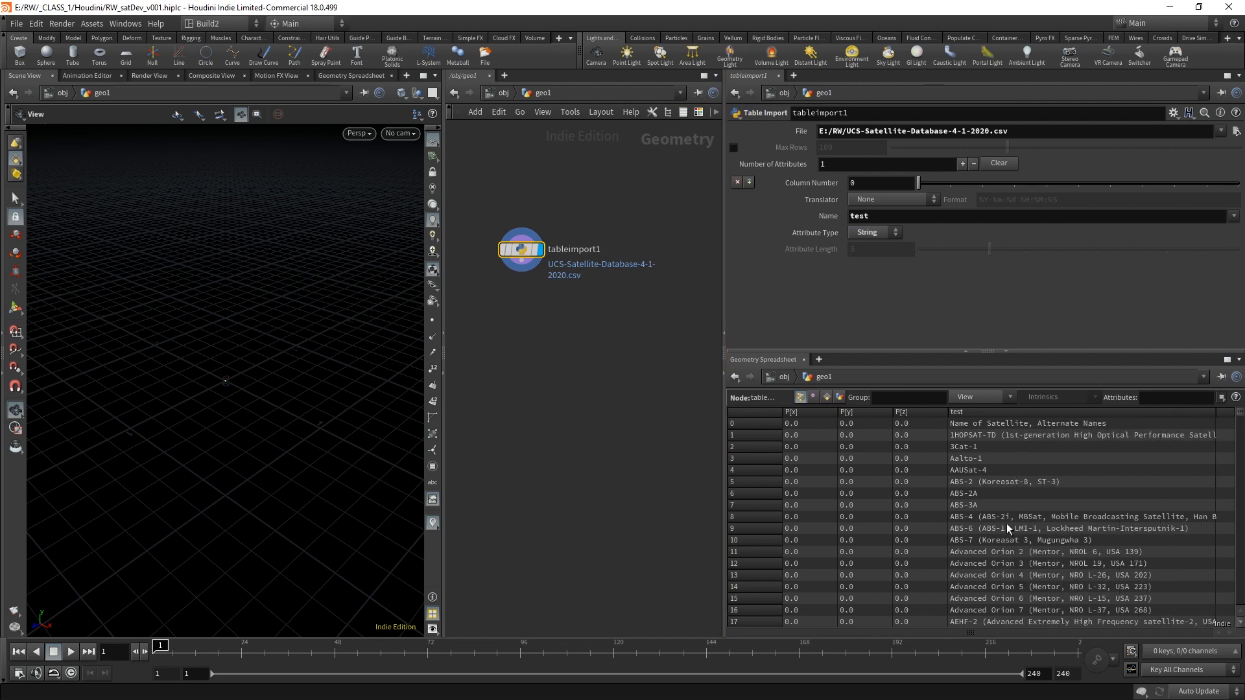
{"action": "key", "text": "alt+Tab"}
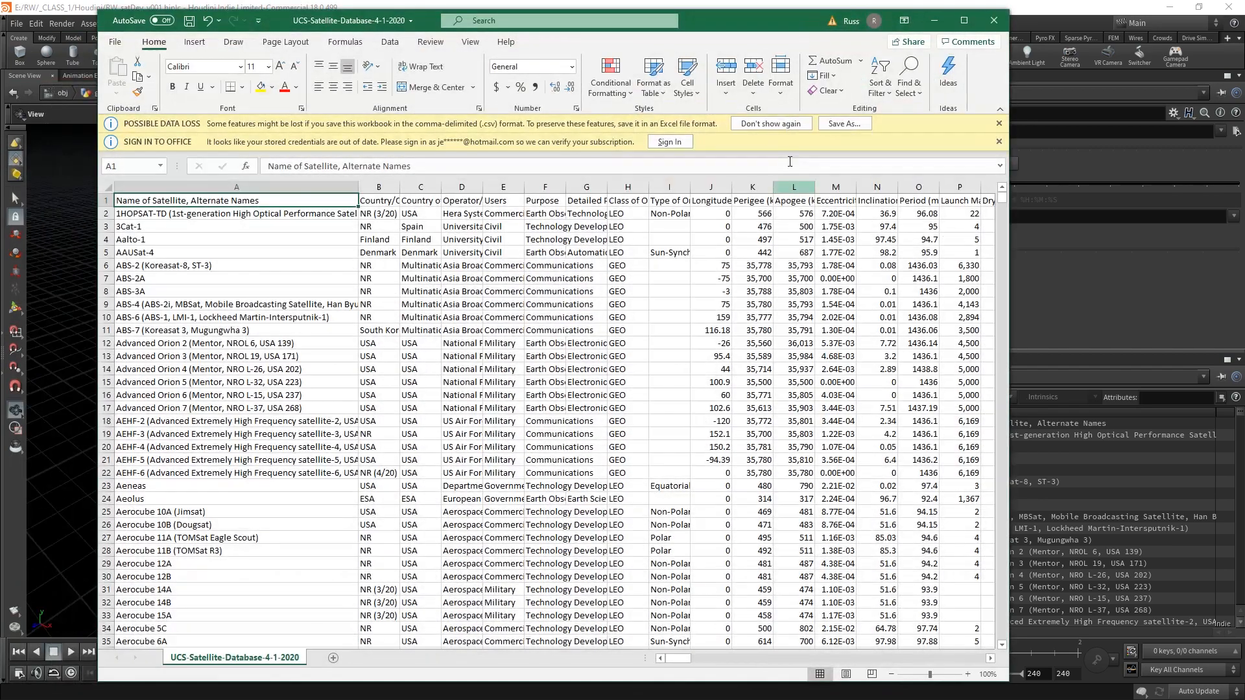
{"action": "left_click_drag", "start_coordinate": [758, 28], "coordinate": [689, 22]}
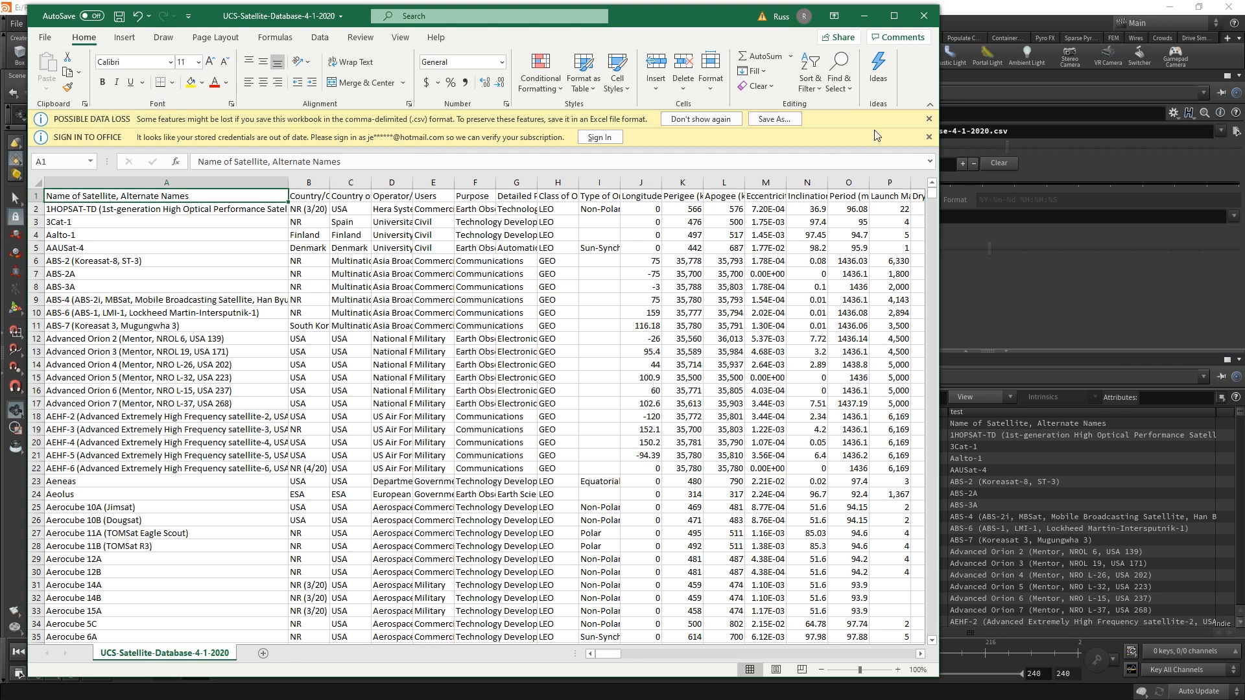
{"action": "left_click", "coordinate": [864, 15]}
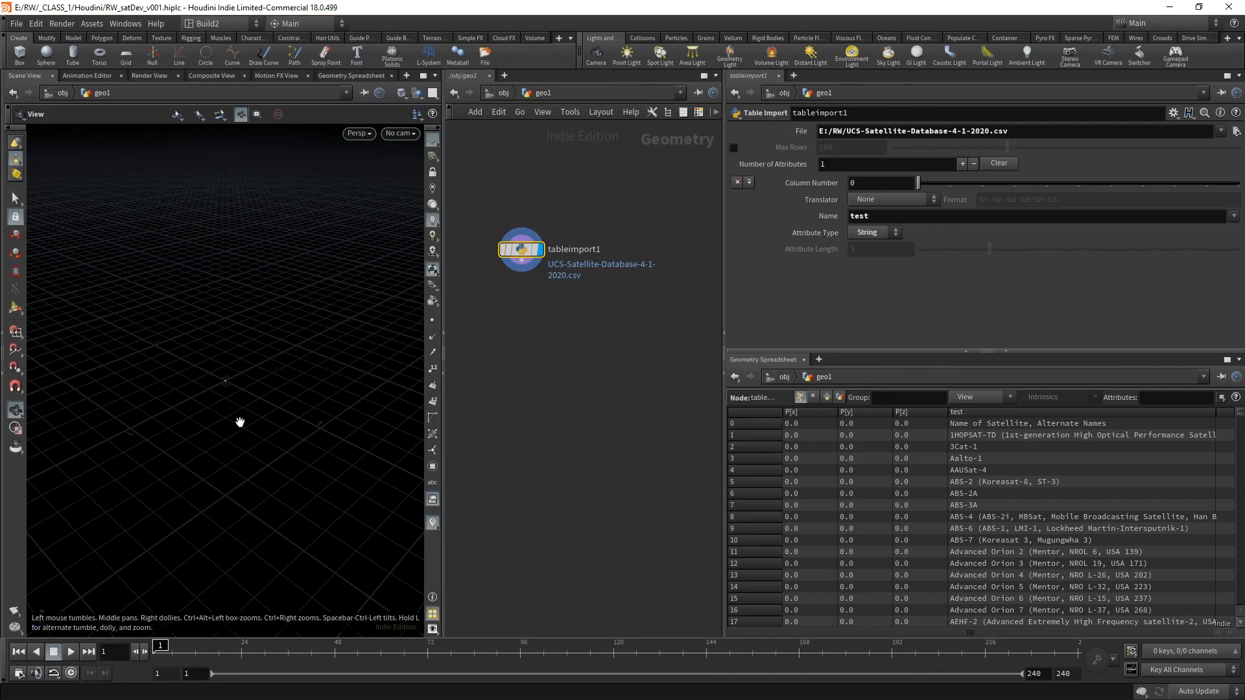
{"action": "left_click", "coordinate": [1237, 132]}
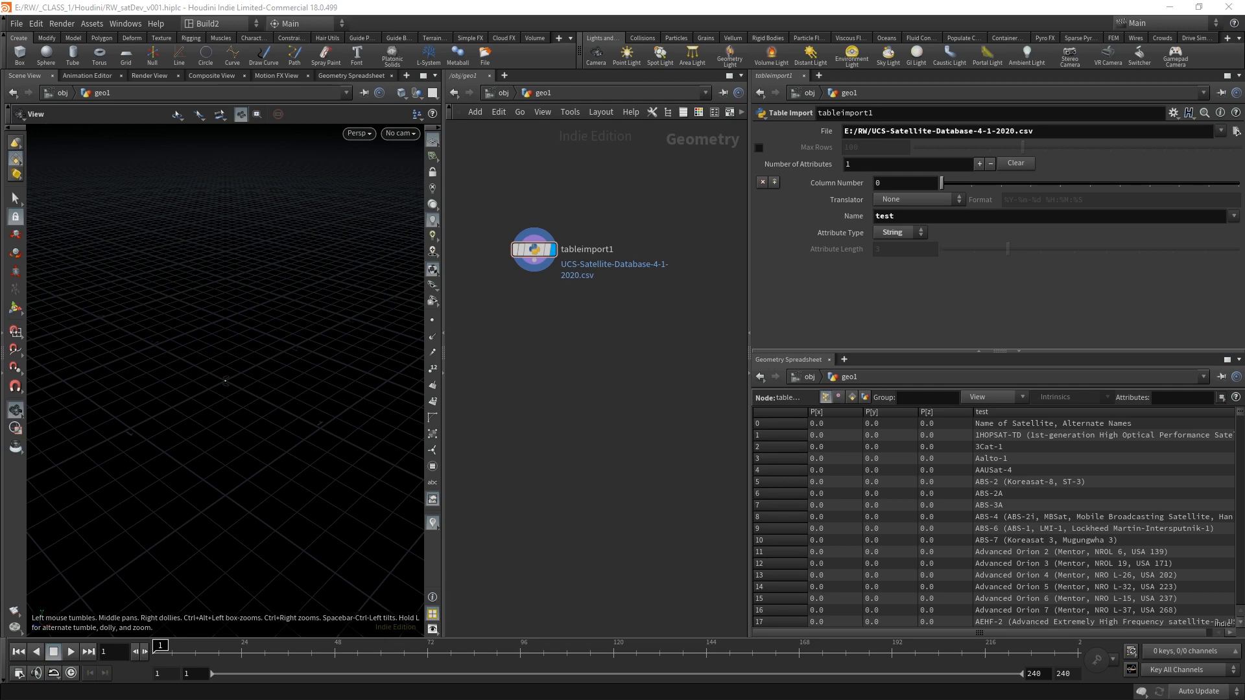
- Switch to the Excel satellite sheet, narrow column A, and widen the Class of Orbit column to review its values
{"action": "key", "text": "alt+Tab"}
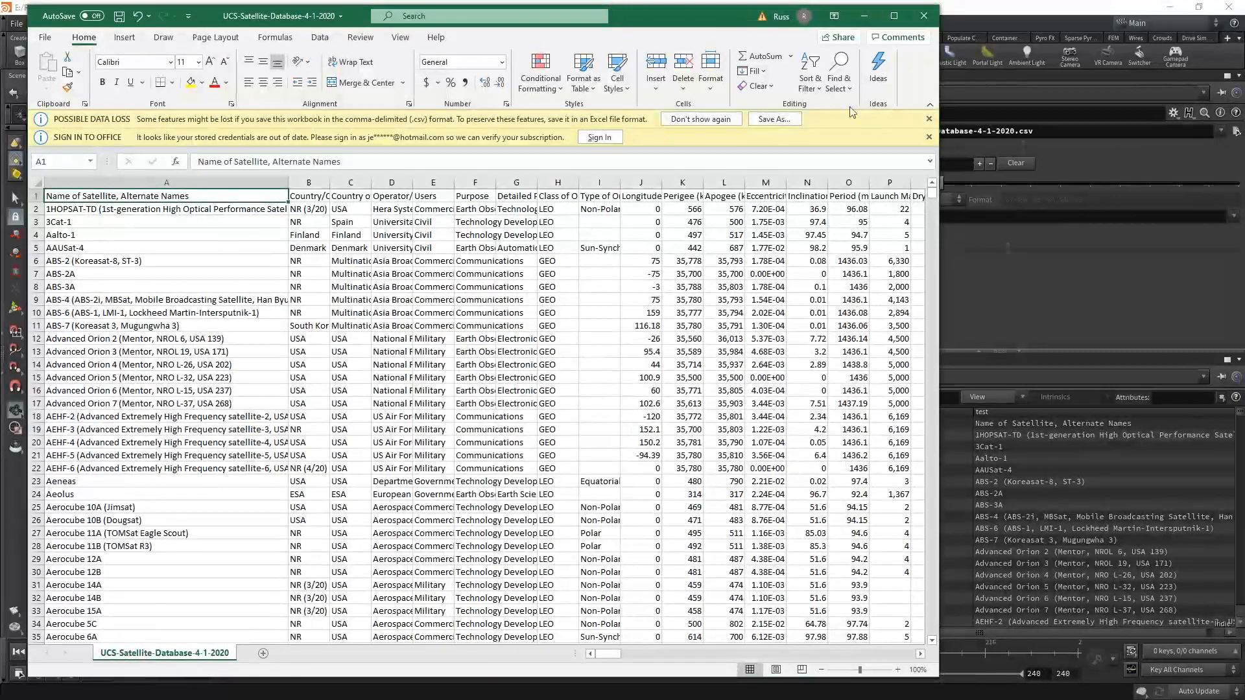
{"action": "left_click_drag", "start_coordinate": [684, 27], "coordinate": [717, 26]}
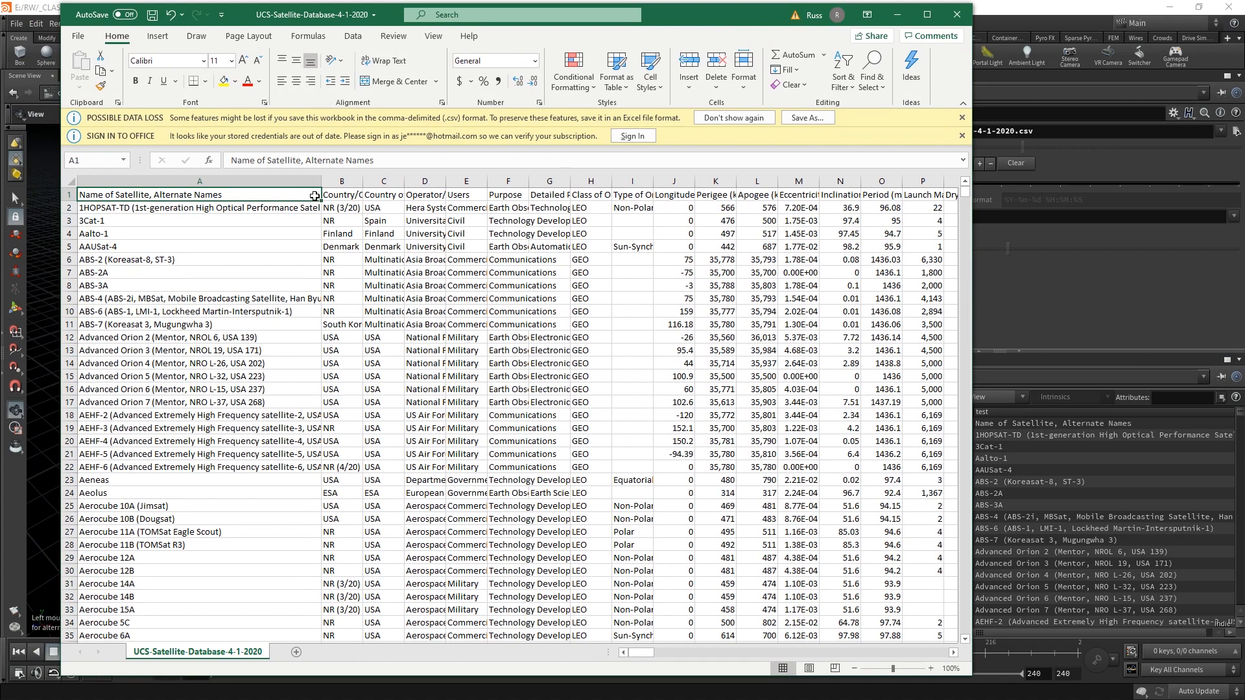
{"action": "left_click_drag", "start_coordinate": [321, 181], "coordinate": [192, 181]}
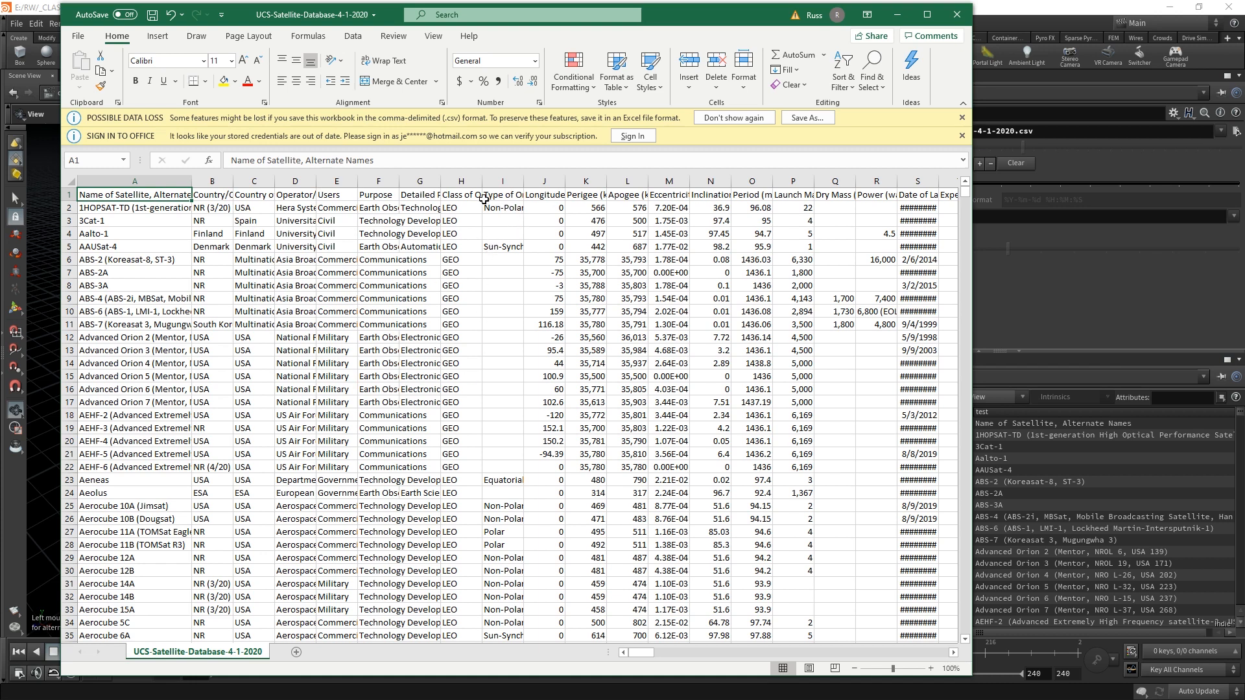
{"action": "left_click_drag", "start_coordinate": [483, 178], "coordinate": [539, 182]}
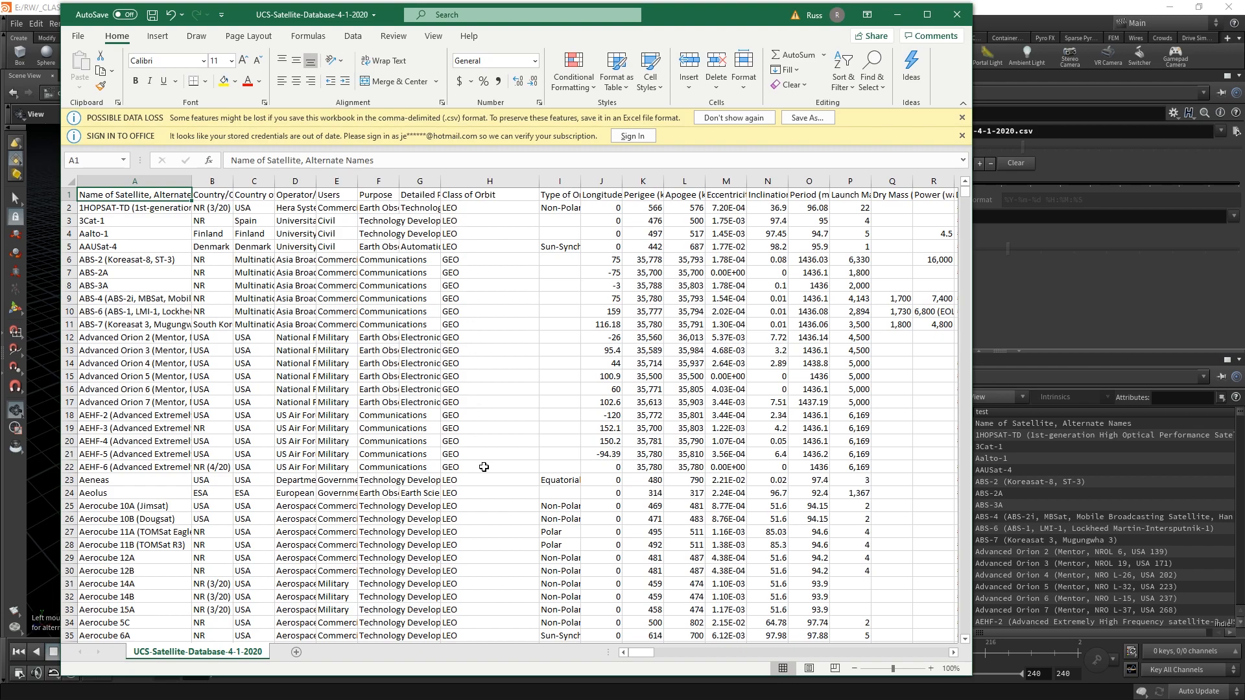
{"action": "left_click_drag", "start_coordinate": [971, 194], "coordinate": [969, 218]}
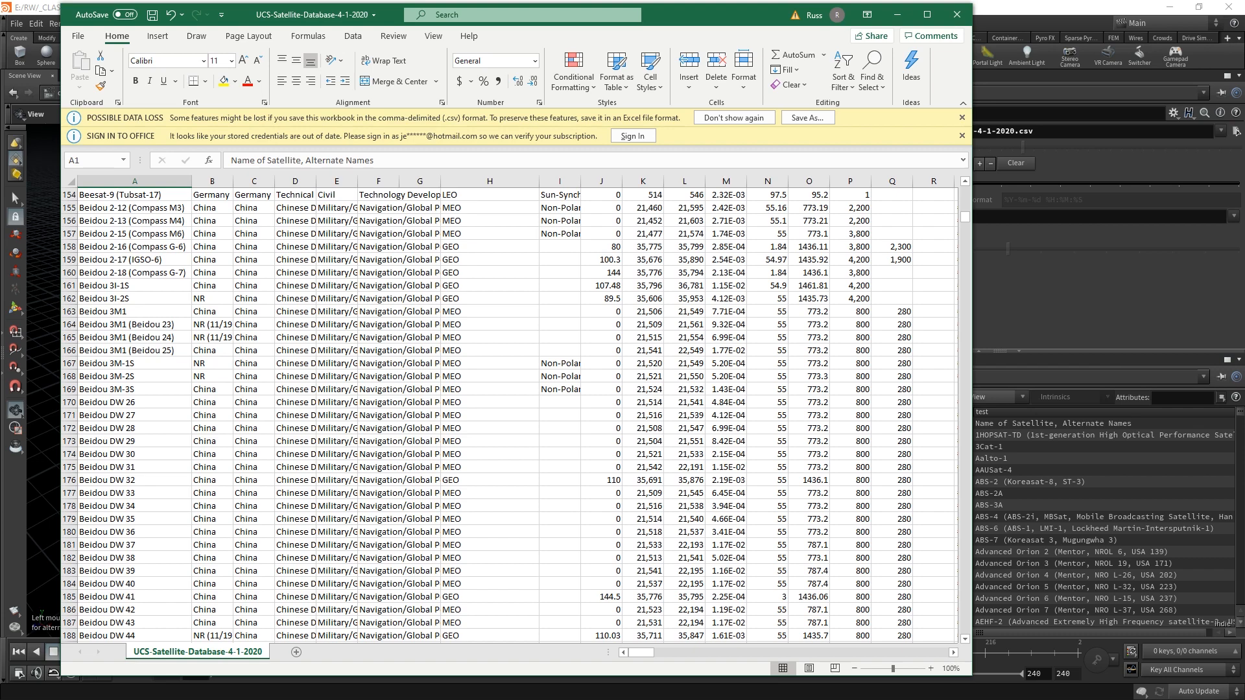
- Switch to the UCS Satellite Database web page, open the User's manual PDF, and go to its Class of Orbit description
{"action": "key", "text": "alt+Tab"}
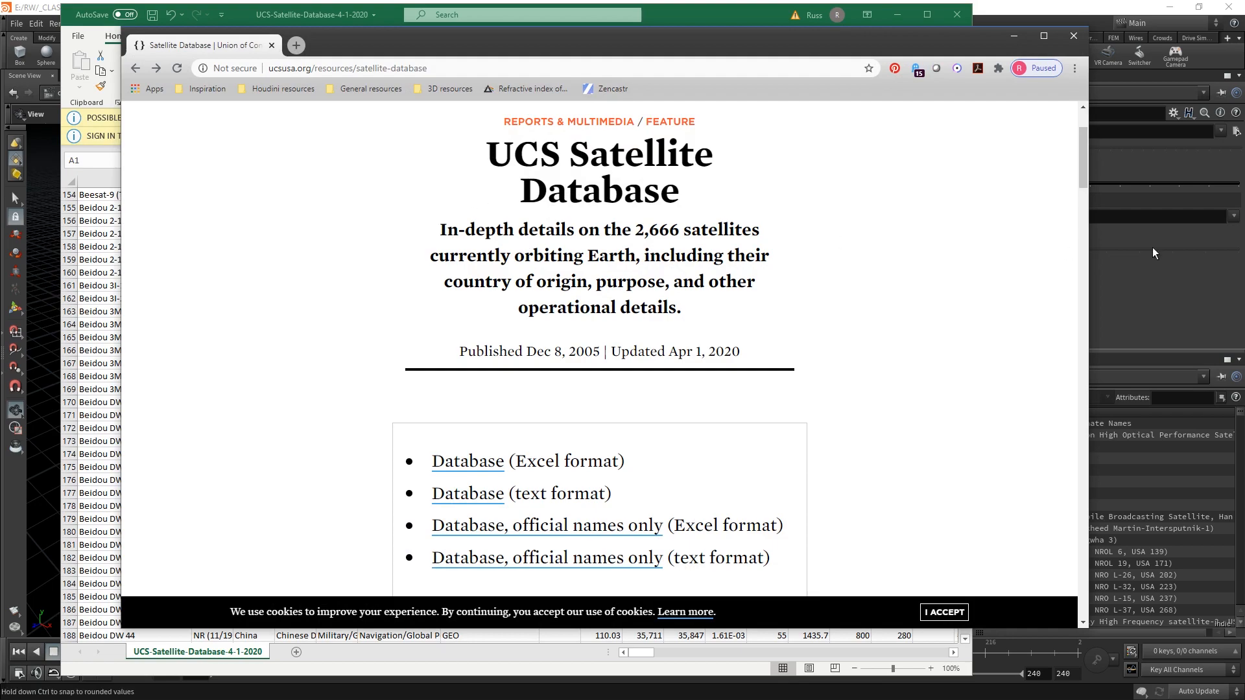
{"action": "left_click_drag", "start_coordinate": [1090, 160], "coordinate": [1089, 439]}
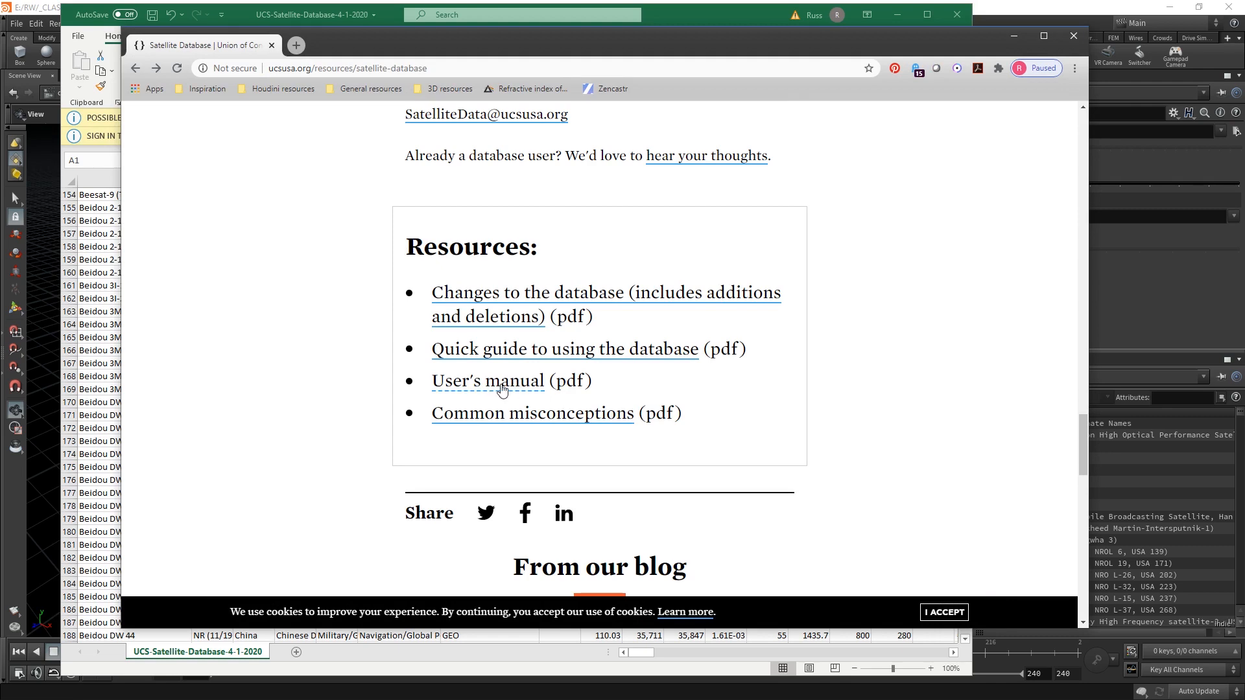
{"action": "left_click", "coordinate": [534, 389]}
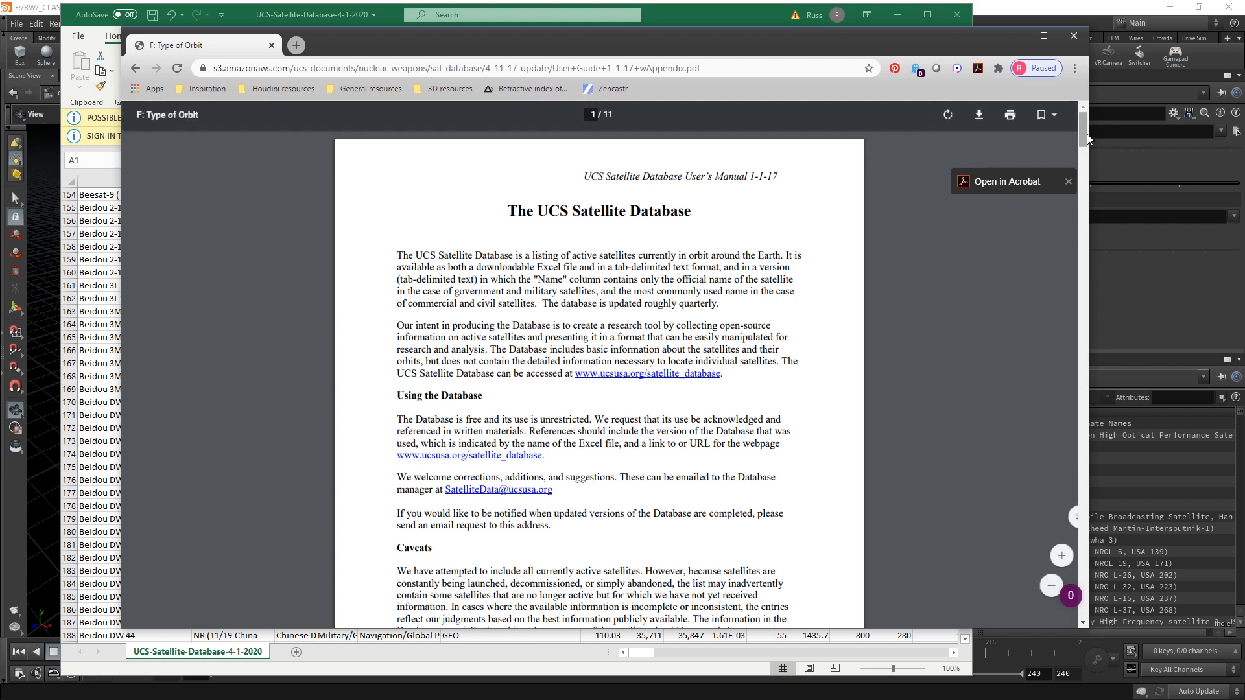
{"action": "scroll", "coordinate": [1084, 138], "scroll_direction": "down", "scroll_amount": 1}
{"action": "left_click_drag", "start_coordinate": [1085, 138], "coordinate": [1090, 224]}
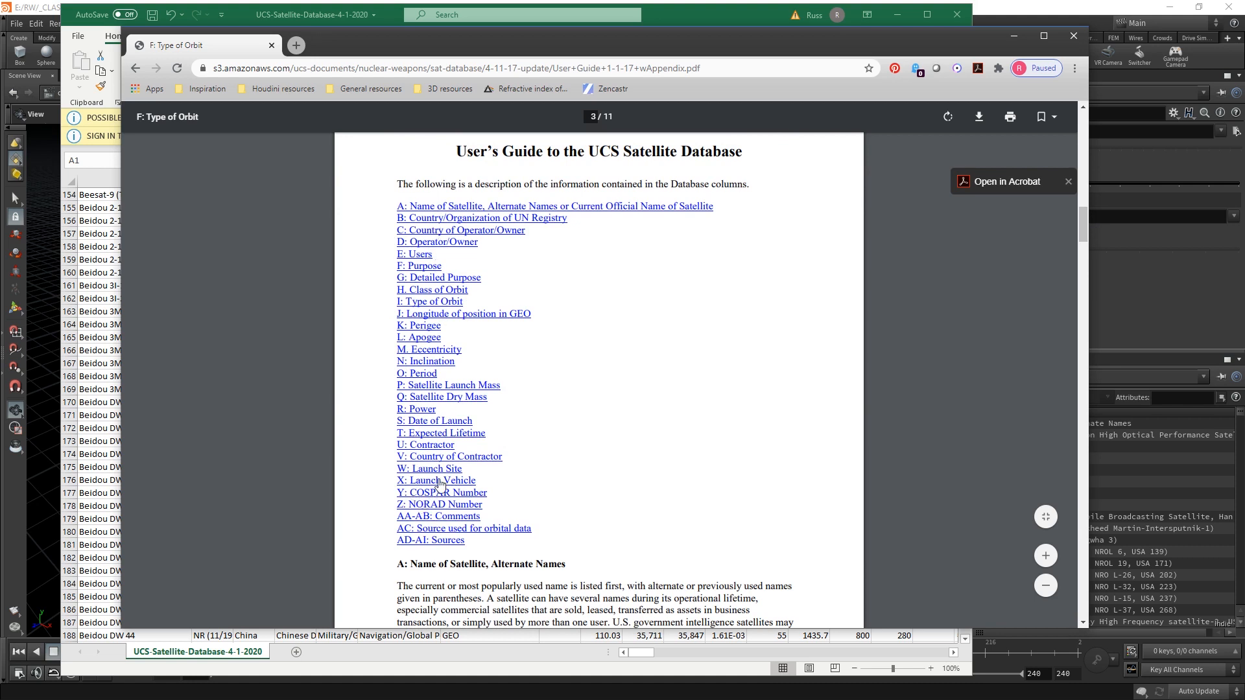
{"action": "left_click", "coordinate": [439, 292]}
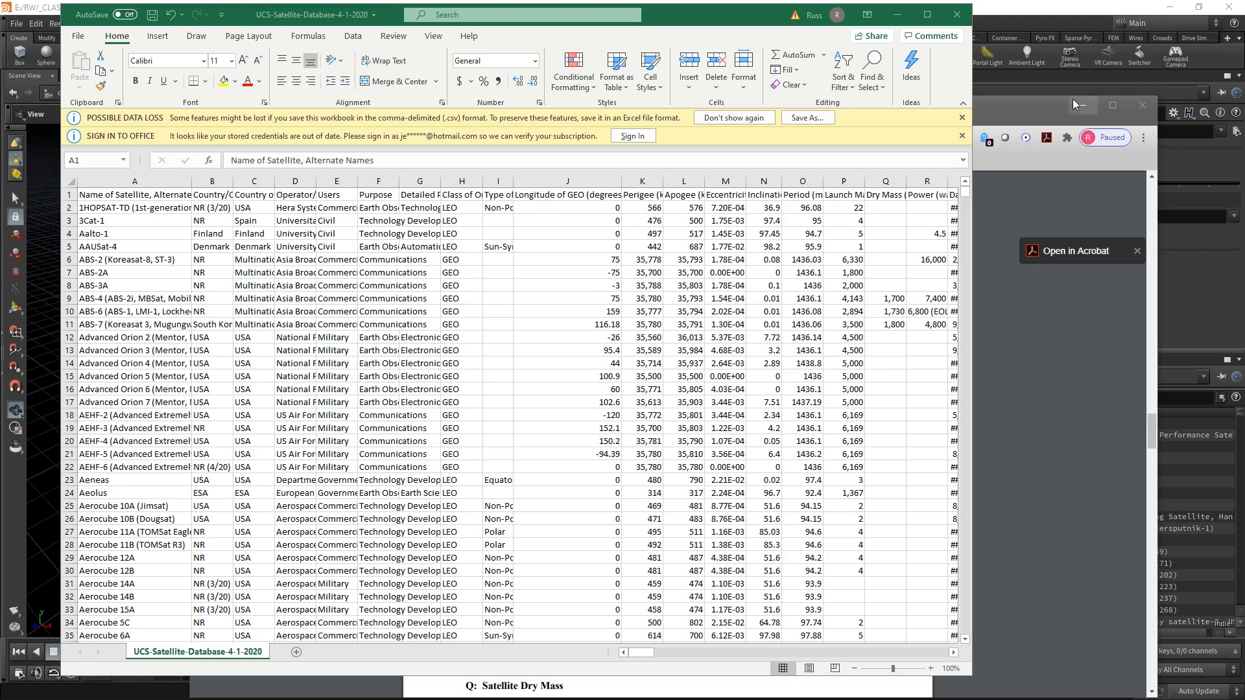
- Read the manual's entry on longitude of position in GEO, and widen the Perigee and Apogee columns in Excel
{"action": "left_click", "coordinate": [1050, 114]}
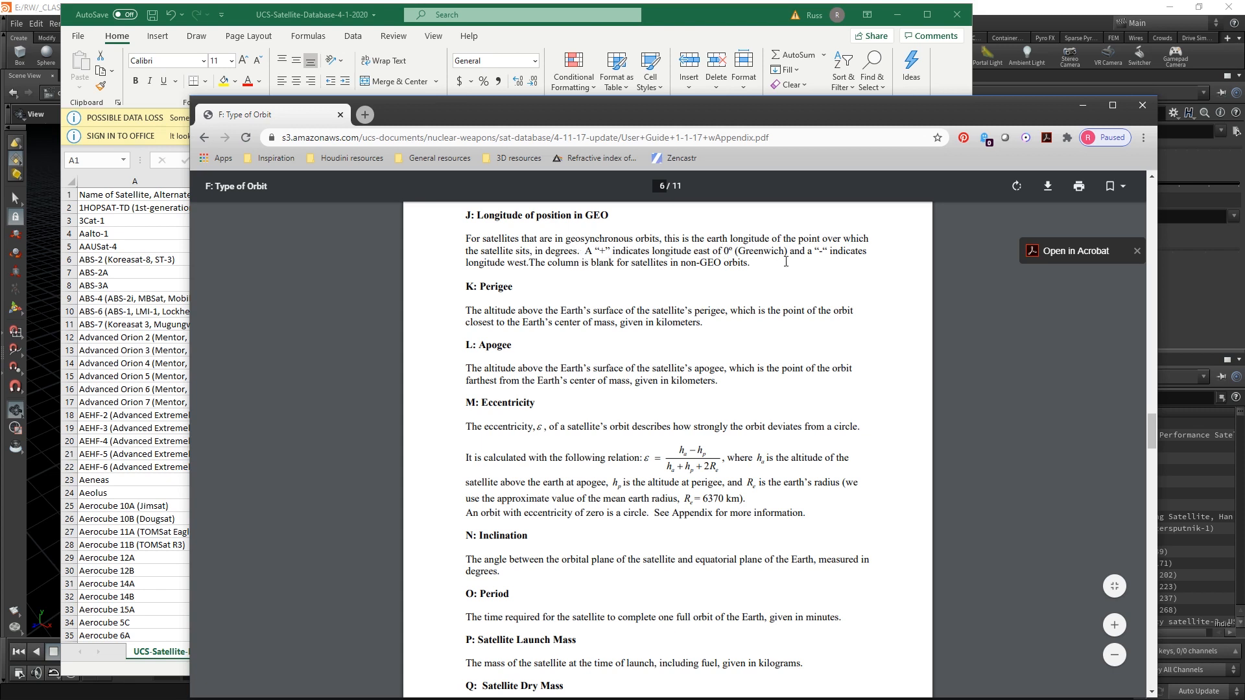
{"action": "left_click", "coordinate": [704, 24]}
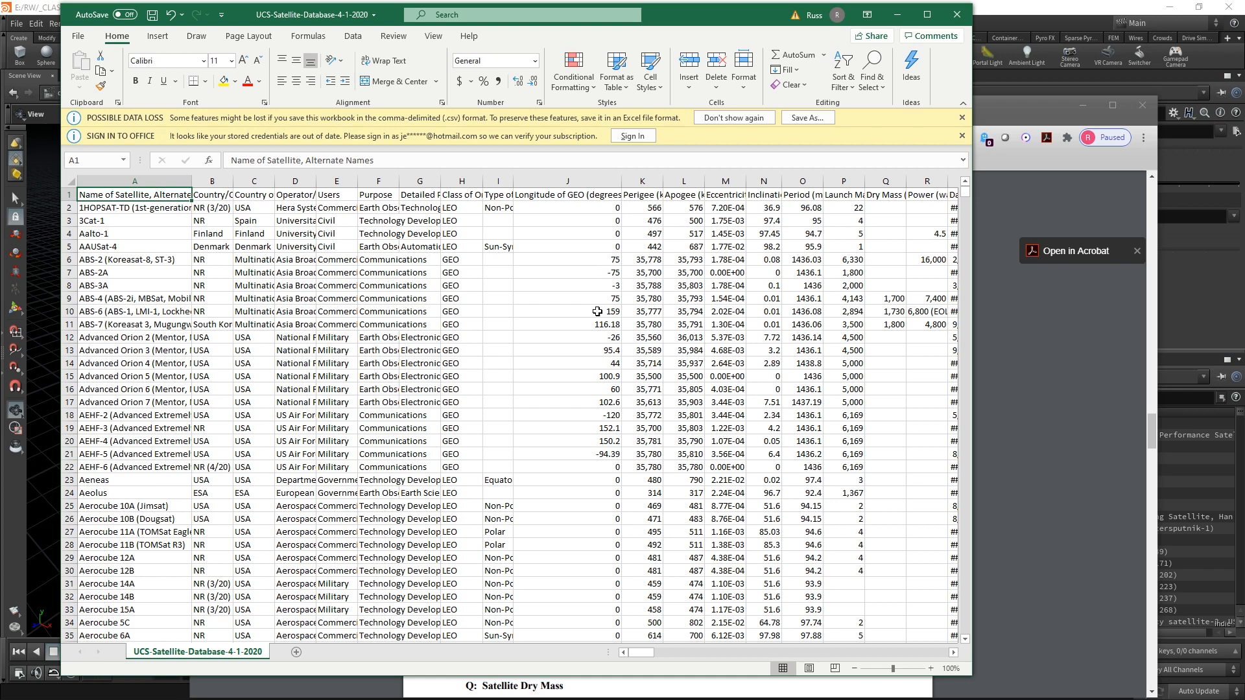
{"action": "left_click_drag", "start_coordinate": [621, 184], "coordinate": [717, 185]}
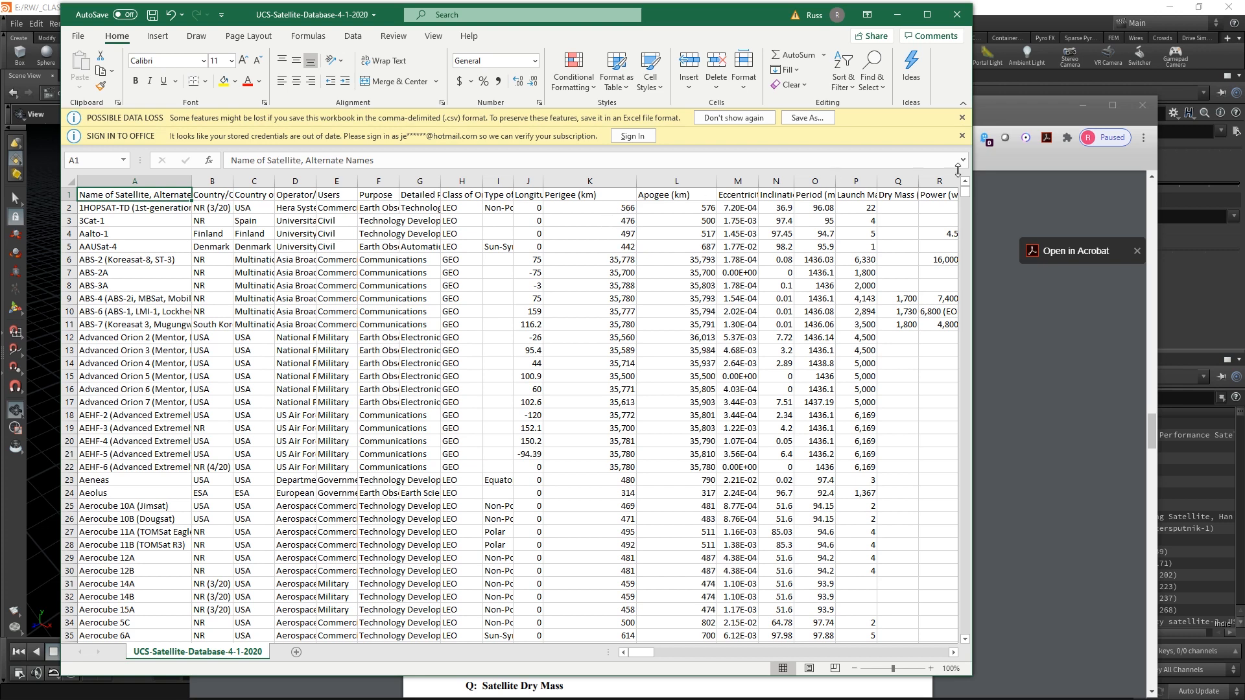
- Check the manual's orbit descriptions, narrow the Perigee and Apogee columns in Excel, and widen Eccentricity and Inclination one after the other
{"action": "left_click", "coordinate": [1004, 114]}
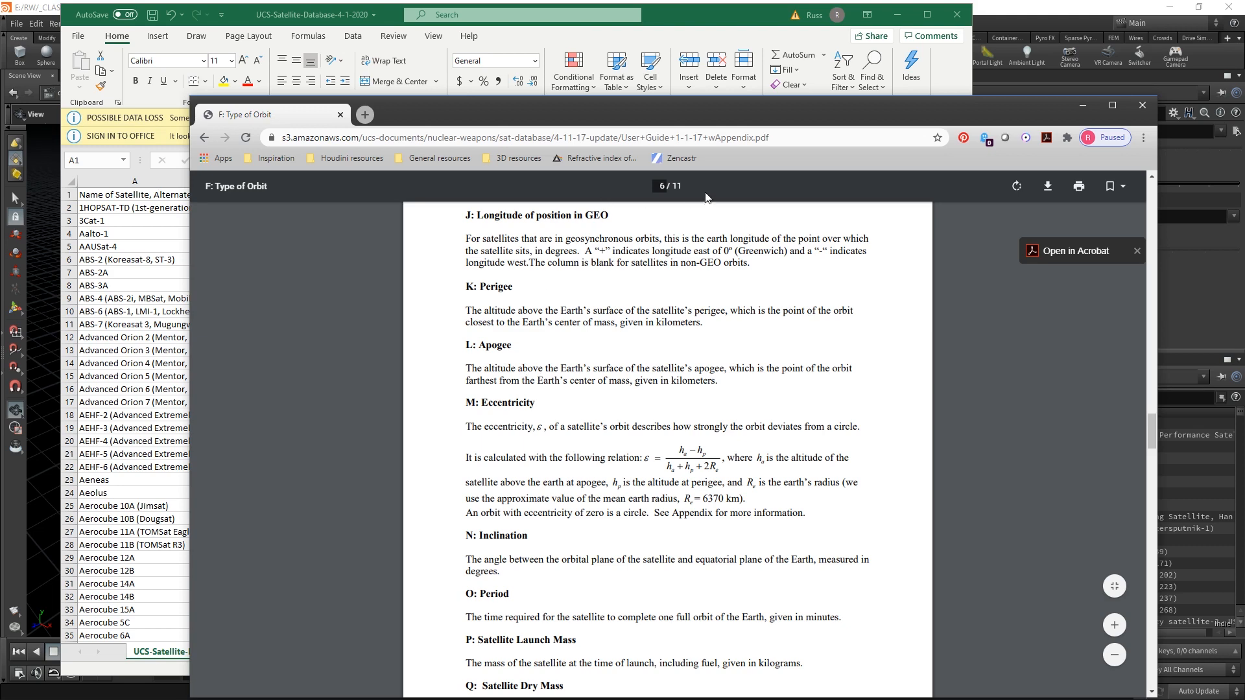
{"action": "left_click", "coordinate": [701, 19]}
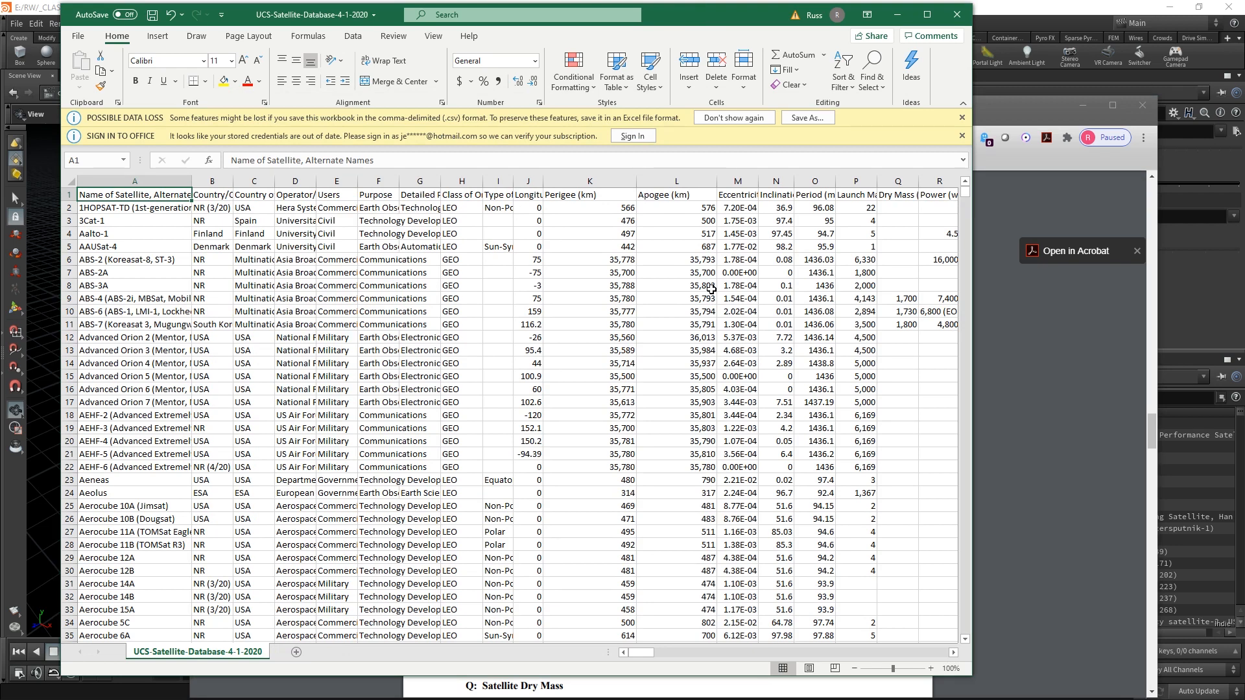
{"action": "left_click_drag", "start_coordinate": [638, 180], "coordinate": [594, 180]}
{"action": "left_click_drag", "start_coordinate": [674, 180], "coordinate": [730, 182]}
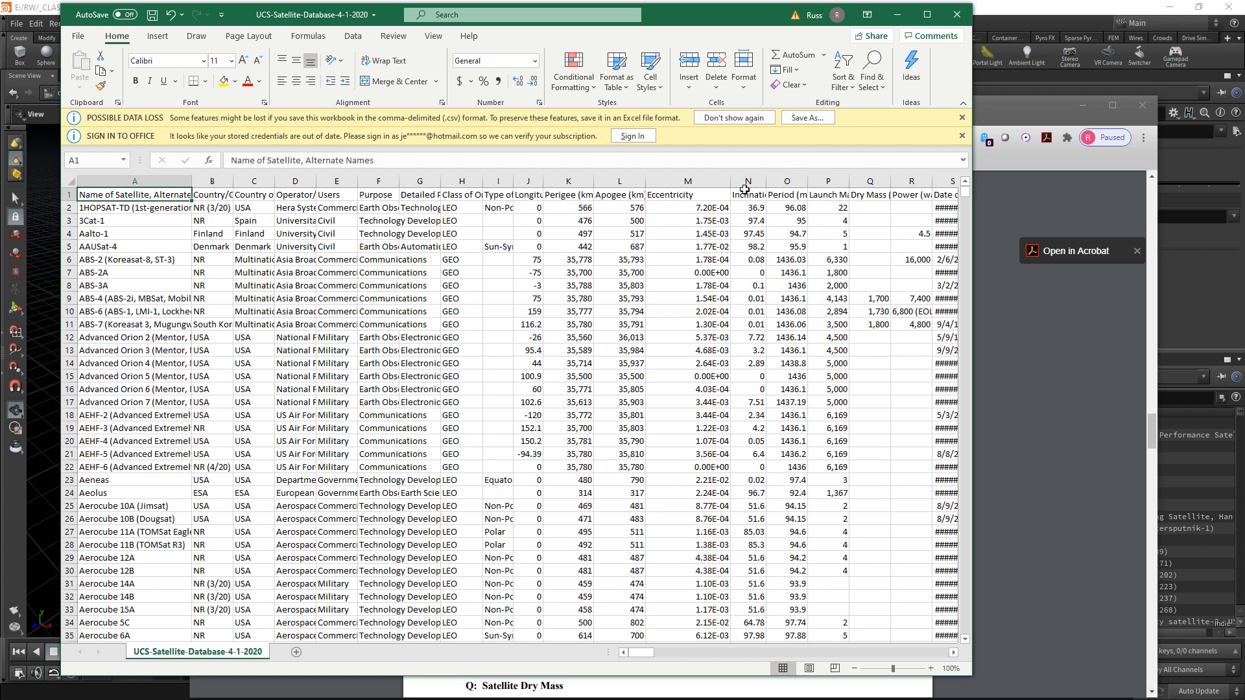
{"action": "left_click_drag", "start_coordinate": [731, 181], "coordinate": [771, 181]}
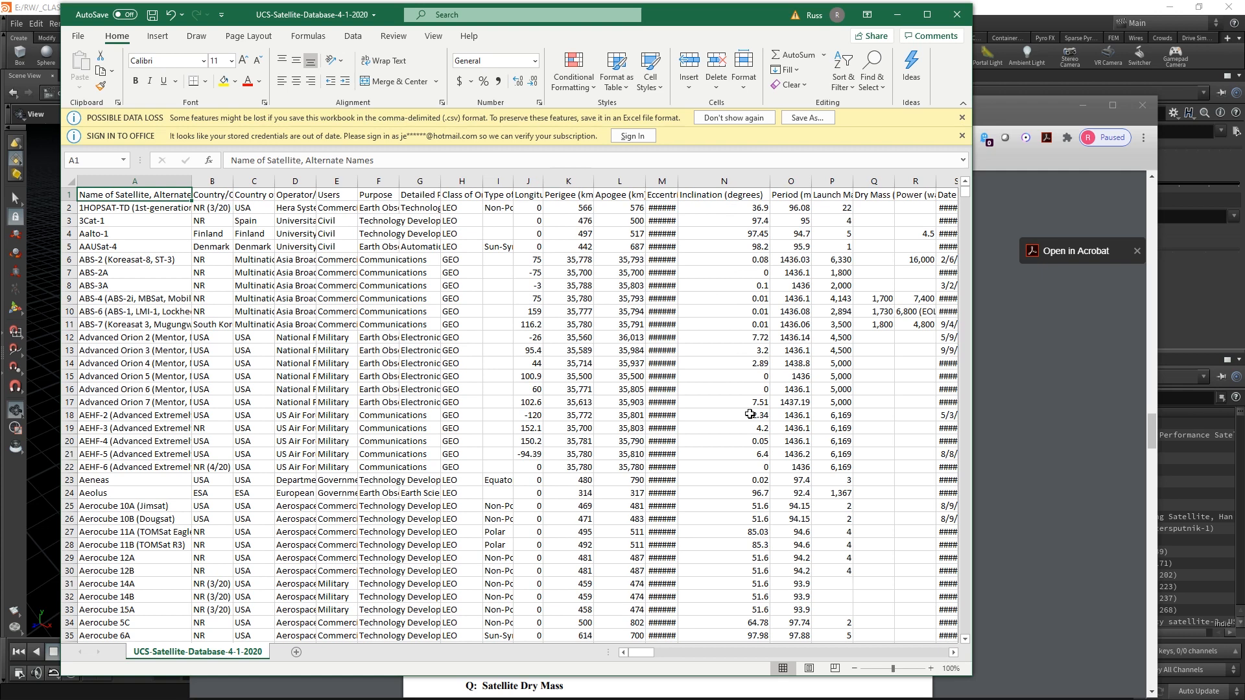
- Read the manual's Period entry, and widen the Period and Longitude of GEO columns in Excel to compare their values
{"action": "left_click", "coordinate": [1023, 108]}
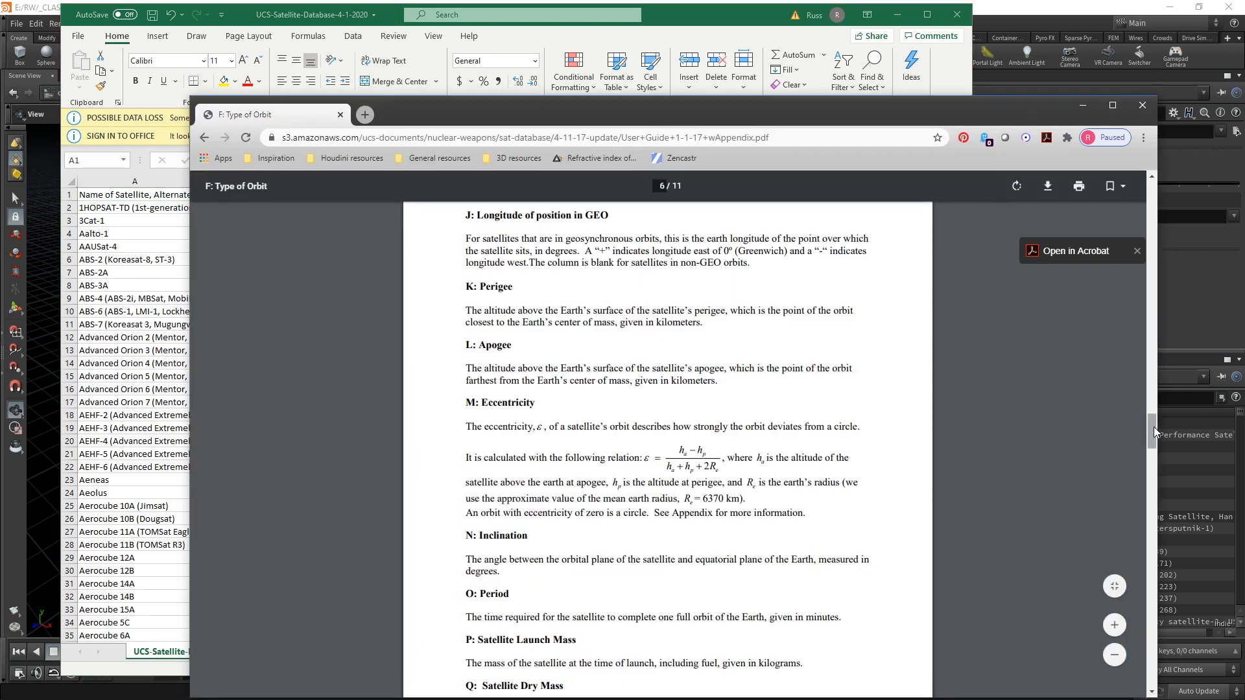
{"action": "scroll", "coordinate": [1154, 427], "scroll_direction": "down", "scroll_amount": 3}
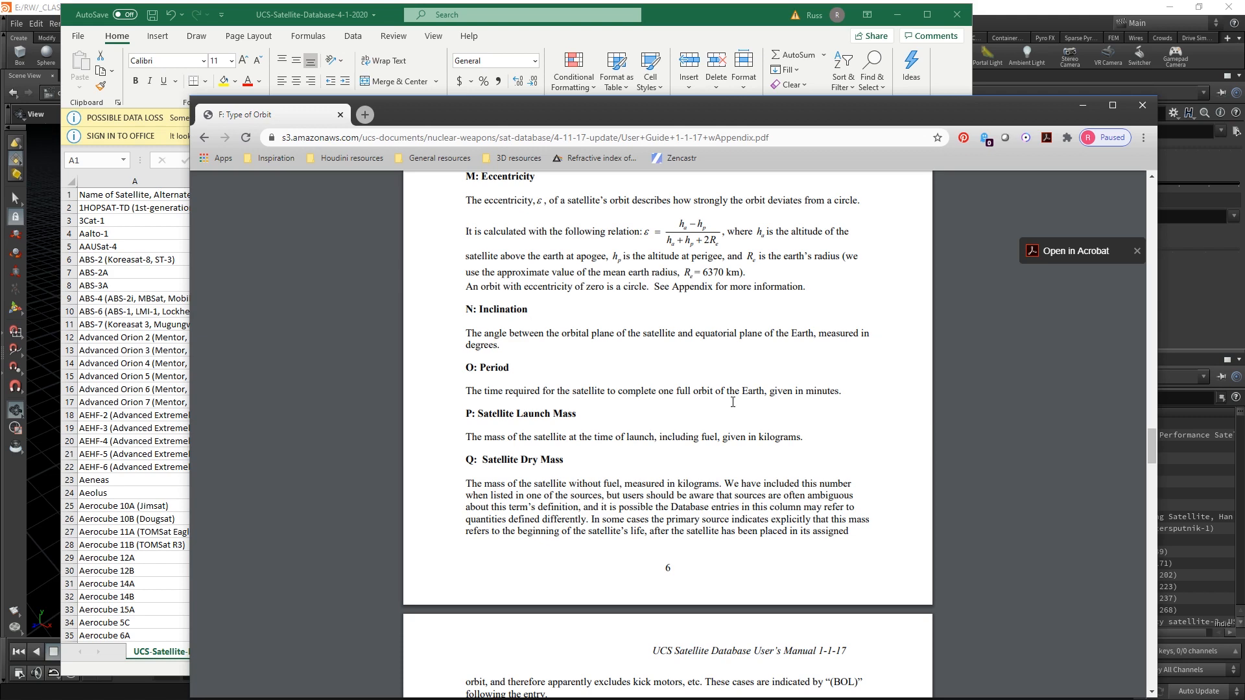
{"action": "left_click", "coordinate": [721, 23]}
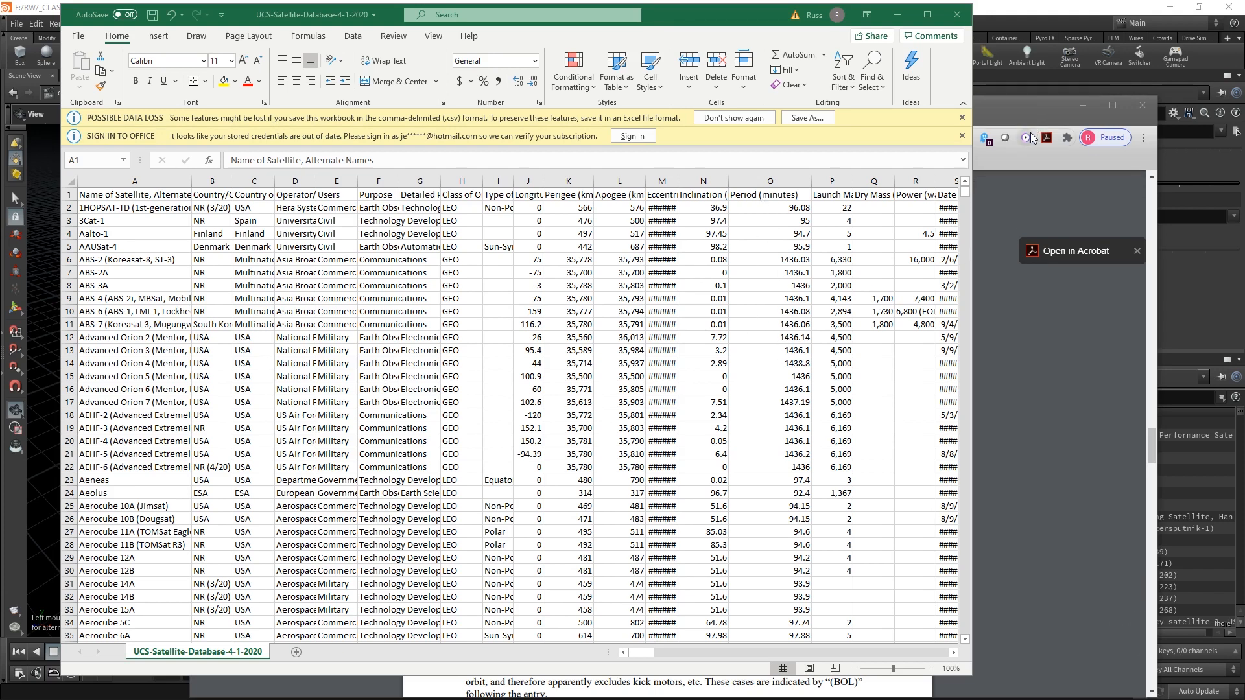
{"action": "left_click", "coordinate": [1031, 111]}
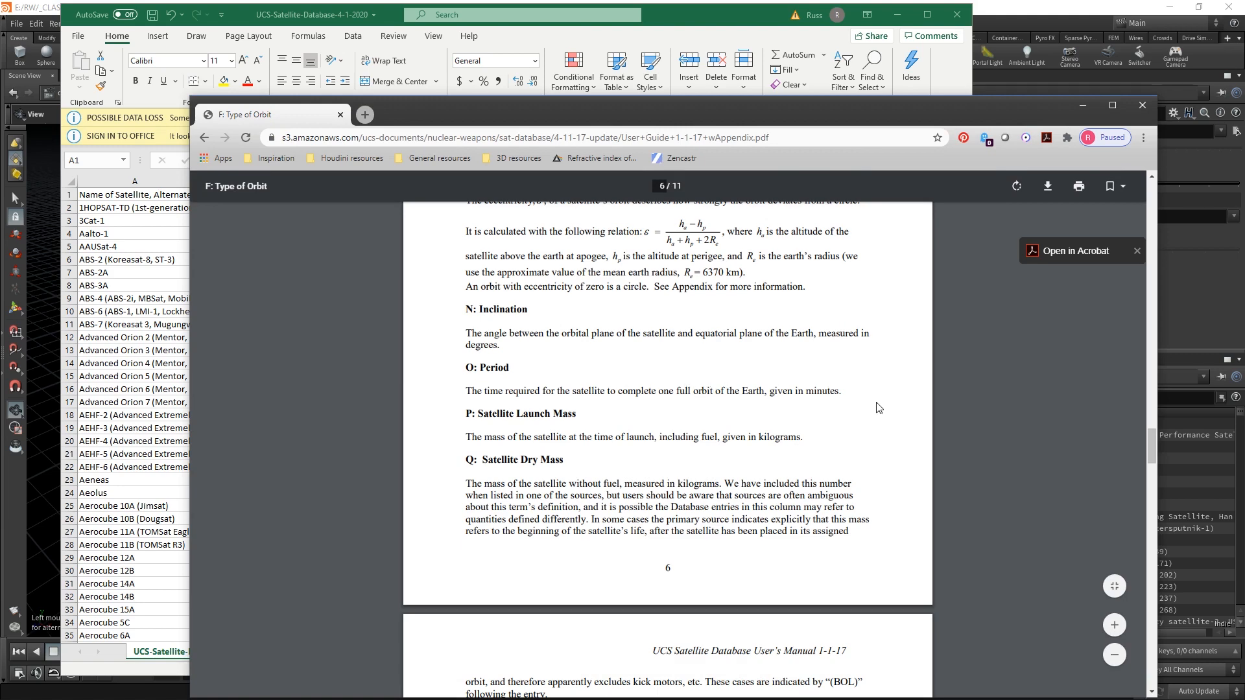
{"action": "left_click", "coordinate": [725, 91]}
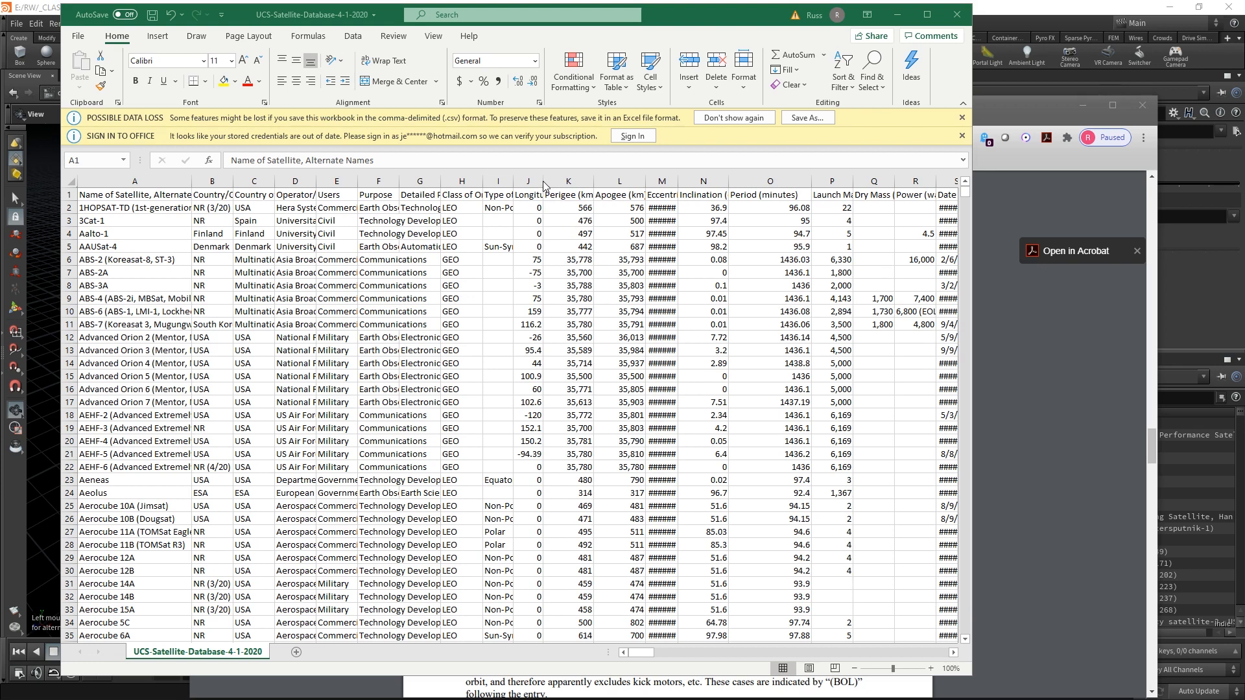
{"action": "left_click_drag", "start_coordinate": [543, 181], "coordinate": [577, 182]}
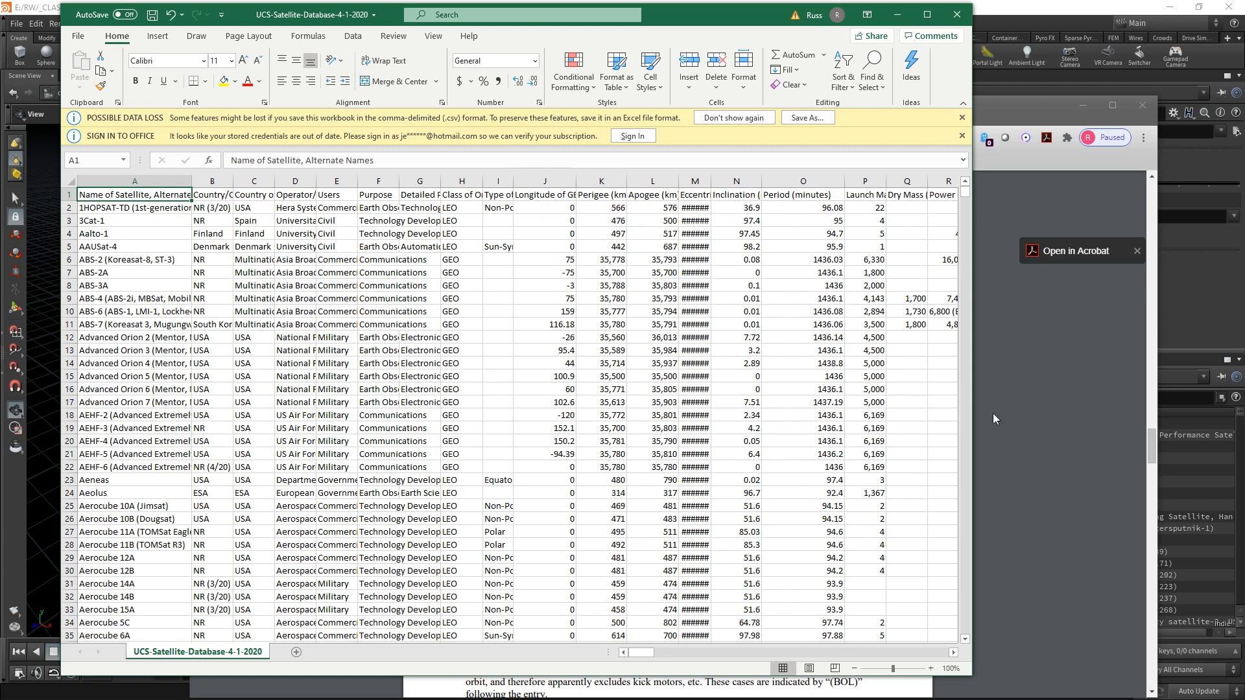
- Return to Houdini, rename the Table Import attribute satName, and increase the number of attributes to 2
{"action": "left_click", "coordinate": [1192, 277]}
{"action": "left_click_drag", "start_coordinate": [614, 321], "coordinate": [474, 214]}
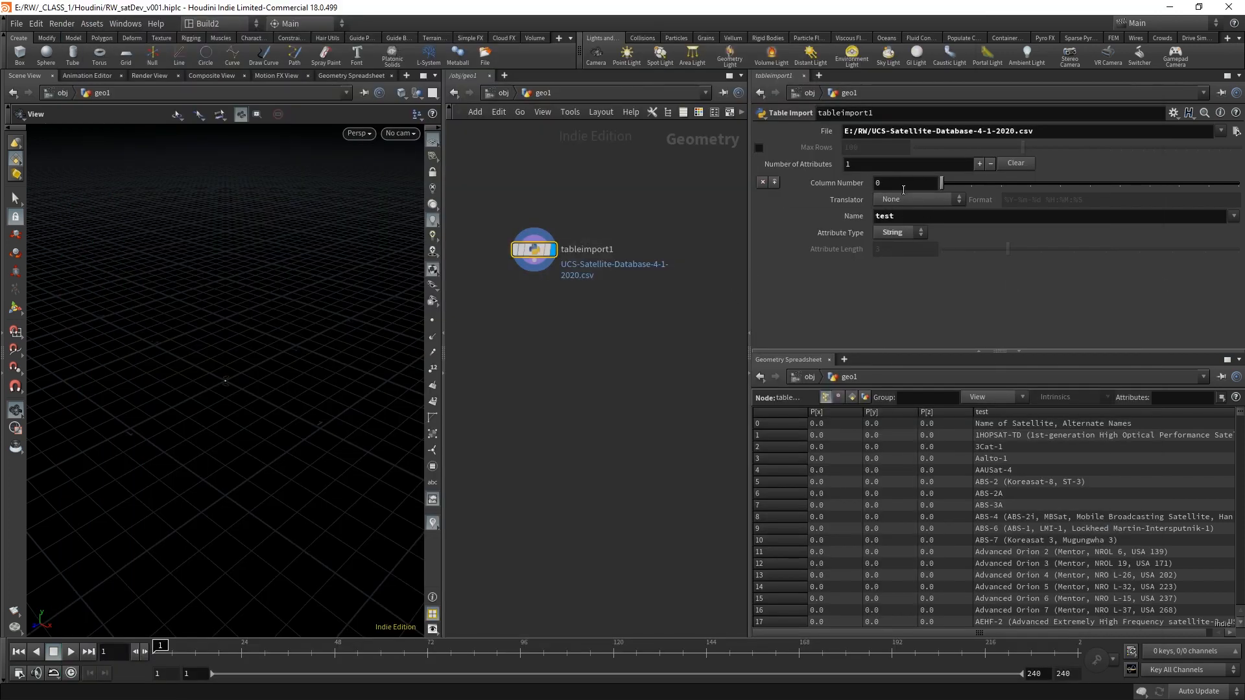
{"action": "left_click", "coordinate": [916, 216]}
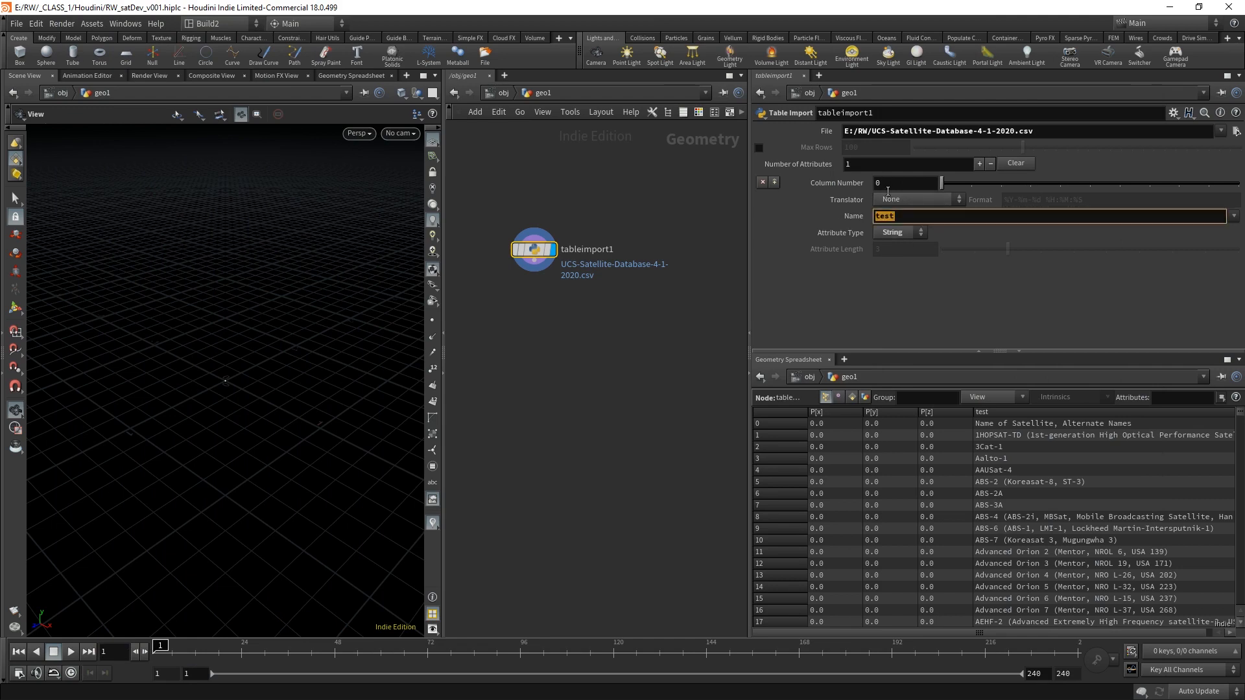
{"action": "type", "text": "satName"}
{"action": "key", "text": "Return"}
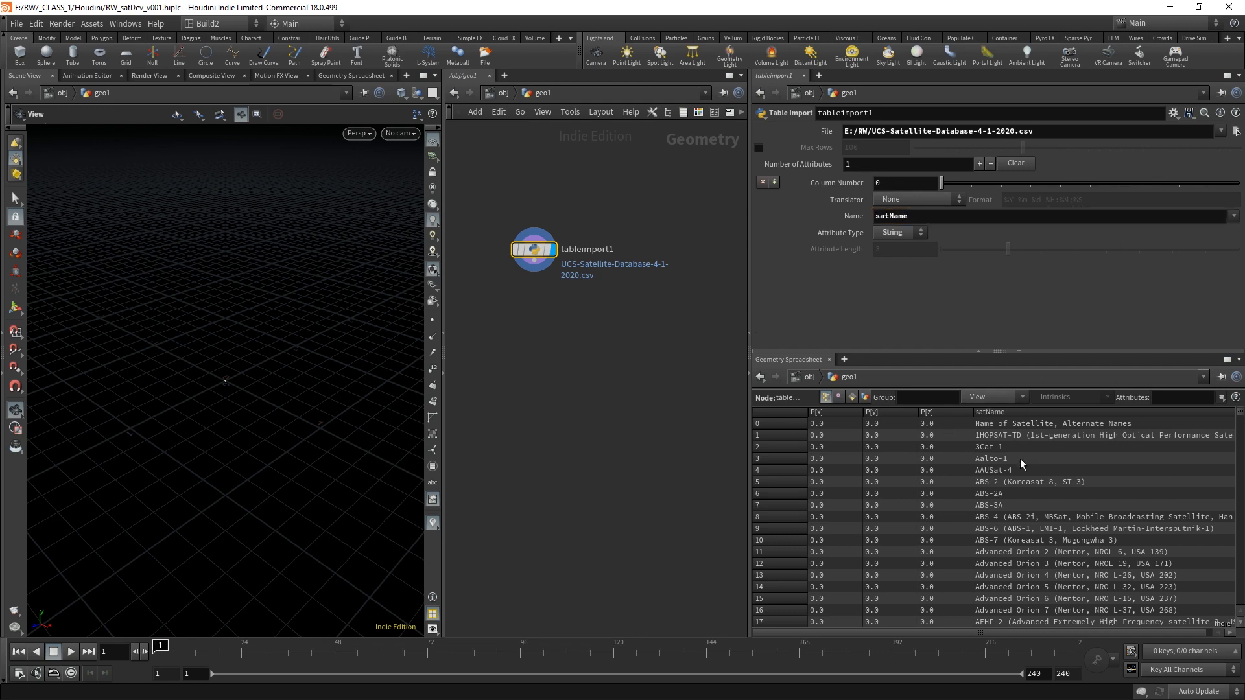
{"action": "left_click", "coordinate": [980, 164]}
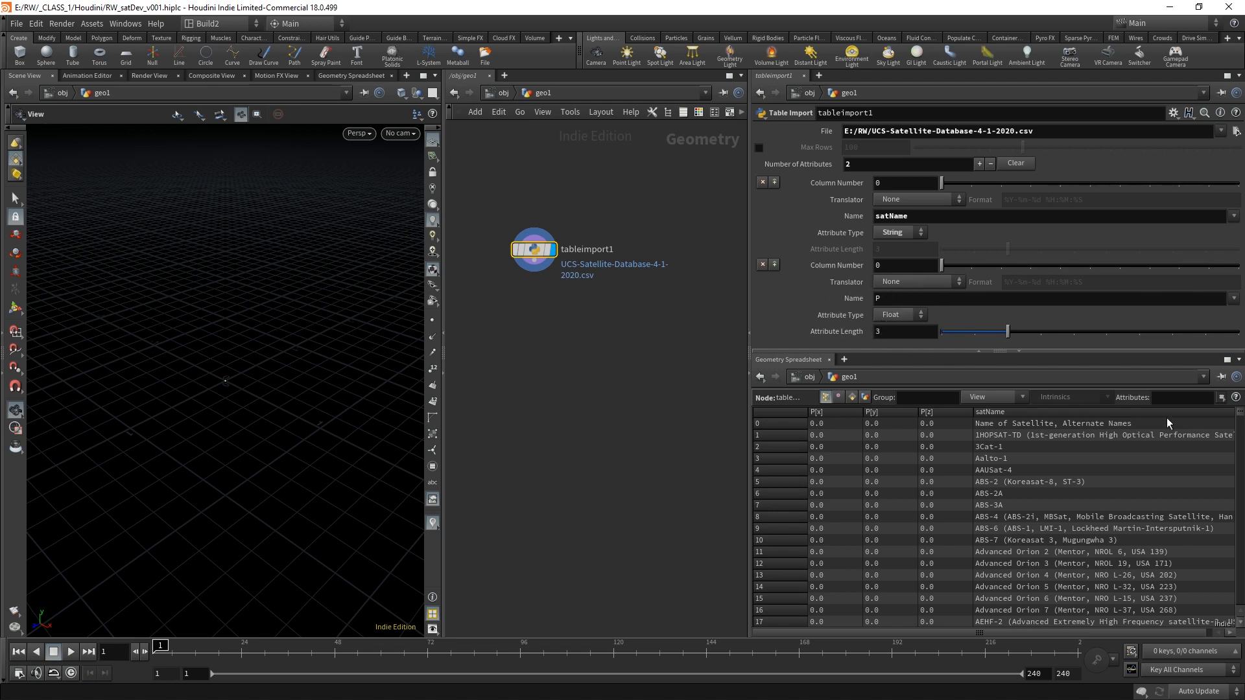
- Set the second attribute's column number to 9, name it geoLong with an attribute length of 1, and widen the satName spreadsheet column
{"action": "left_click_drag", "start_coordinate": [899, 266], "coordinate": [841, 254]}
{"action": "key", "text": "Return"}
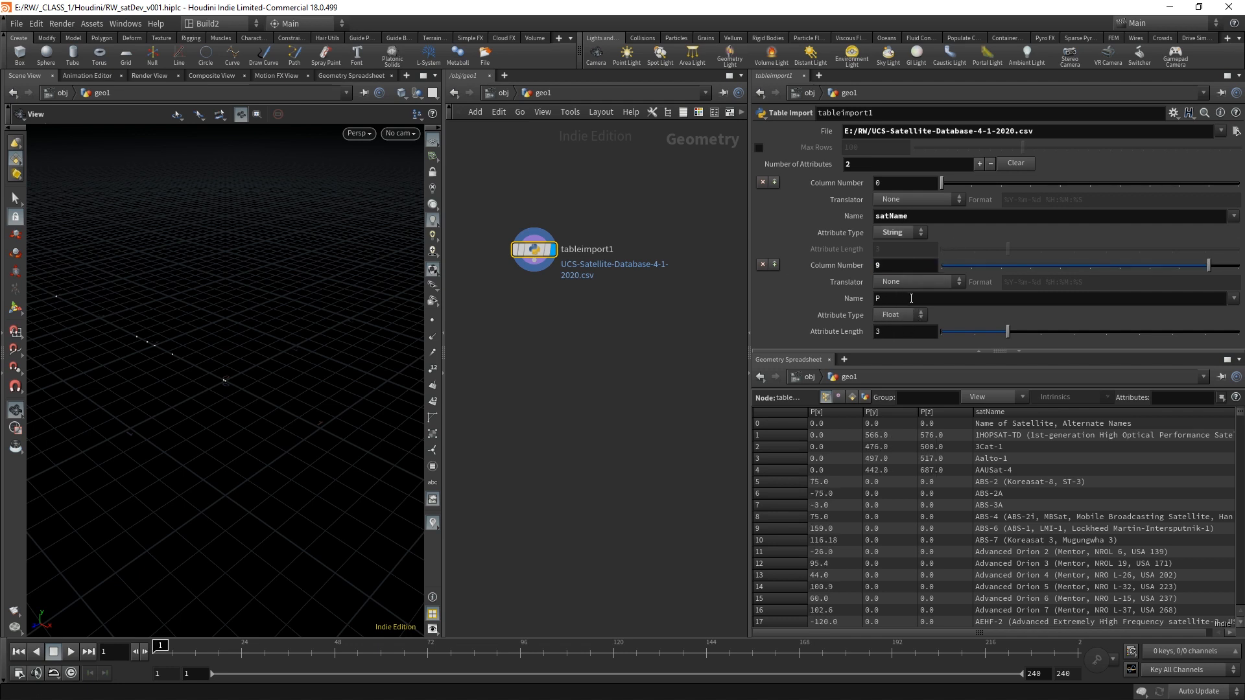
{"action": "left_click", "coordinate": [912, 299]}
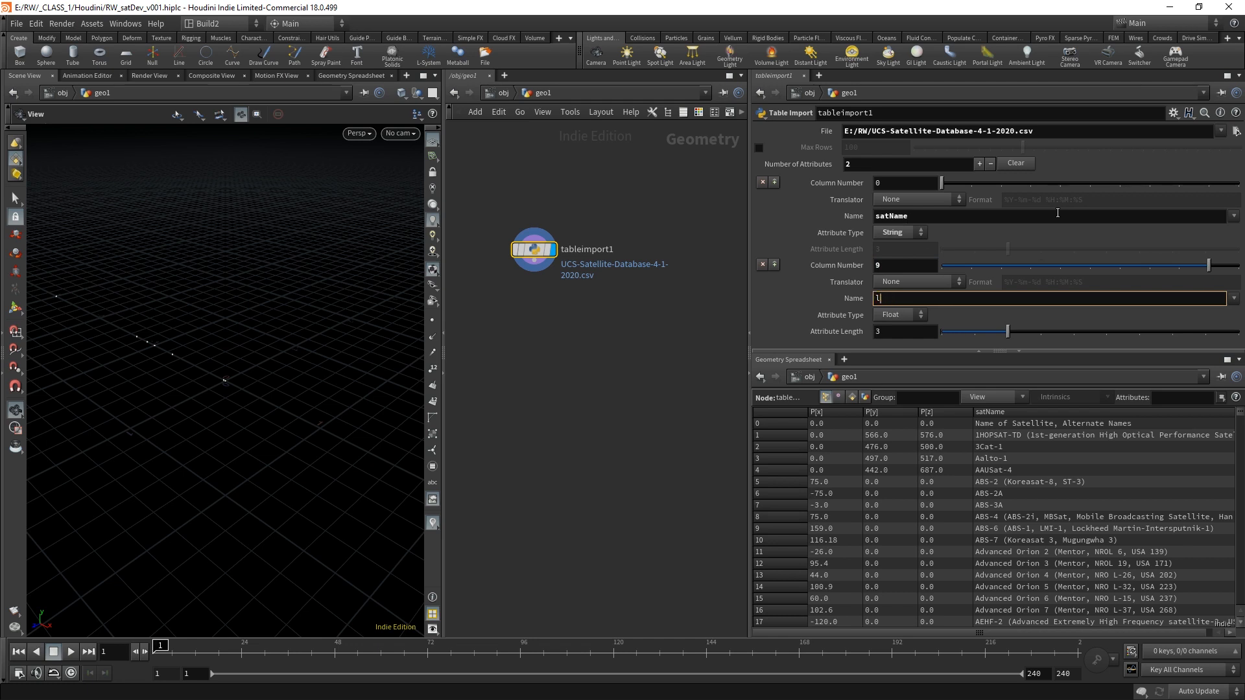
{"action": "type", "text": "geoLong"}
{"action": "key", "text": "Return"}
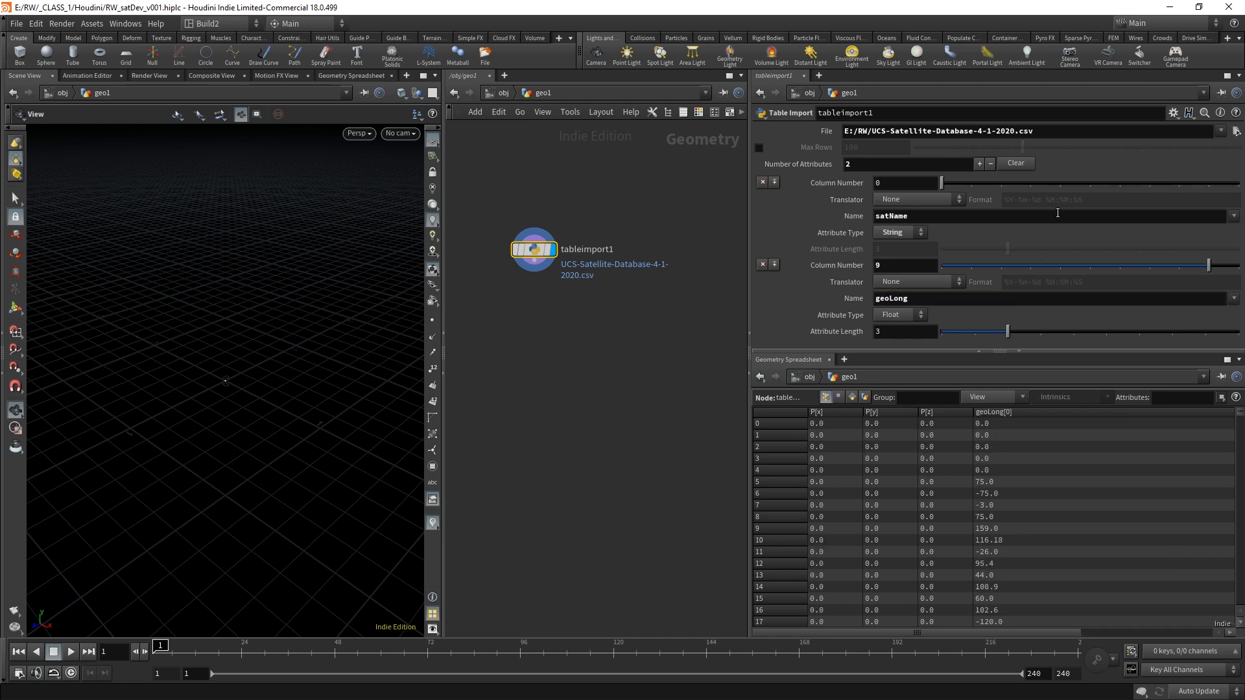
{"action": "left_click_drag", "start_coordinate": [1017, 422], "coordinate": [973, 422]}
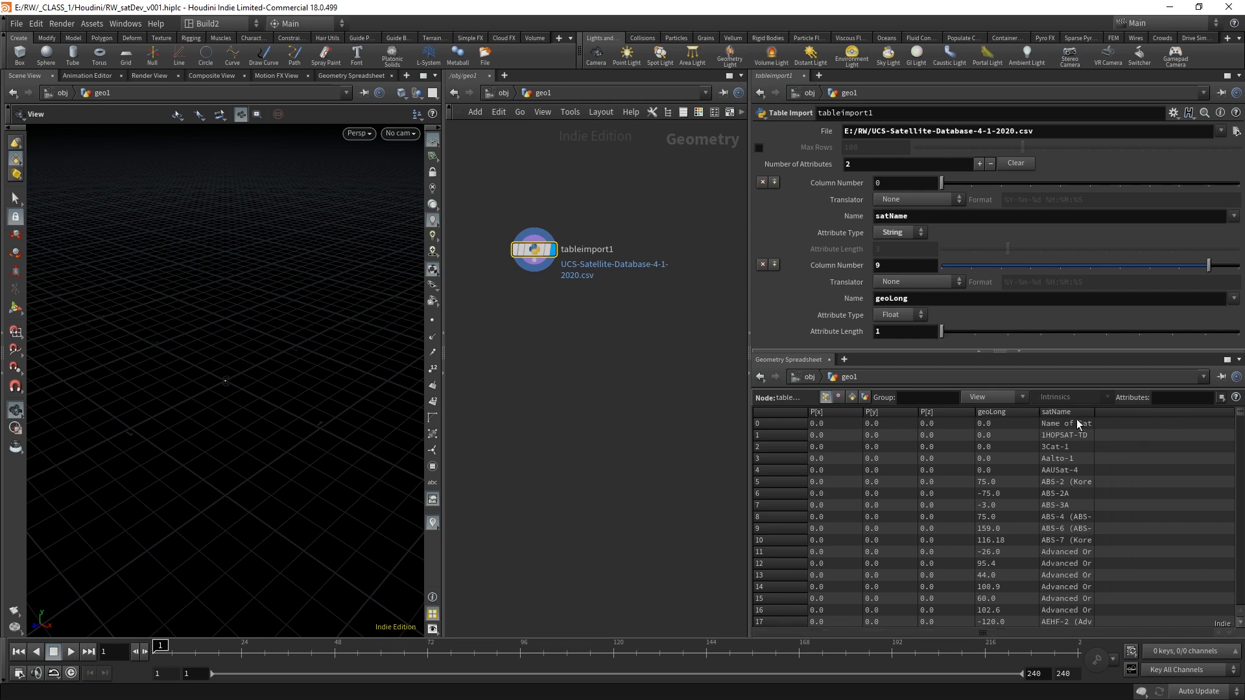
{"action": "left_click_drag", "start_coordinate": [1096, 412], "coordinate": [1139, 411]}
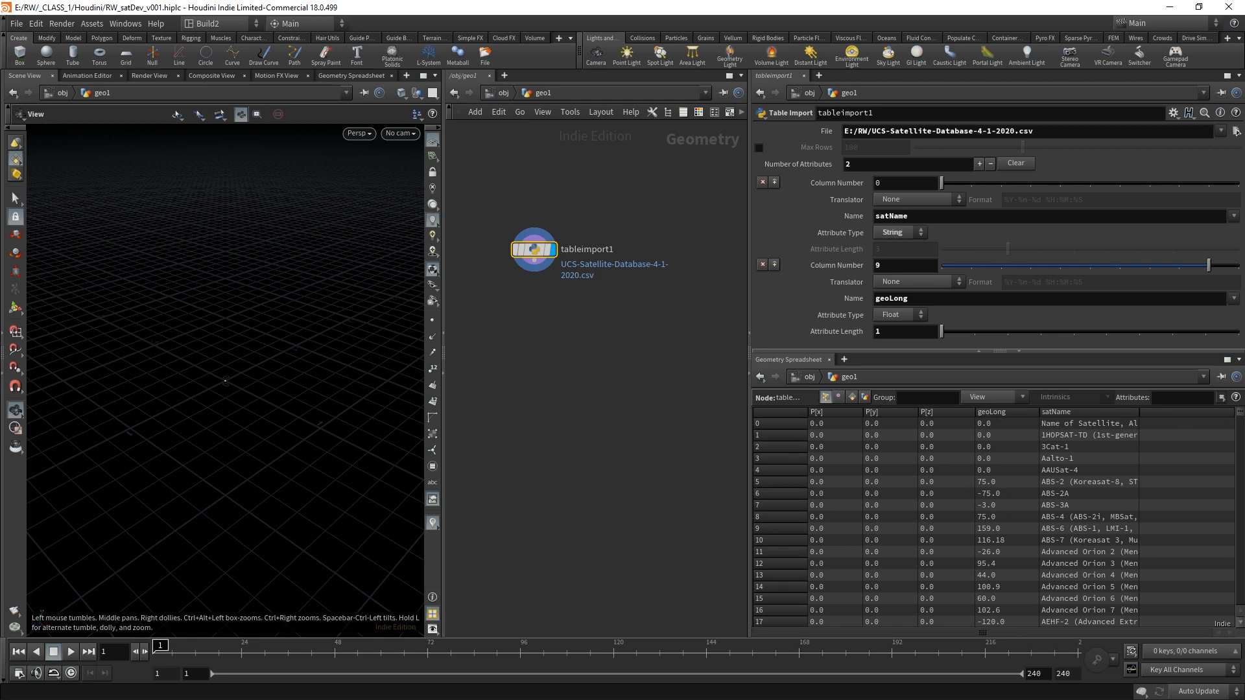
- Switch to Excel to check the column order up to Inclination, widening and narrowing the Longitude of GEO column
{"action": "key", "text": "alt+Tab"}
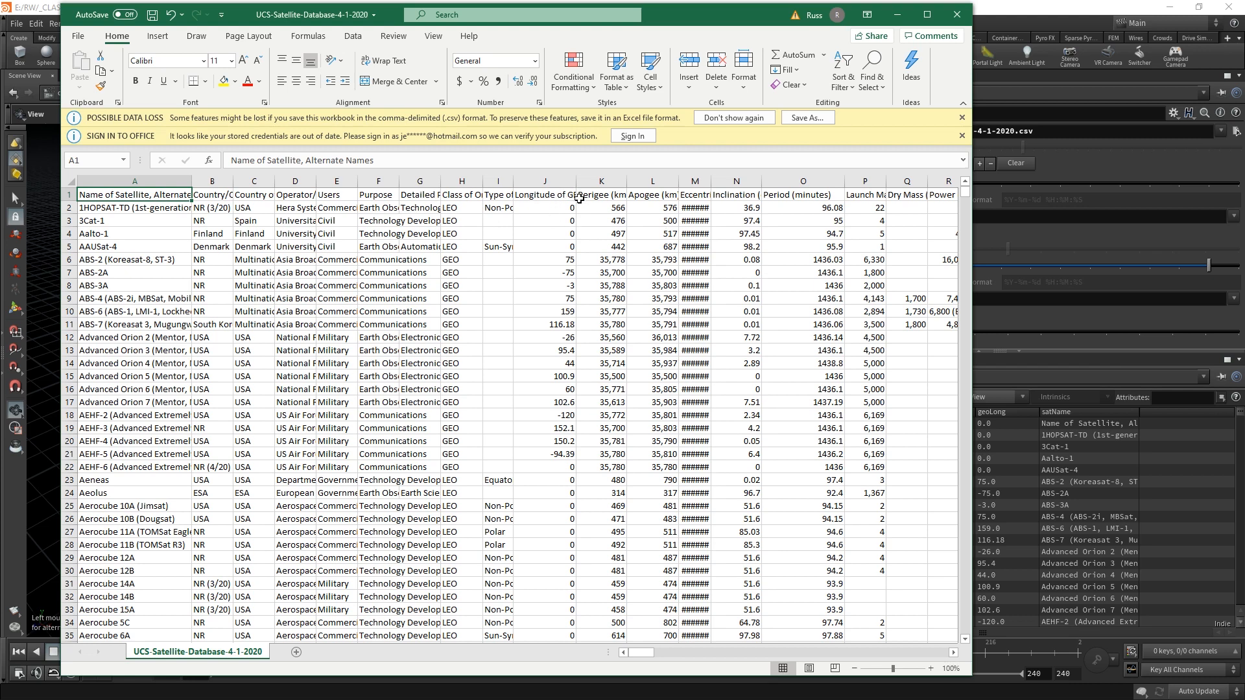
{"action": "left_click_drag", "start_coordinate": [577, 181], "coordinate": [587, 181]}
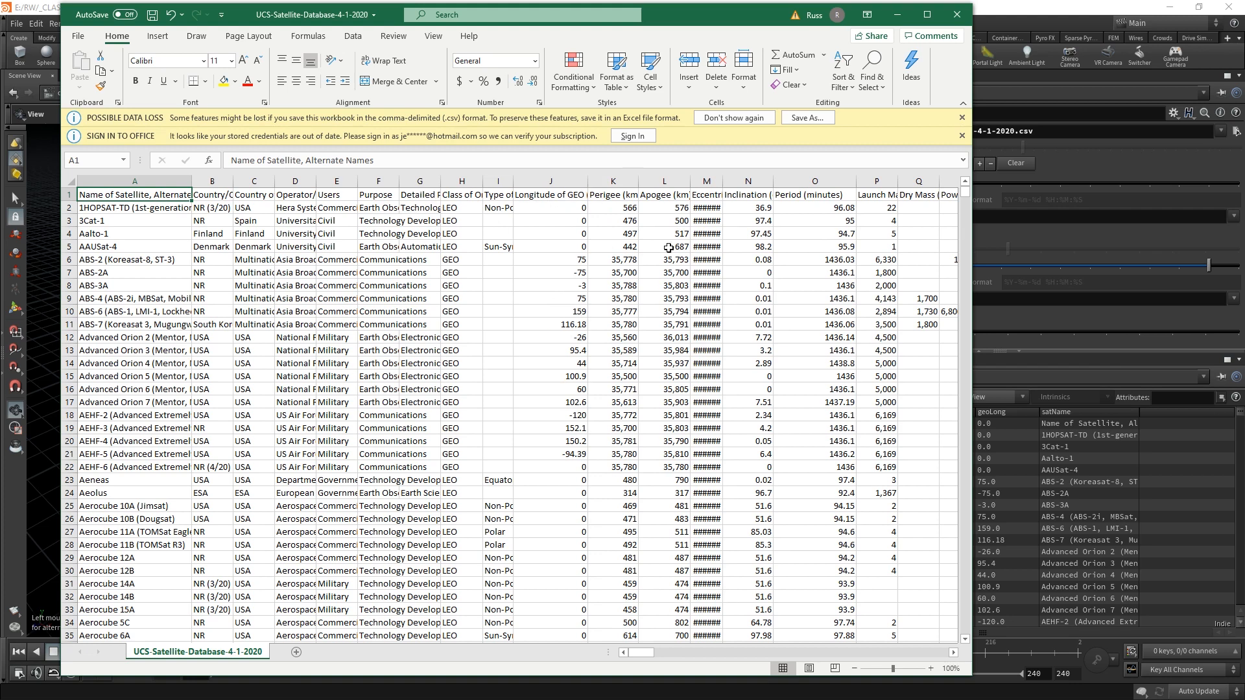
{"action": "left_click_drag", "start_coordinate": [587, 182], "coordinate": [568, 183]}
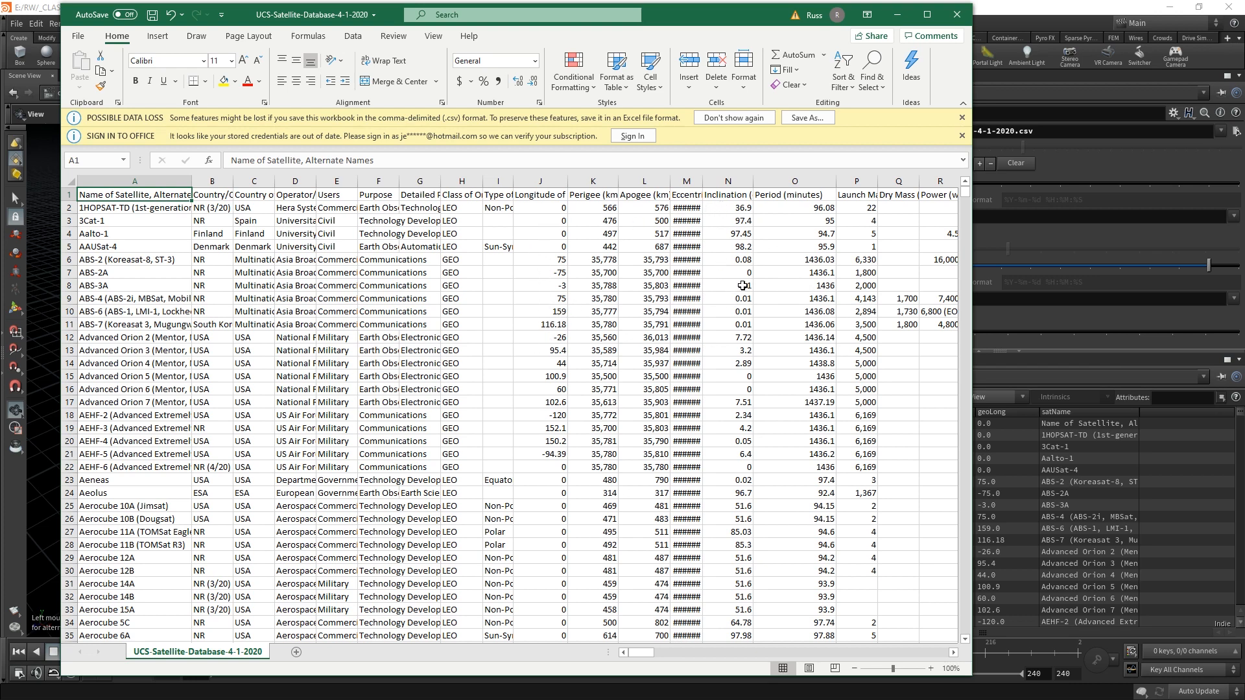
- Return to Houdini and add a third Table Import attribute named inc, with column number 12 and an attribute length of 1
{"action": "left_click", "coordinate": [1062, 236]}
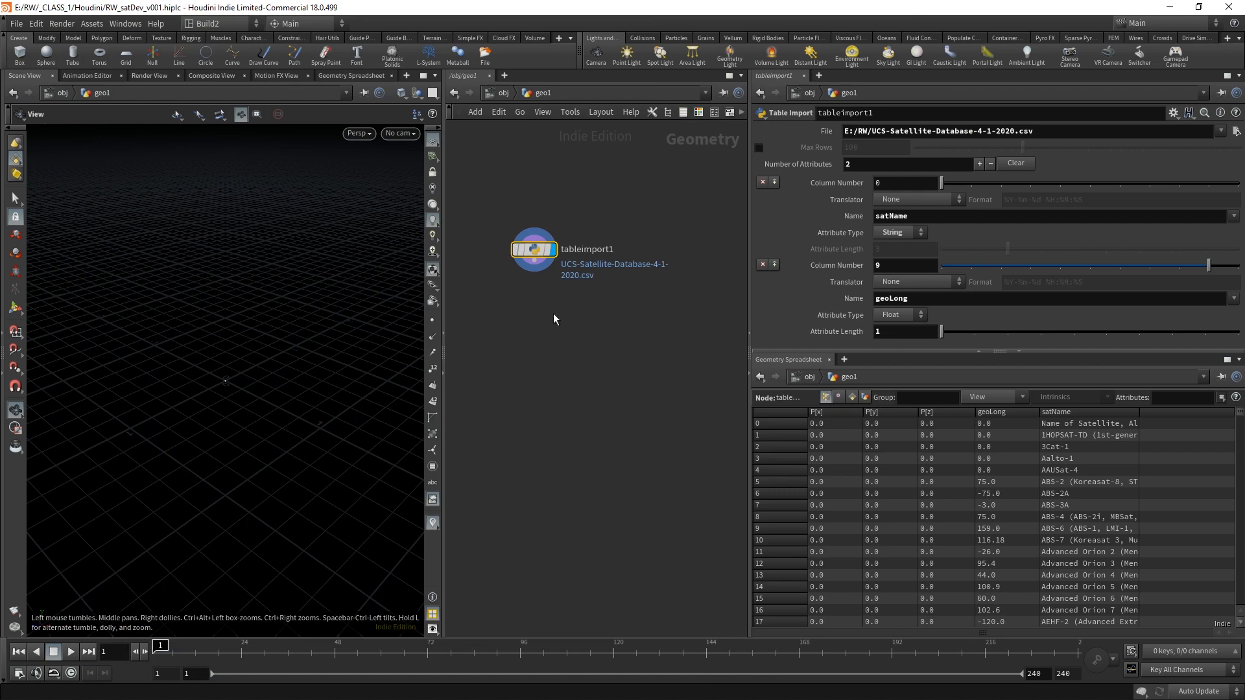
{"action": "left_click", "coordinate": [978, 164]}
{"action": "scroll", "coordinate": [902, 220], "scroll_direction": "down", "scroll_amount": 3}
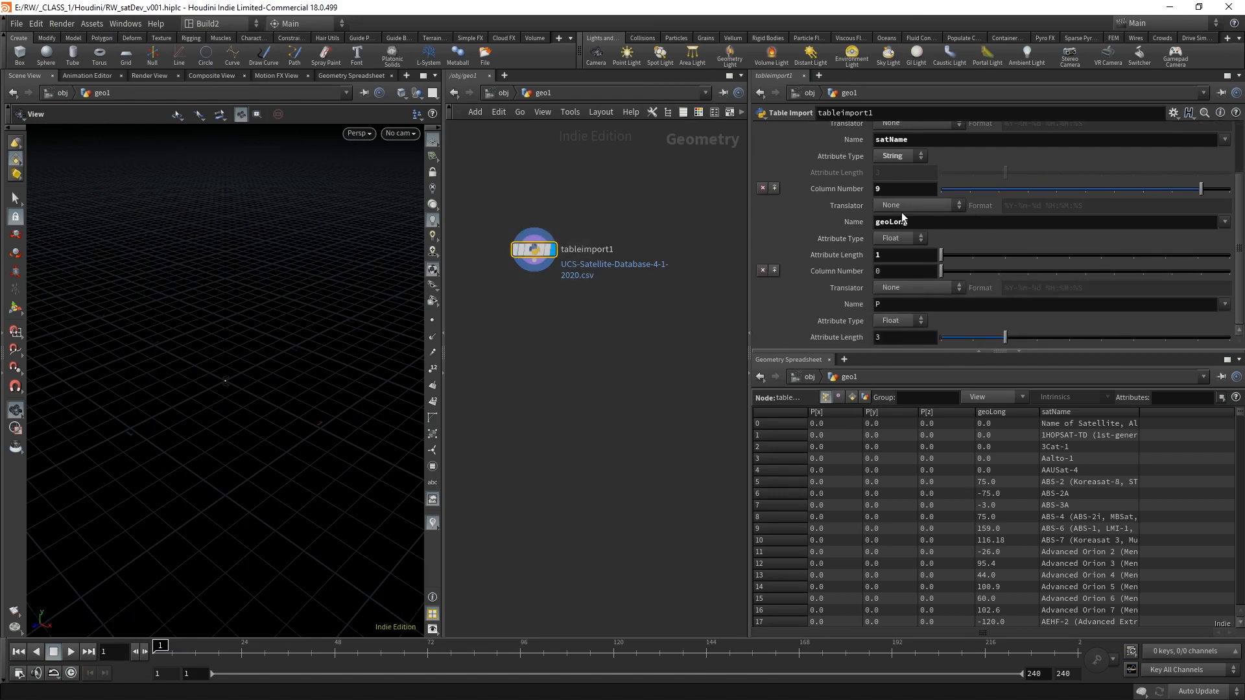
{"action": "left_click", "coordinate": [898, 272]}
{"action": "type", "text": "12"}
{"action": "key", "text": "Return"}
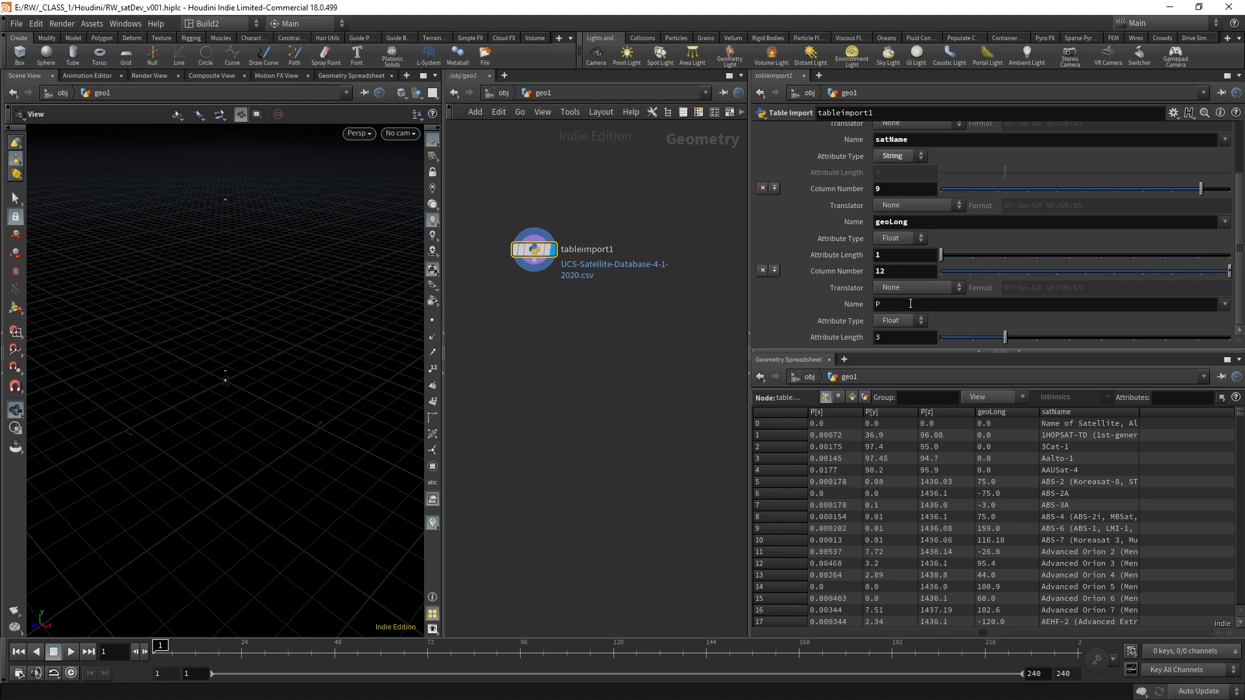
{"action": "left_click", "coordinate": [911, 304]}
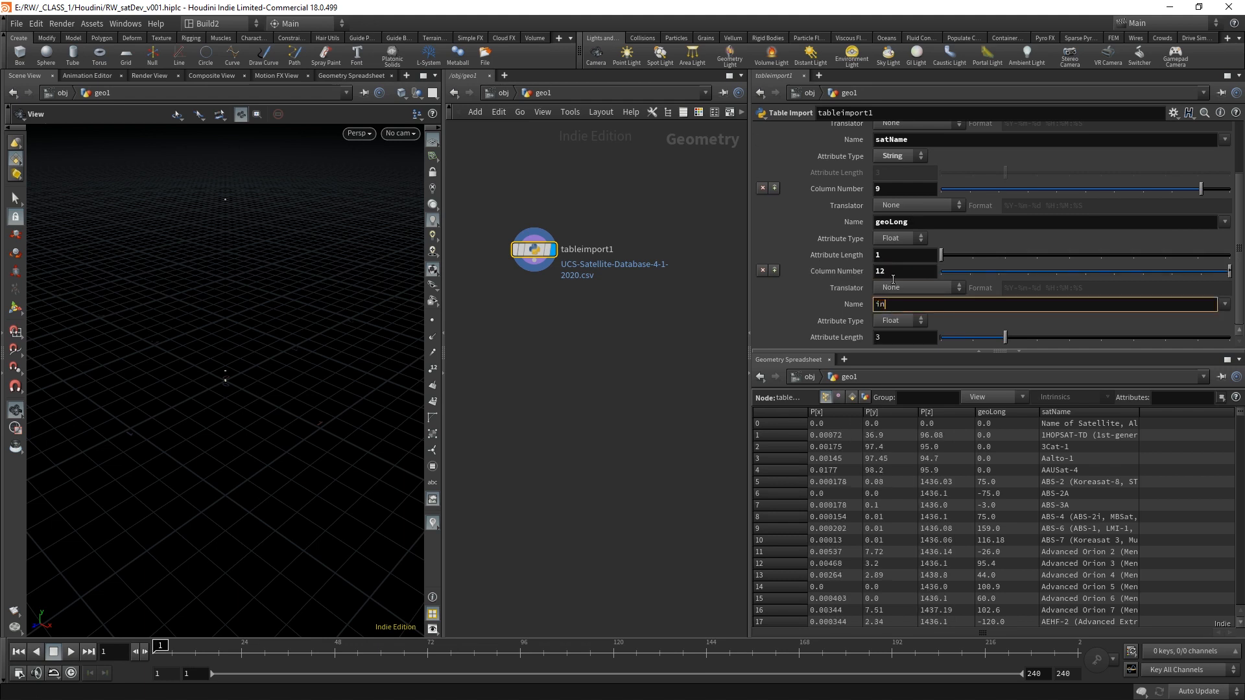
{"action": "type", "text": "inc"}
{"action": "key", "text": "Return"}
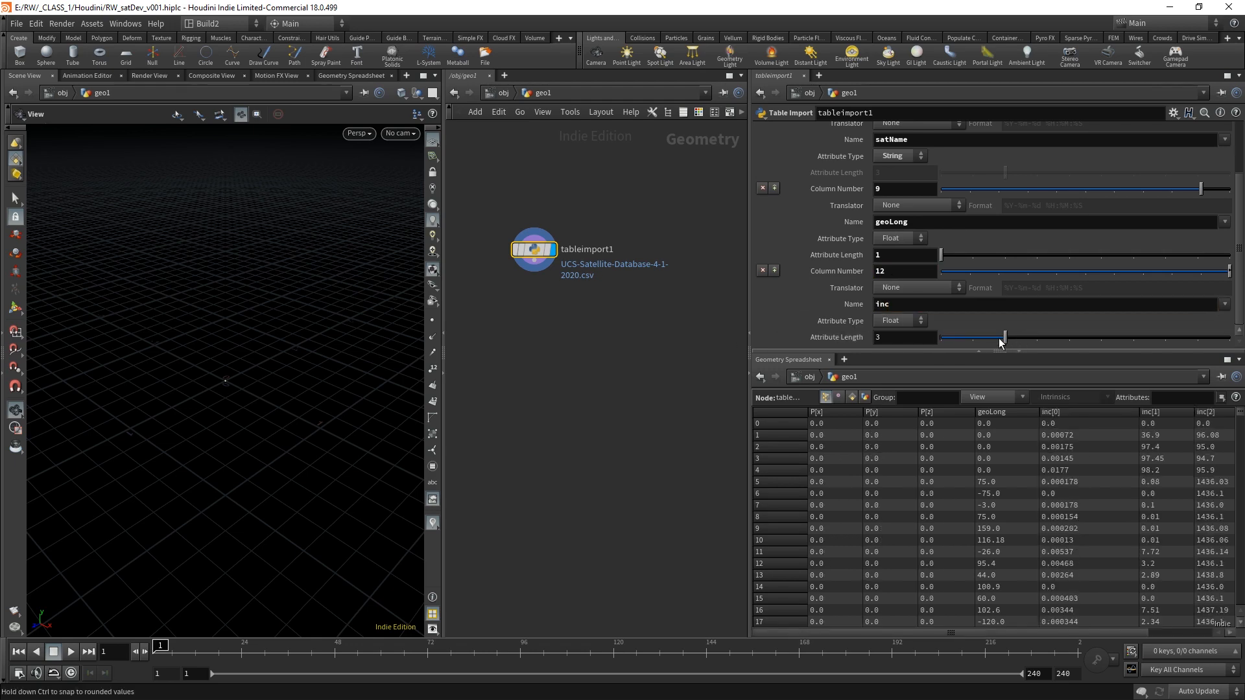
{"action": "left_click_drag", "start_coordinate": [1004, 338], "coordinate": [952, 364]}
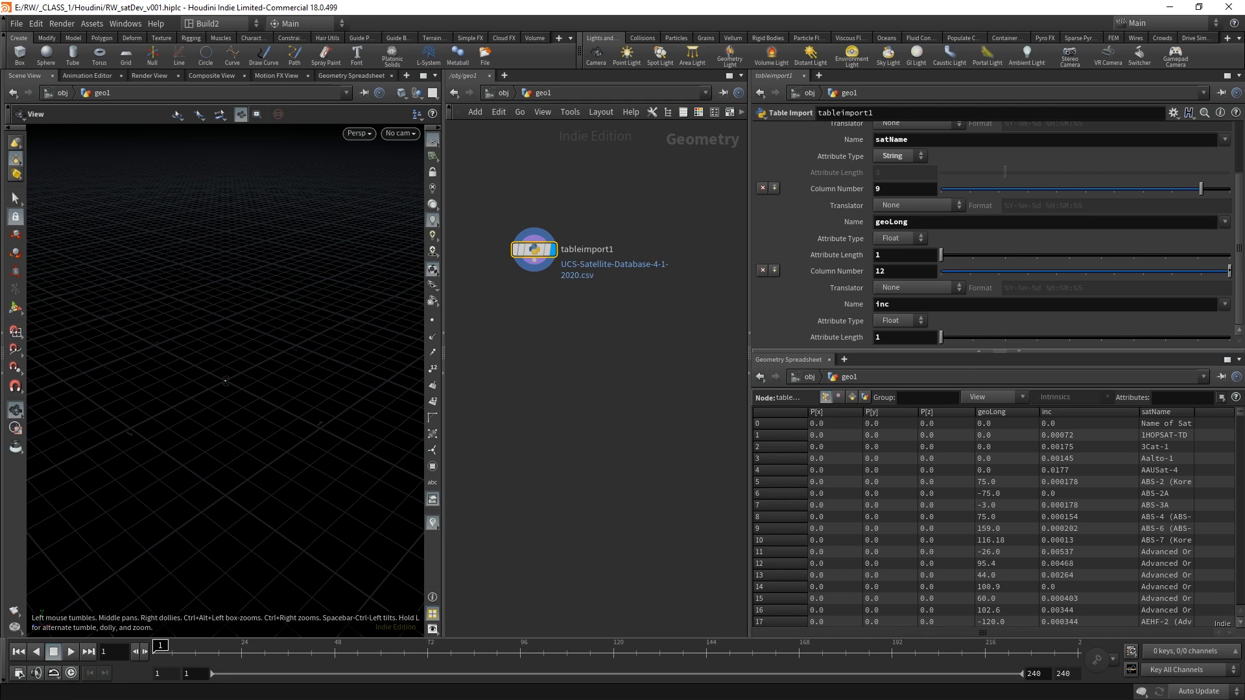
- Check the Inclination values in Excel, and set the inc attribute's column number to 13 in Houdini
{"action": "key", "text": "alt+Tab"}
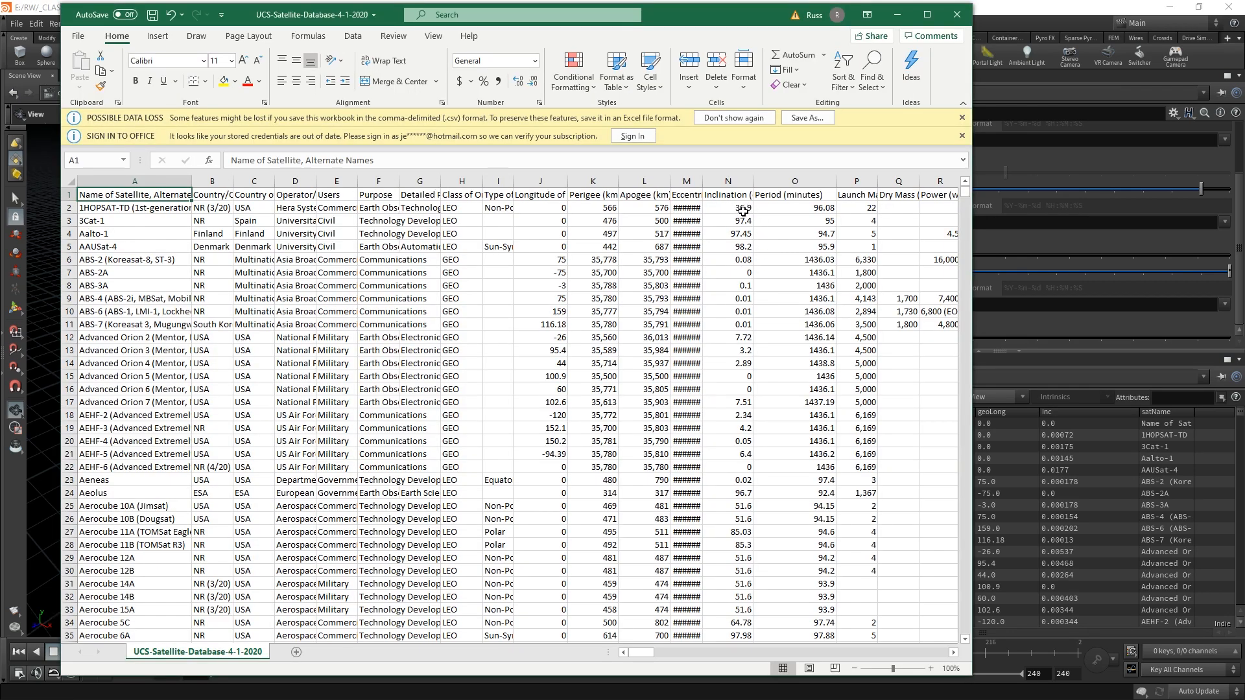
{"action": "left_click", "coordinate": [1091, 250]}
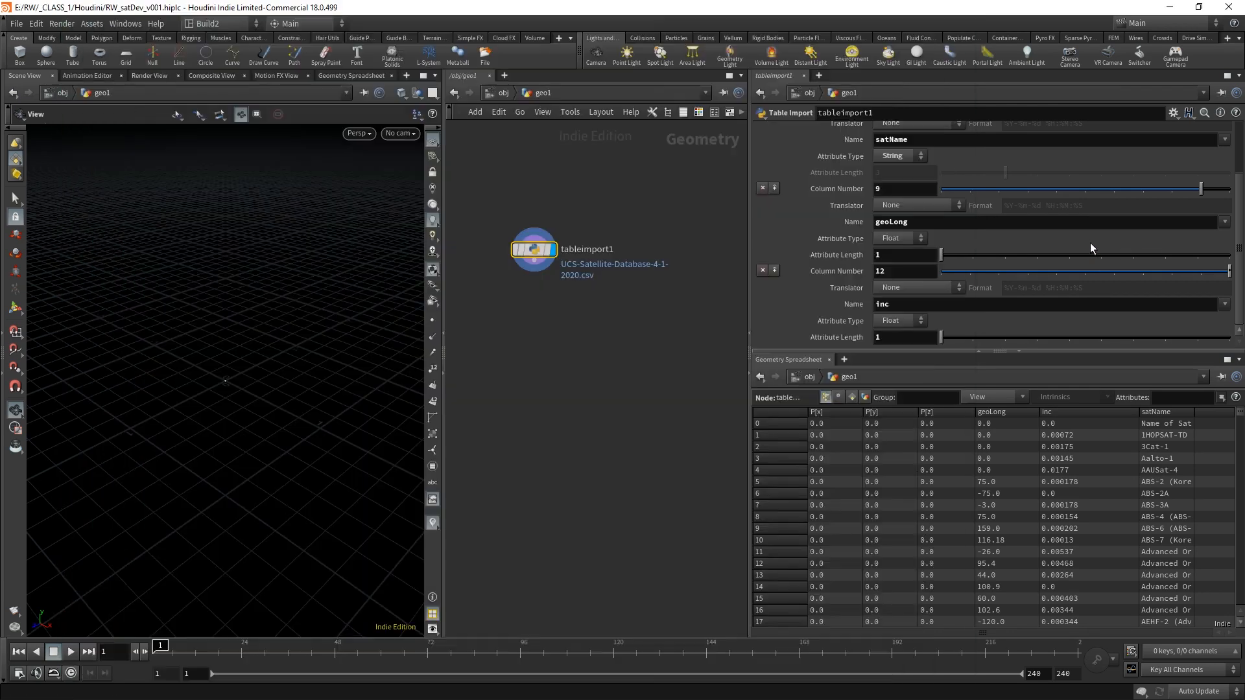
{"action": "left_click", "coordinate": [905, 271]}
{"action": "type", "text": "13"}
{"action": "key", "text": "Return"}
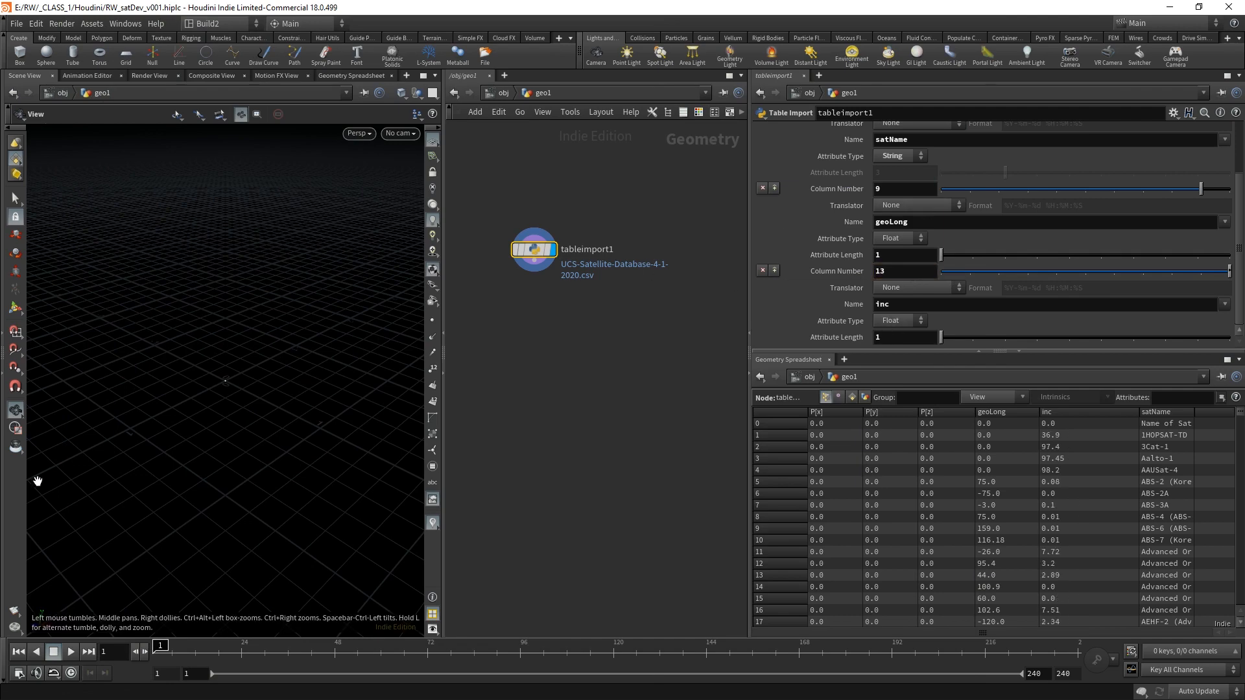
- Check the header row in Excel, and add a displayed Delete node below tableimport1 in Houdini
{"action": "key", "text": "alt+Tab"}
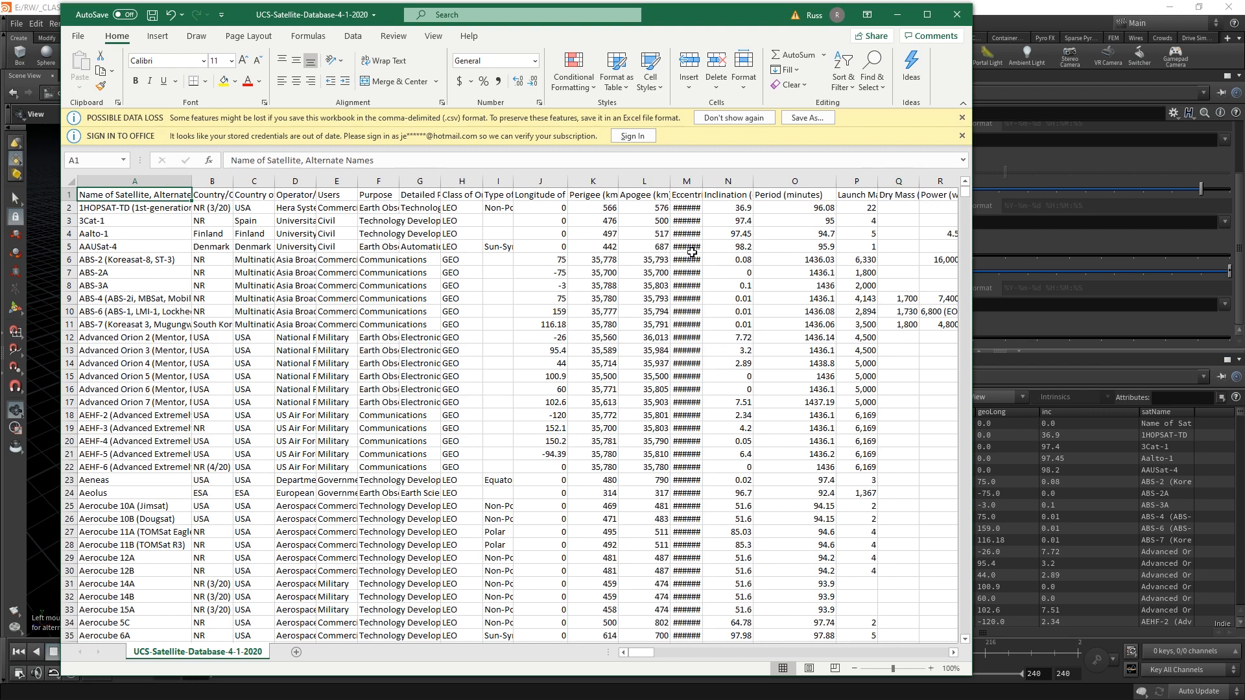
{"action": "left_click", "coordinate": [1045, 324]}
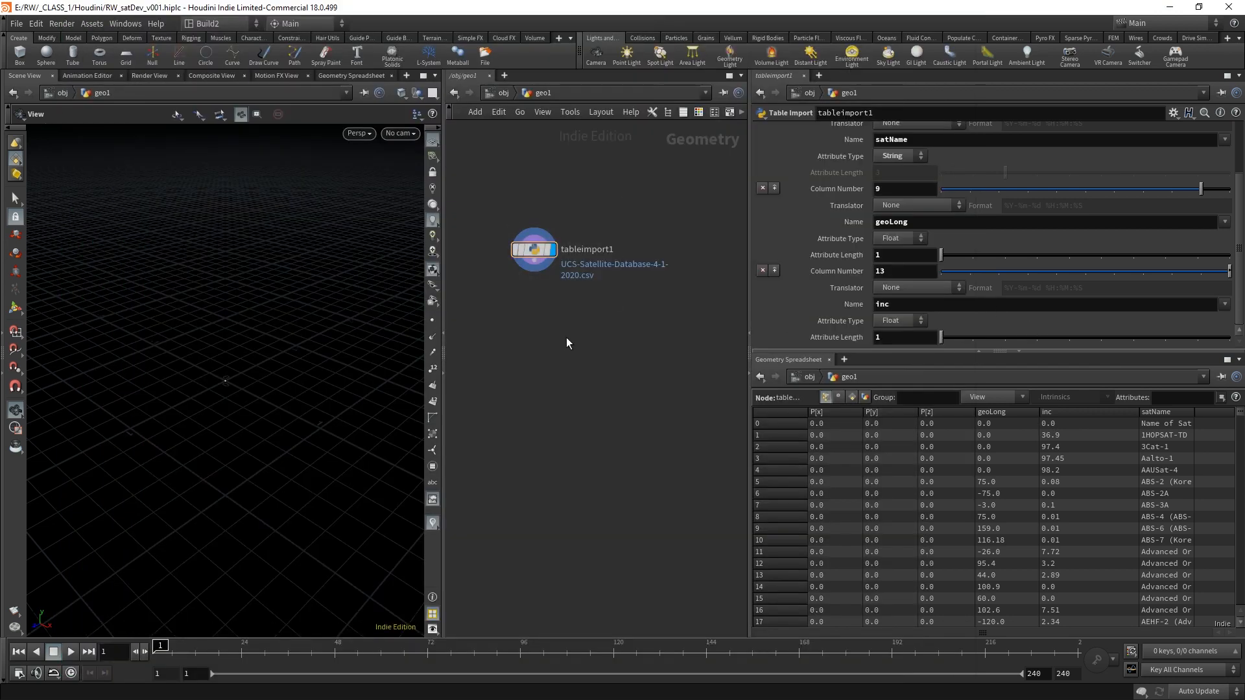
{"action": "key", "text": "Tab"}
{"action": "type", "text": "del"}
{"action": "left_click", "coordinate": [725, 228]}
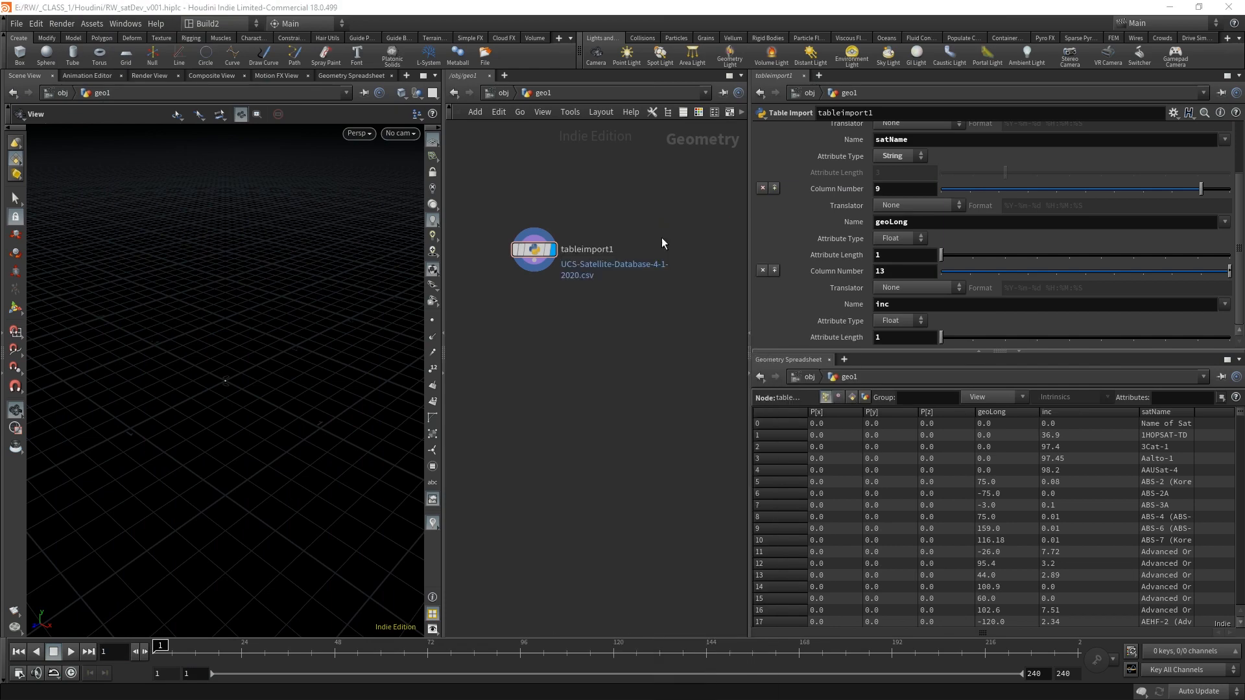
{"action": "left_click", "coordinate": [535, 306]}
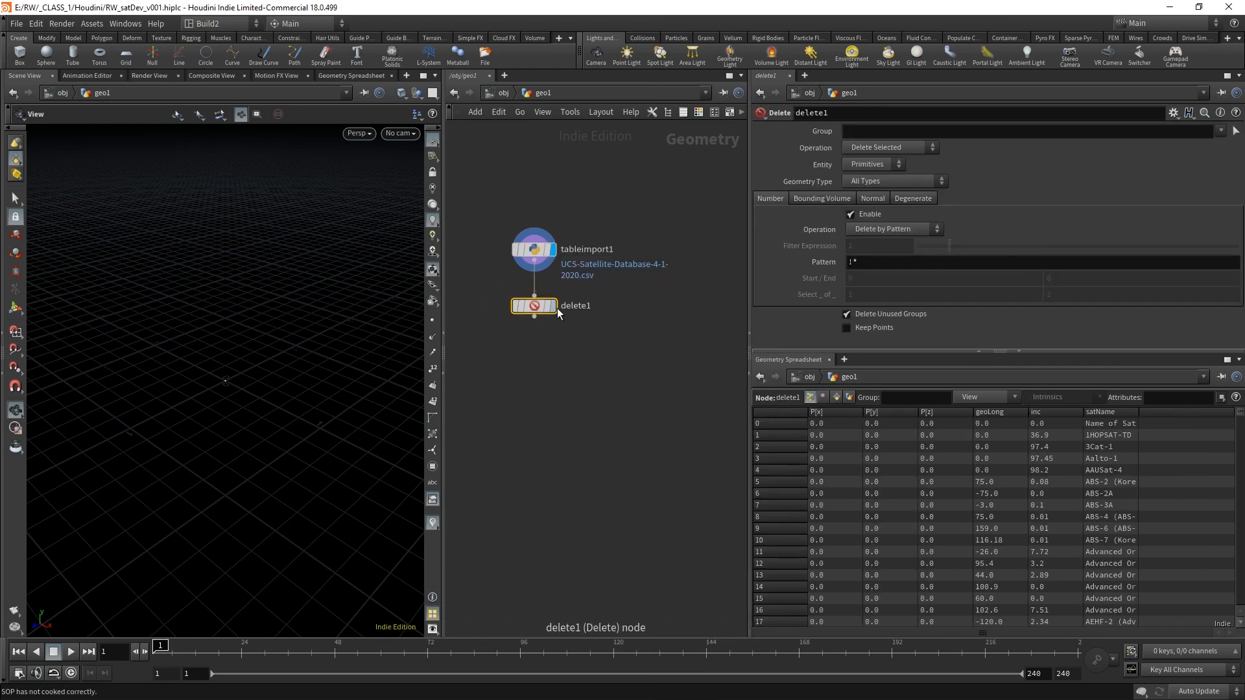
{"action": "mouse_move", "coordinate": [557, 311]}
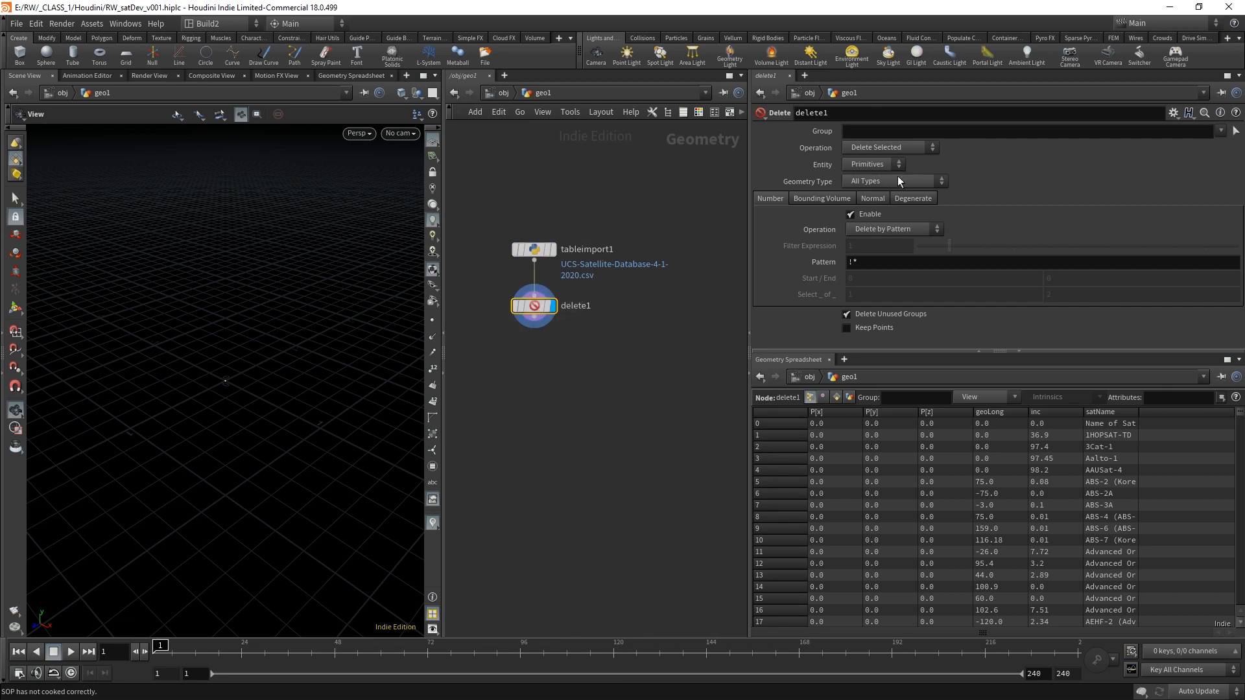
- Set the Delete node's entity to Points and its pattern to 0 to remove the header point
{"action": "left_click", "coordinate": [871, 166]}
{"action": "left_click", "coordinate": [874, 192]}
{"action": "double_click", "coordinate": [889, 266]}
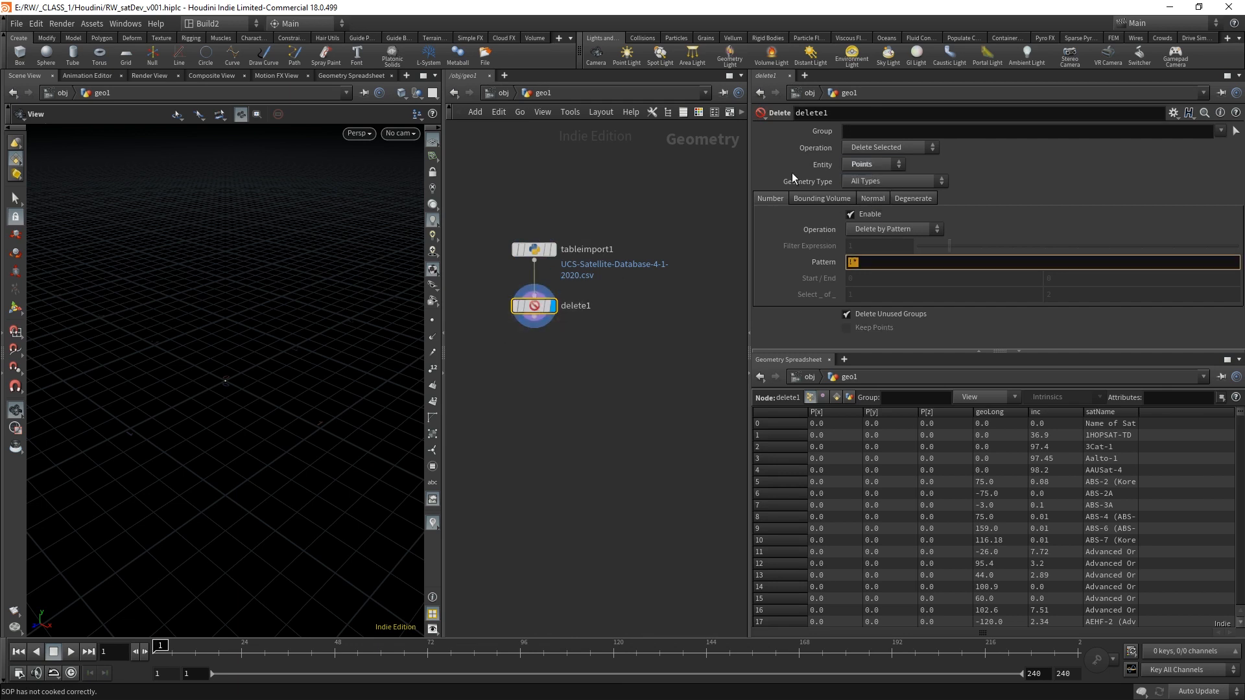
{"action": "type", "text": "0"}
{"action": "key", "text": "Return"}
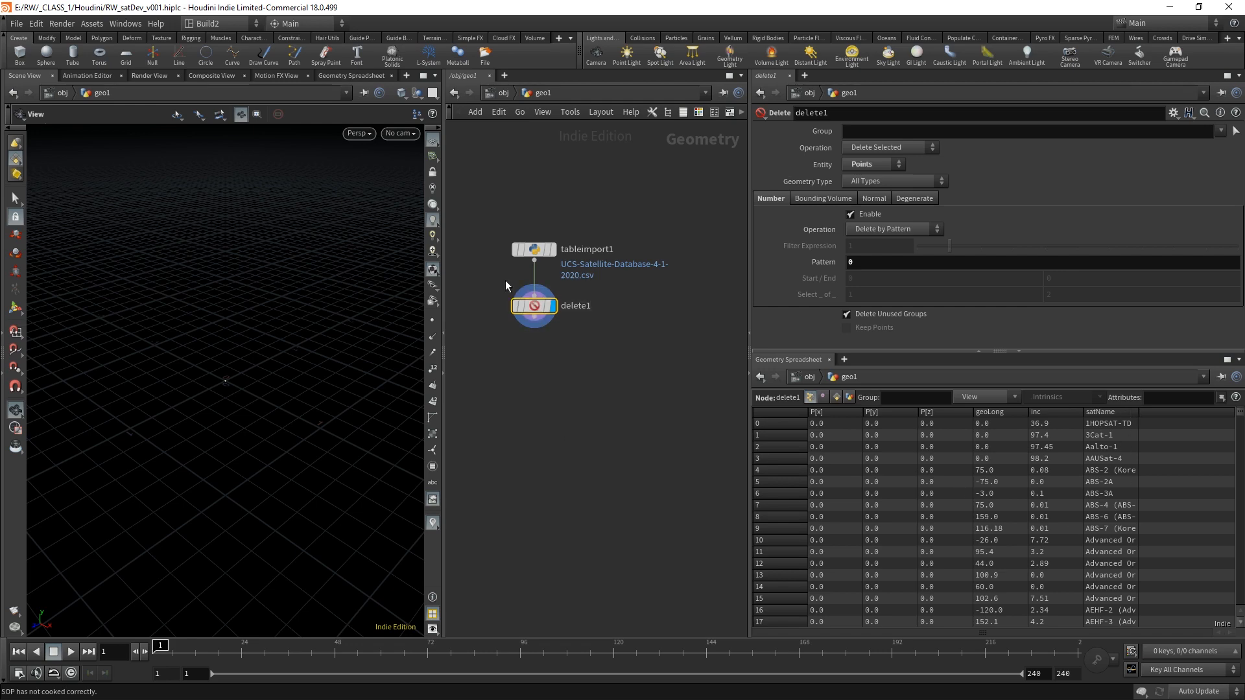
- Check the Period column in Excel, and add a fourth attribute to the Table Import node in Houdini
{"action": "key", "text": "alt+Tab"}
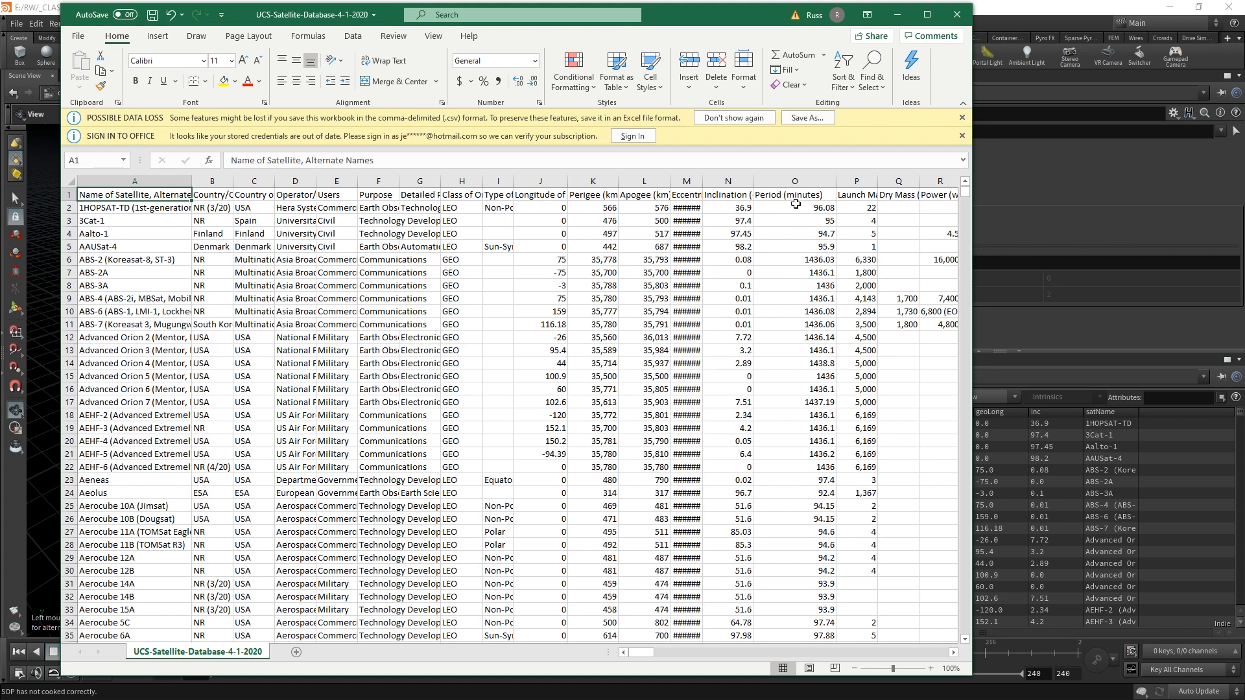
{"action": "left_click", "coordinate": [1076, 333]}
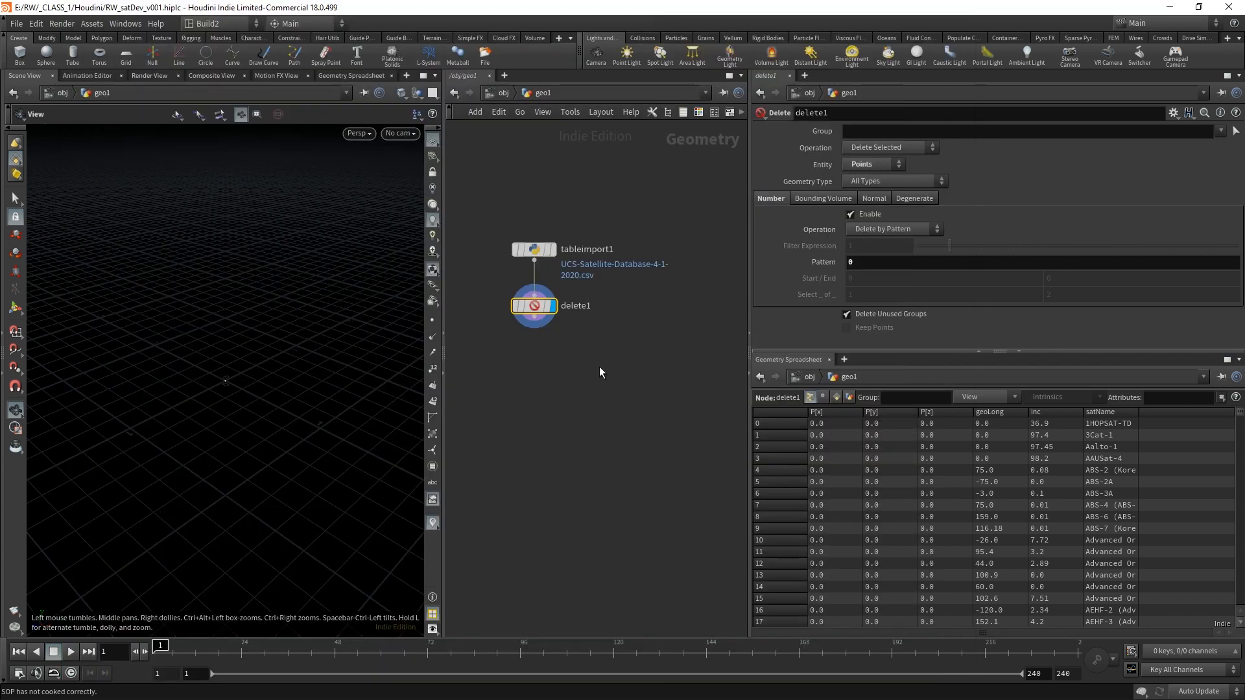
{"action": "left_click", "coordinate": [540, 249]}
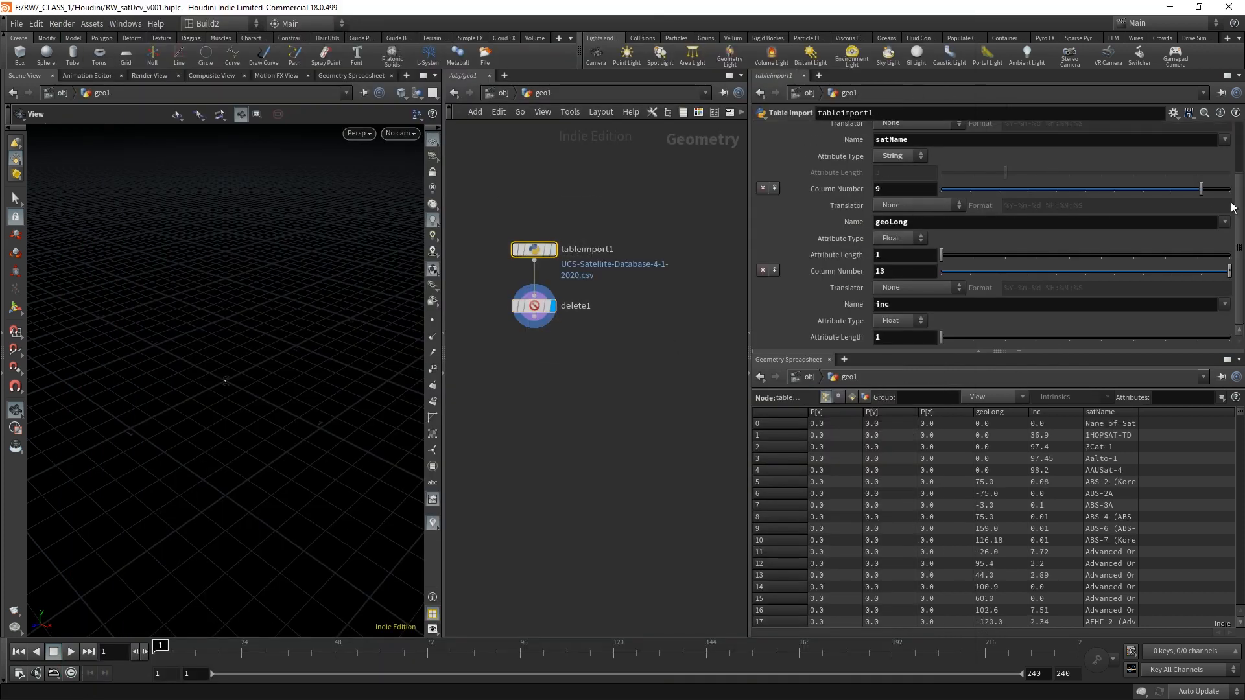
{"action": "scroll", "coordinate": [999, 149], "scroll_direction": "up", "scroll_amount": 3}
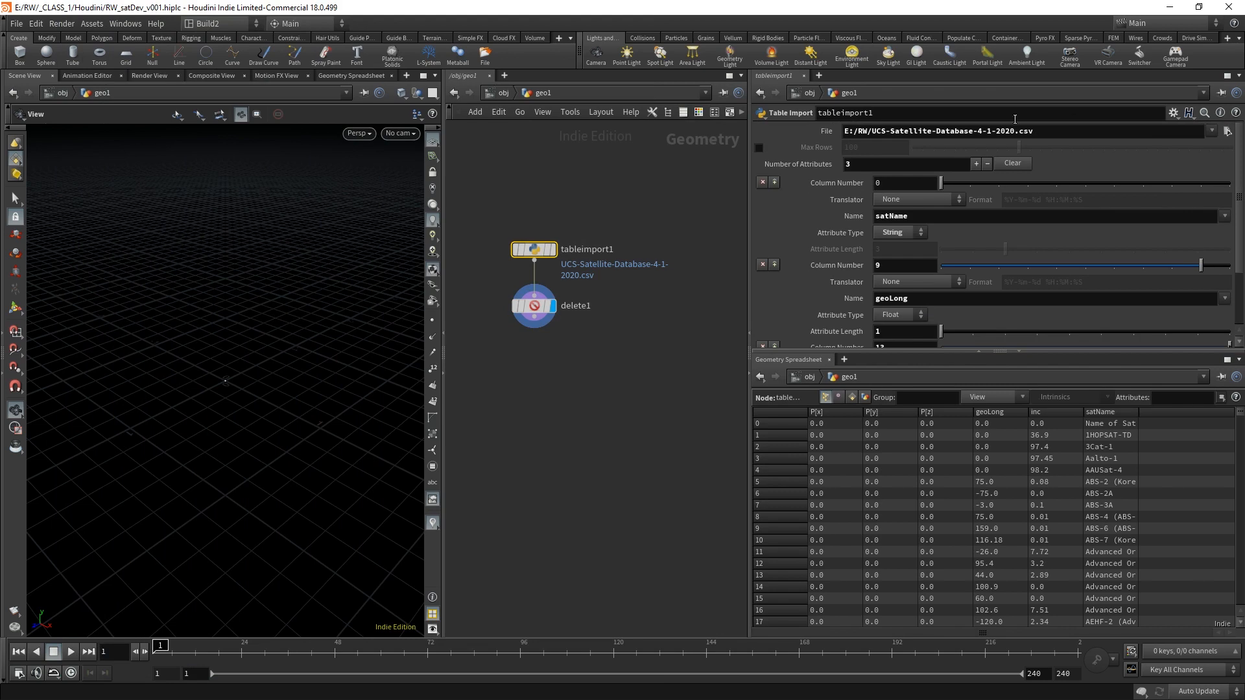
{"action": "left_click", "coordinate": [976, 164]}
{"action": "scroll", "coordinate": [1232, 156], "scroll_direction": "down", "scroll_amount": 3}
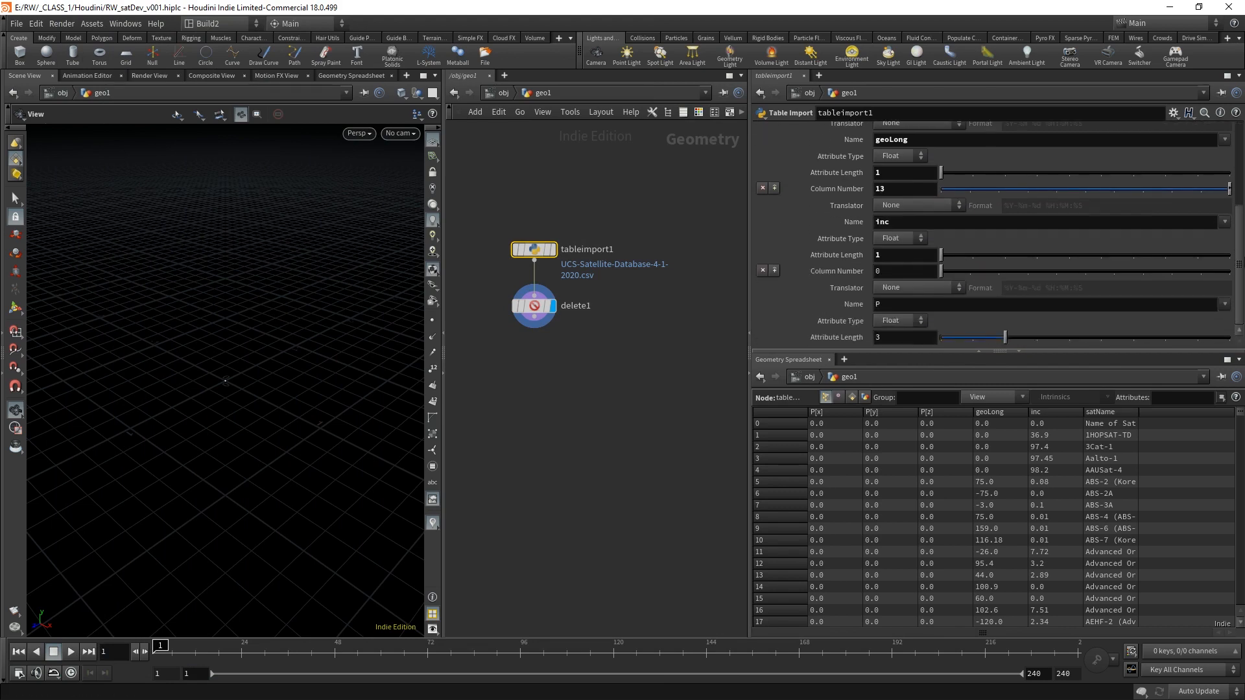
- Set the fourth attribute's column number to 14, name it per, and set its attribute length to 1
{"action": "left_click", "coordinate": [901, 271]}
{"action": "type", "text": "14"}
{"action": "key", "text": "Tab"}
{"action": "type", "text": "per"}
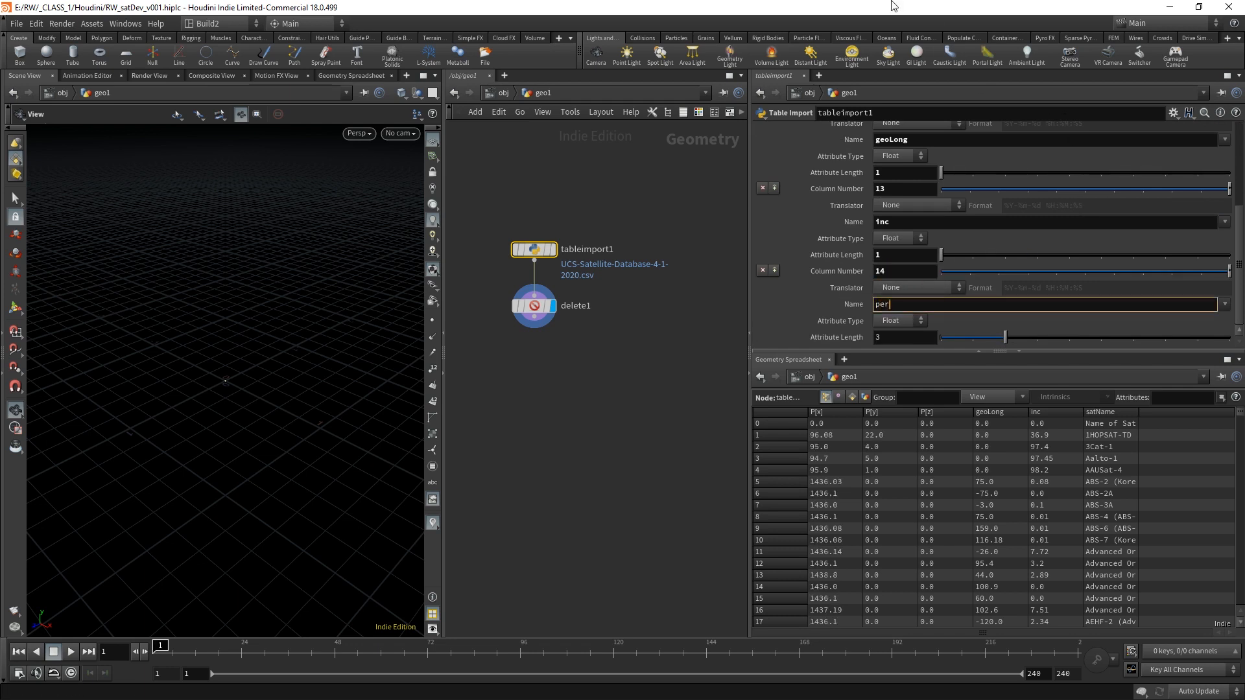
{"action": "key", "text": "Return"}
{"action": "left_click_drag", "start_coordinate": [959, 345], "coordinate": [934, 342]}
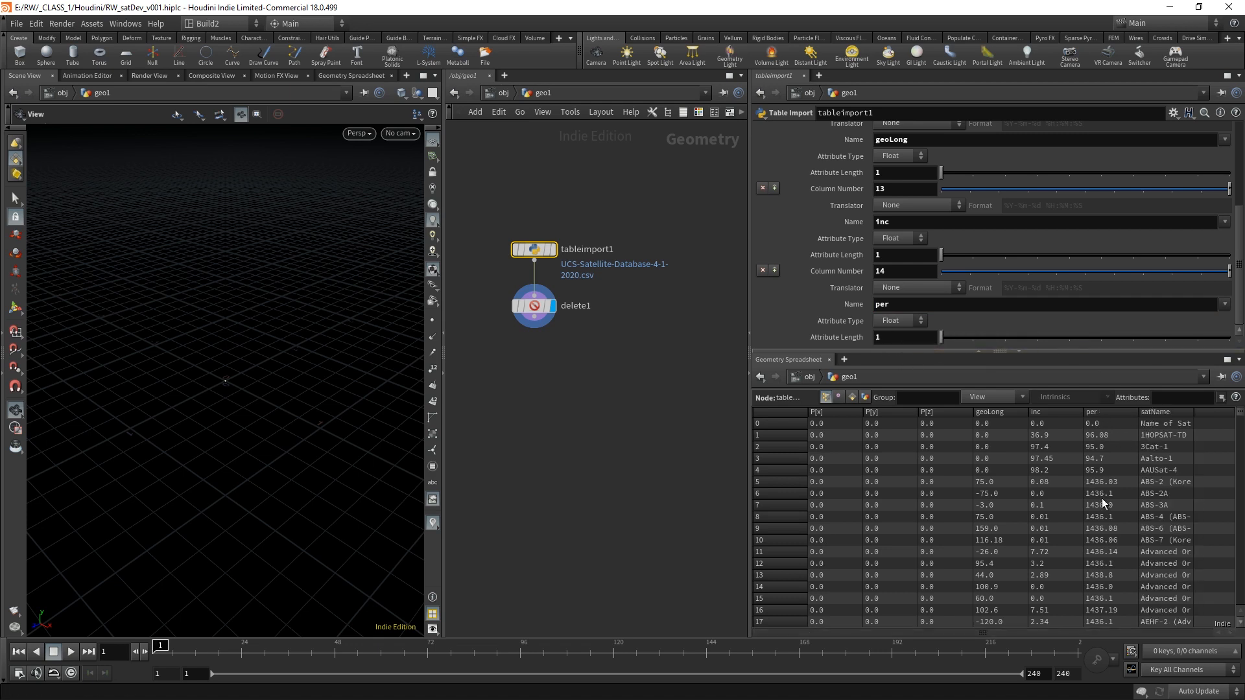
- Select the Table Import node, inspect the Delete node's info, and display point numbers in the viewport
{"action": "key", "text": "alt+Tab"}
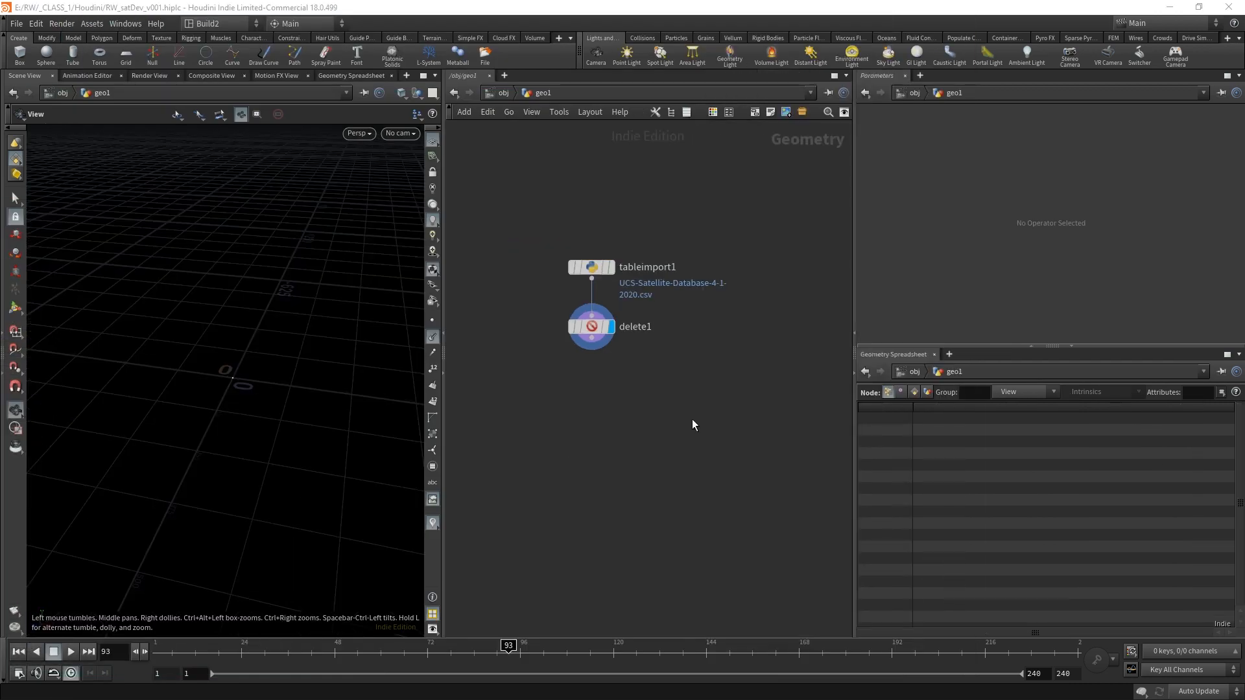
{"action": "left_click", "coordinate": [591, 268]}
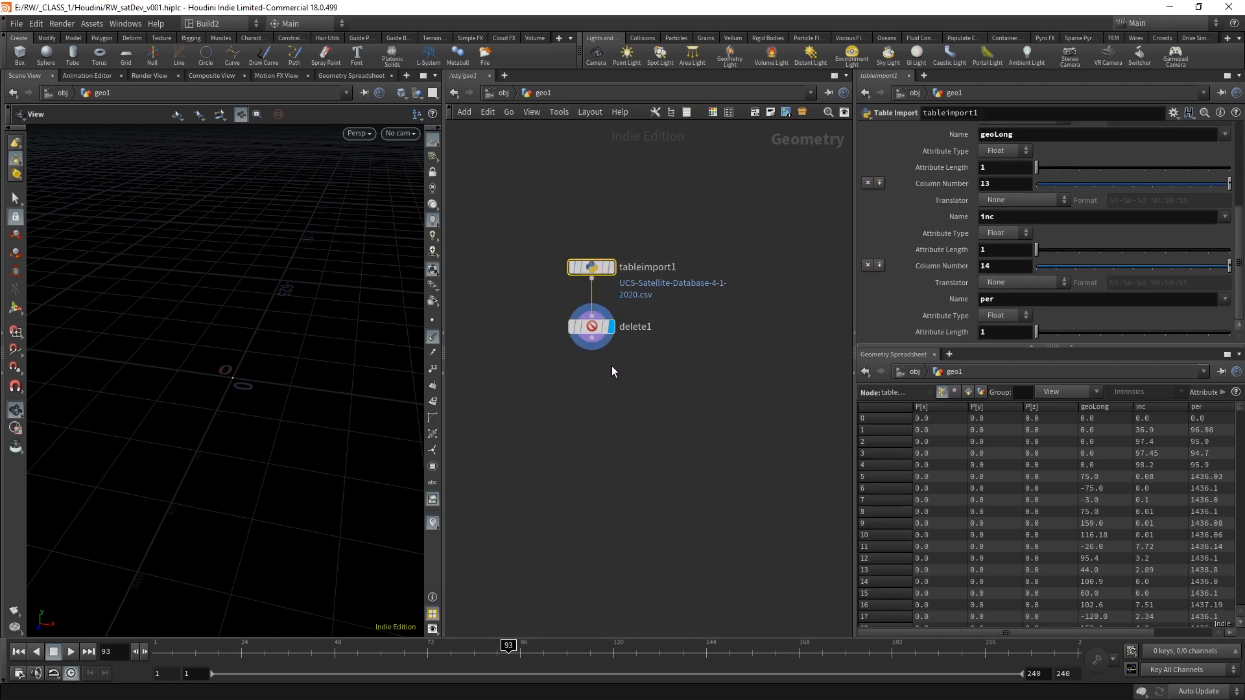
{"action": "middle_click", "coordinate": [596, 328]}
{"action": "left_click", "coordinate": [433, 368]}
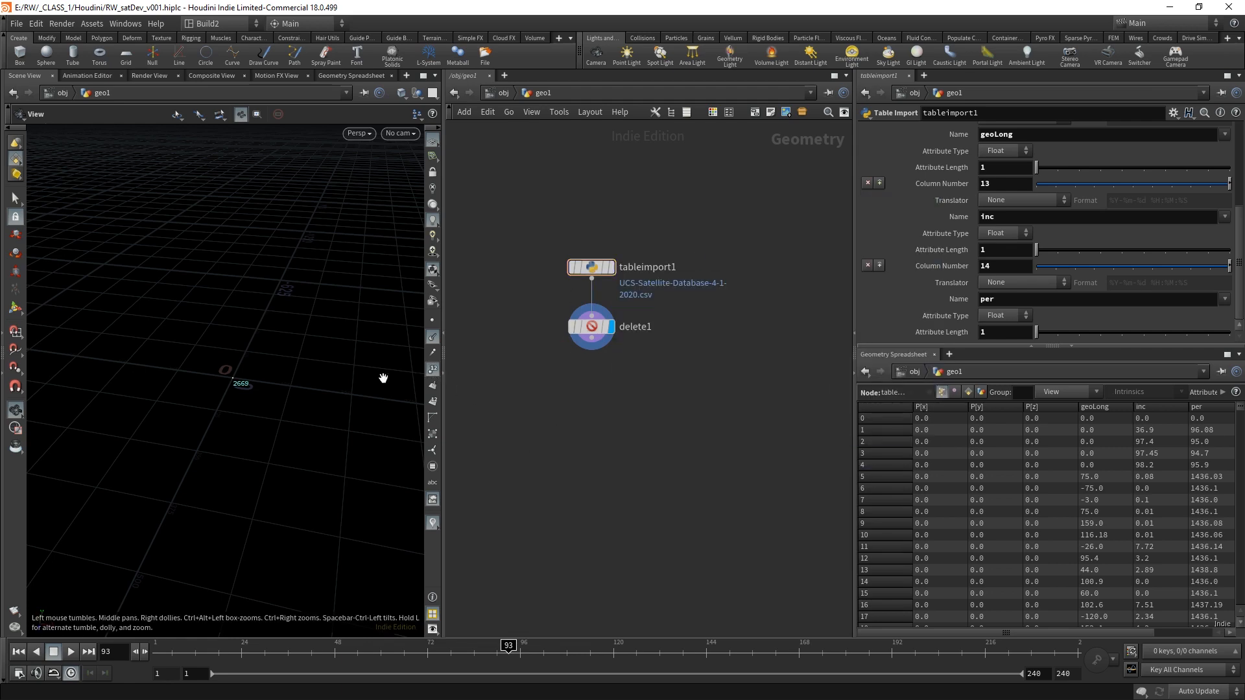
{"action": "left_click_drag", "start_coordinate": [239, 408], "coordinate": [158, 378]}
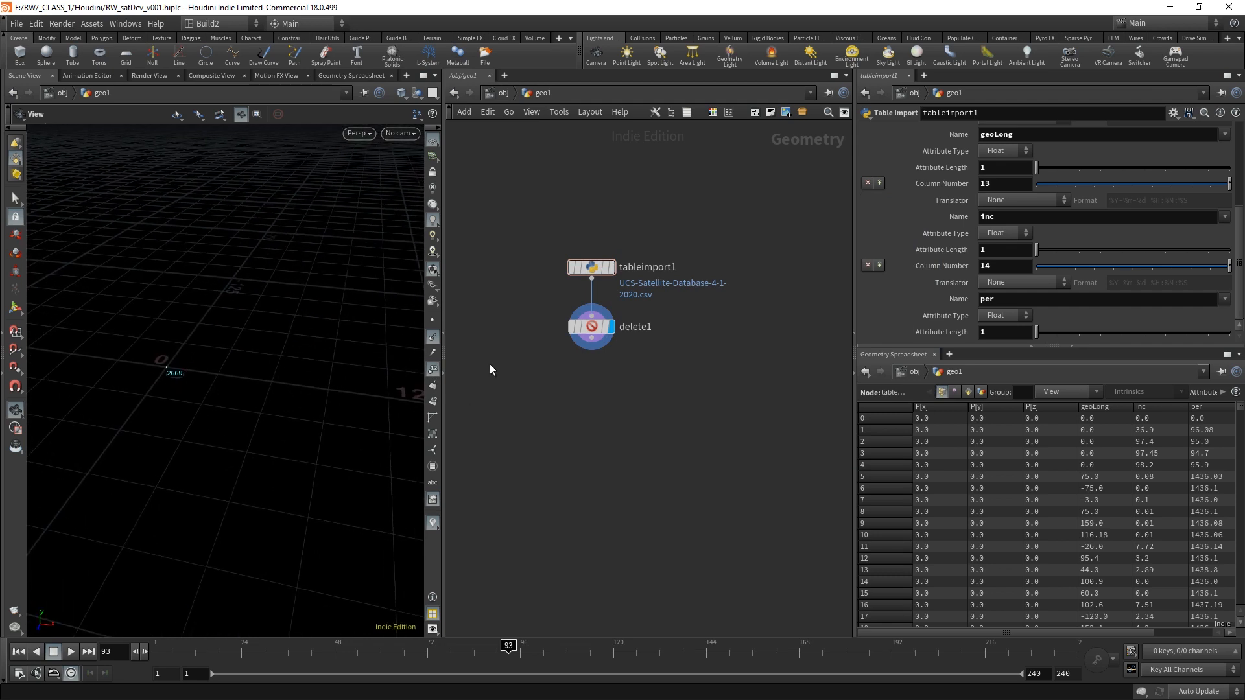
- Hide the point numbers in the viewport and view the satName column of the imported points in the spreadsheet
{"action": "left_click", "coordinate": [432, 368]}
{"action": "left_click_drag", "start_coordinate": [281, 367], "coordinate": [189, 381]}
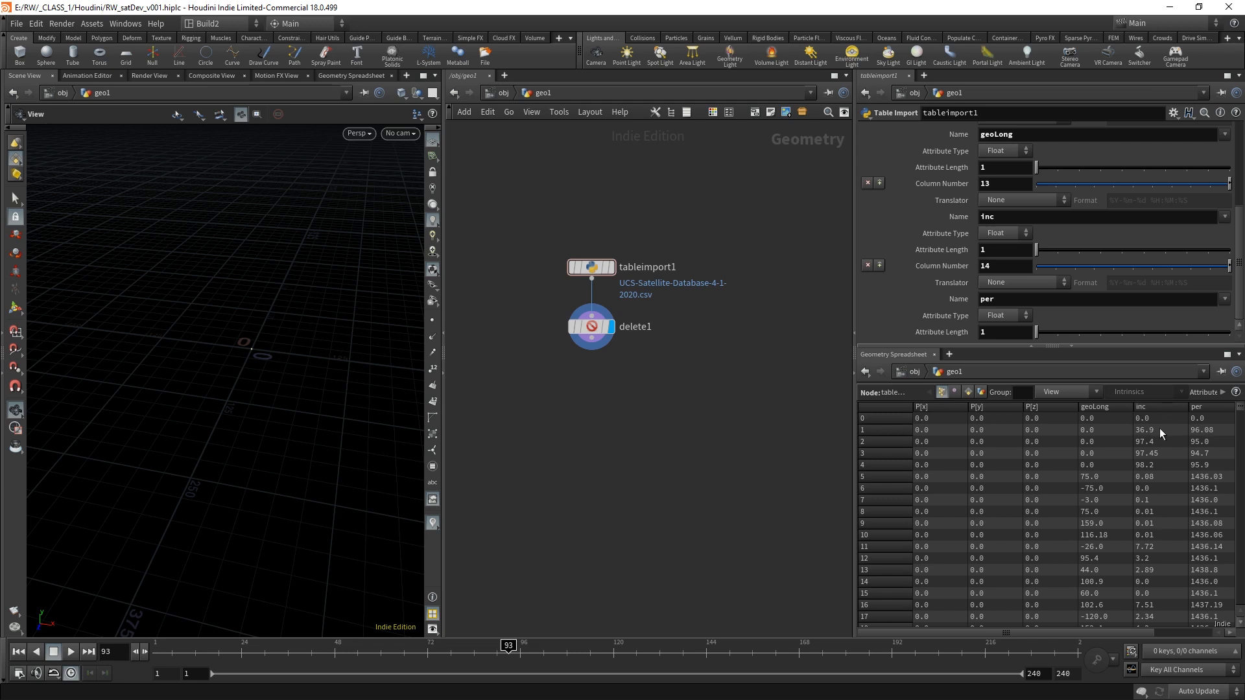
{"action": "left_click_drag", "start_coordinate": [1061, 636], "coordinate": [1104, 634]}
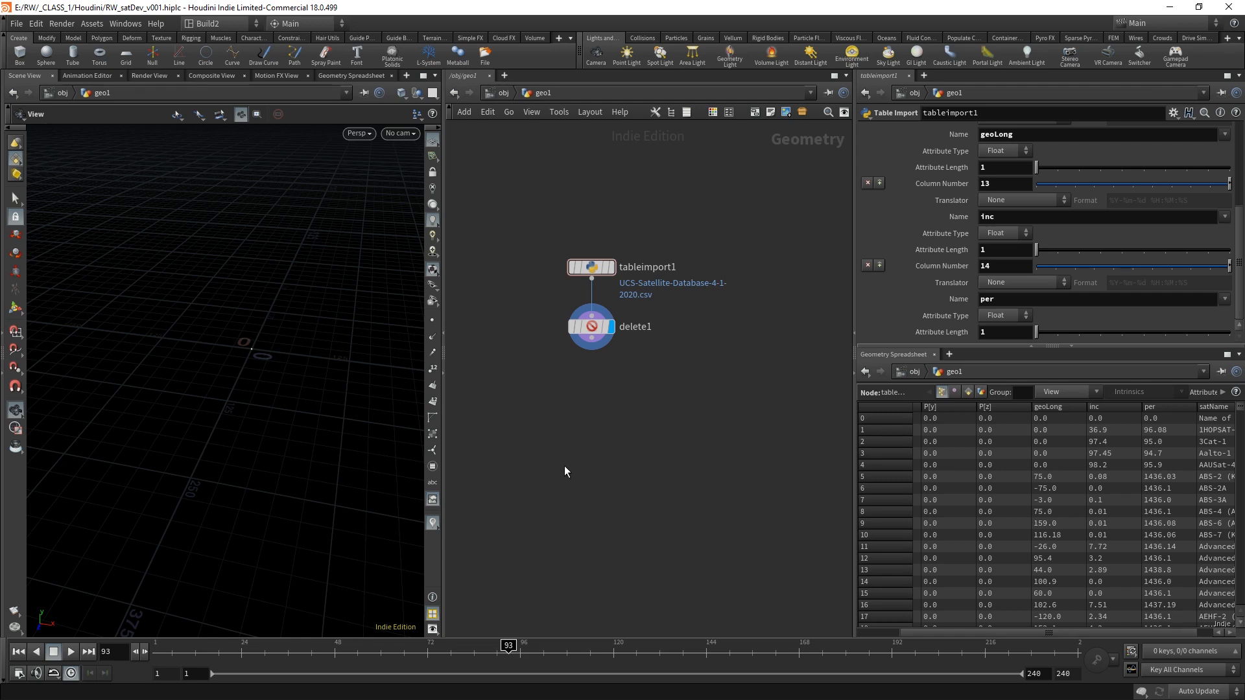
{"action": "middle_click_drag", "start_coordinate": [564, 466], "coordinate": [620, 455]}
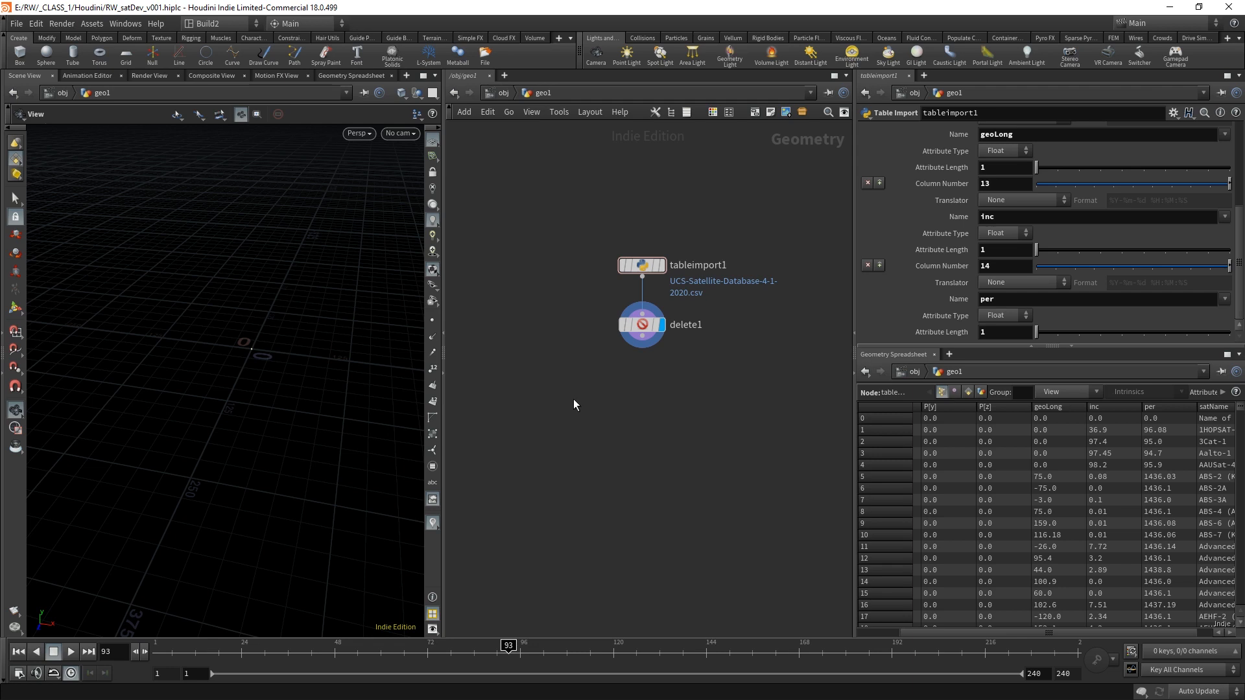
- Sort the first Delete node's points by geoLong in the spreadsheet and examine the zero and non-zero longitudes
{"action": "left_click_drag", "start_coordinate": [697, 389], "coordinate": [574, 318]}
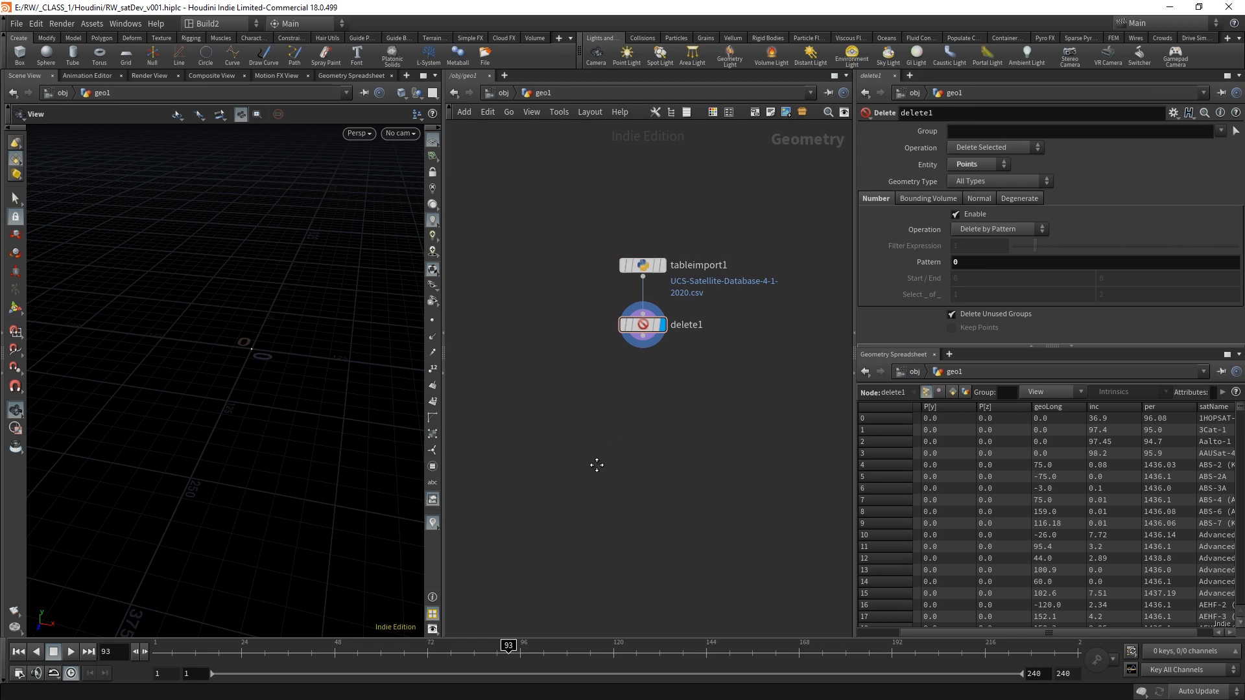
{"action": "middle_click_drag", "start_coordinate": [595, 465], "coordinate": [613, 461]}
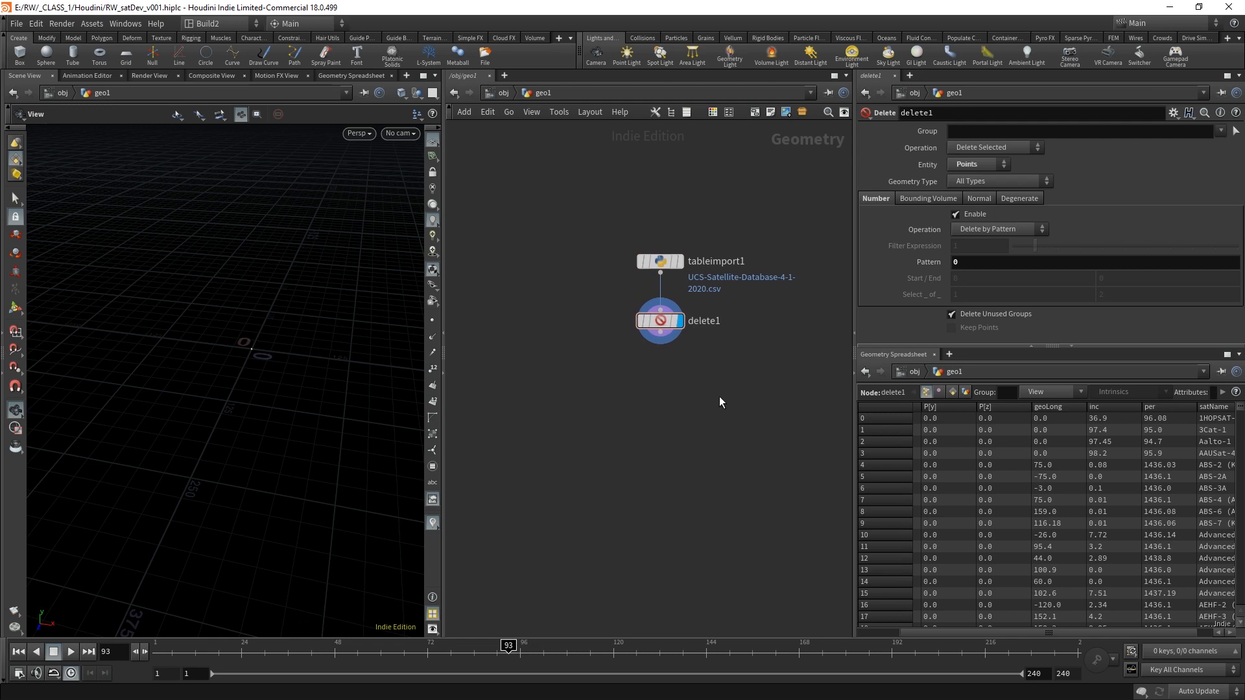
{"action": "left_click", "coordinate": [660, 320]}
{"action": "left_click", "coordinate": [1049, 406]}
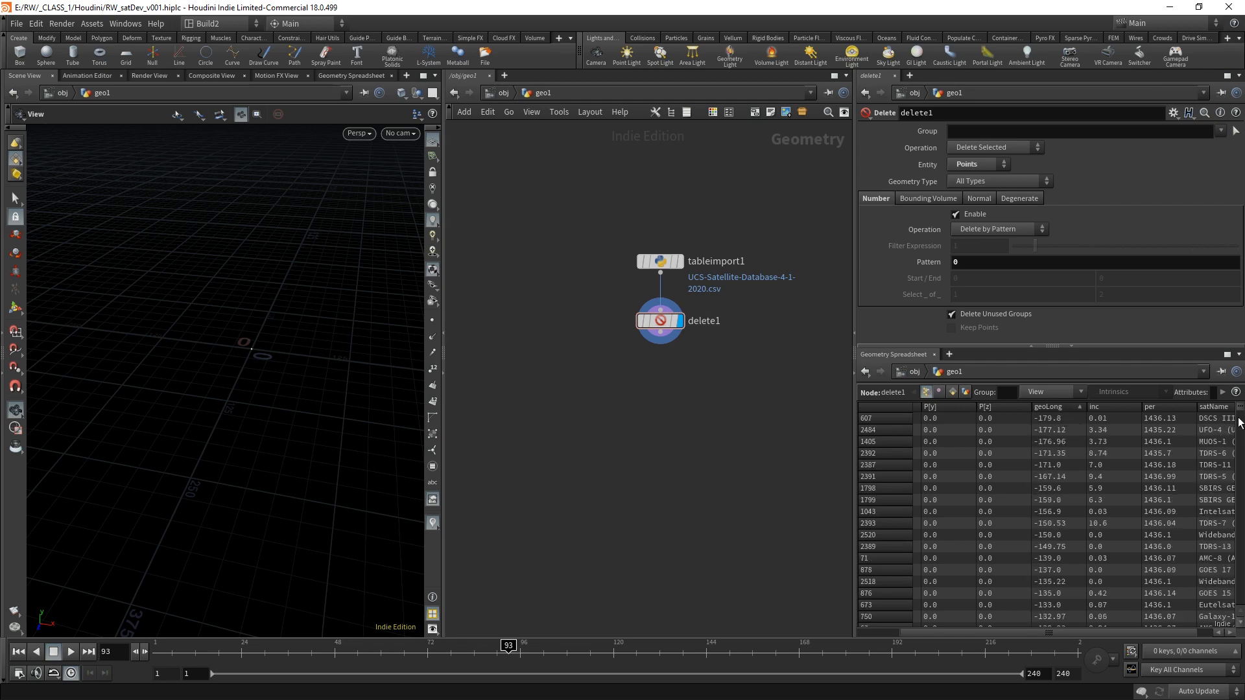
{"action": "scroll", "coordinate": [1241, 416], "scroll_direction": "down", "scroll_amount": 10}
{"action": "left_click_drag", "start_coordinate": [1241, 427], "coordinate": [1242, 564]}
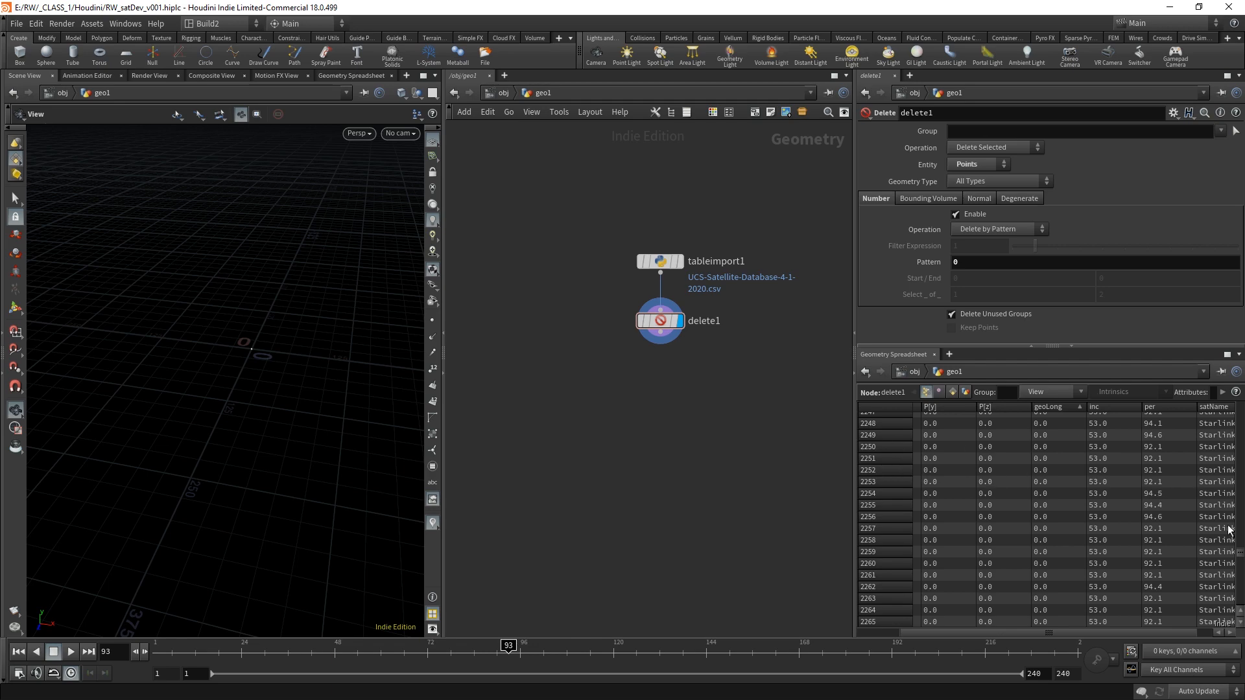
{"action": "left_click_drag", "start_coordinate": [1241, 556], "coordinate": [1240, 463]}
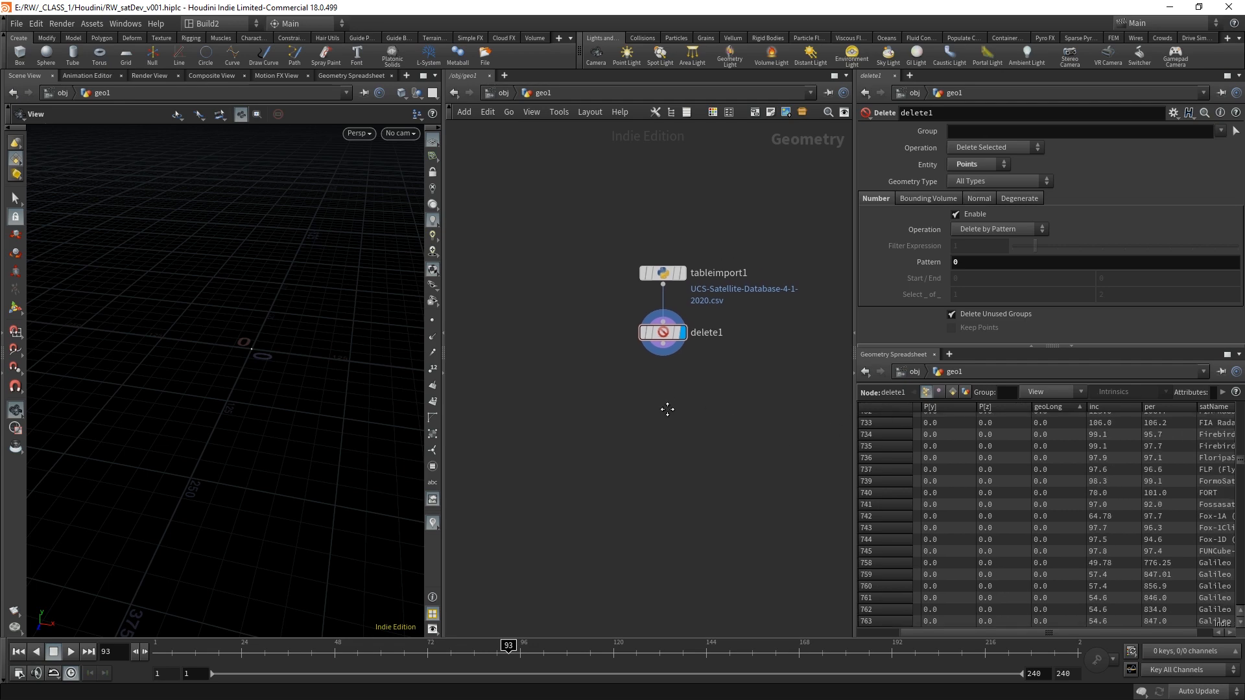
- Add an Attribute Wrangle node fed by the first Delete node and display its output
{"action": "key", "text": "Tab"}
{"action": "type", "text": "atwr"}
{"action": "key", "text": "Return"}
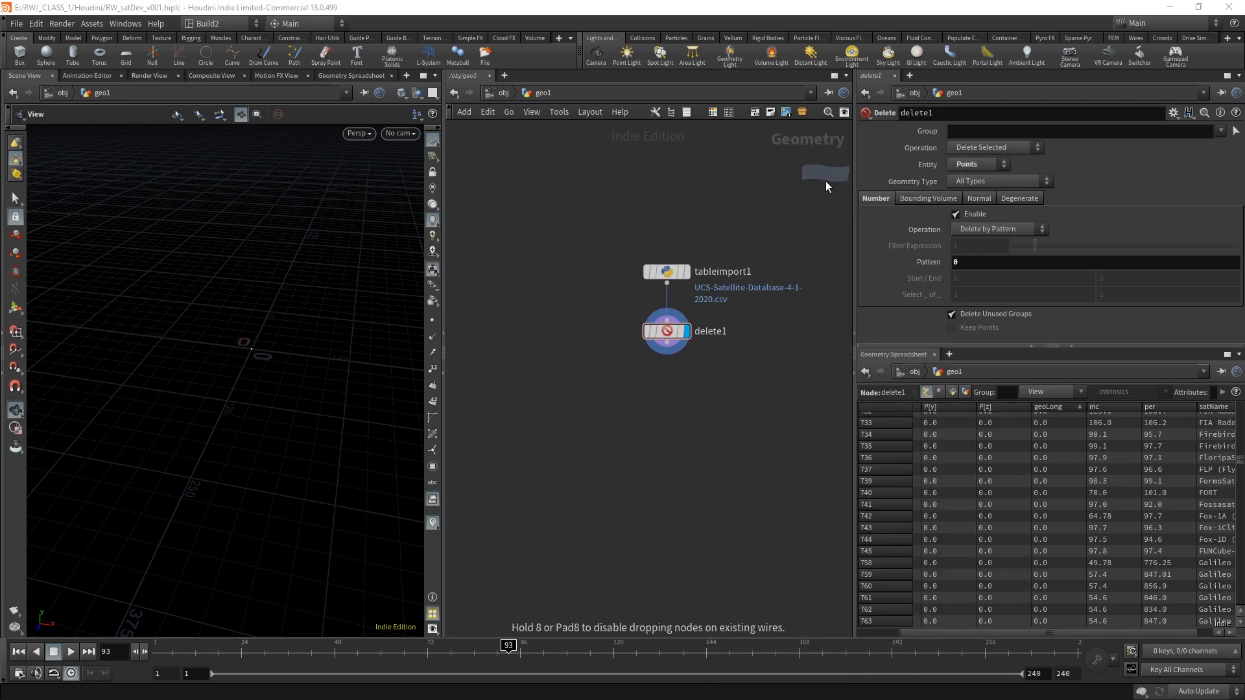
{"action": "left_click", "coordinate": [660, 396]}
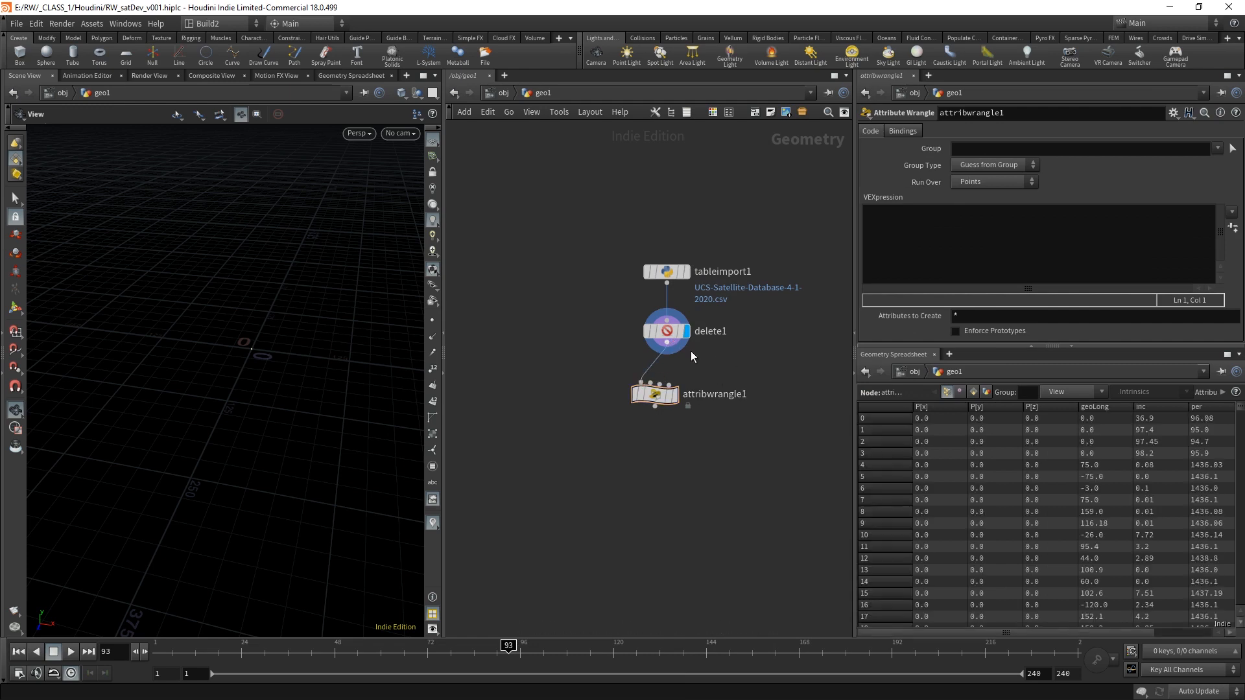
{"action": "left_click", "coordinate": [675, 395]}
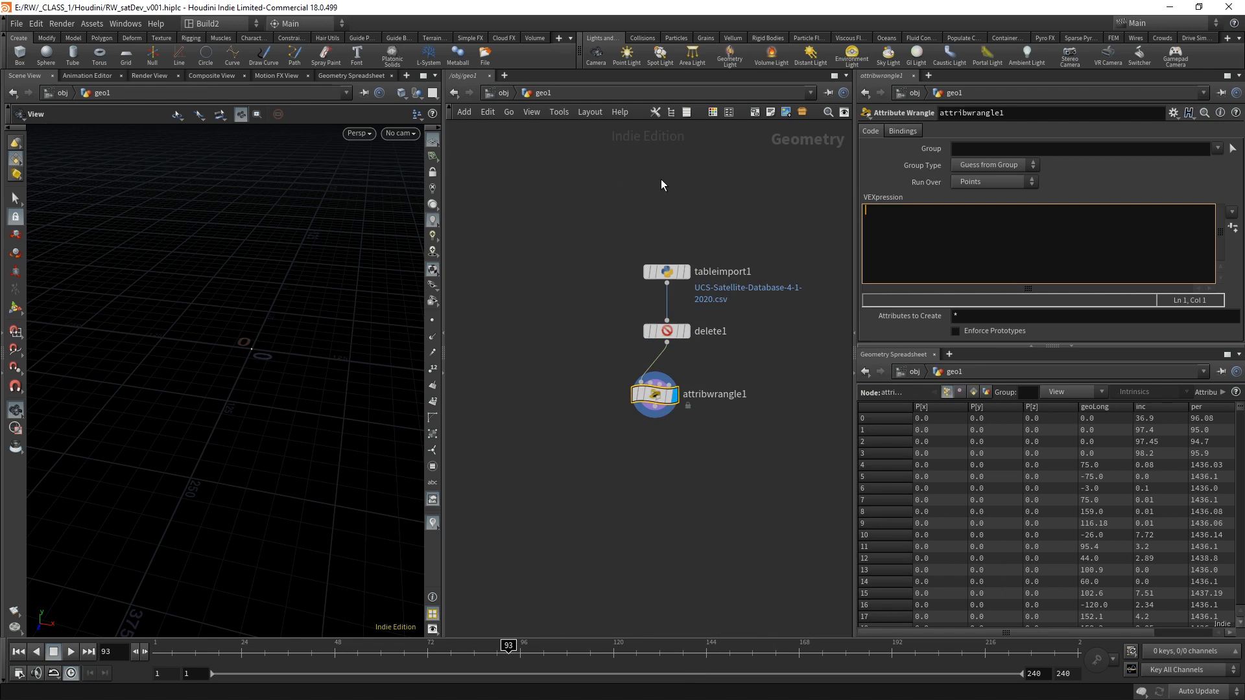
{"action": "type", "text": "if(f@"}
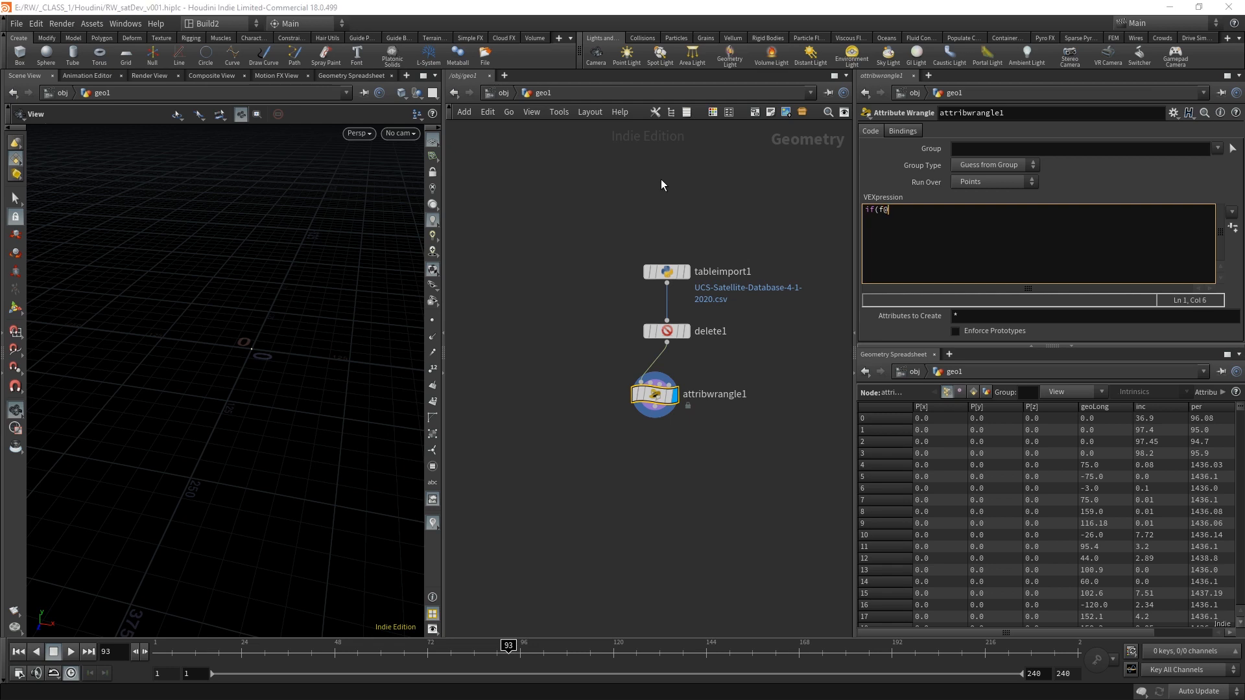
{"action": "type", "text": "geoLong != 0){"}
{"action": "key", "text": "Return"}
{"action": "key", "text": "Return"}
{"action": "type", "text": "}"}
{"action": "type", "text": "@"}
{"action": "type", "text": "group_"}
{"action": "type", "text": "geoSync"}
{"action": "type", "text": " = 1;"}
- Check the wrangle's code and the geoSync group in its node info, and align the node beneath the first Delete node
{"action": "left_click_drag", "start_coordinate": [728, 443], "coordinate": [629, 397]}
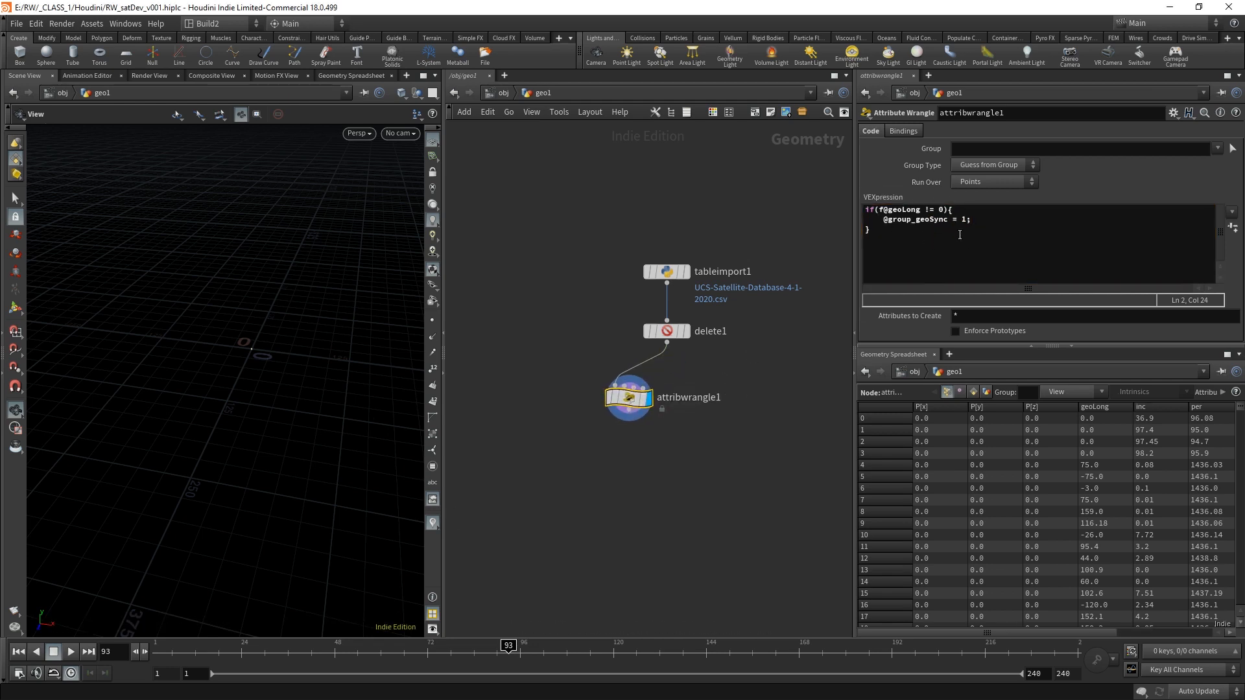
{"action": "mouse_move", "coordinate": [981, 220]}
{"action": "left_mouse_down"}
{"action": "mouse_move", "coordinate": [881, 223]}
{"action": "mouse_move", "coordinate": [959, 221]}
{"action": "left_mouse_up"}
{"action": "left_click", "coordinate": [916, 221]}
{"action": "left_click", "coordinate": [915, 222]}
{"action": "left_click", "coordinate": [974, 225]}
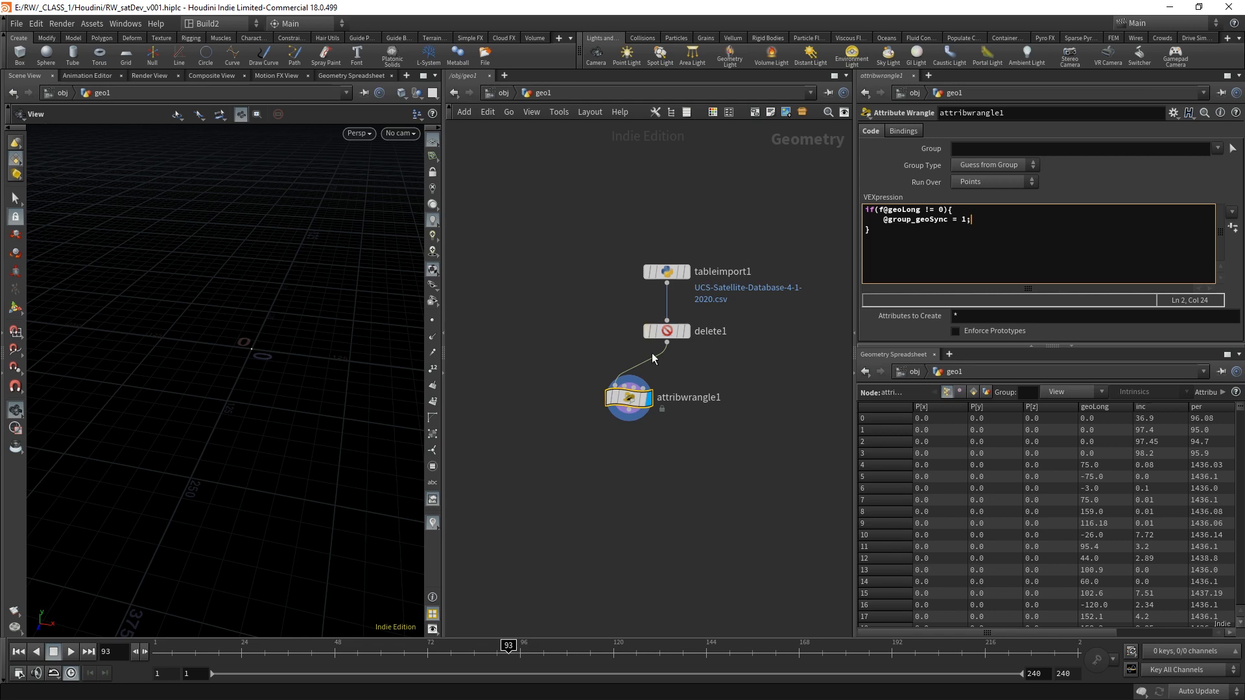
{"action": "middle_click", "coordinate": [632, 400]}
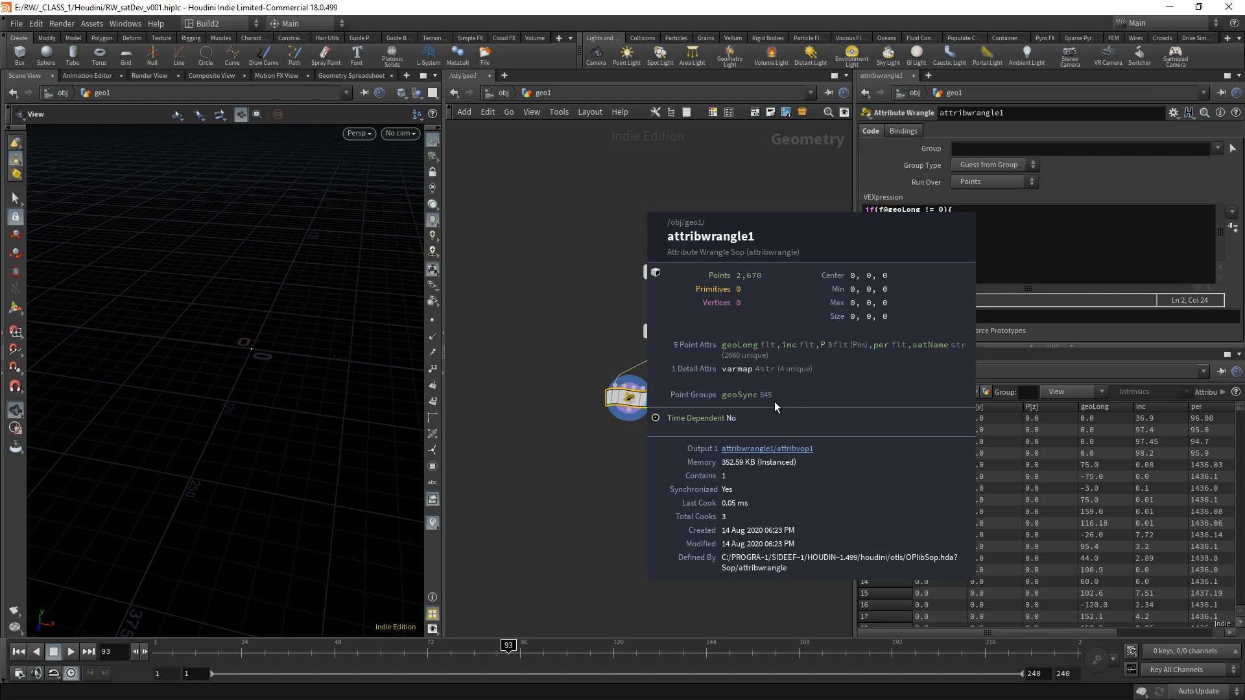
{"action": "left_click_drag", "start_coordinate": [624, 398], "coordinate": [668, 389]}
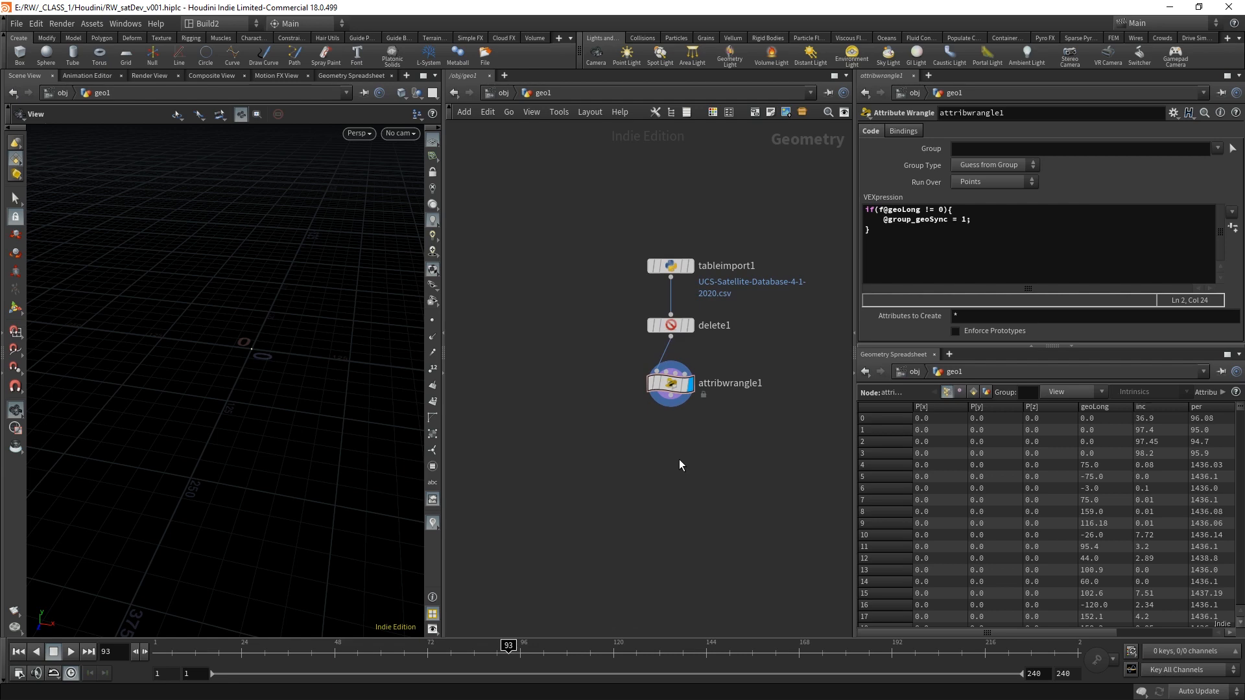
- Add a second Delete node fed by the Attribute Wrangle and display its output
{"action": "key", "text": "Tab"}
{"action": "type", "text": "del"}
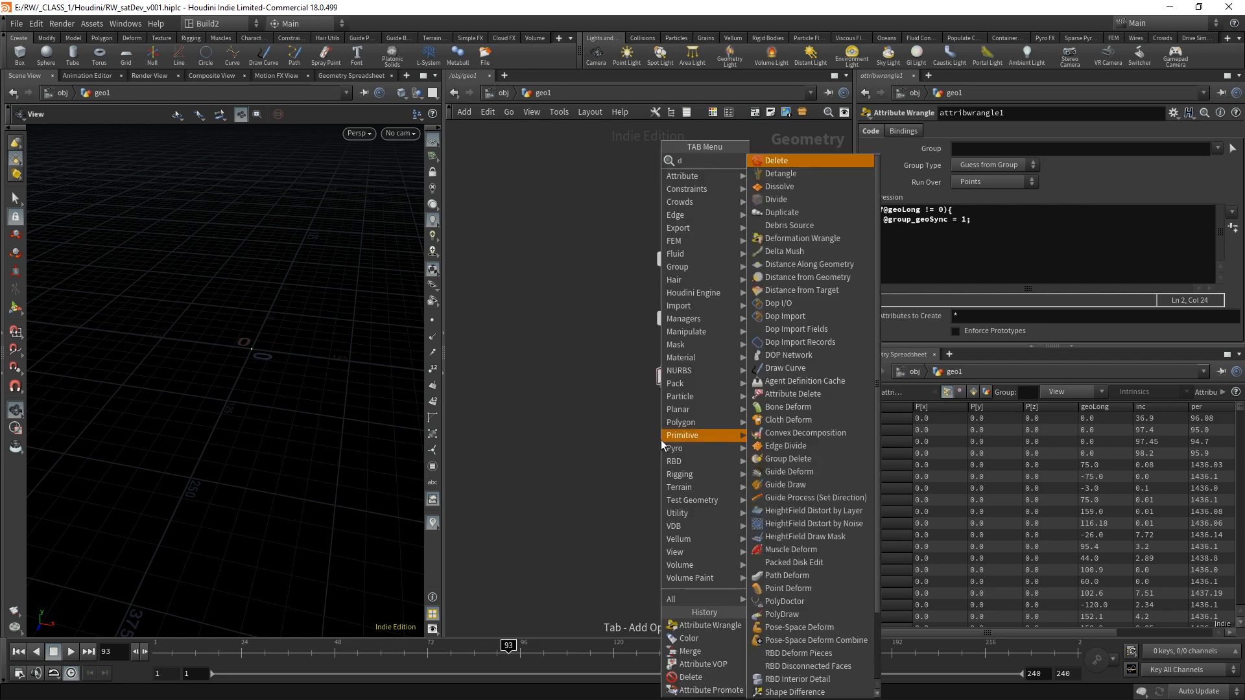
{"action": "left_click", "coordinate": [776, 160]}
{"action": "left_click", "coordinate": [727, 415]}
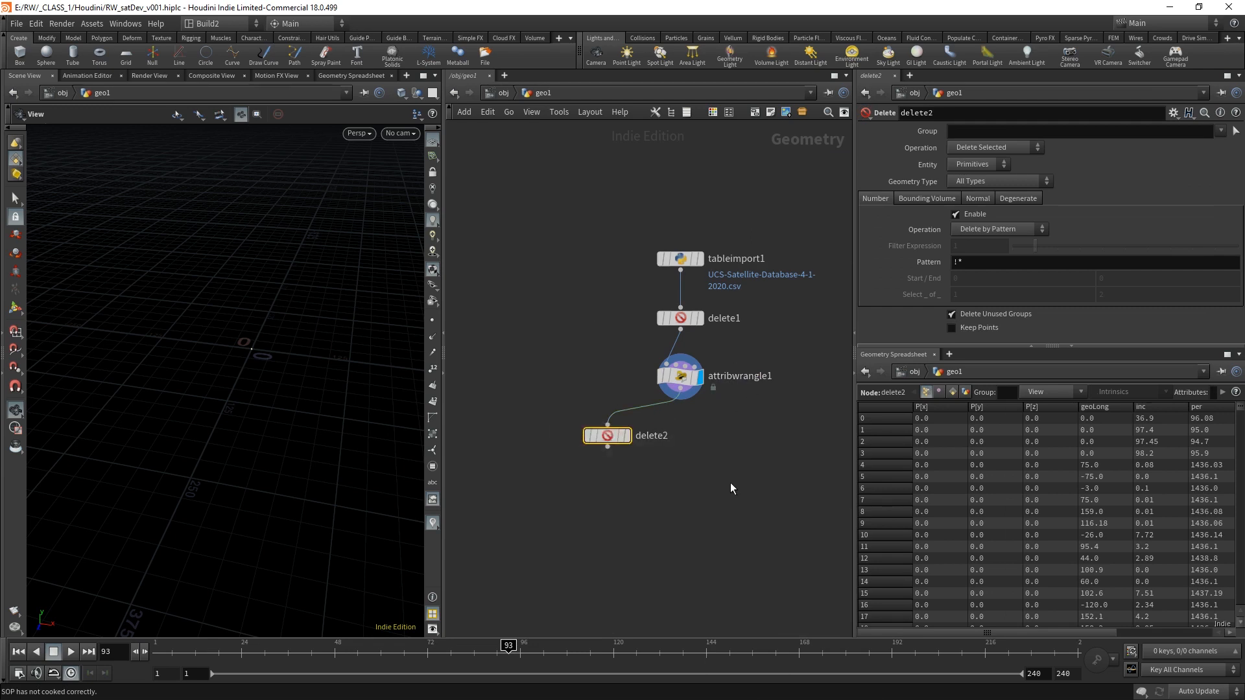
{"action": "left_click", "coordinate": [627, 435]}
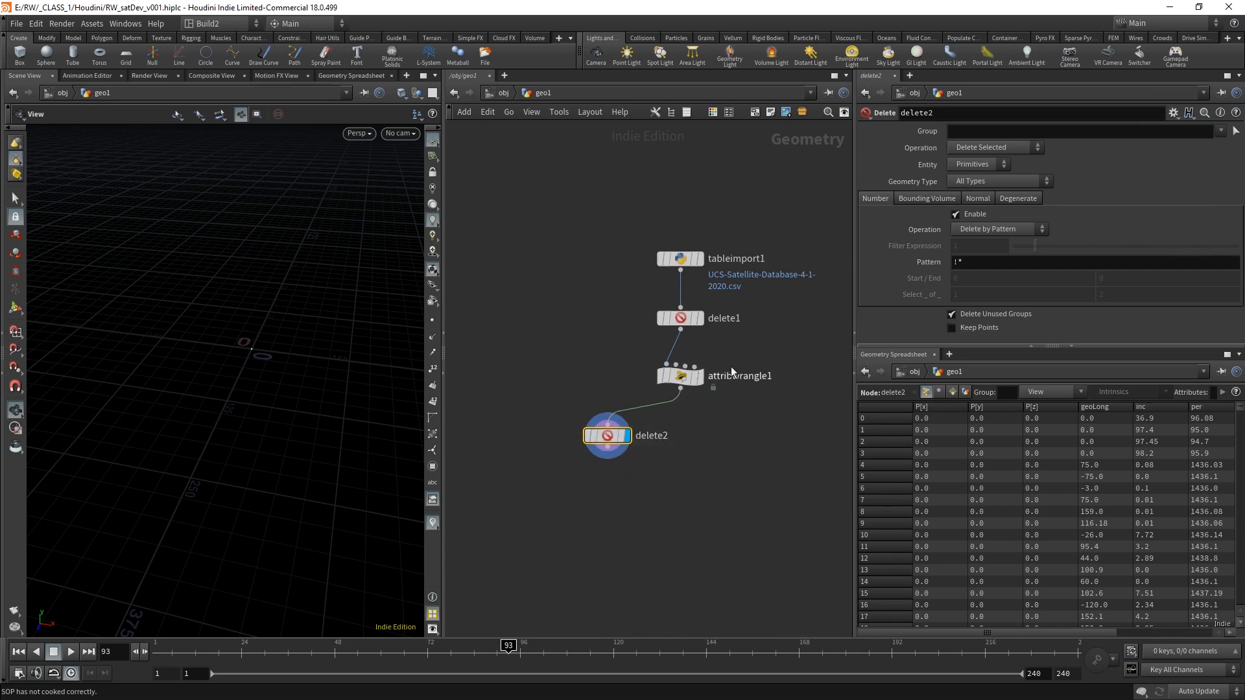
- Set the second Delete node's entity to Points, group to geoSync, and operation to Delete Non-Selected
{"action": "left_click", "coordinate": [986, 163]}
{"action": "left_click", "coordinate": [971, 178]}
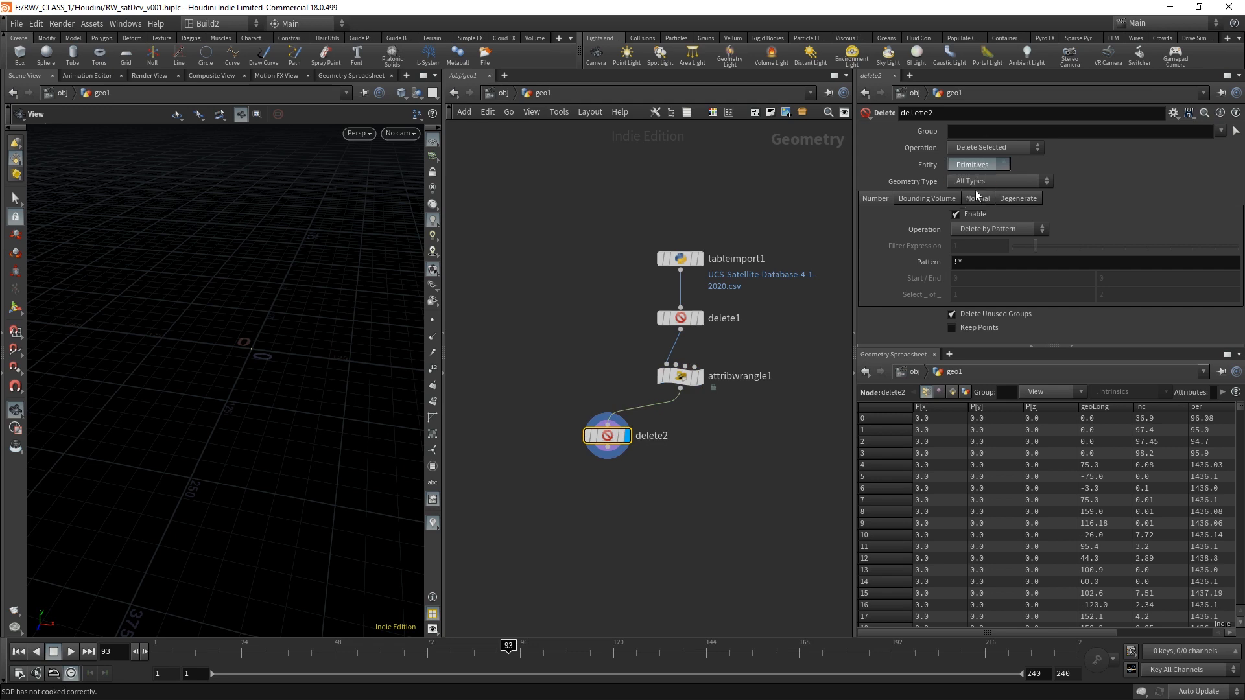
{"action": "left_click", "coordinate": [1221, 131]}
{"action": "left_click", "coordinate": [1205, 147]}
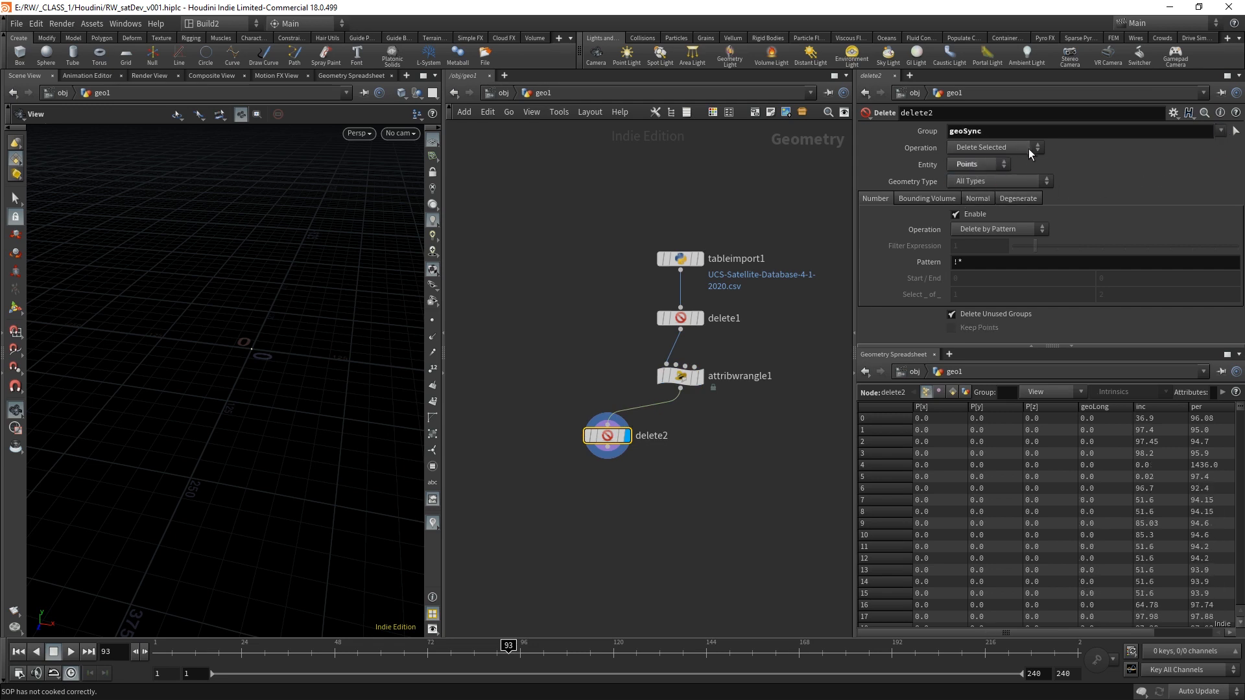
{"action": "left_click", "coordinate": [1027, 150]}
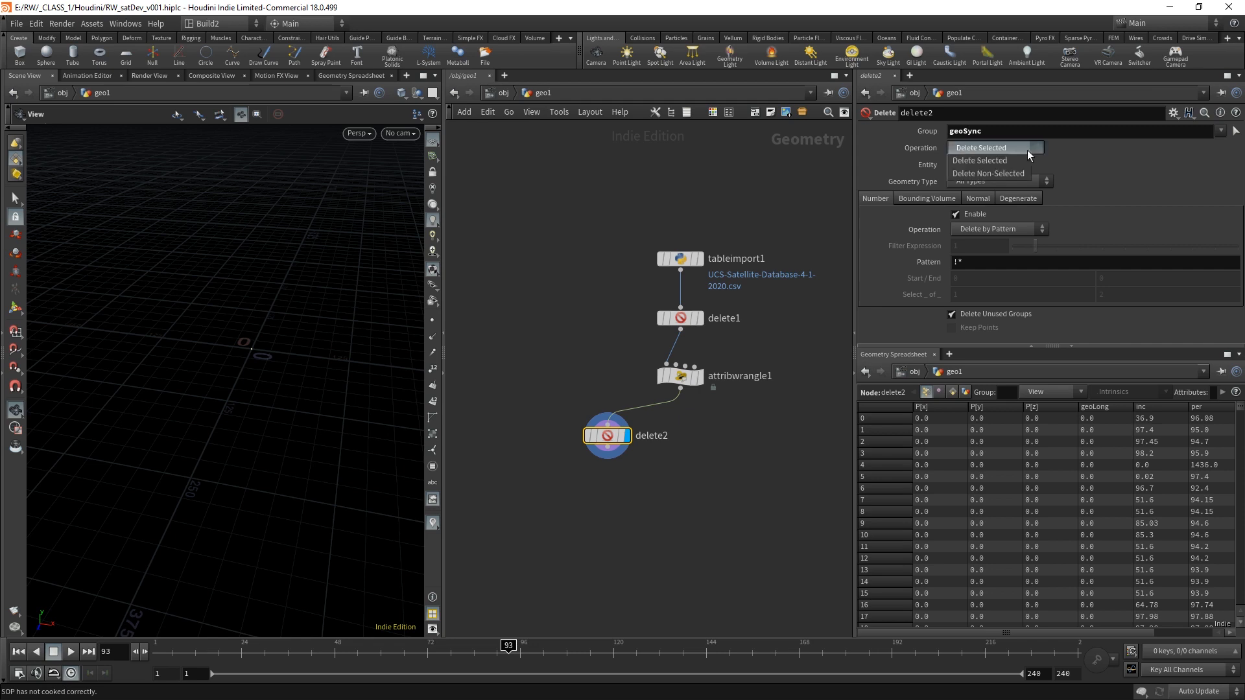
{"action": "left_click", "coordinate": [1011, 174]}
- Compare the point counts of the second Delete node and the Attribute Wrangle in their node info
{"action": "middle_click", "coordinate": [607, 438]}
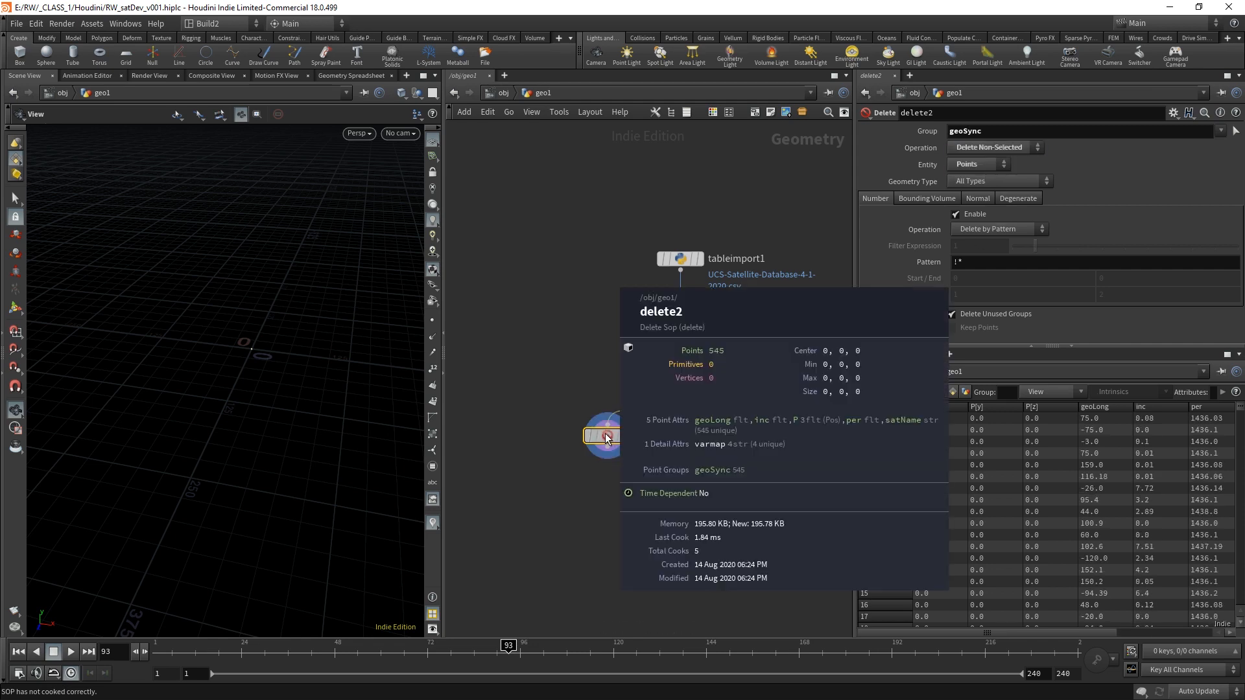
{"action": "middle_click", "coordinate": [611, 438]}
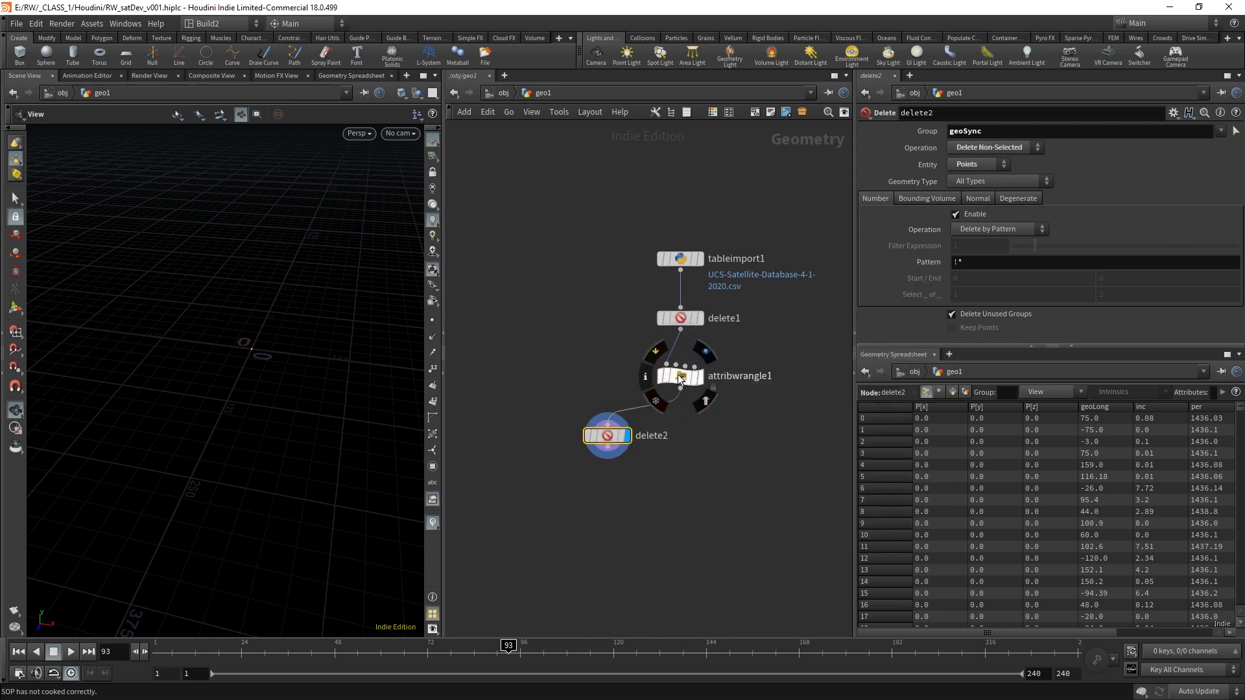
{"action": "middle_click", "coordinate": [675, 376]}
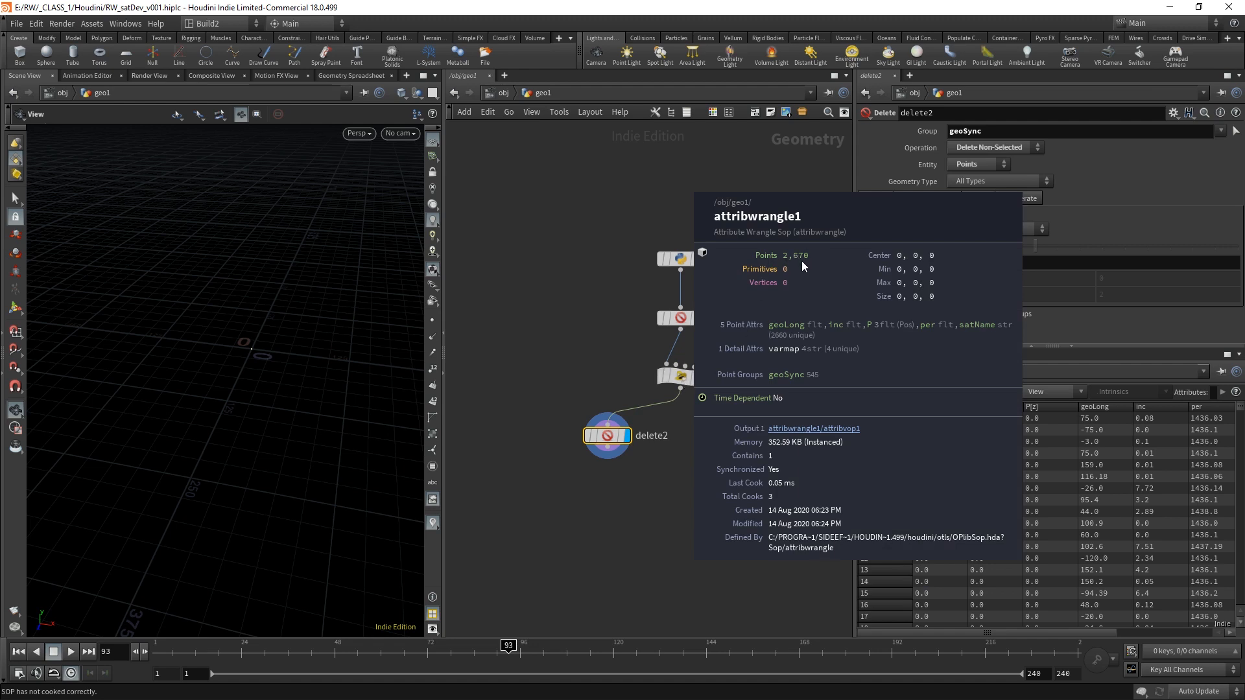
{"action": "middle_click_drag", "start_coordinate": [686, 506], "coordinate": [720, 385]}
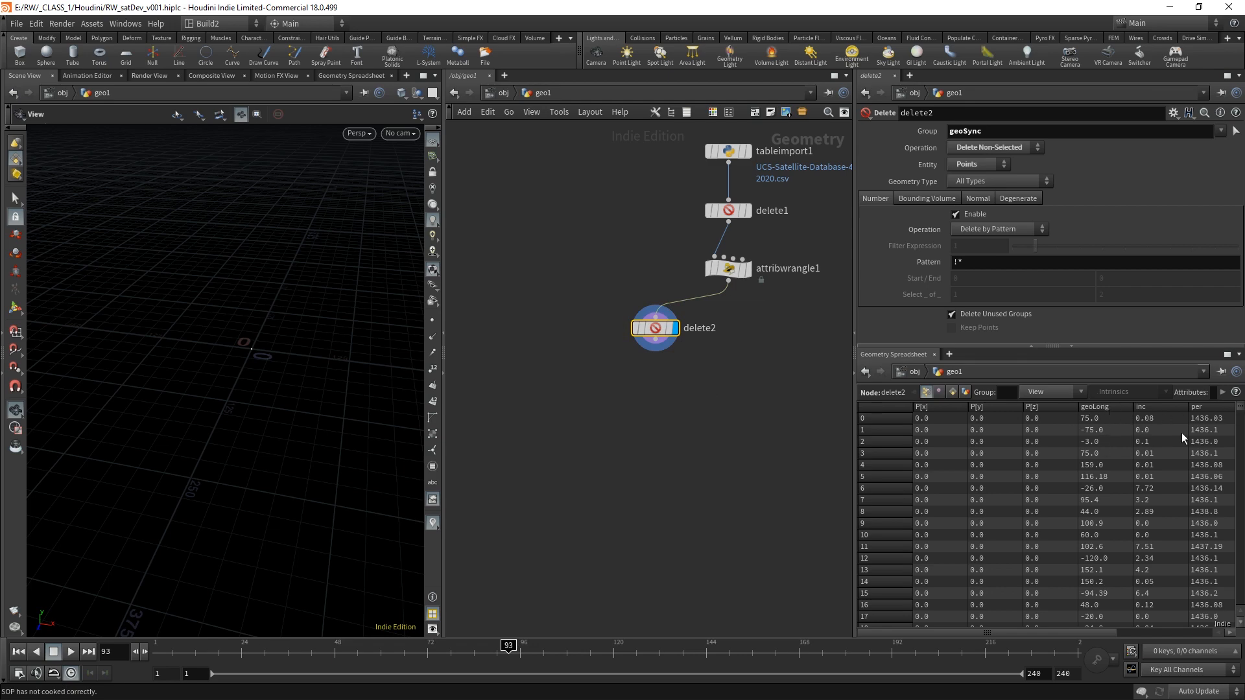
- Sort the second Delete node's points by geoLong in the spreadsheet, and reposition that node slightly in the network
{"action": "left_click_drag", "start_coordinate": [1240, 412], "coordinate": [1220, 382]}
{"action": "left_click", "coordinate": [1107, 406]}
{"action": "left_click", "coordinate": [1109, 407]}
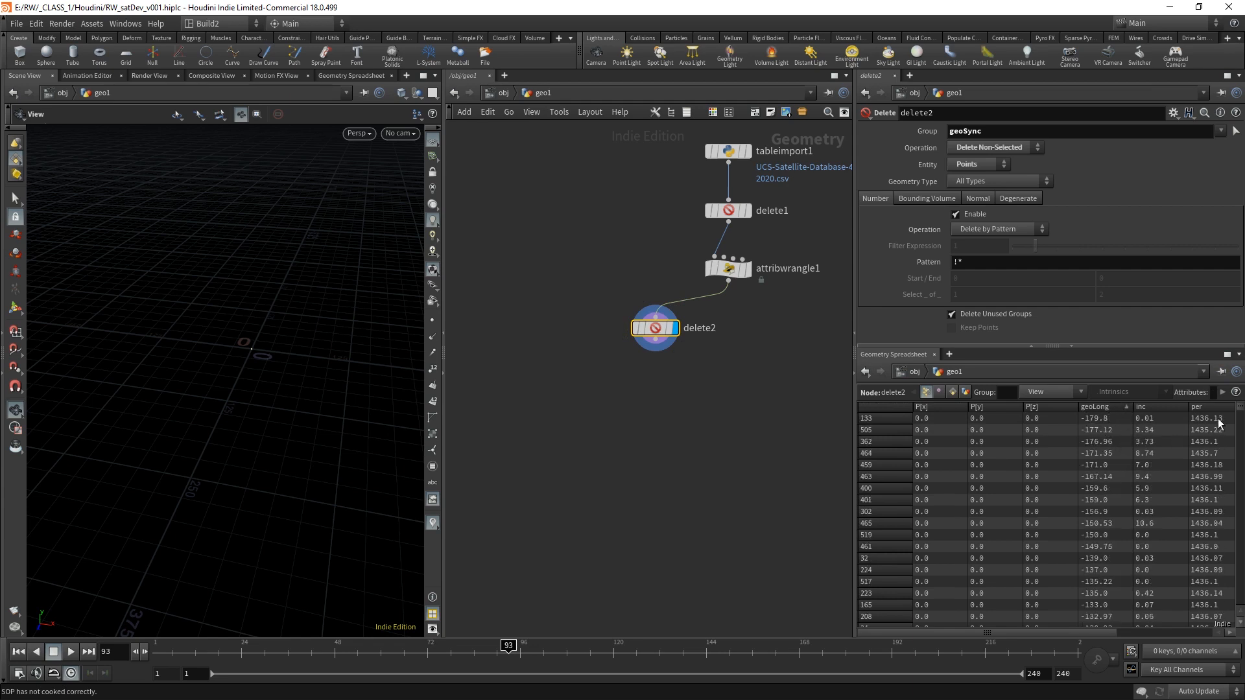
{"action": "mouse_move", "coordinate": [1242, 409]}
{"action": "left_mouse_down"}
{"action": "mouse_move", "coordinate": [1242, 485]}
{"action": "mouse_move", "coordinate": [1241, 404]}
{"action": "left_mouse_up"}
{"action": "left_click", "coordinate": [670, 368]}
{"action": "left_click_drag", "start_coordinate": [723, 383], "coordinate": [641, 337]}
{"action": "left_click", "coordinate": [653, 413]}
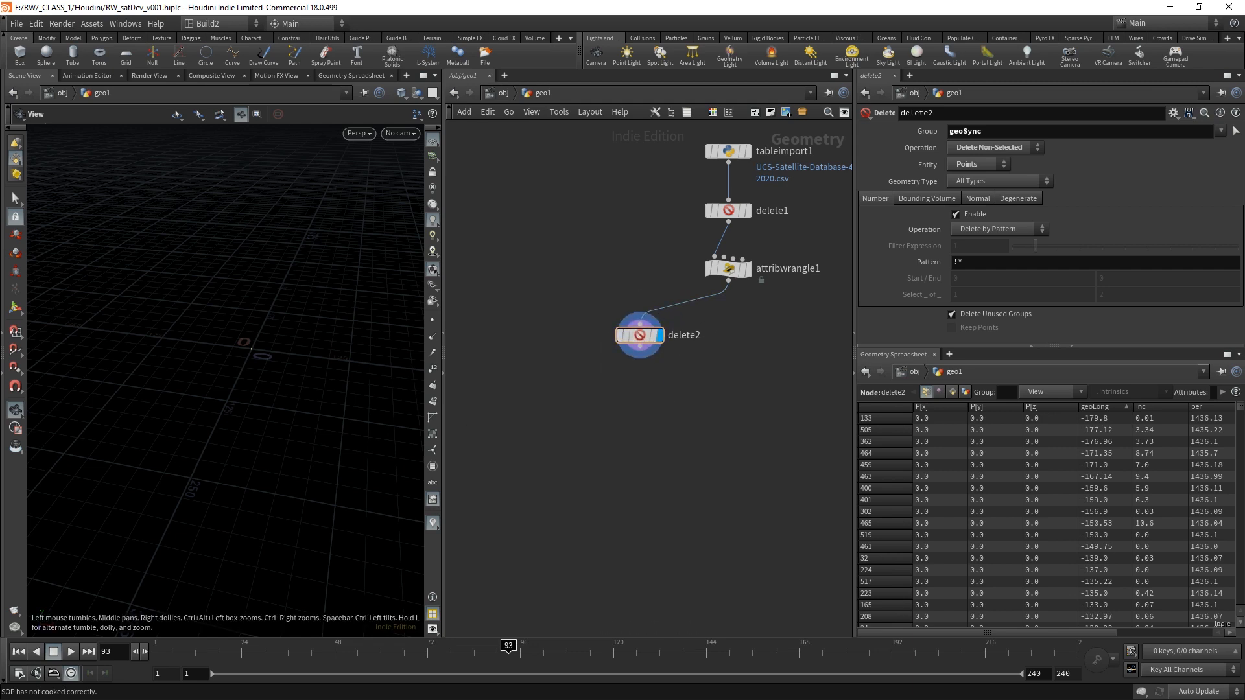
- Add a Copy to Points node below the second Delete node, leaving it unconnected
{"action": "middle_click_drag", "start_coordinate": [591, 405], "coordinate": [637, 417]}
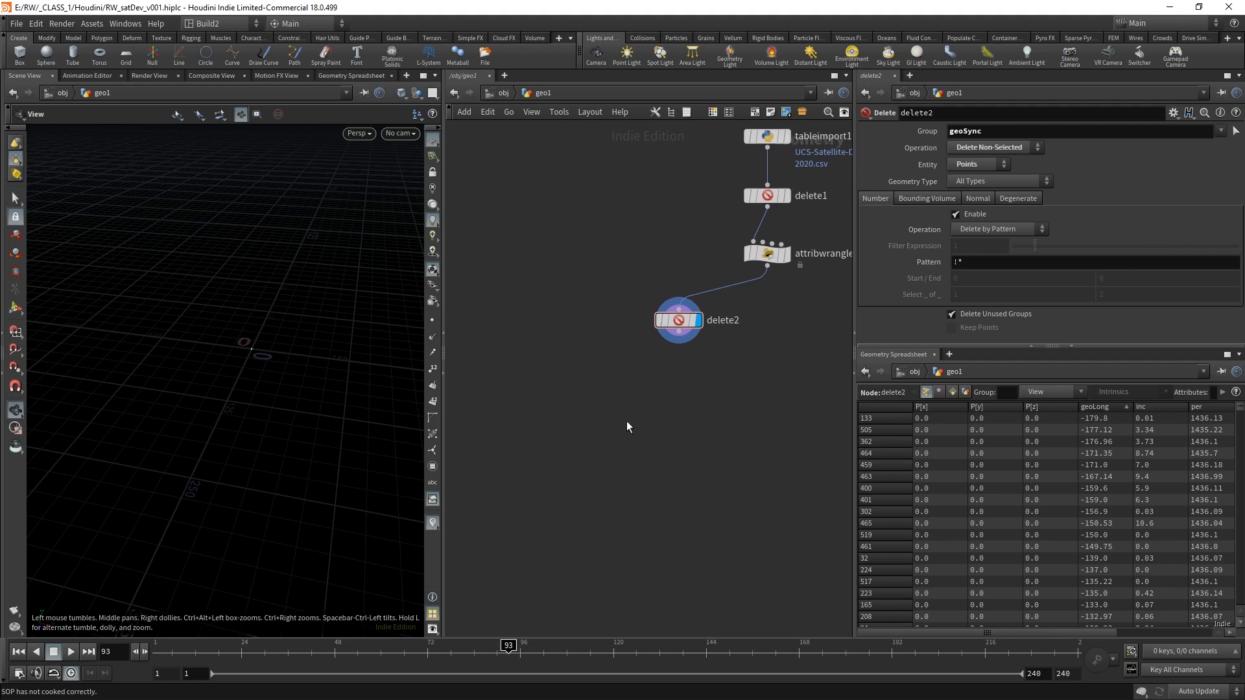
{"action": "key", "text": "Tab"}
{"action": "type", "text": "cop"}
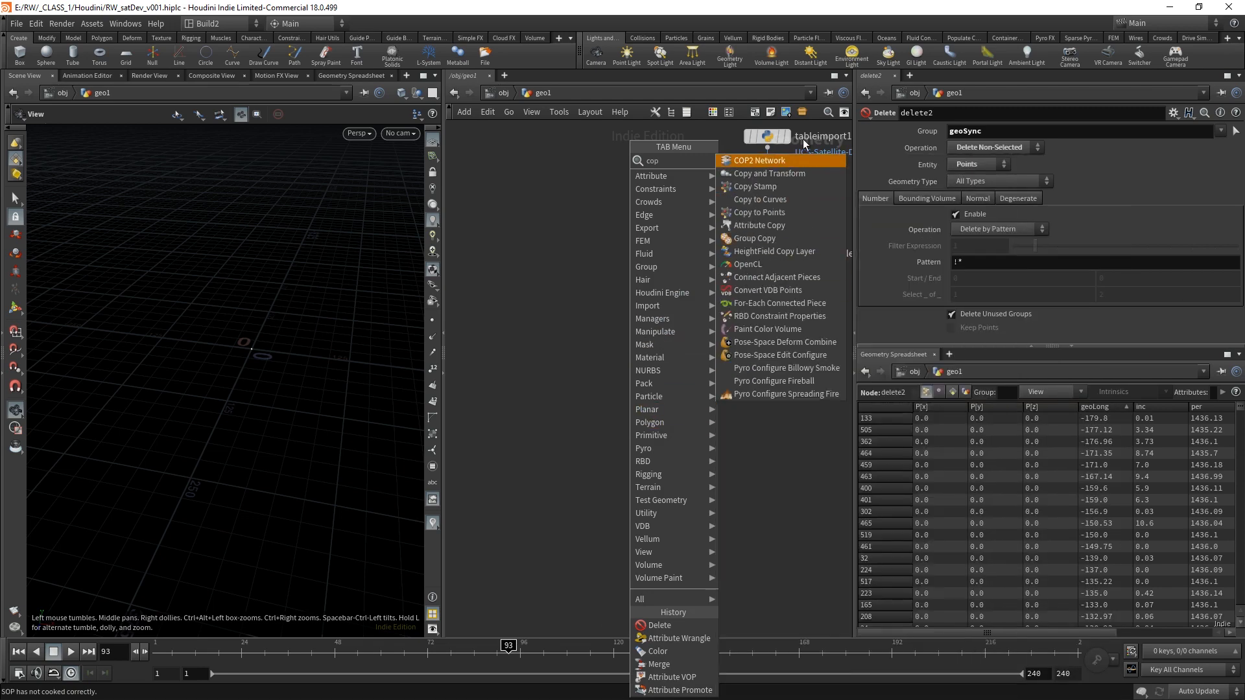
{"action": "left_click", "coordinate": [788, 213]}
{"action": "left_click", "coordinate": [625, 420]}
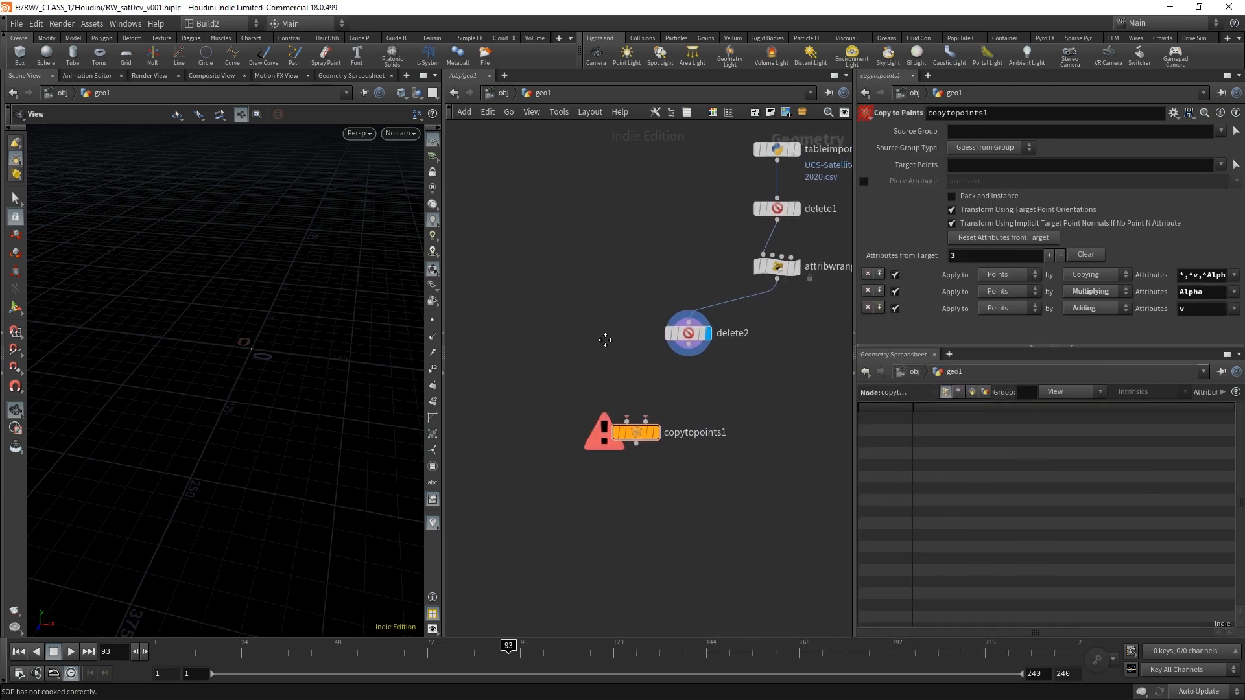
- Add a Circle node above the Copy to Points node, display it, and frame the circle in the viewport
{"action": "key", "text": "Tab"}
{"action": "type", "text": "c"}
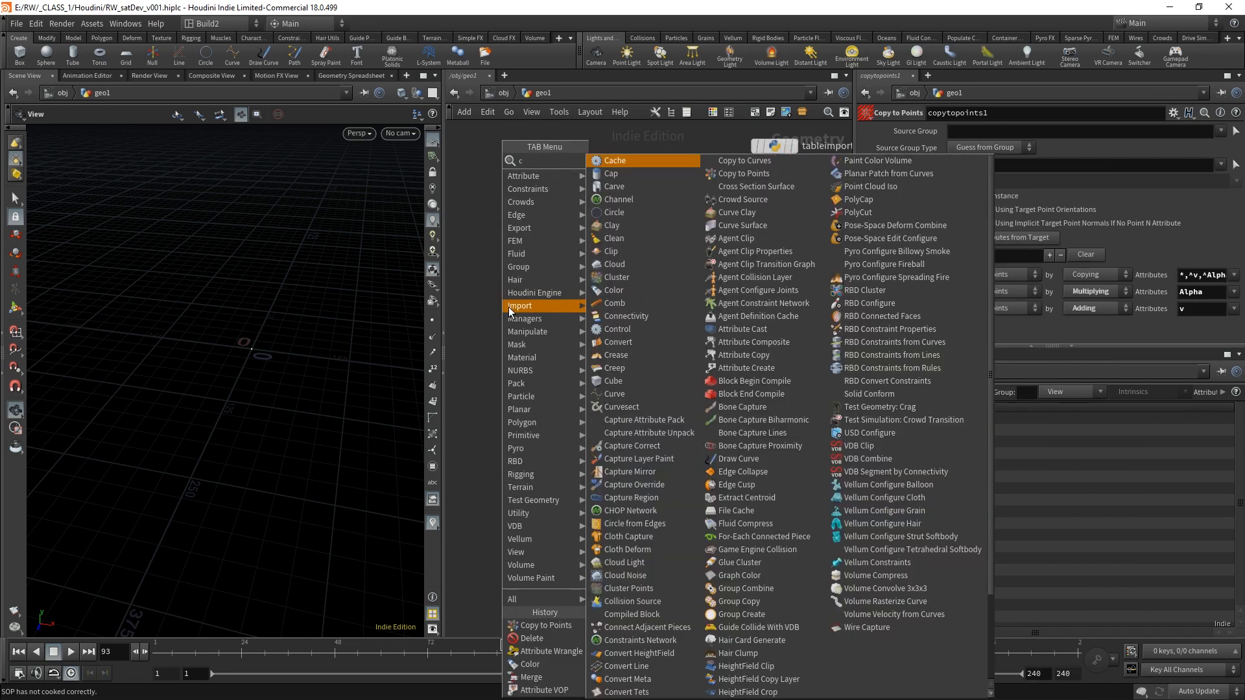
{"action": "type", "text": "ir"}
{"action": "left_click", "coordinate": [614, 160]}
{"action": "left_click", "coordinate": [534, 317]}
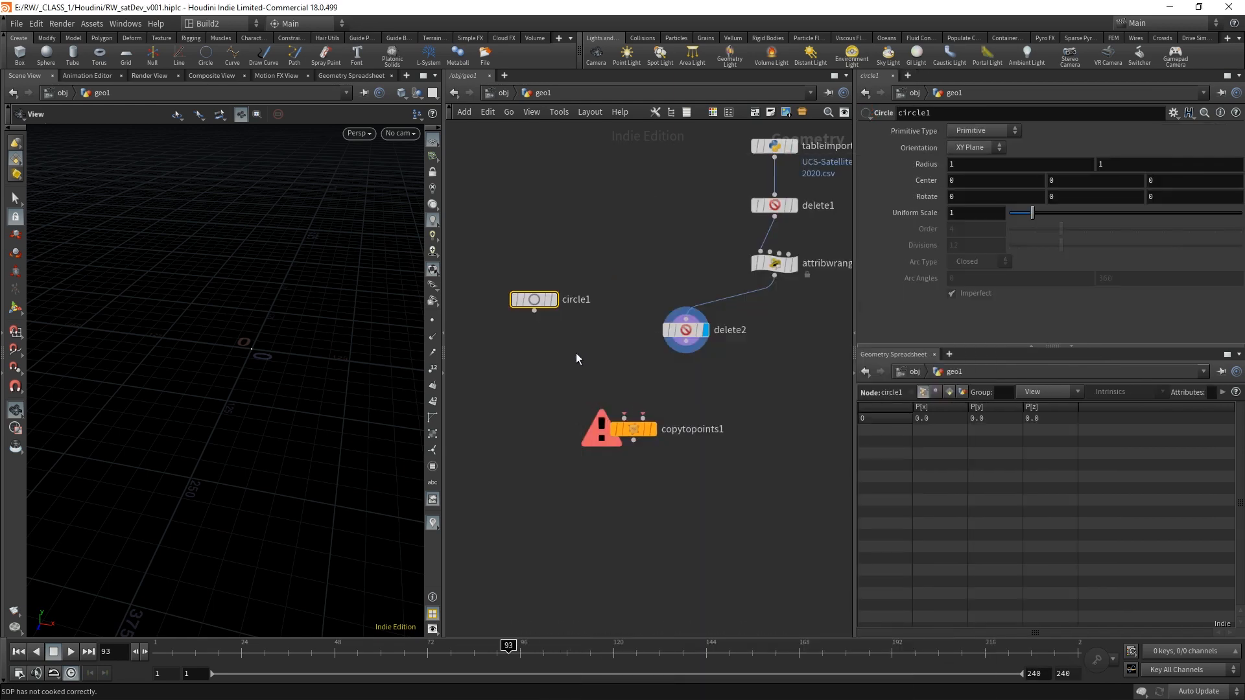
{"action": "left_click", "coordinate": [553, 300]}
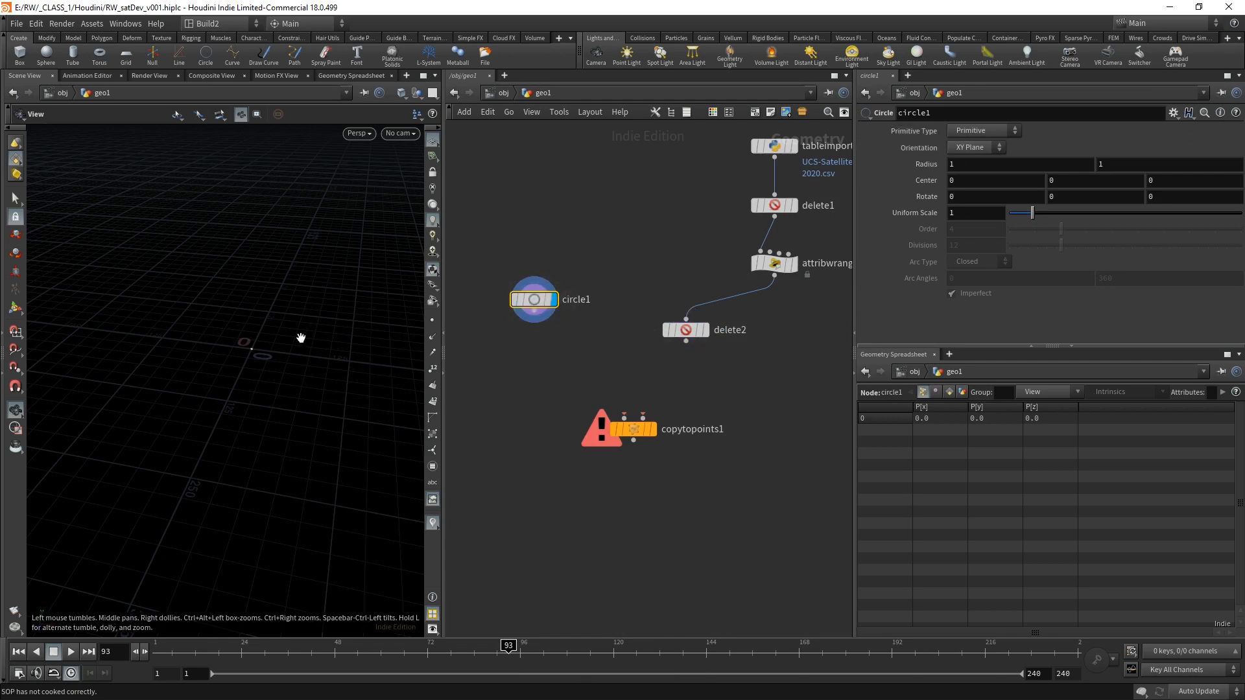
{"action": "key", "text": "g"}
{"action": "left_click_drag", "start_coordinate": [265, 338], "coordinate": [409, 319]}
{"action": "left_click_drag", "start_coordinate": [513, 329], "coordinate": [516, 333]}
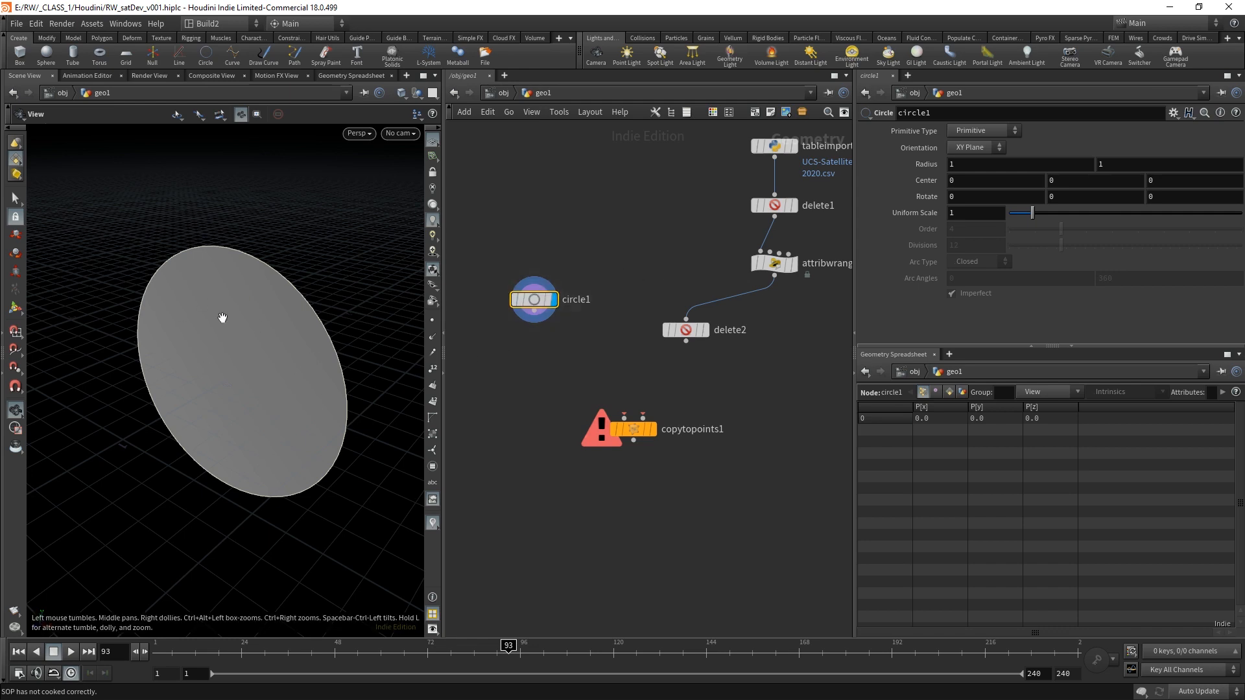
- Set the circle's orientation to ZX Plane, comparing it once with the XY Plane orientation
{"action": "left_click", "coordinate": [983, 149]}
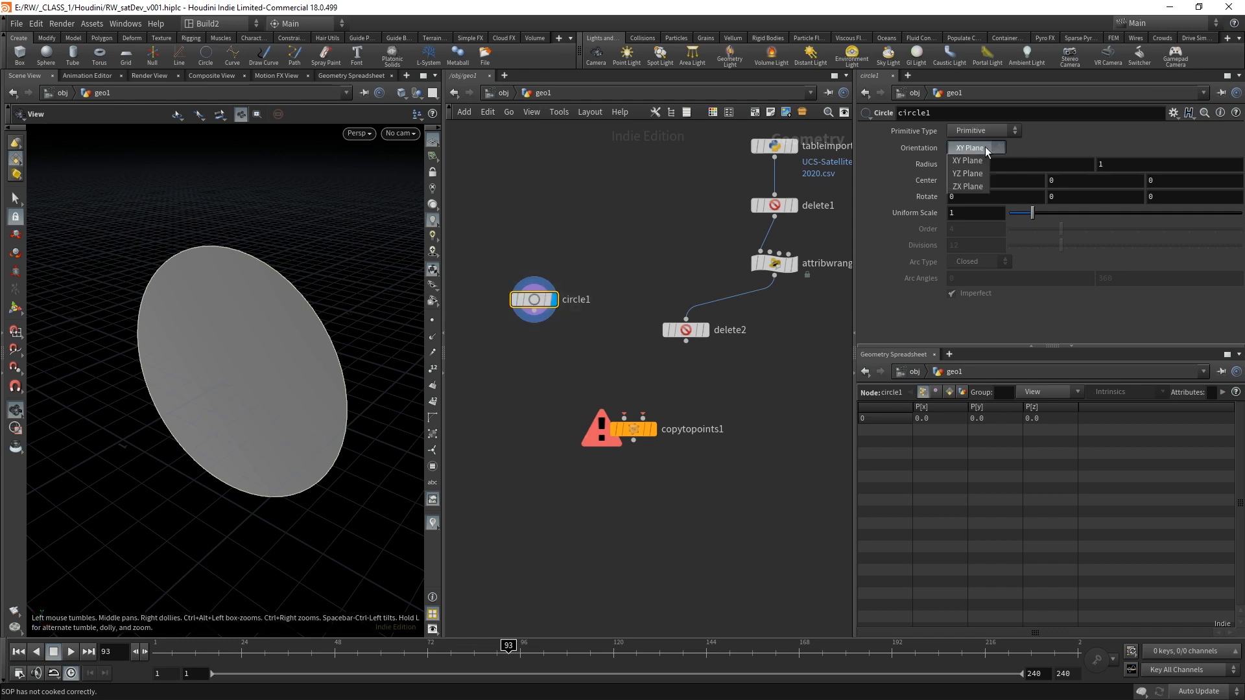
{"action": "left_click", "coordinate": [972, 187]}
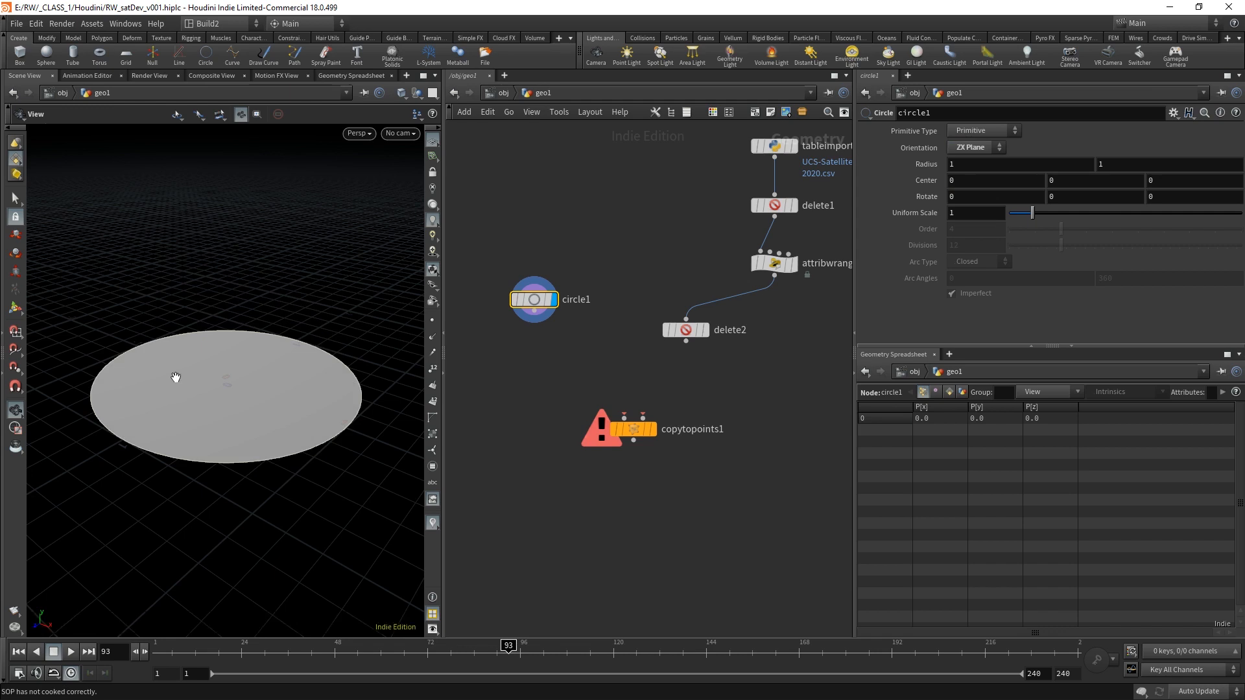
{"action": "left_click", "coordinate": [991, 146]}
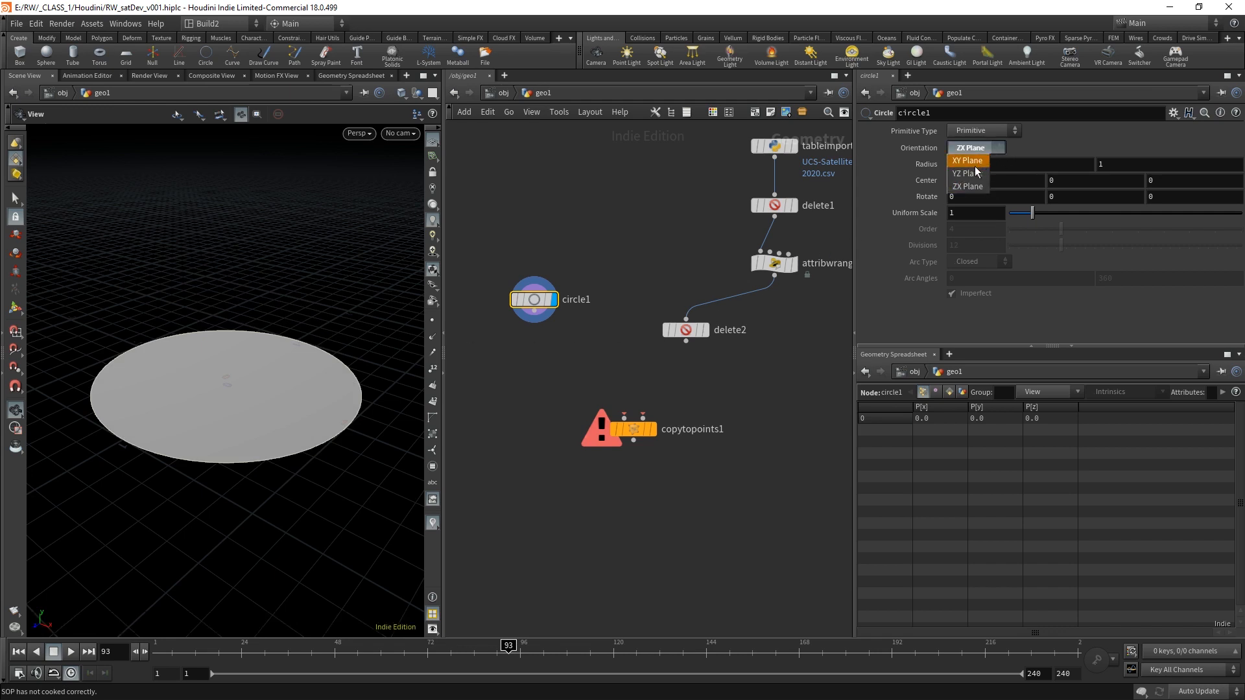
{"action": "left_click", "coordinate": [978, 151]}
{"action": "left_click", "coordinate": [984, 147]}
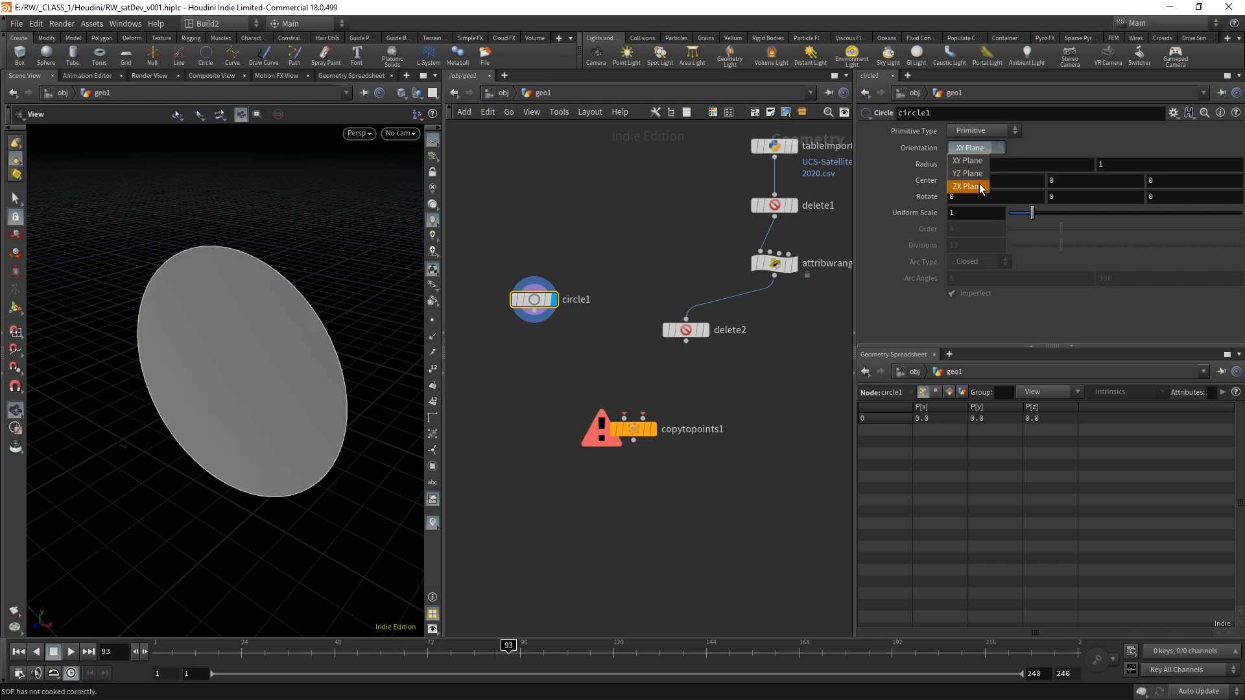
{"action": "left_click", "coordinate": [980, 183]}
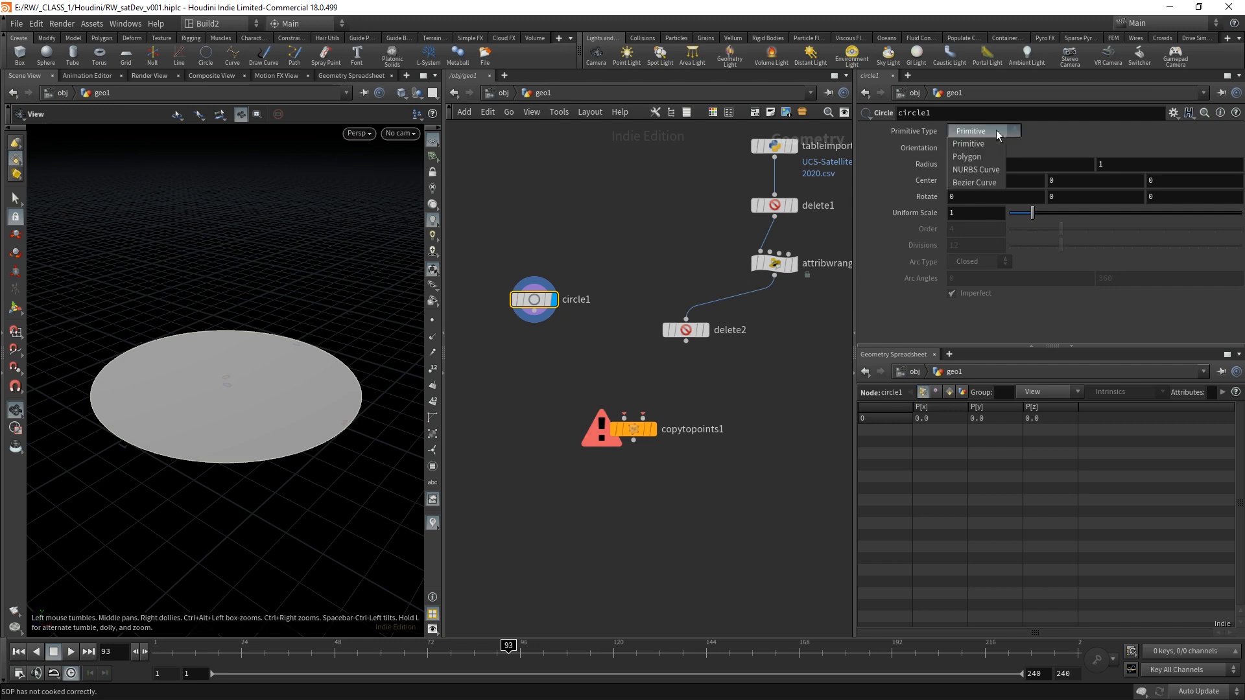
- Change the circle's primitive type to Polygon with 359 divisions, and check its point count in the node info
{"action": "left_click", "coordinate": [992, 157]}
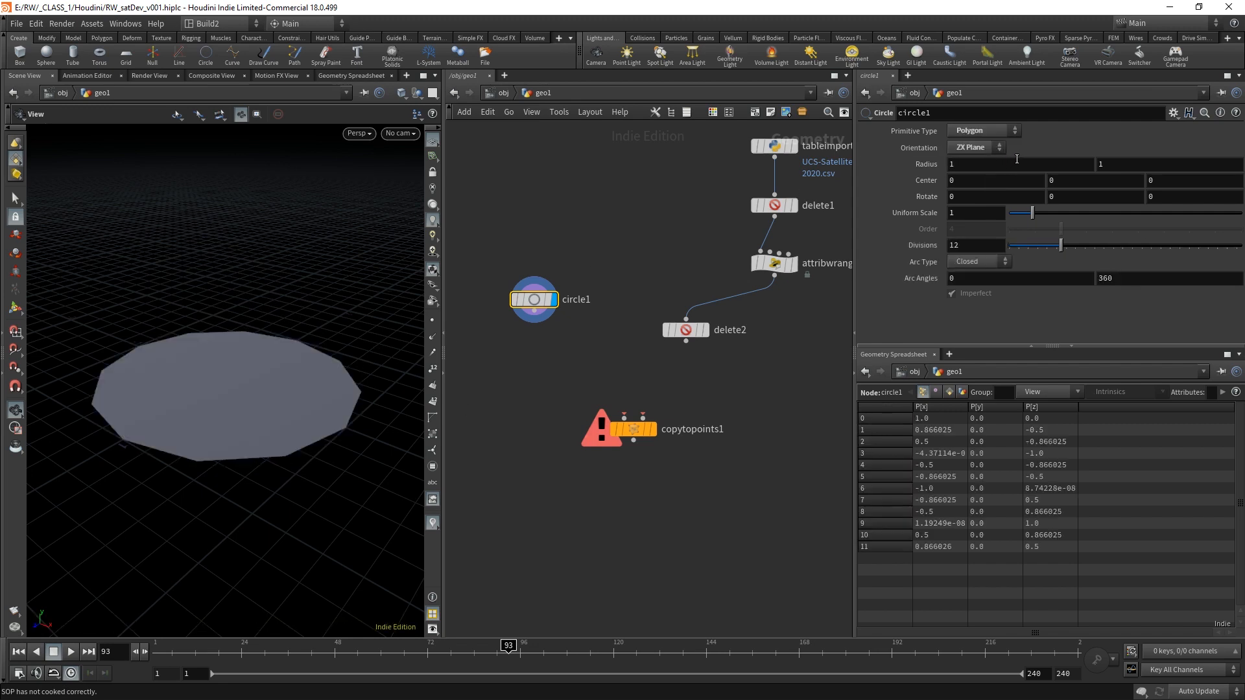
{"action": "left_click", "coordinate": [960, 245]}
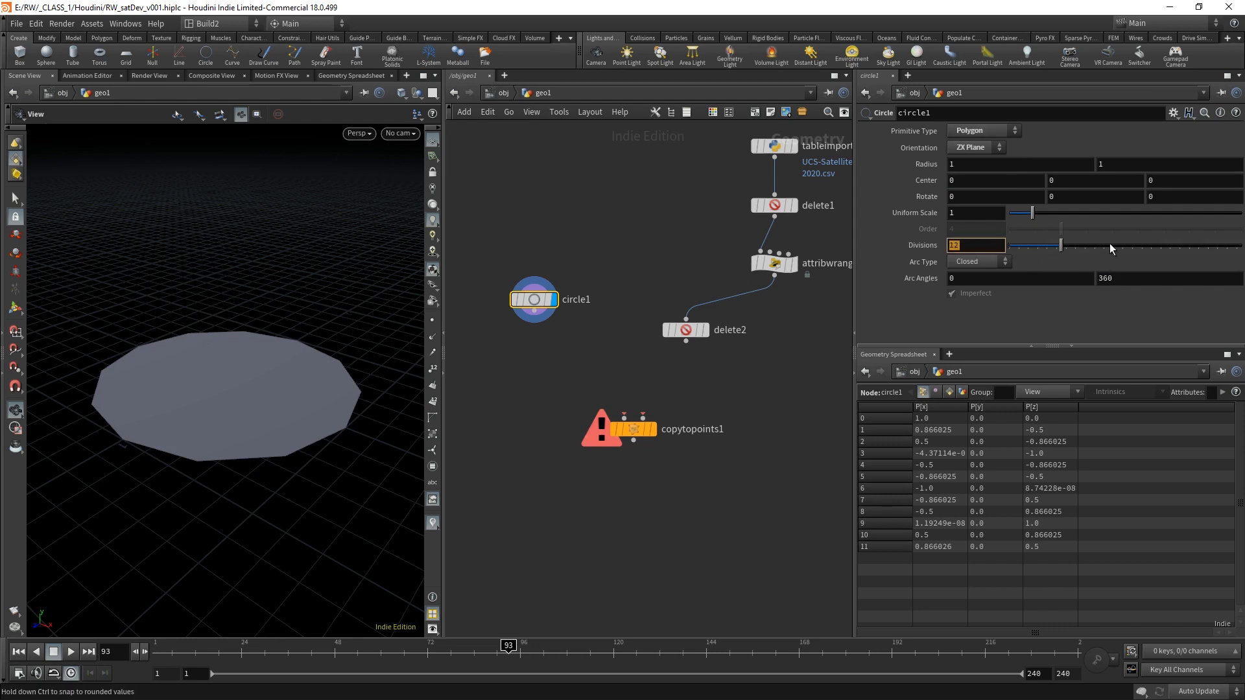
{"action": "type", "text": "359"}
{"action": "key", "text": "Return"}
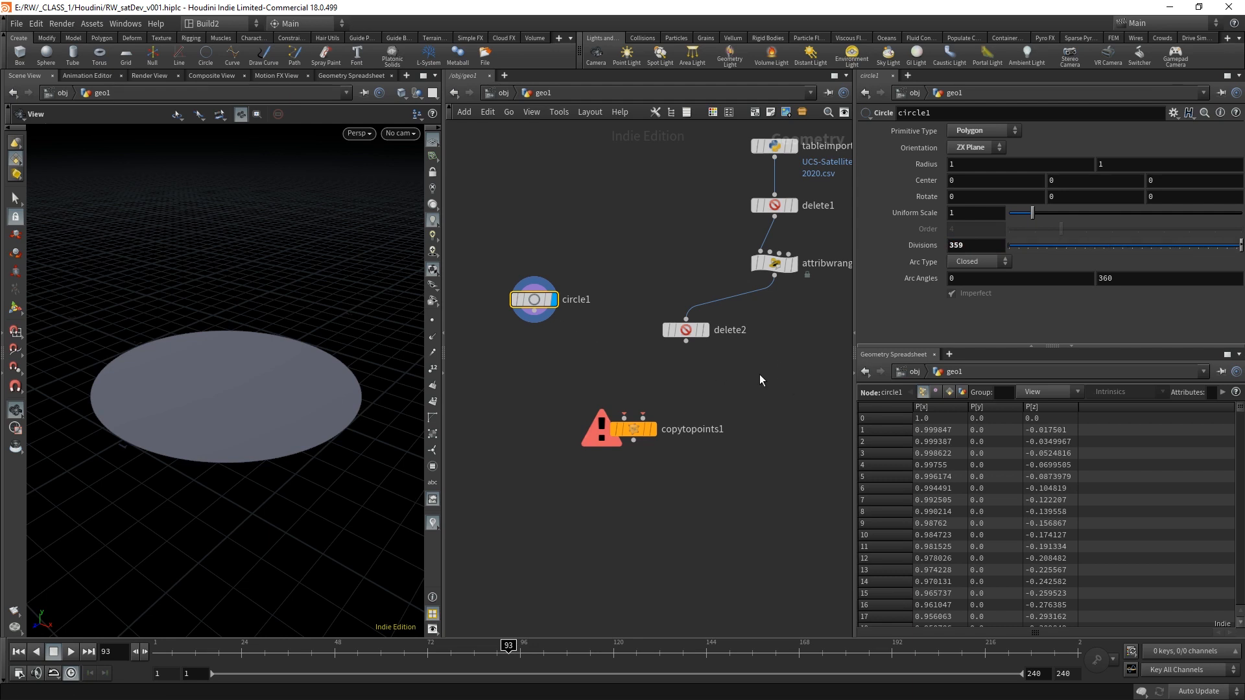
{"action": "middle_click", "coordinate": [536, 302]}
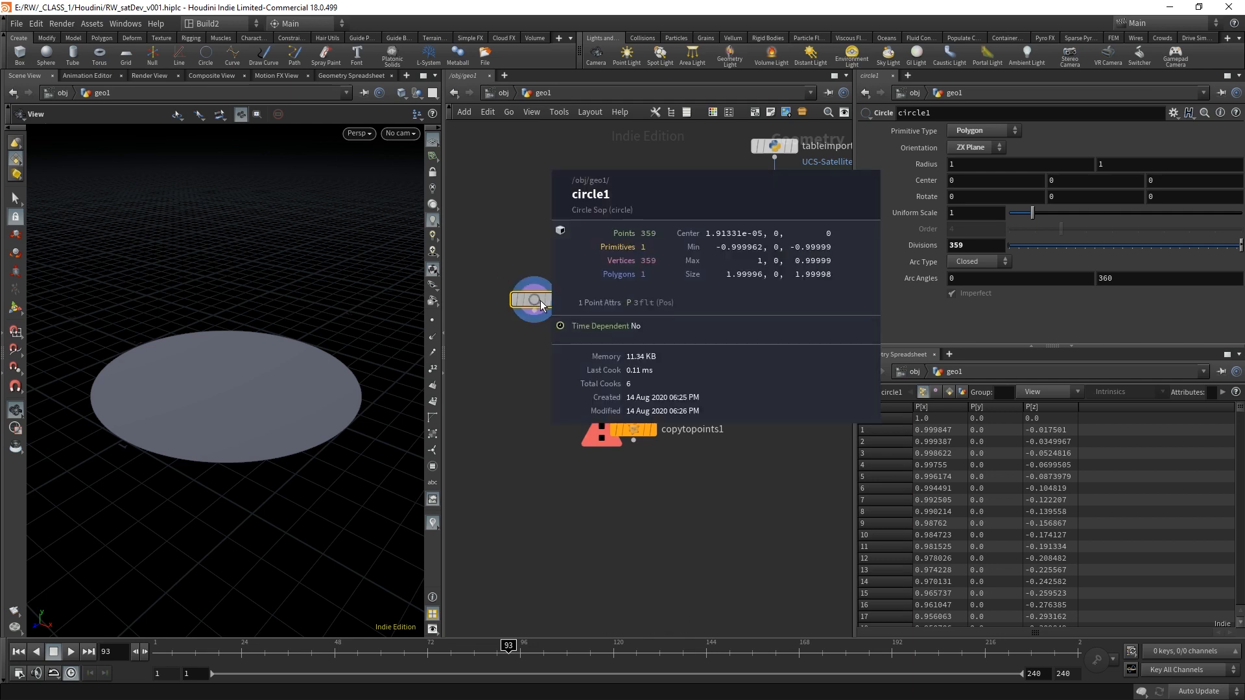
- Set the circle's arc type to Open Arc and line up the circle node with the second Delete node
{"action": "left_click", "coordinate": [988, 263]}
{"action": "left_click", "coordinate": [989, 289]}
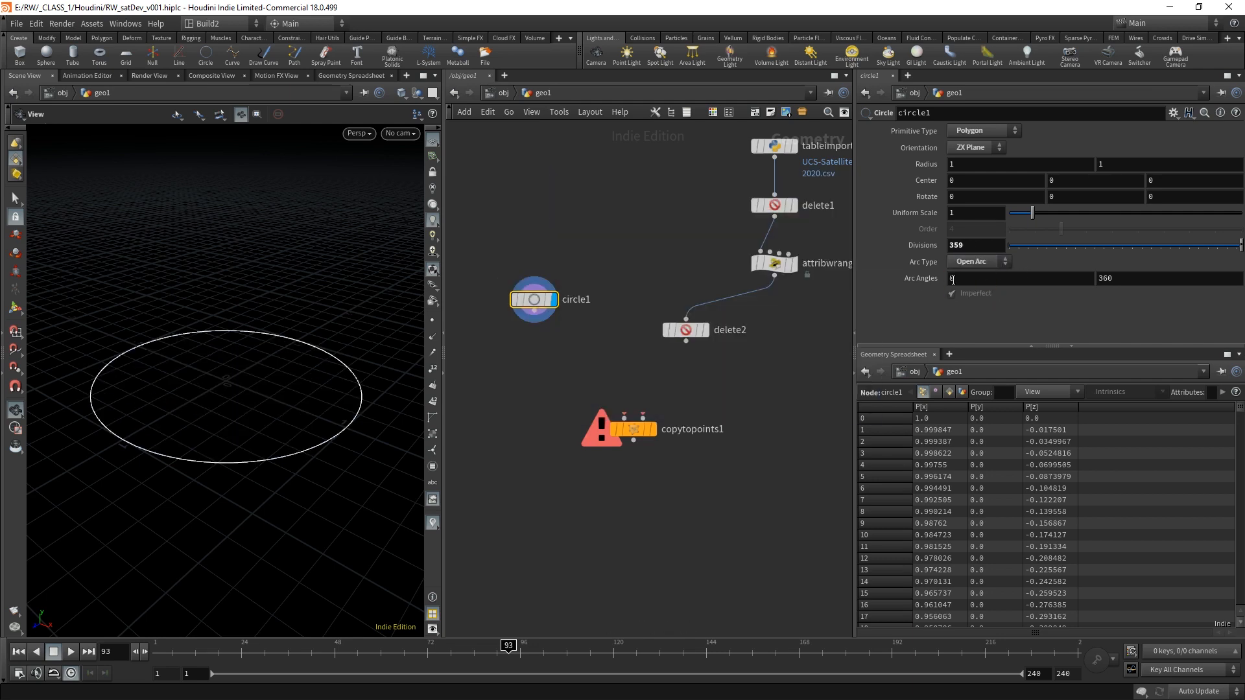
{"action": "middle_click", "coordinate": [536, 299]}
{"action": "key", "text": "l"}
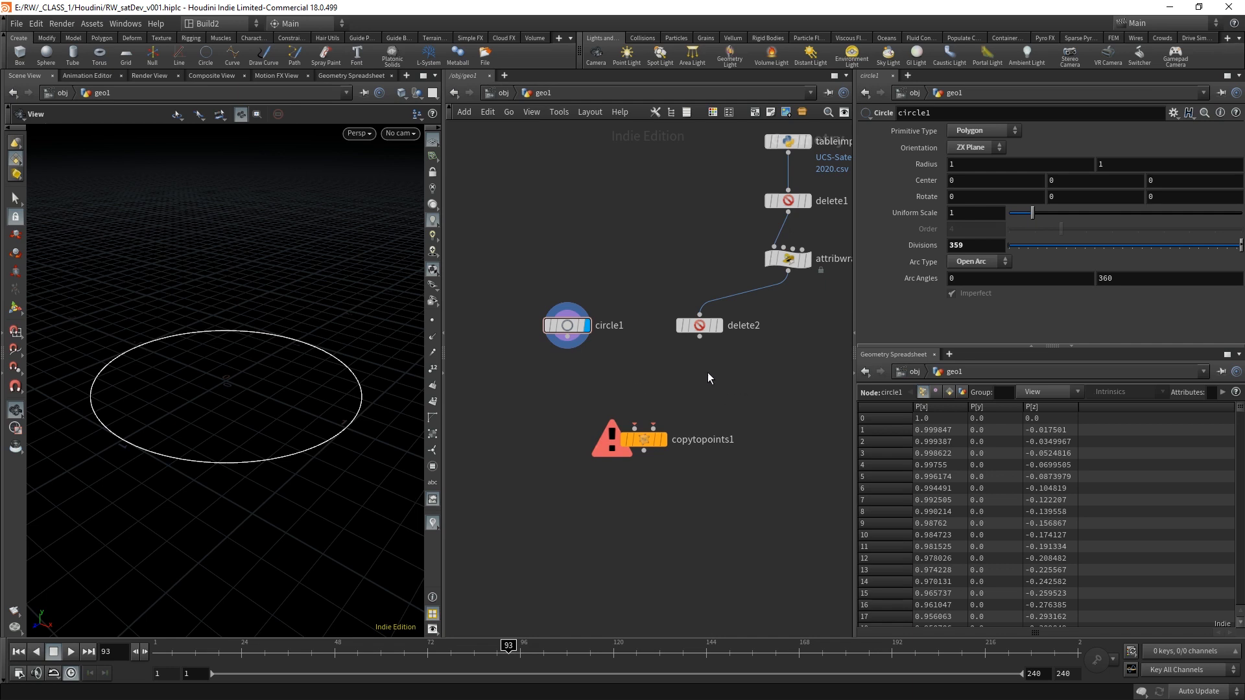
- Connect the circle and the second Delete node to the Copy to Points inputs, display the result, and check its node info
{"action": "left_click_drag", "start_coordinate": [699, 337], "coordinate": [568, 337]}
{"action": "left_click", "coordinate": [664, 439]}
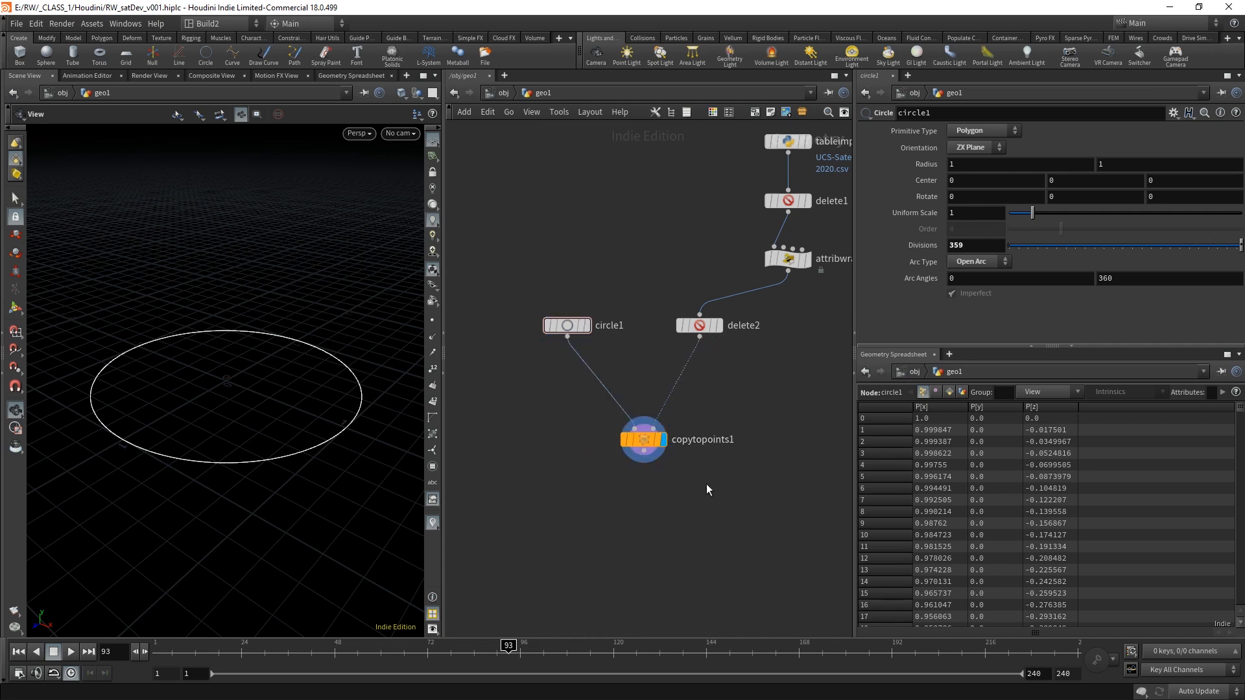
{"action": "left_click", "coordinate": [697, 441]}
{"action": "middle_click", "coordinate": [644, 439]}
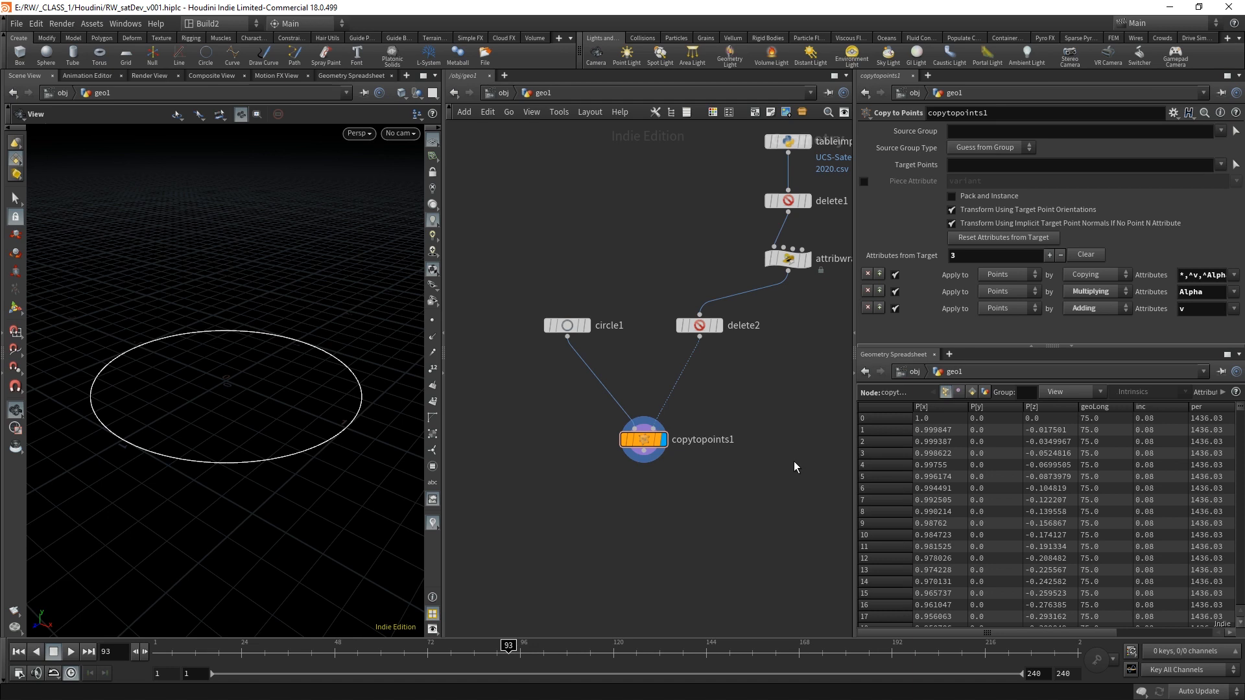
- Sort the second Delete node's points by inc in descending order in the spreadsheet, and examine the inclination values
{"action": "mouse_move", "coordinate": [745, 386]}
{"action": "middle_mouse_down"}
{"action": "mouse_move", "coordinate": [694, 421]}
{"action": "mouse_move", "coordinate": [733, 387]}
{"action": "middle_mouse_up"}
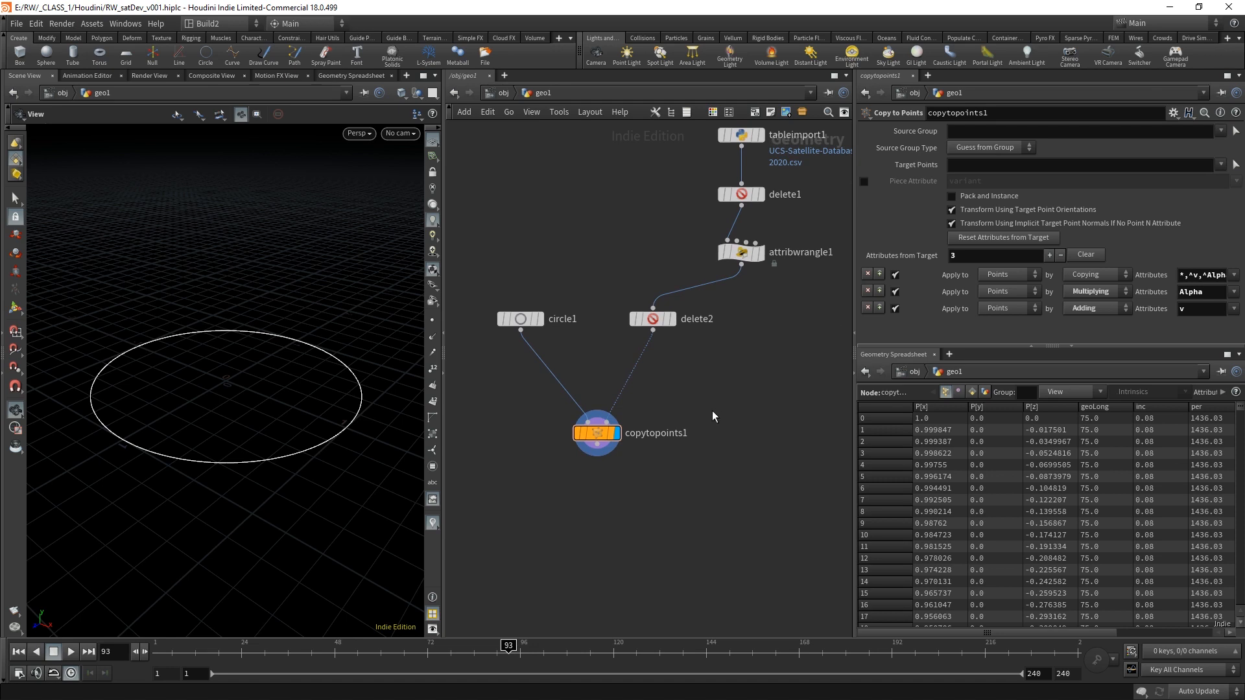
{"action": "middle_click_drag", "start_coordinate": [699, 383], "coordinate": [702, 381]}
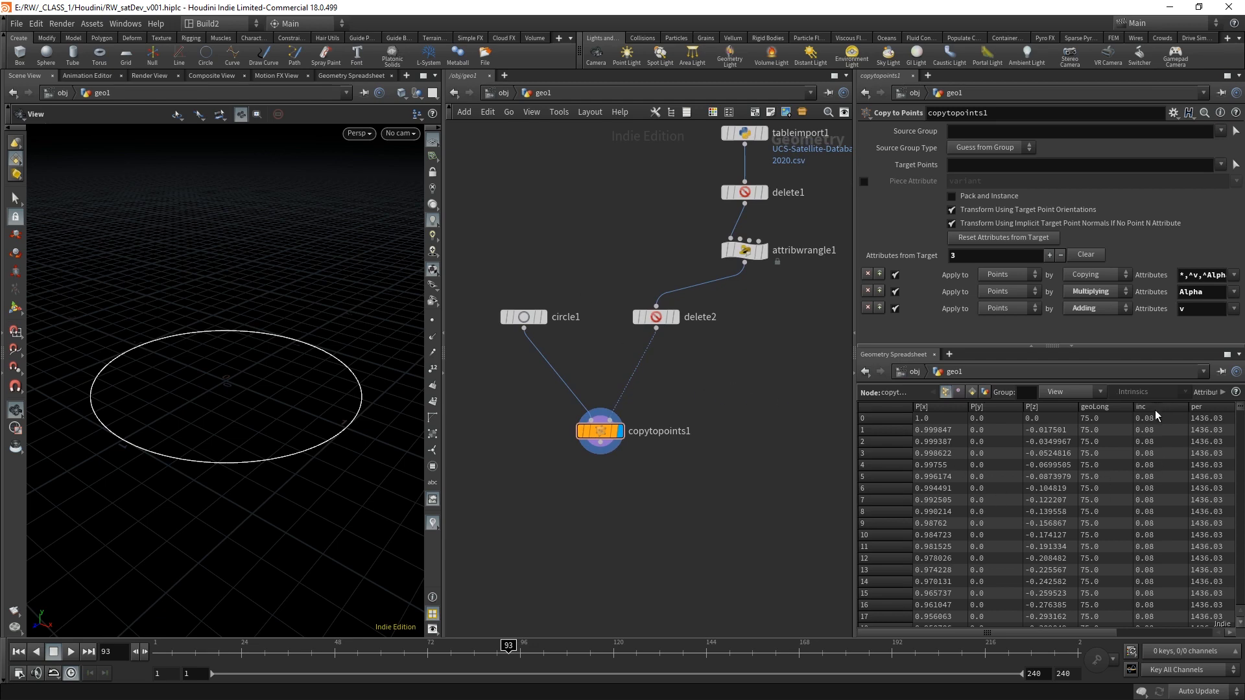
{"action": "left_click", "coordinate": [705, 318]}
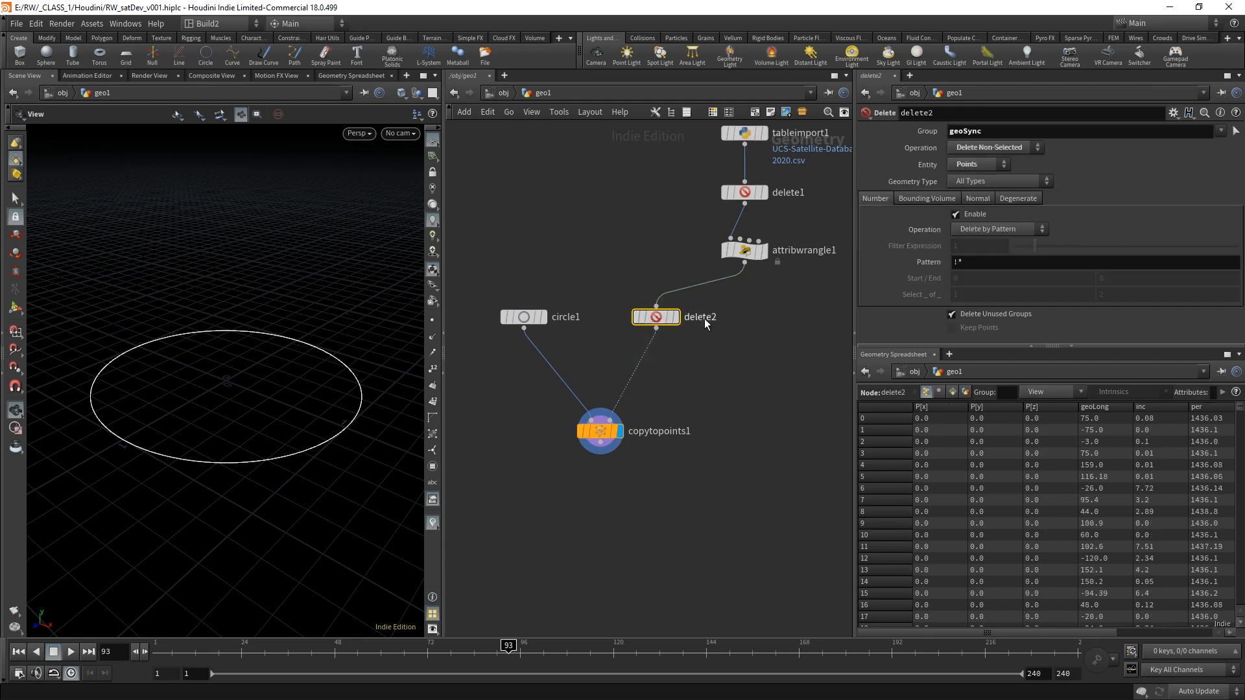
{"action": "left_click", "coordinate": [1151, 406]}
{"action": "left_click", "coordinate": [1179, 408]}
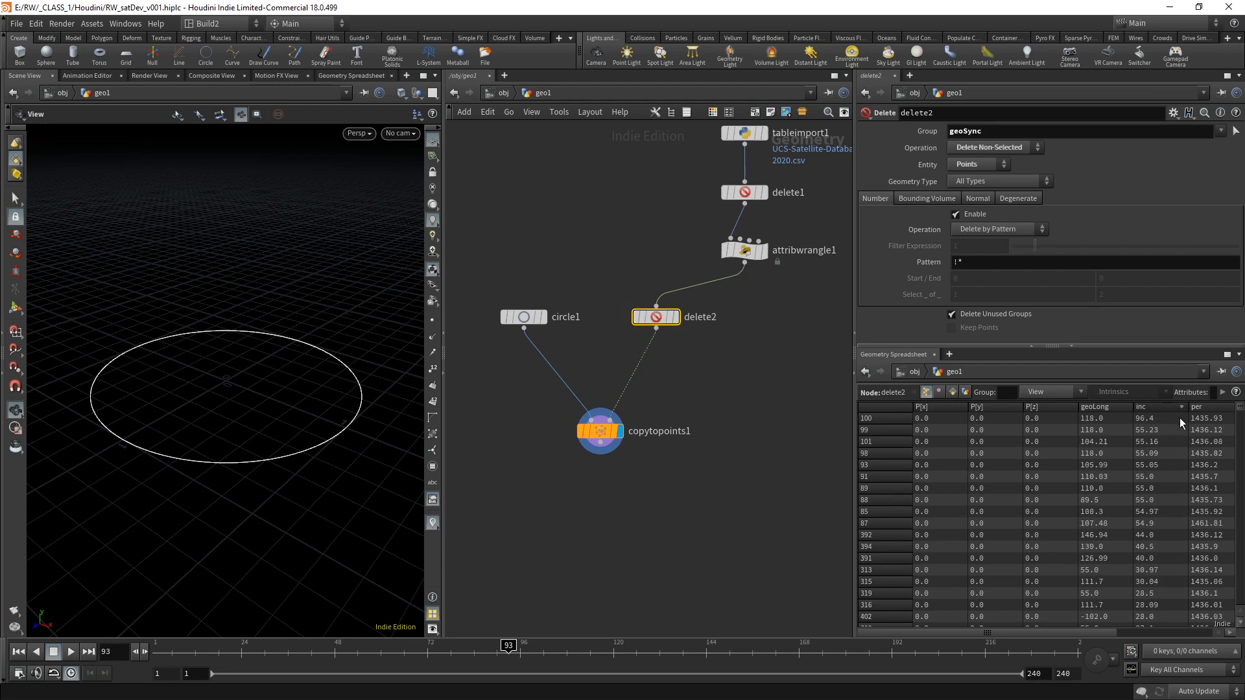
{"action": "scroll", "coordinate": [1146, 454], "scroll_direction": "up", "scroll_amount": 10}
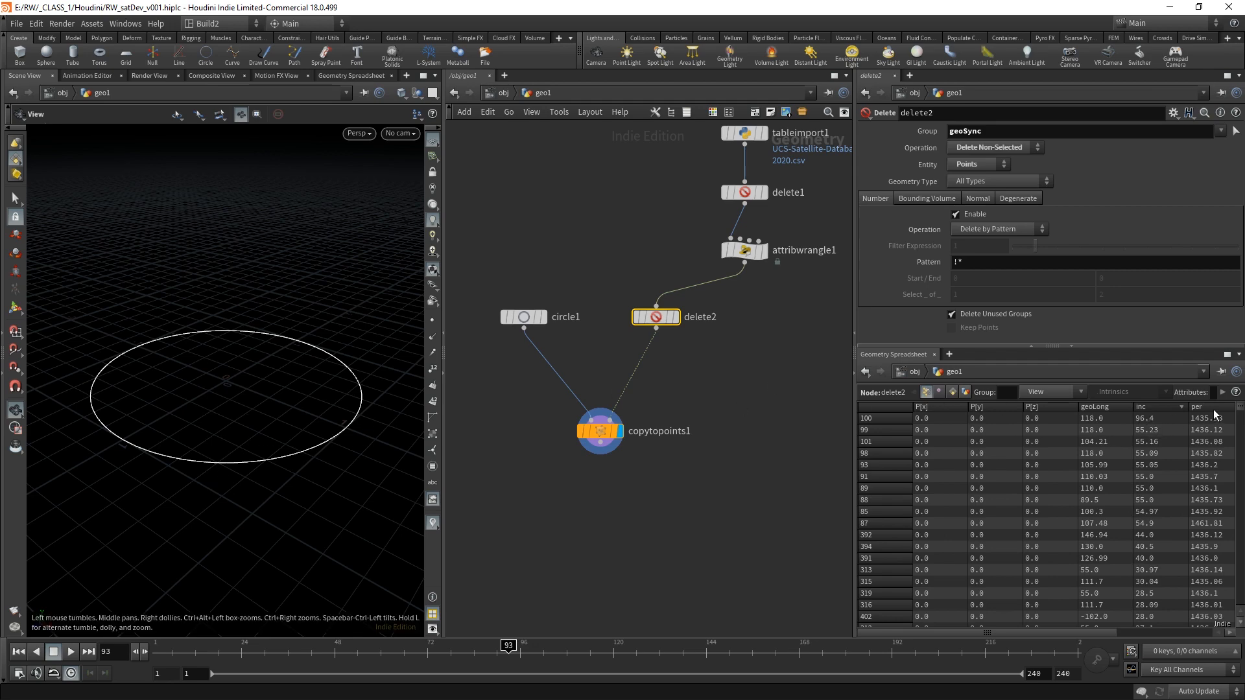
{"action": "left_click_drag", "start_coordinate": [1240, 407], "coordinate": [1243, 416]}
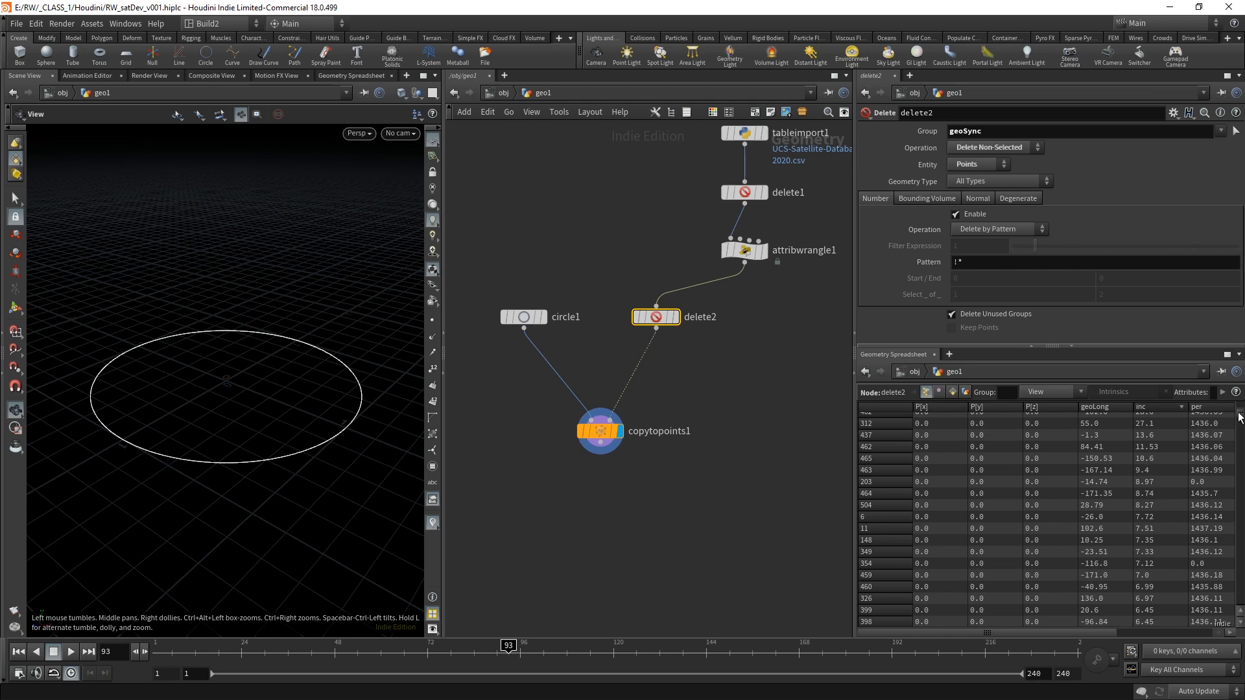
{"action": "mouse_move", "coordinate": [1241, 416]}
{"action": "left_mouse_down"}
{"action": "mouse_move", "coordinate": [1243, 587]}
{"action": "mouse_move", "coordinate": [1243, 406]}
{"action": "left_mouse_up"}
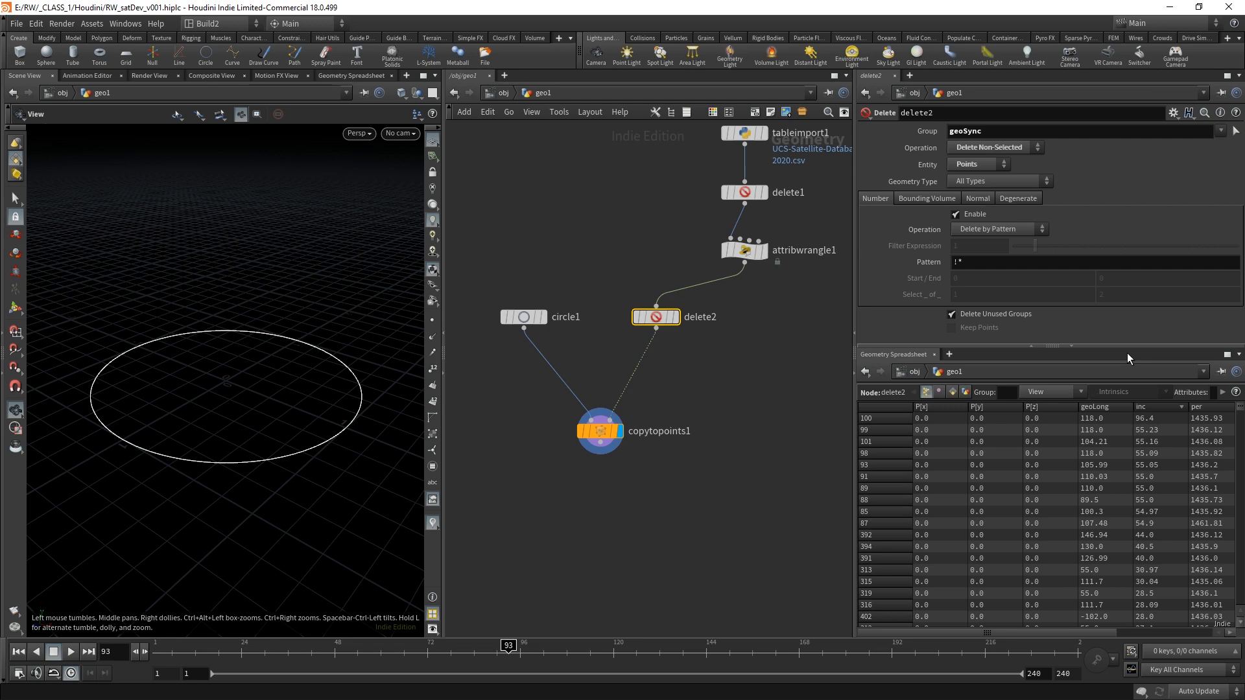
{"action": "left_click", "coordinate": [712, 397]}
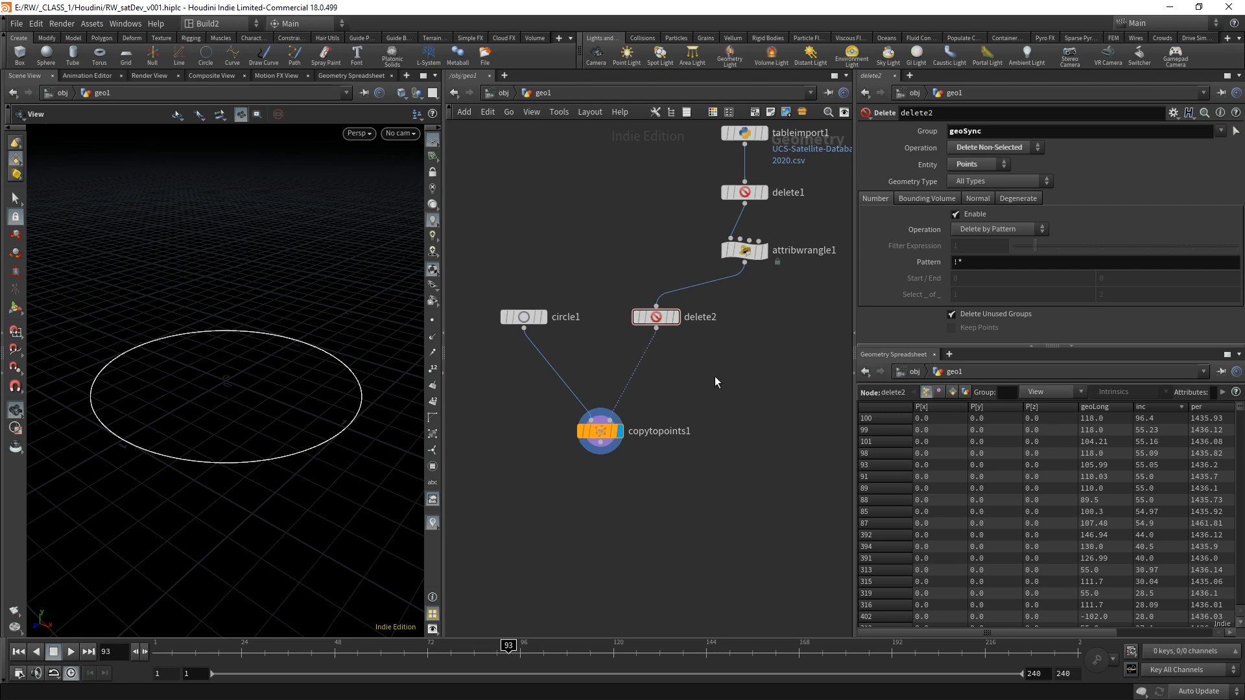
- Insert an Attribute Wrangle between the second Delete node and Copy to Points, and move Copy to Points slightly lower
{"action": "mouse_move", "coordinate": [705, 368]}
{"action": "middle_mouse_down"}
{"action": "mouse_move", "coordinate": [694, 367]}
{"action": "mouse_move", "coordinate": [705, 375]}
{"action": "middle_mouse_up"}
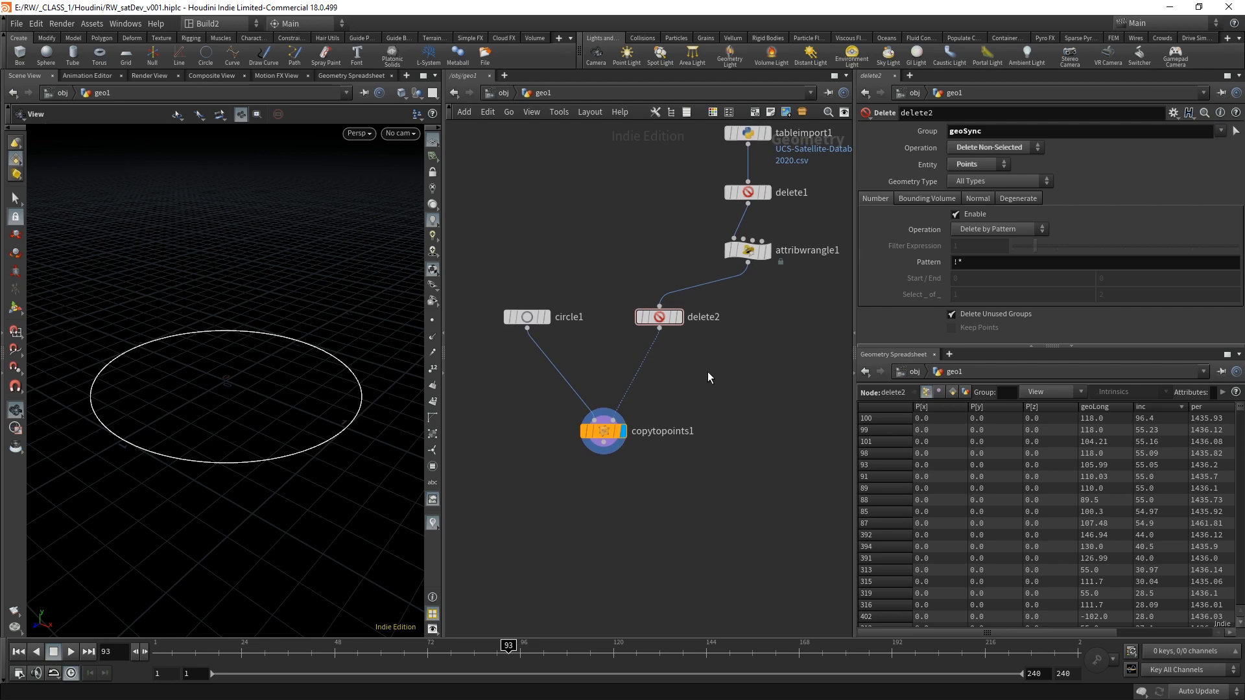
{"action": "key", "text": "Tab"}
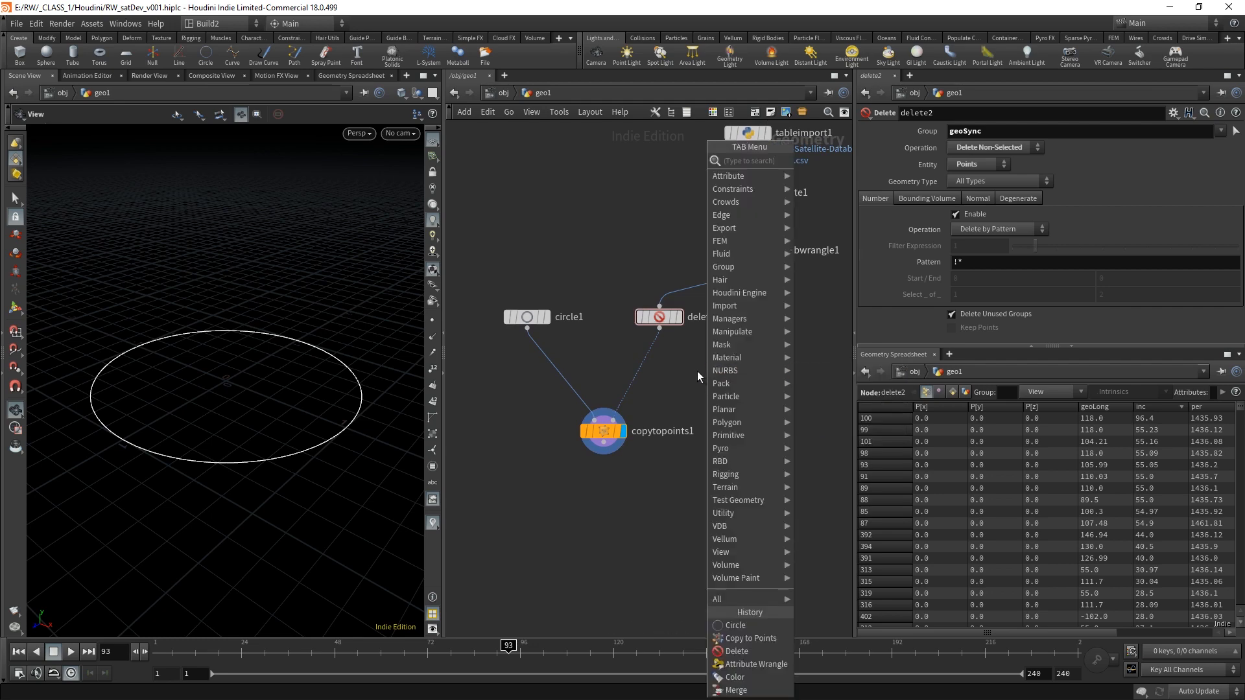
{"action": "type", "text": "attw"}
{"action": "left_click", "coordinate": [840, 162]}
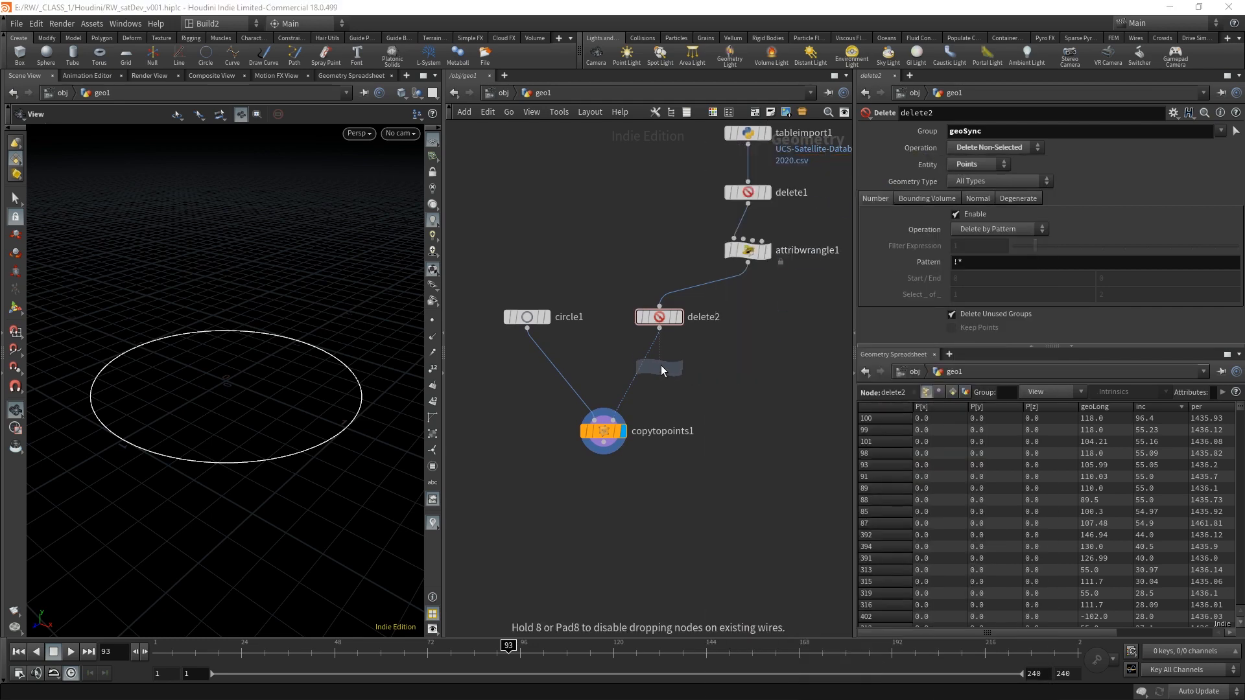
{"action": "left_click", "coordinate": [660, 365]}
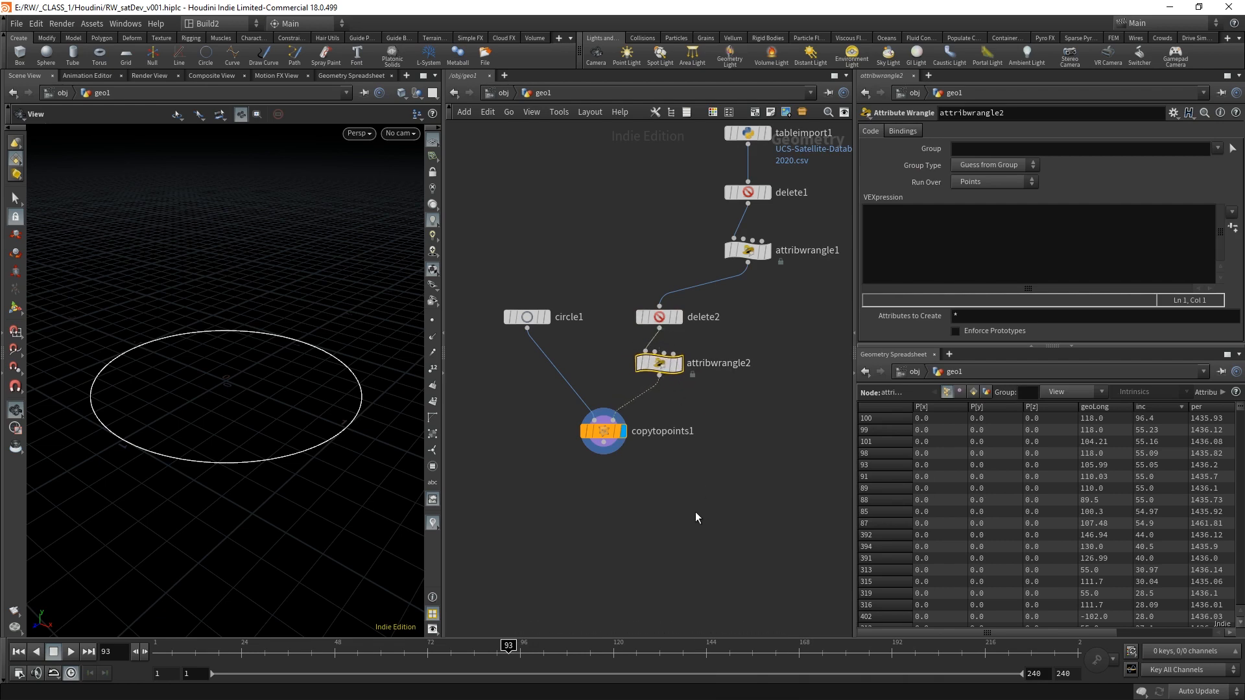
{"action": "left_click_drag", "start_coordinate": [603, 431], "coordinate": [598, 461]}
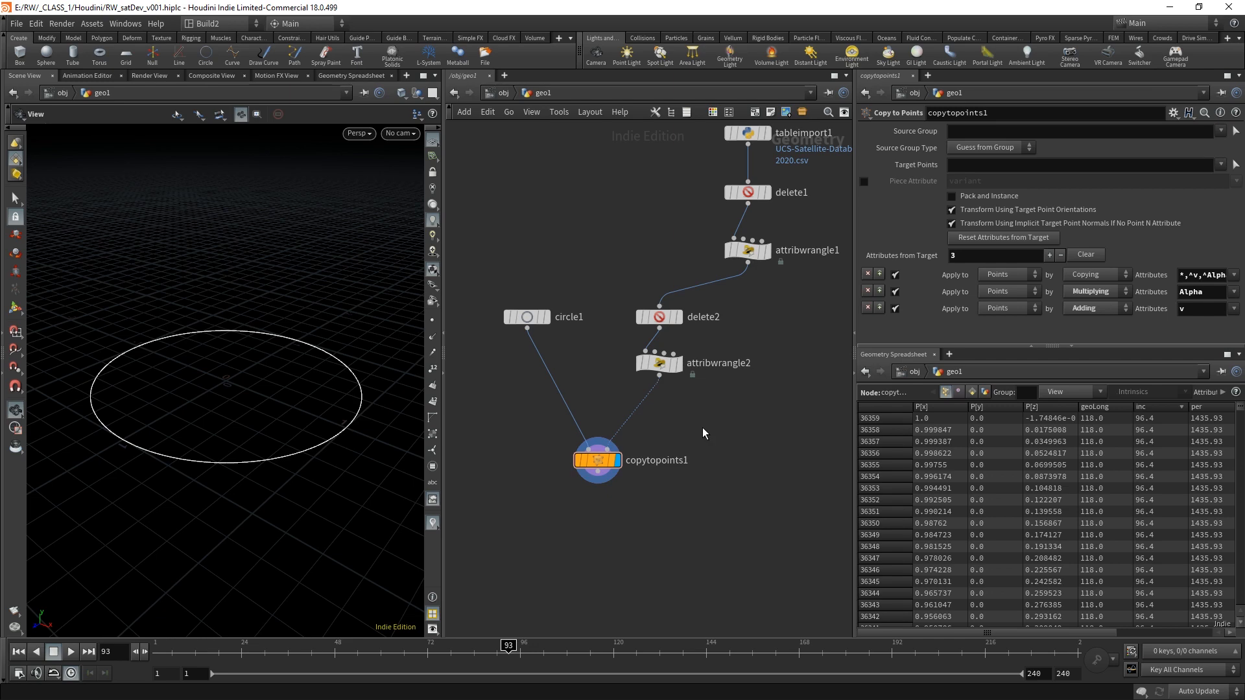
- Enter the VEX code "v@up = {0, 1, 0};" and "@N = {0, 0, 1};" in the second Attribute Wrangle
{"action": "left_click", "coordinate": [642, 360]}
{"action": "left_click", "coordinate": [927, 238]}
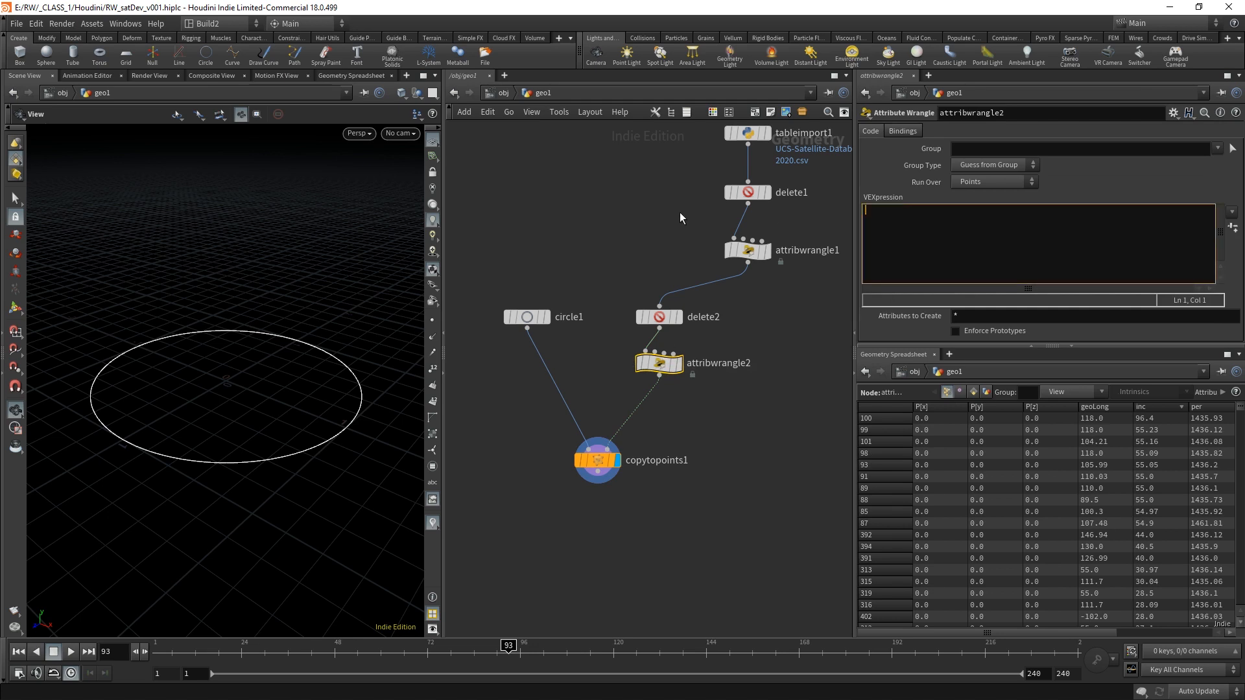
{"action": "type", "text": "v@"}
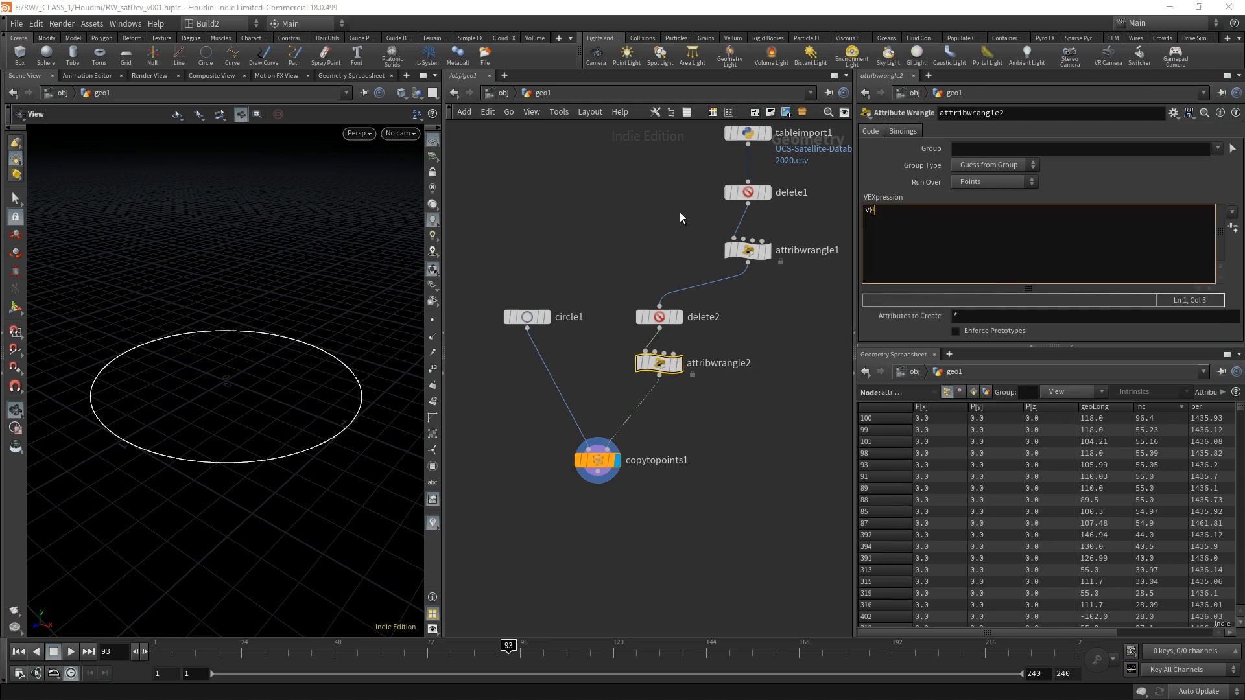
{"action": "type", "text": "up = {0, 1, 0};"}
{"action": "key", "text": "Return"}
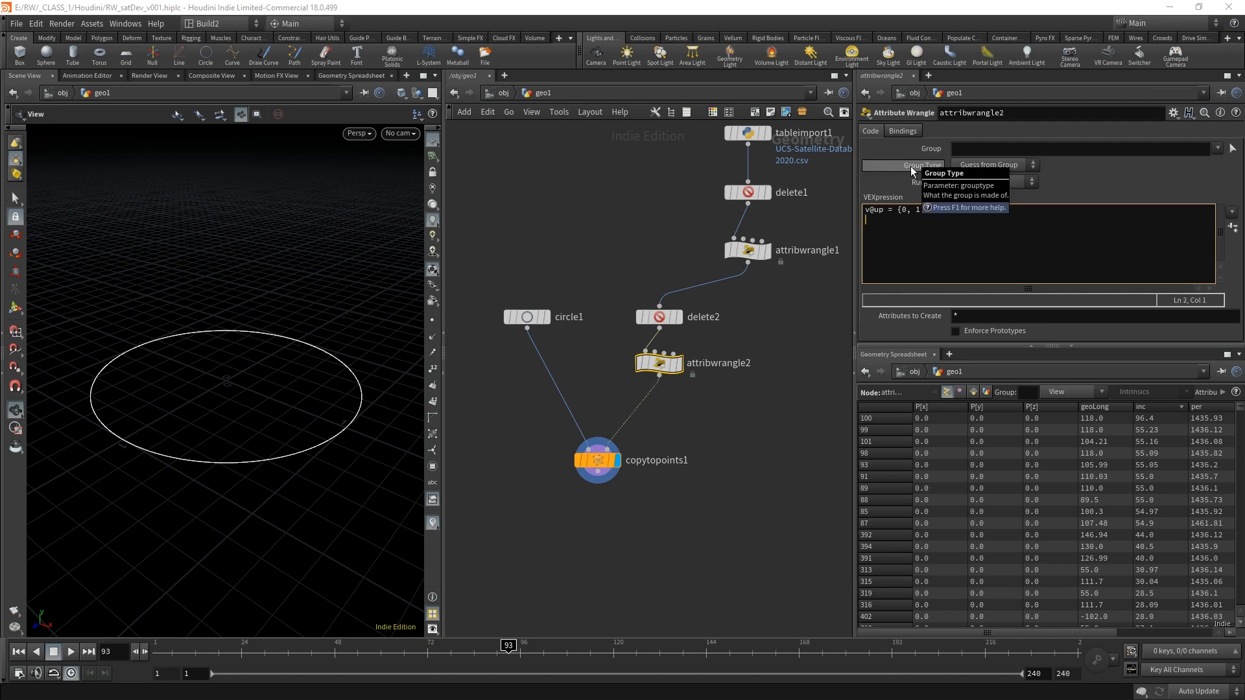
{"action": "type", "text": "@N"}
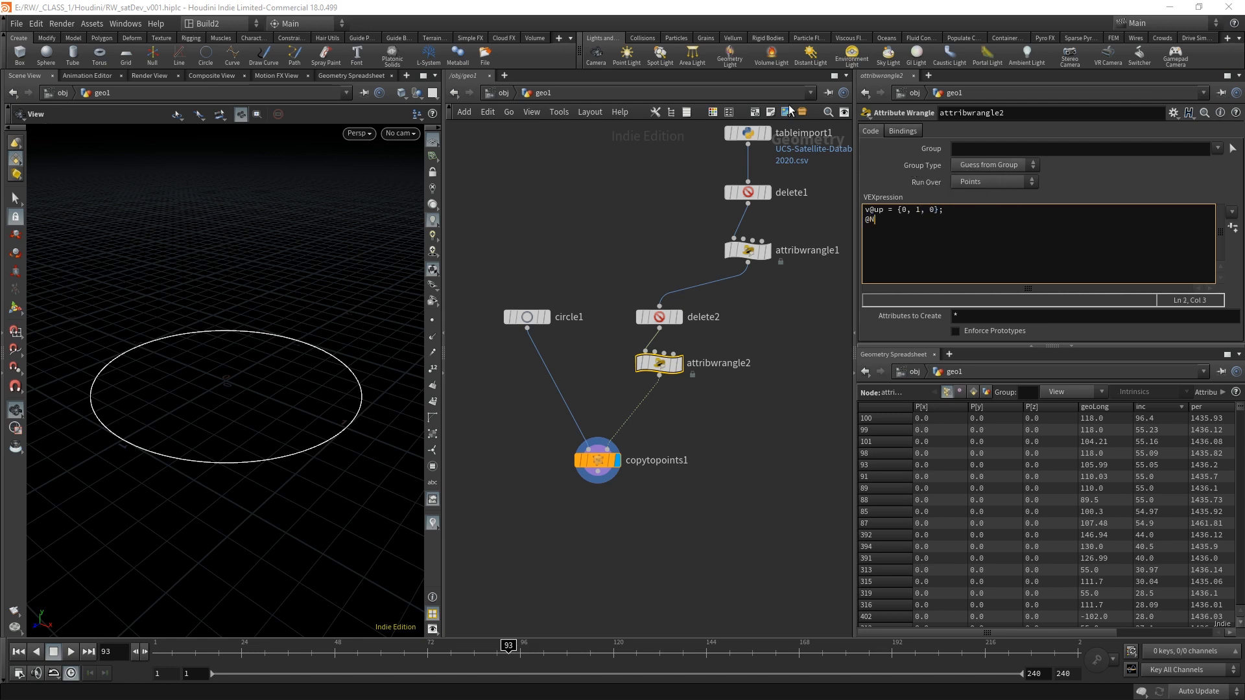
{"action": "type", "text": " = {0, 0, 1};"}
{"action": "left_click", "coordinate": [722, 403]}
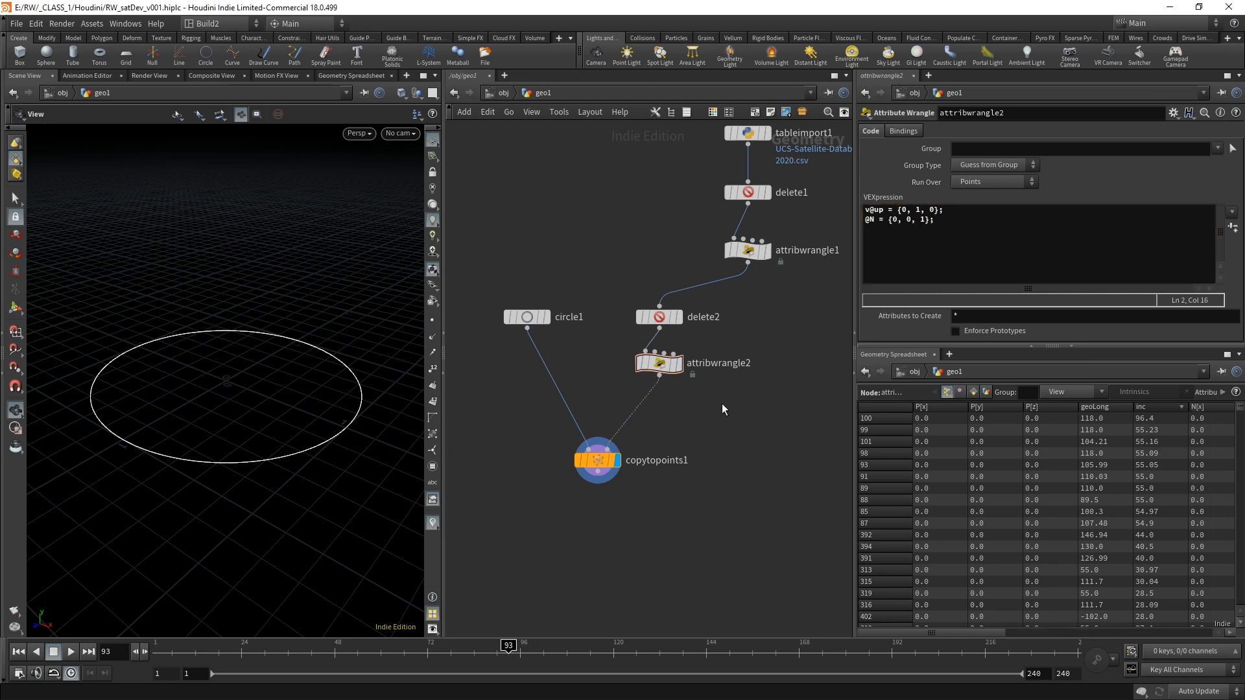
- Display the second Attribute Wrangle and examine its normal in the viewport, comparing it with the Copy to Points result and circle settings
{"action": "left_click", "coordinate": [680, 364]}
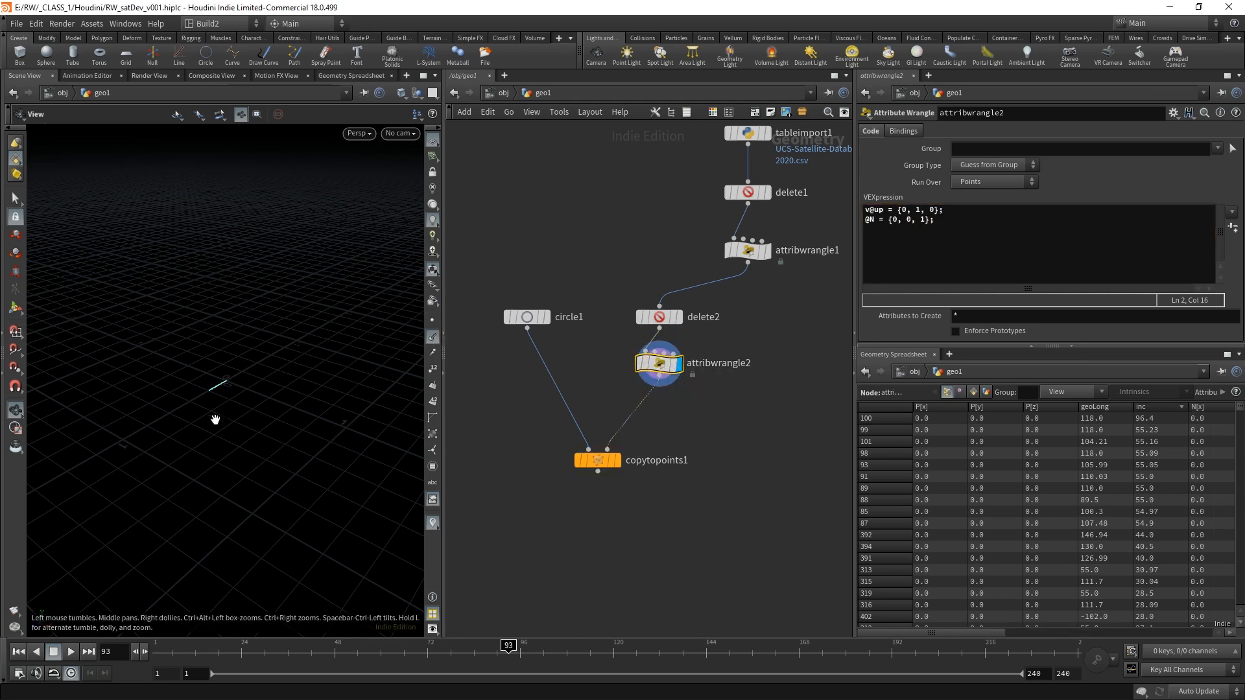
{"action": "left_click_drag", "start_coordinate": [214, 419], "coordinate": [185, 300]}
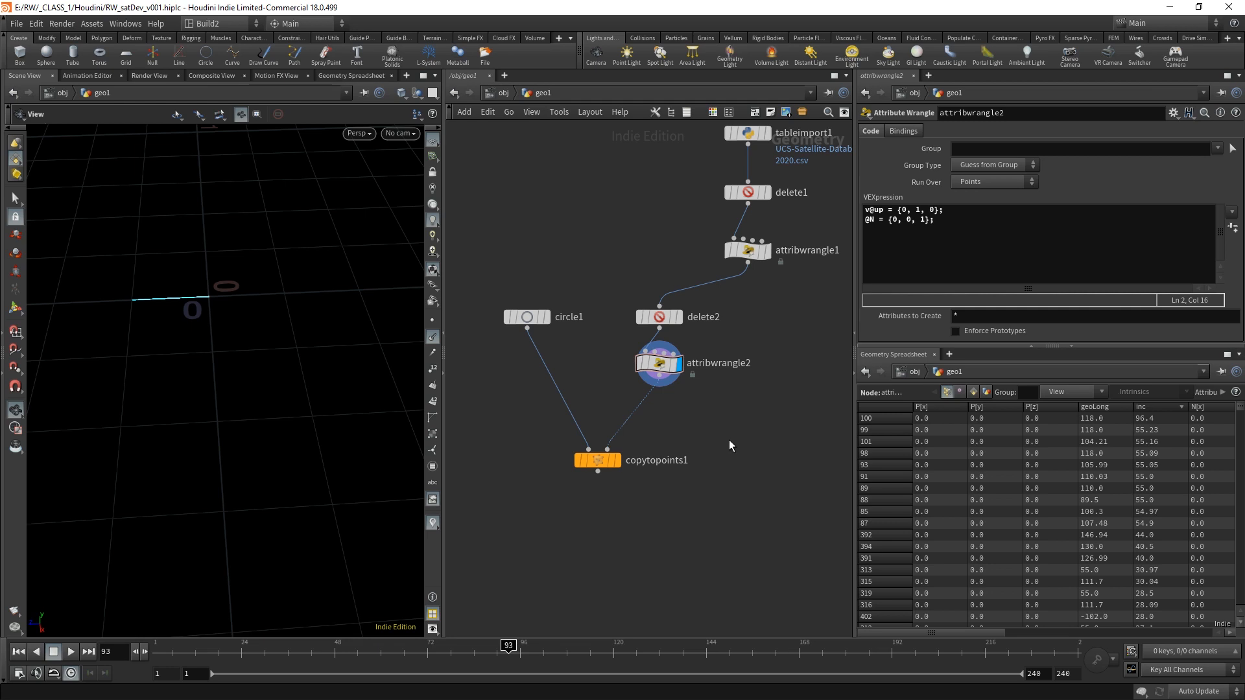
{"action": "left_click", "coordinate": [620, 461]}
{"action": "left_click", "coordinate": [527, 317]}
{"action": "right_click_drag", "start_coordinate": [351, 361], "coordinate": [142, 434]}
{"action": "mouse_move", "coordinate": [142, 433]}
{"action": "left_mouse_down"}
{"action": "mouse_move", "coordinate": [264, 378]}
{"action": "mouse_move", "coordinate": [282, 389]}
{"action": "left_mouse_up"}
{"action": "left_click_drag", "start_coordinate": [709, 397], "coordinate": [687, 383]}
{"action": "left_click", "coordinate": [679, 364]}
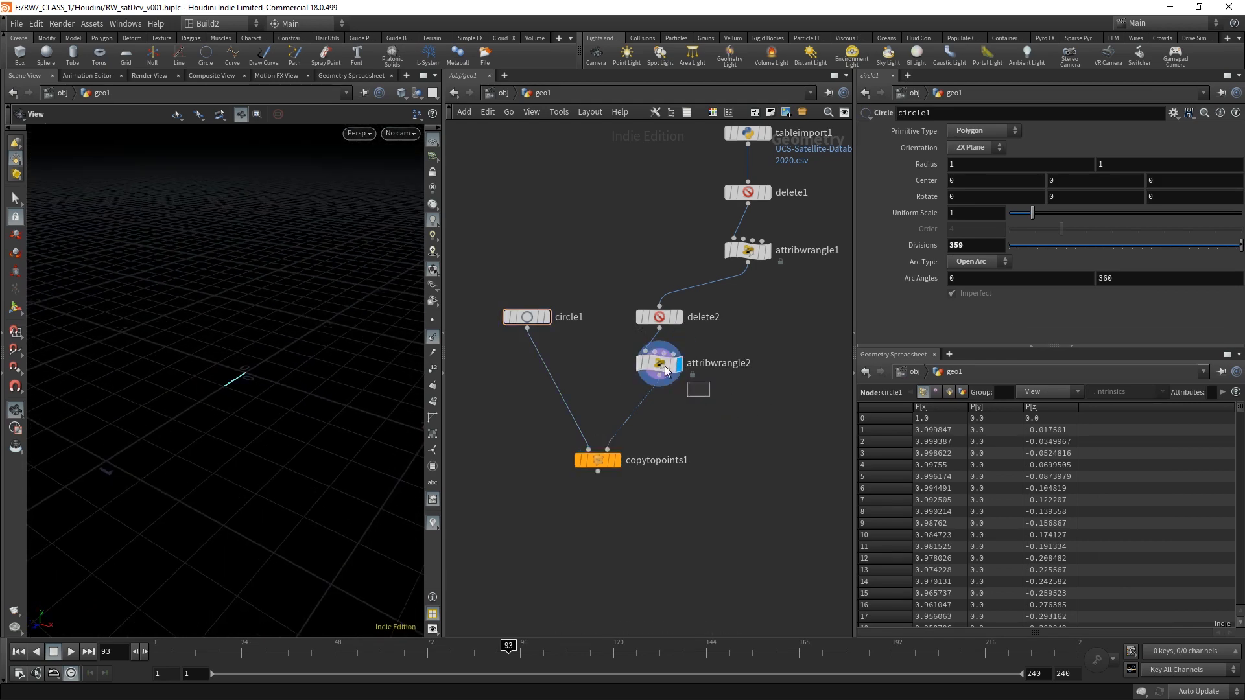
- Insert a Transform node between the second Attribute Wrangle and Copy to Points
{"action": "left_click", "coordinate": [666, 371]}
{"action": "key", "text": "Tab"}
{"action": "type", "text": "tran"}
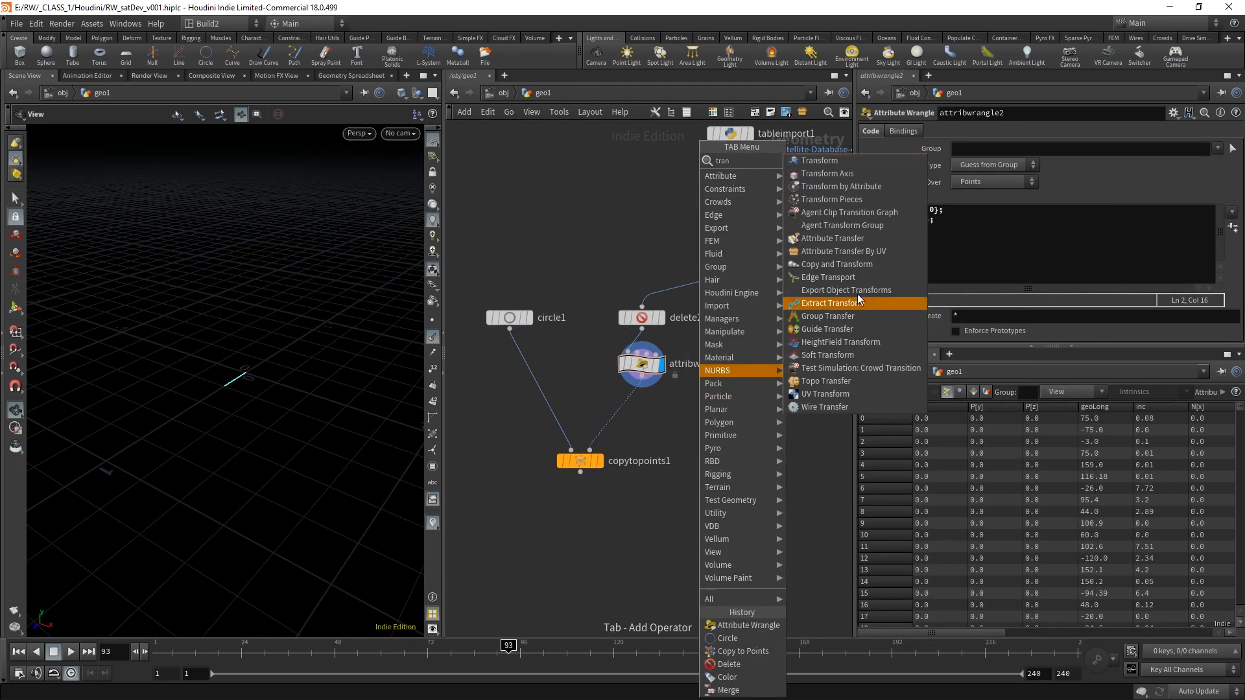
{"action": "left_click", "coordinate": [863, 161]}
{"action": "left_click", "coordinate": [625, 409]}
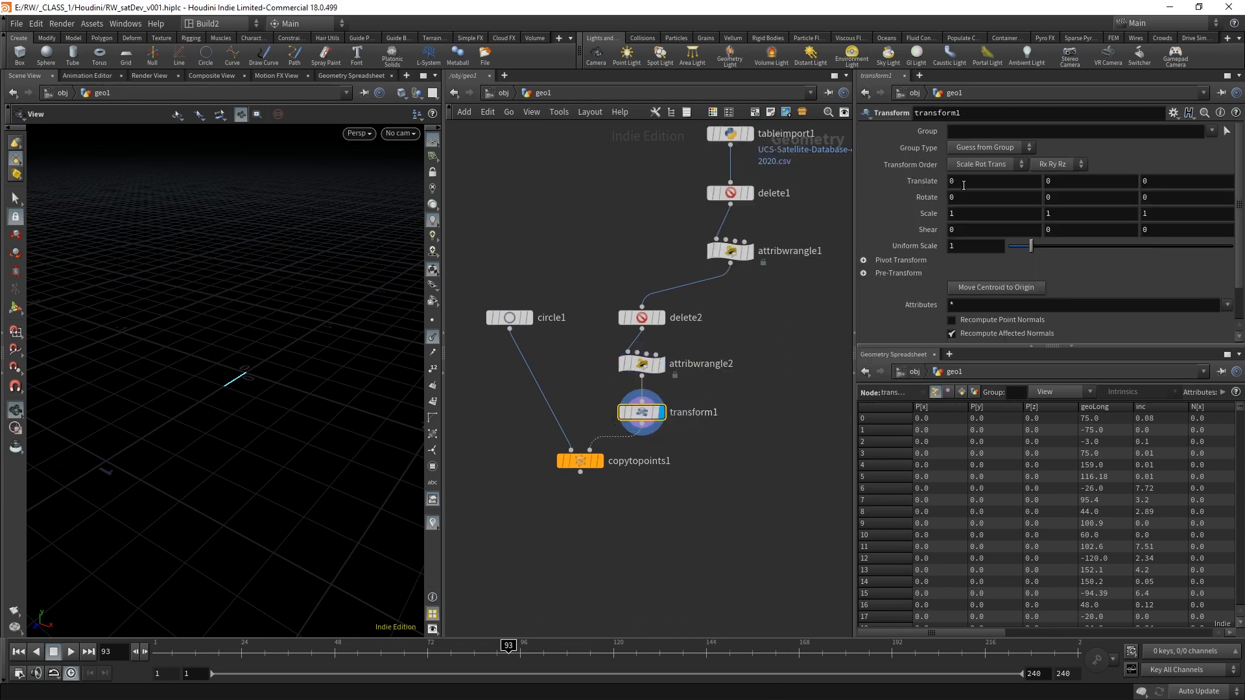
- Set the Transform node's X rotation to -40, and display Copy to Points to inspect the tilted circle
{"action": "middle_click_drag", "start_coordinate": [964, 182], "coordinate": [739, 196]}
{"action": "left_click", "coordinate": [598, 461]}
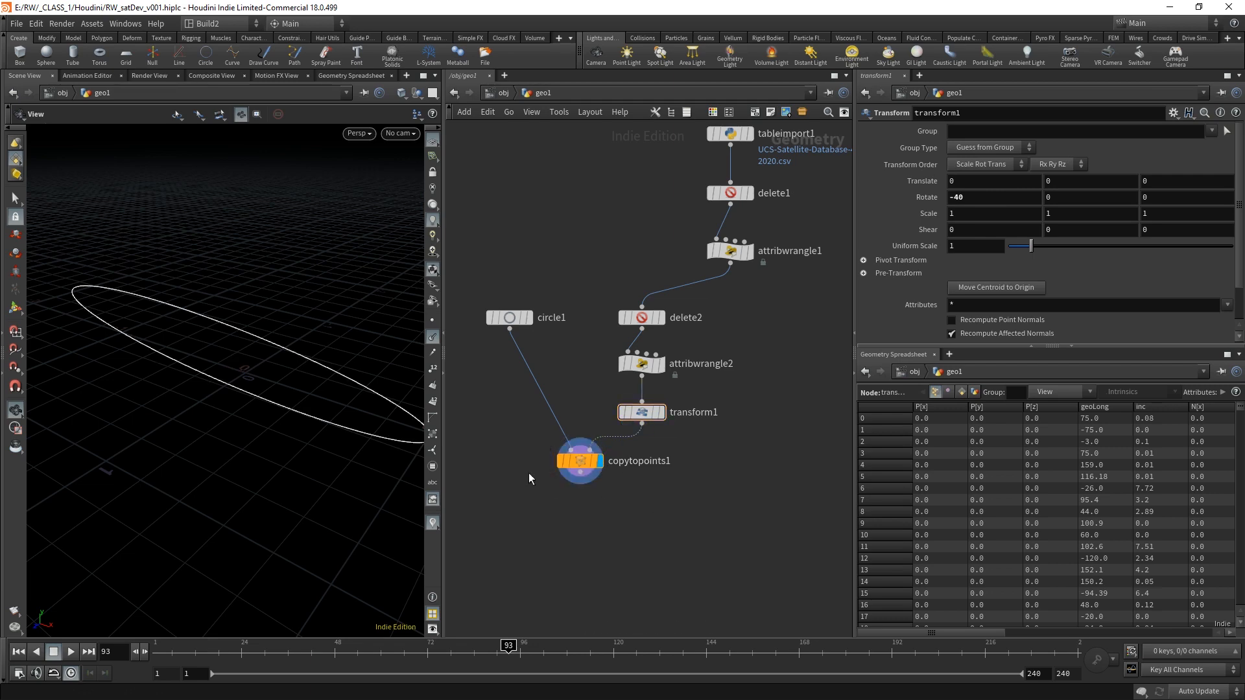
{"action": "left_click_drag", "start_coordinate": [284, 439], "coordinate": [260, 448]}
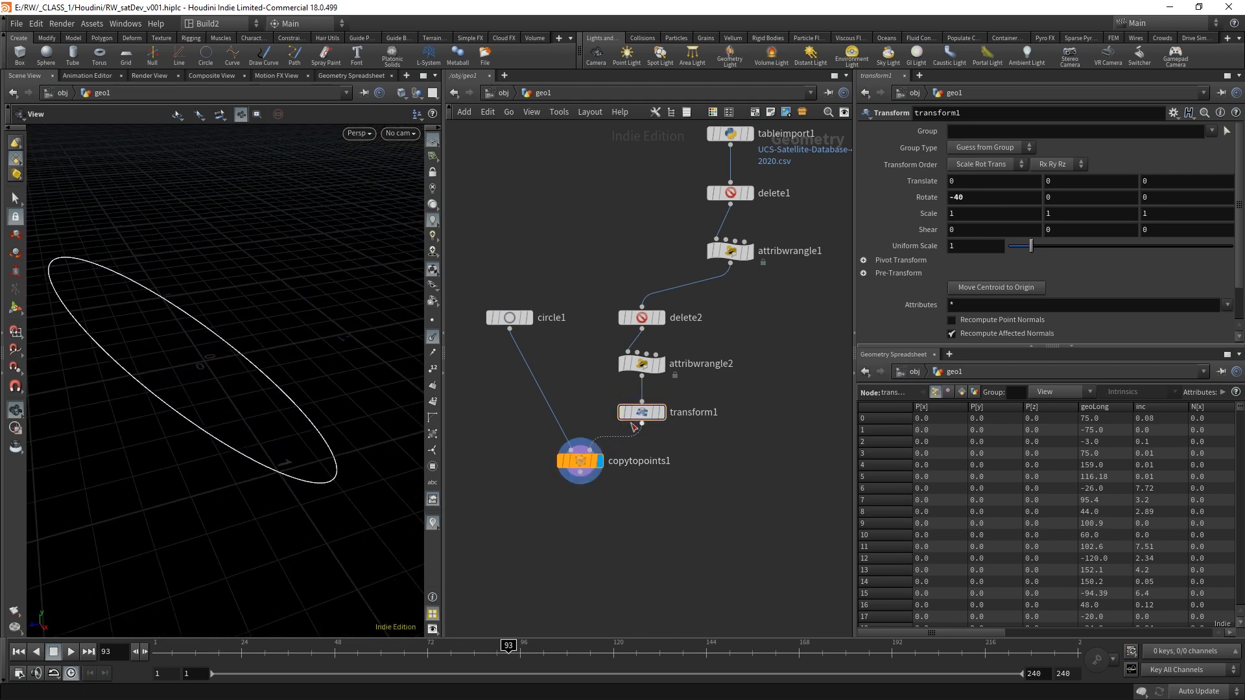
- Adjust the Transform node's X rotation to -37.75, then delete the node
{"action": "left_click", "coordinate": [634, 426]}
{"action": "middle_click_drag", "start_coordinate": [979, 199], "coordinate": [937, 194]}
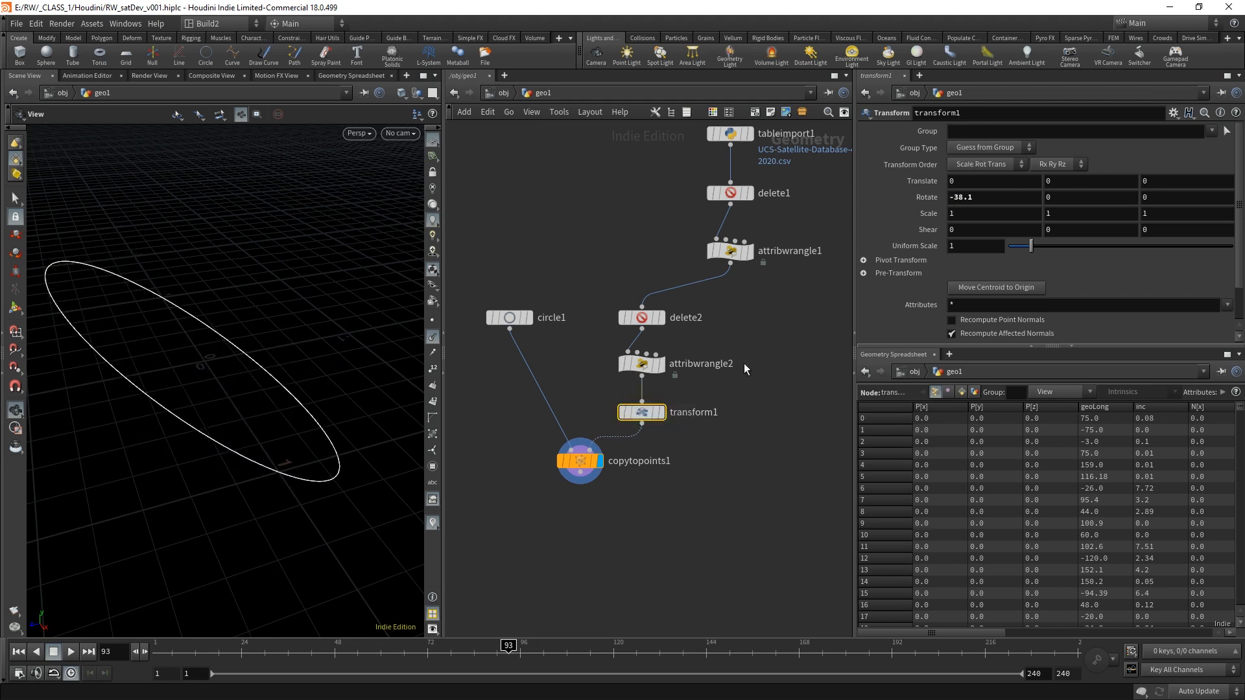
{"action": "left_click", "coordinate": [710, 362]}
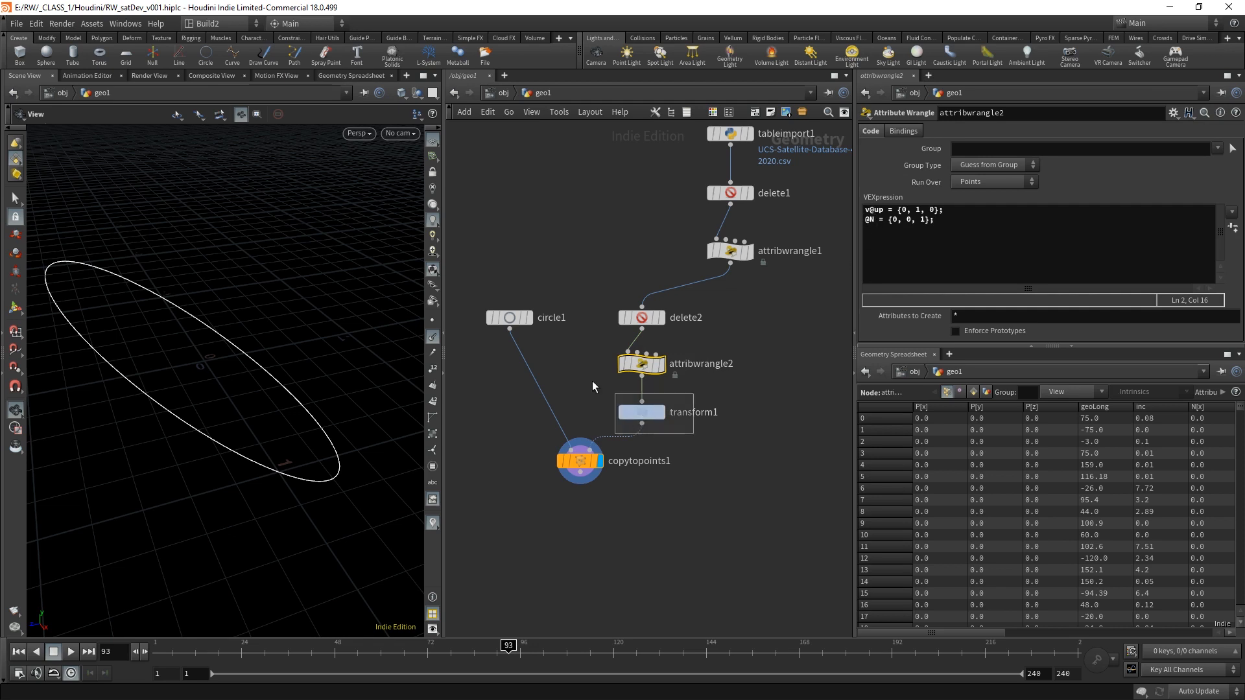
{"action": "left_click", "coordinate": [643, 412]}
{"action": "mouse_move", "coordinate": [981, 194]}
{"action": "middle_mouse_down"}
{"action": "mouse_move", "coordinate": [1012, 195]}
{"action": "mouse_move", "coordinate": [983, 195]}
{"action": "middle_mouse_up"}
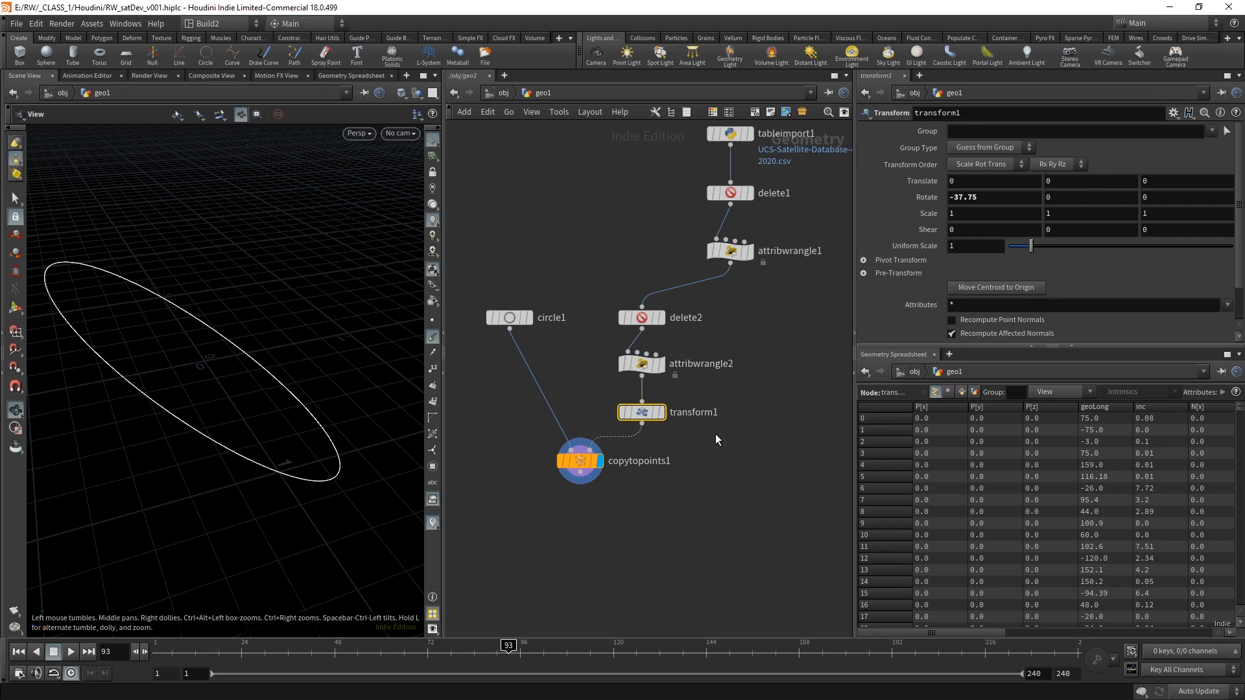
{"action": "key", "text": "Delete"}
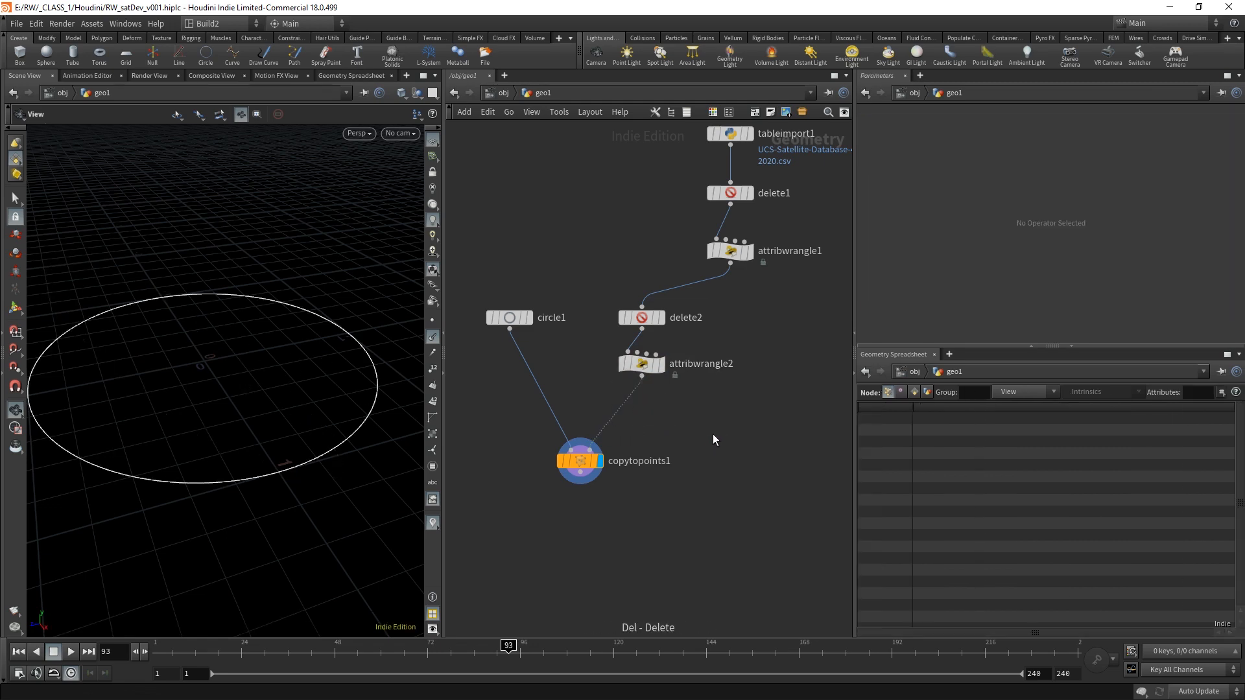
- Insert an Attribute VOP between the second Attribute Wrangle and Copy to Points, and open its network in a widened pane
{"action": "key", "text": "Tab"}
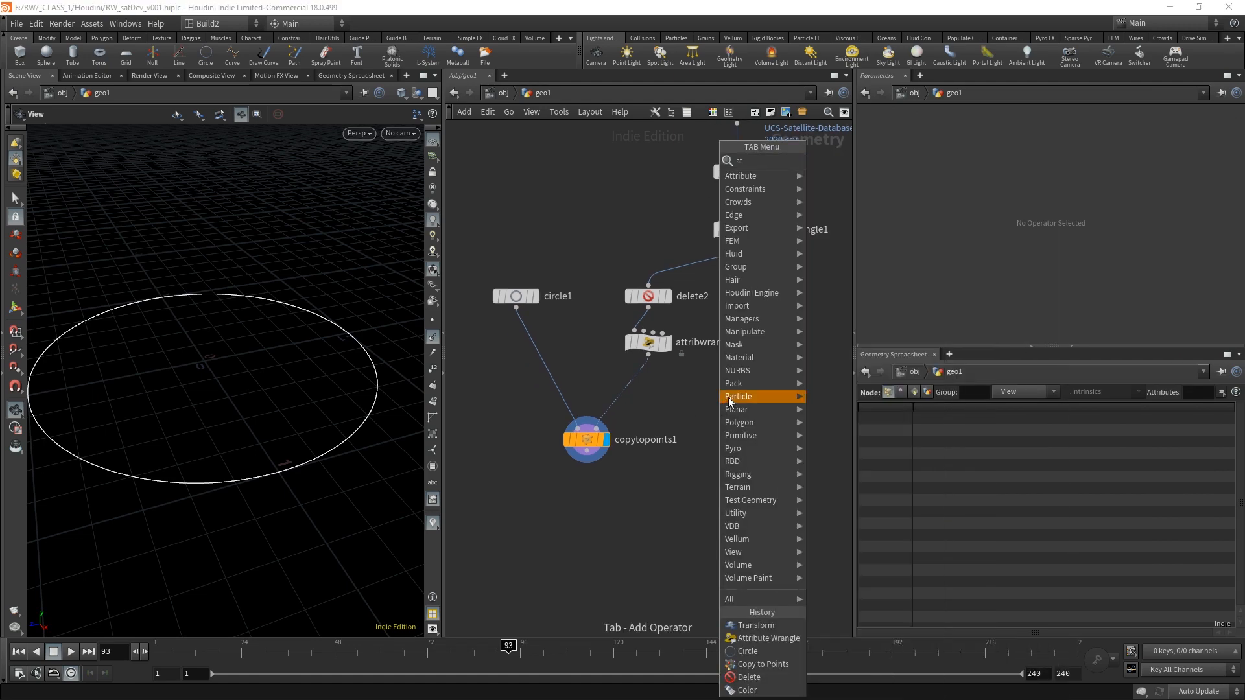
{"action": "mouse_move", "coordinate": [739, 410]}
{"action": "left_click", "coordinate": [869, 161]}
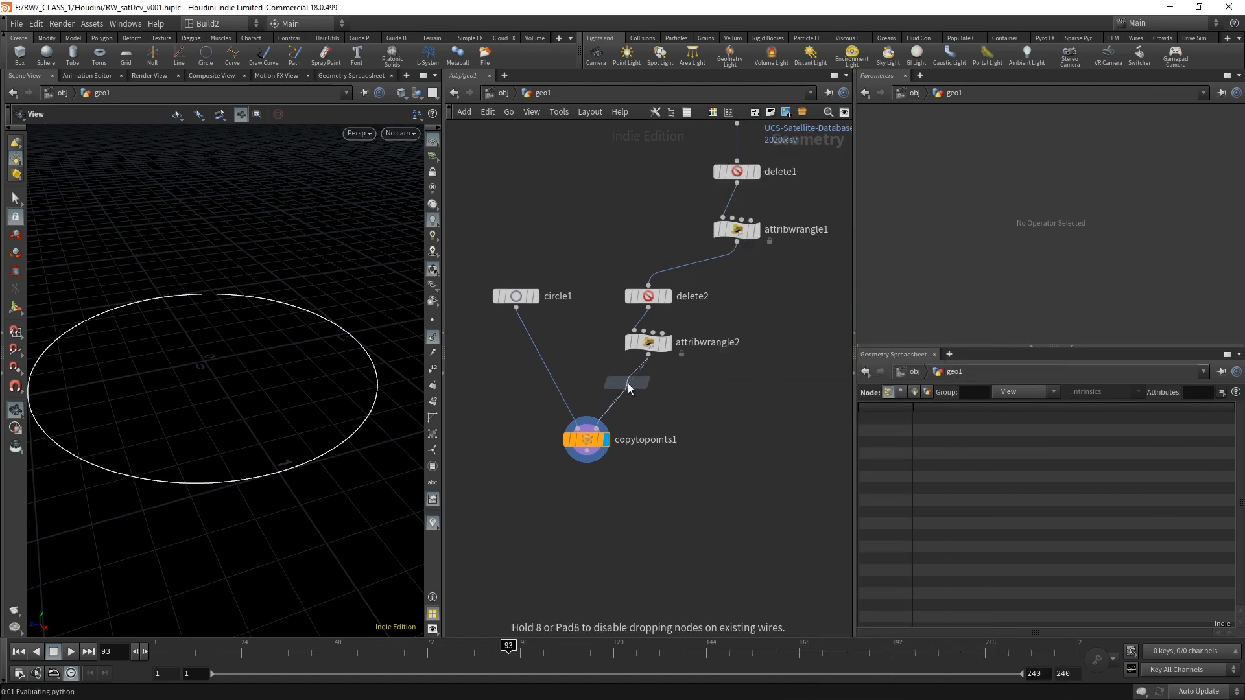
{"action": "left_click", "coordinate": [628, 383]}
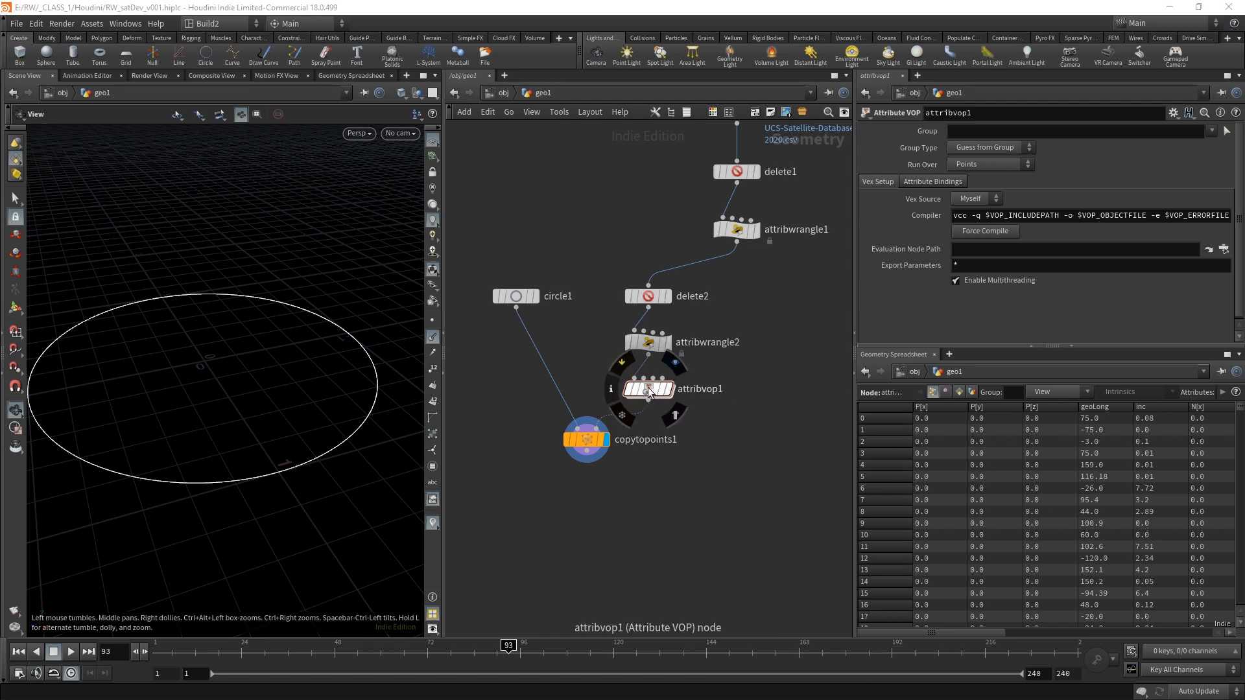
{"action": "double_click", "coordinate": [648, 388]}
{"action": "left_click_drag", "start_coordinate": [535, 334], "coordinate": [486, 251]}
{"action": "left_click_drag", "start_coordinate": [751, 252], "coordinate": [816, 251]}
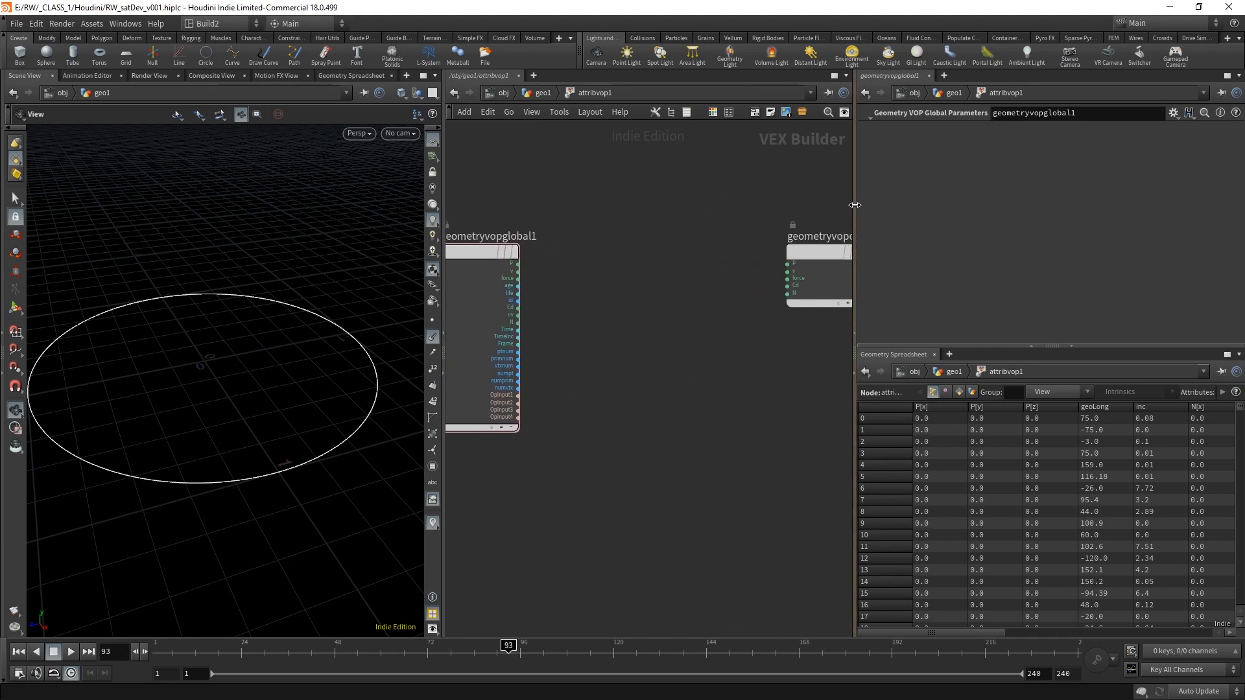
{"action": "left_click_drag", "start_coordinate": [858, 208], "coordinate": [968, 208]}
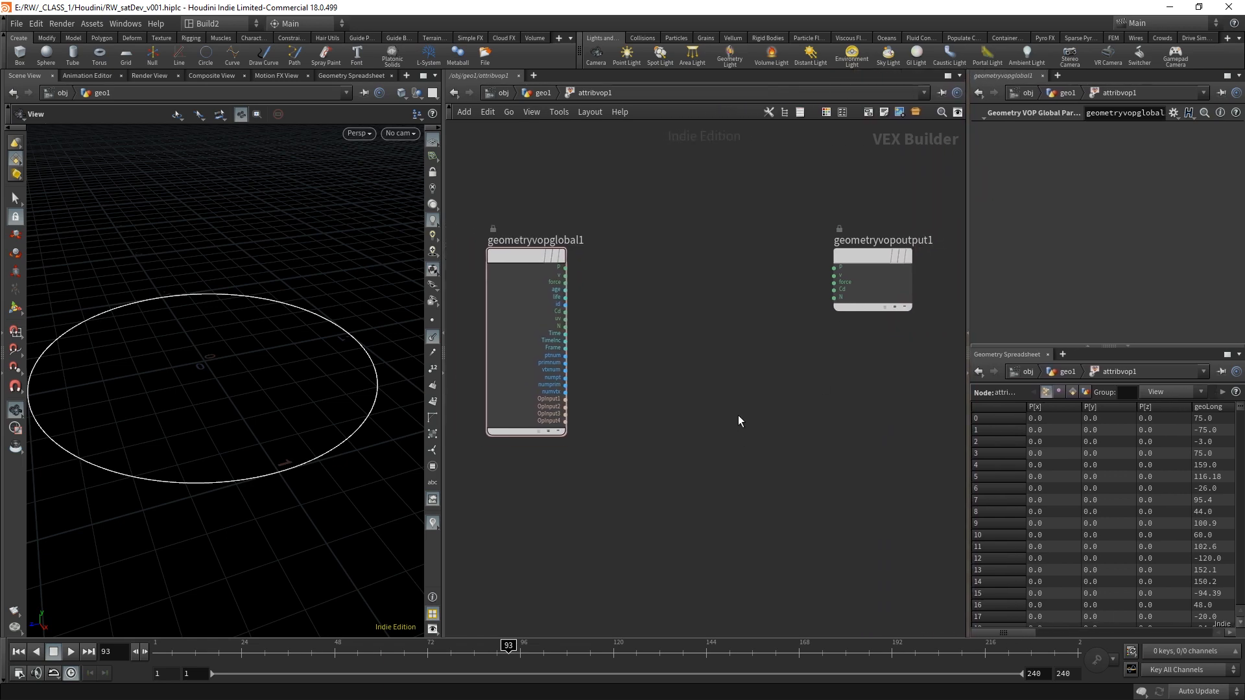
- Add a Transform Matrix node and wire the globals' N through its position input to the output node's N
{"action": "key", "text": "Tab"}
{"action": "type", "text": "tran"}
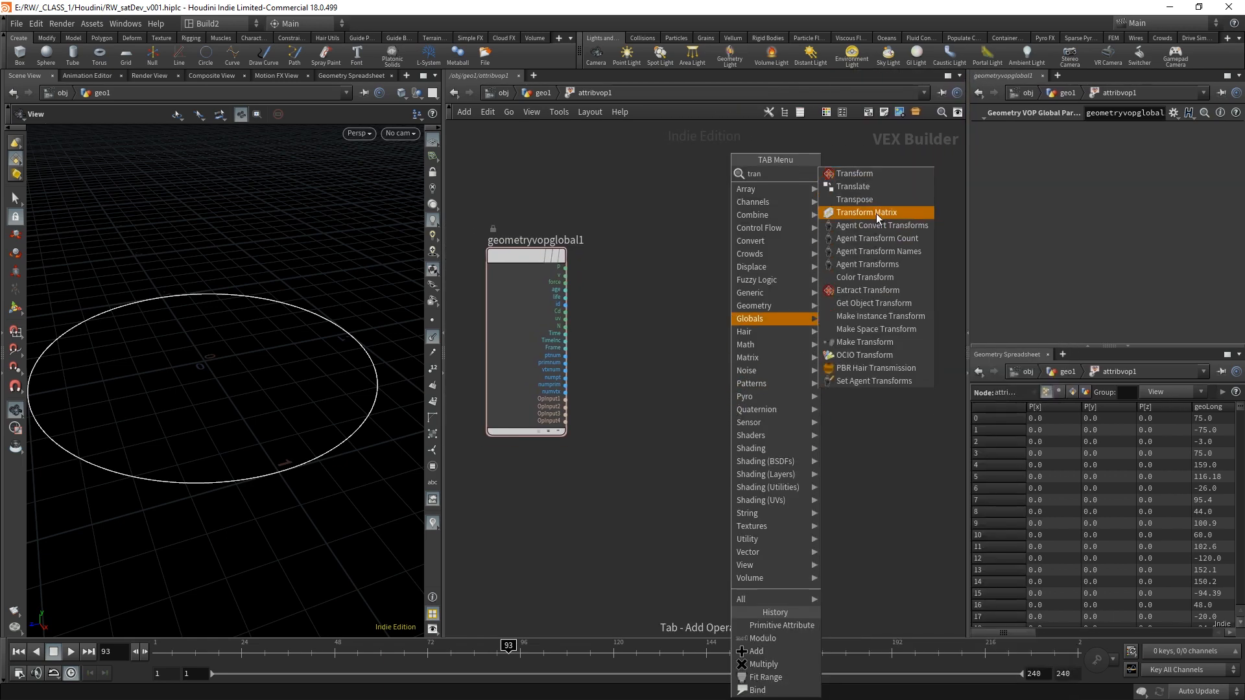
{"action": "left_click", "coordinate": [877, 213]}
{"action": "left_click", "coordinate": [702, 391]}
{"action": "left_click_drag", "start_coordinate": [772, 448], "coordinate": [679, 325]}
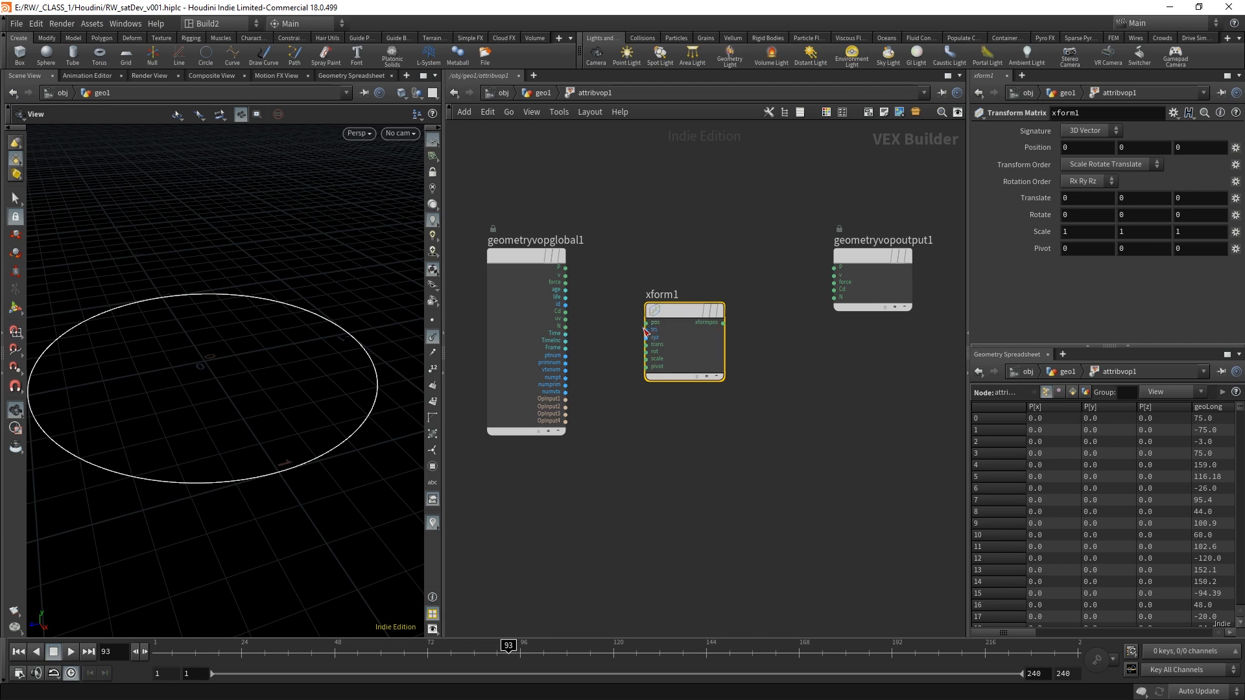
{"action": "left_click", "coordinate": [651, 413]}
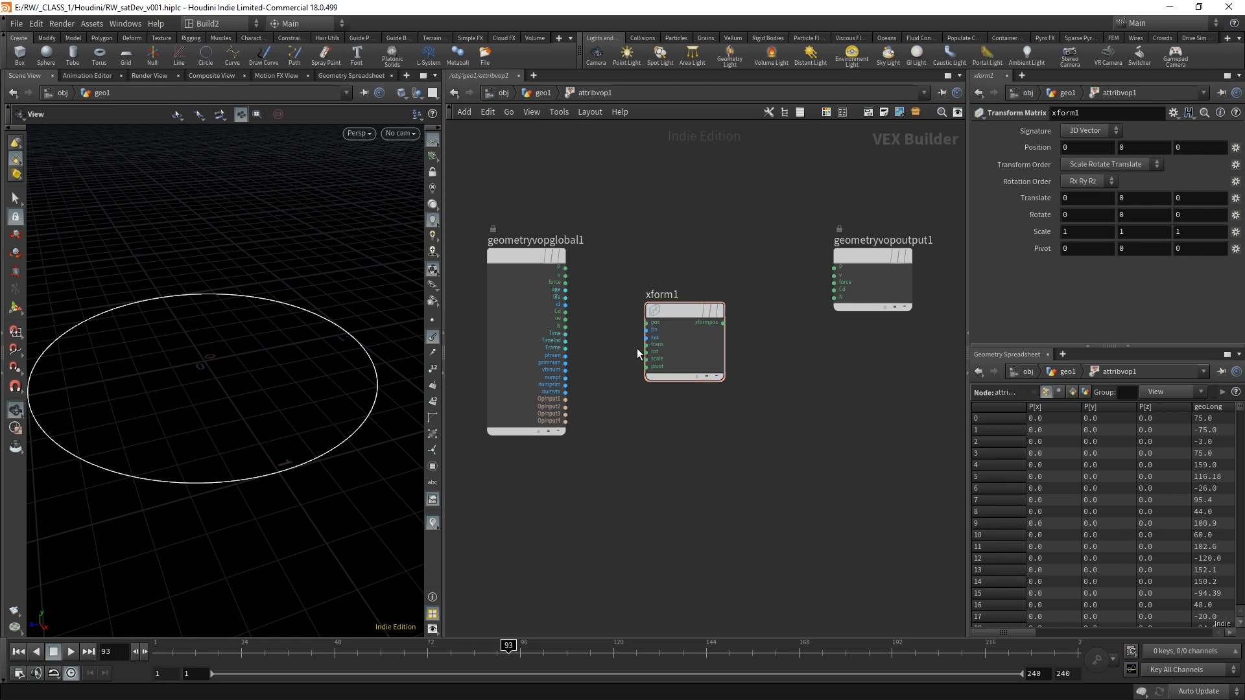
{"action": "left_click_drag", "start_coordinate": [683, 310], "coordinate": [689, 318]}
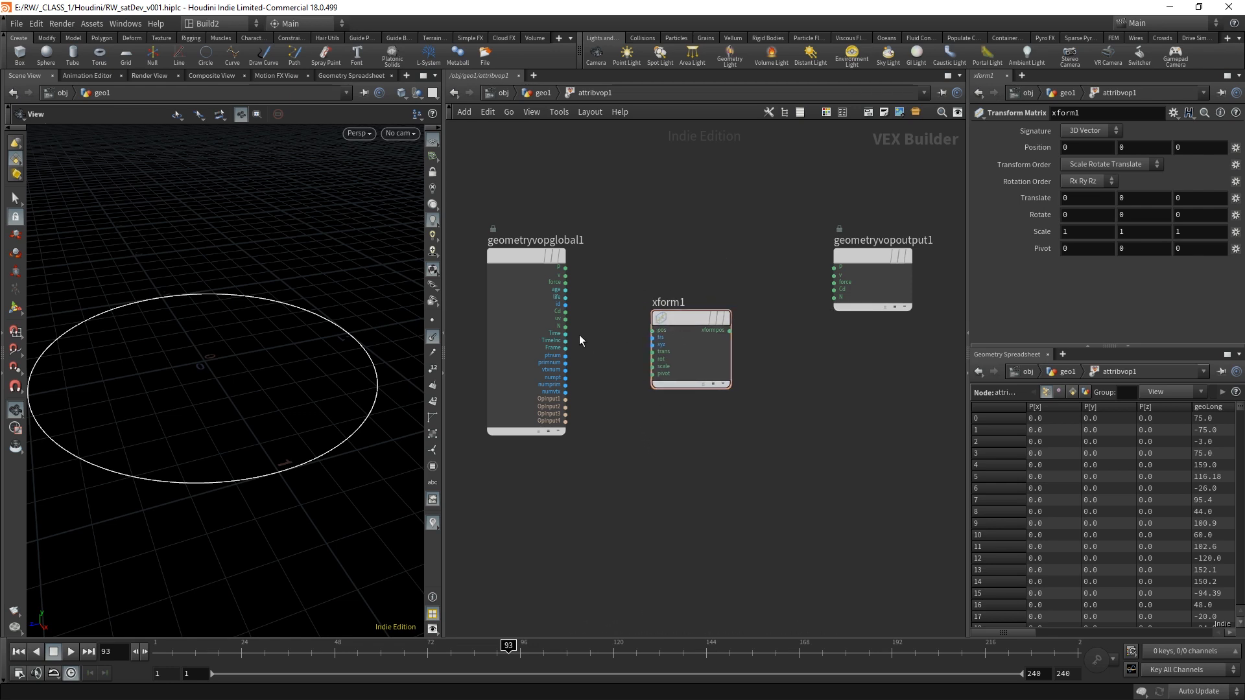
{"action": "left_click_drag", "start_coordinate": [566, 326], "coordinate": [835, 298]}
{"action": "left_click_drag", "start_coordinate": [698, 312], "coordinate": [722, 303]}
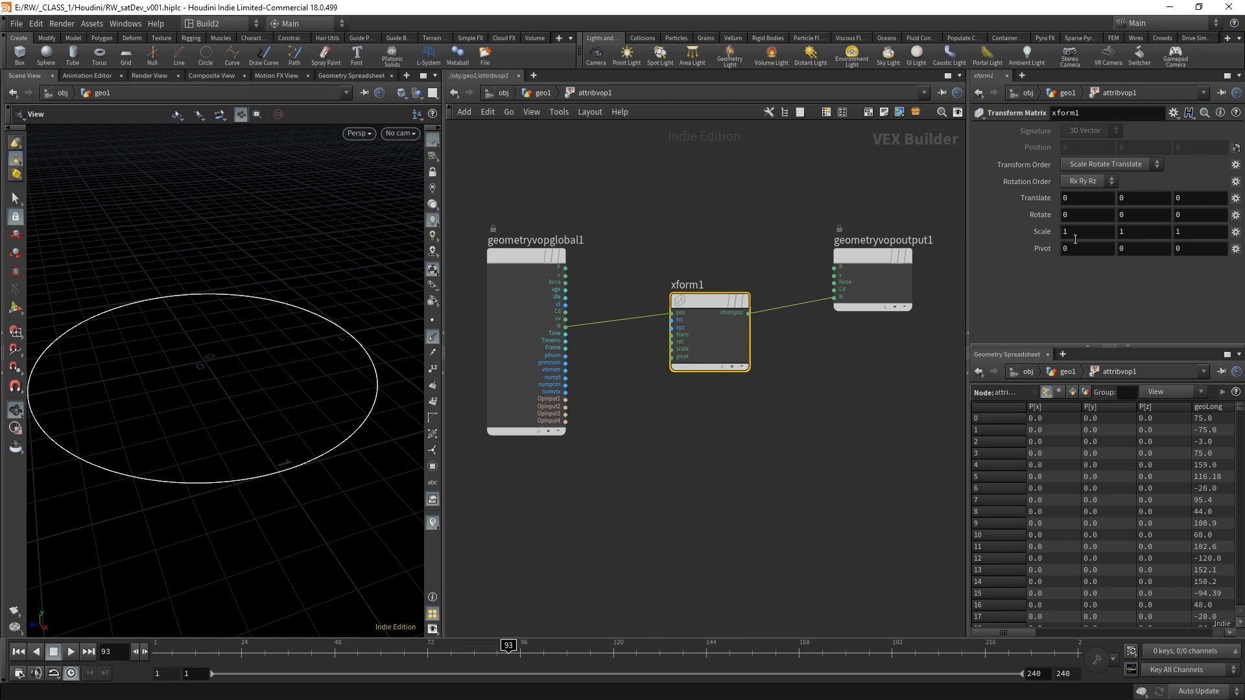
- Try a negative X rotation on the Transform Matrix, reset it to 0, and shift the node closer to the output
{"action": "middle_click_drag", "start_coordinate": [1076, 214], "coordinate": [969, 207]}
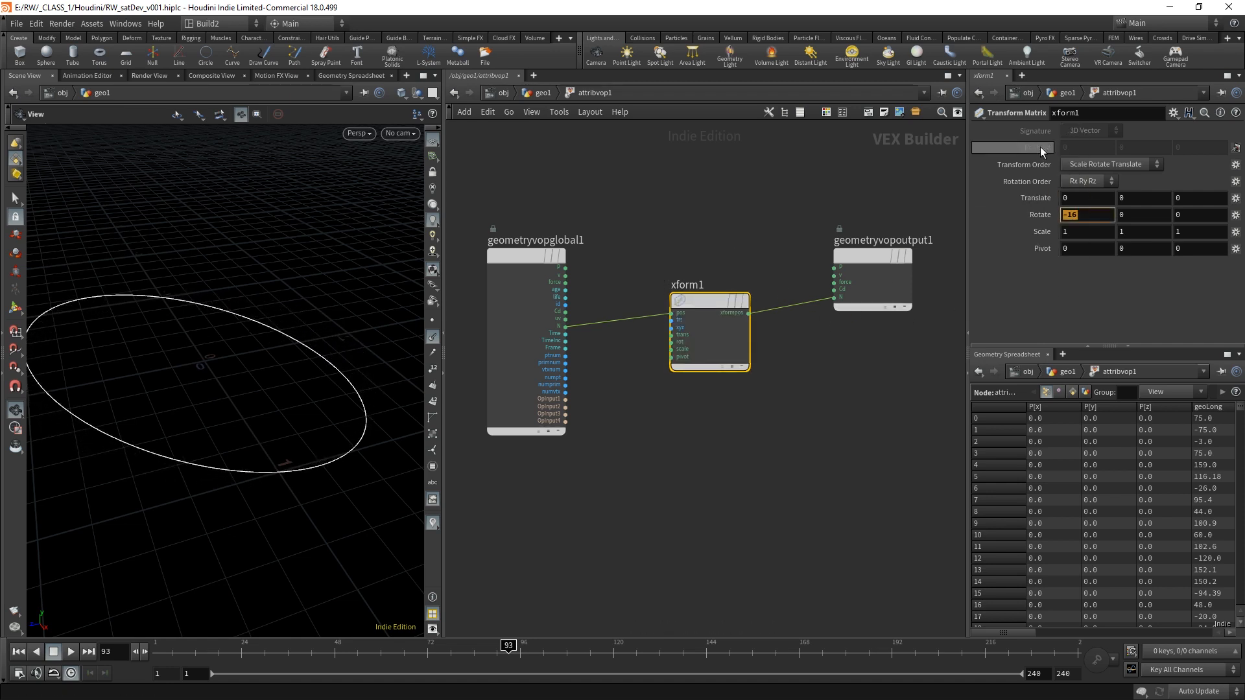
{"action": "type", "text": "0"}
{"action": "key", "text": "Return"}
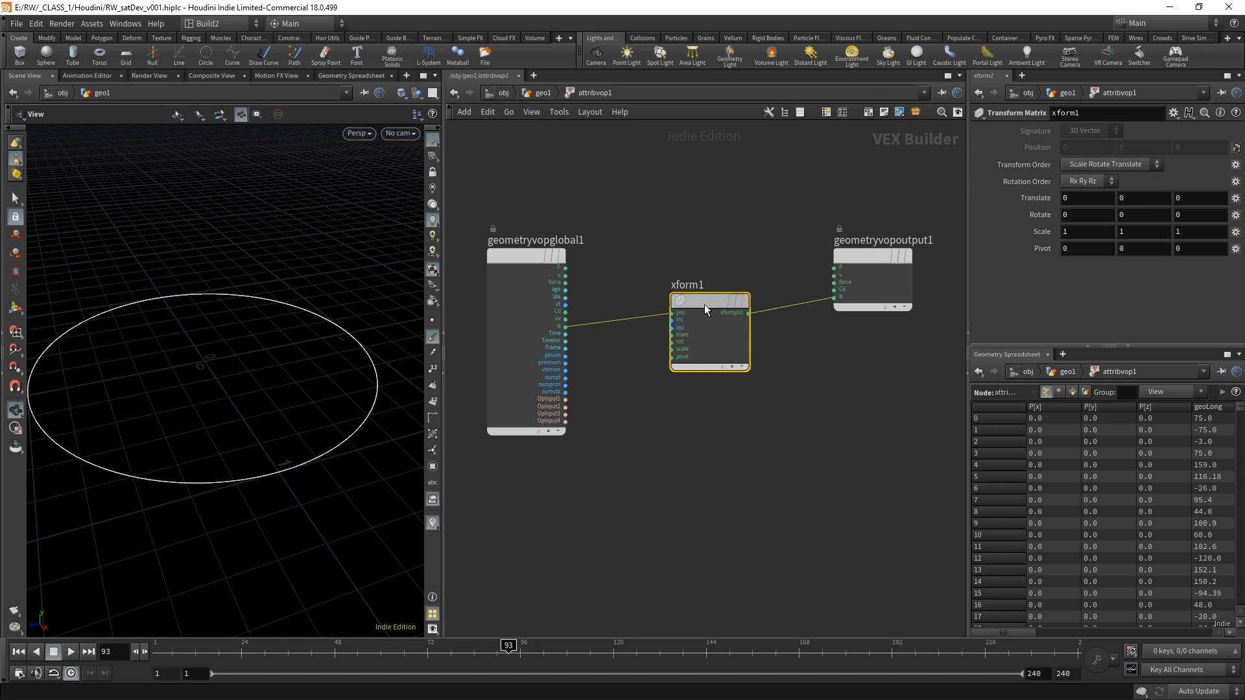
{"action": "left_click_drag", "start_coordinate": [704, 304], "coordinate": [732, 313]}
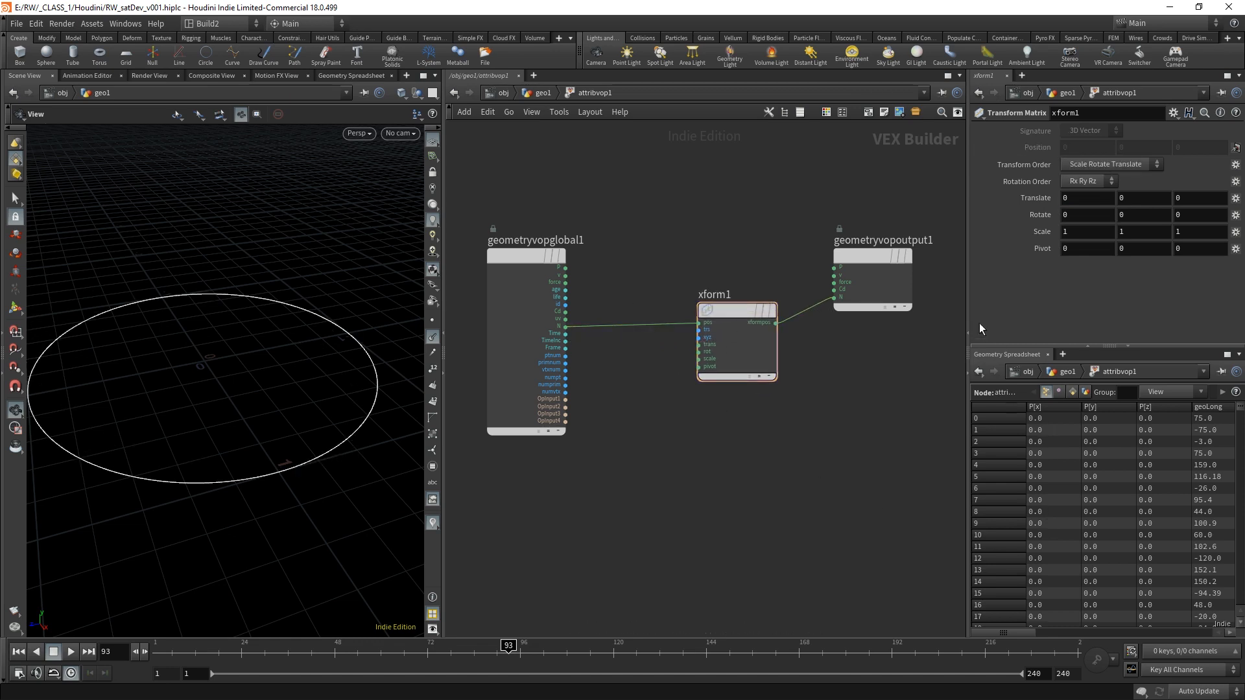
- Narrow the network pane and examine the Inclination definition in the UCS Satellite Database user's manual in the browser
{"action": "left_click_drag", "start_coordinate": [968, 311], "coordinate": [855, 311]}
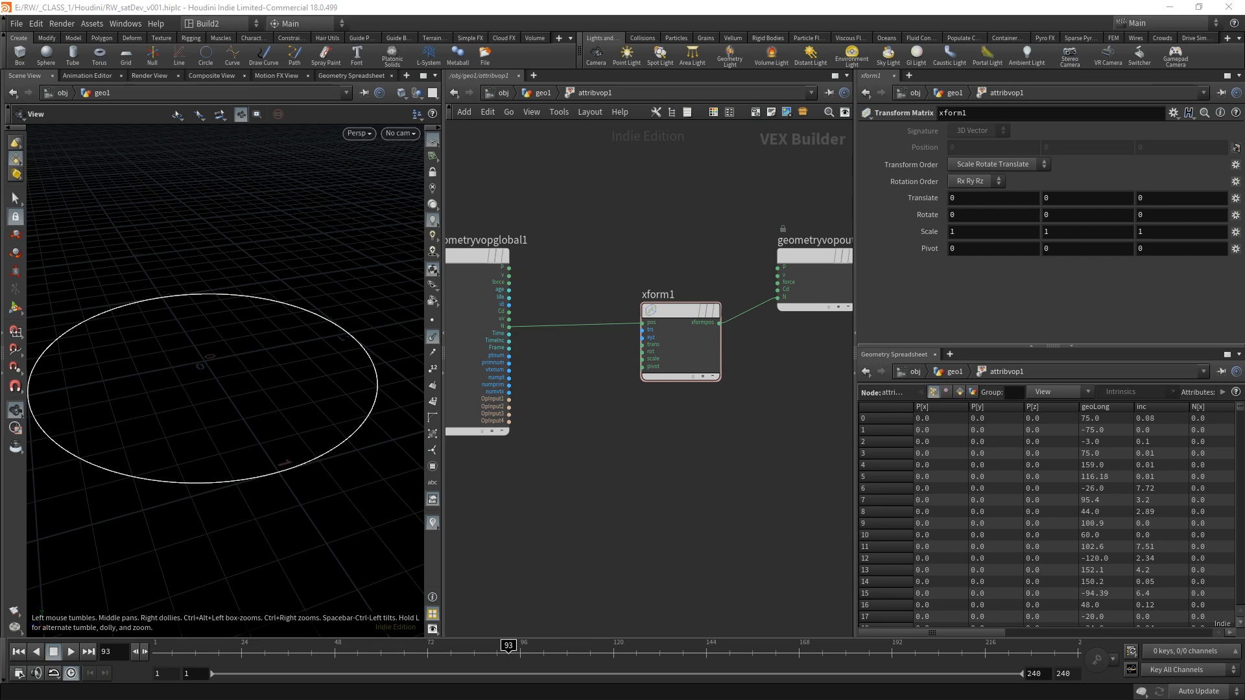
{"action": "left_click_drag", "start_coordinate": [0, 250], "coordinate": [536, 62]}
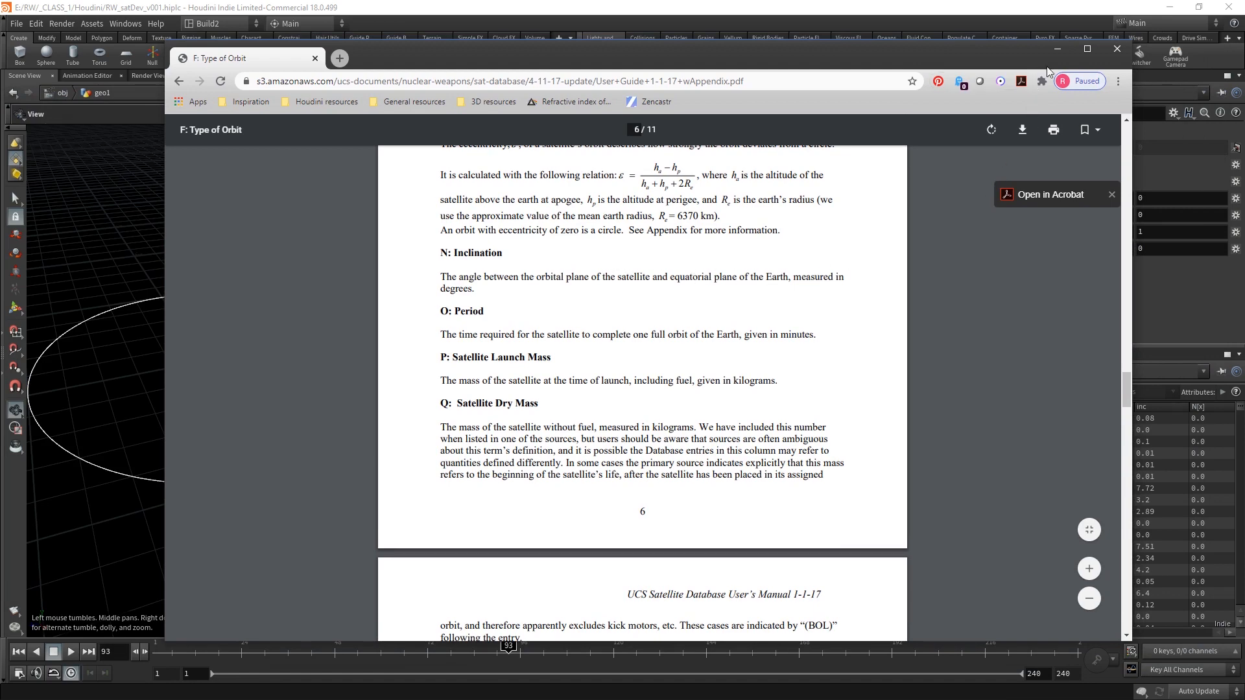
{"action": "left_click", "coordinate": [1057, 50]}
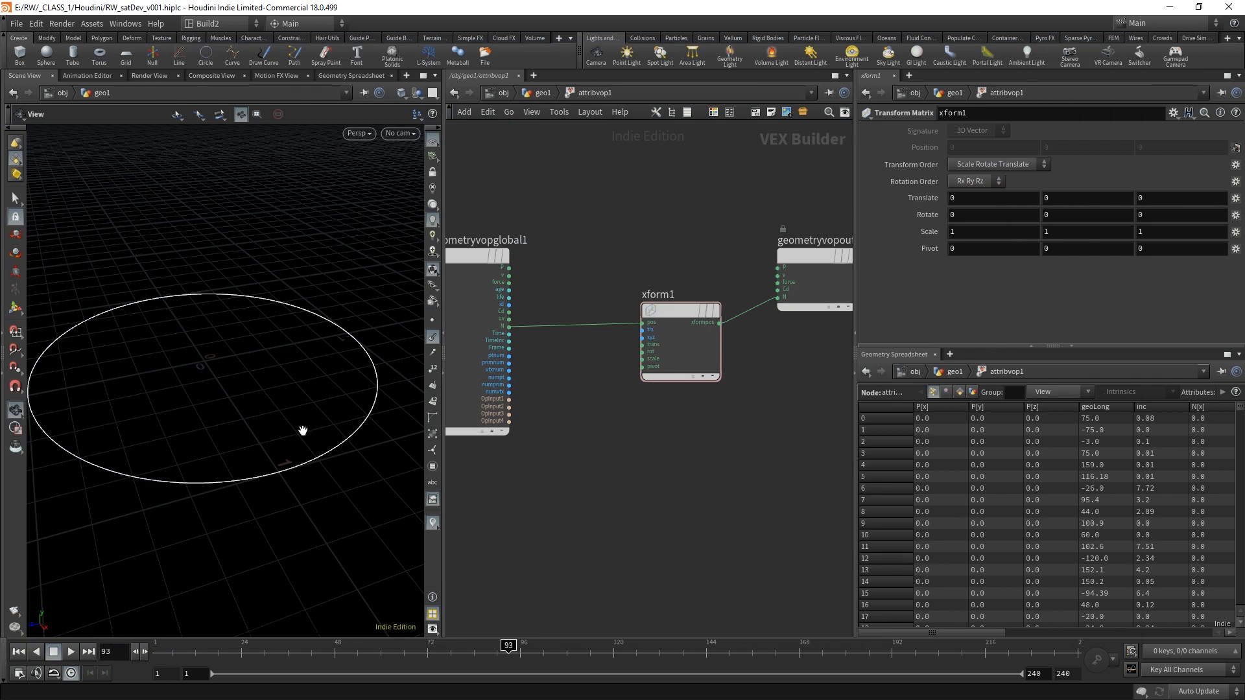
- Add a Bind node below the globals node and set its Name to inc
{"action": "mouse_move", "coordinate": [603, 493]}
{"action": "middle_mouse_down"}
{"action": "mouse_move", "coordinate": [662, 495]}
{"action": "mouse_move", "coordinate": [611, 492]}
{"action": "middle_mouse_up"}
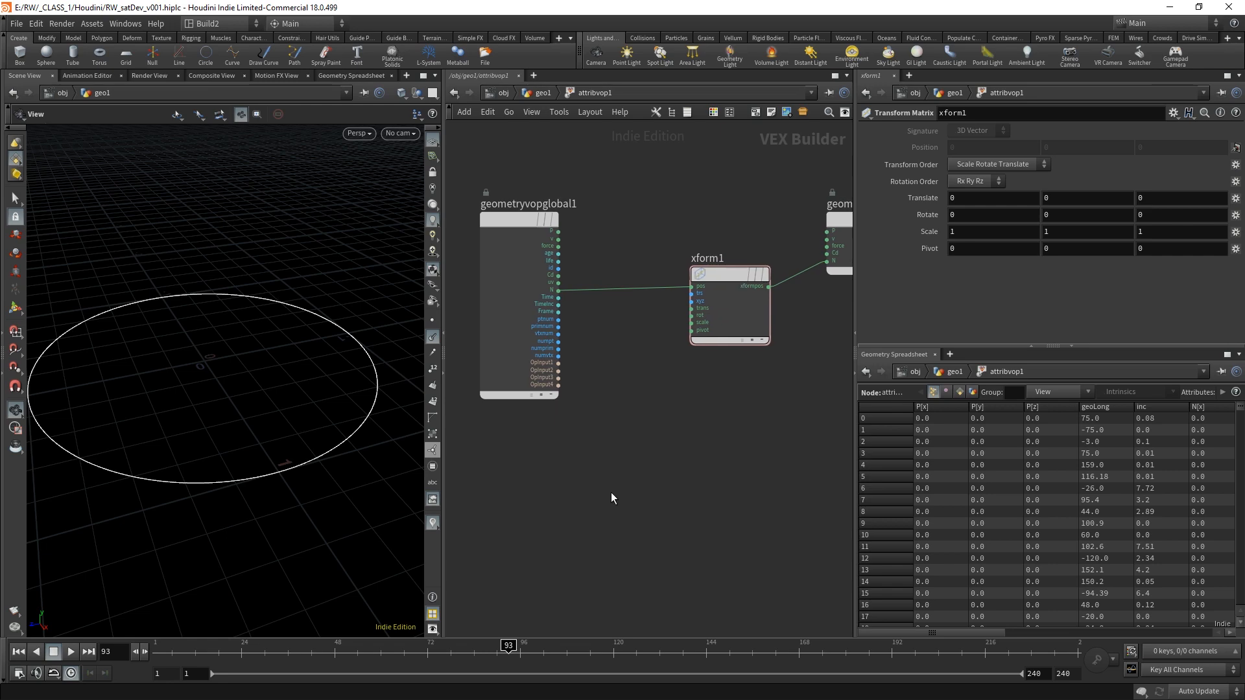
{"action": "key", "text": "Tab"}
{"action": "type", "text": "bin"}
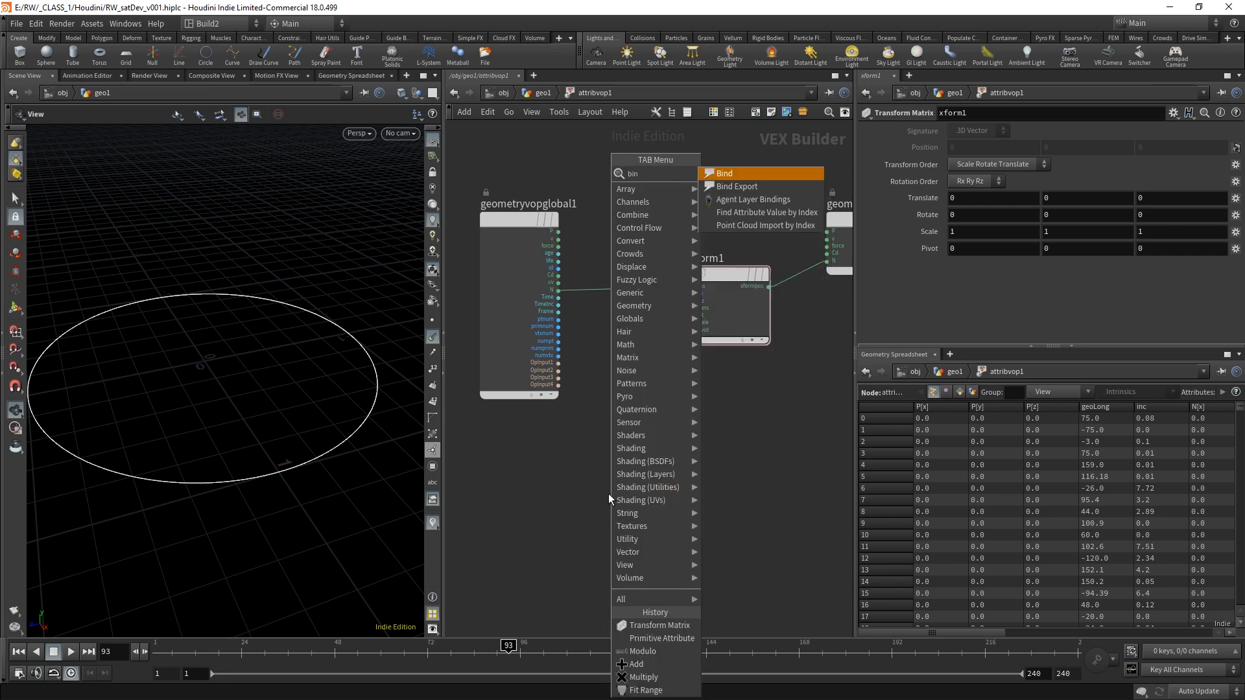
{"action": "left_click", "coordinate": [739, 176]}
{"action": "left_click", "coordinate": [534, 485]}
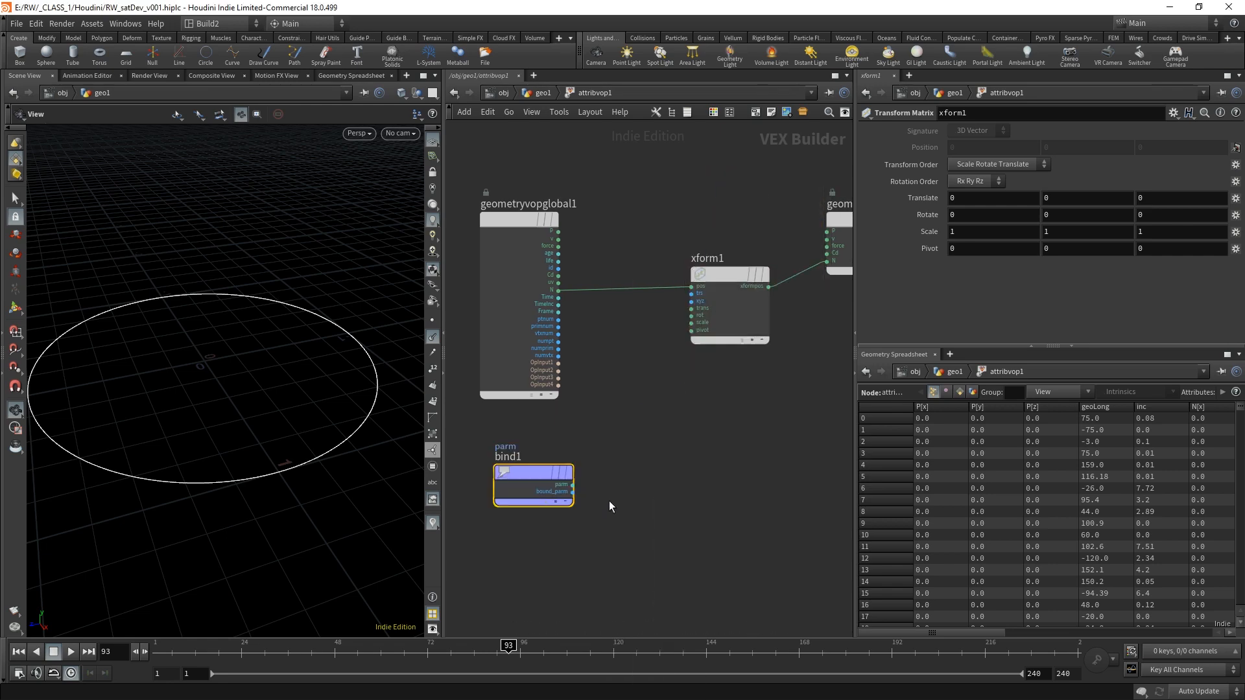
{"action": "left_click_drag", "start_coordinate": [672, 542], "coordinate": [468, 440]}
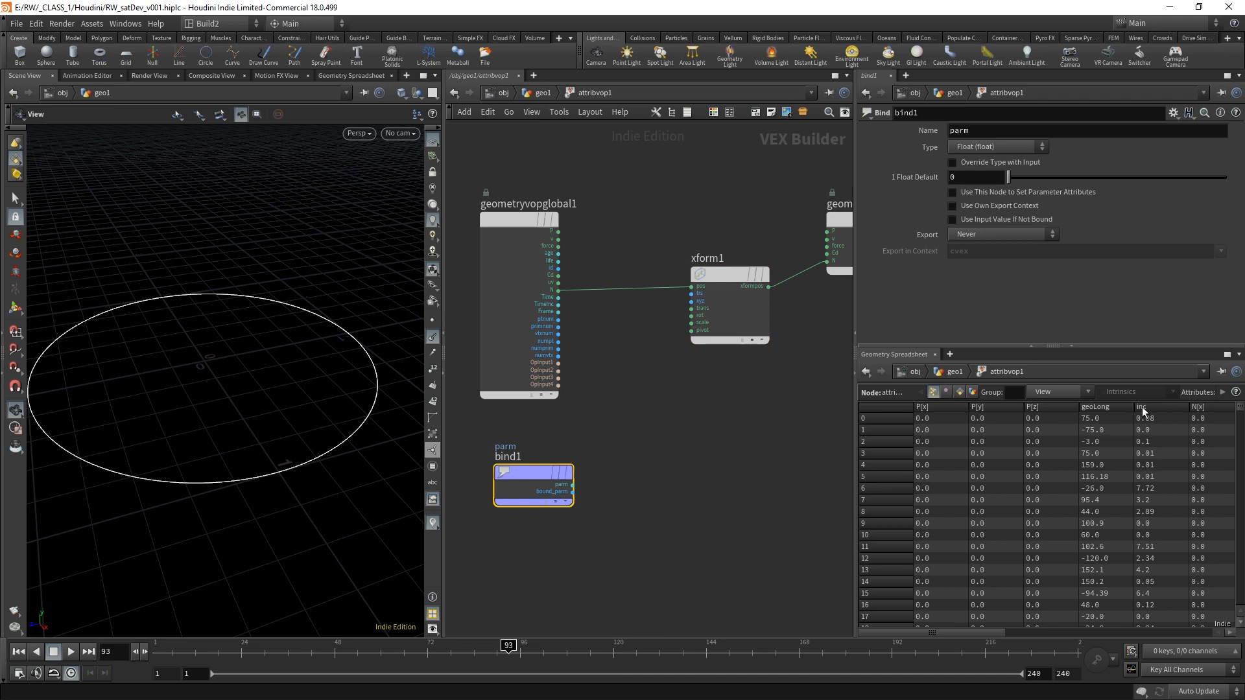
{"action": "left_click", "coordinate": [1000, 131]}
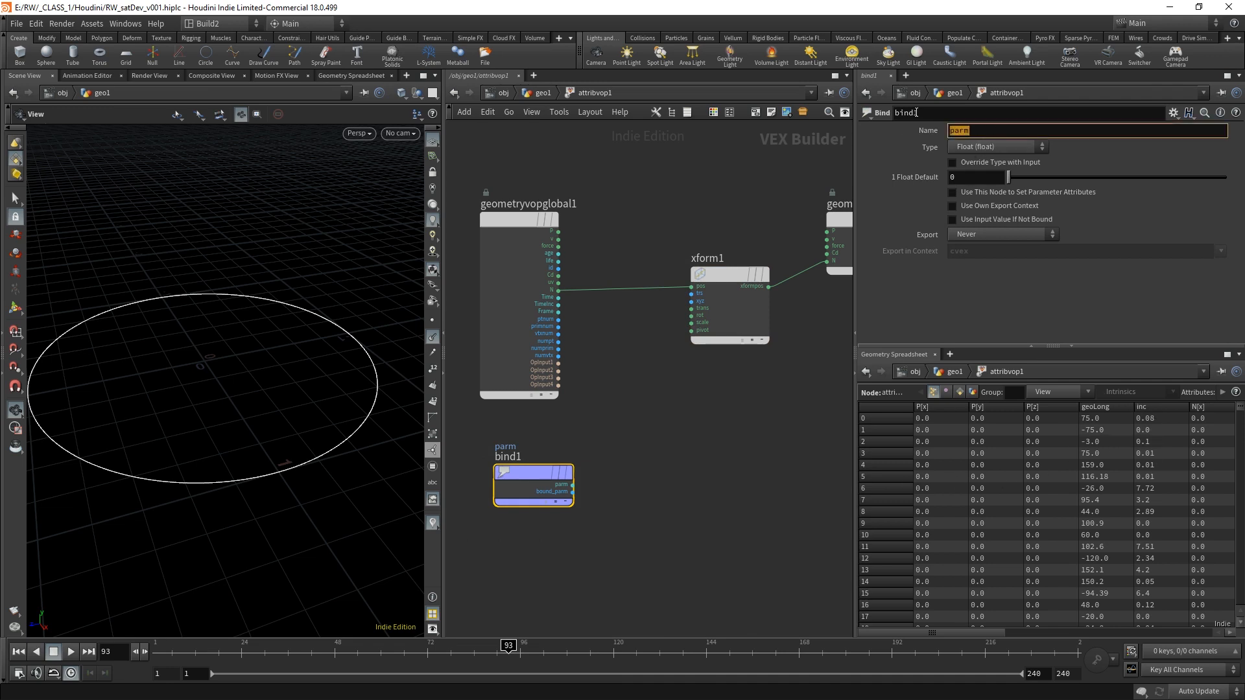
{"action": "type", "text": "inc"}
{"action": "key", "text": "Return"}
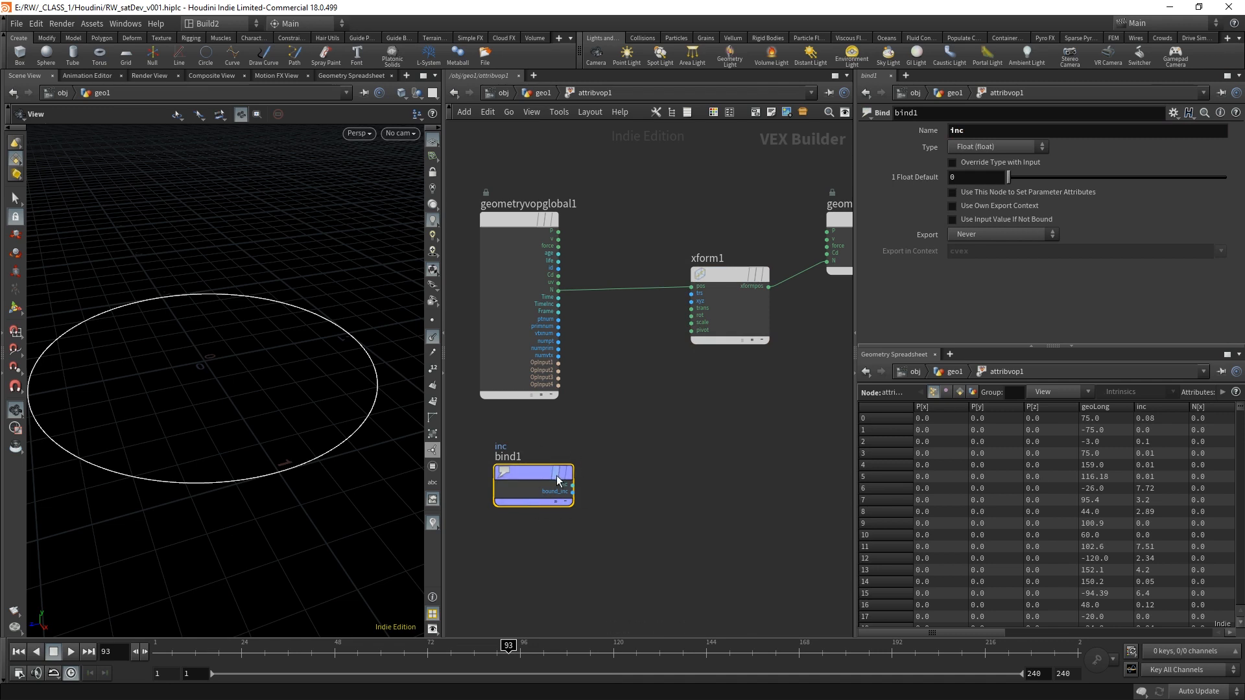
- Reposition the Transform Matrix slightly, add a Float to Vector node beside the inc Bind, and select the Transform Matrix
{"action": "left_click", "coordinate": [635, 445]}
{"action": "middle_click_drag", "start_coordinate": [651, 432], "coordinate": [604, 442]}
{"action": "left_click_drag", "start_coordinate": [681, 288], "coordinate": [693, 293]}
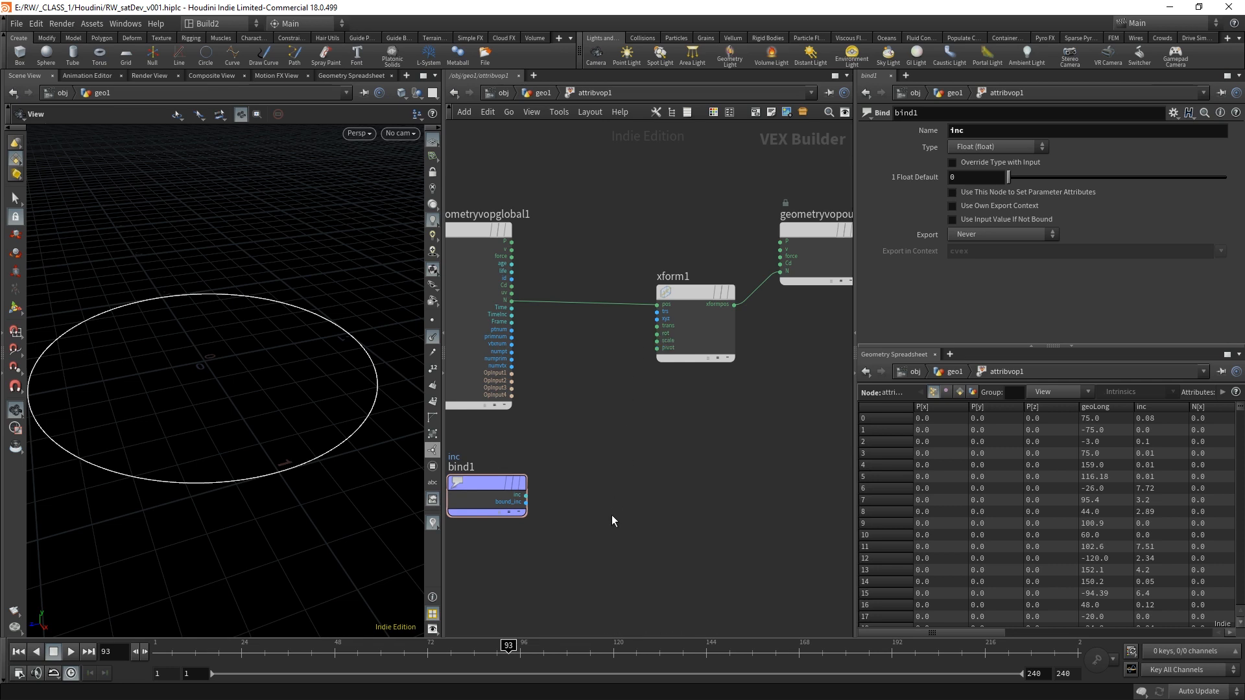
{"action": "left_click", "coordinate": [501, 481]}
{"action": "left_click", "coordinate": [630, 476]}
{"action": "middle_click_drag", "start_coordinate": [629, 476], "coordinate": [658, 459]}
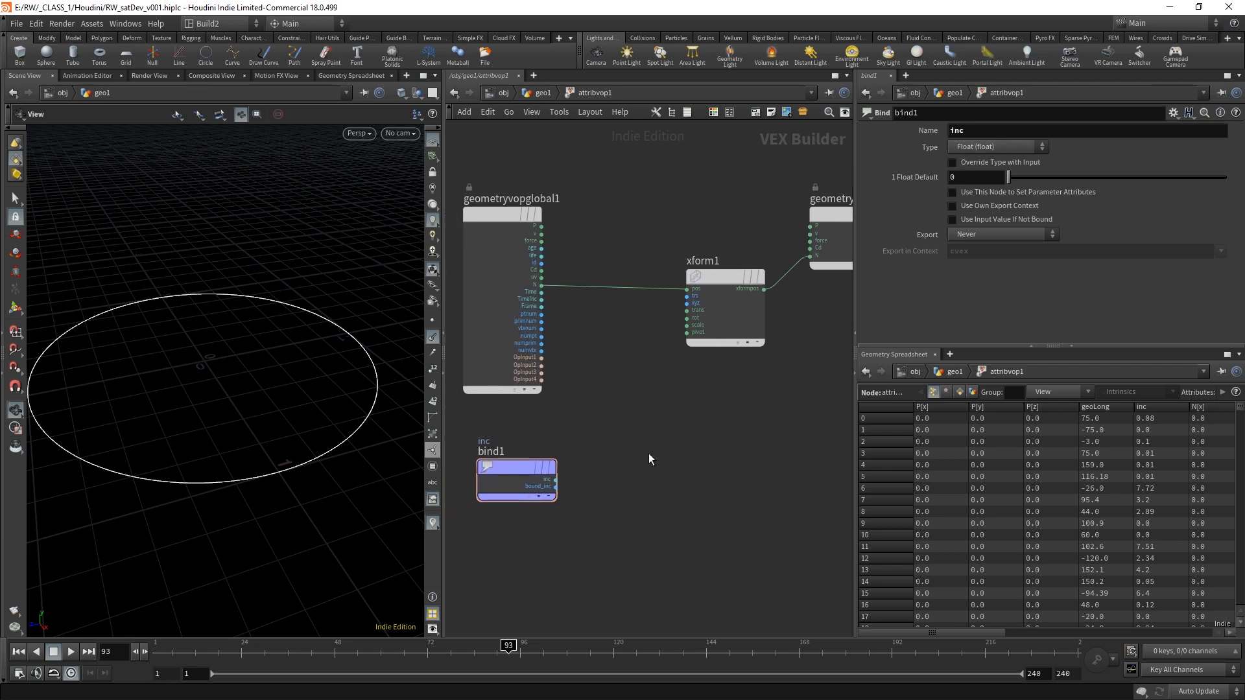
{"action": "key", "text": "Tab"}
{"action": "type", "text": "fl"}
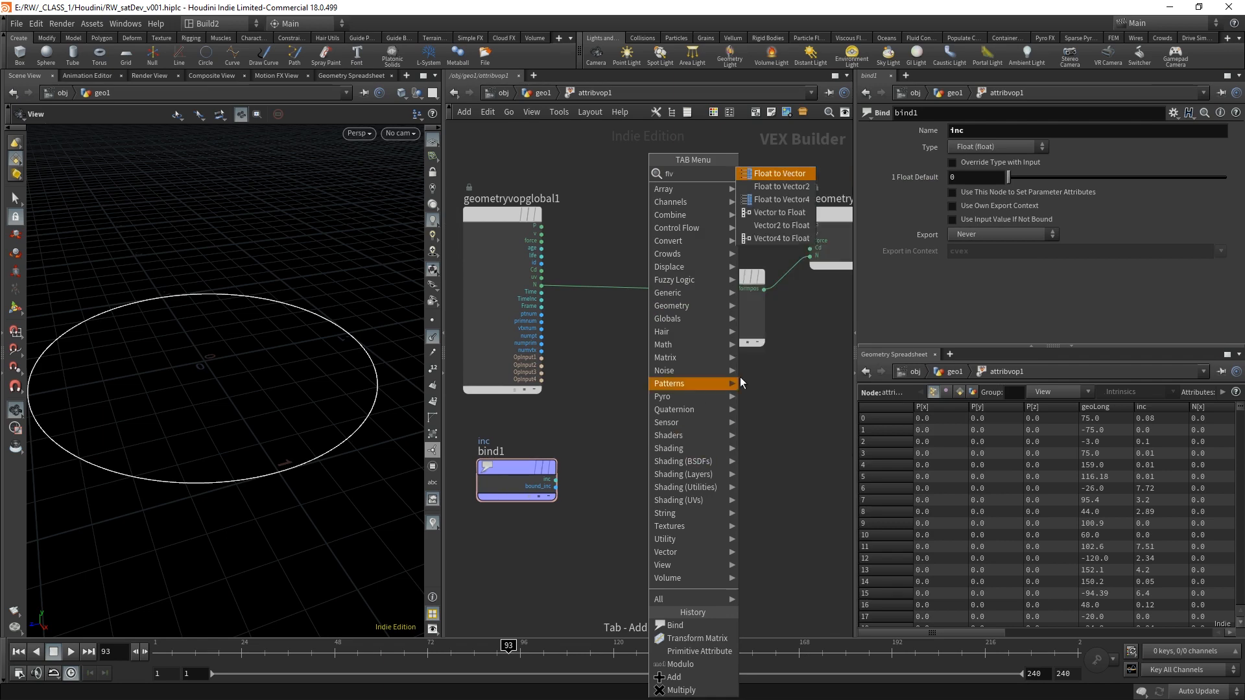
{"action": "left_click", "coordinate": [779, 174]}
{"action": "left_click", "coordinate": [646, 462]}
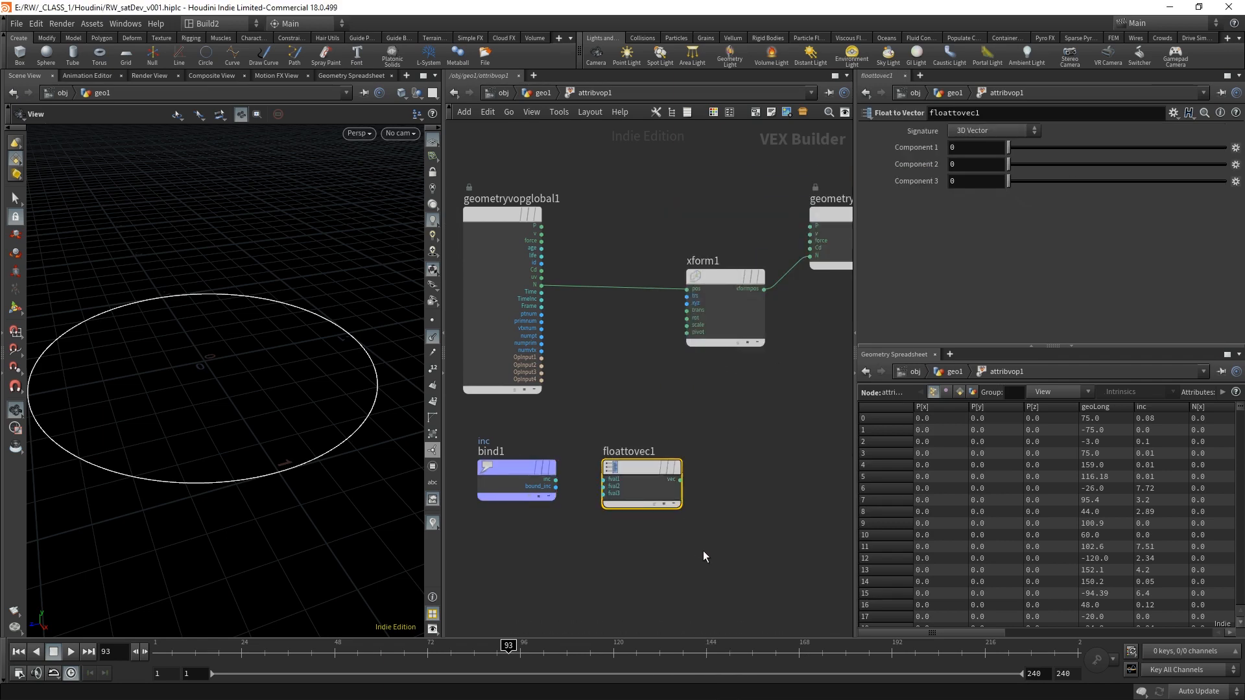
{"action": "left_click_drag", "start_coordinate": [635, 468], "coordinate": [625, 469]}
{"action": "left_click_drag", "start_coordinate": [779, 384], "coordinate": [687, 301]}
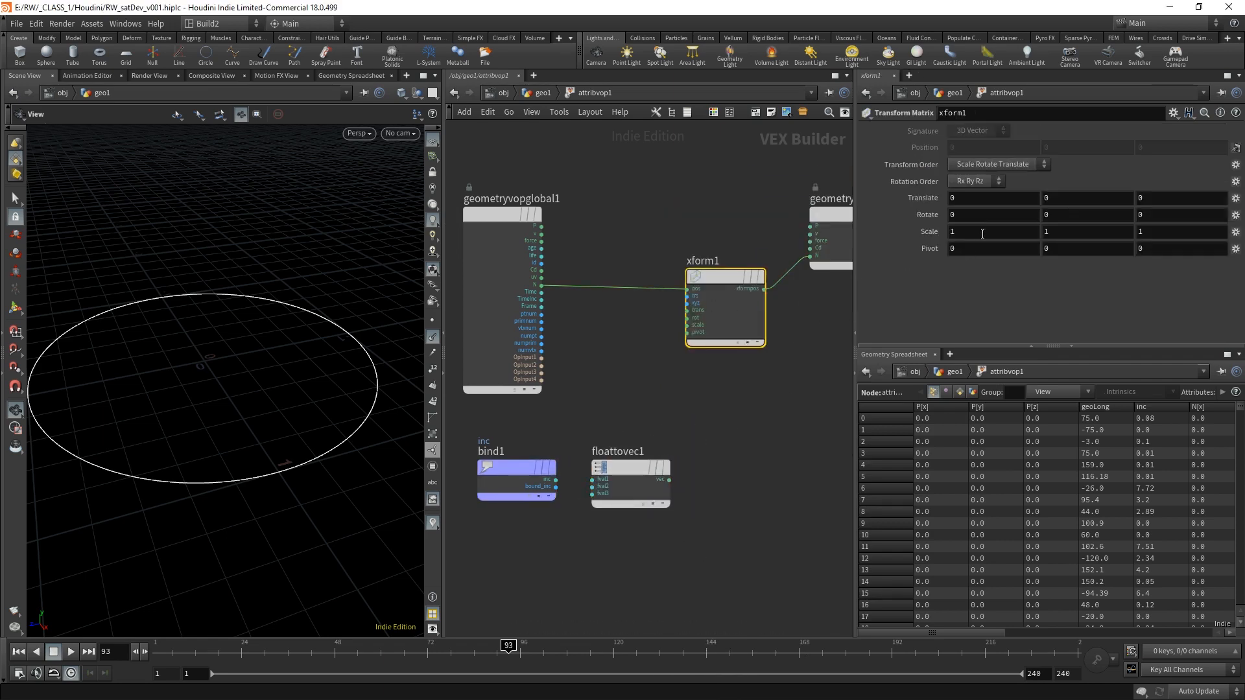
- Try an X rotation of 16 on the Transform Matrix and reset it to 0
{"action": "middle_click_drag", "start_coordinate": [965, 215], "coordinate": [1061, 190]}
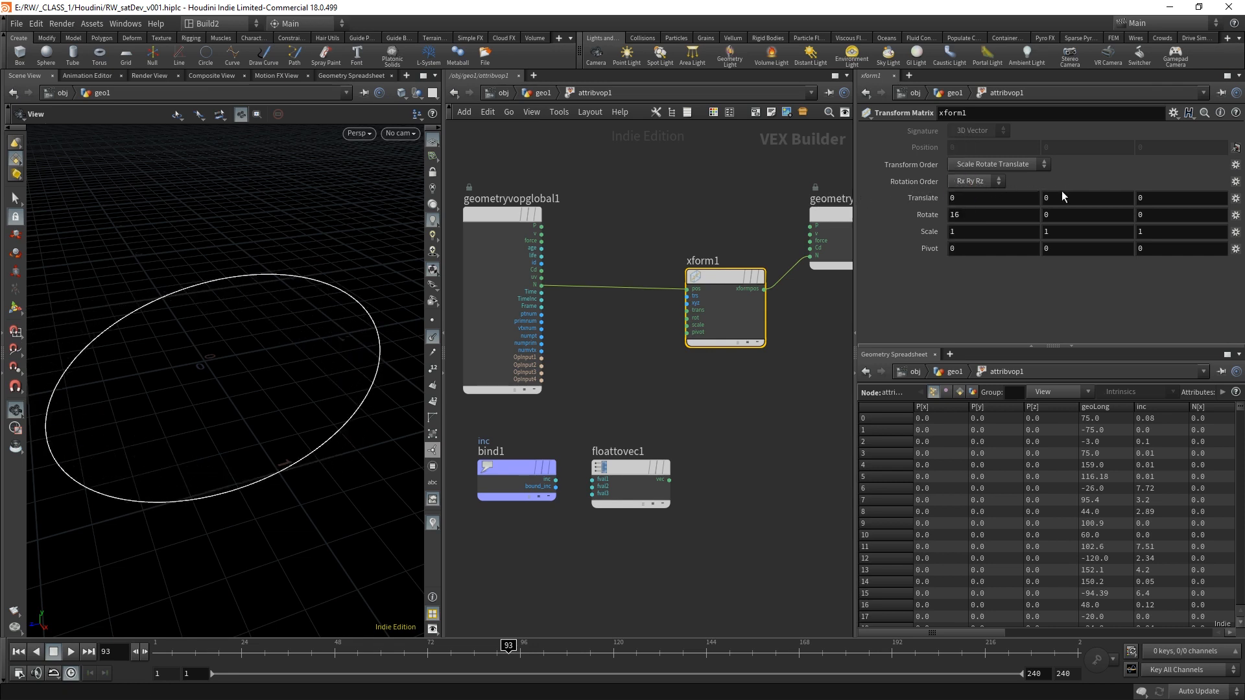
{"action": "left_click_drag", "start_coordinate": [984, 215], "coordinate": [936, 151]}
{"action": "type", "text": "0"}
{"action": "key", "text": "Return"}
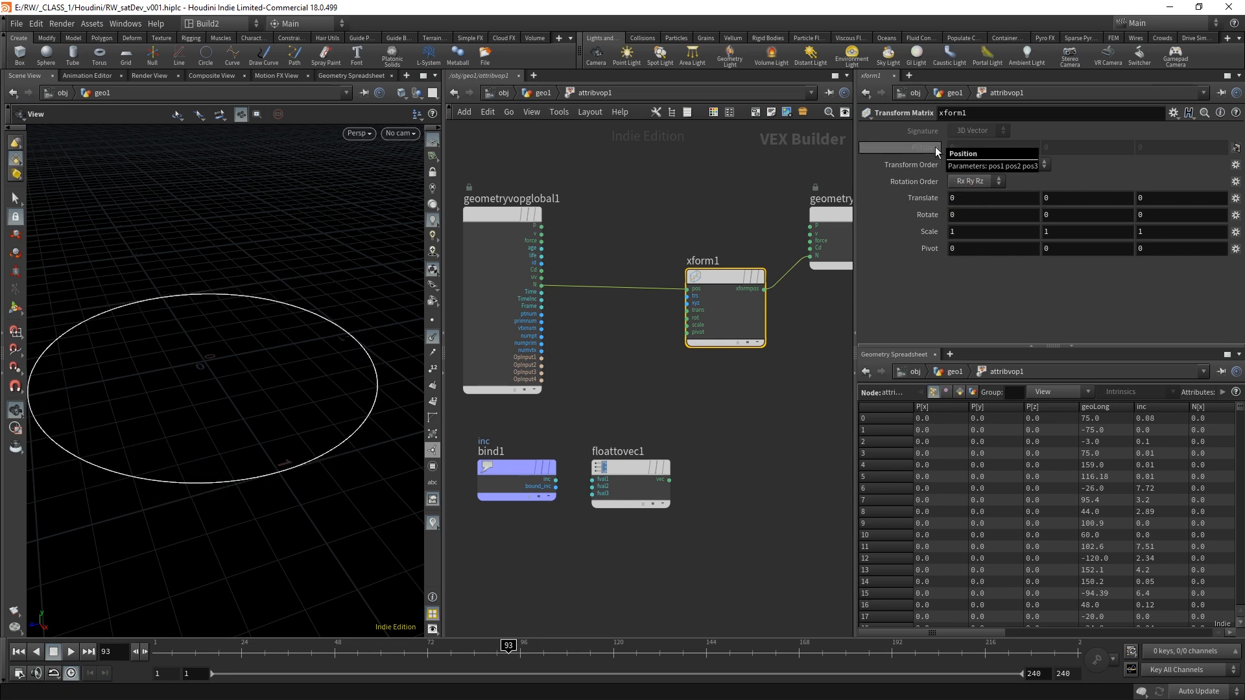
- Wire the inc Bind into Float to Vector's first component, feed the vector into the Transform Matrix's rotation, and reposition the Bind and Float to Vector nodes
{"action": "left_click", "coordinate": [556, 481]}
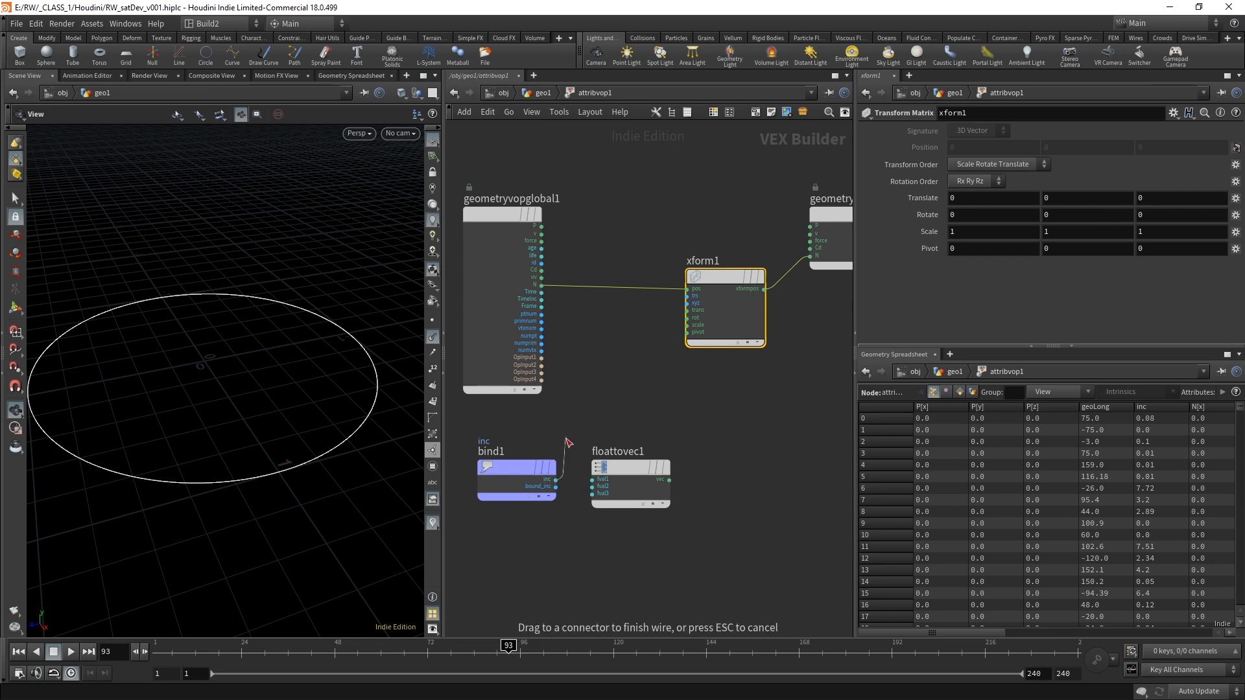
{"action": "left_click", "coordinate": [592, 481]}
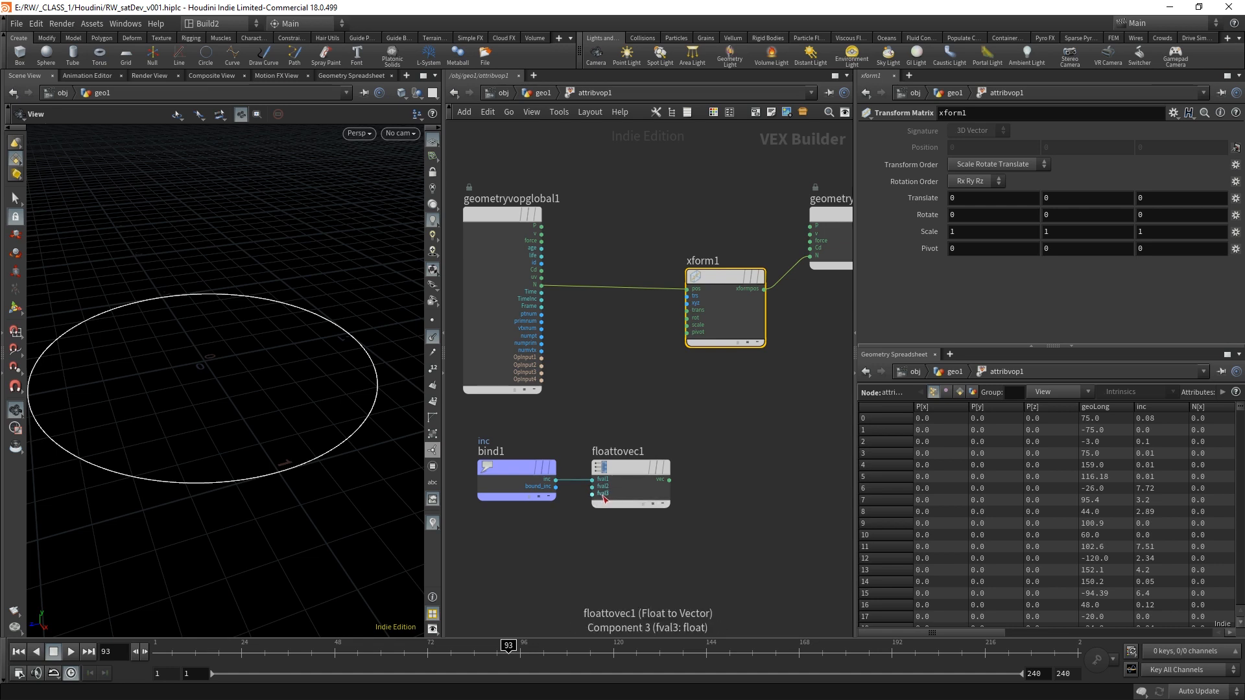
{"action": "left_click", "coordinate": [670, 480]}
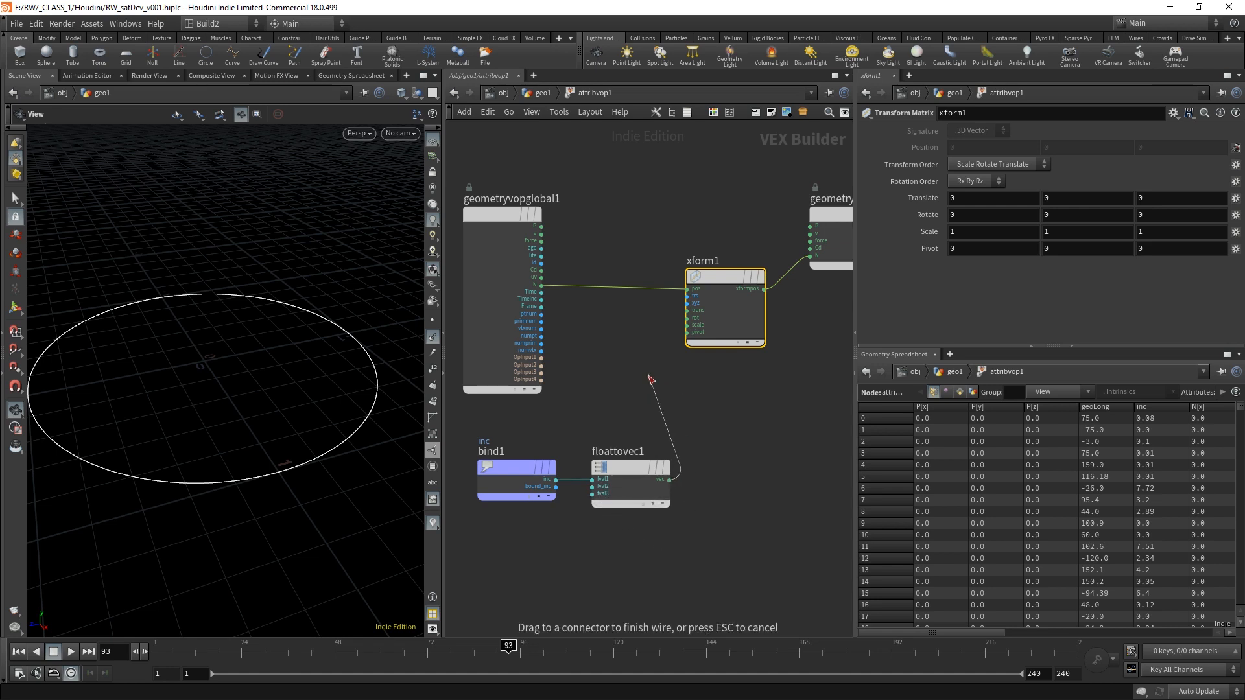
{"action": "left_click", "coordinate": [687, 317]}
{"action": "mouse_move", "coordinate": [147, 356]}
{"action": "left_mouse_down"}
{"action": "mouse_move", "coordinate": [236, 339]}
{"action": "mouse_move", "coordinate": [153, 330]}
{"action": "mouse_move", "coordinate": [159, 358]}
{"action": "mouse_move", "coordinate": [162, 324]}
{"action": "mouse_move", "coordinate": [84, 318]}
{"action": "mouse_move", "coordinate": [110, 311]}
{"action": "mouse_move", "coordinate": [157, 351]}
{"action": "left_mouse_up"}
{"action": "left_click_drag", "start_coordinate": [737, 523], "coordinate": [467, 445]}
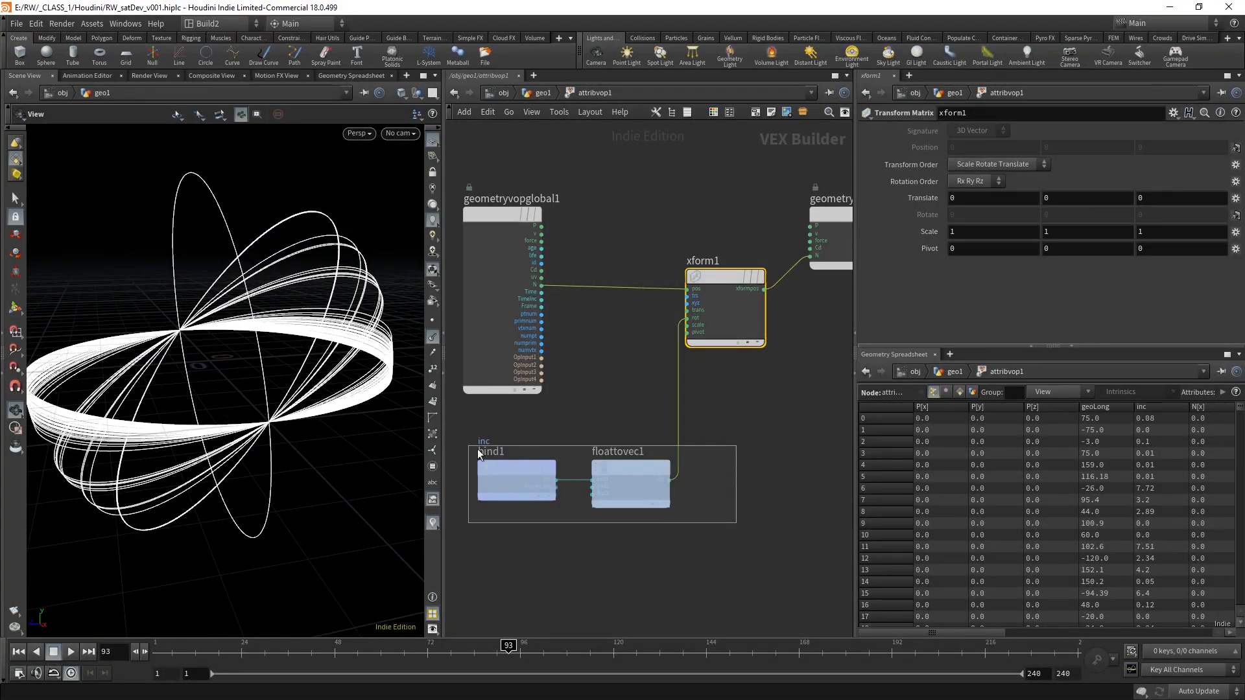
{"action": "left_click_drag", "start_coordinate": [622, 469], "coordinate": [607, 471]}
{"action": "left_click", "coordinate": [640, 389]}
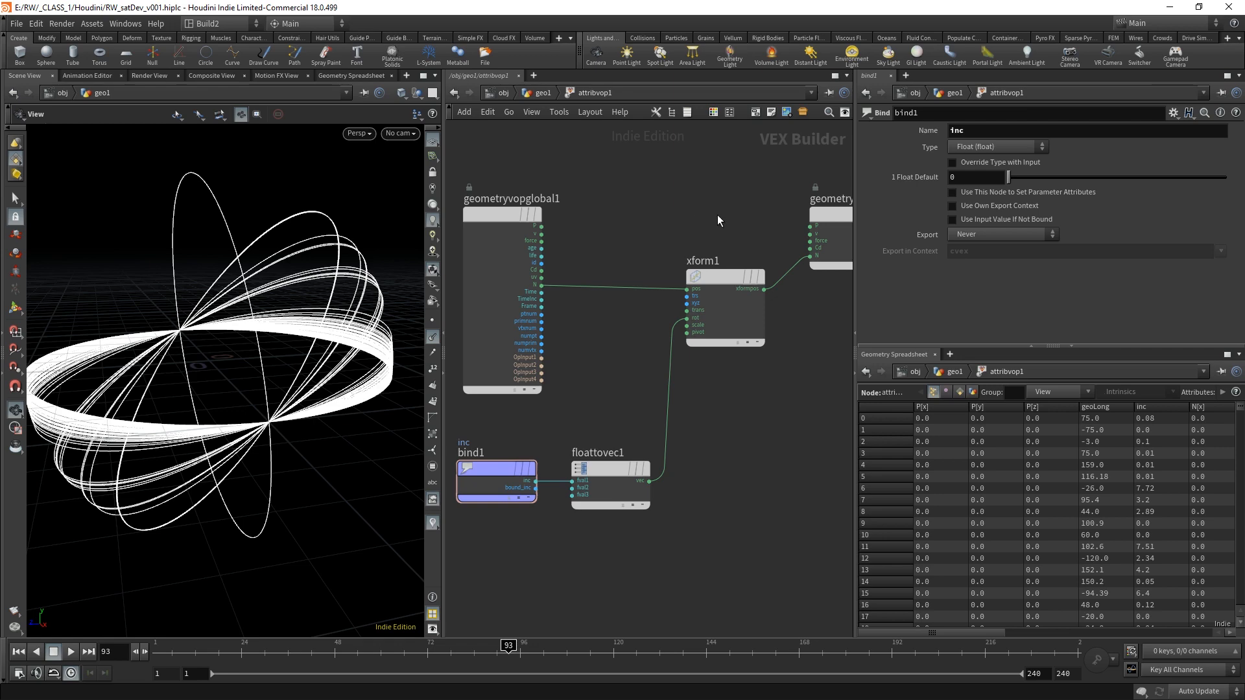
- Return to the geo1 network, examine the tilted orbits from several angles, and select the Copy to Points node
{"action": "middle_click_drag", "start_coordinate": [717, 215], "coordinate": [692, 220]}
{"action": "left_click", "coordinate": [544, 93]}
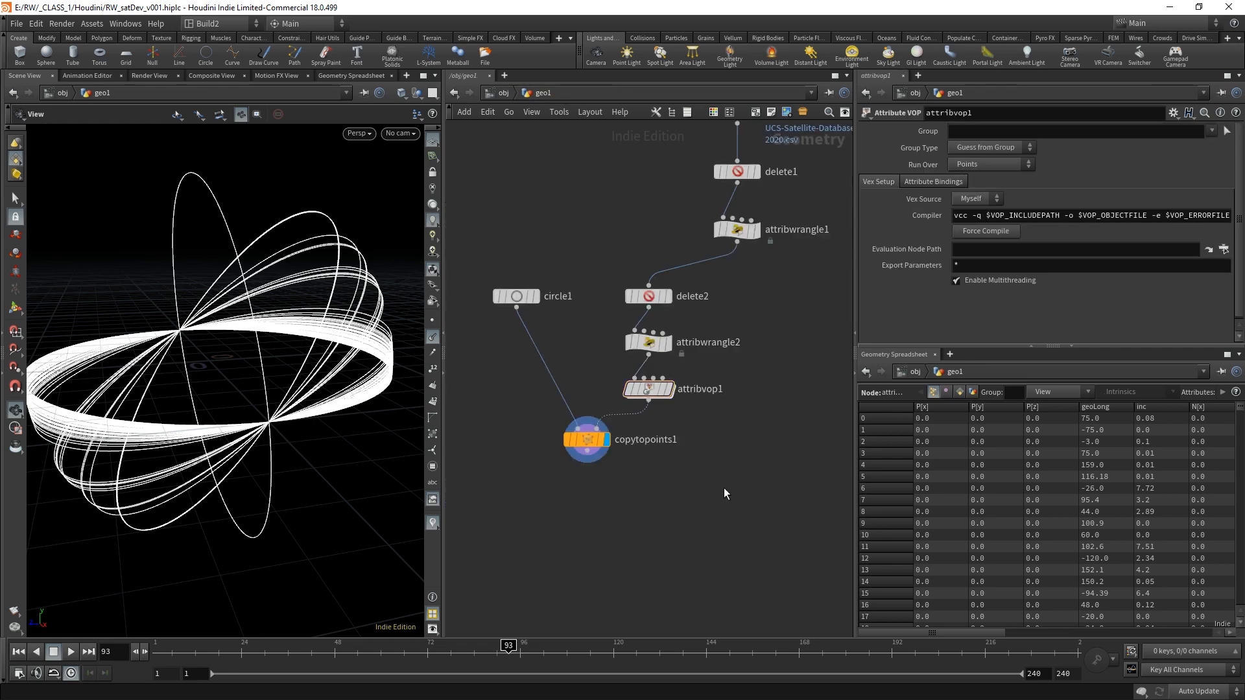
{"action": "mouse_move", "coordinate": [224, 389]}
{"action": "left_mouse_down"}
{"action": "mouse_move", "coordinate": [258, 390]}
{"action": "mouse_move", "coordinate": [234, 393]}
{"action": "mouse_move", "coordinate": [246, 389]}
{"action": "left_mouse_up"}
{"action": "mouse_move", "coordinate": [235, 392]}
{"action": "left_mouse_down"}
{"action": "mouse_move", "coordinate": [214, 380]}
{"action": "mouse_move", "coordinate": [285, 375]}
{"action": "mouse_move", "coordinate": [222, 380]}
{"action": "left_mouse_up"}
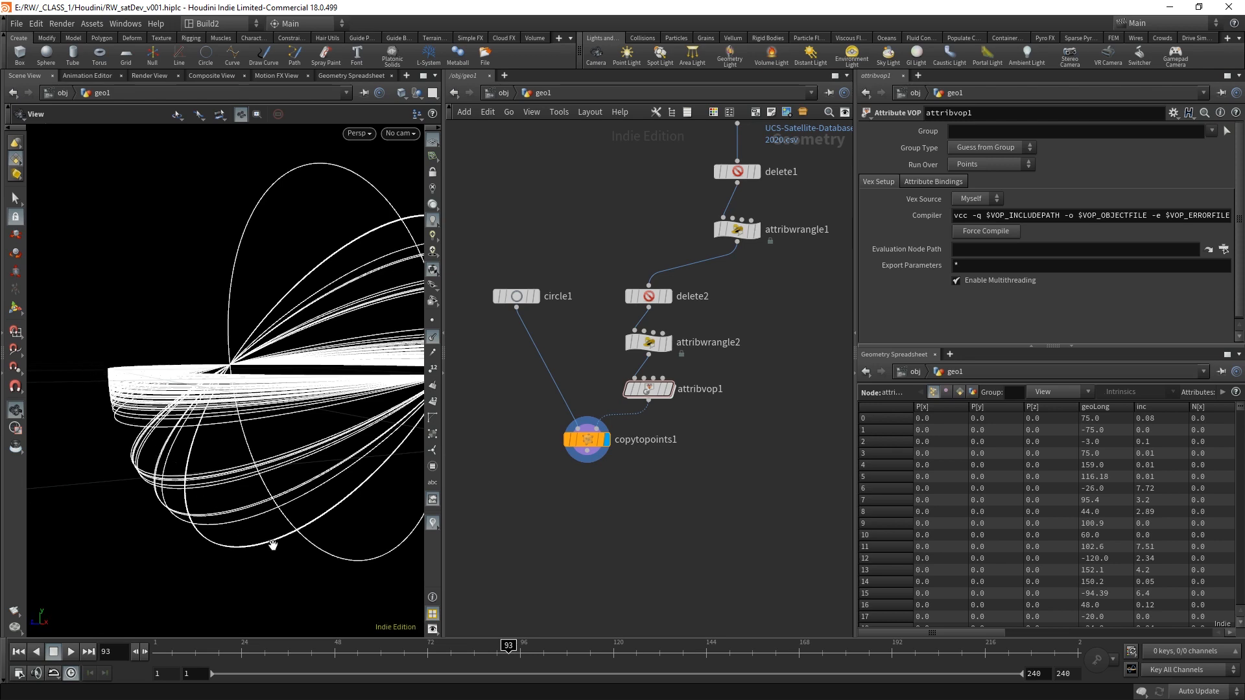
{"action": "left_click_drag", "start_coordinate": [273, 544], "coordinate": [236, 416]}
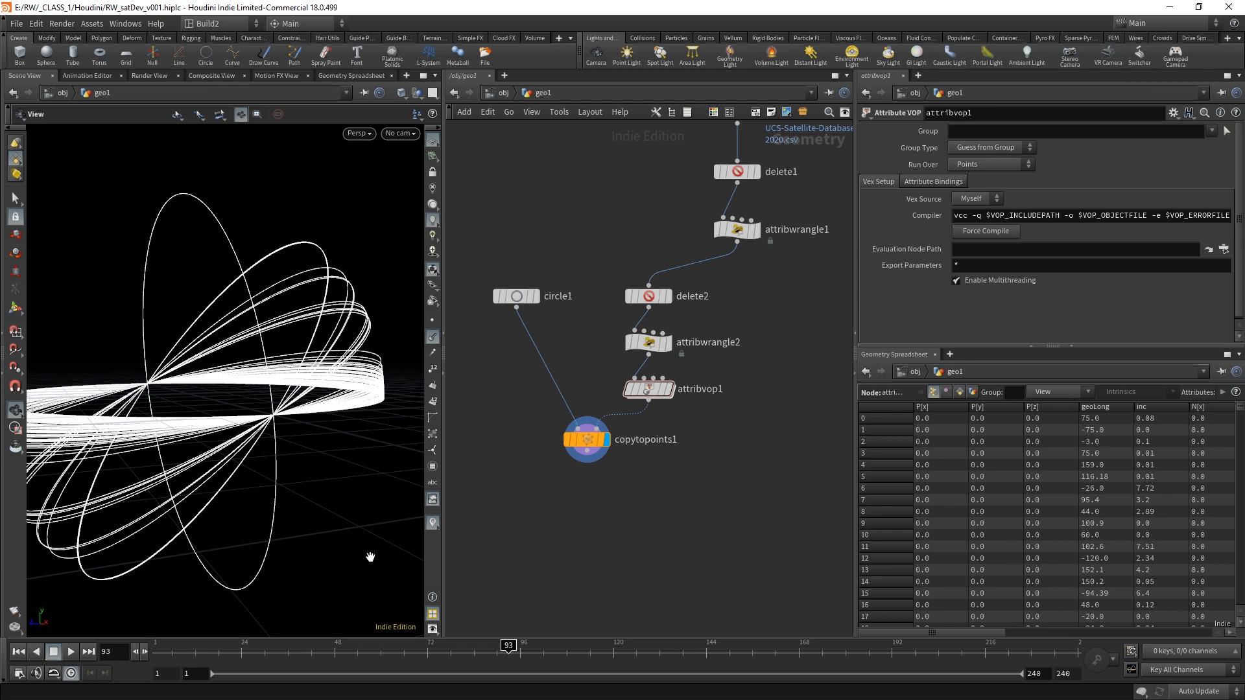
{"action": "left_click", "coordinate": [570, 440]}
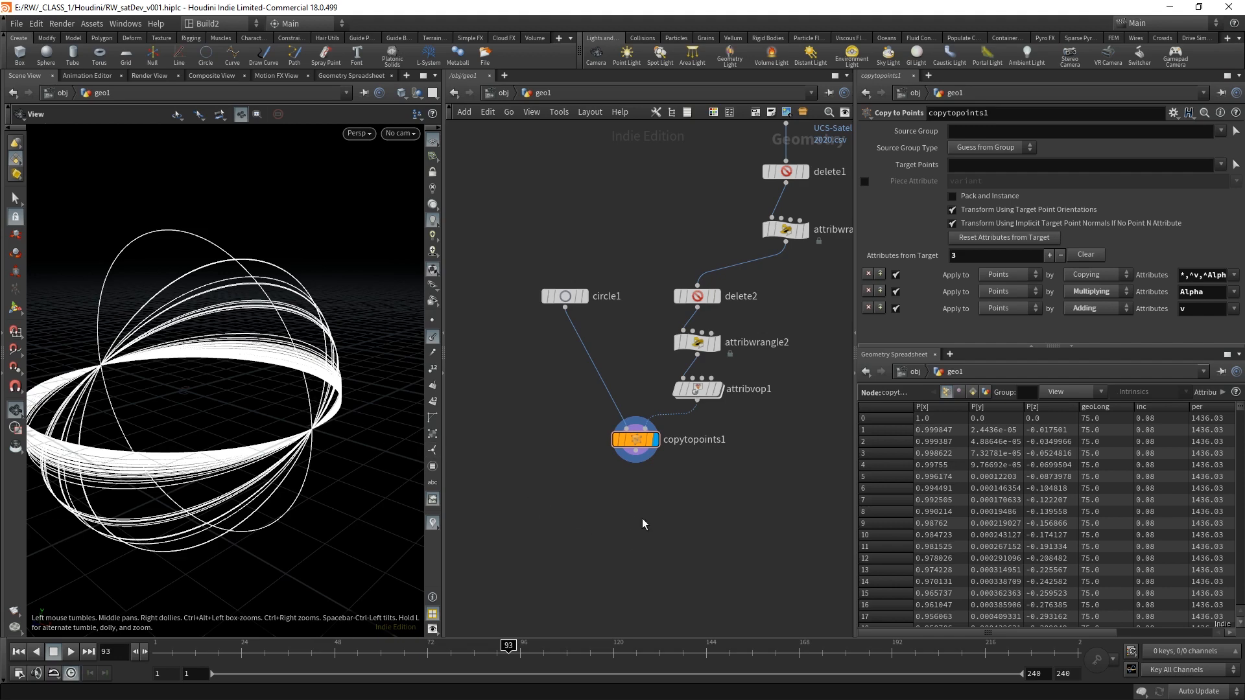
- Add a Sphere node above the circle branch, beside the Table Import, and rename it earth
{"action": "scroll", "coordinate": [698, 499], "scroll_direction": "down", "scroll_amount": 5}
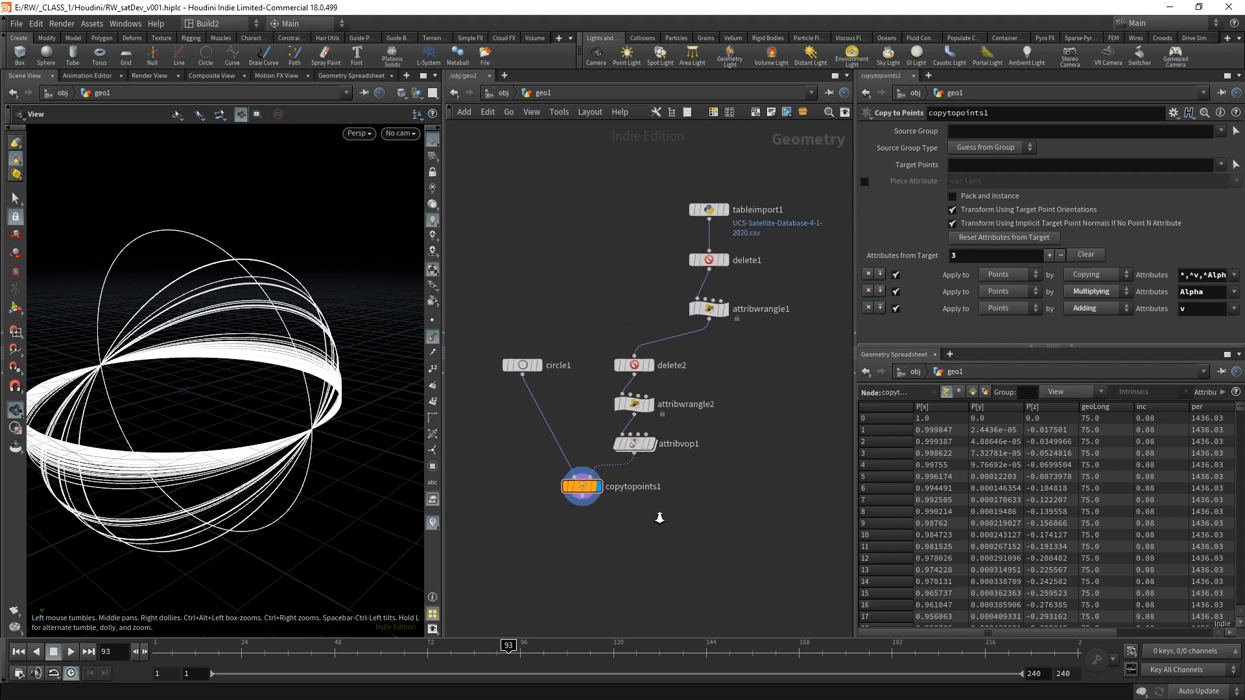
{"action": "middle_click_drag", "start_coordinate": [699, 500], "coordinate": [690, 486]}
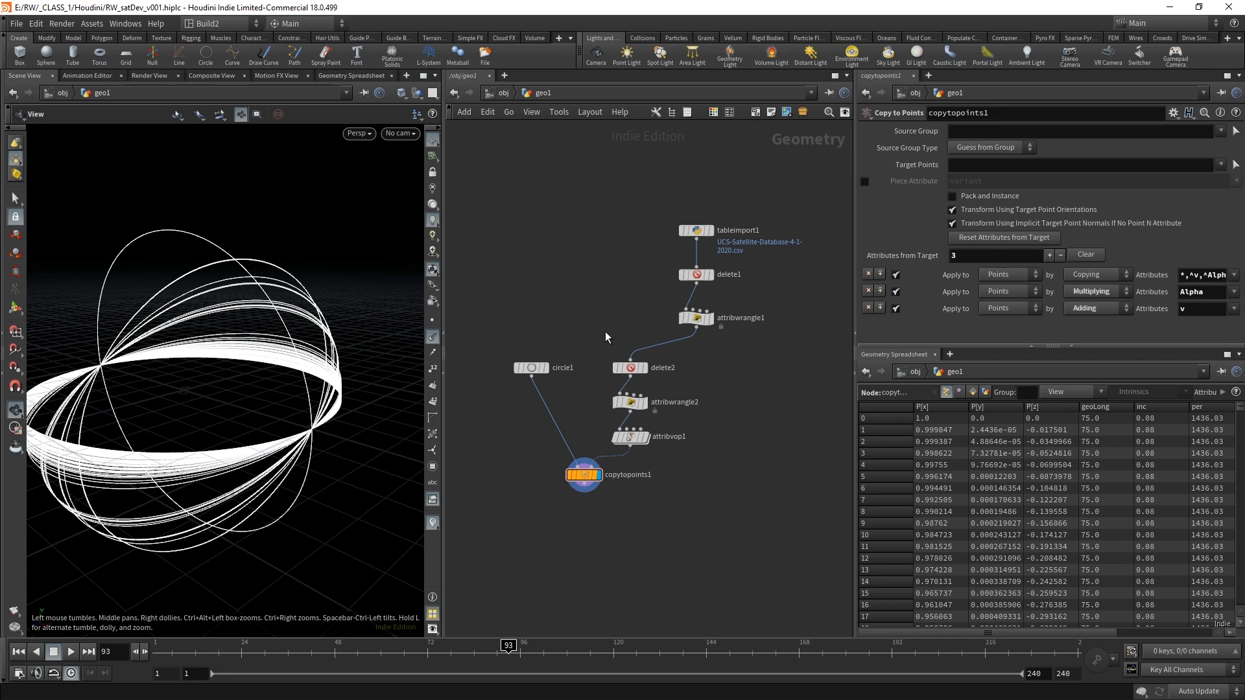
{"action": "key", "text": "Tab"}
{"action": "type", "text": "sph"}
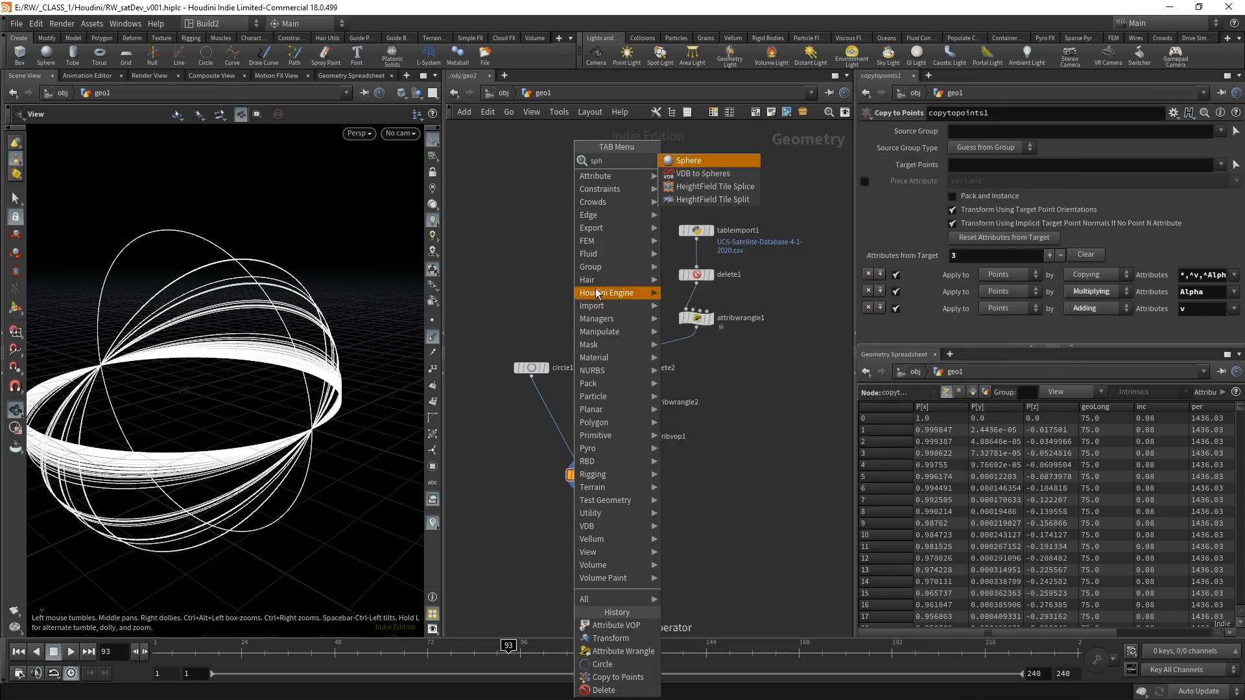
{"action": "left_click", "coordinate": [714, 162]}
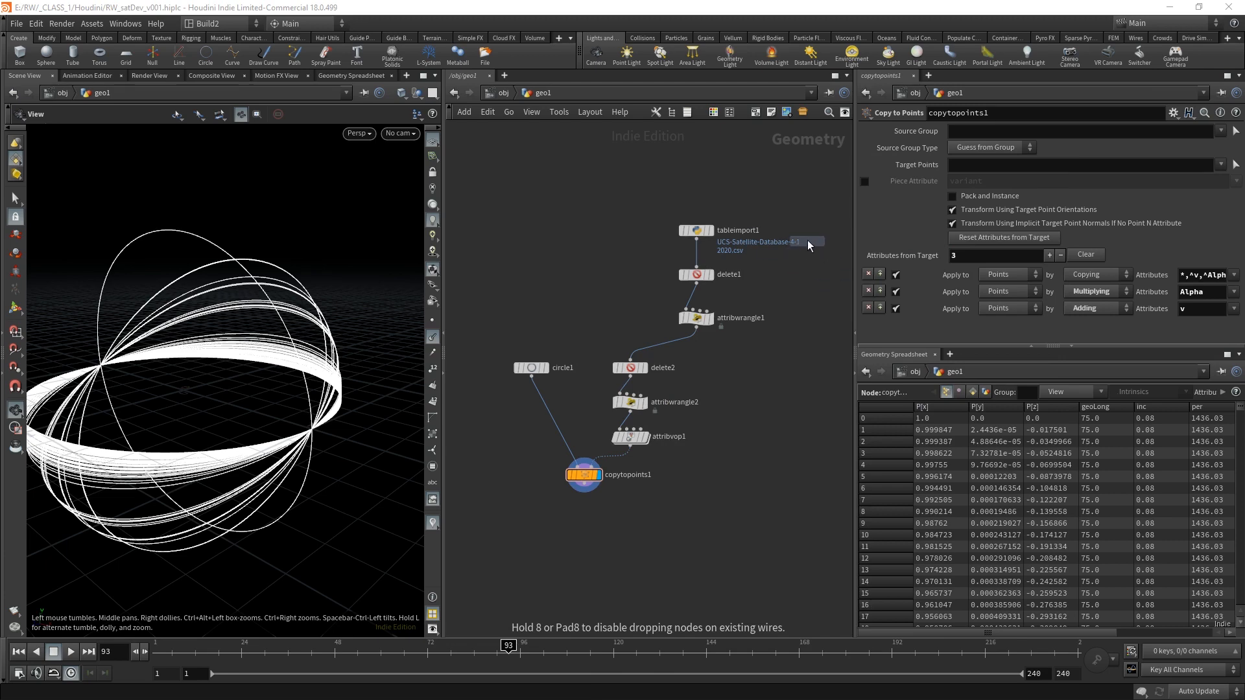
{"action": "left_click", "coordinate": [589, 227]}
{"action": "left_click_drag", "start_coordinate": [632, 273], "coordinate": [546, 179]}
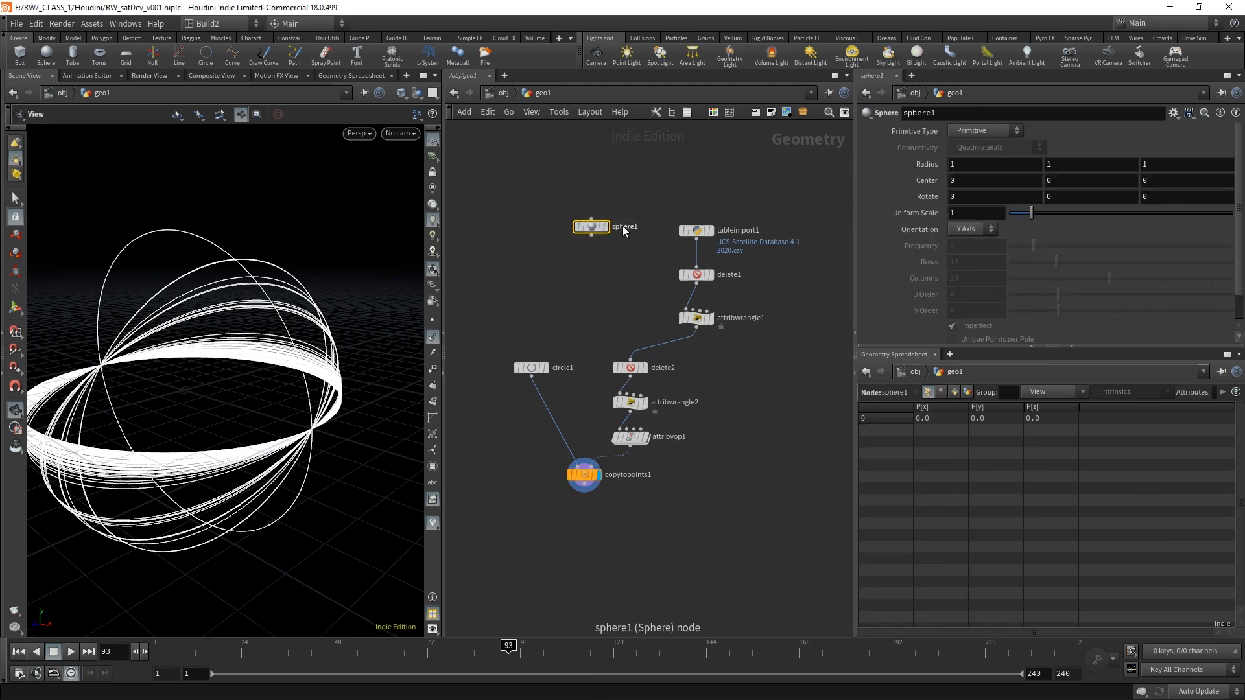
{"action": "double_click", "coordinate": [625, 228]}
{"action": "type", "text": "e"}
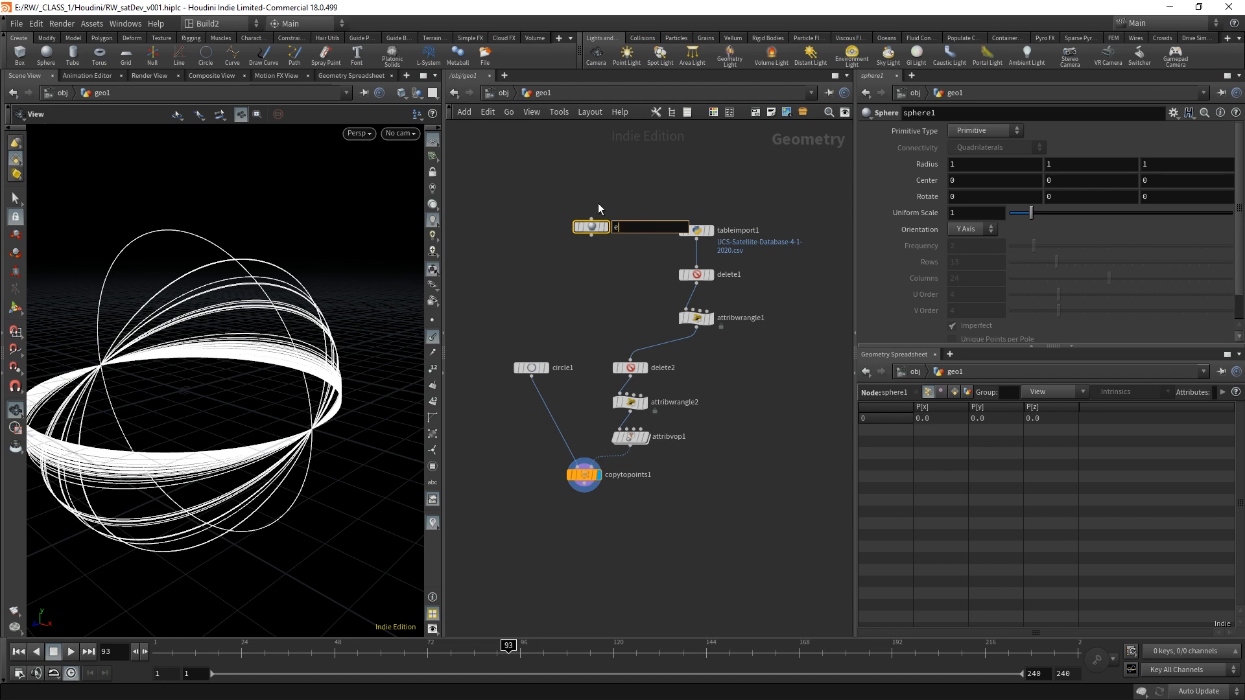
{"action": "type", "text": "rath"}
{"action": "key", "text": "Return"}
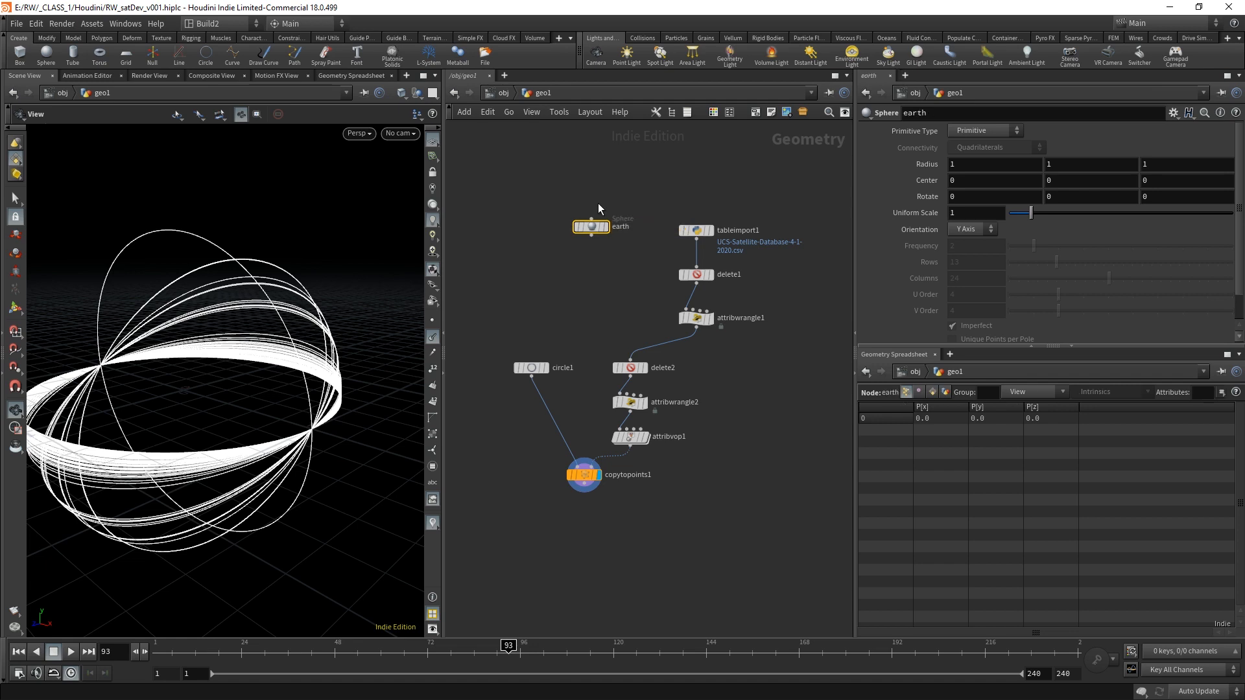
- Show the earth sphere as a template and keep the Copy to Points node as the displayed geometry
{"action": "left_click", "coordinate": [604, 231]}
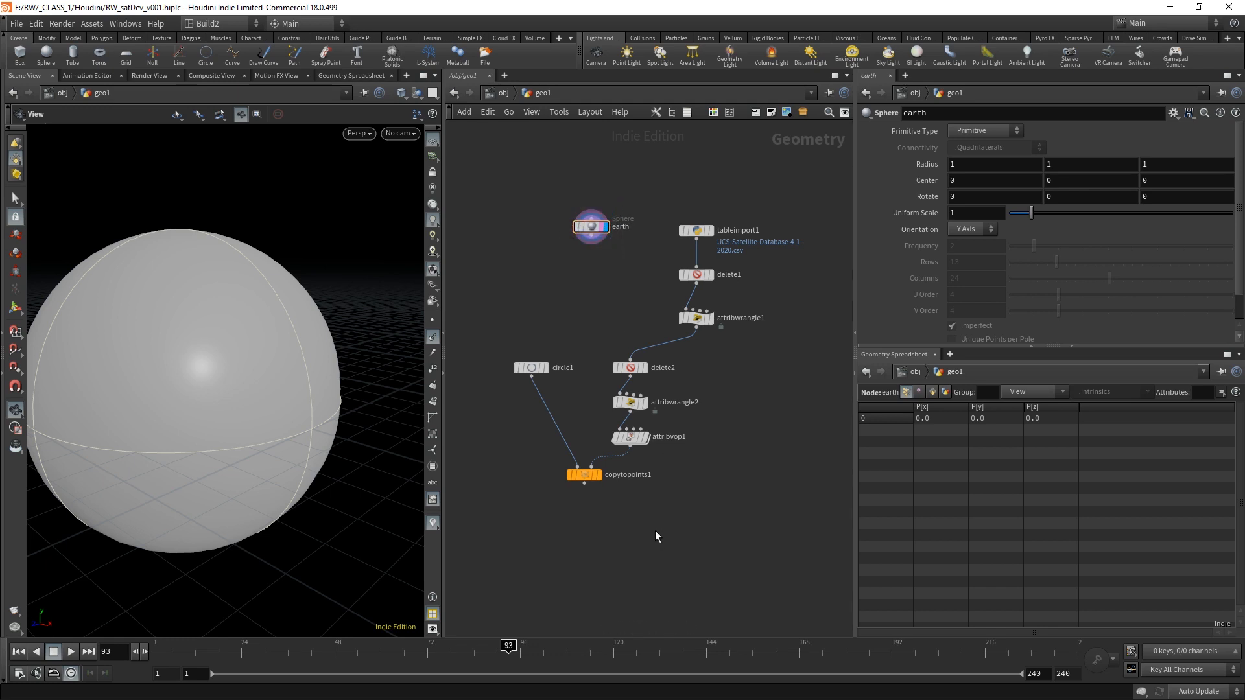
{"action": "left_click", "coordinate": [600, 475]}
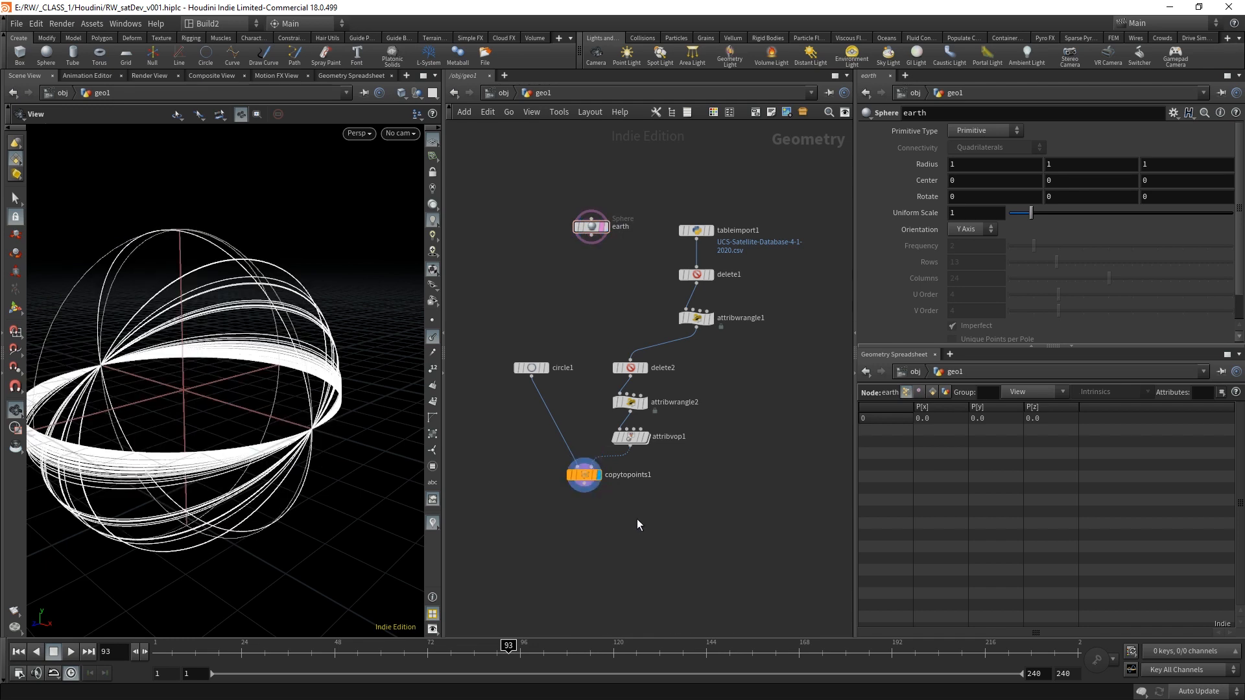
{"action": "left_click", "coordinate": [582, 475]}
- Set the earth sphere's Primitive Type to Polygon, Frequency to 10 and Uniform Scale to .1
{"action": "left_click_drag", "start_coordinate": [596, 278], "coordinate": [539, 196]}
{"action": "left_click", "coordinate": [981, 133]}
{"action": "left_click", "coordinate": [992, 144]}
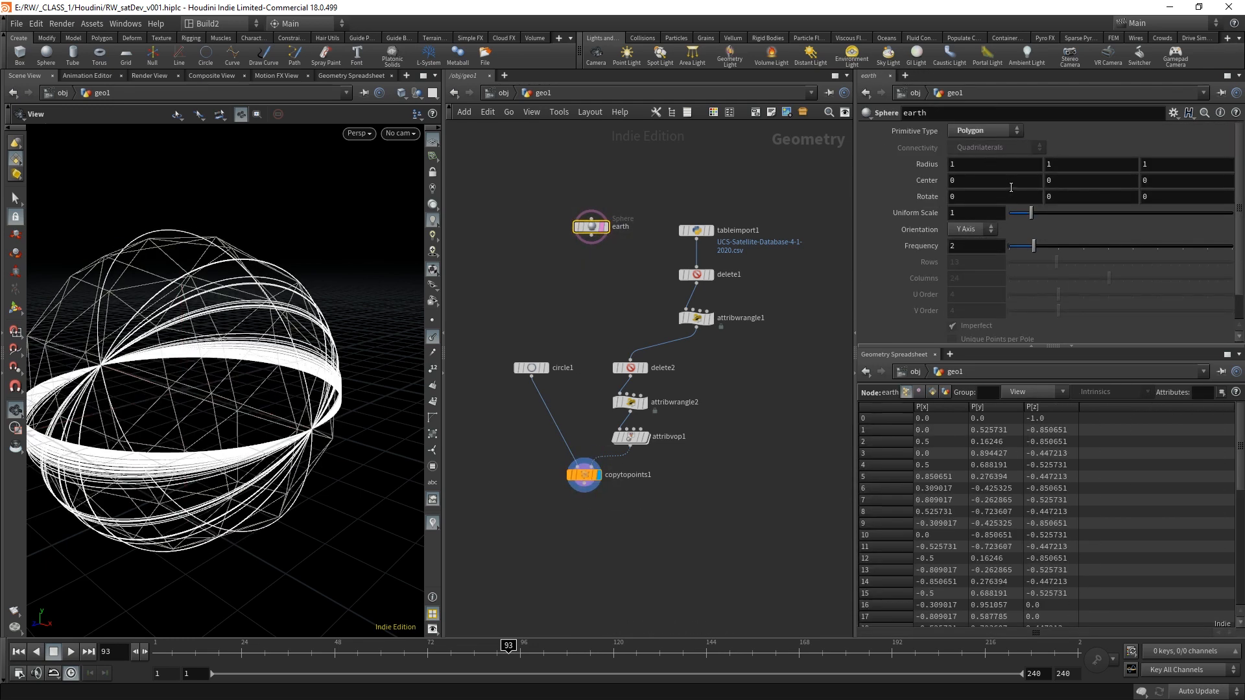
{"action": "left_click_drag", "start_coordinate": [1058, 249], "coordinate": [1238, 251]}
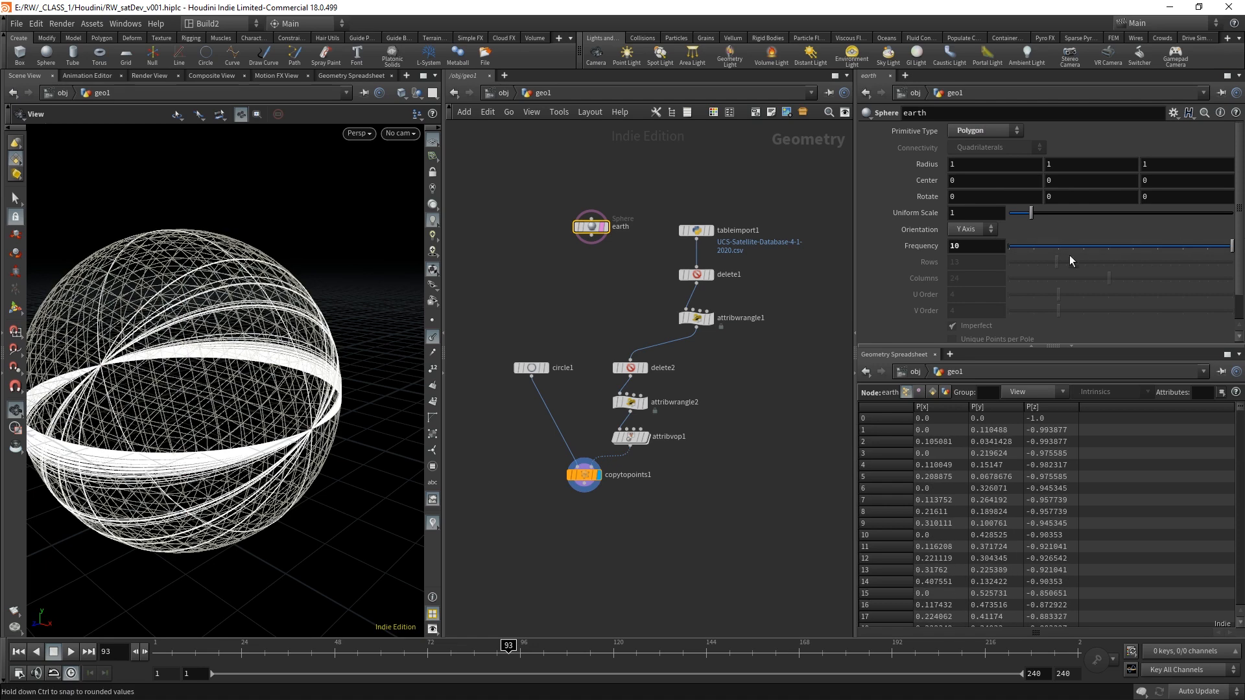
{"action": "left_click", "coordinate": [973, 213]}
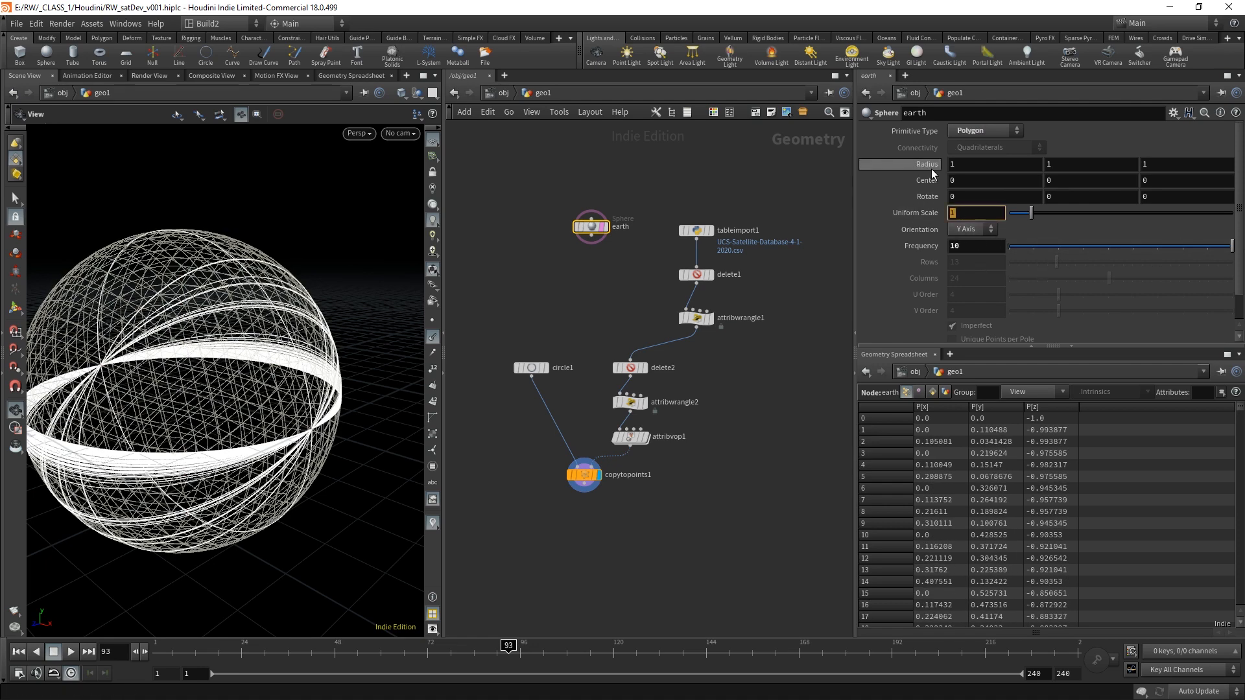
{"action": "type", "text": ".1"}
{"action": "key", "text": "Return"}
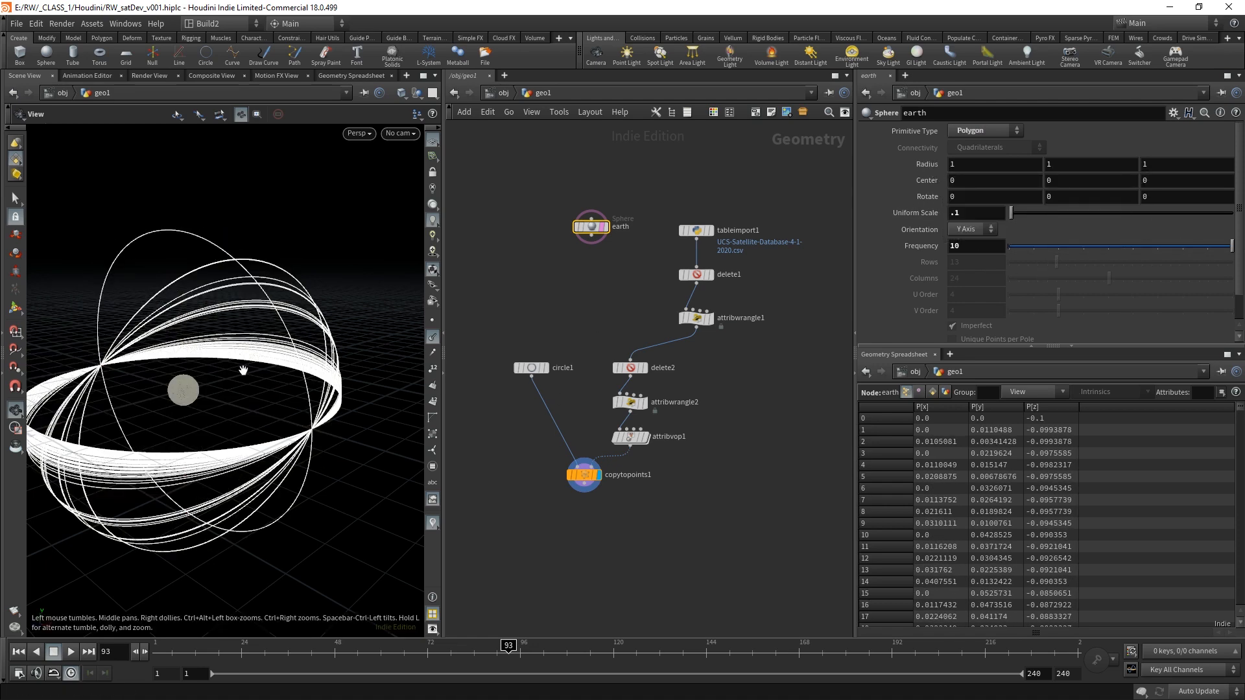
{"action": "left_click_drag", "start_coordinate": [187, 374], "coordinate": [179, 315]}
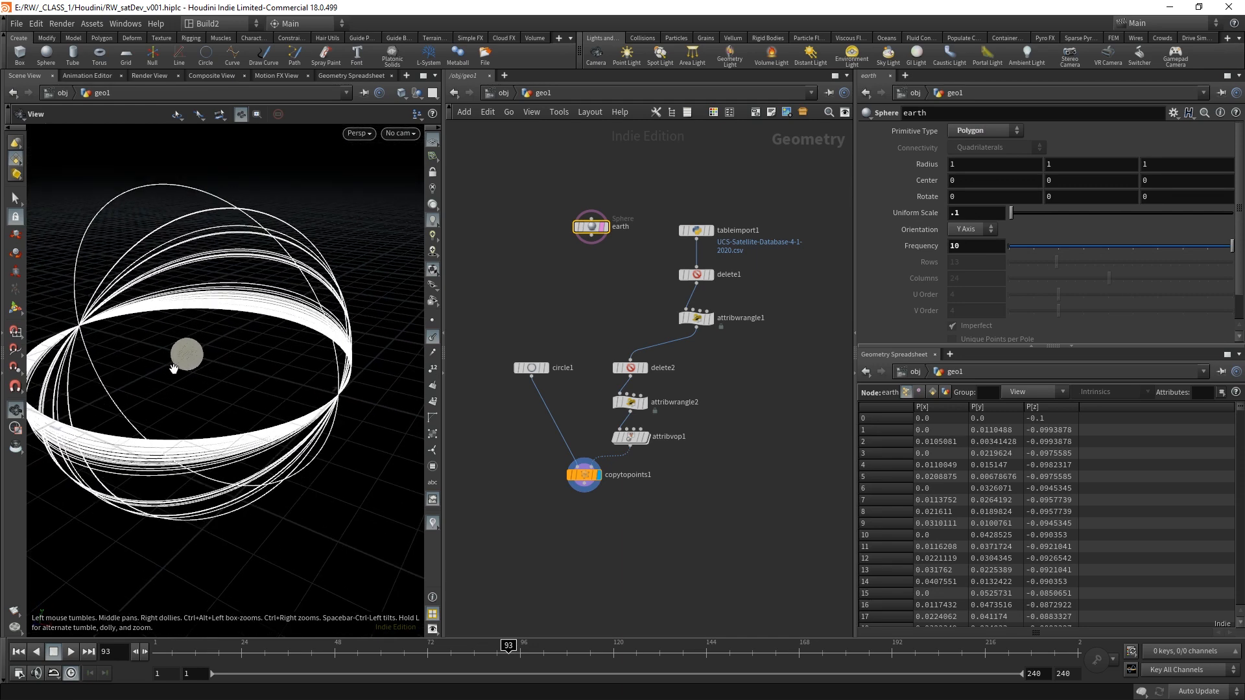
{"action": "middle_click_drag", "start_coordinate": [170, 365], "coordinate": [248, 381]}
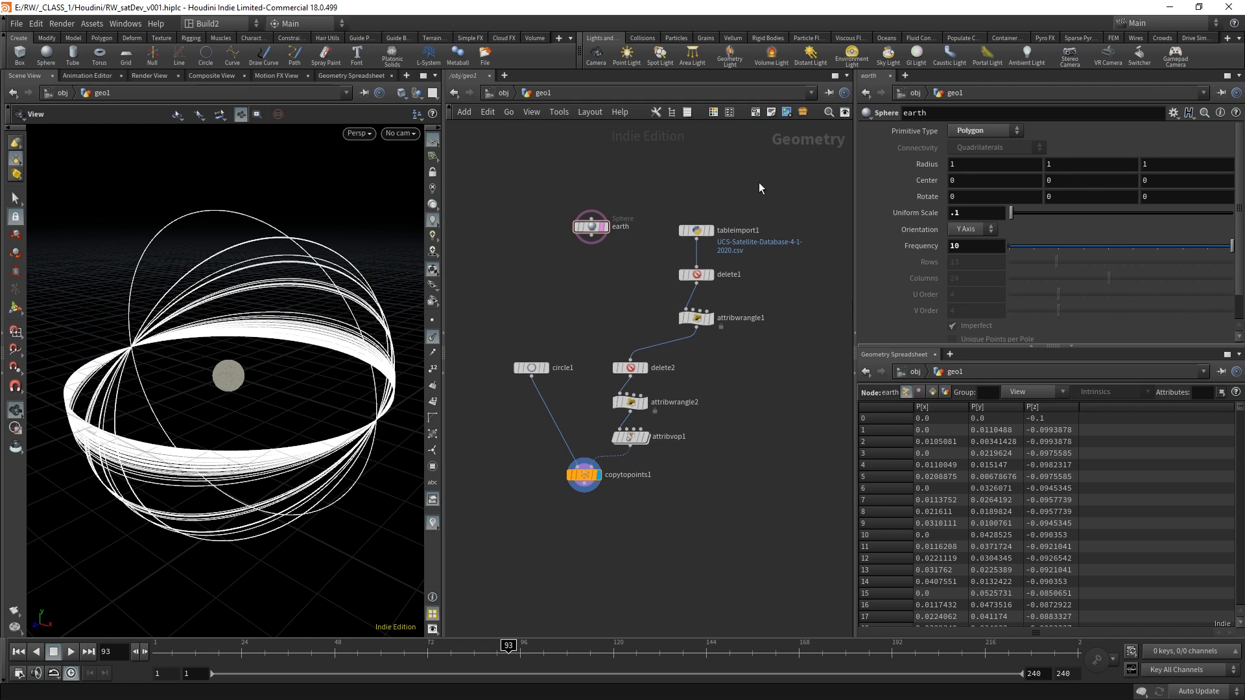
- Select the Table Import node and check the satellite database columns in the Excel spreadsheet
{"action": "left_click", "coordinate": [696, 231]}
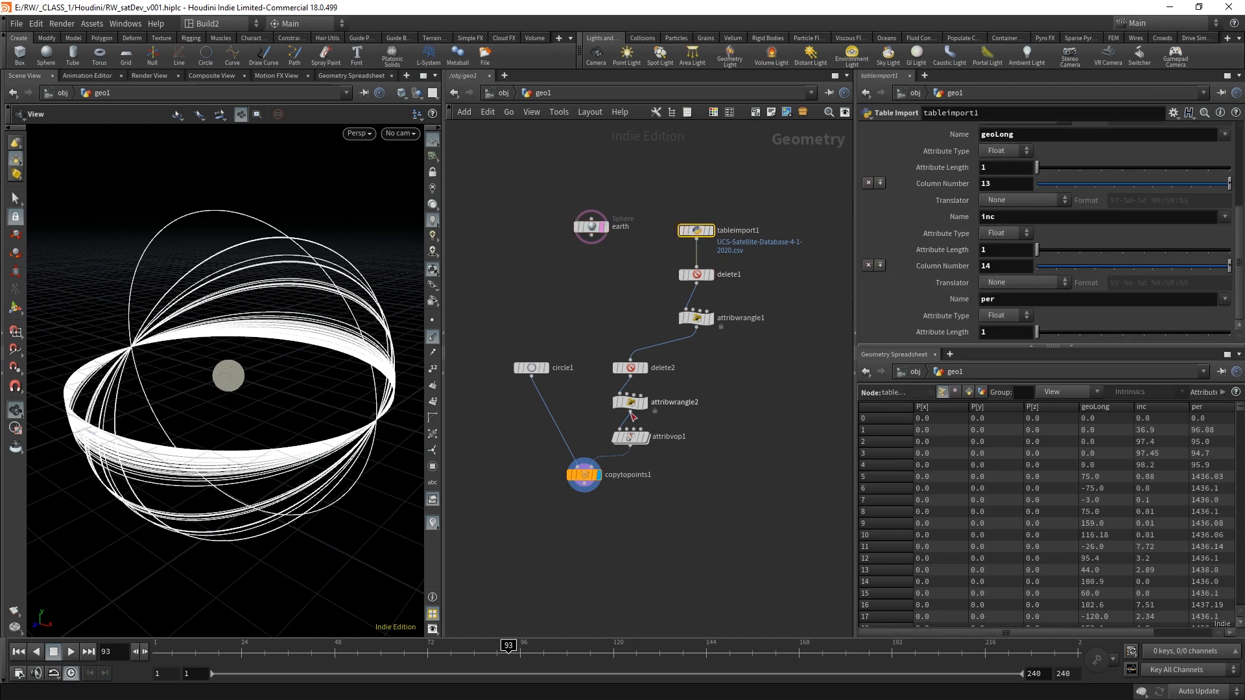
{"action": "key", "text": "alt+Tab"}
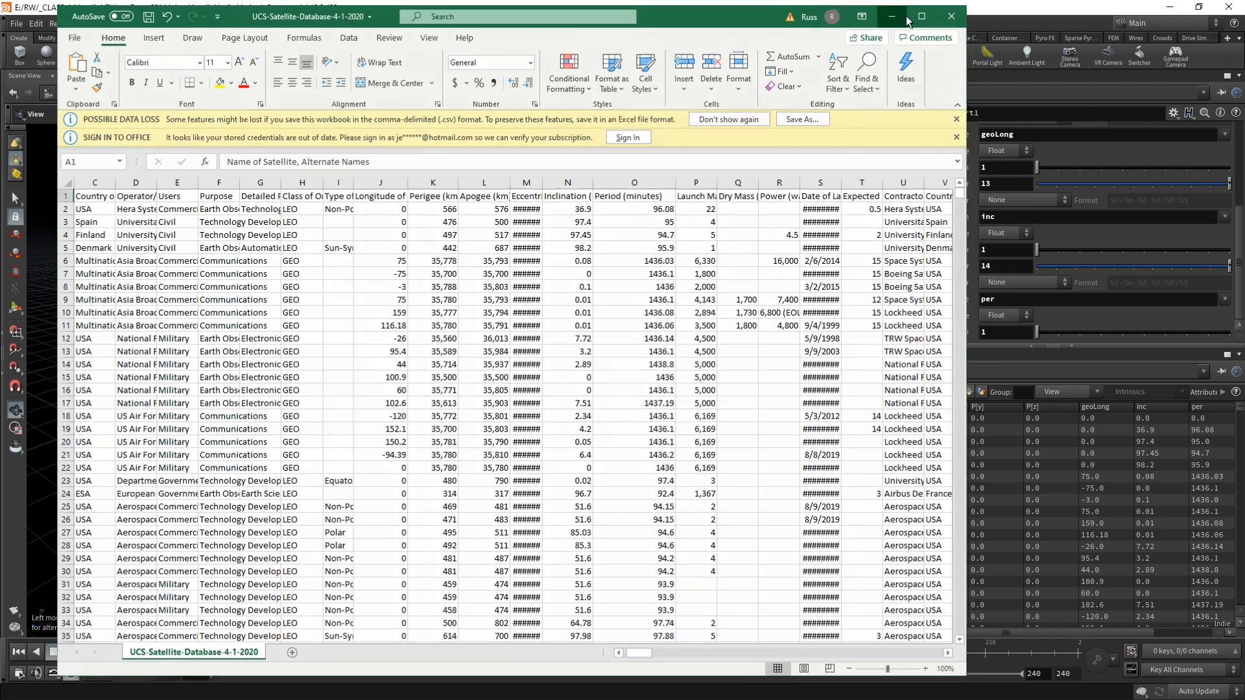
{"action": "left_click", "coordinate": [897, 14]}
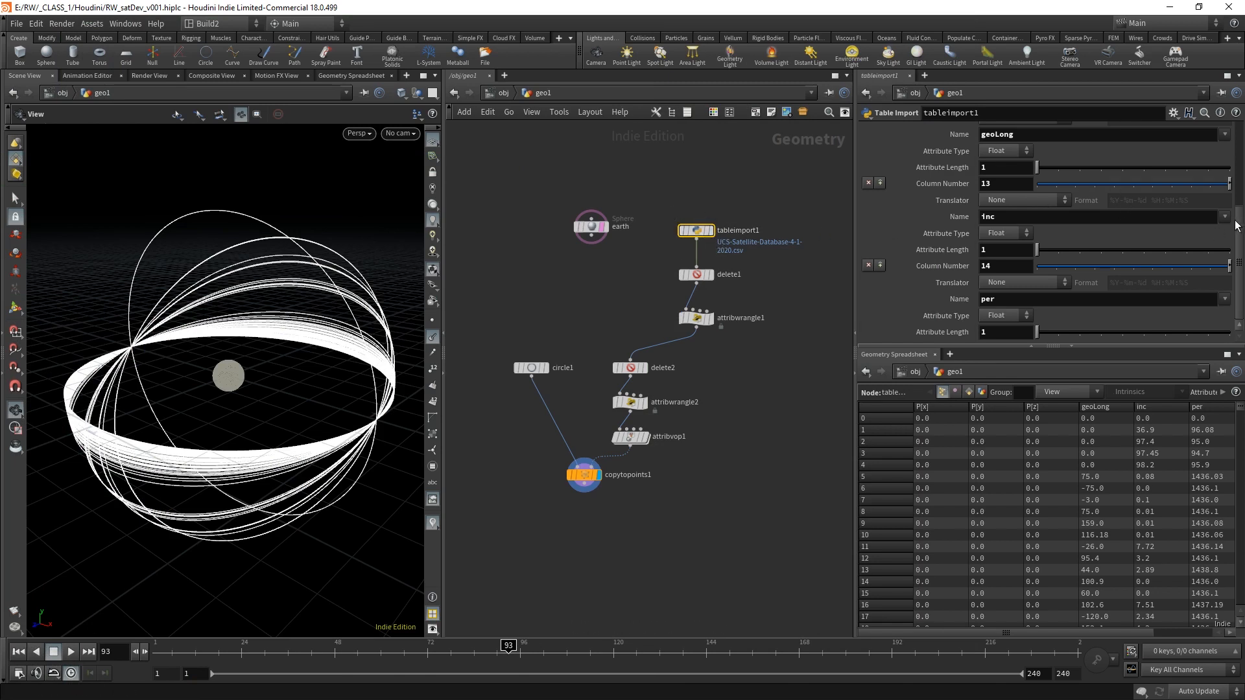
- Increase the Table Import's Number of Attributes to 5
{"action": "scroll", "coordinate": [1236, 225], "scroll_direction": "up", "scroll_amount": 5}
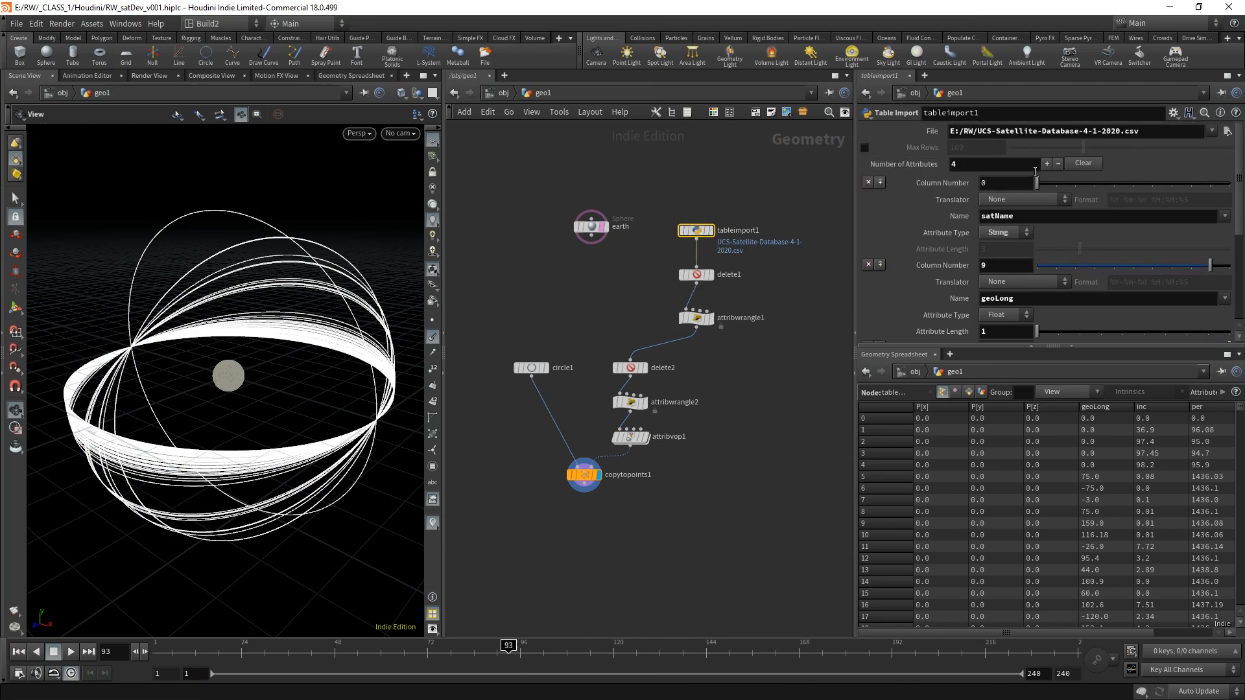
{"action": "left_click", "coordinate": [1047, 165]}
{"action": "scroll", "coordinate": [1236, 179], "scroll_direction": "down", "scroll_amount": 4}
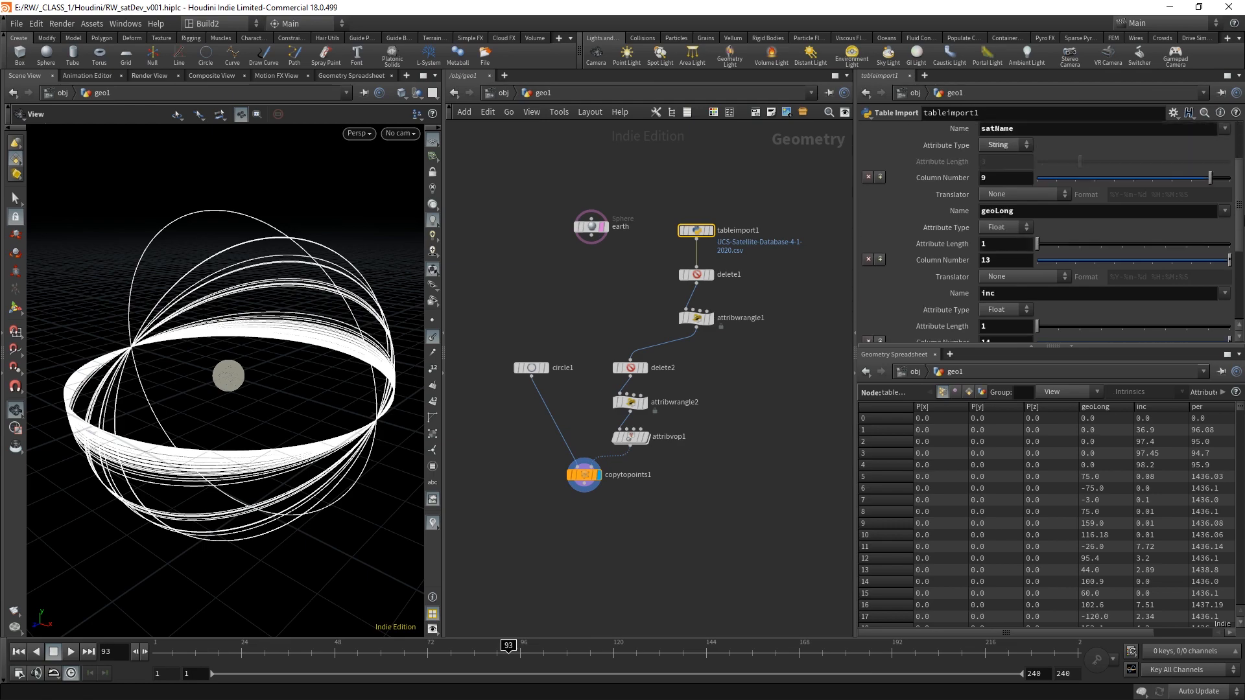
- Check the Excel columns and import column 11 in the Table Import as a float attribute named dist with Attribute Length 1
{"action": "key", "text": "alt+Tab"}
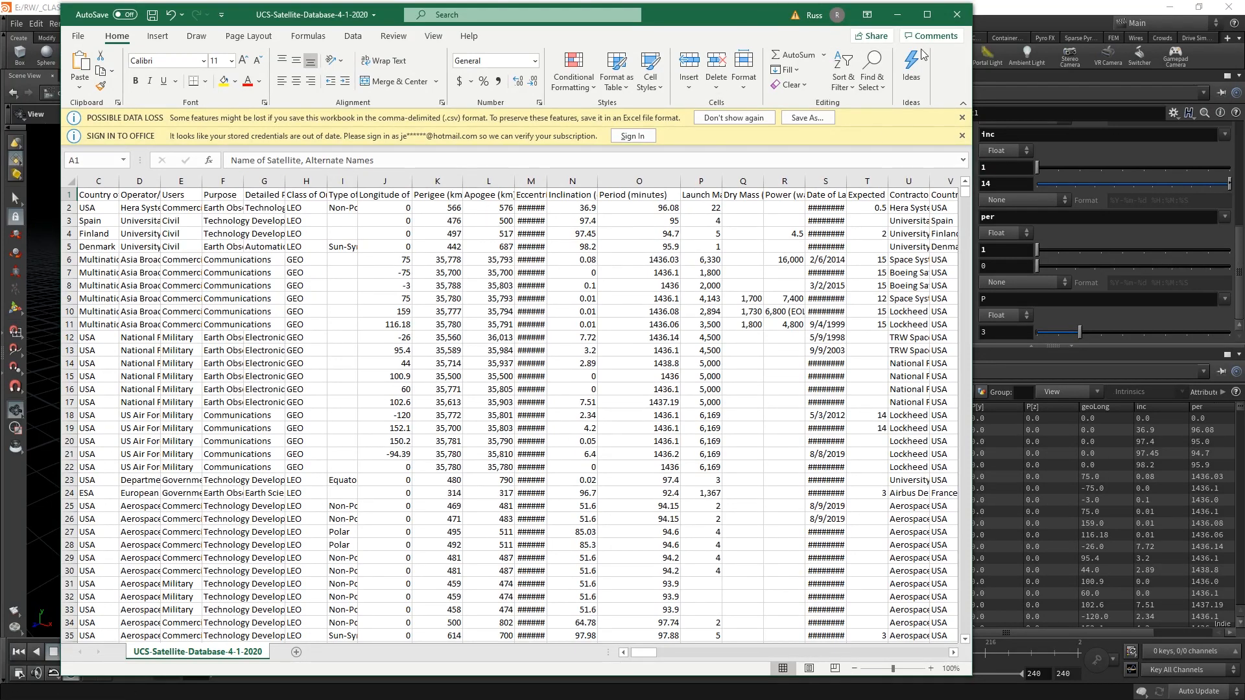
{"action": "left_click", "coordinate": [897, 15]}
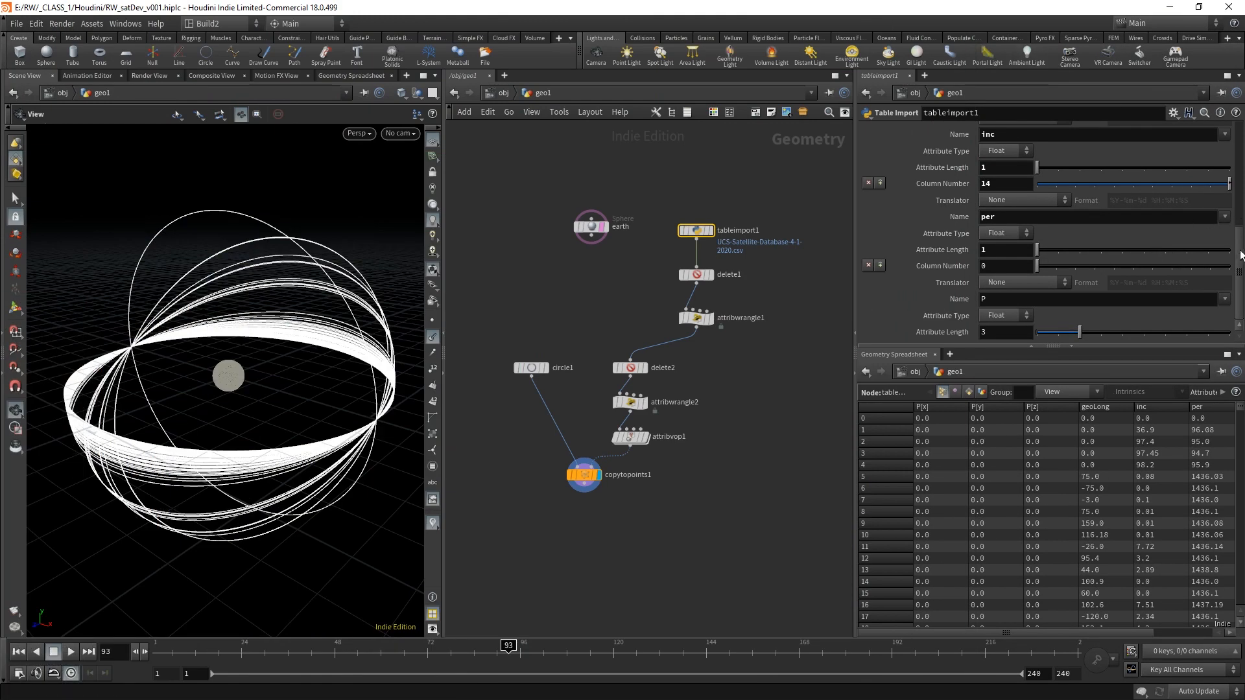
{"action": "scroll", "coordinate": [1051, 194], "scroll_direction": "up", "scroll_amount": 3}
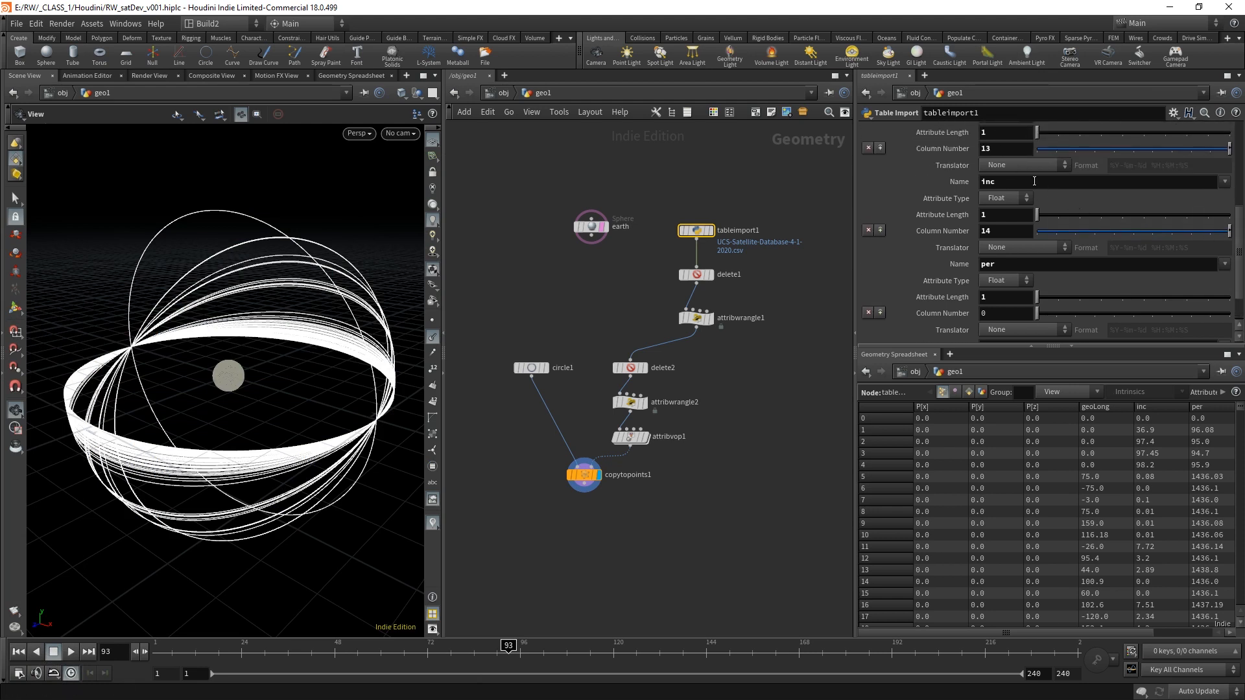
{"action": "scroll", "coordinate": [972, 311], "scroll_direction": "down", "scroll_amount": 3}
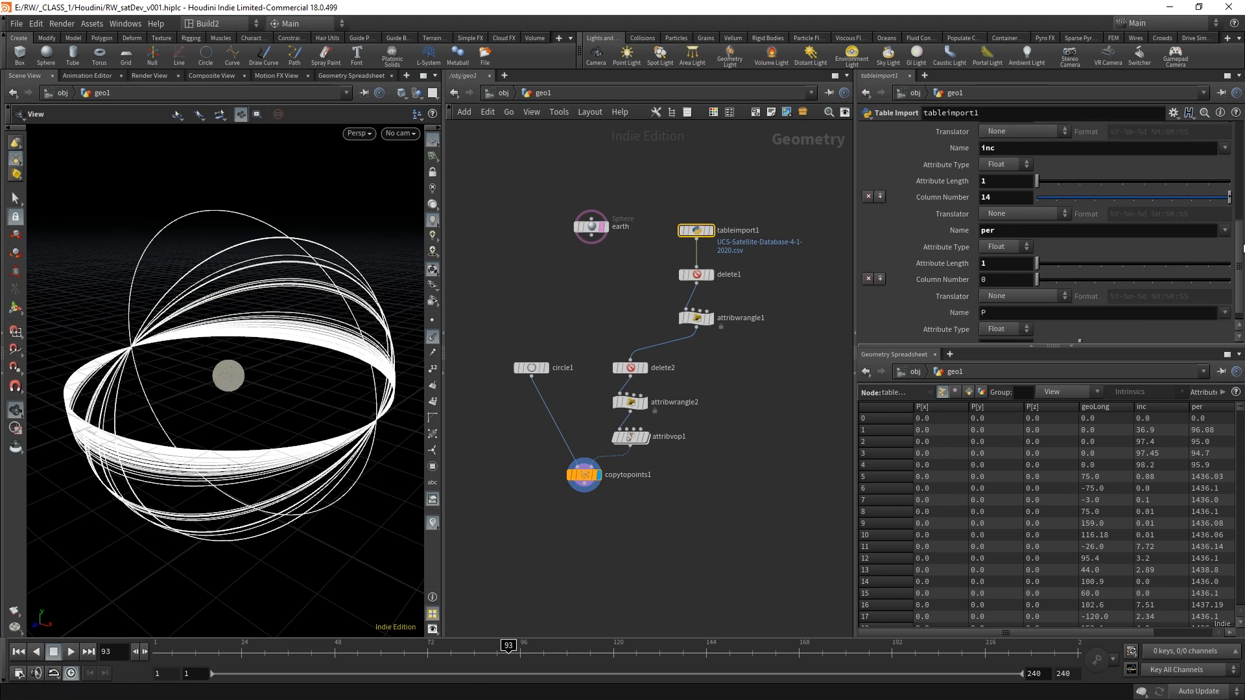
{"action": "type", "text": "11"}
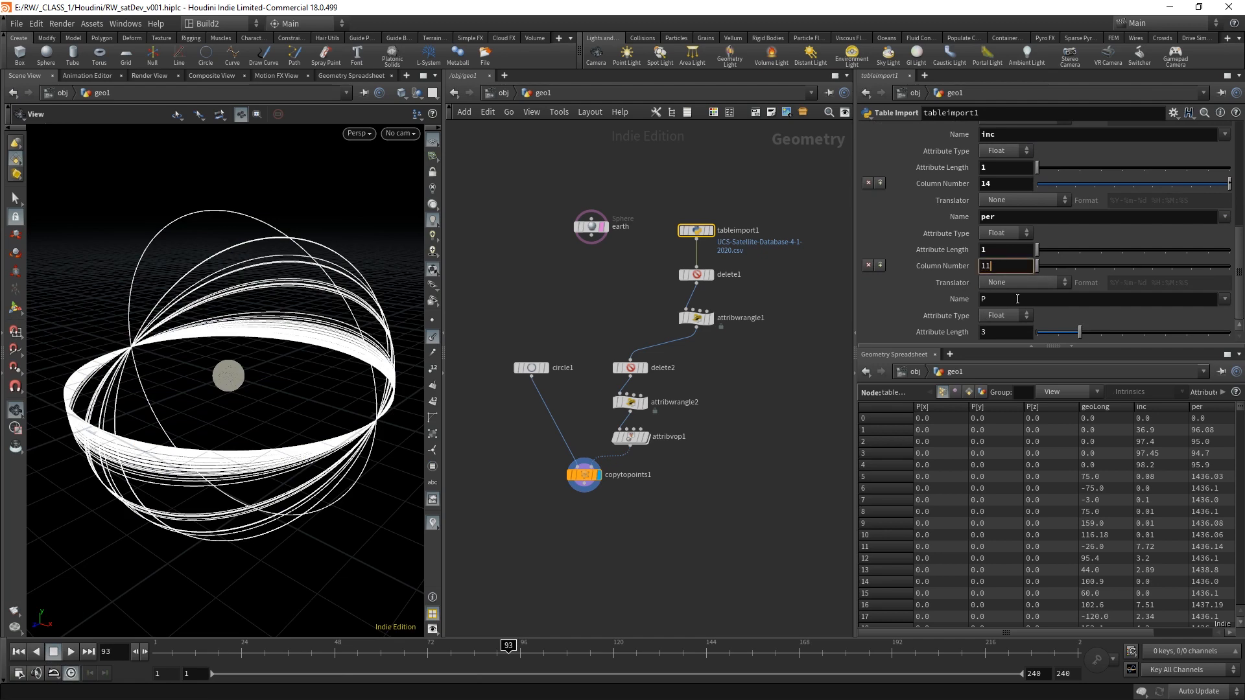
{"action": "key", "text": "Tab"}
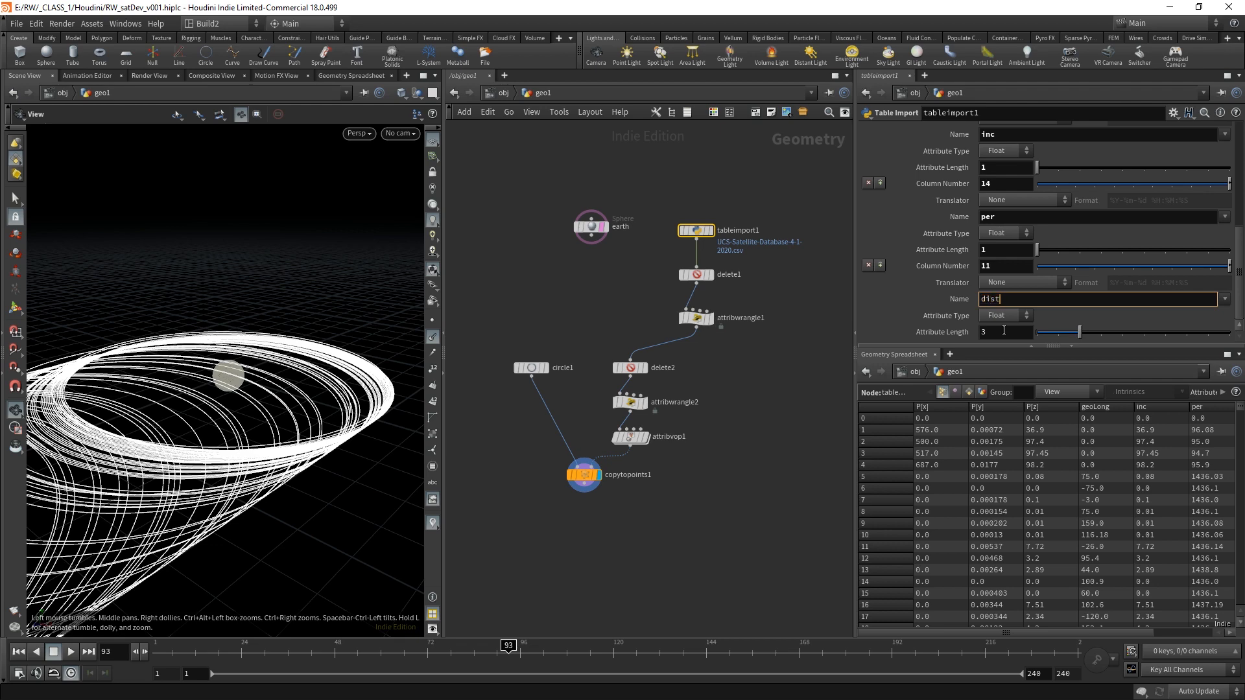
{"action": "key", "text": "Return"}
{"action": "left_click_drag", "start_coordinate": [1057, 335], "coordinate": [1039, 336]}
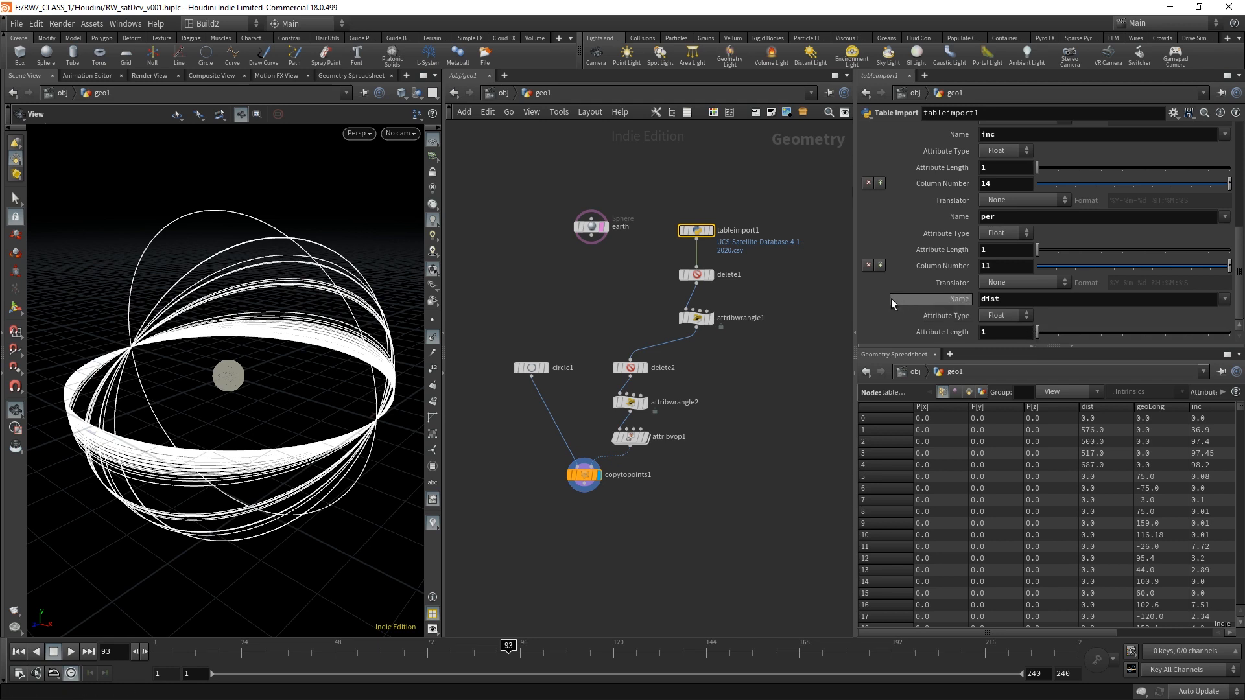
- Try an Attribute Length of 3 for the dist attribute and set it back to 1
{"action": "left_click_drag", "start_coordinate": [855, 331], "coordinate": [730, 330]}
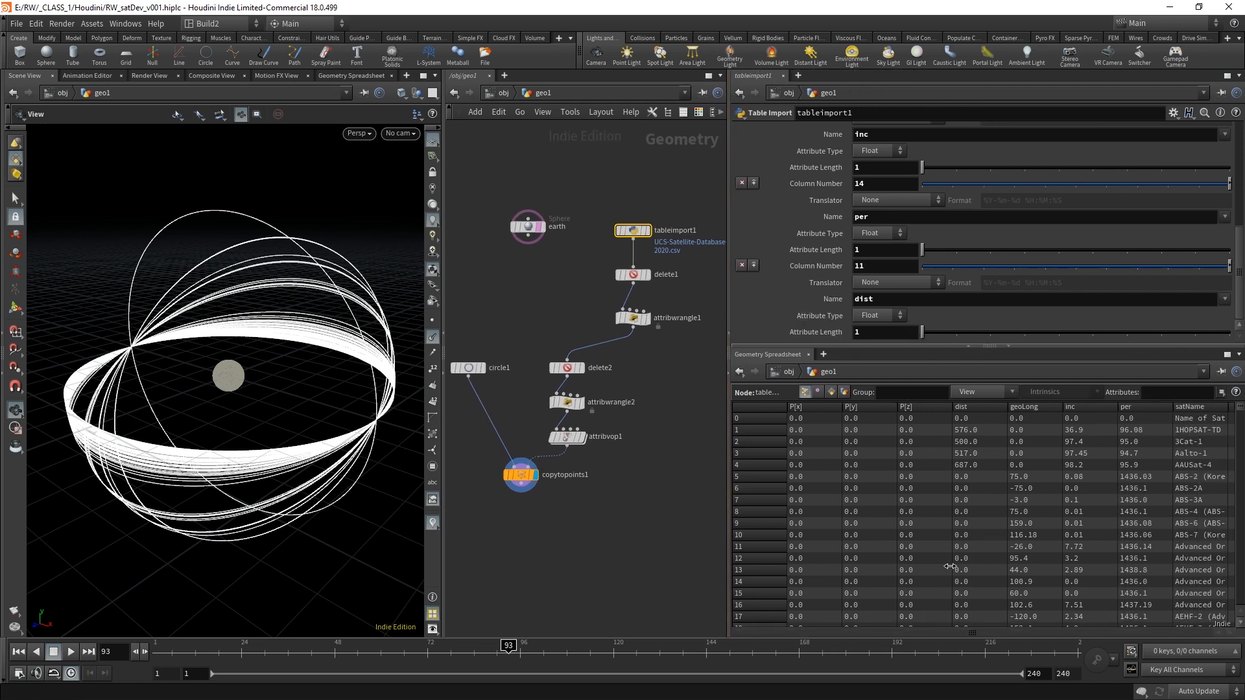
{"action": "left_click_drag", "start_coordinate": [941, 333], "coordinate": [990, 333]}
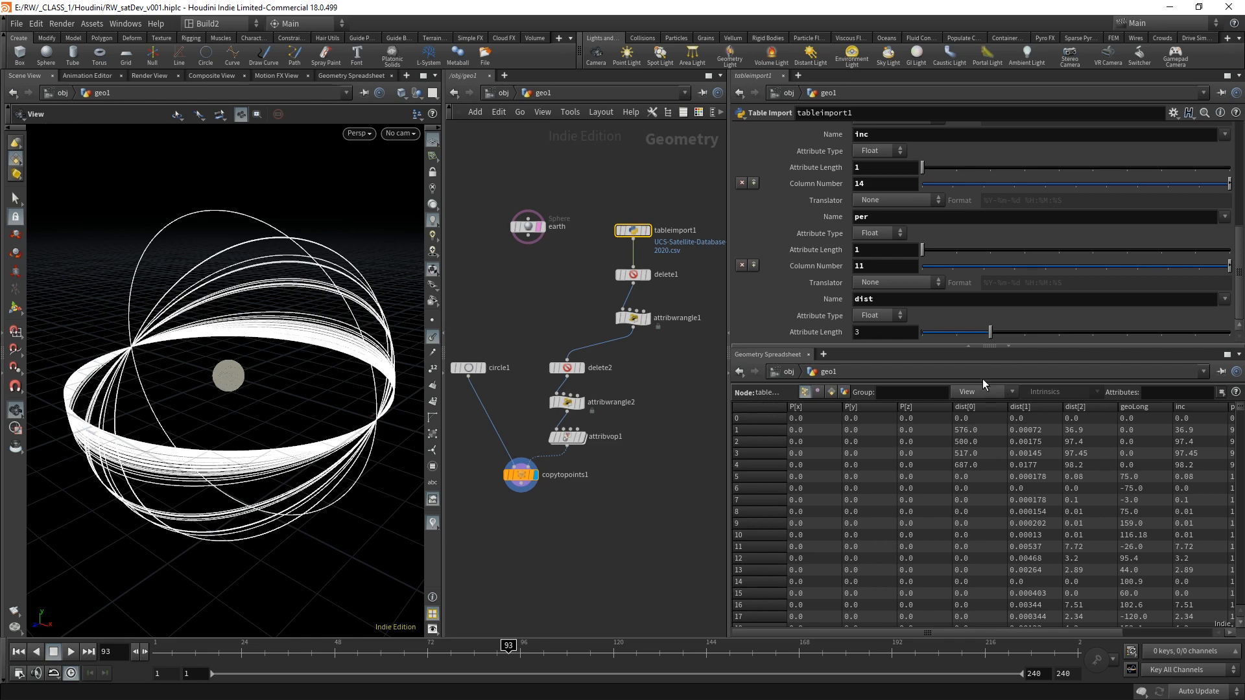
{"action": "left_click_drag", "start_coordinate": [990, 332], "coordinate": [897, 340]}
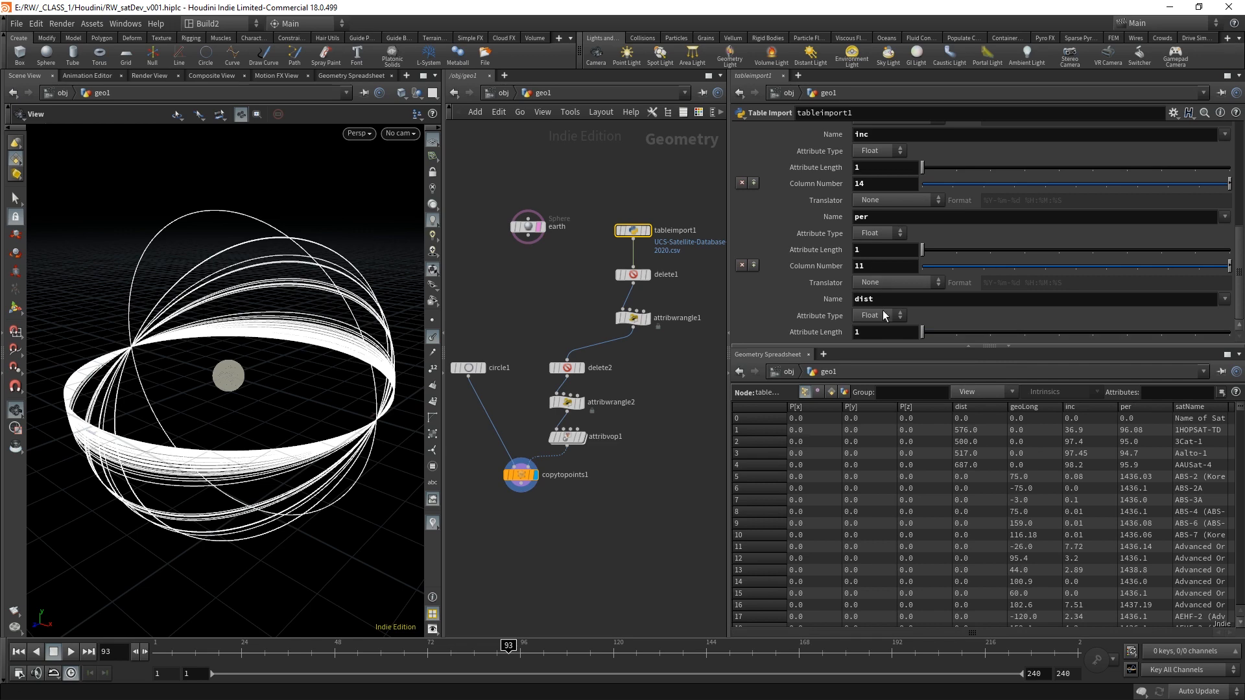
{"action": "left_click_drag", "start_coordinate": [728, 301], "coordinate": [857, 305]}
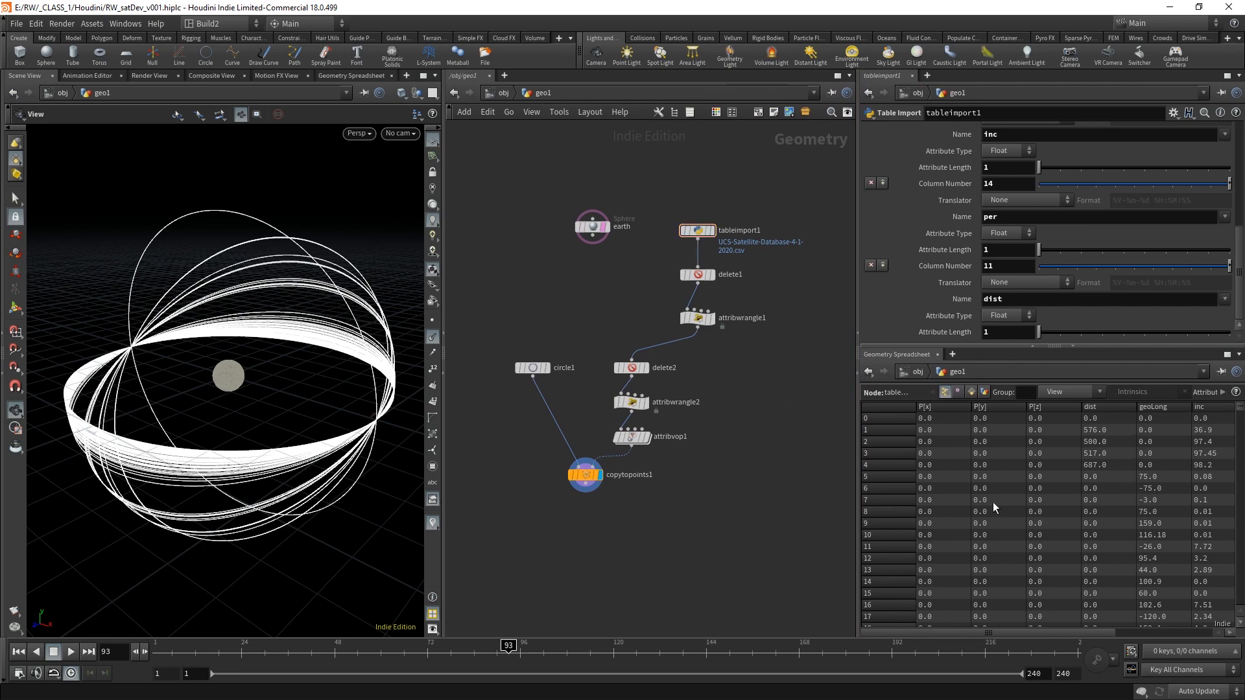
- Compare the dist values at the delete2, attribwrangle1 and delete1 nodes with the apogee column in the Excel spreadsheet
{"action": "left_click", "coordinate": [644, 367]}
{"action": "left_click", "coordinate": [628, 368]}
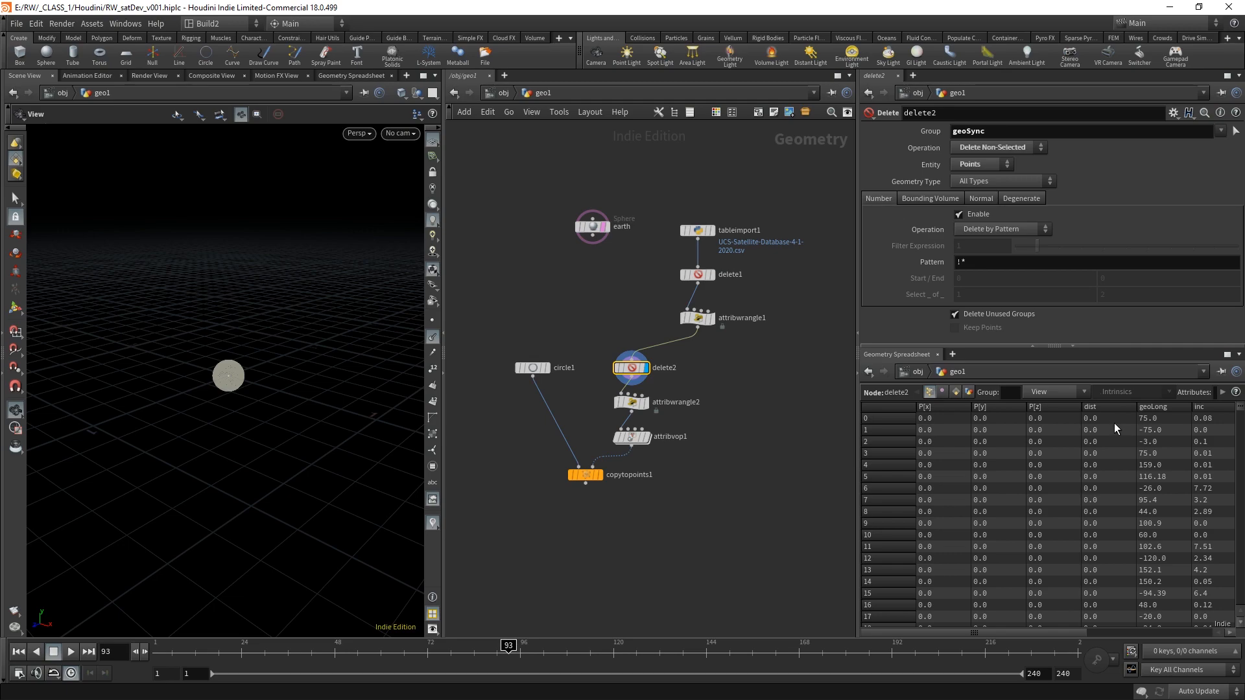
{"action": "key", "text": "alt+Tab"}
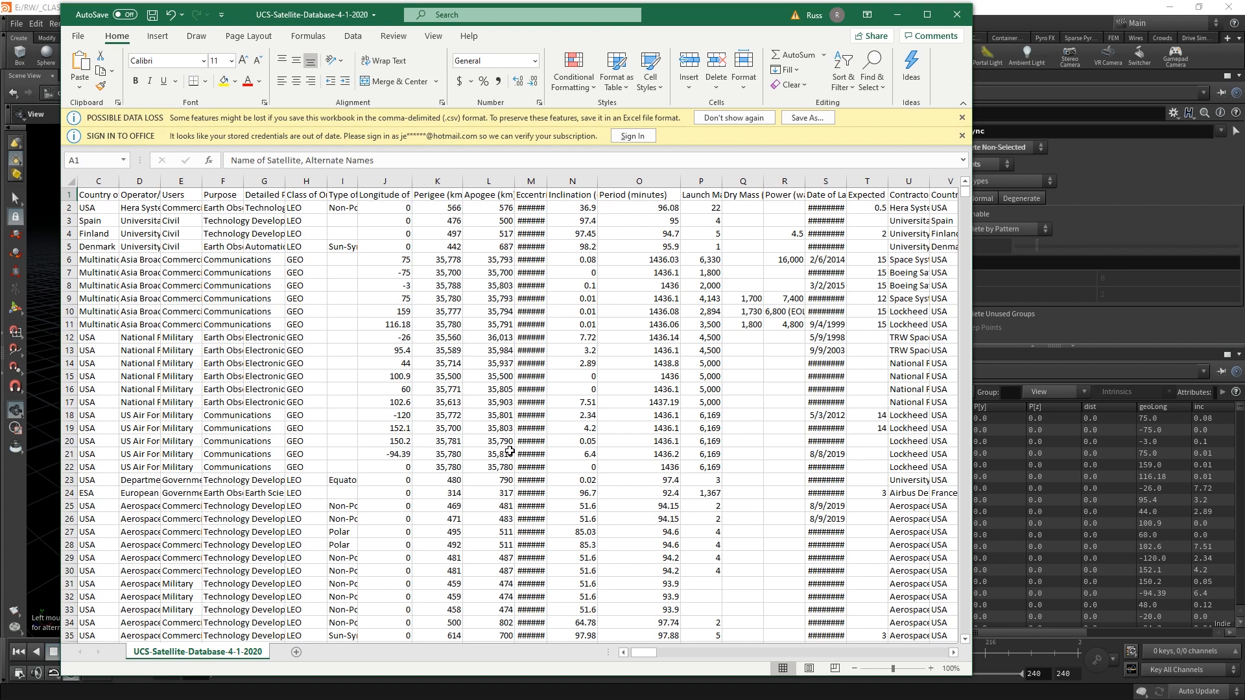
{"action": "left_click", "coordinate": [897, 14]}
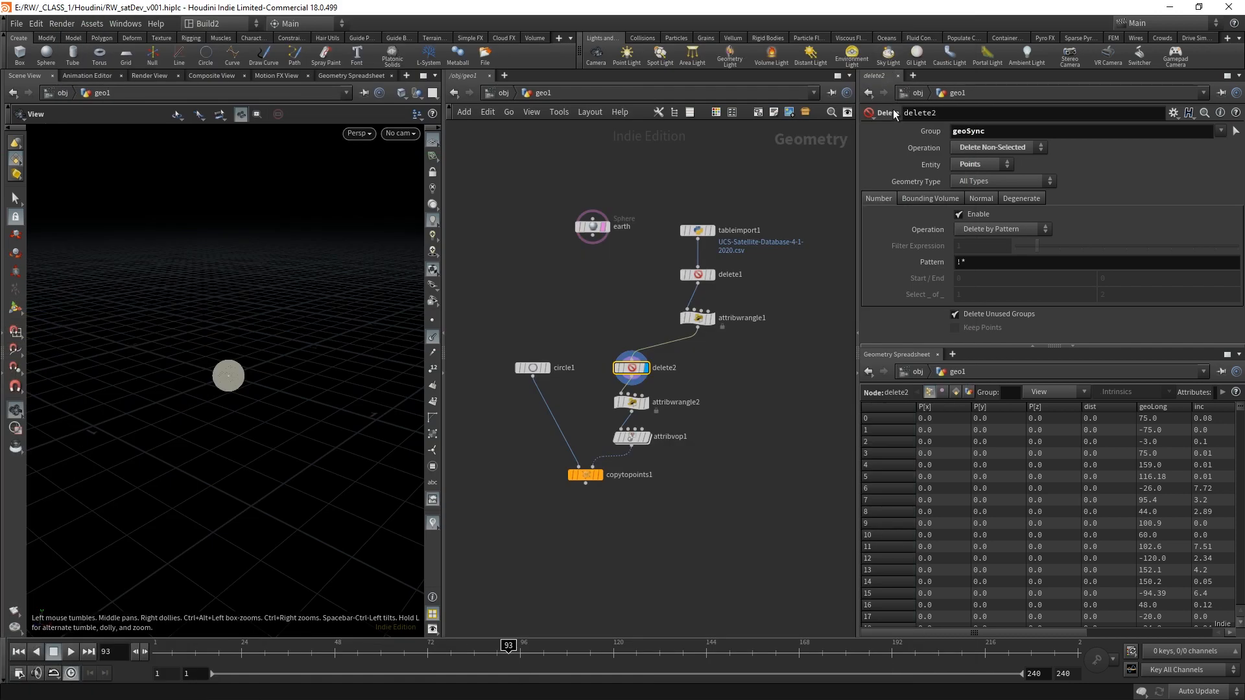
{"action": "left_click", "coordinate": [698, 318]}
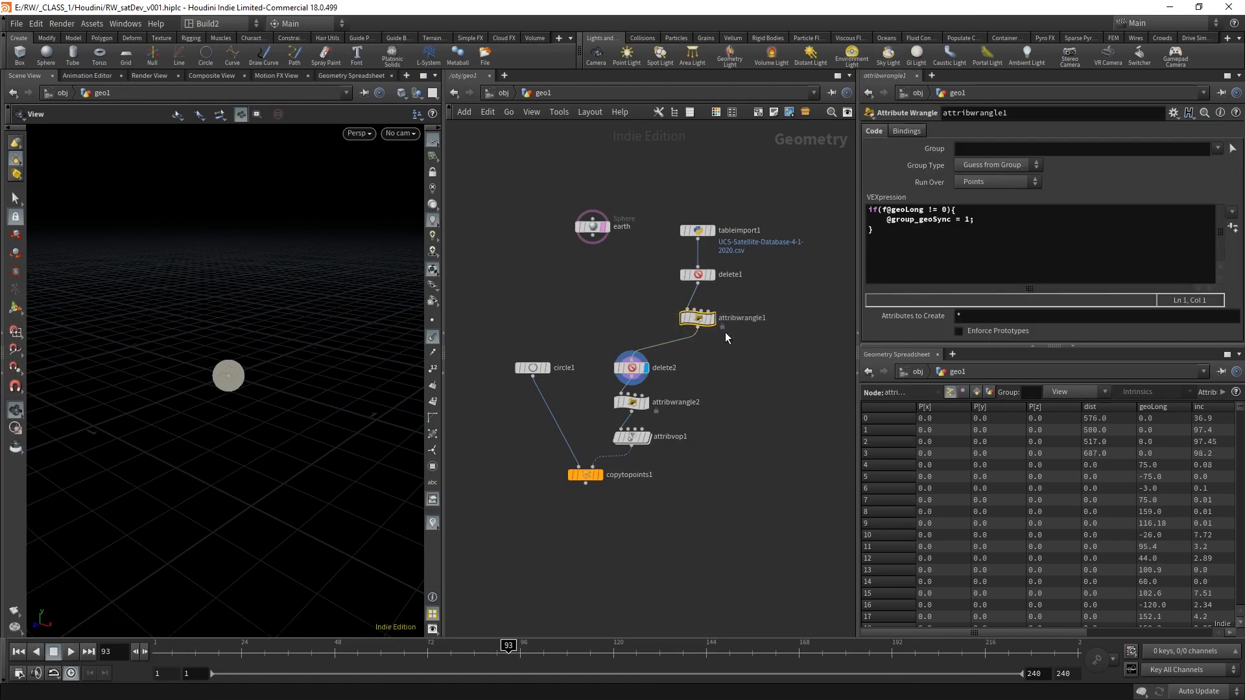
{"action": "left_click", "coordinate": [713, 274]}
{"action": "left_click", "coordinate": [690, 278]}
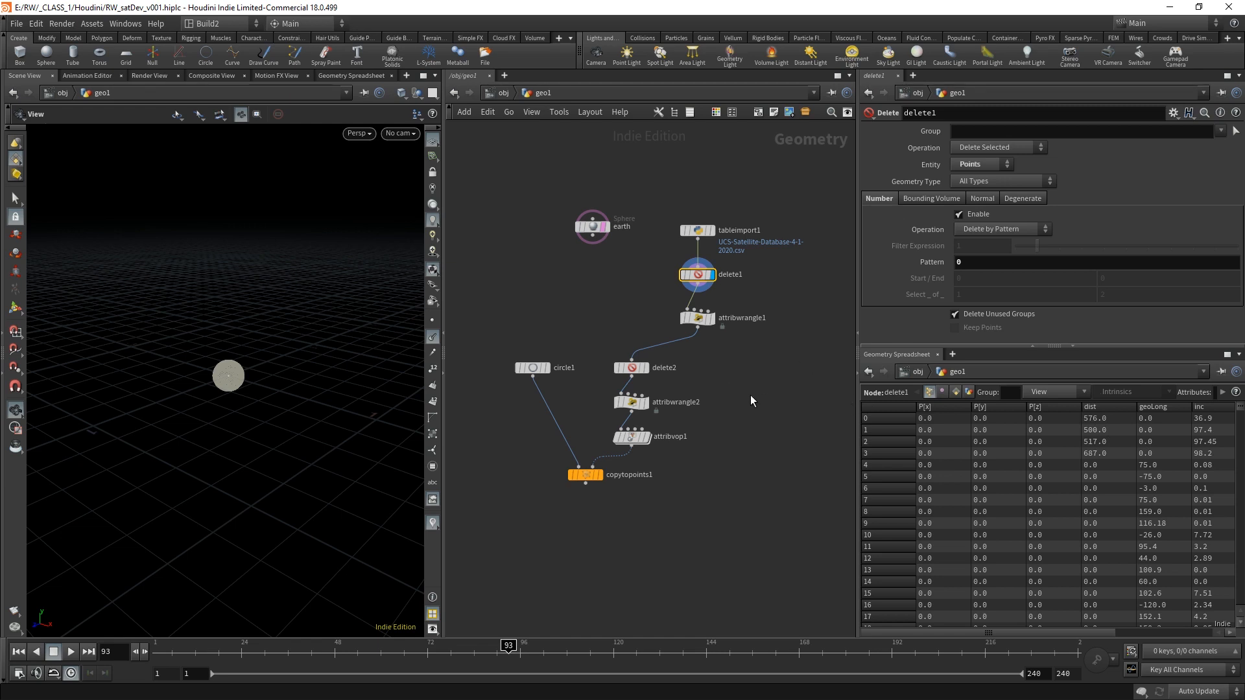
{"action": "left_click", "coordinate": [785, 401]}
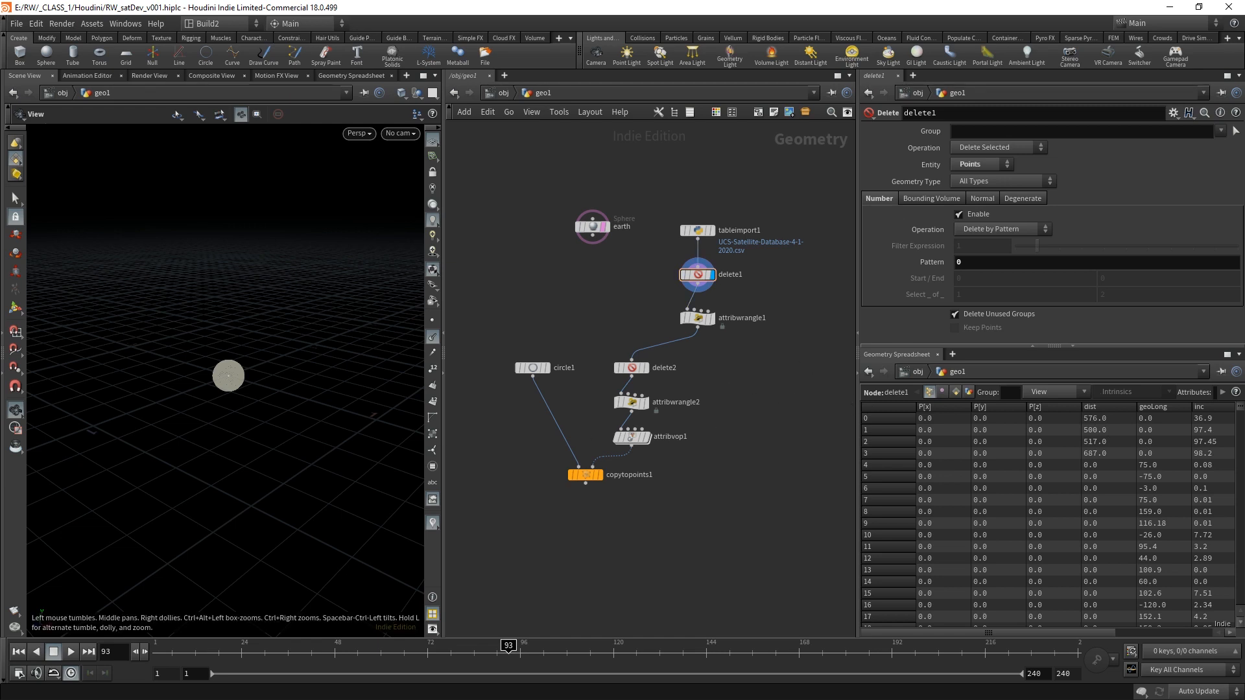
{"action": "key", "text": "alt+Tab"}
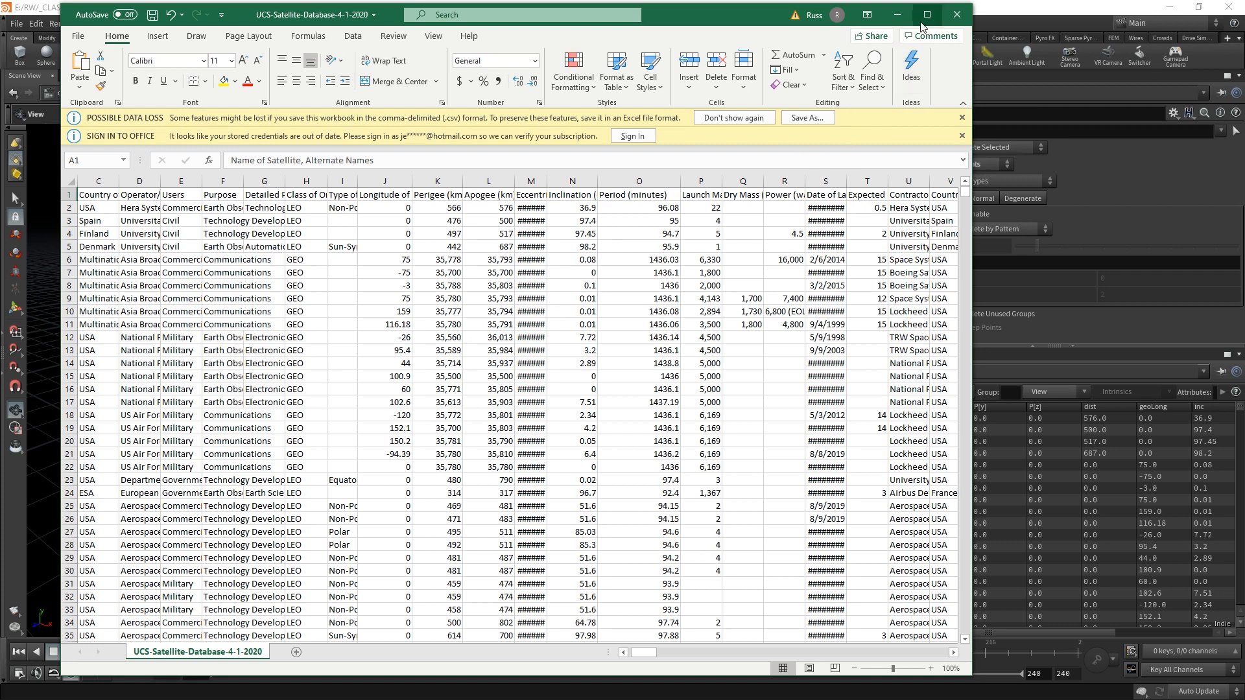
{"action": "left_click", "coordinate": [898, 15]}
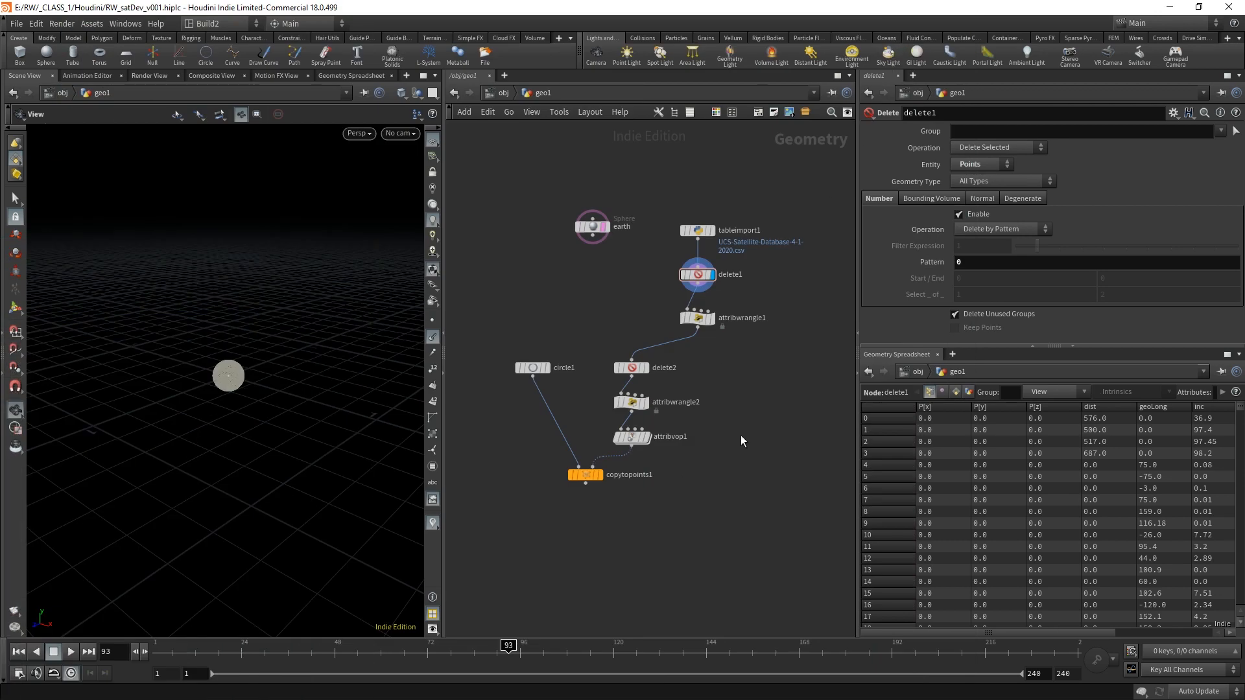
- Increase the Table Import's Number of Attributes to 6 and set the new attribute's Column Number to 11
{"action": "left_click", "coordinate": [737, 286]}
{"action": "left_click_drag", "start_coordinate": [750, 252], "coordinate": [654, 203]}
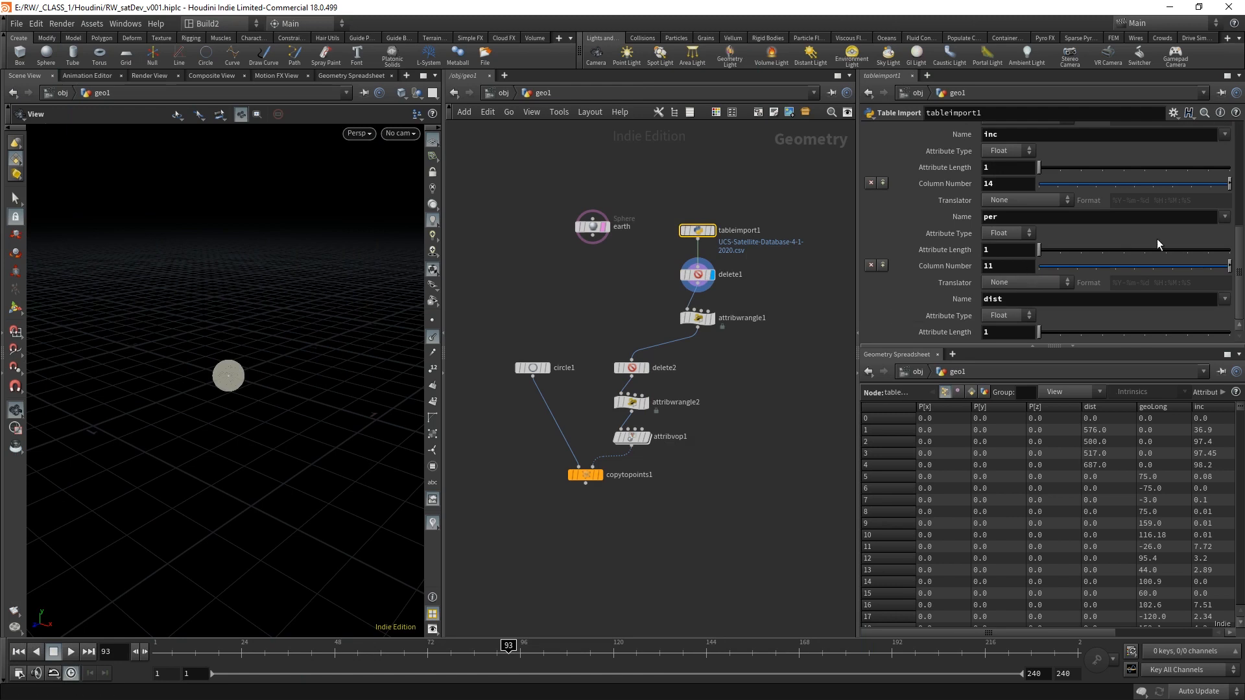
{"action": "scroll", "coordinate": [1102, 208], "scroll_direction": "up", "scroll_amount": 6}
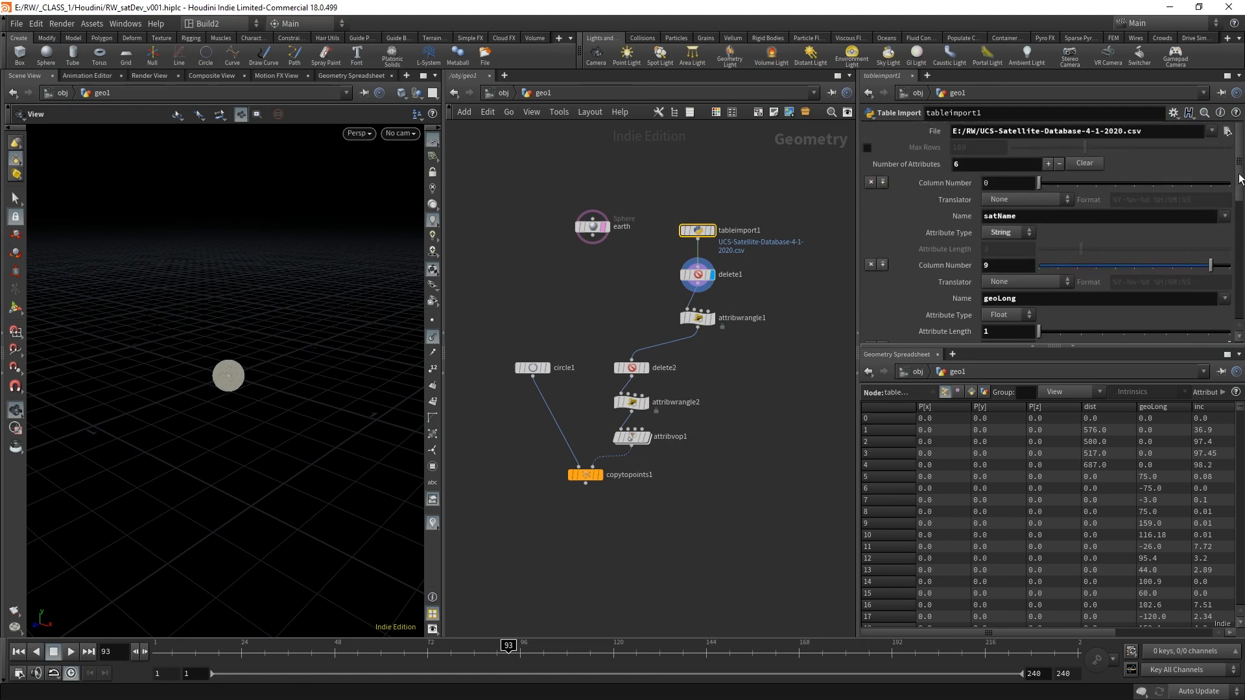
{"action": "scroll", "coordinate": [1015, 296], "scroll_direction": "down", "scroll_amount": 5}
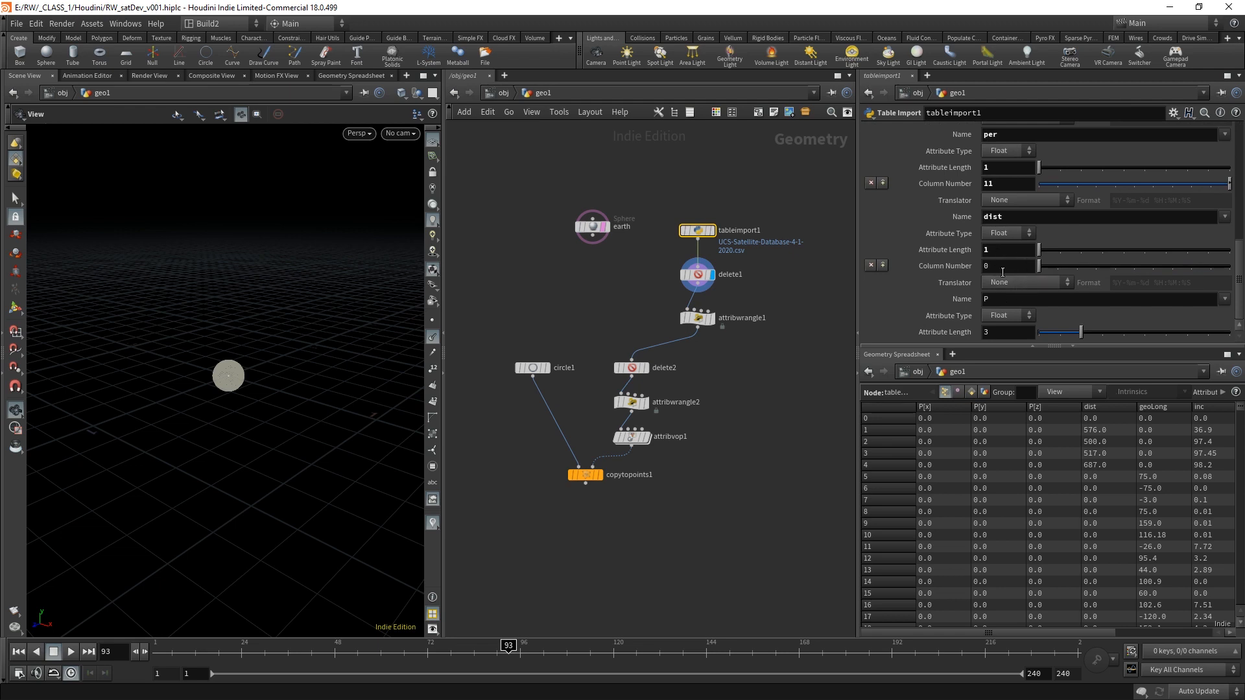
{"action": "left_click", "coordinate": [994, 268]}
{"action": "type", "text": "11"}
{"action": "key", "text": "Return"}
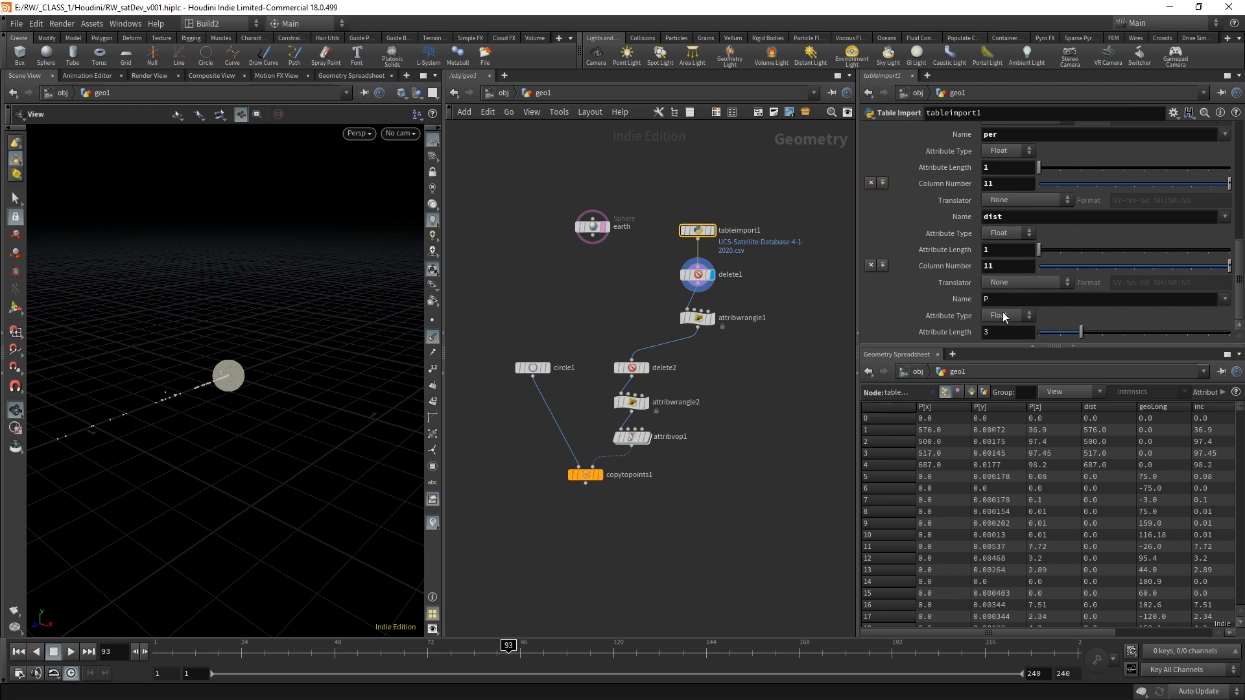
- Name the sixth Table Import attribute test and set its Attribute Type to String
{"action": "key", "text": "Tab"}
{"action": "type", "text": "test"}
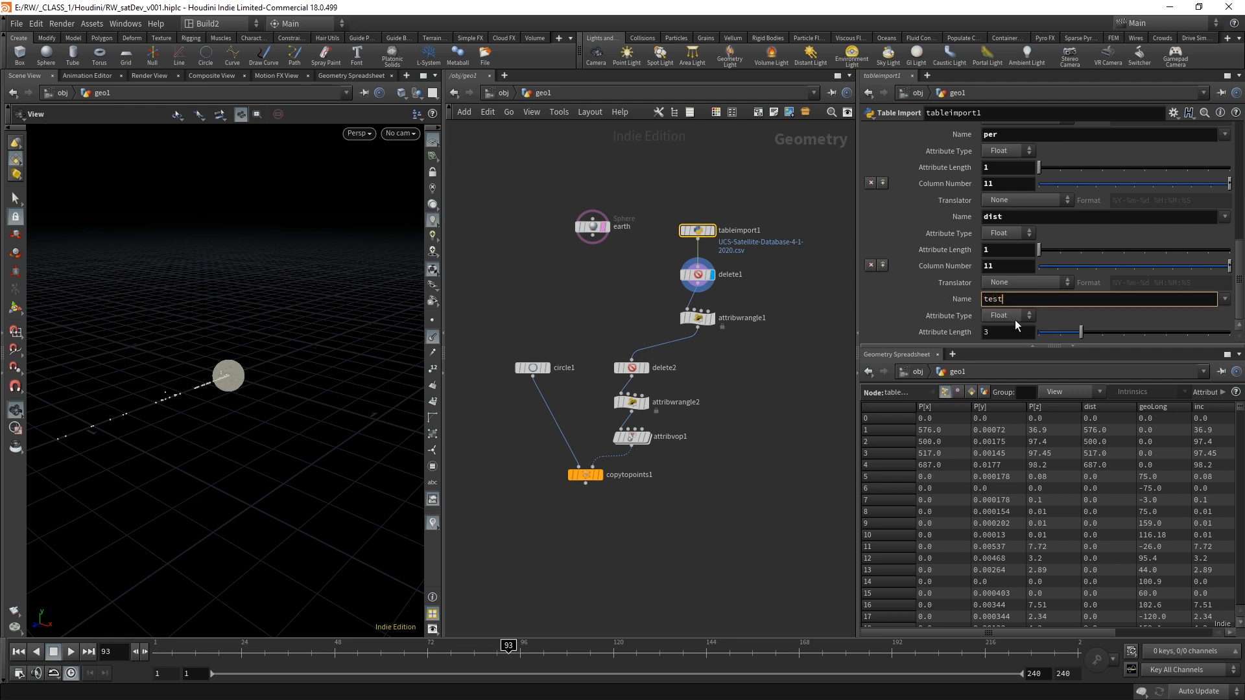
{"action": "key", "text": "Return"}
{"action": "left_click", "coordinate": [1018, 315]}
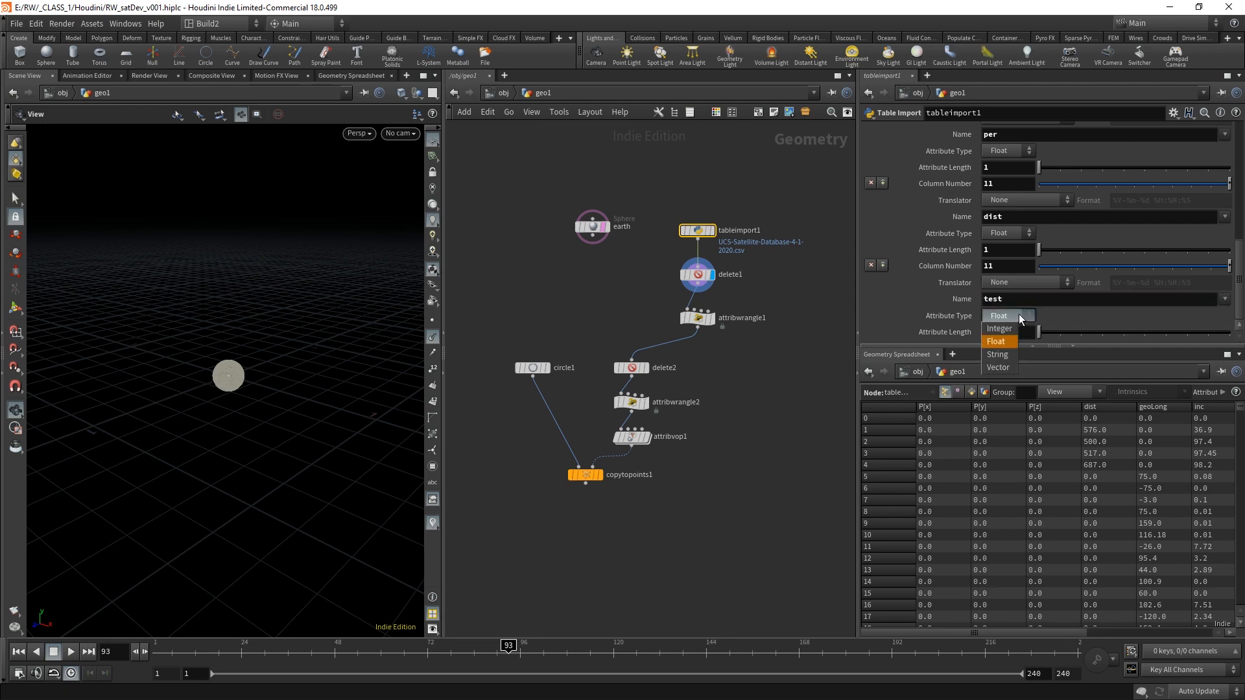
{"action": "left_click", "coordinate": [1010, 355]}
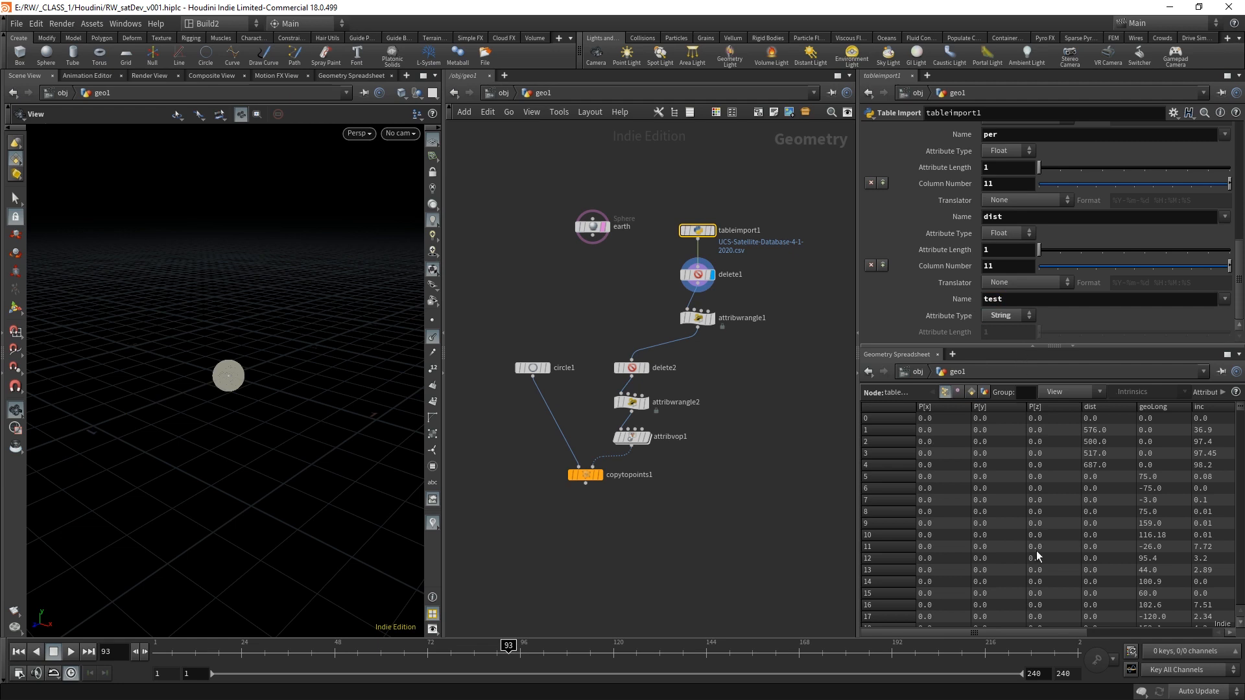
- Display the delete2 node and inspect its dist and test columns in the Geometry Spreadsheet
{"action": "left_click_drag", "start_coordinate": [1006, 636], "coordinate": [1066, 630]}
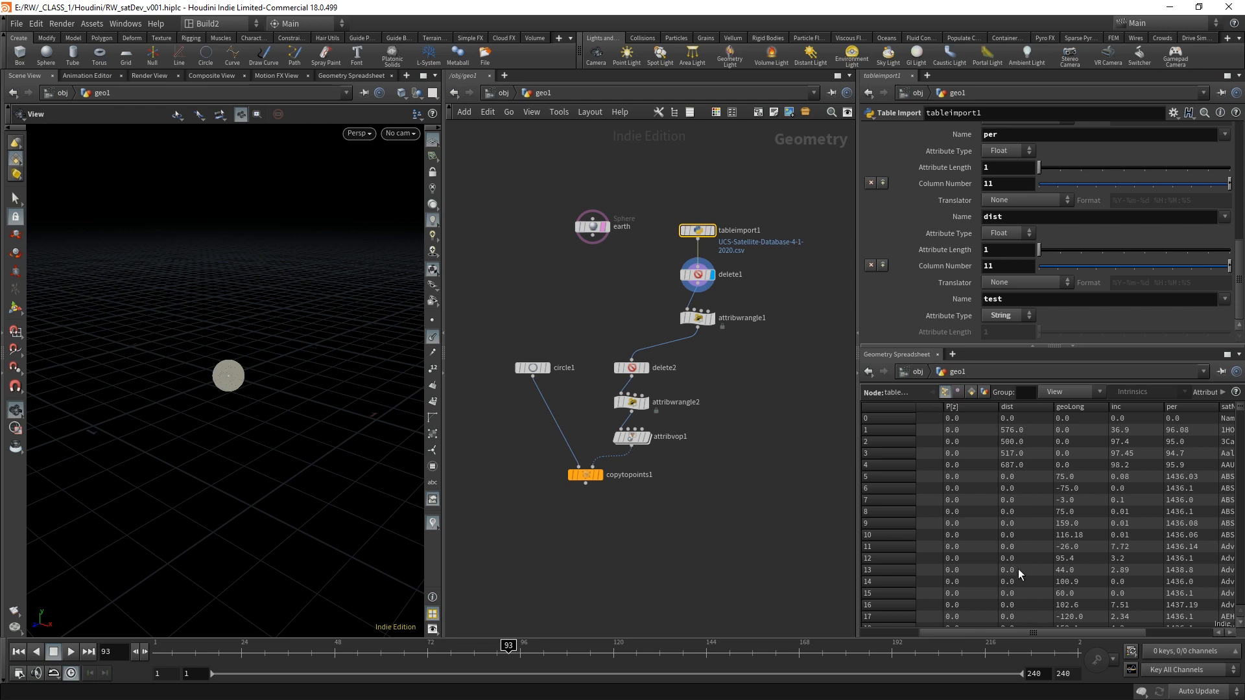
{"action": "left_click", "coordinate": [629, 368]}
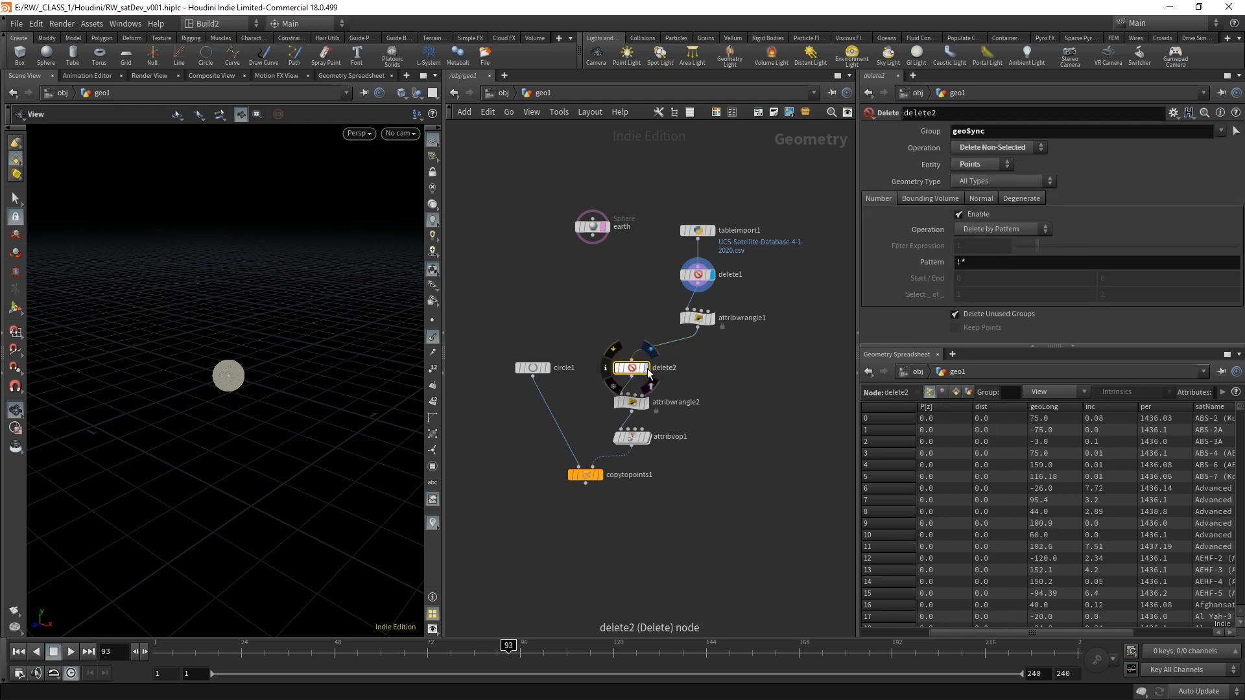
{"action": "left_click", "coordinate": [647, 368]}
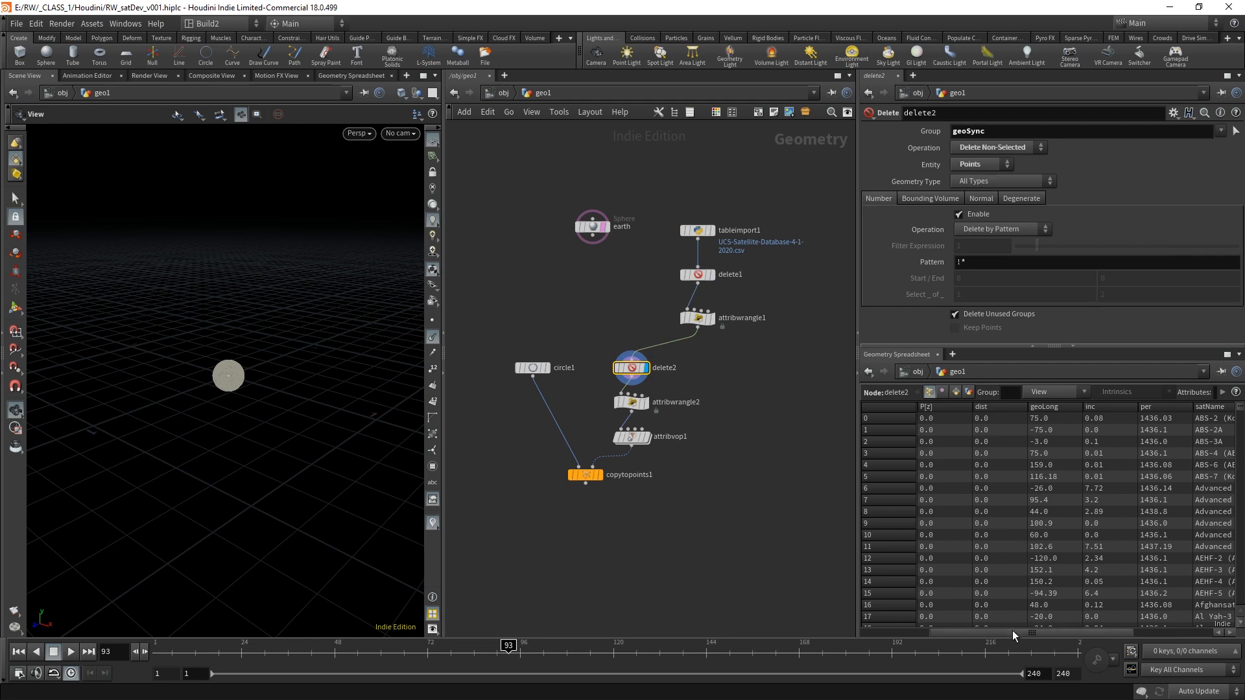
{"action": "left_click_drag", "start_coordinate": [1013, 630], "coordinate": [1124, 634]}
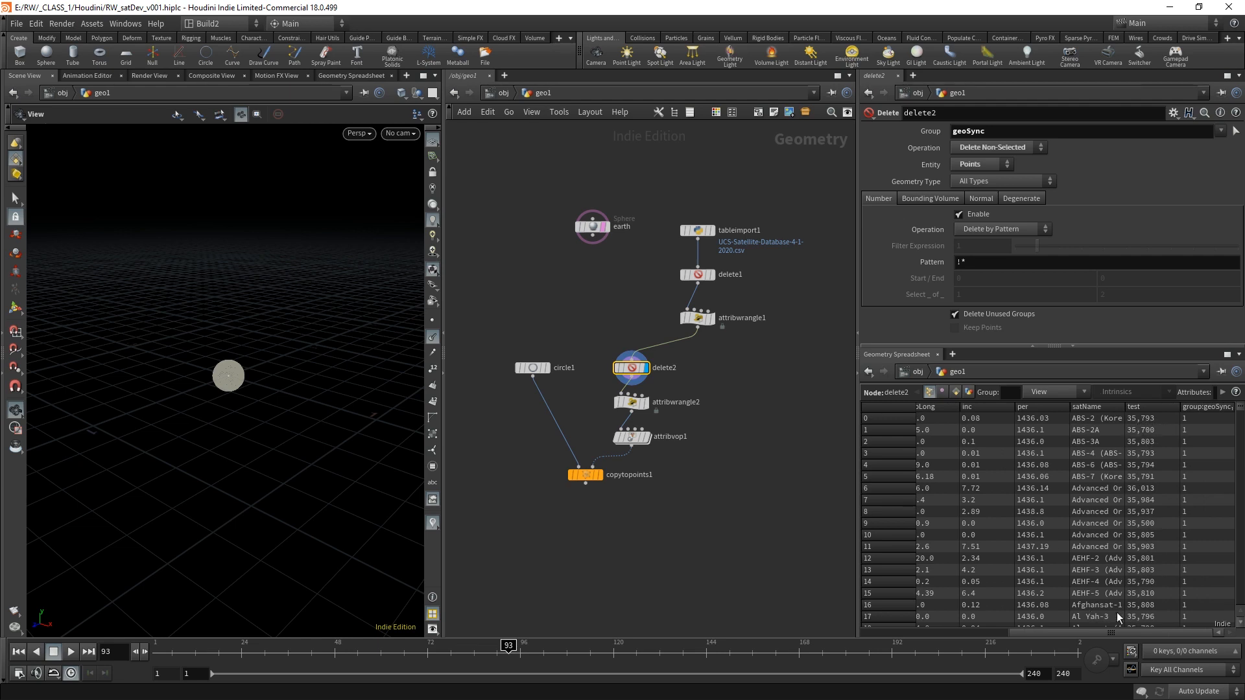
{"action": "left_click_drag", "start_coordinate": [1091, 634], "coordinate": [972, 632]}
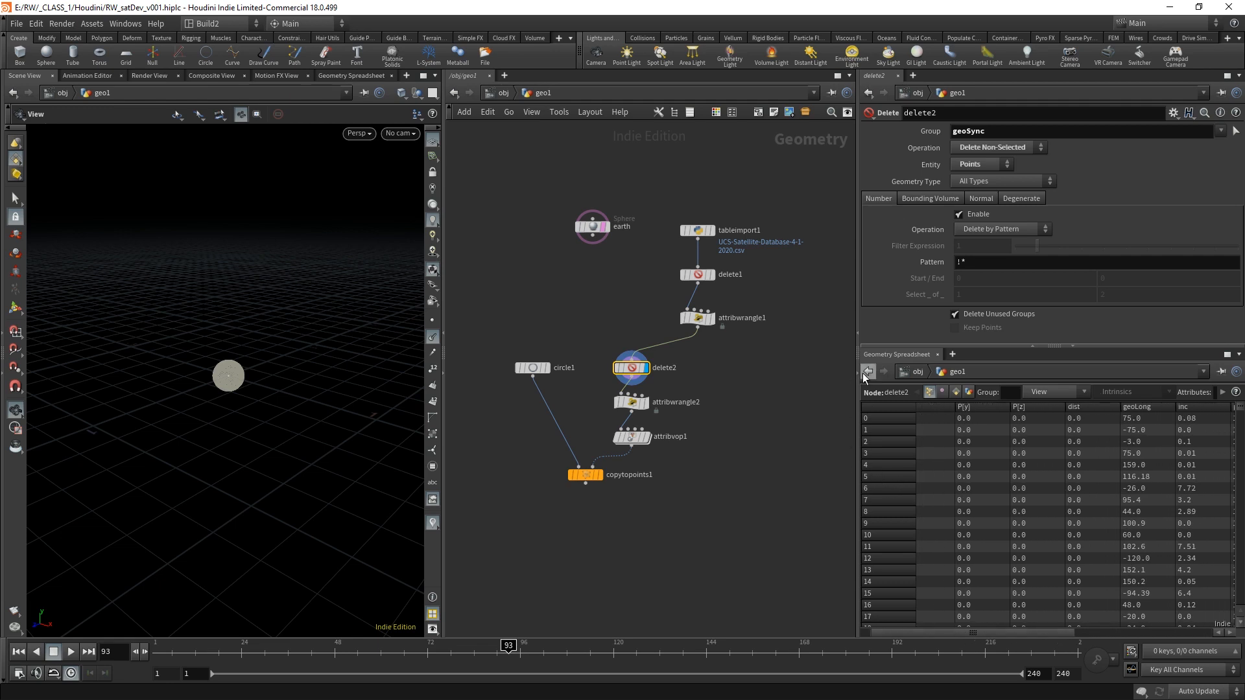
{"action": "left_click_drag", "start_coordinate": [858, 317], "coordinate": [841, 318]}
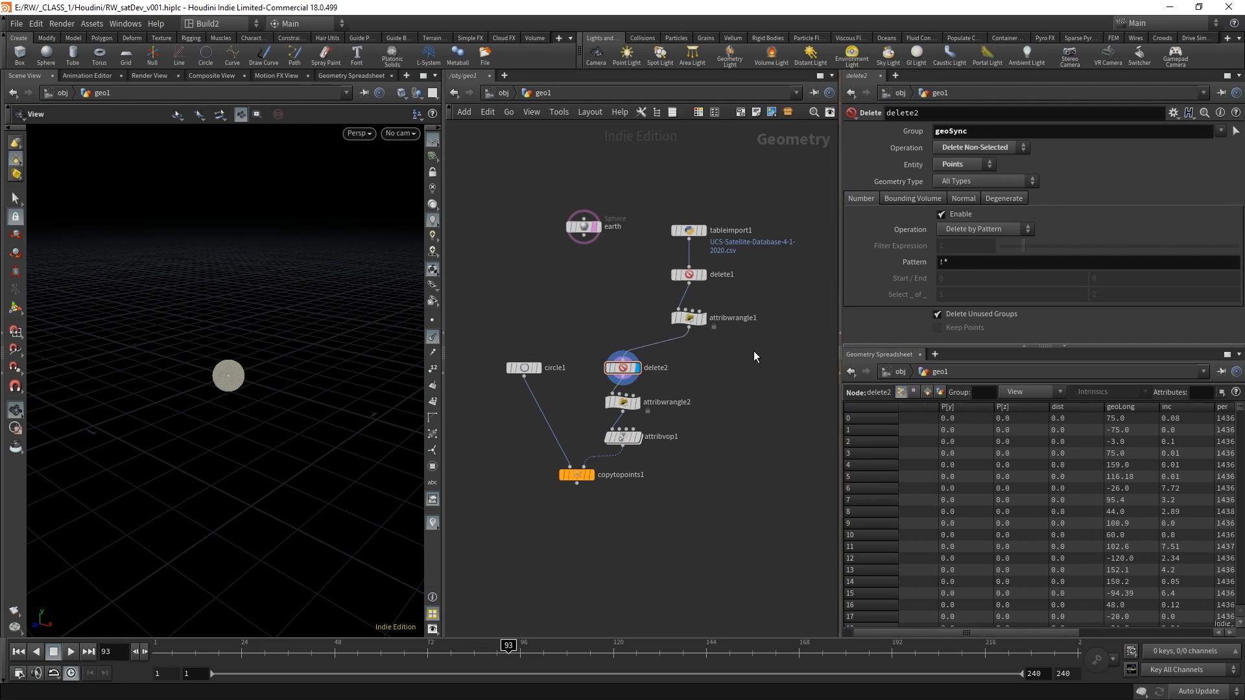
- Change the Attribute Type of the dist attribute in the Table Import node to String
{"action": "left_click", "coordinate": [703, 322]}
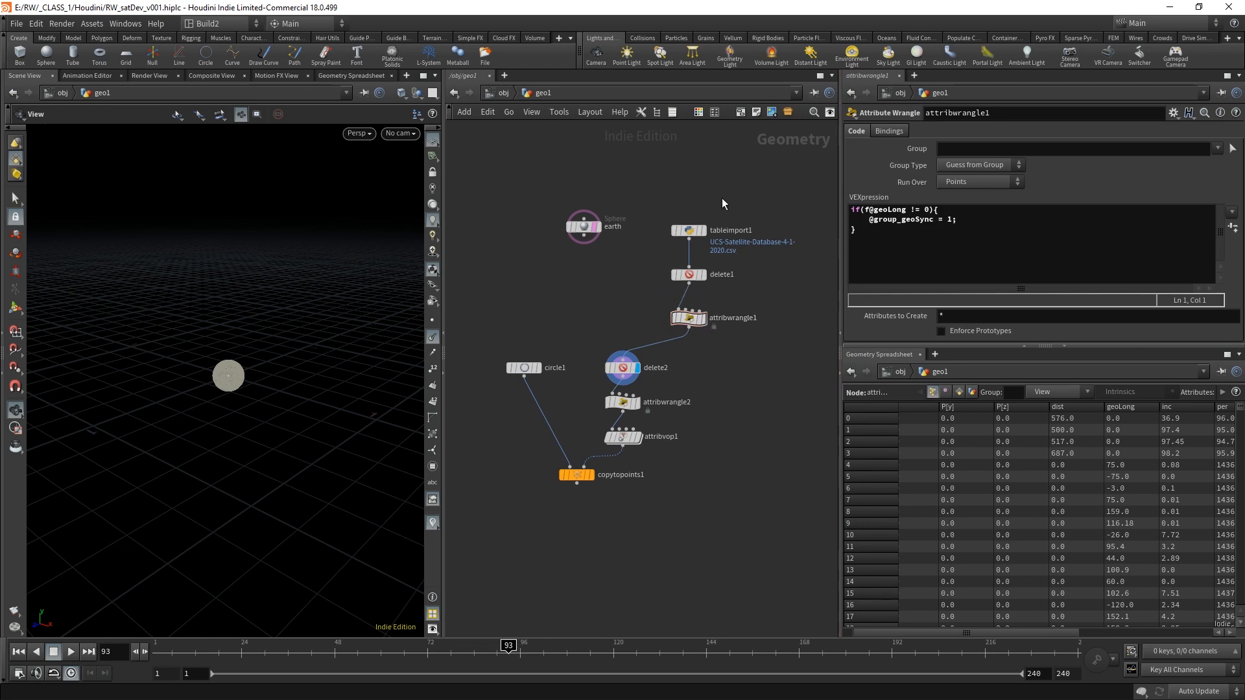
{"action": "left_click", "coordinate": [688, 232]}
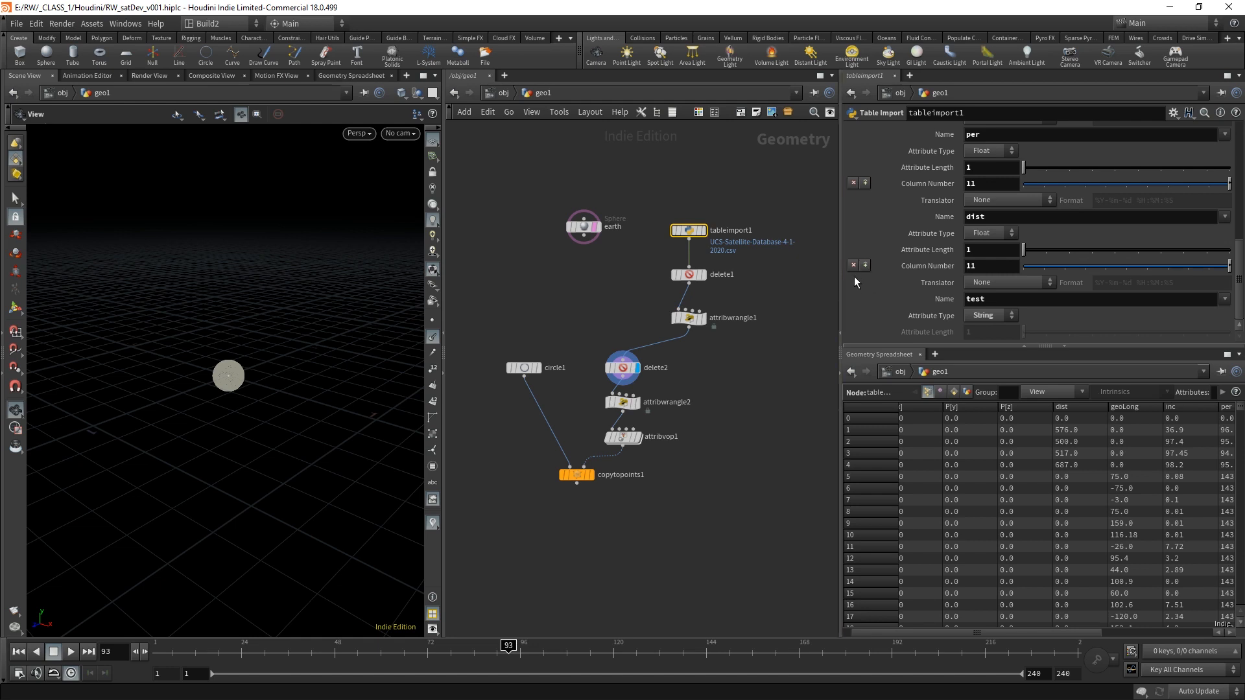
{"action": "scroll", "coordinate": [854, 291], "scroll_direction": "up", "scroll_amount": 3}
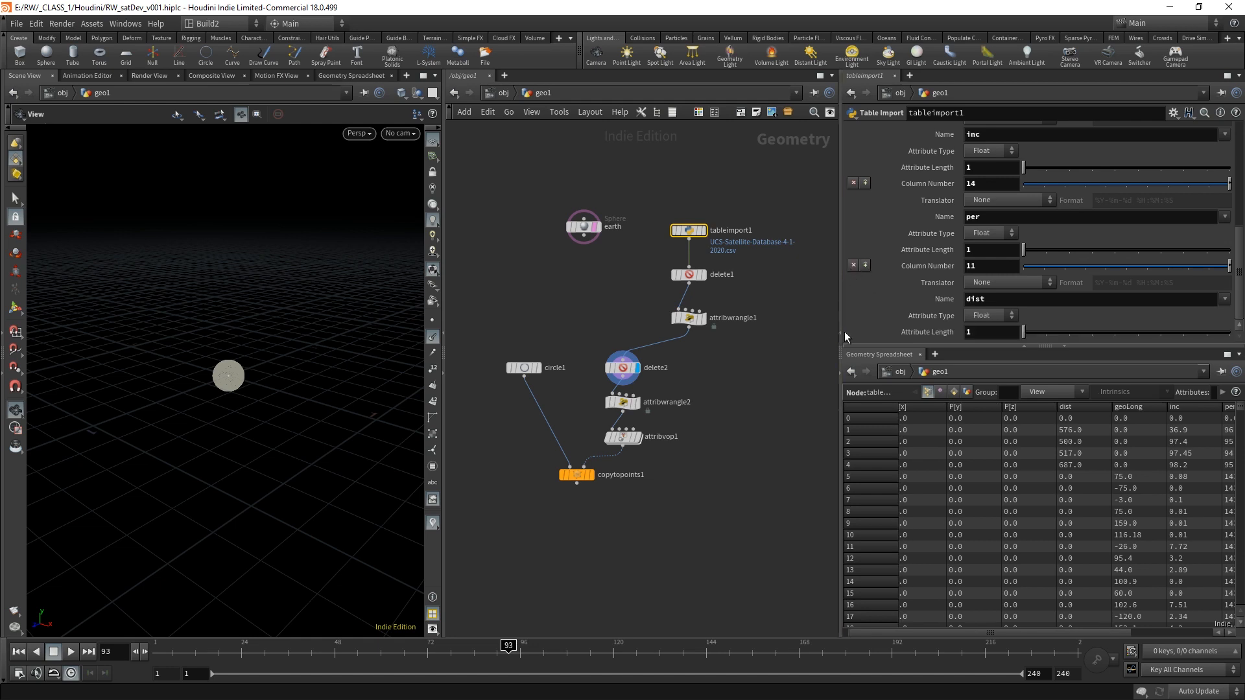
{"action": "left_click", "coordinate": [997, 318]}
{"action": "left_click", "coordinate": [1004, 361]}
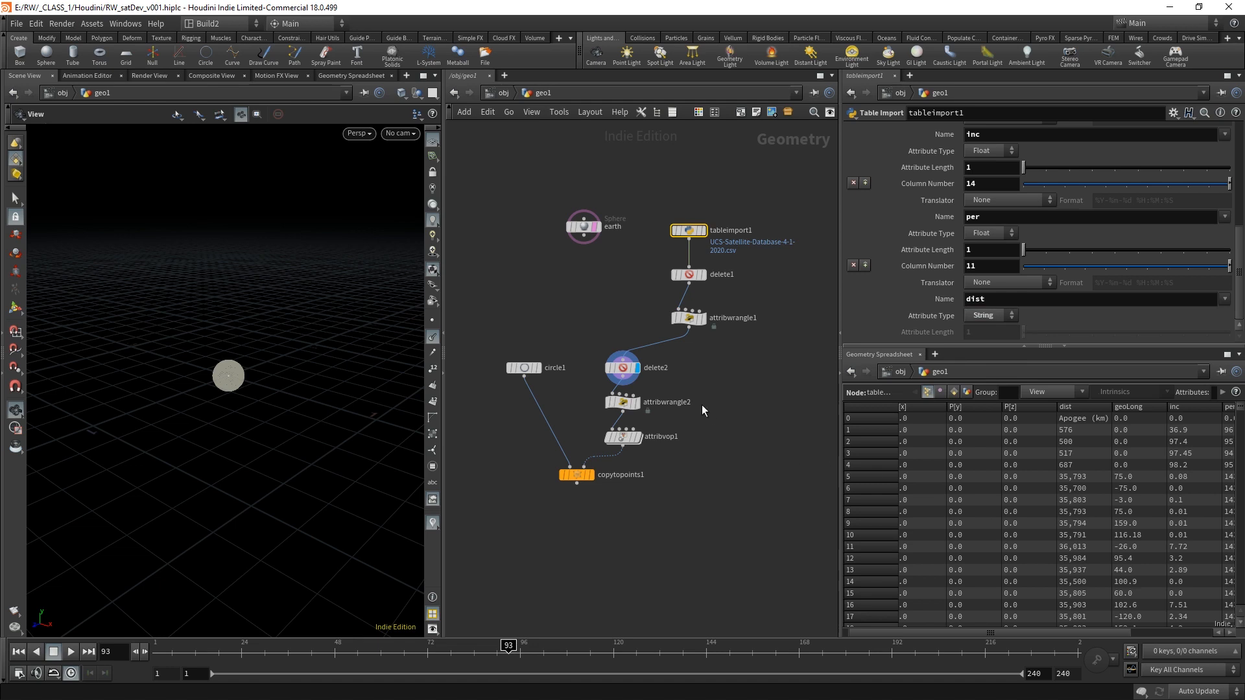
- Insert a new Attribute Wrangle between attribwrangle1 and delete2 and make it the displayed node
{"action": "left_click_drag", "start_coordinate": [673, 383], "coordinate": [590, 352]}
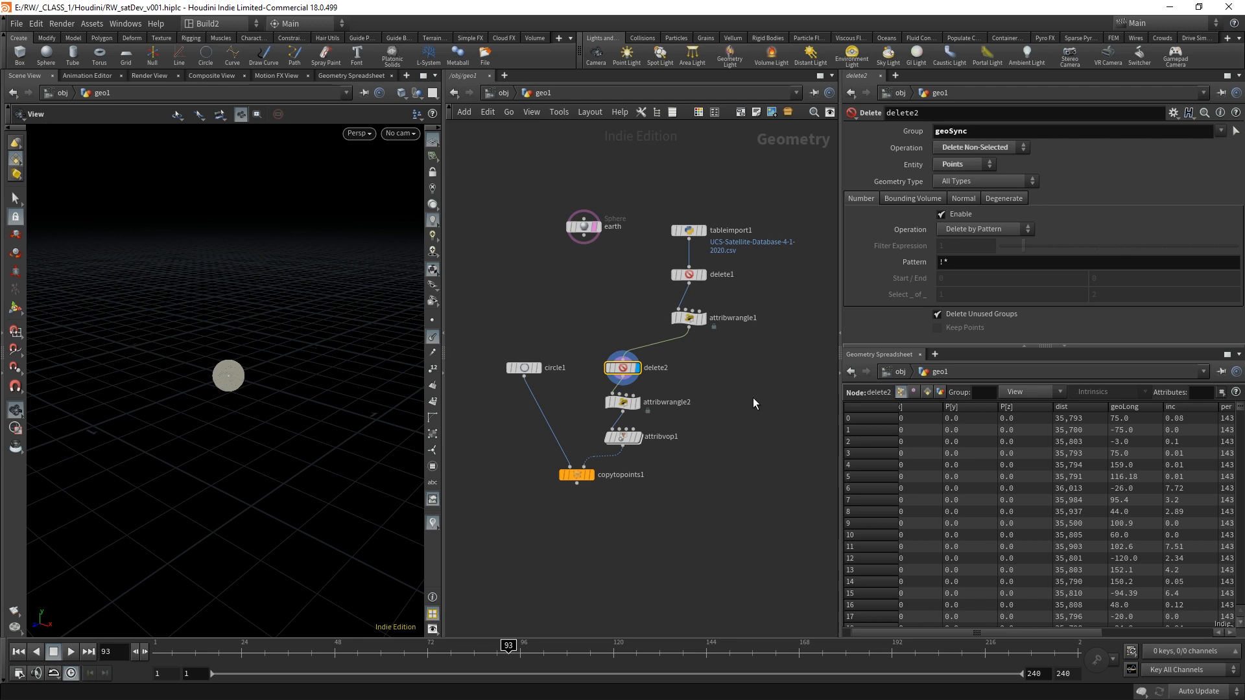
{"action": "left_click", "coordinate": [748, 409]}
{"action": "middle_click_drag", "start_coordinate": [757, 405], "coordinate": [745, 415]}
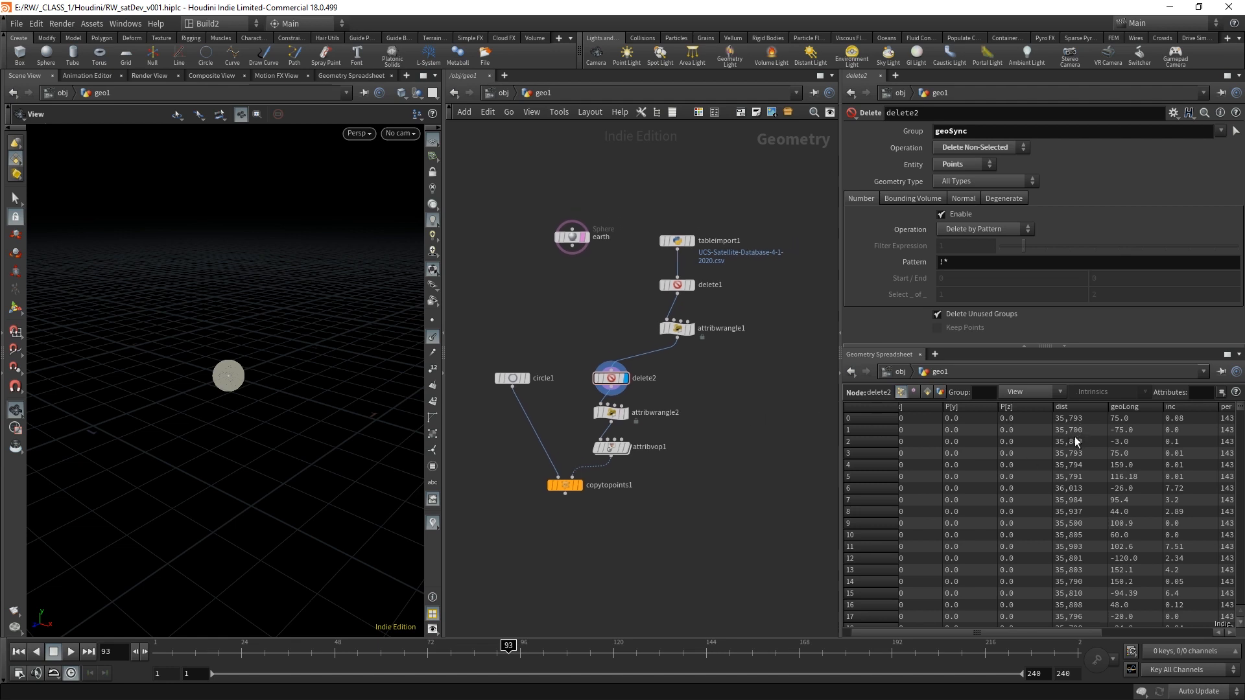
{"action": "middle_click_drag", "start_coordinate": [740, 404], "coordinate": [738, 413]}
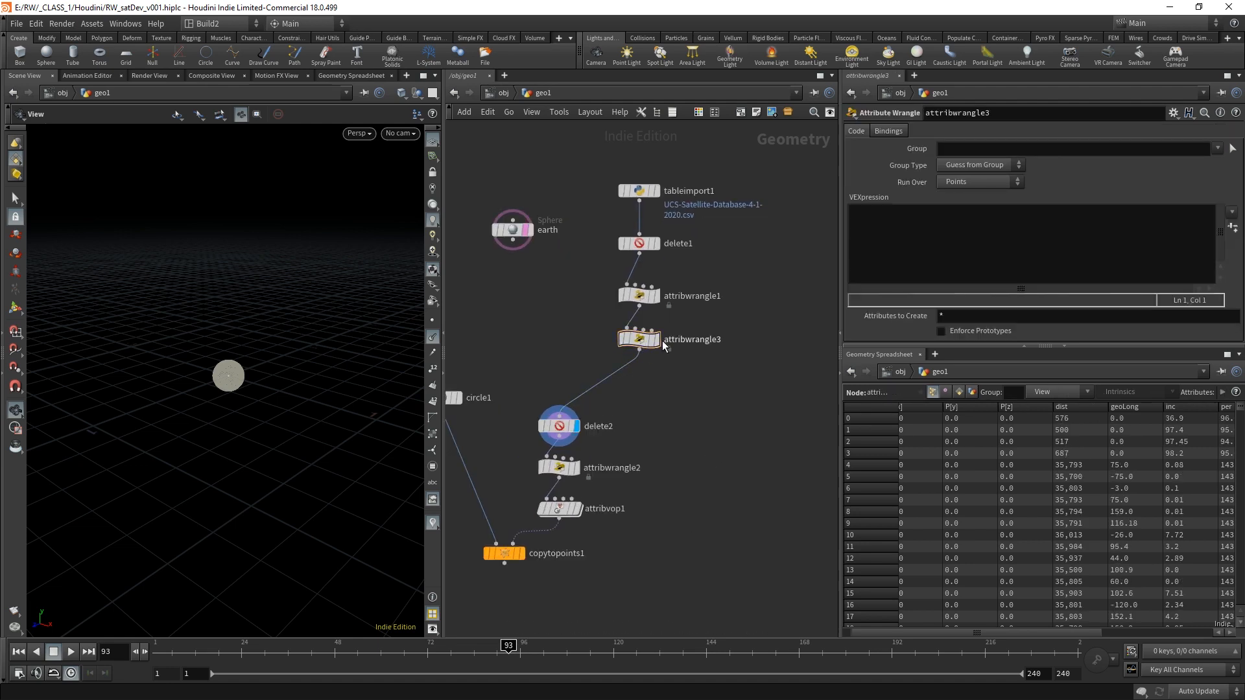
{"action": "left_click", "coordinate": [656, 338]}
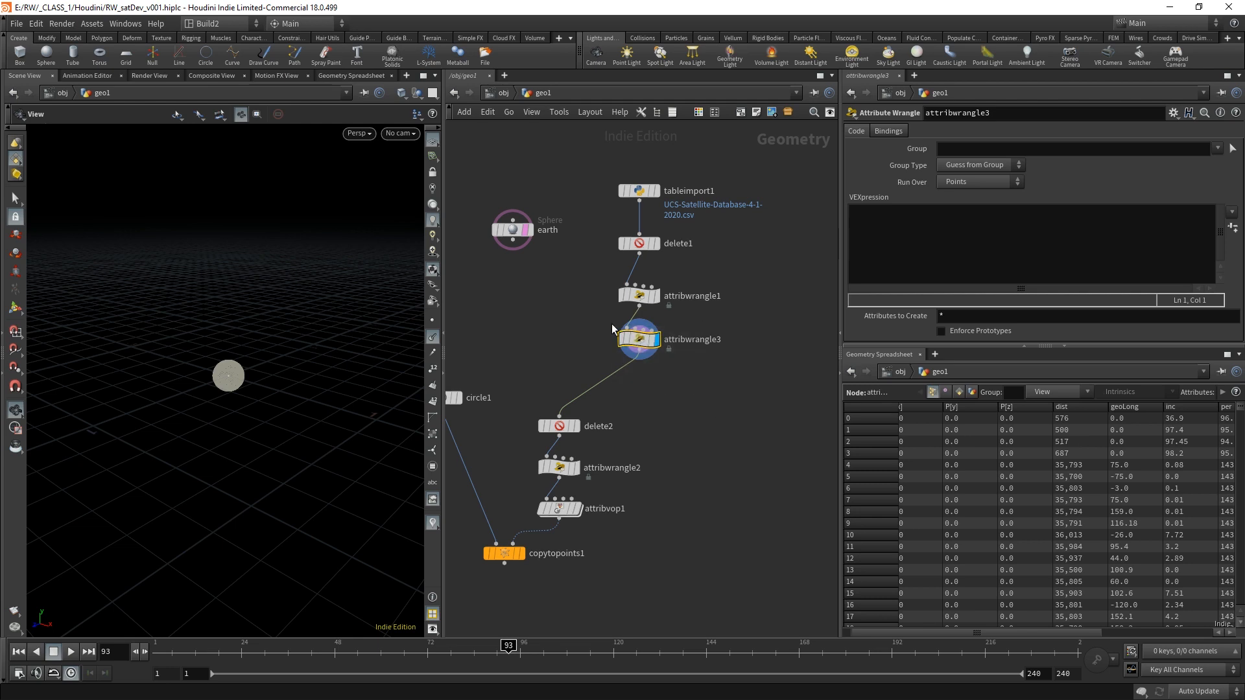
{"action": "left_click", "coordinate": [974, 247]}
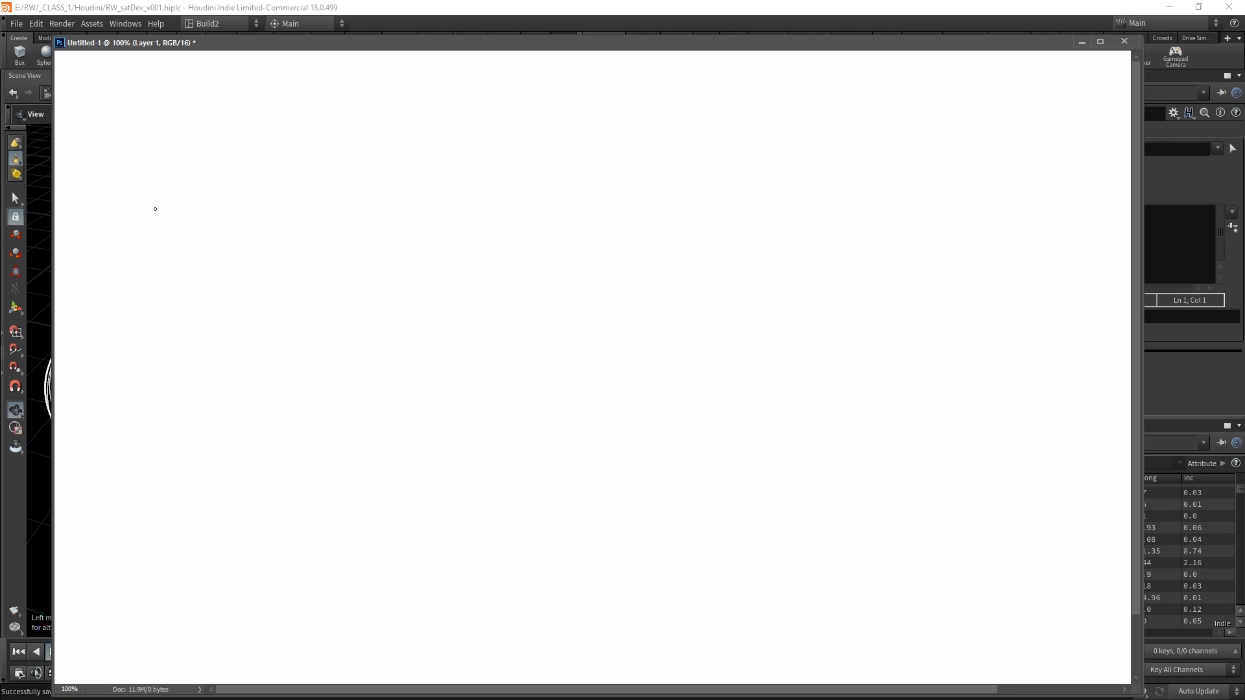
- Switch to the Photoshop canvas and handwrite the example array [.6, 1.25, 720.1, -.47821]
{"action": "mouse_move", "coordinate": [156, 208]}
{"action": "left_mouse_down"}
{"action": "mouse_move", "coordinate": [153, 265]}
{"action": "mouse_move", "coordinate": [171, 265]}
{"action": "left_mouse_up"}
{"action": "left_click_drag", "start_coordinate": [151, 210], "coordinate": [161, 212]}
{"action": "mouse_move", "coordinate": [215, 224]}
{"action": "left_mouse_down"}
{"action": "mouse_move", "coordinate": [205, 255]}
{"action": "mouse_move", "coordinate": [236, 264]}
{"action": "left_mouse_up"}
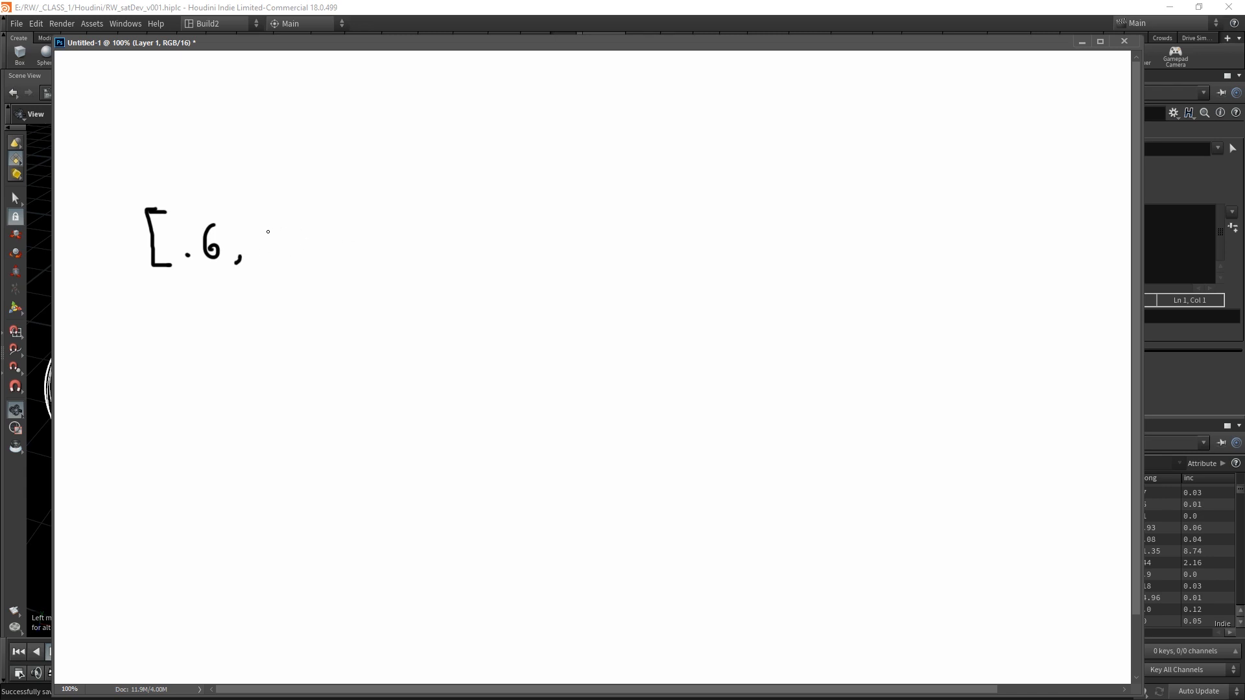
{"action": "mouse_move", "coordinate": [266, 219]}
{"action": "left_mouse_down"}
{"action": "mouse_move", "coordinate": [265, 250]}
{"action": "mouse_move", "coordinate": [313, 245]}
{"action": "mouse_move", "coordinate": [338, 258]}
{"action": "mouse_move", "coordinate": [378, 239]}
{"action": "mouse_move", "coordinate": [375, 249]}
{"action": "left_mouse_up"}
{"action": "mouse_move", "coordinate": [367, 238]}
{"action": "left_mouse_down"}
{"action": "mouse_move", "coordinate": [384, 232]}
{"action": "mouse_move", "coordinate": [407, 249]}
{"action": "mouse_move", "coordinate": [413, 231]}
{"action": "mouse_move", "coordinate": [462, 257]}
{"action": "mouse_move", "coordinate": [509, 225]}
{"action": "mouse_move", "coordinate": [542, 231]}
{"action": "mouse_move", "coordinate": [542, 249]}
{"action": "mouse_move", "coordinate": [594, 236]}
{"action": "mouse_move", "coordinate": [581, 248]}
{"action": "mouse_move", "coordinate": [632, 249]}
{"action": "left_mouse_up"}
{"action": "mouse_move", "coordinate": [648, 206]}
{"action": "left_mouse_down"}
{"action": "mouse_move", "coordinate": [668, 204]}
{"action": "mouse_move", "coordinate": [655, 259]}
{"action": "left_mouse_up"}
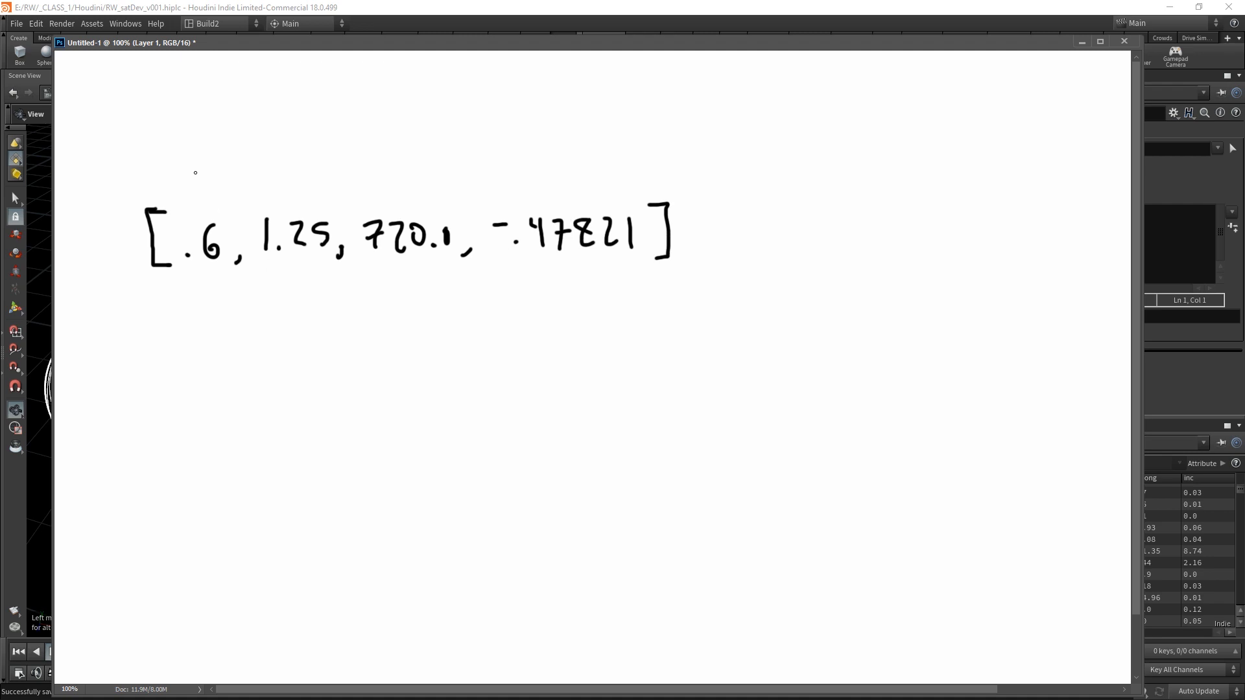
- Handwrite the index numbers 0, 1, 2 and 3 above the matching elements of the array
{"action": "left_click_drag", "start_coordinate": [195, 172], "coordinate": [196, 170]}
{"action": "left_click_drag", "start_coordinate": [295, 169], "coordinate": [297, 183]}
{"action": "left_click_drag", "start_coordinate": [402, 169], "coordinate": [417, 184]}
{"action": "mouse_move", "coordinate": [569, 165]}
{"action": "left_mouse_down"}
{"action": "mouse_move", "coordinate": [582, 172]}
{"action": "mouse_move", "coordinate": [571, 182]}
{"action": "left_mouse_up"}
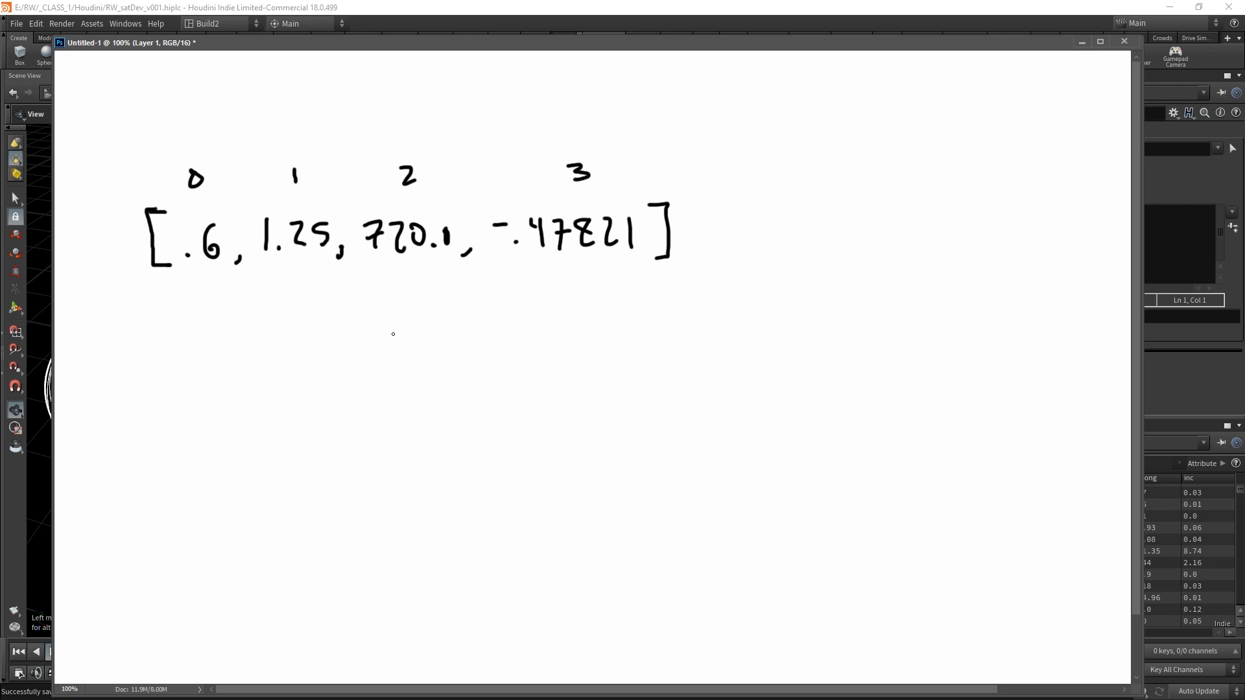
- Blank out the canvas on a new layer and handwrite the comma-separated value 35,790
{"action": "key", "text": "ctrl+BackSpace"}
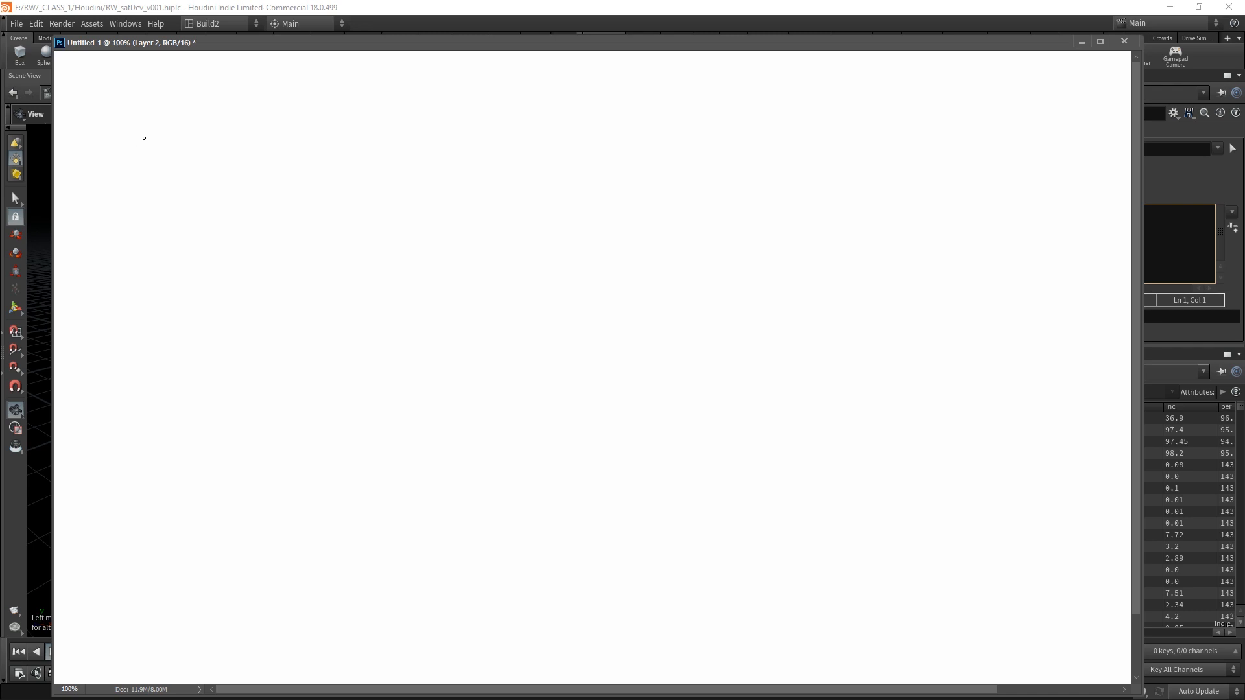
{"action": "left_click_drag", "start_coordinate": [133, 129], "coordinate": [128, 160]}
{"action": "mouse_move", "coordinate": [179, 127]}
{"action": "left_mouse_down"}
{"action": "mouse_move", "coordinate": [166, 155]}
{"action": "mouse_move", "coordinate": [228, 154]}
{"action": "left_mouse_up"}
{"action": "mouse_move", "coordinate": [225, 143]}
{"action": "left_mouse_down"}
{"action": "mouse_move", "coordinate": [249, 140]}
{"action": "mouse_move", "coordinate": [259, 154]}
{"action": "mouse_move", "coordinate": [288, 133]}
{"action": "left_mouse_up"}
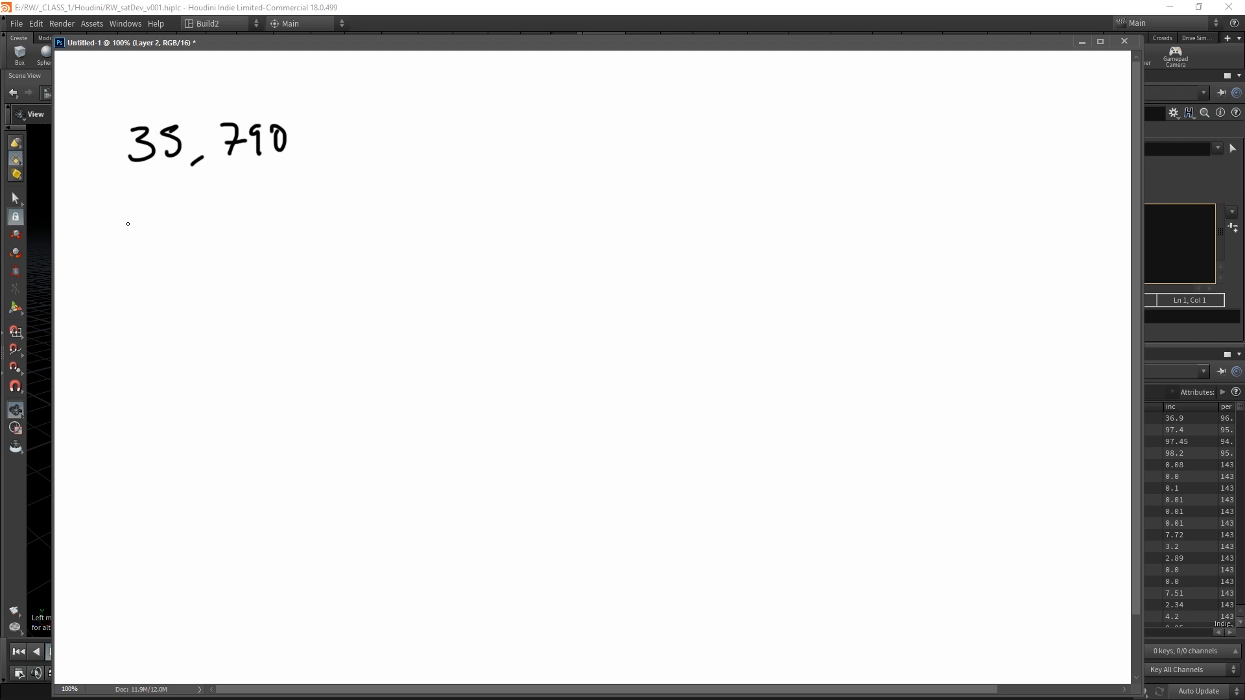
- Handwrite the split version of the value as the array s = [35, 790] beneath it
{"action": "mouse_move", "coordinate": [141, 219]}
{"action": "left_mouse_down"}
{"action": "mouse_move", "coordinate": [127, 252]}
{"action": "mouse_move", "coordinate": [154, 270]}
{"action": "left_mouse_up"}
{"action": "mouse_move", "coordinate": [169, 228]}
{"action": "left_mouse_down"}
{"action": "mouse_move", "coordinate": [186, 239]}
{"action": "mouse_move", "coordinate": [166, 258]}
{"action": "left_mouse_up"}
{"action": "mouse_move", "coordinate": [214, 223]}
{"action": "left_mouse_down"}
{"action": "mouse_move", "coordinate": [196, 254]}
{"action": "mouse_move", "coordinate": [242, 269]}
{"action": "left_mouse_up"}
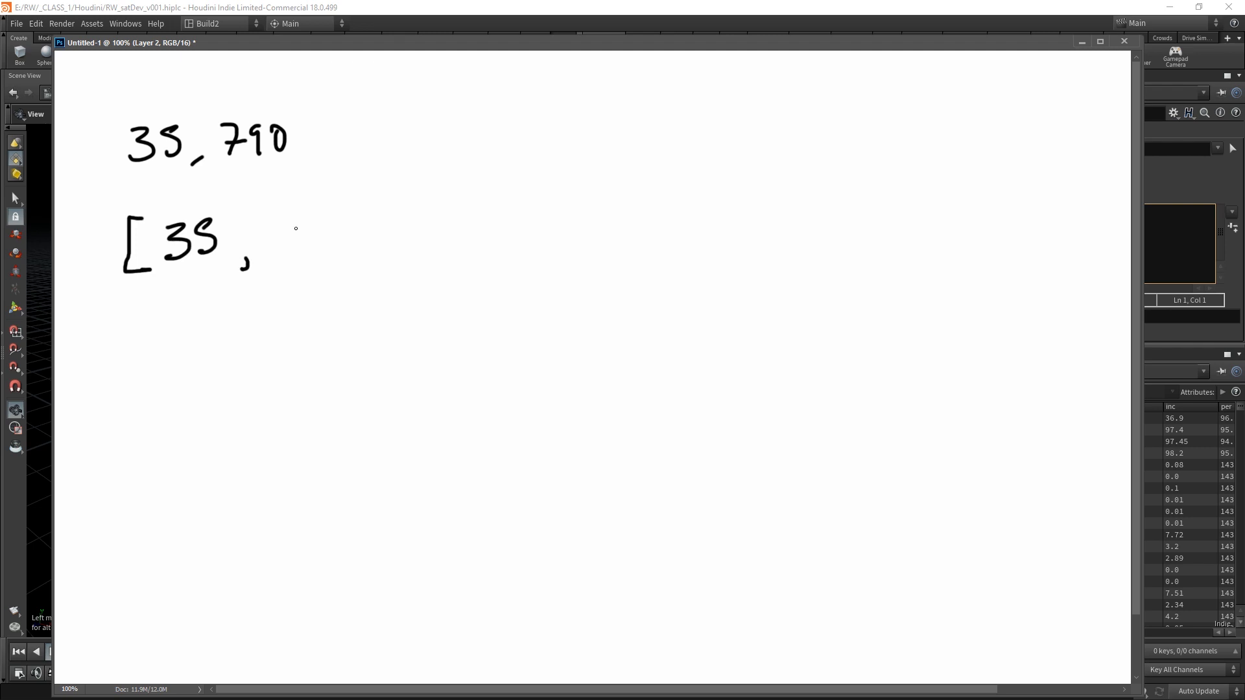
{"action": "mouse_move", "coordinate": [287, 225]}
{"action": "left_mouse_down"}
{"action": "mouse_move", "coordinate": [294, 245]}
{"action": "mouse_move", "coordinate": [322, 251]}
{"action": "mouse_move", "coordinate": [343, 220]}
{"action": "left_mouse_up"}
{"action": "mouse_move", "coordinate": [367, 216]}
{"action": "left_mouse_down"}
{"action": "mouse_move", "coordinate": [393, 215]}
{"action": "mouse_move", "coordinate": [366, 263]}
{"action": "left_mouse_up"}
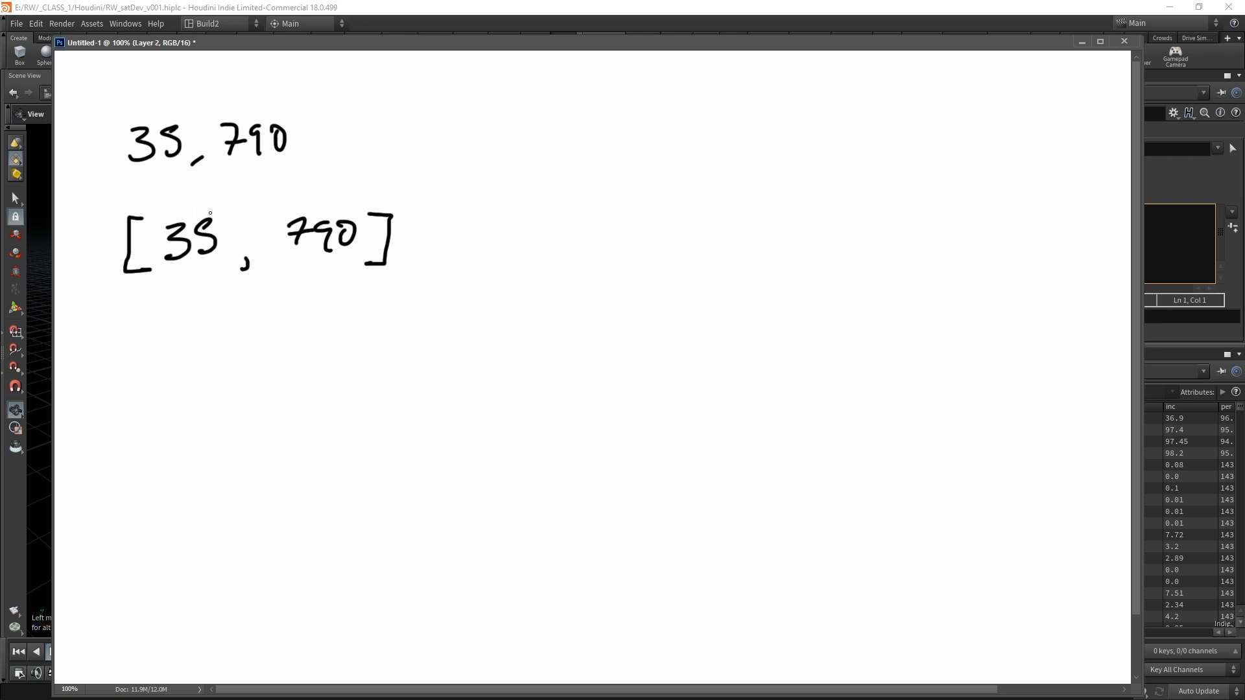
{"action": "left_click_drag", "start_coordinate": [73, 238], "coordinate": [107, 242]}
{"action": "left_click_drag", "start_coordinate": [96, 249], "coordinate": [109, 250]}
- Handwrite the joined number 35790 with annotations beside it below the array, and return to Houdini
{"action": "mouse_move", "coordinate": [170, 332]}
{"action": "left_mouse_down"}
{"action": "mouse_move", "coordinate": [188, 333]}
{"action": "mouse_move", "coordinate": [177, 366]}
{"action": "mouse_move", "coordinate": [230, 354]}
{"action": "mouse_move", "coordinate": [214, 367]}
{"action": "mouse_move", "coordinate": [260, 364]}
{"action": "mouse_move", "coordinate": [293, 332]}
{"action": "mouse_move", "coordinate": [295, 367]}
{"action": "mouse_move", "coordinate": [313, 332]}
{"action": "left_mouse_up"}
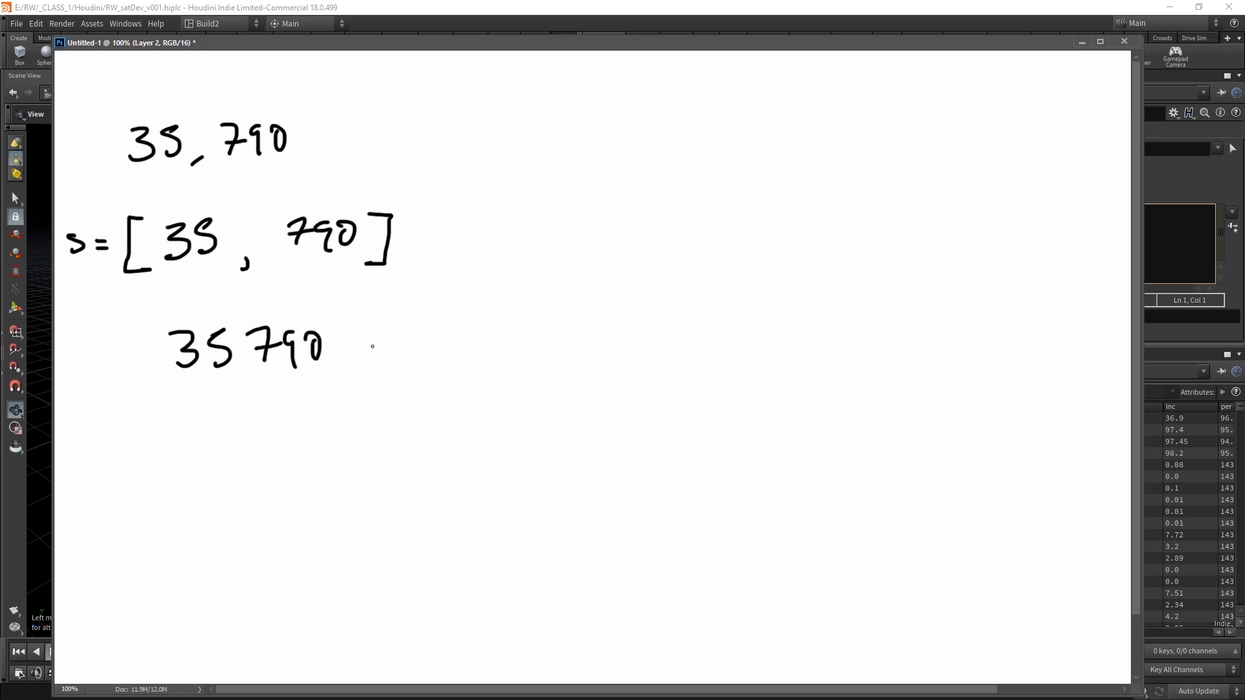
{"action": "left_click_drag", "start_coordinate": [364, 346], "coordinate": [400, 354]}
{"action": "mouse_move", "coordinate": [462, 321]}
{"action": "left_mouse_down"}
{"action": "mouse_move", "coordinate": [447, 367]}
{"action": "mouse_move", "coordinate": [466, 347]}
{"action": "left_mouse_up"}
{"action": "mouse_move", "coordinate": [487, 317]}
{"action": "left_mouse_down"}
{"action": "mouse_move", "coordinate": [484, 367]}
{"action": "mouse_move", "coordinate": [491, 349]}
{"action": "left_mouse_up"}
{"action": "left_click_drag", "start_coordinate": [507, 351], "coordinate": [503, 359]}
{"action": "left_click", "coordinate": [1082, 42]}
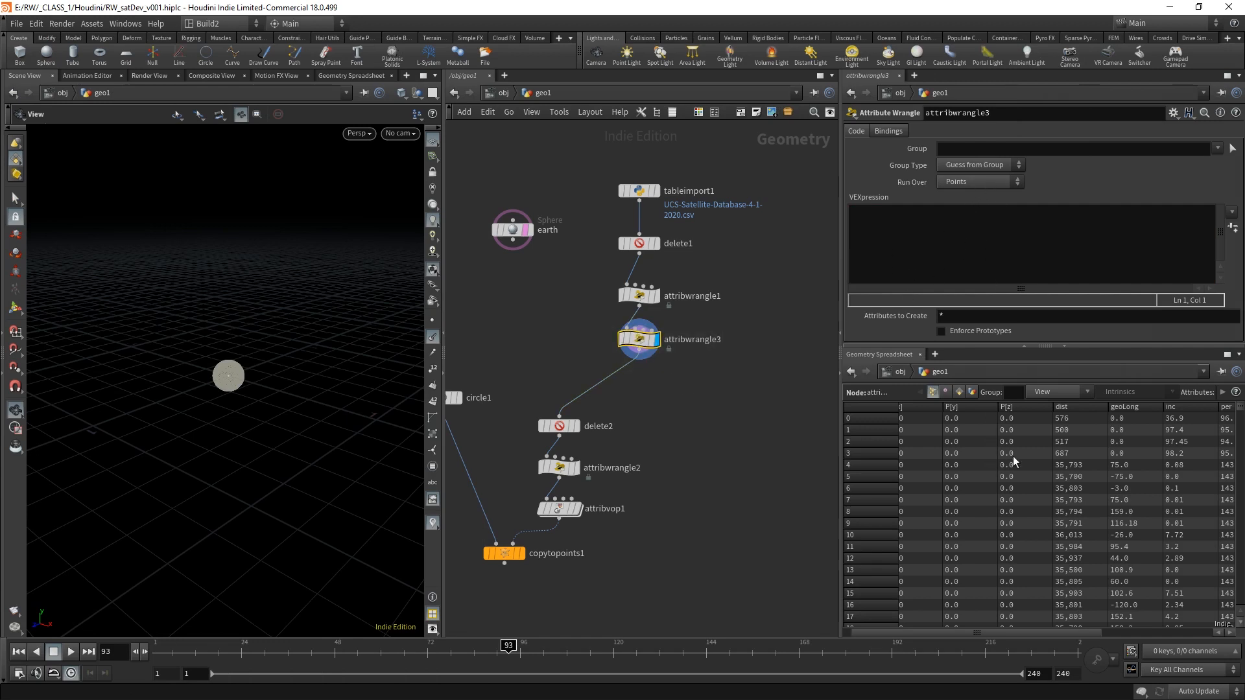
{"action": "left_click", "coordinate": [947, 236]}
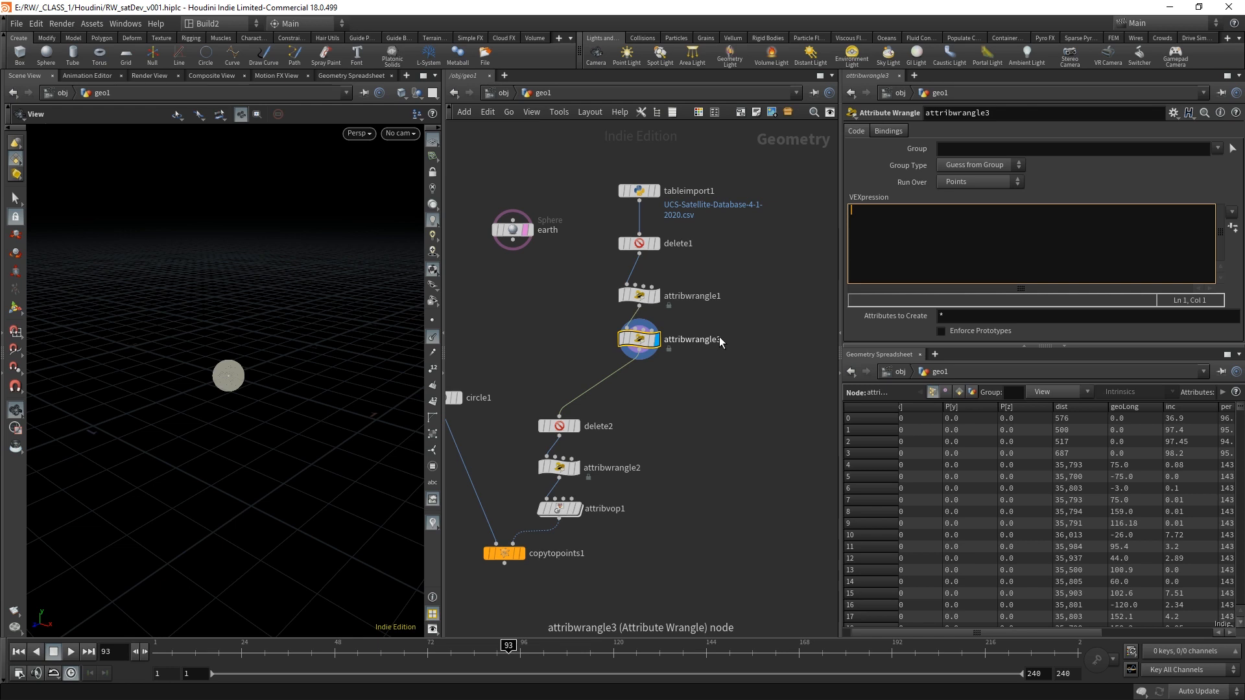
{"action": "type", "text": "s@"}
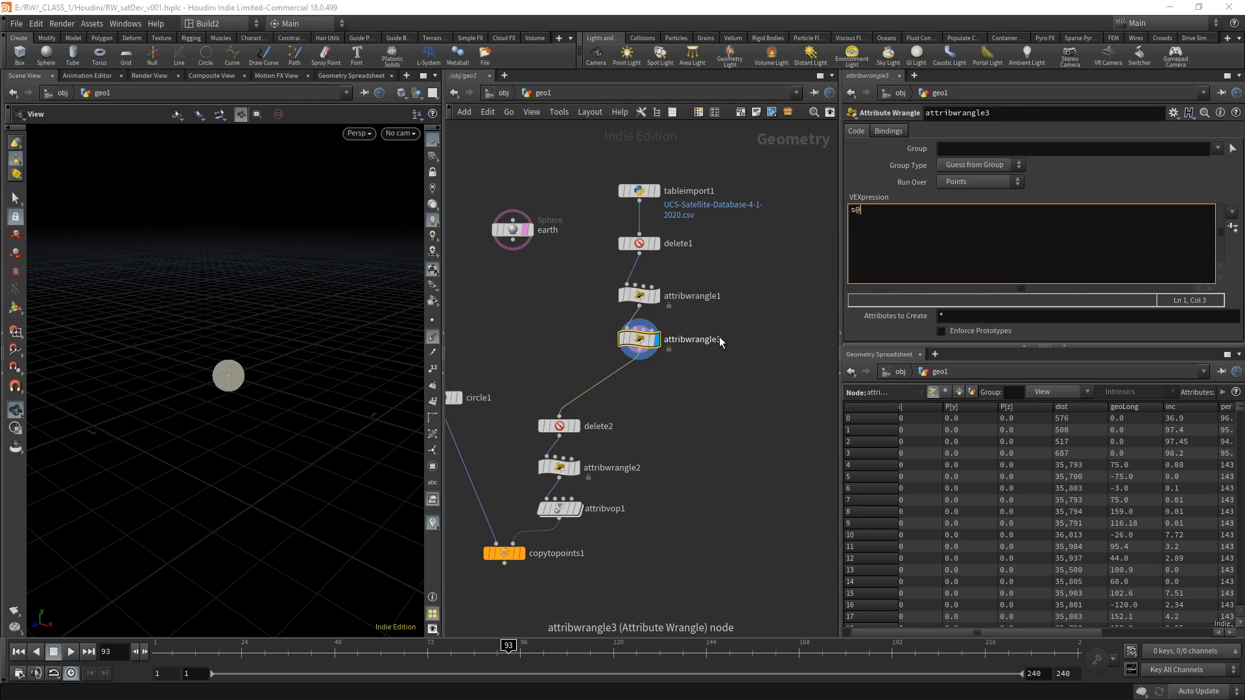
{"action": "type", "text": "testArra"}
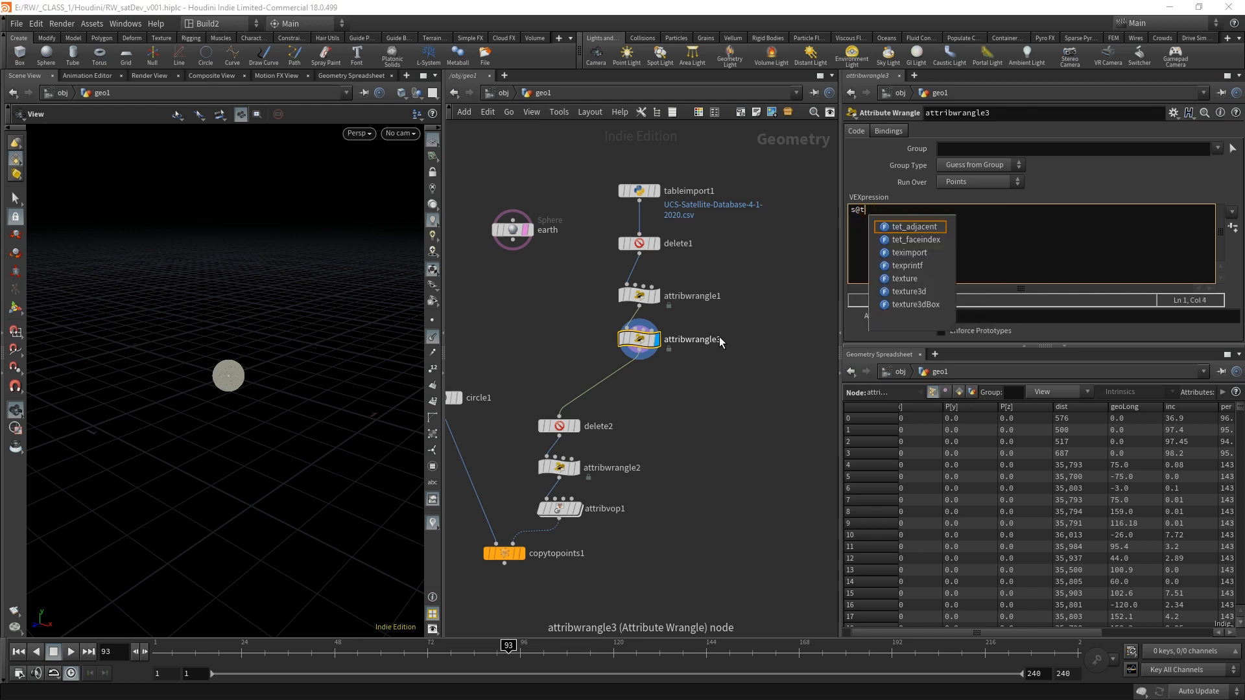
{"action": "type", "text": "y"}
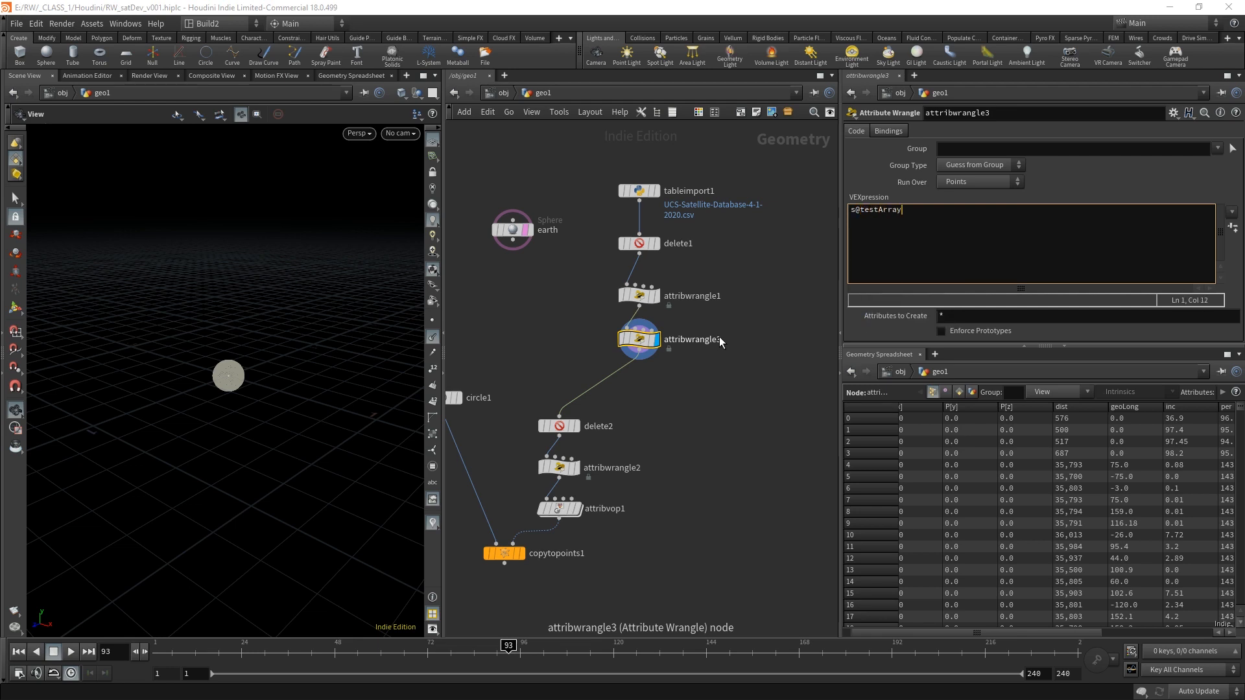
{"action": "key", "text": "Left"}
{"action": "key", "text": "Left"}
{"action": "key", "text": "Left"}
{"action": "key", "text": "Left"}
{"action": "key", "text": "Left"}
{"action": "key", "text": "Left"}
{"action": "key", "text": "Left"}
{"action": "key", "text": "Left"}
{"action": "key", "text": "Left"}
{"action": "type", "text": "[]"}
- Complete the testArray line by assigning it split(s@dist, ","); so the distance string is divided at its commas
{"action": "key", "text": "Right"}
{"action": "key", "text": "Right"}
{"action": "key", "text": "Right"}
{"action": "key", "text": "Right"}
{"action": "key", "text": "Right"}
{"action": "key", "text": "Right"}
{"action": "type", "text": "split"}
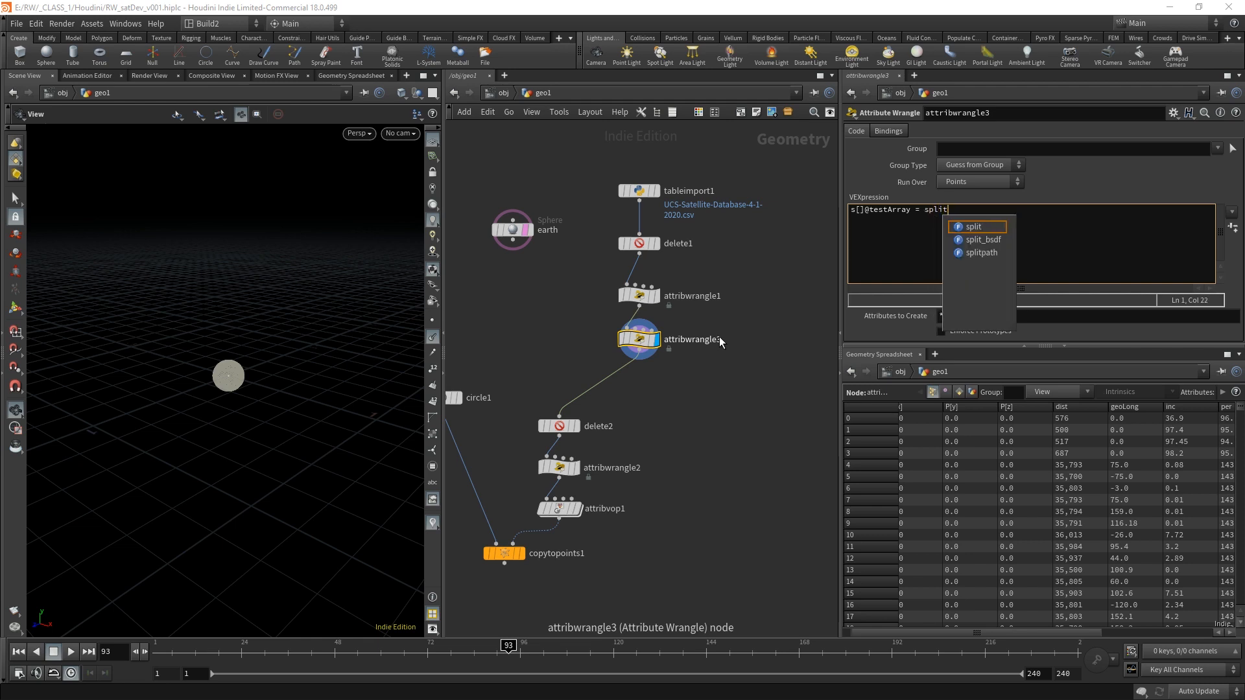
{"action": "type", "text": "("}
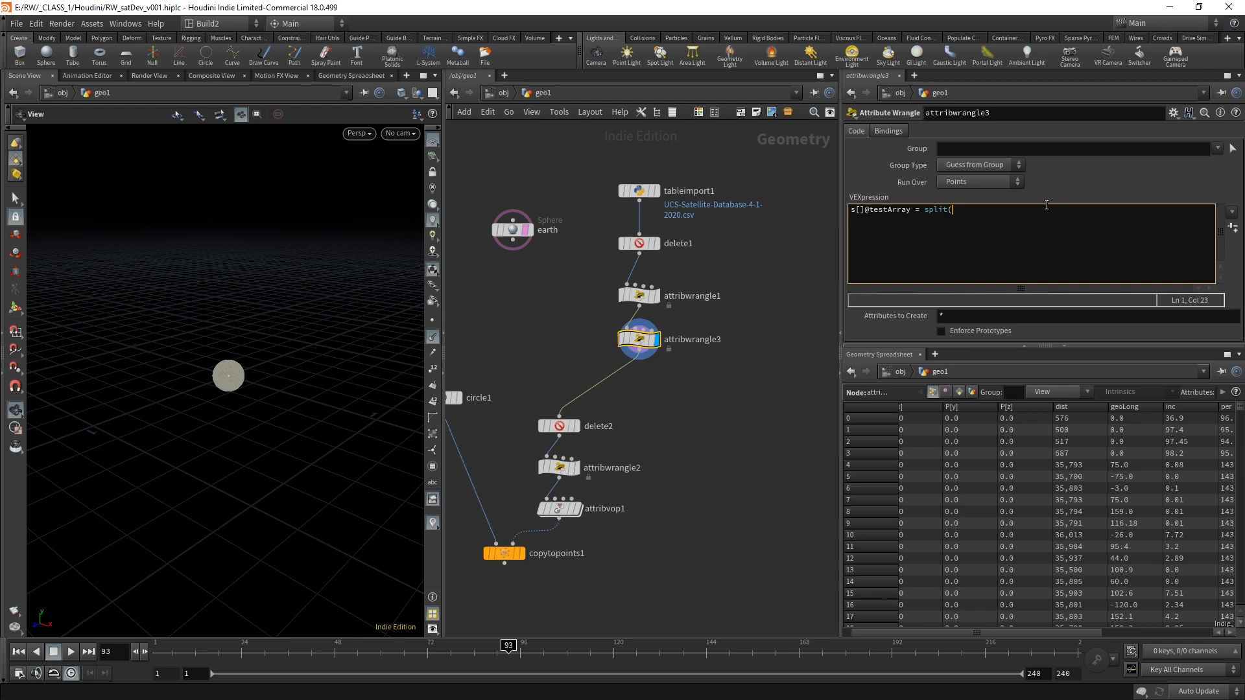
{"action": "type", "text": "s@dist"}
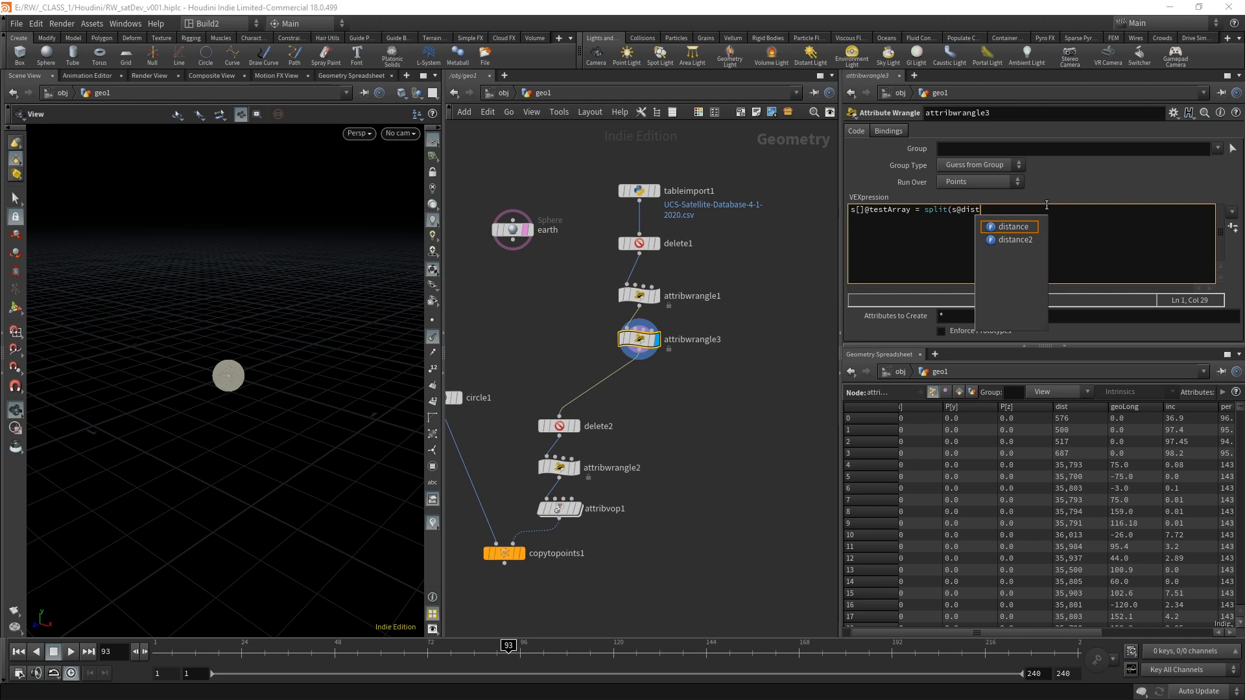
{"action": "type", "text": ", "}
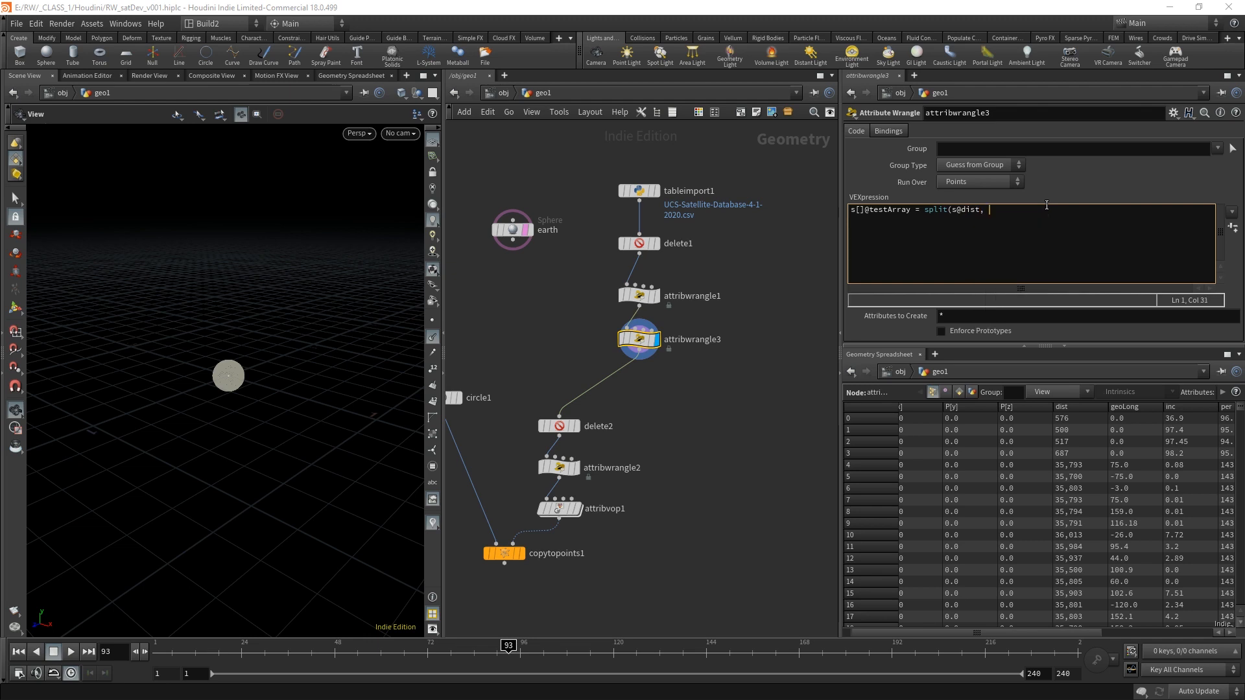
{"action": "type", "text": "\",\");"}
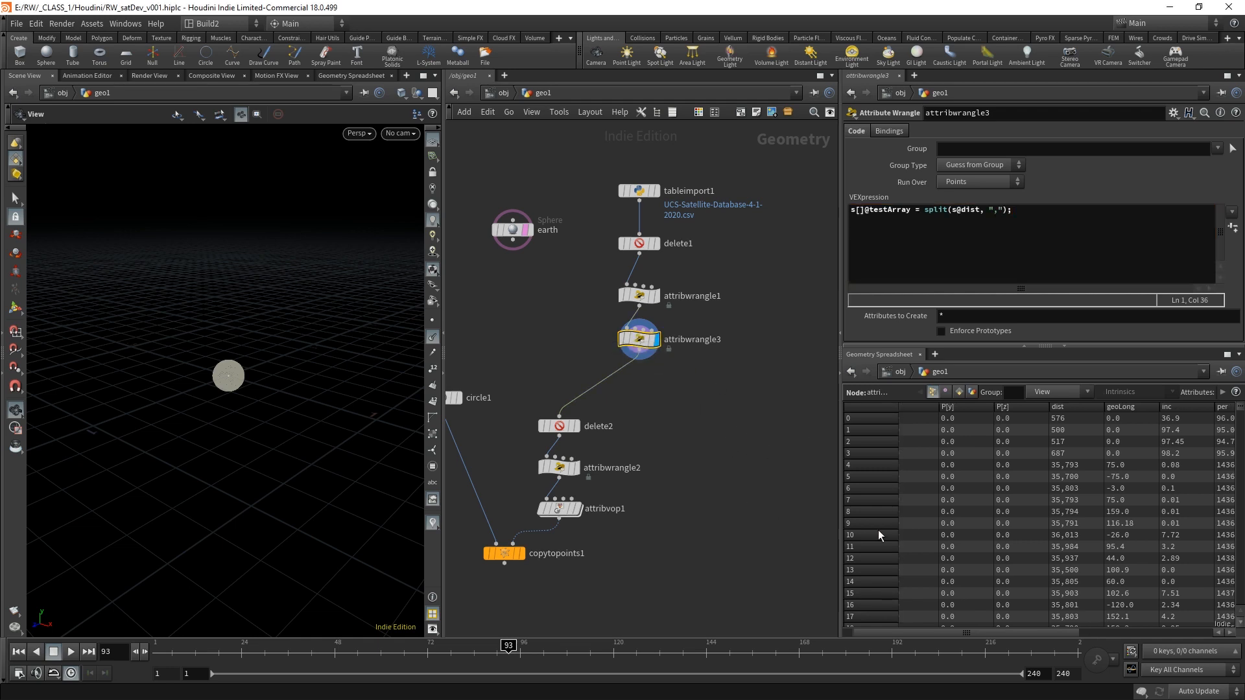
- Sort the Geometry Spreadsheet by testArray and compare its entries with the dist column across the satellite rows
{"action": "left_click_drag", "start_coordinate": [837, 337], "coordinate": [633, 314]}
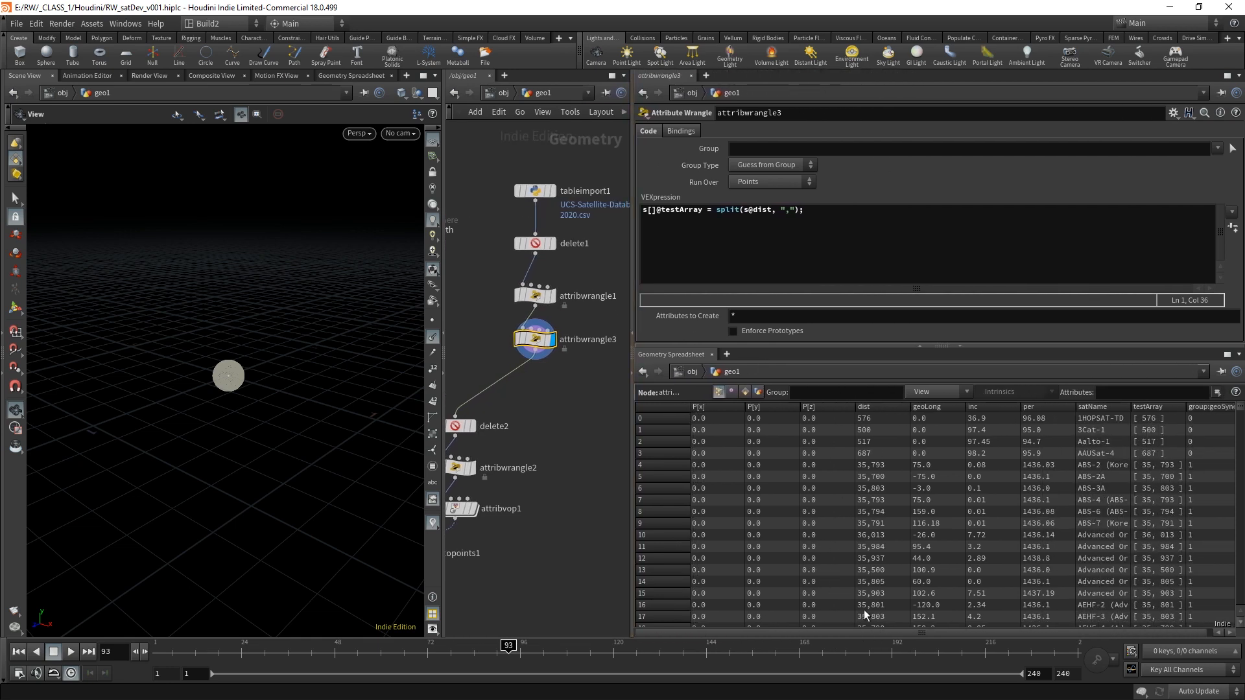
{"action": "left_click_drag", "start_coordinate": [854, 635], "coordinate": [947, 629]}
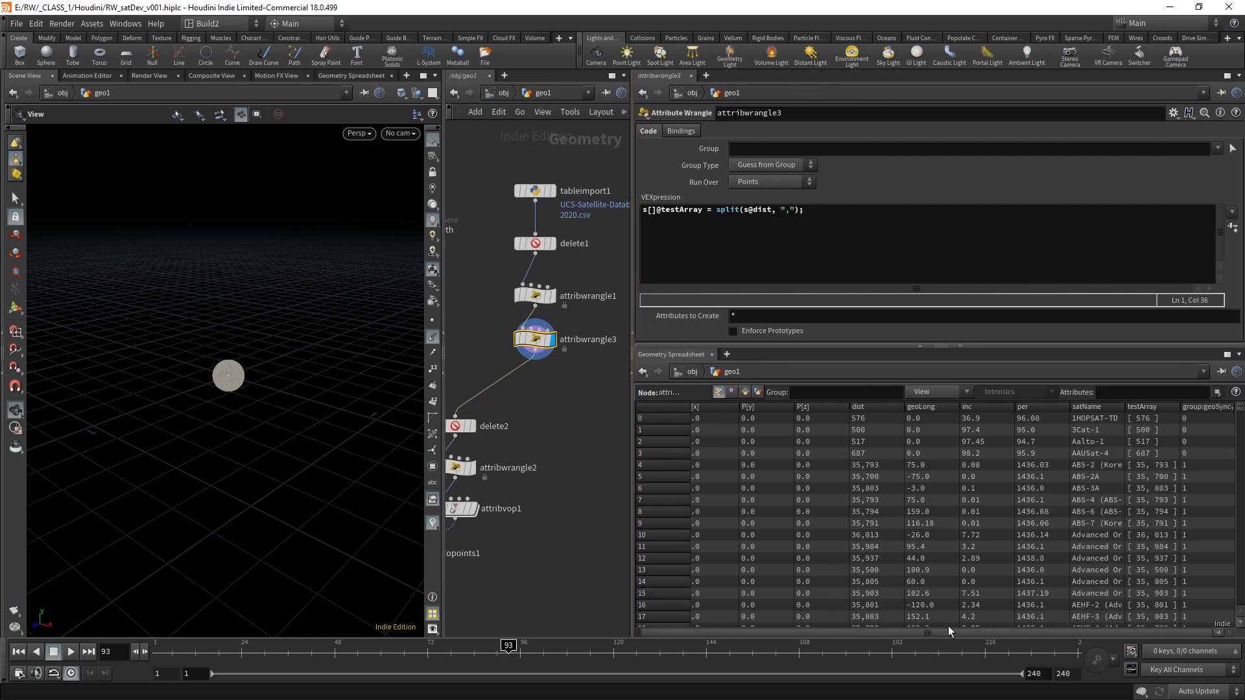
{"action": "left_click", "coordinate": [1187, 409]}
{"action": "left_click", "coordinate": [1179, 409]}
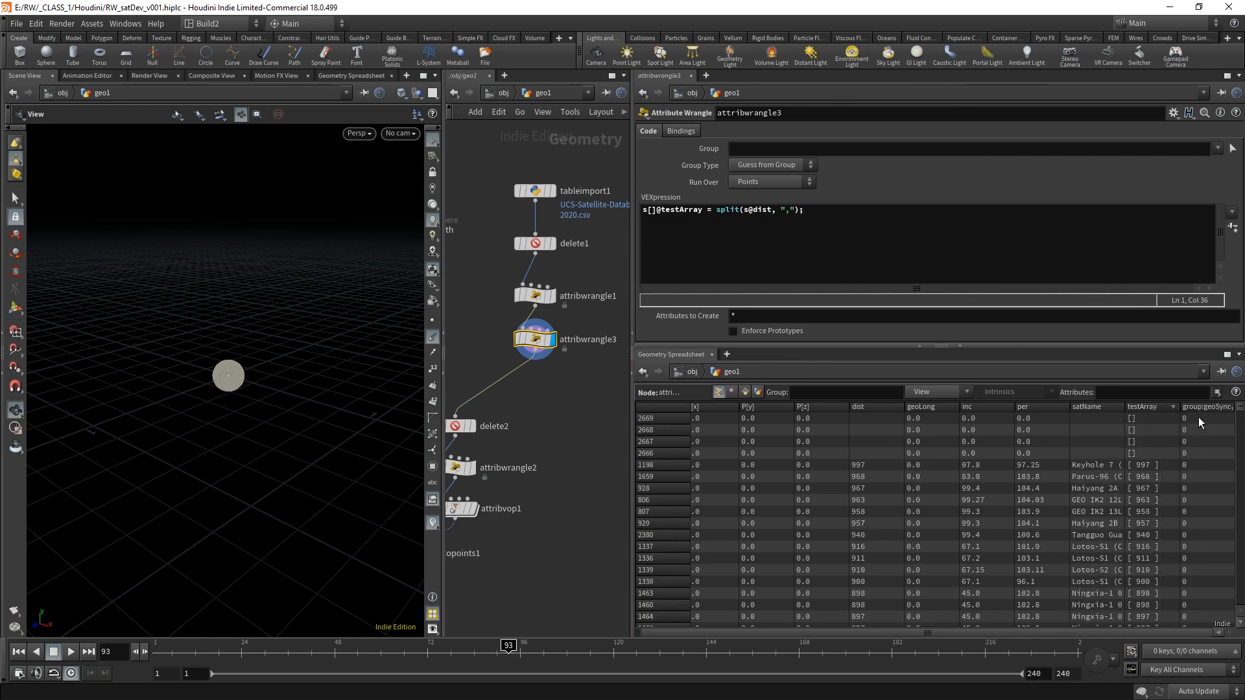
{"action": "left_click_drag", "start_coordinate": [1181, 407], "coordinate": [1240, 409]}
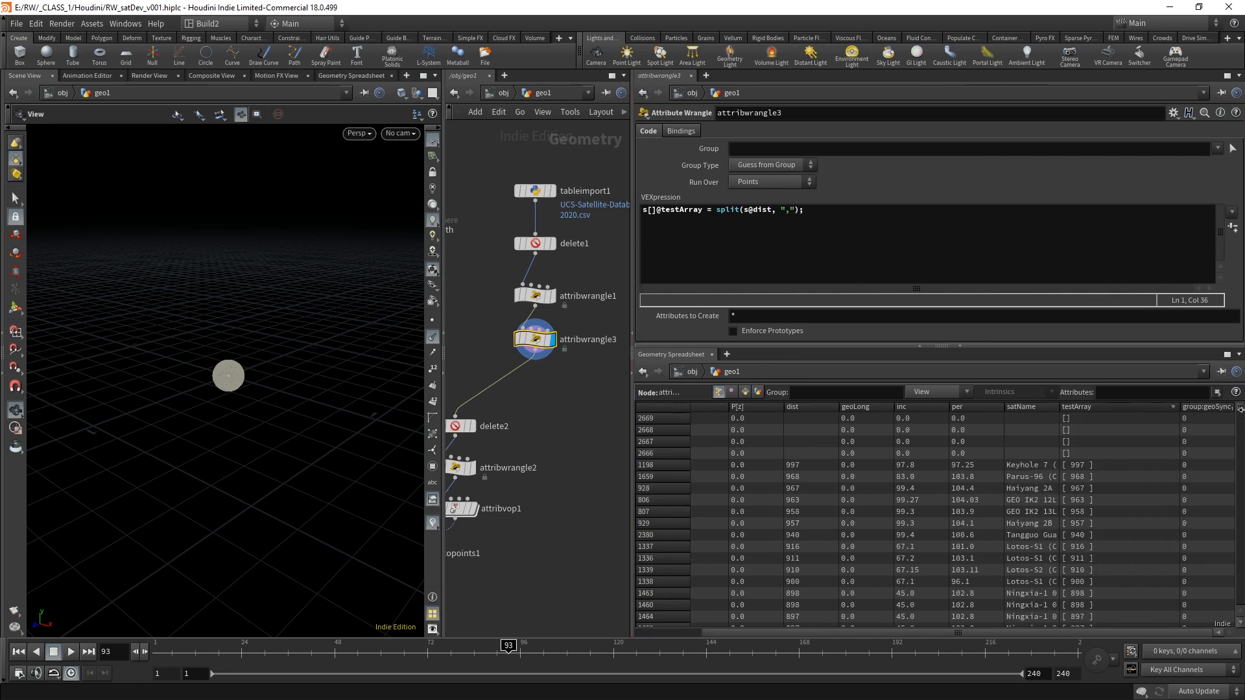
{"action": "left_click", "coordinate": [1173, 407]}
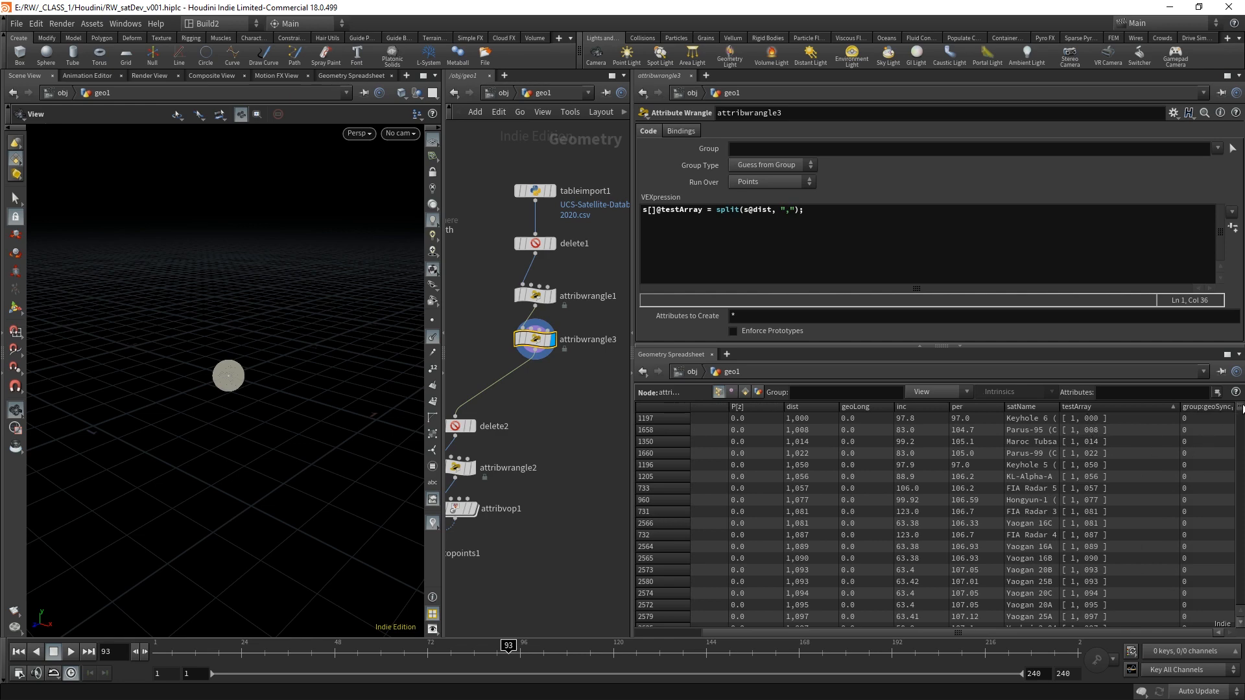
{"action": "left_click_drag", "start_coordinate": [1239, 415], "coordinate": [1239, 424]}
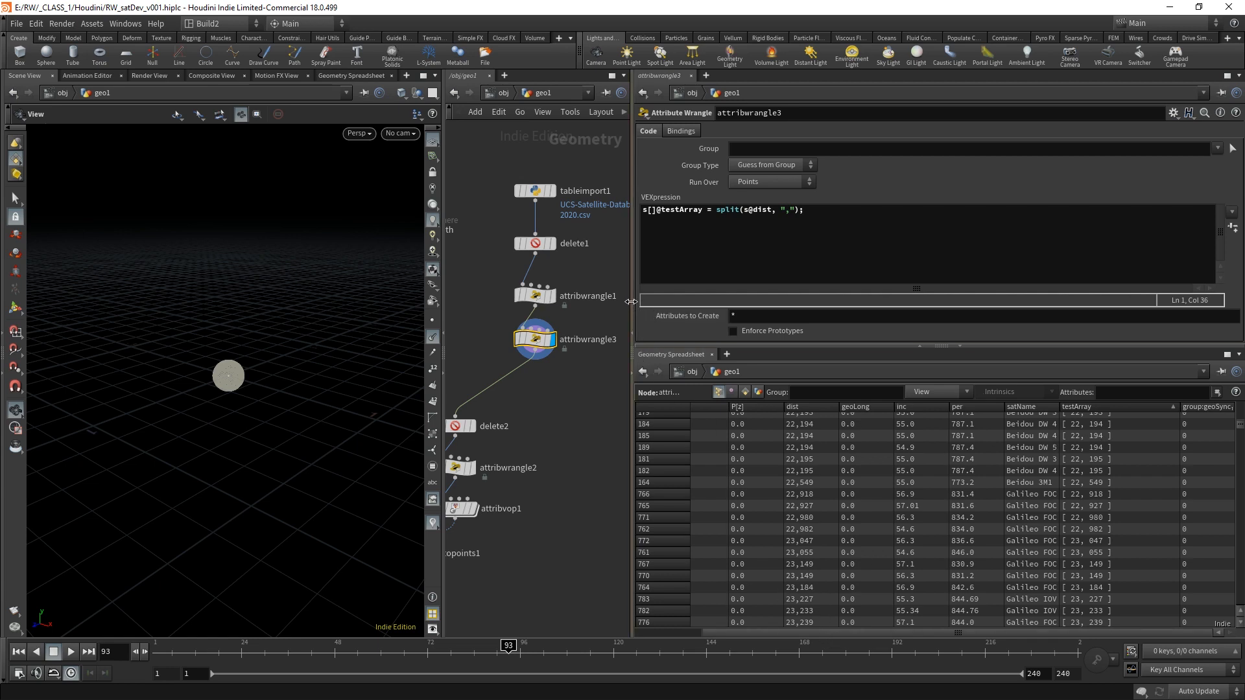
{"action": "left_click_drag", "start_coordinate": [631, 301], "coordinate": [848, 301]}
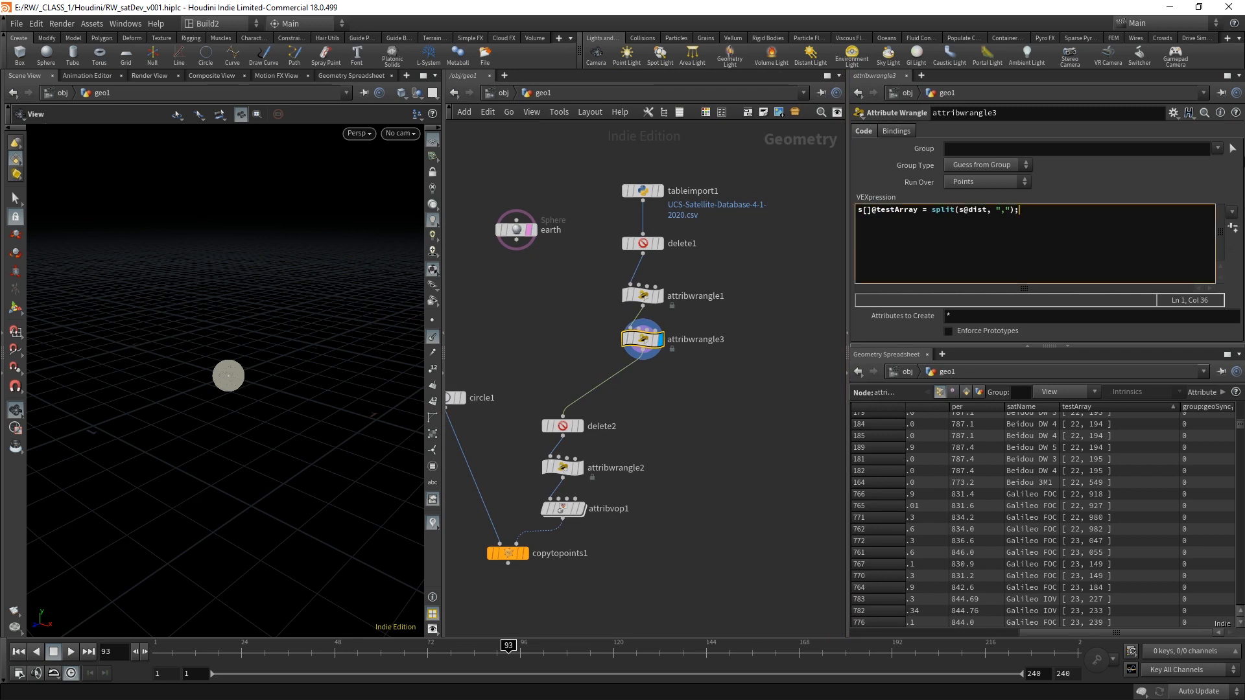
- Add a second VEX line, s@smashedArray = s@testArray[0] + s@testArray[1];, to join the split pieces into one string
{"action": "key", "text": "Return"}
{"action": "type", "text": "s@"}
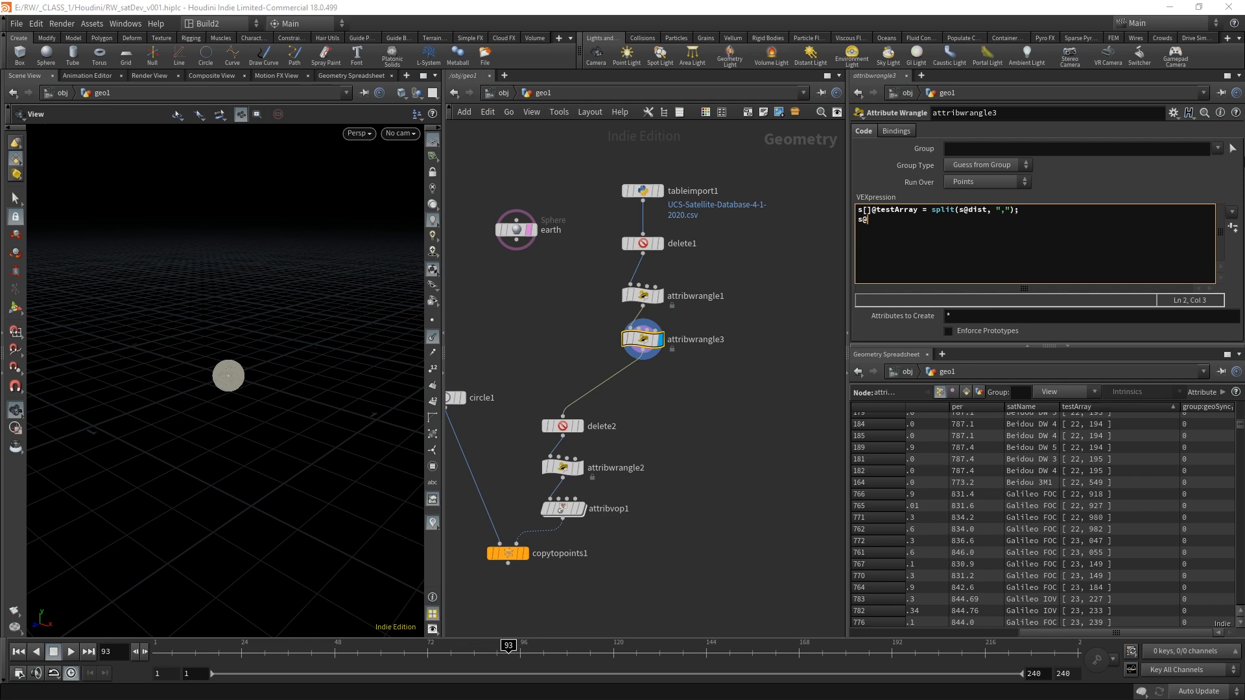
{"action": "type", "text": "smashedArray ="}
{"action": "type", "text": "s"}
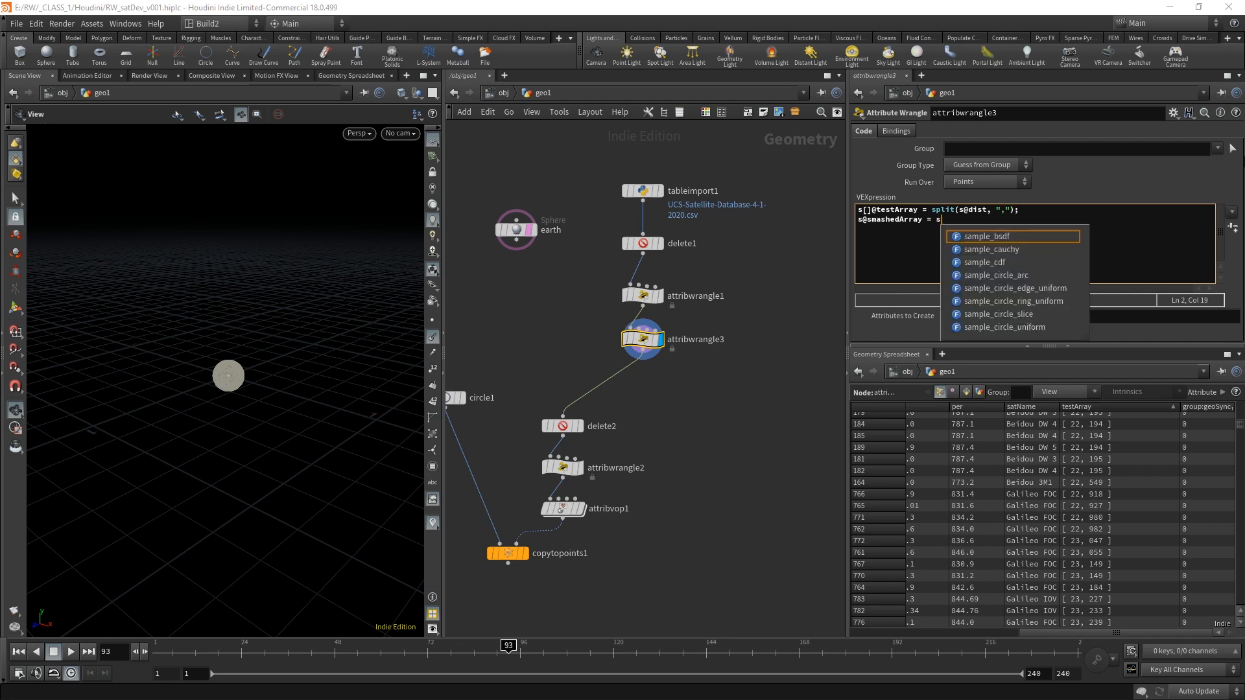
{"action": "type", "text": "@"}
{"action": "key", "text": "BackSpace"}
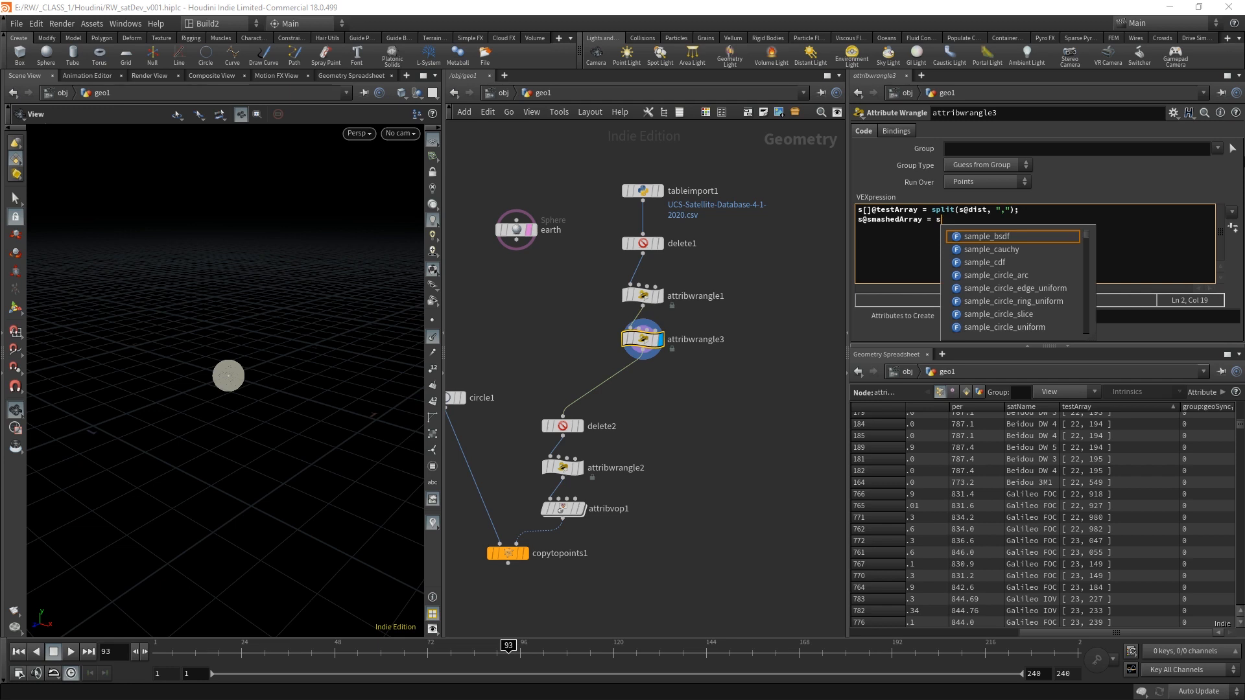
{"action": "type", "text": "@testArra"}
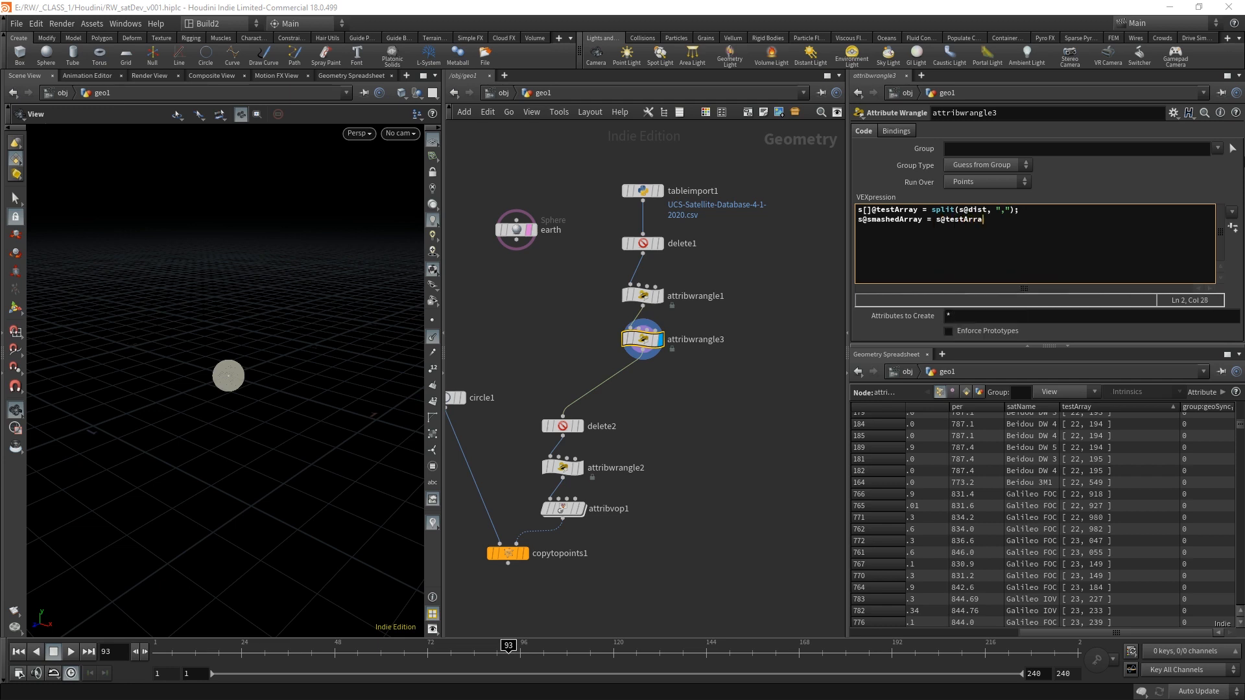
{"action": "type", "text": "y[0] +"}
{"action": "type", "text": "s@testArray[1];"}
{"action": "left_click", "coordinate": [785, 470]}
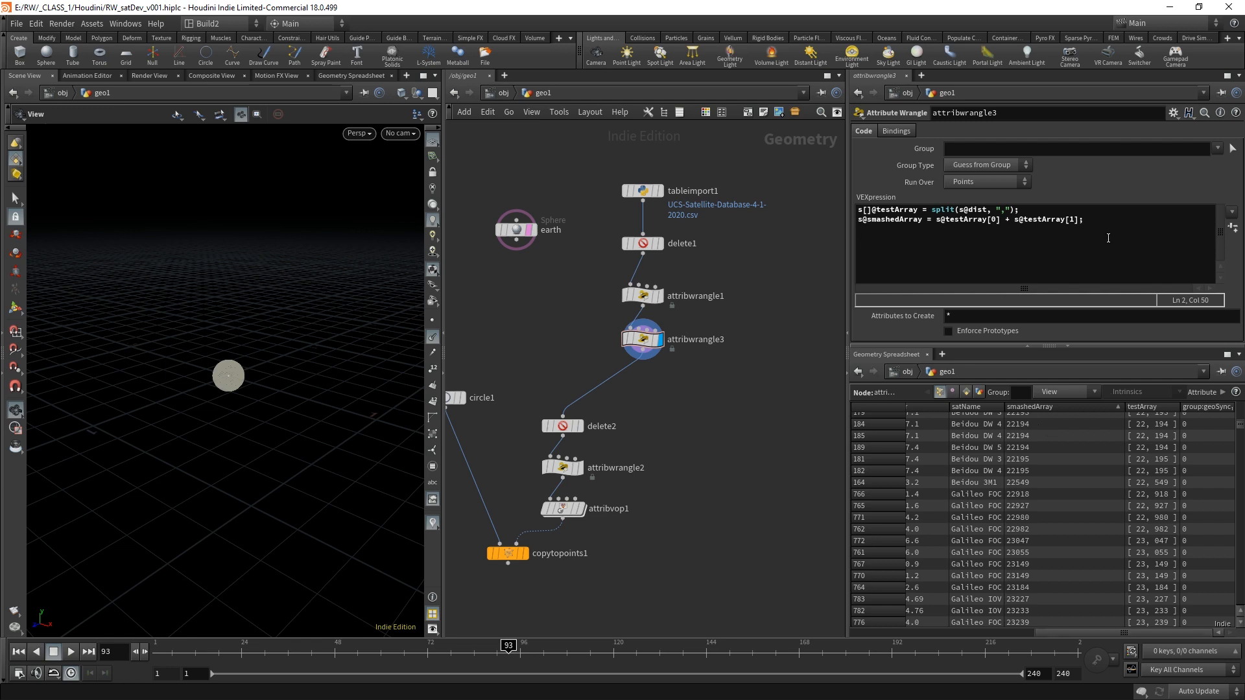
- Add a third VEX line, f@distFloat = atof(s@smashedArray);, and compare the distFloat and dist columns in the Geometry Spreadsheet
{"action": "left_click", "coordinate": [1162, 241]}
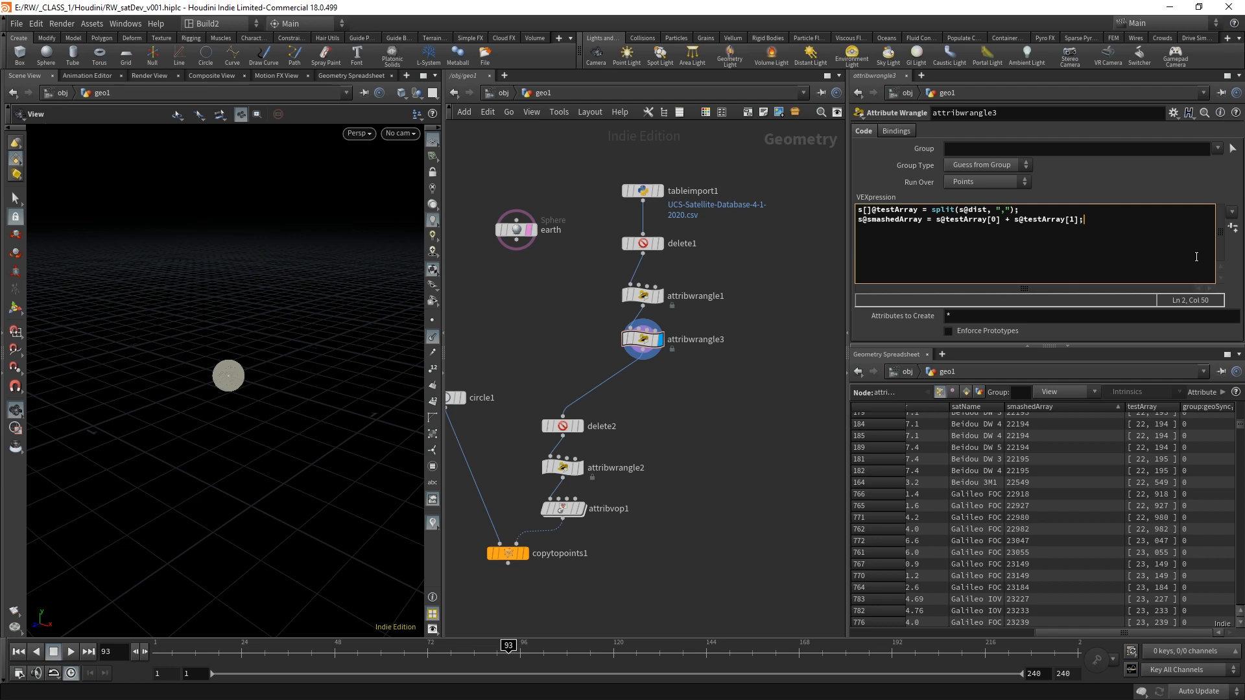
{"action": "key", "text": "Return"}
{"action": "type", "text": "f"}
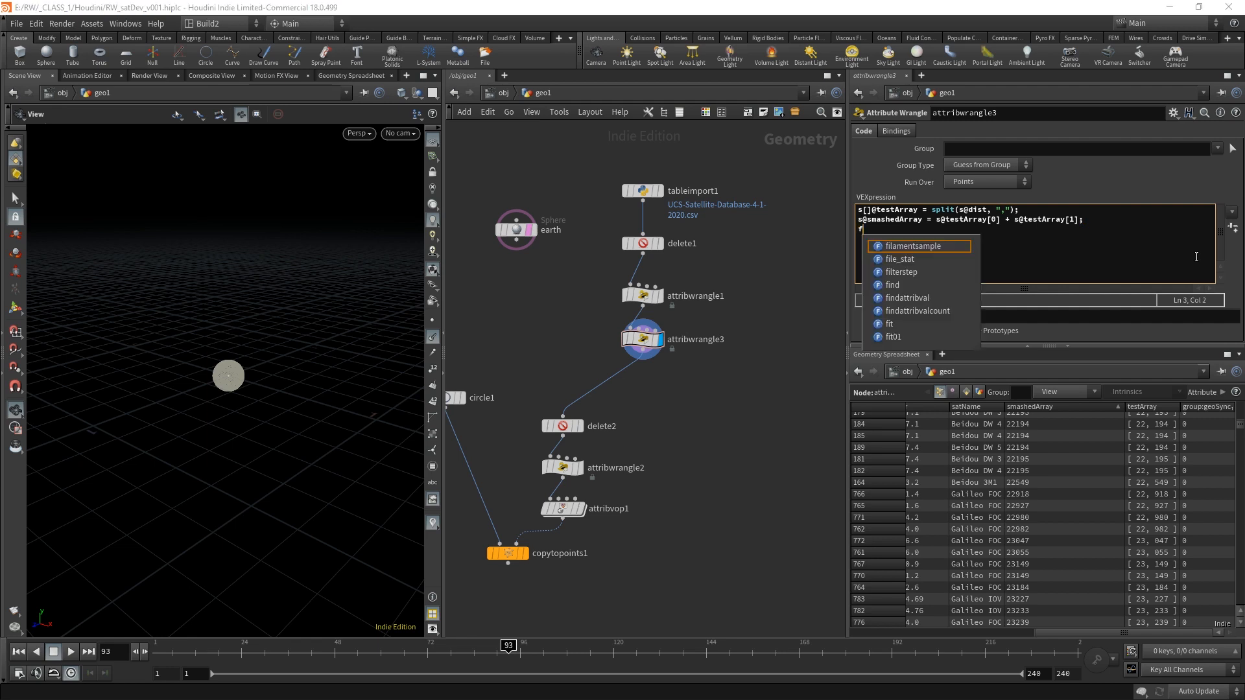
{"action": "type", "text": "@distFloat ="}
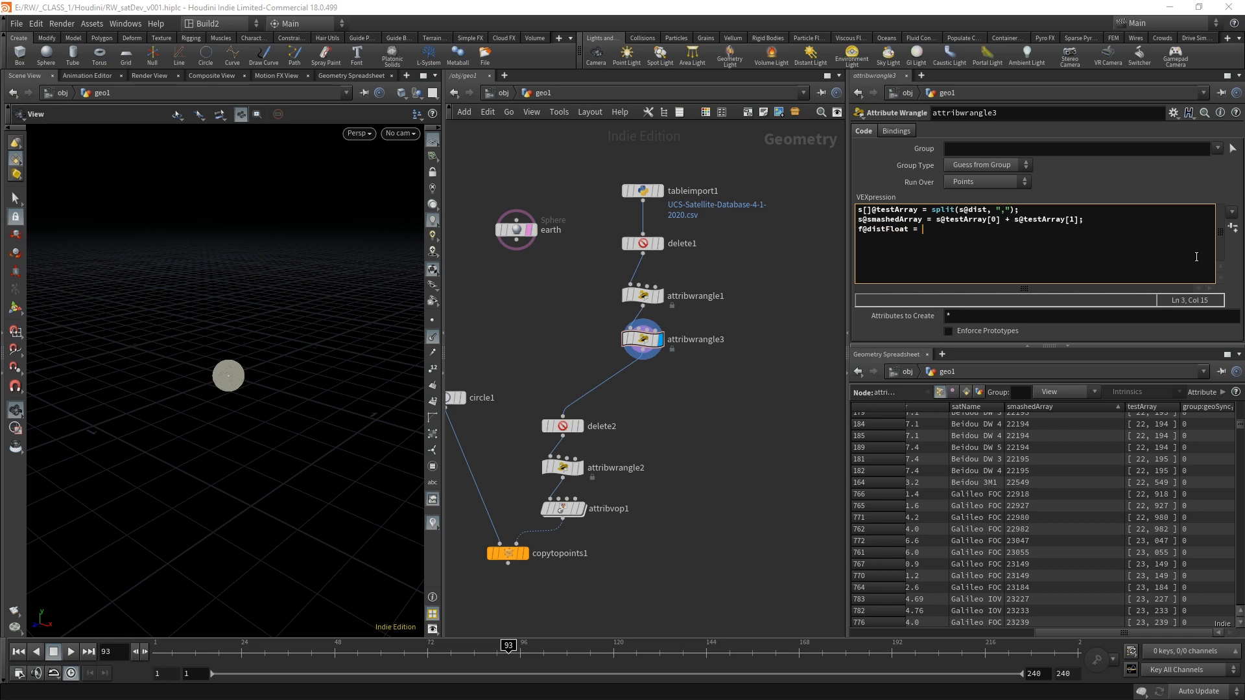
{"action": "type", "text": "atof"}
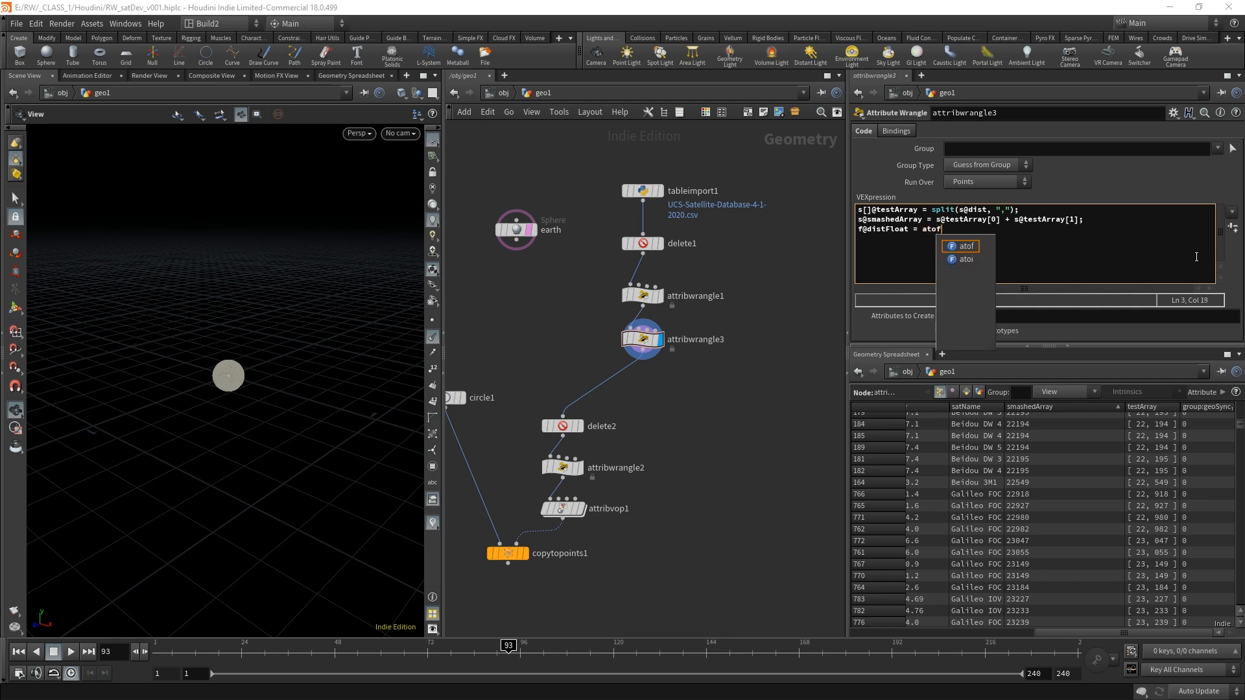
{"action": "key", "text": "Escape"}
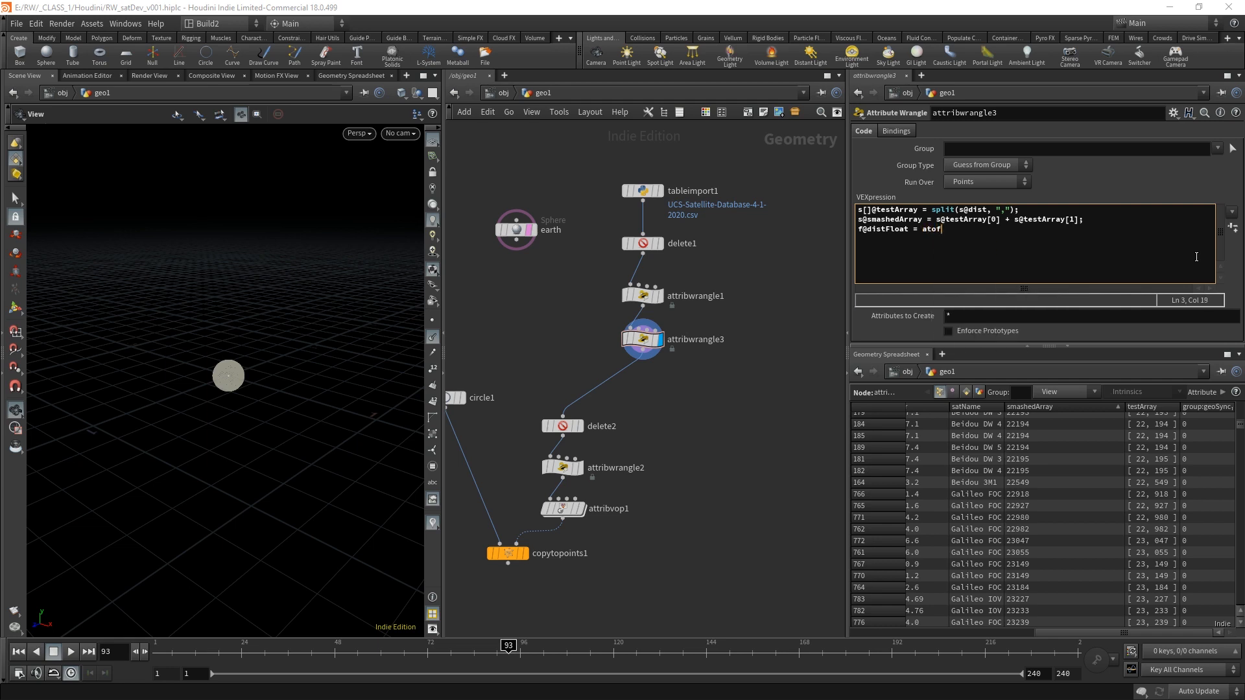
{"action": "type", "text": "("}
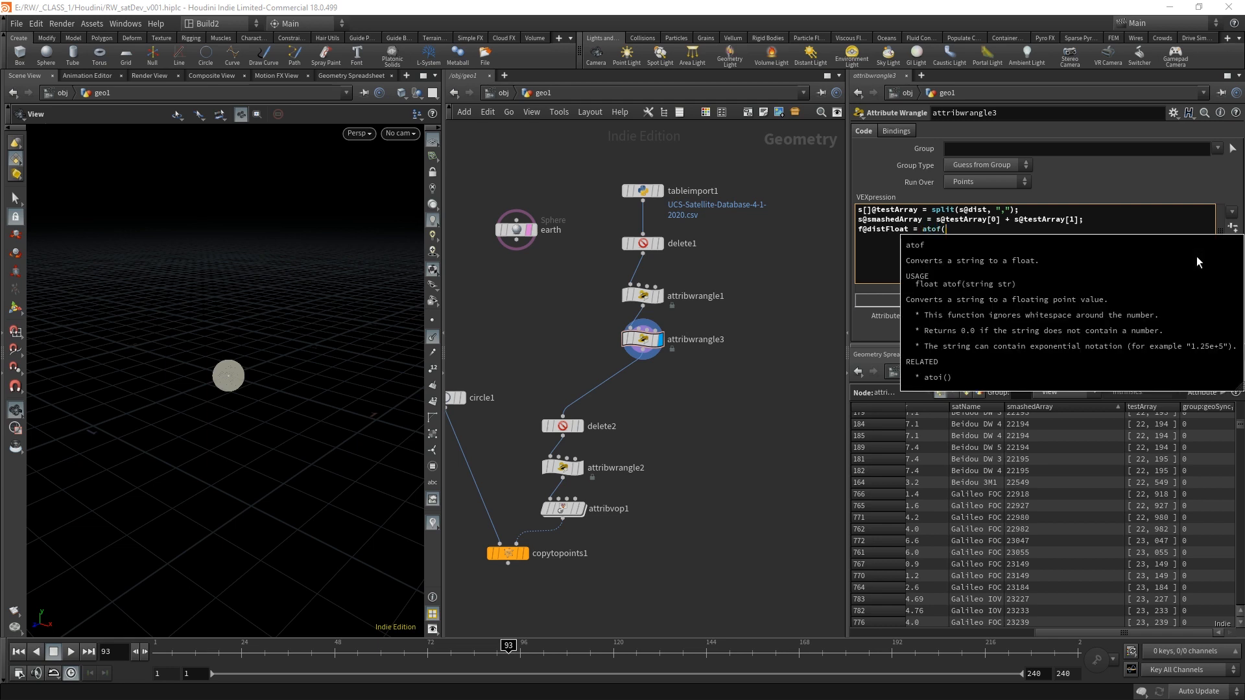
{"action": "type", "text": "s@"}
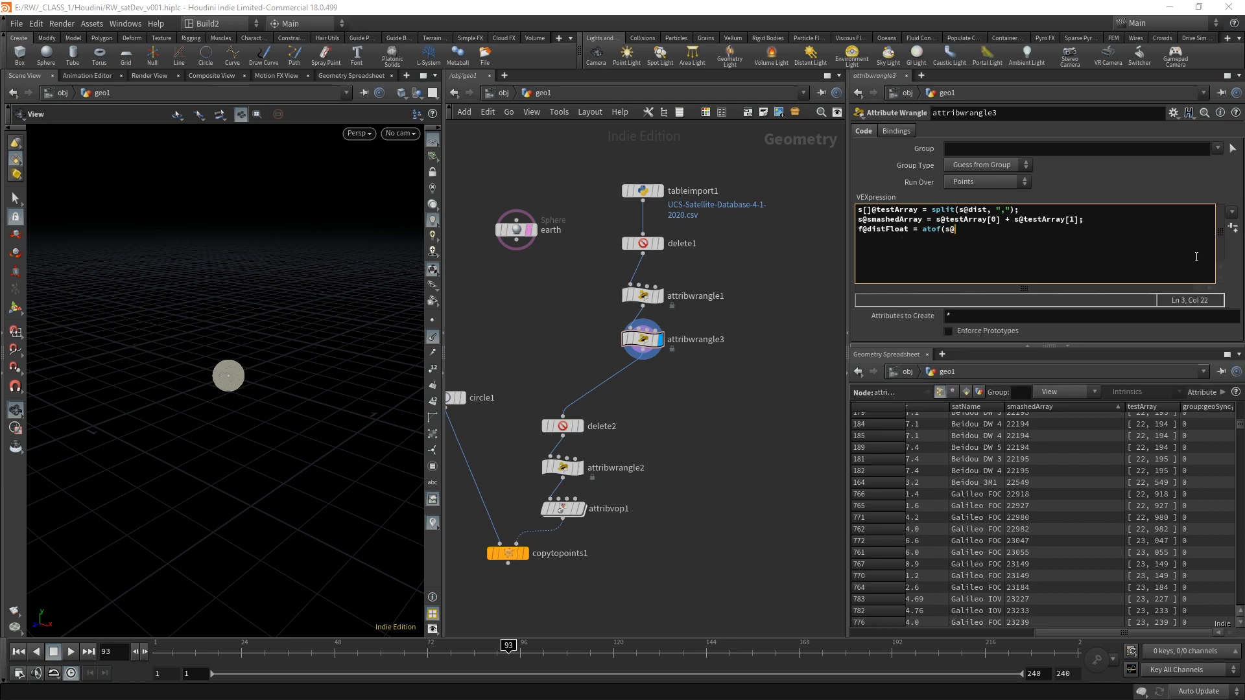
{"action": "type", "text": "sm"}
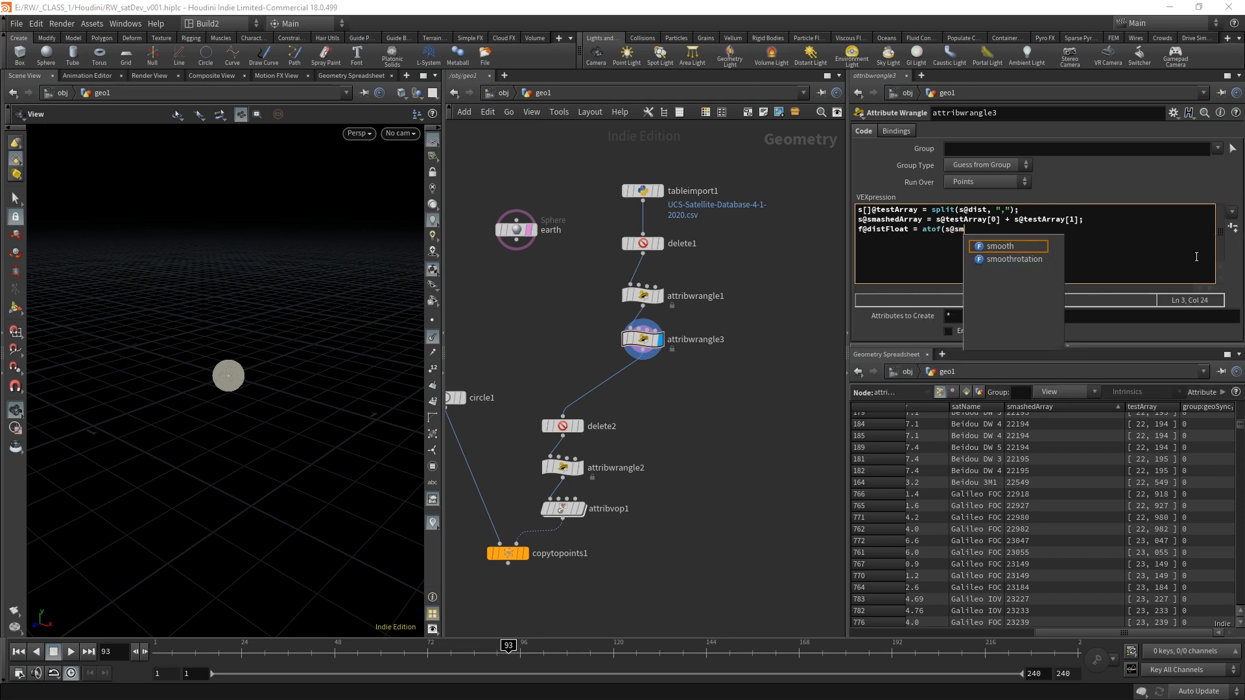
{"action": "type", "text": "ashedAr"}
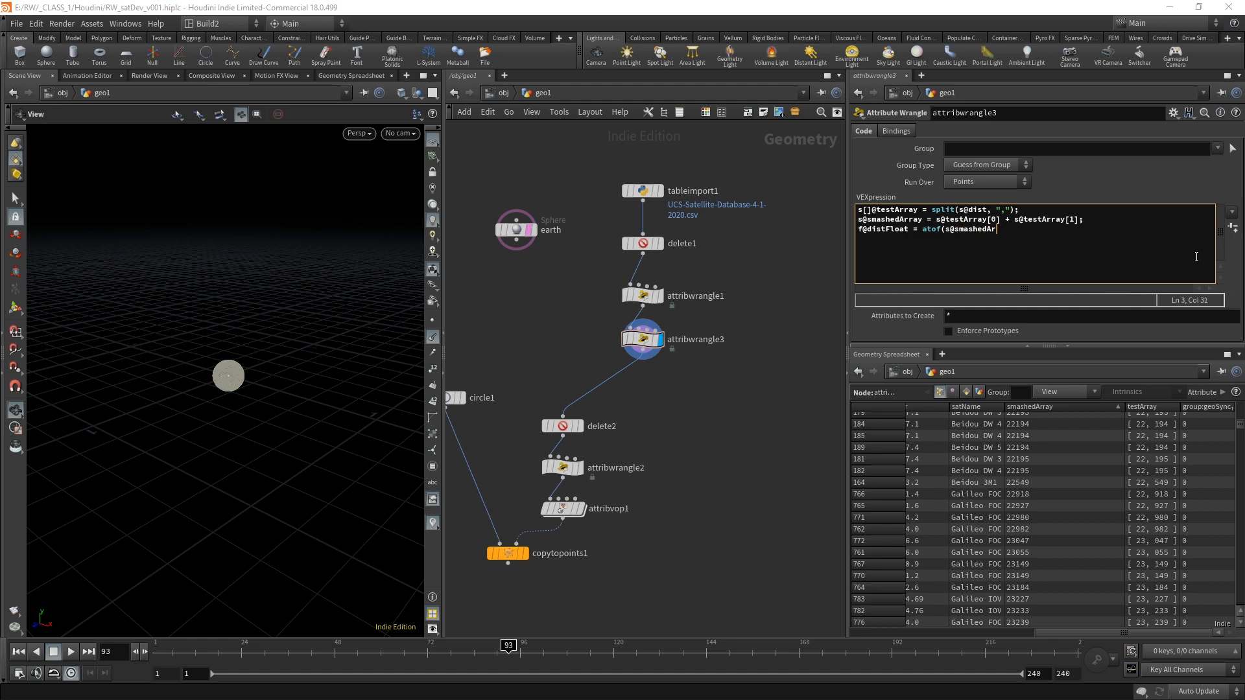
{"action": "type", "text": "ray);"}
{"action": "left_click", "coordinate": [766, 494]}
{"action": "left_click_drag", "start_coordinate": [1090, 633], "coordinate": [949, 635]}
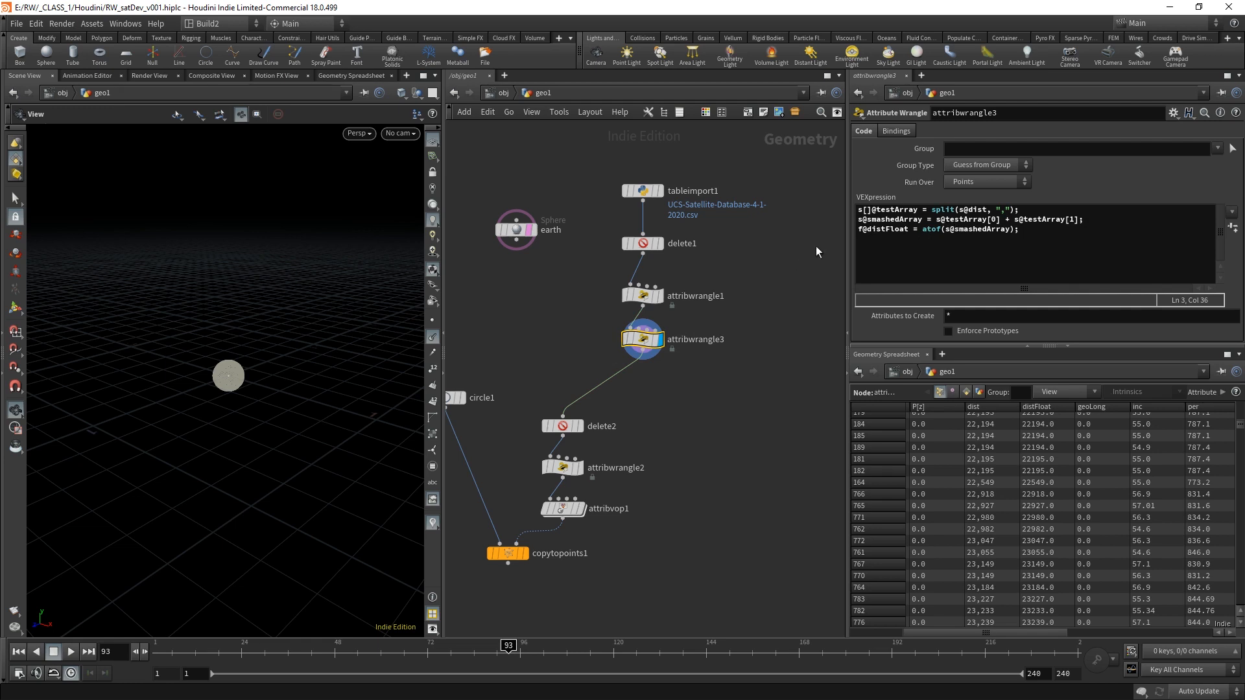
- Change the testArray attribute on the first VEX line into a local variable declared as string testArray[]
{"action": "left_click_drag", "start_coordinate": [1093, 222], "coordinate": [843, 210]}
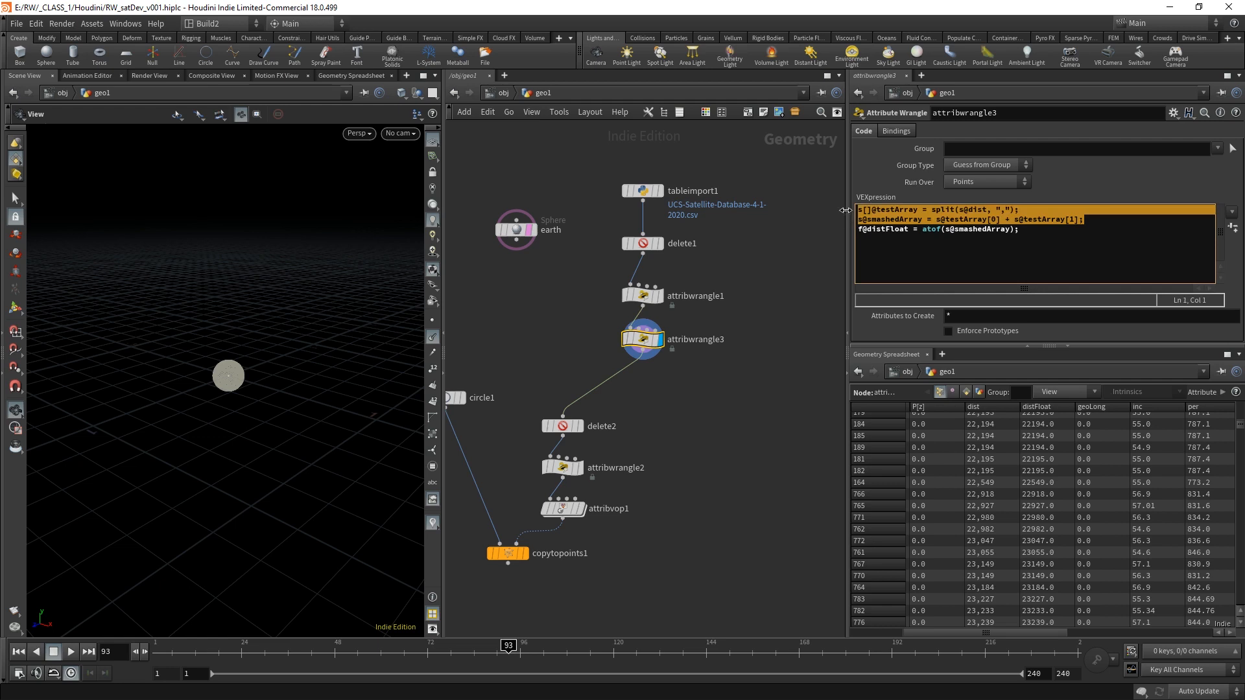
{"action": "left_click", "coordinate": [1119, 219]}
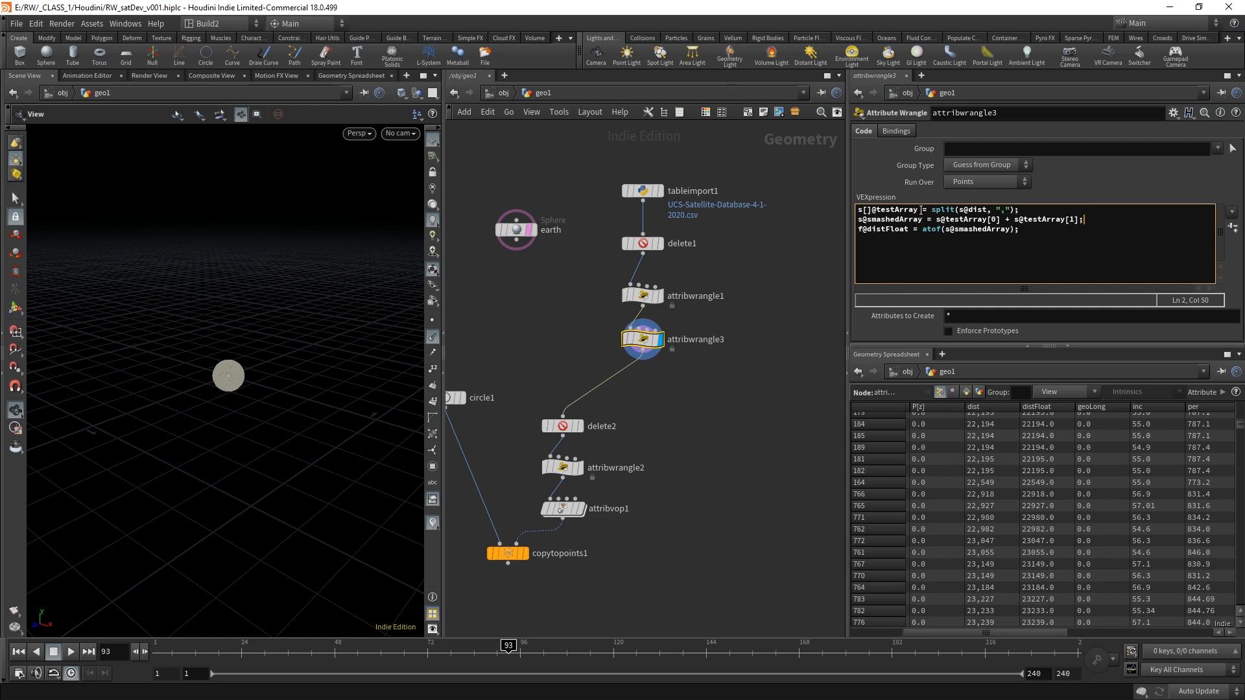
{"action": "left_click_drag", "start_coordinate": [922, 210], "coordinate": [851, 211]}
{"action": "left_click", "coordinate": [905, 211]}
{"action": "left_click", "coordinate": [871, 210]}
{"action": "left_click_drag", "start_coordinate": [870, 211], "coordinate": [857, 210]}
{"action": "type", "text": "string"}
{"action": "key", "text": "Right"}
{"action": "key", "text": "Right"}
{"action": "key", "text": "Right"}
{"action": "key", "text": "Right"}
{"action": "key", "text": "Right"}
{"action": "key", "text": "Right"}
{"action": "key", "text": "Right"}
{"action": "key", "text": "Right"}
{"action": "type", "text": "[]"}
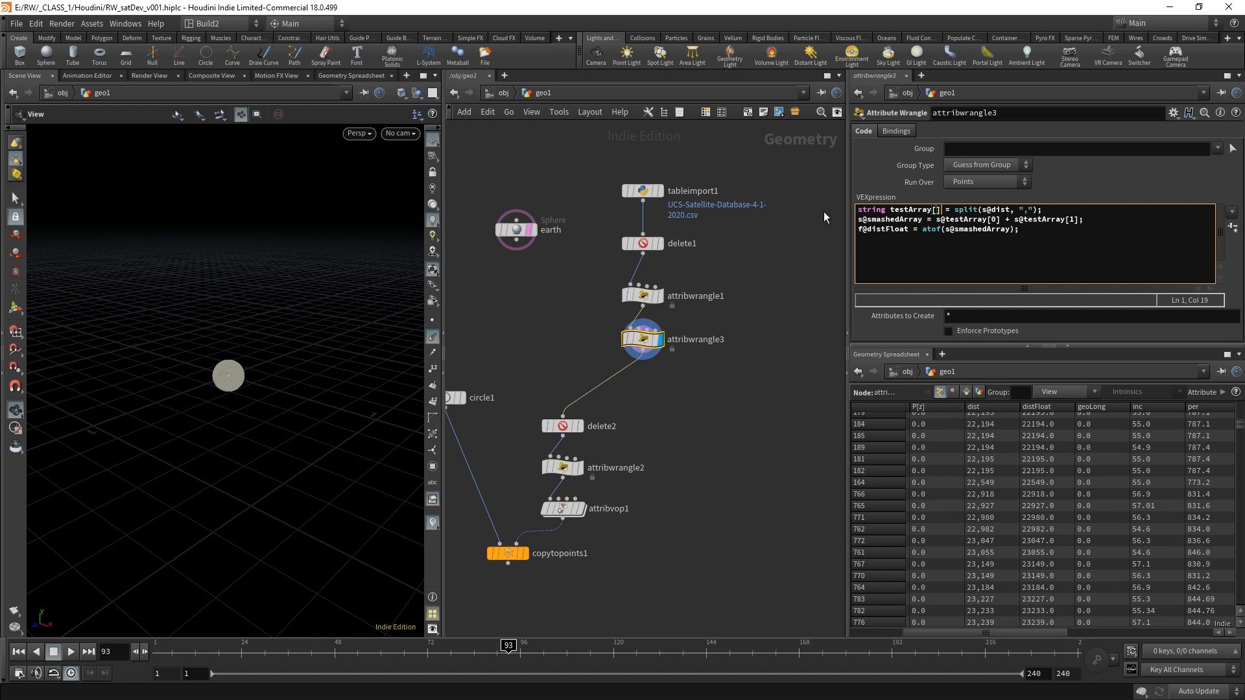
- Rename the local array on the first VEX line to stringSplitArray
{"action": "key", "text": "shift+Left"}
{"action": "key", "text": "shift+Left"}
{"action": "key", "text": "shift+Left"}
{"action": "key", "text": "shift+Left"}
{"action": "key", "text": "shift+Left"}
{"action": "key", "text": "shift+Left"}
{"action": "key", "text": "shift+Left"}
{"action": "key", "text": "shift+Left"}
{"action": "key", "text": "shift+Left"}
{"action": "key", "text": "shift+Left"}
{"action": "key", "text": "shift+Left"}
{"action": "key", "text": "shift+Left"}
{"action": "key", "text": "shift+Left"}
{"action": "key", "text": "shift+Left"}
{"action": "key", "text": "shift+Left"}
{"action": "key", "text": "shift+Left"}
{"action": "key", "text": "shift+Left"}
{"action": "key", "text": "shift+Left"}
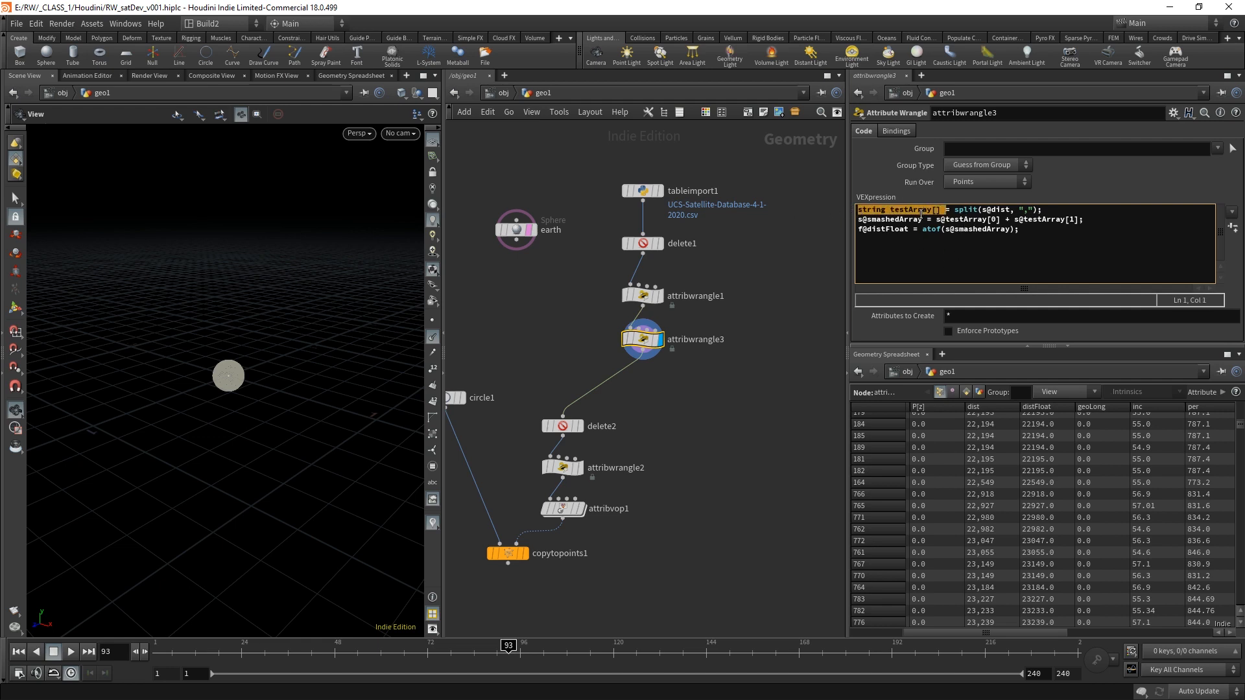
{"action": "left_click", "coordinate": [944, 209]}
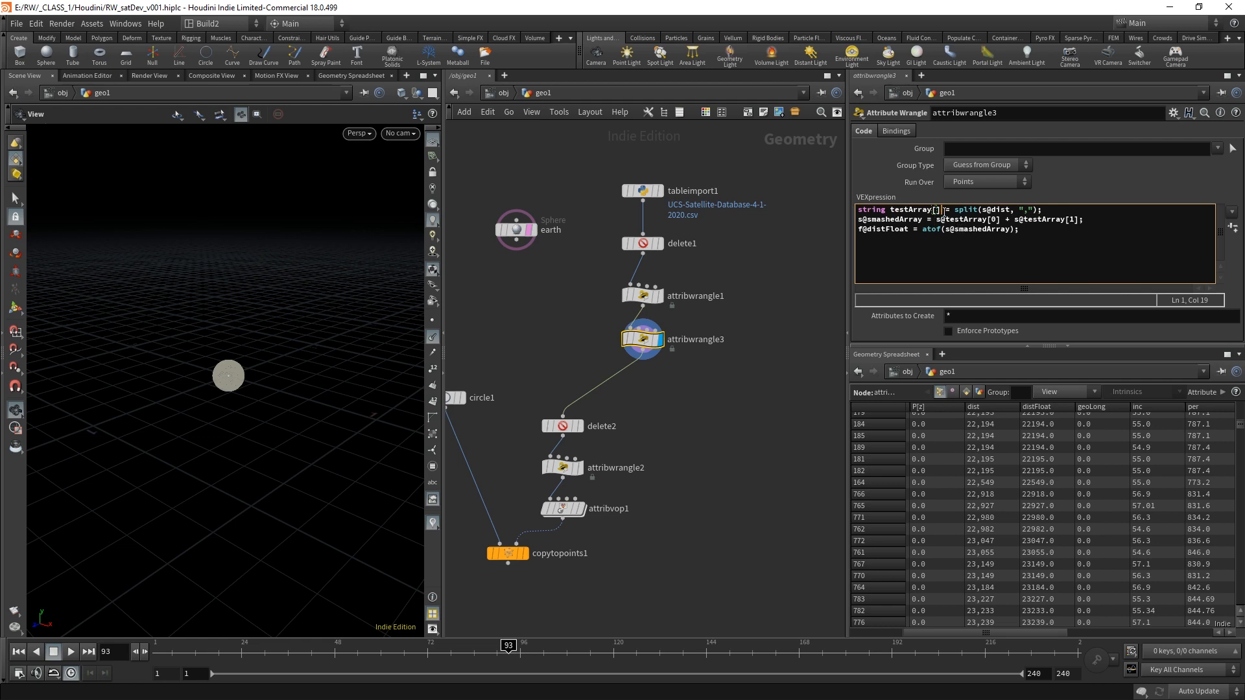
{"action": "left_click_drag", "start_coordinate": [909, 210], "coordinate": [890, 210]}
{"action": "type", "text": "stringDist"}
{"action": "key", "text": "BackSpace"}
{"action": "key", "text": "BackSpace"}
{"action": "key", "text": "BackSpace"}
{"action": "key", "text": "BackSpace"}
{"action": "type", "text": "Split"}
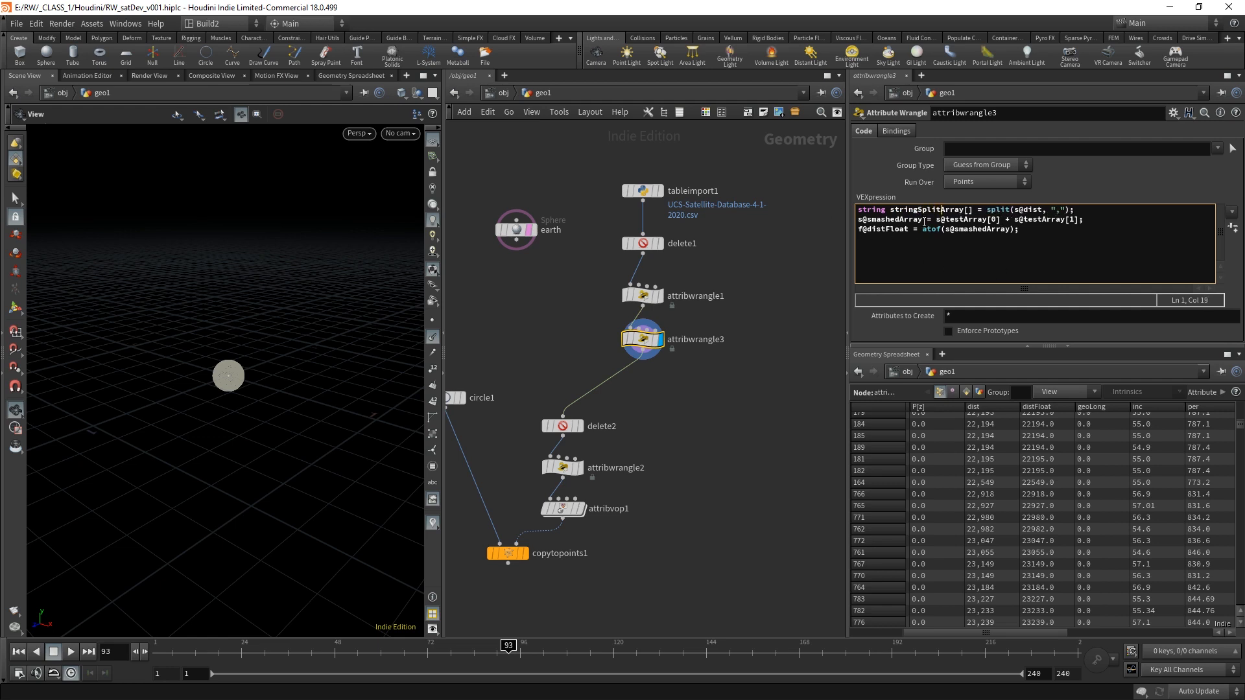
- Replace the first s@testArray reference on the smashedArray line with stringSplitArray, keeping index [0]
{"action": "left_click_drag", "start_coordinate": [921, 220], "coordinate": [857, 230]}
{"action": "left_click", "coordinate": [962, 221]}
{"action": "left_click", "coordinate": [986, 221]}
{"action": "left_click_drag", "start_coordinate": [986, 221], "coordinate": [936, 222]}
{"action": "type", "text": "stringS[pli"}
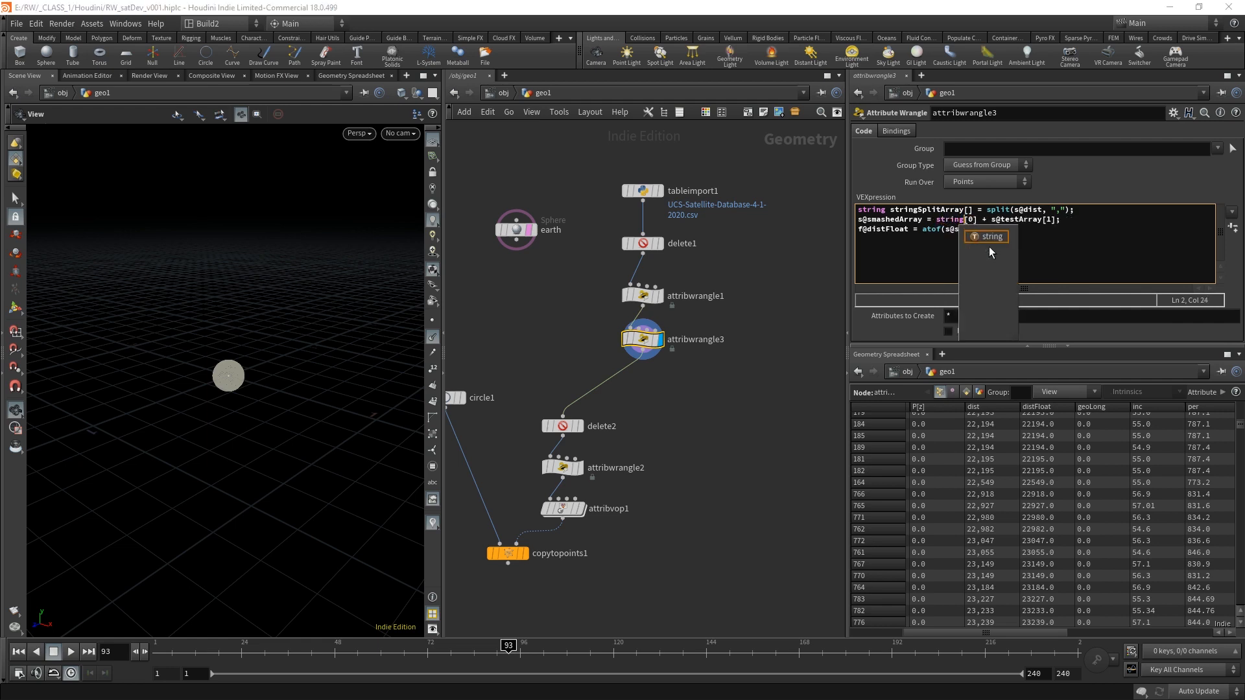
{"action": "key", "text": "BackSpace"}
{"action": "key", "text": "BackSpace"}
{"action": "key", "text": "BackSpace"}
{"action": "key", "text": "BackSpace"}
{"action": "key", "text": "BackSpace"}
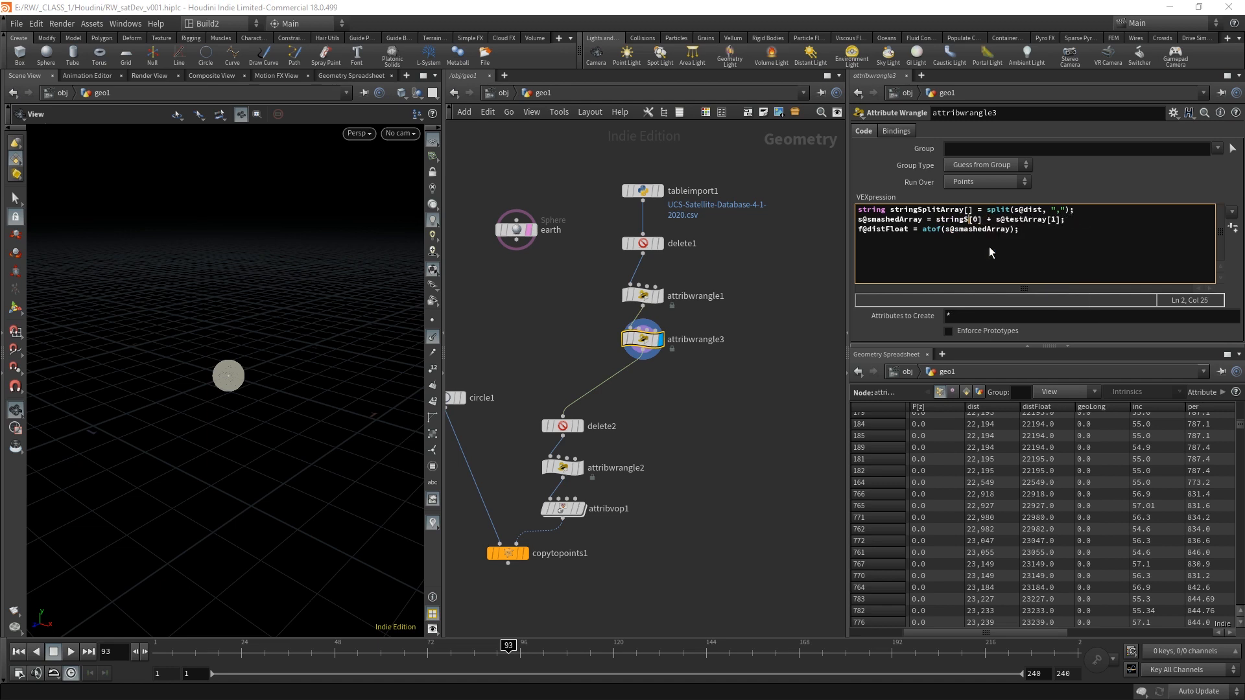
{"action": "type", "text": "SplitArray"}
- Replace the remaining s@testArray reference on the second line with stringSplitArray, keeping index [1]
{"action": "key", "text": "Right"}
{"action": "key", "text": "Right"}
{"action": "key", "text": "Right"}
{"action": "key", "text": "Right"}
{"action": "key", "text": "Right"}
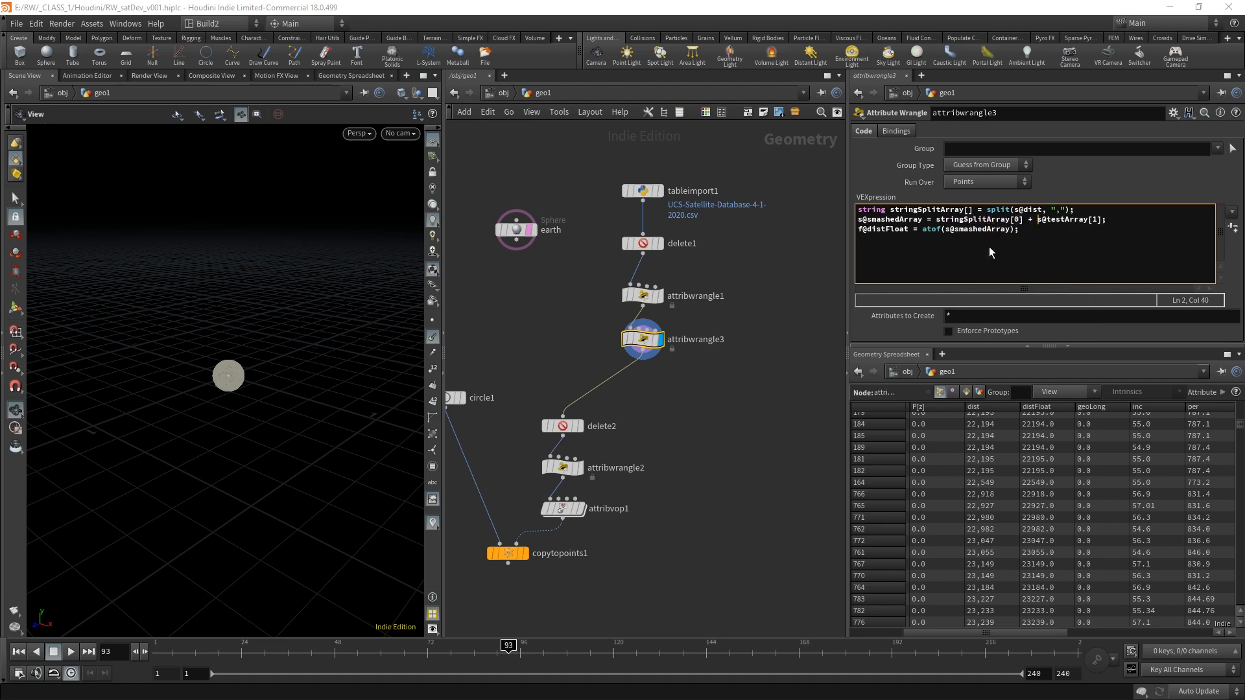
{"action": "key", "text": "Delete"}
{"action": "key", "text": "Delete"}
{"action": "key", "text": "Delete"}
{"action": "key", "text": "Delete"}
{"action": "key", "text": "Delete"}
{"action": "key", "text": "Delete"}
{"action": "key", "text": "Delete"}
{"action": "key", "text": "Delete"}
{"action": "key", "text": "Delete"}
{"action": "key", "text": "Delete"}
{"action": "key", "text": "Delete"}
{"action": "type", "text": "stringSplitArray"}
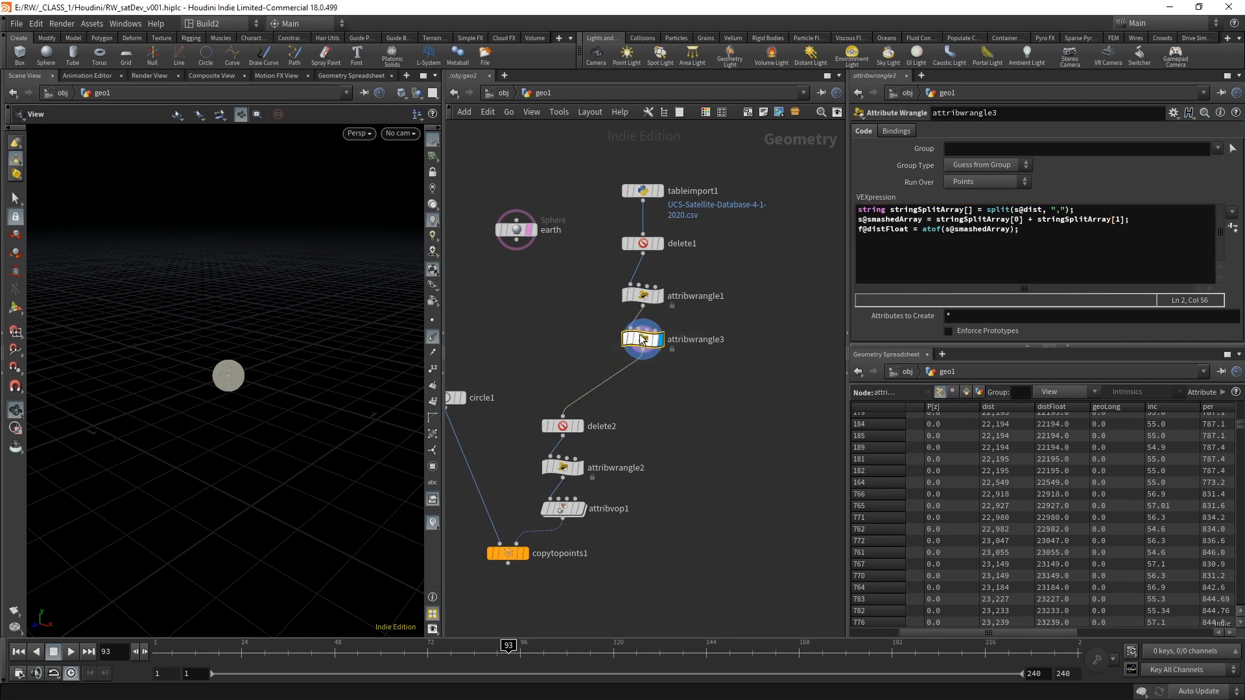
- Turn the smashedArray attribute on the second line into a local variable of type string
{"action": "mouse_move", "coordinate": [669, 365]}
{"action": "left_click_drag", "start_coordinate": [924, 219], "coordinate": [853, 222]}
{"action": "left_click", "coordinate": [897, 222]}
{"action": "type", "text": "string"}
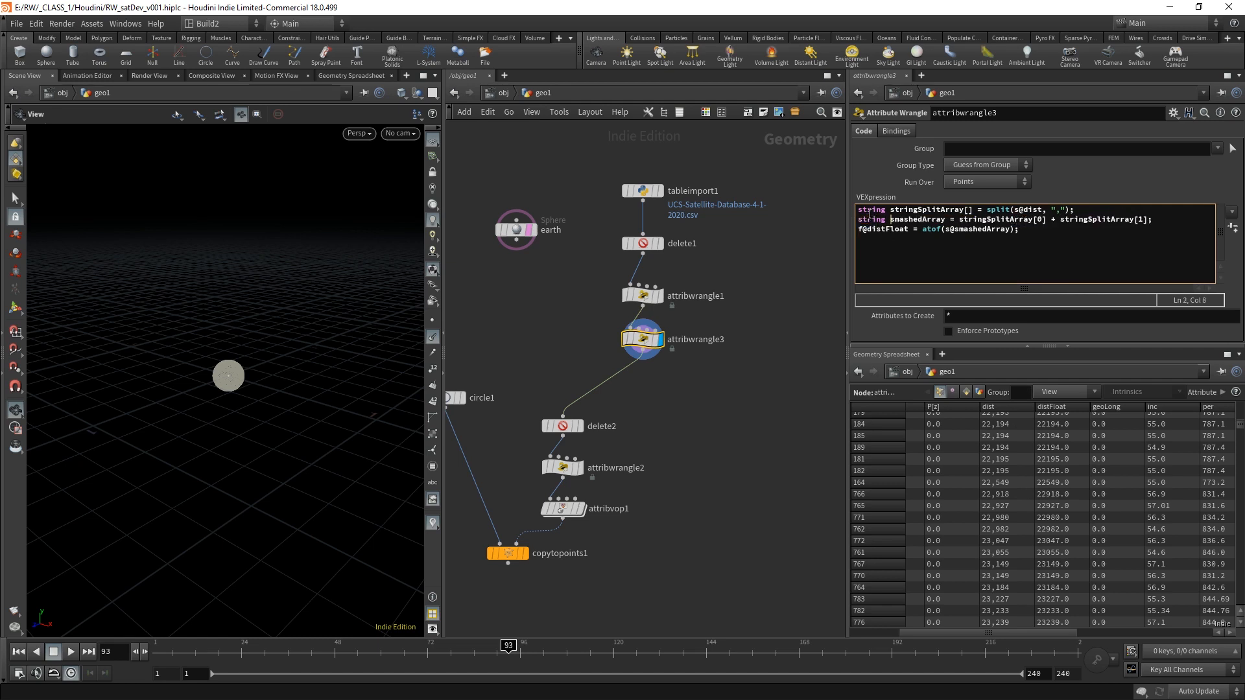
- Rename the local string variable smashedArray on the second line to splitCombine
{"action": "key", "text": "Delete"}
{"action": "key", "text": "Delete"}
{"action": "key", "text": "Delete"}
{"action": "key", "text": "Delete"}
{"action": "key", "text": "Delete"}
{"action": "key", "text": "Delete"}
{"action": "key", "text": "Delete"}
{"action": "key", "text": "Delete"}
{"action": "key", "text": "Delete"}
{"action": "key", "text": "Delete"}
{"action": "key", "text": "Delete"}
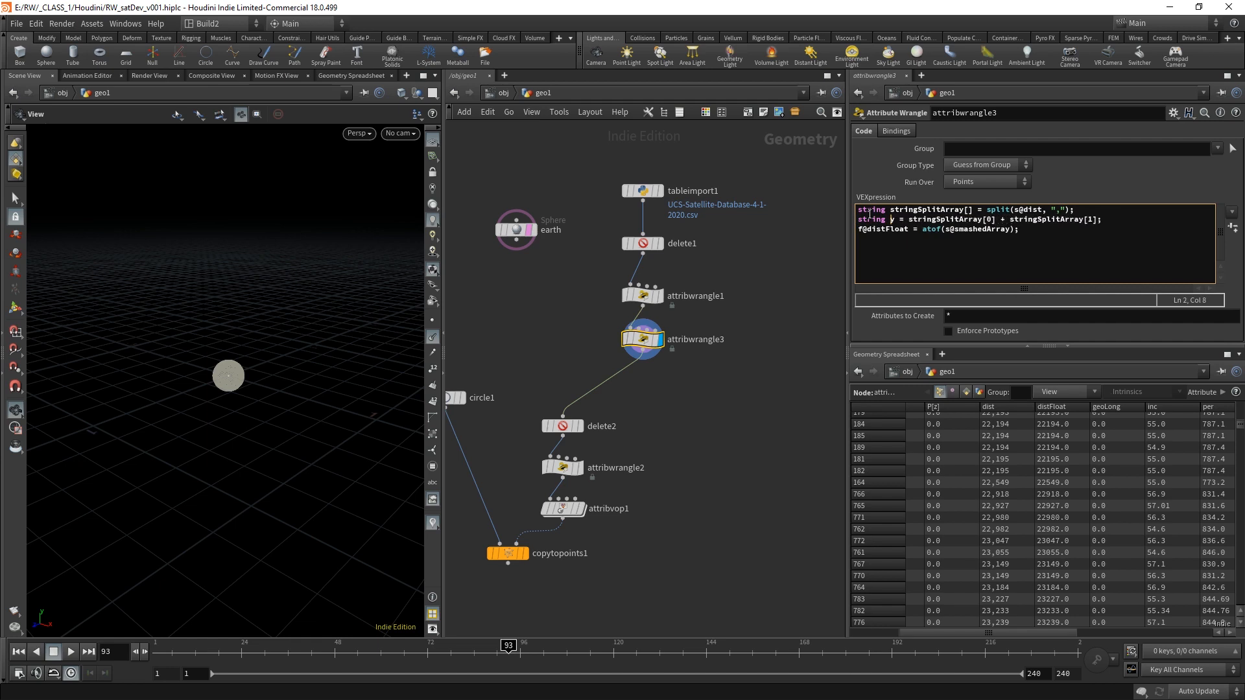
{"action": "key", "text": "Delete"}
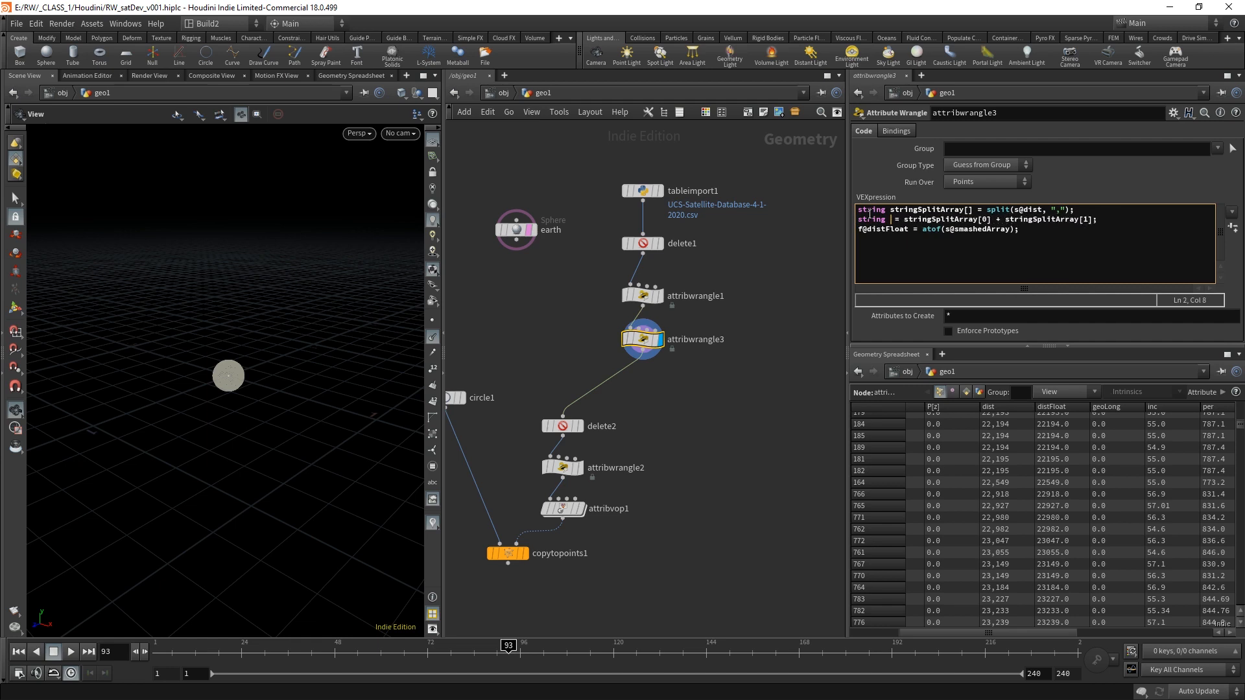
{"action": "type", "text": "splitC"}
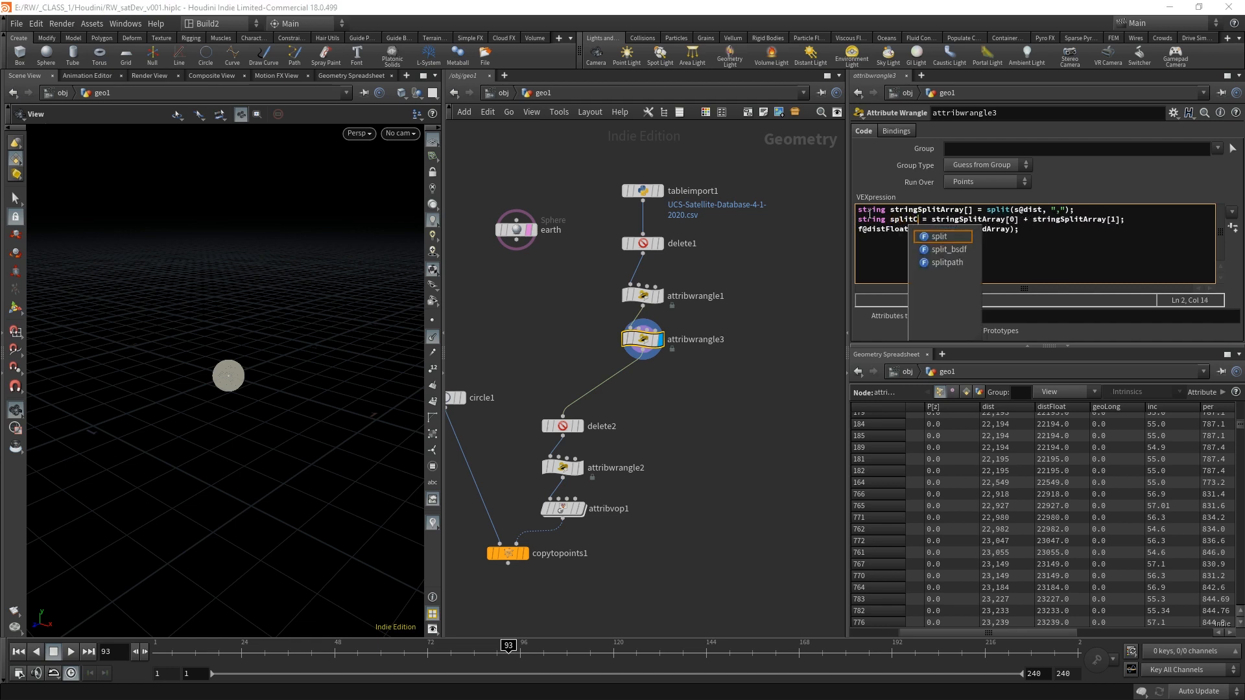
{"action": "type", "text": "ombine"}
- Replace the atof() argument on the distFloat line with splitCombine and check the attribute columns in the Geometry Spreadsheet
{"action": "key", "text": "Right"}
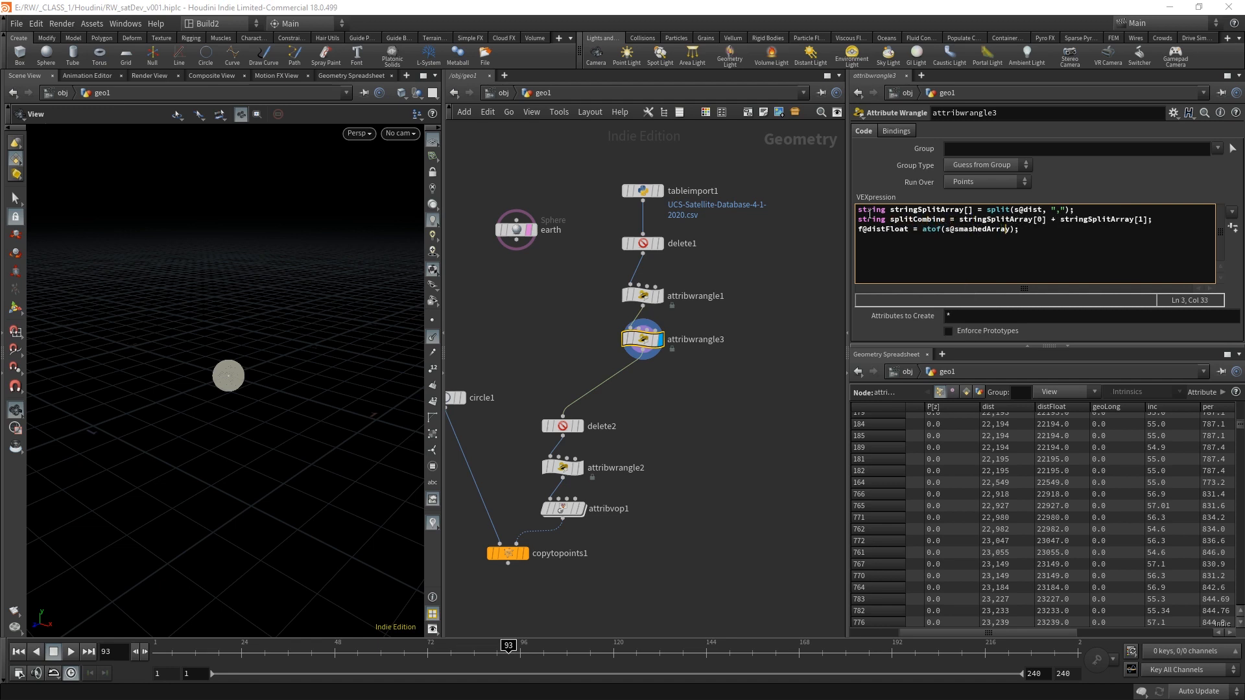
{"action": "key", "text": "BackSpace"}
{"action": "key", "text": "BackSpace"}
{"action": "key", "text": "BackSpace"}
{"action": "key", "text": "BackSpace"}
{"action": "key", "text": "BackSpace"}
{"action": "key", "text": "BackSpace"}
{"action": "key", "text": "BackSpace"}
{"action": "key", "text": "BackSpace"}
{"action": "key", "text": "BackSpace"}
{"action": "key", "text": "BackSpace"}
{"action": "key", "text": "BackSpace"}
{"action": "key", "text": "BackSpace"}
{"action": "key", "text": "BackSpace"}
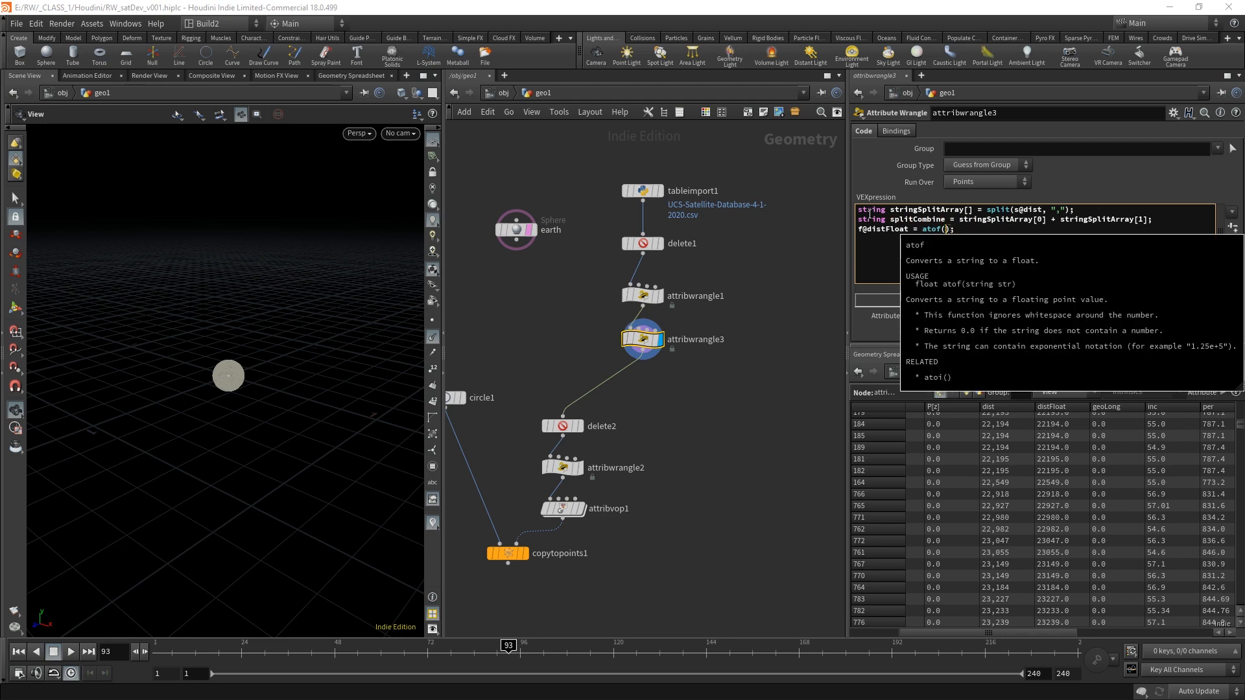
{"action": "type", "text": "splitCombine"}
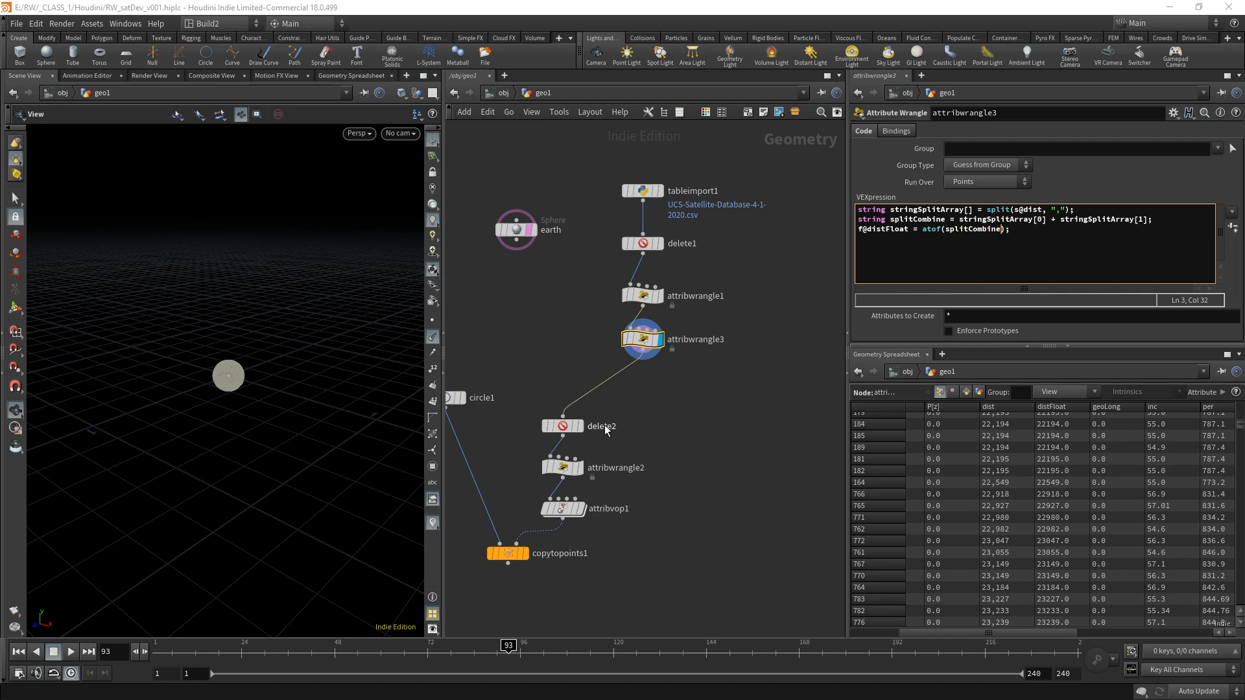
{"action": "mouse_move", "coordinate": [648, 341]}
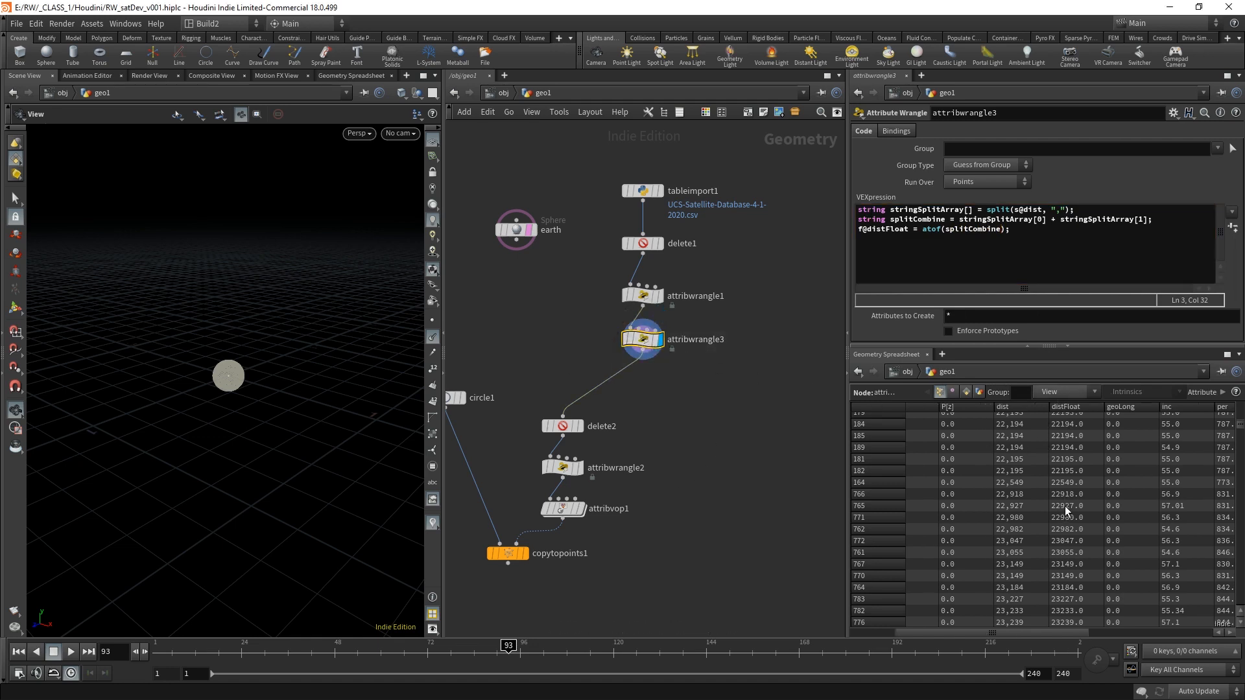
{"action": "left_click_drag", "start_coordinate": [1034, 633], "coordinate": [1155, 627]}
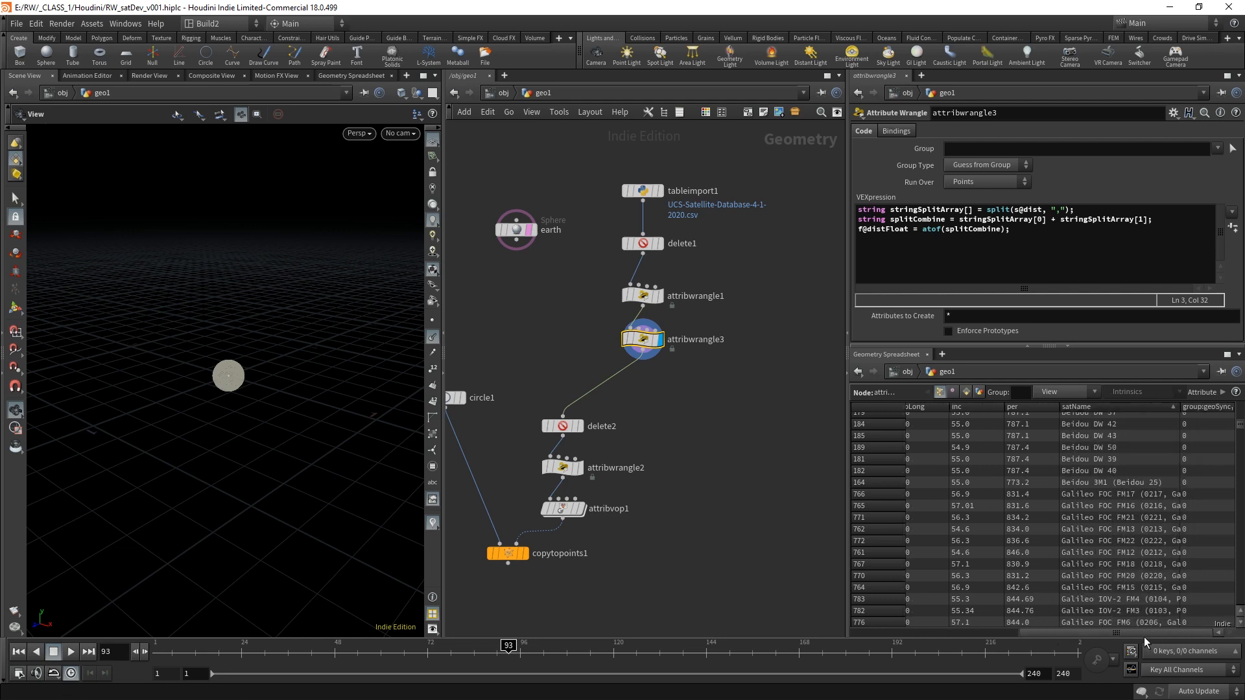
{"action": "left_click_drag", "start_coordinate": [1149, 633], "coordinate": [980, 633]}
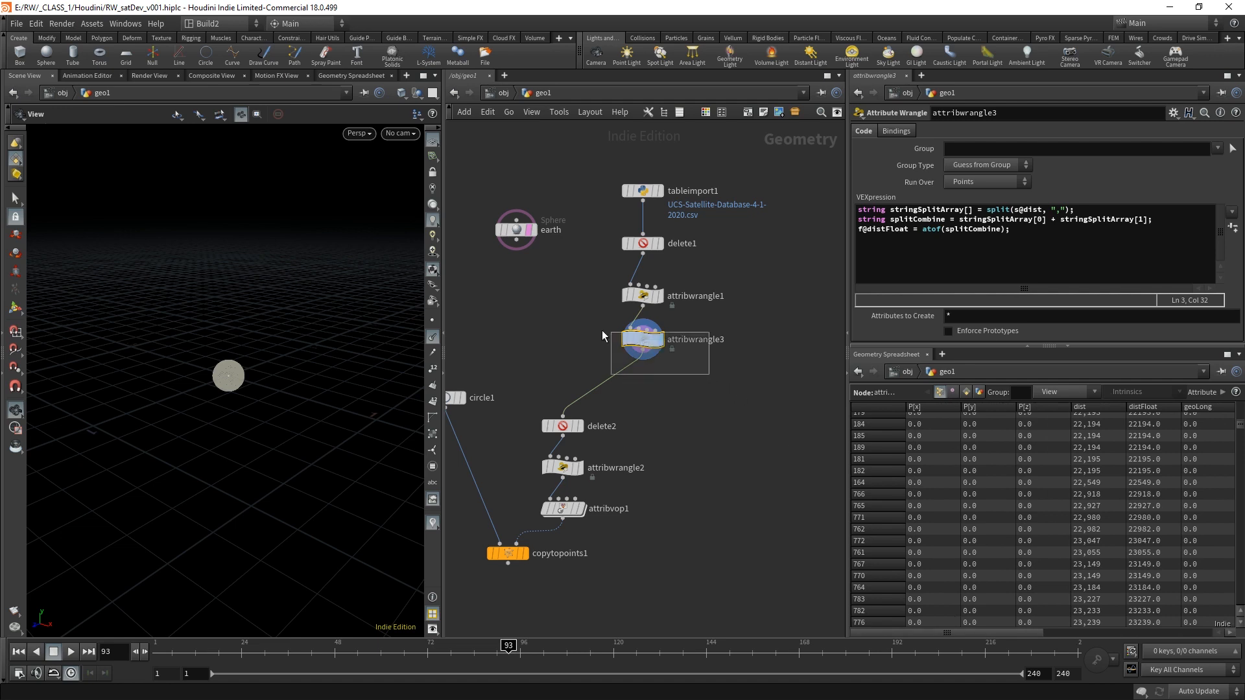
- Insert an Attribute Delete node between attribwrangle3 and delete2 and display its output
{"action": "left_click_drag", "start_coordinate": [602, 331], "coordinate": [603, 332]}
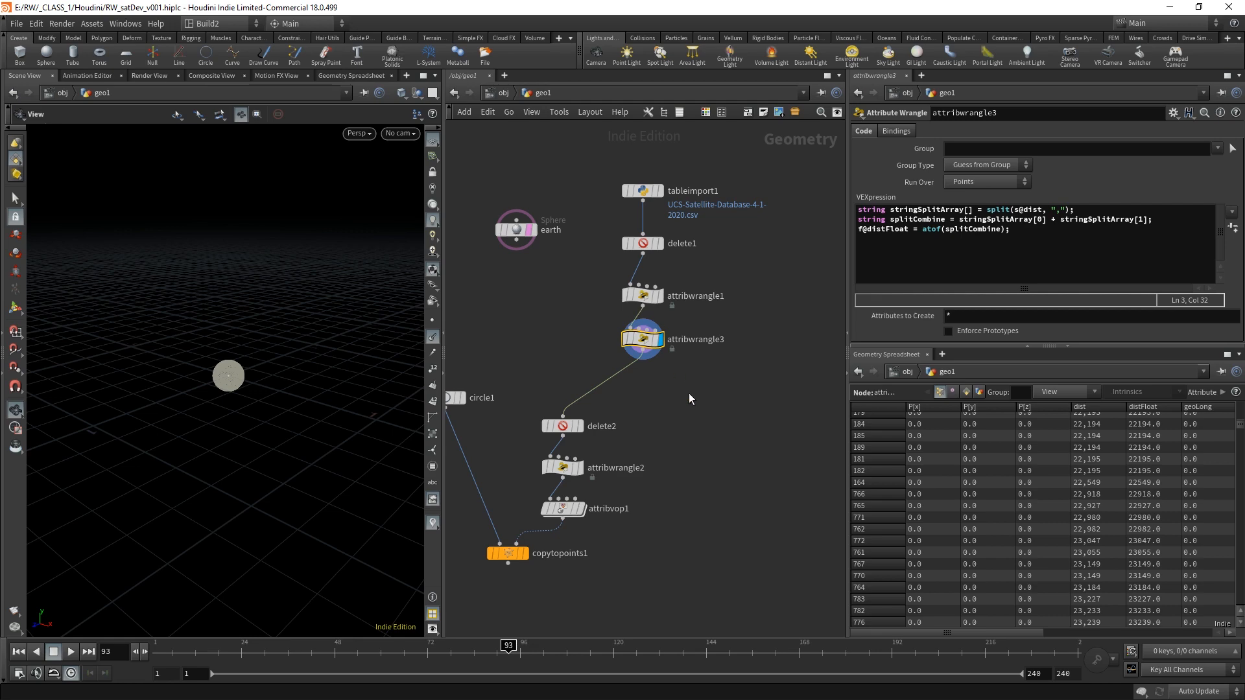
{"action": "left_click", "coordinate": [703, 418]}
{"action": "key", "text": "Tab"}
{"action": "type", "text": "atd"}
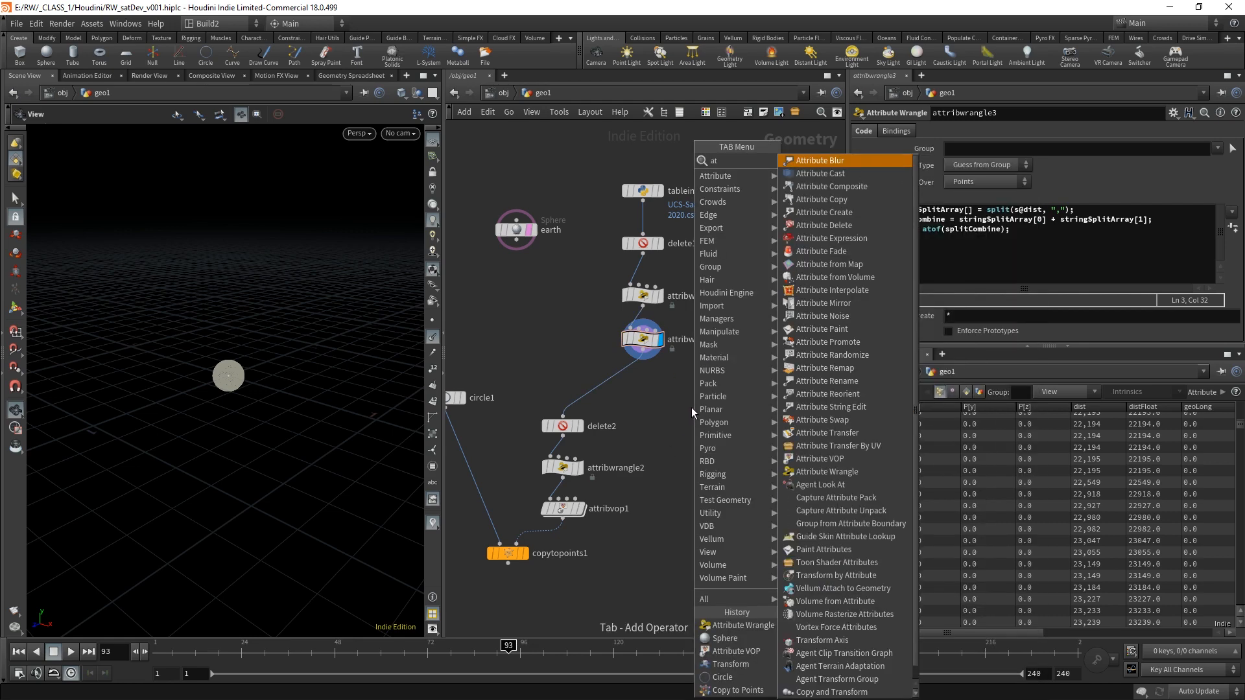
{"action": "left_click", "coordinate": [827, 161]}
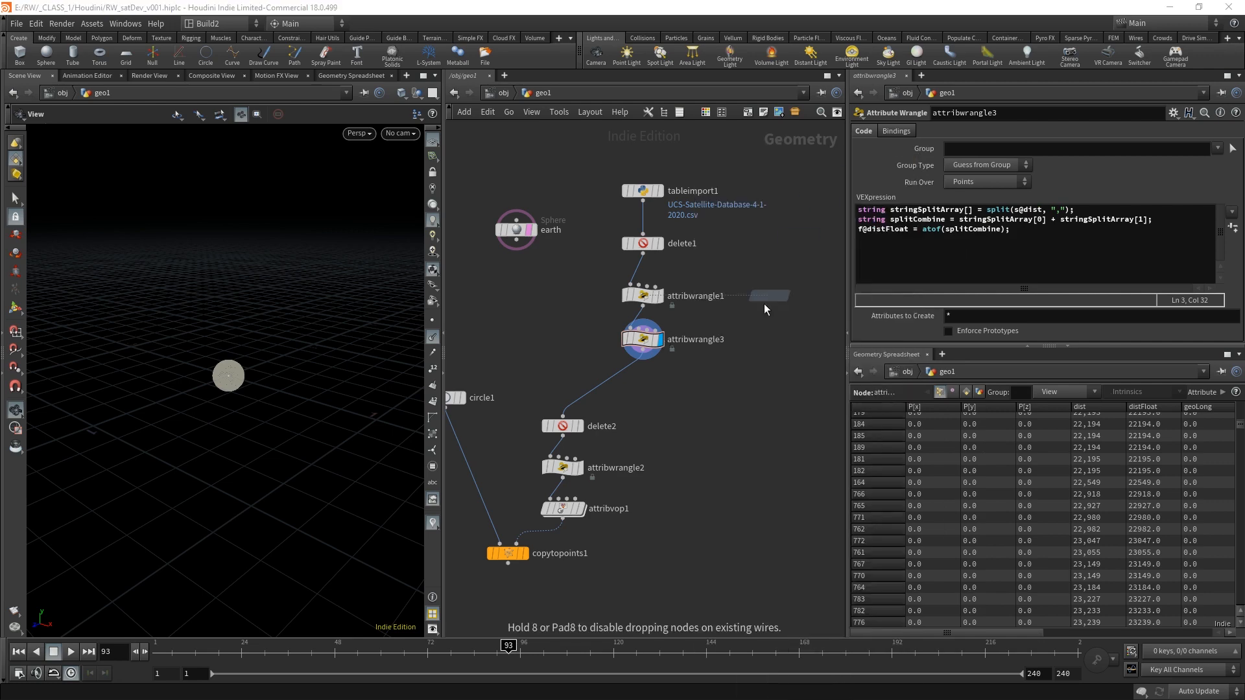
{"action": "left_click", "coordinate": [626, 374]}
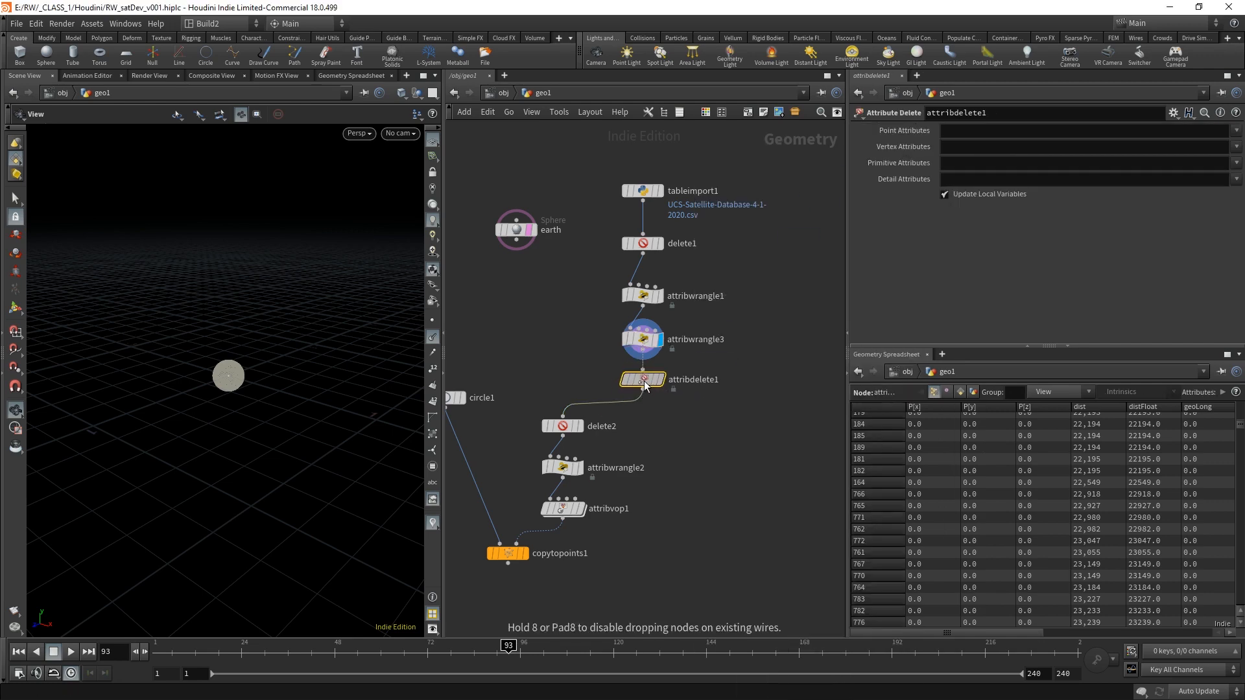
{"action": "left_click", "coordinate": [660, 381]}
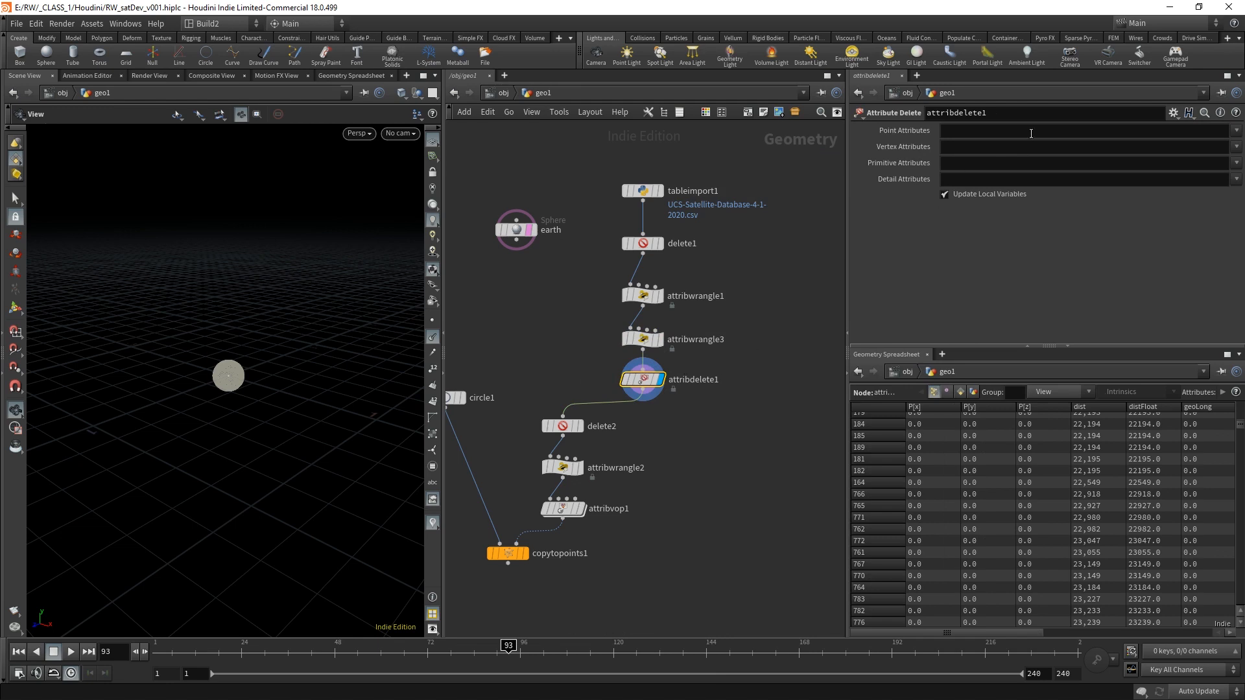
- Set the Attribute Delete node to remove the dist point attribute, and shift it upward together with its upstream nodes
{"action": "left_click", "coordinate": [1236, 130]}
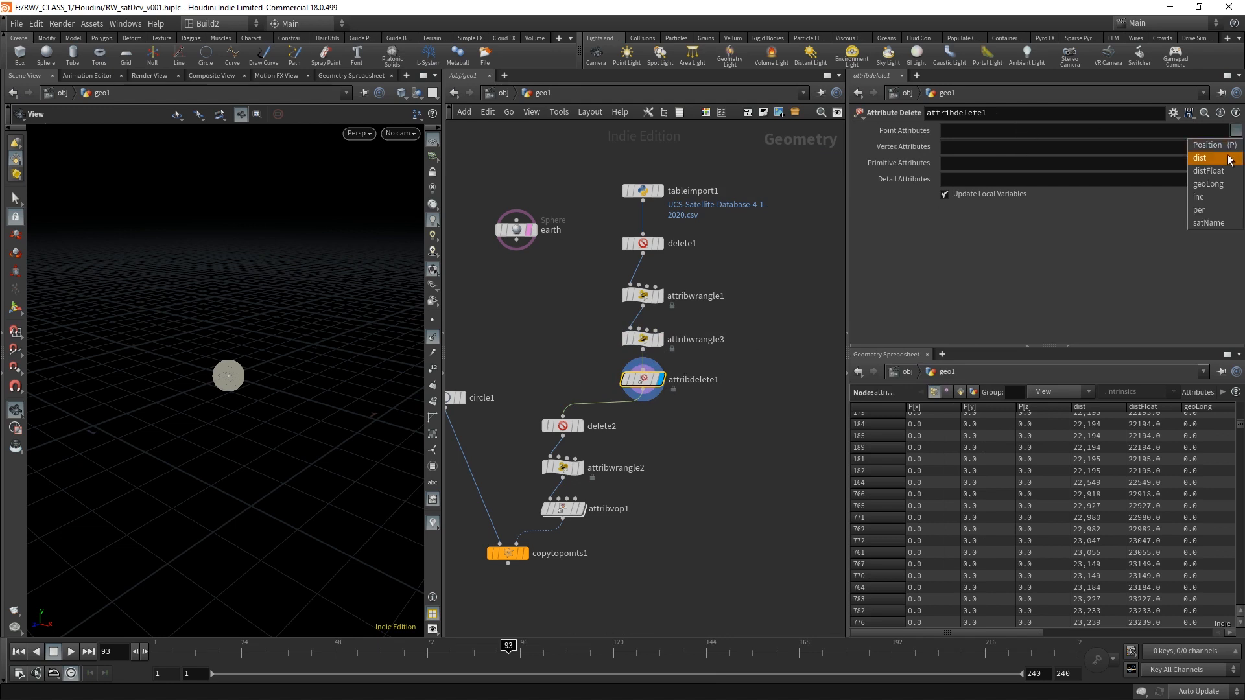
{"action": "left_click", "coordinate": [1229, 159]}
{"action": "left_click_drag", "start_coordinate": [653, 382], "coordinate": [651, 361], "text": "shift"}
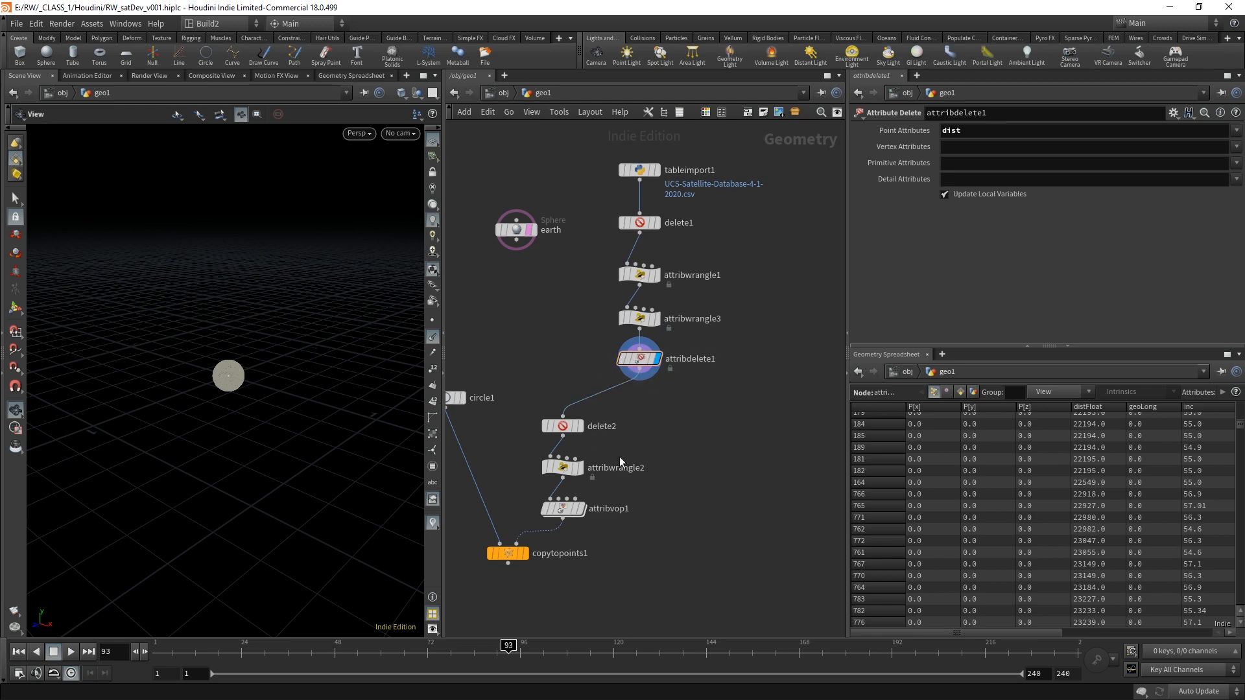
- Display the copytopoints1 result and sort the attribwrangle2 points in the Geometry Spreadsheet by distFloat
{"action": "left_click", "coordinate": [527, 555]}
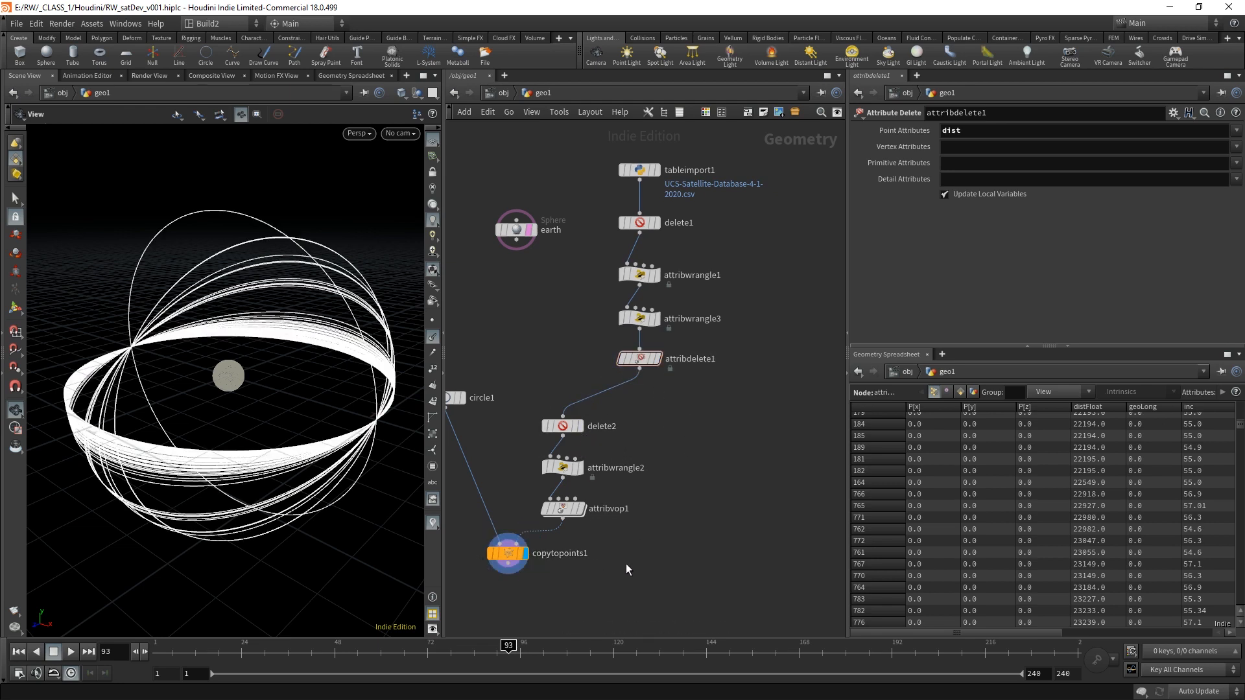
{"action": "left_click", "coordinate": [615, 506]}
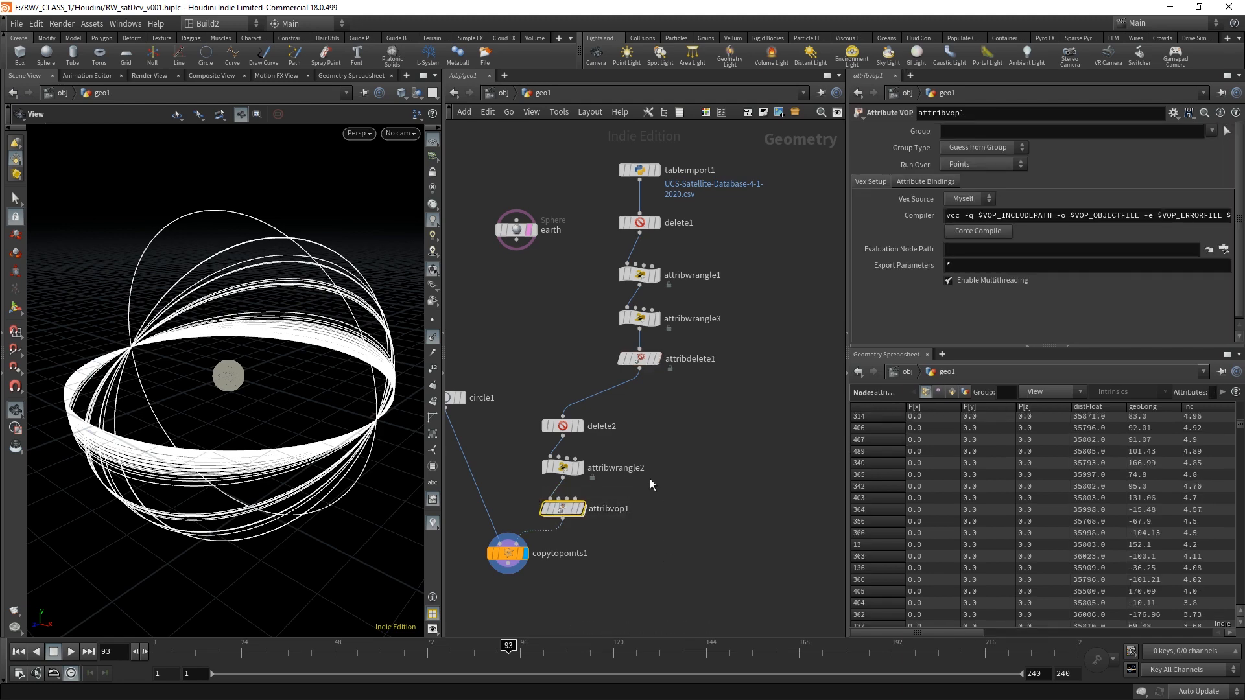
{"action": "left_click", "coordinate": [613, 468]}
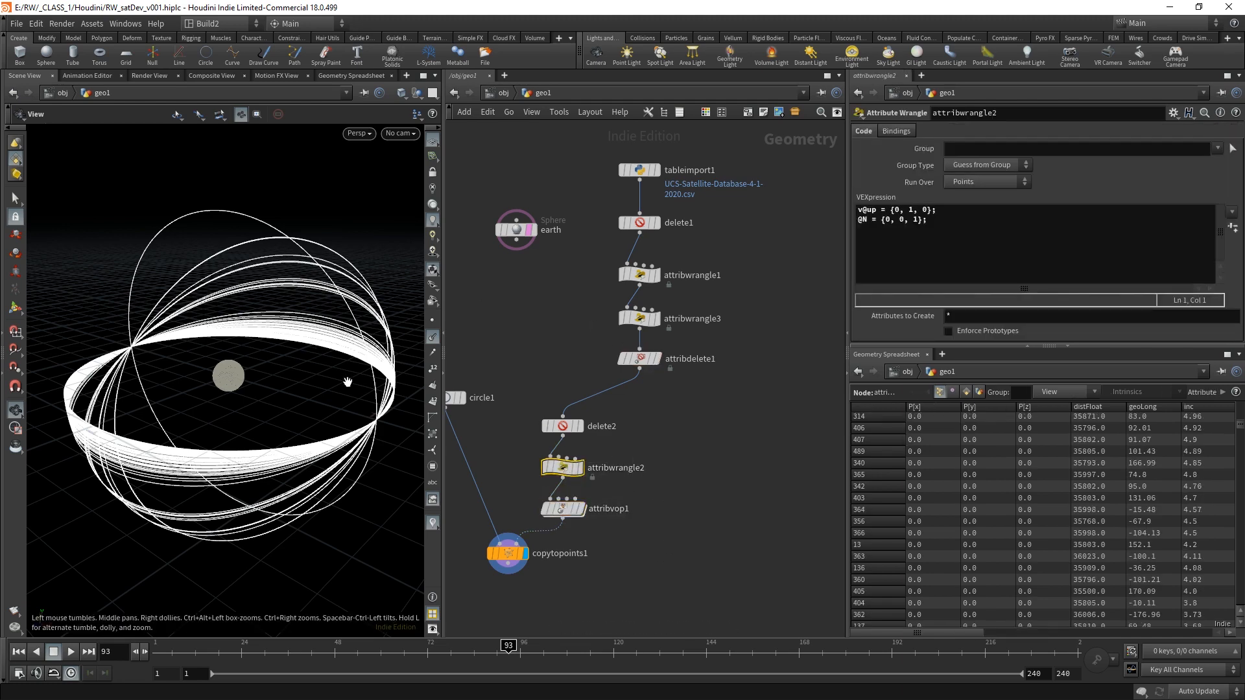
{"action": "left_click", "coordinate": [1102, 408]}
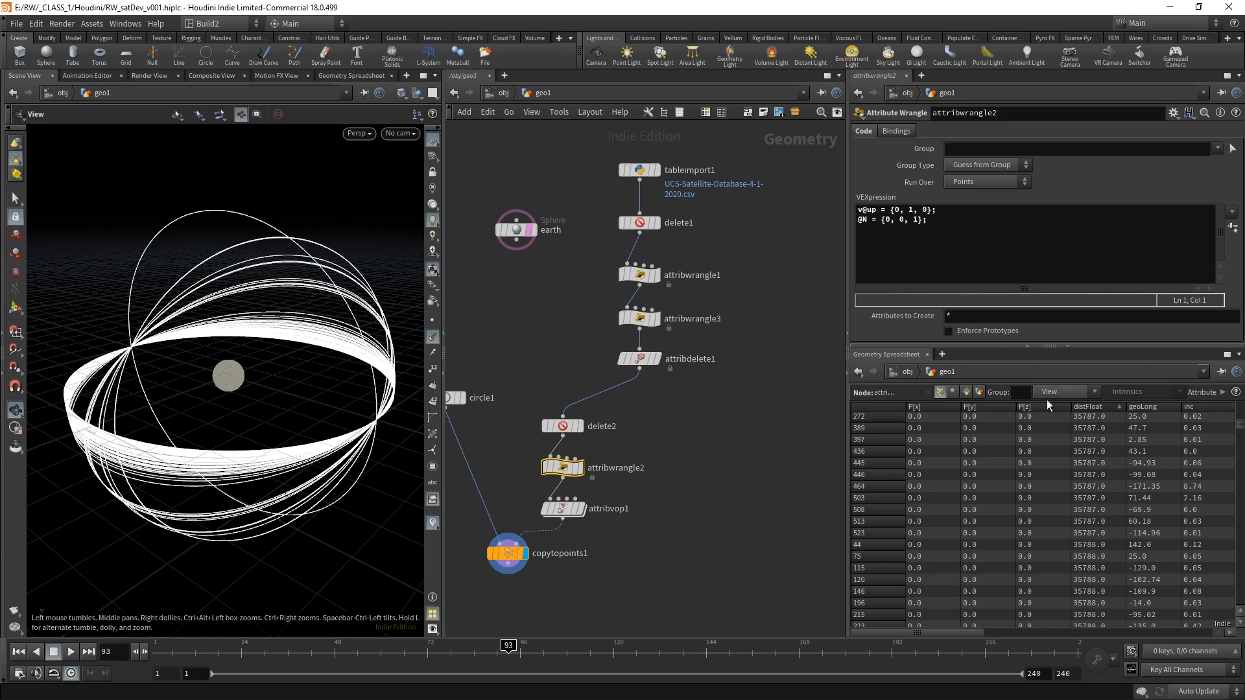
- Tidy the network by moving circle1 down beside attribvop1 and placing copytopoints1 lower beneath them
{"action": "middle_click_drag", "start_coordinate": [496, 420], "coordinate": [579, 341]}
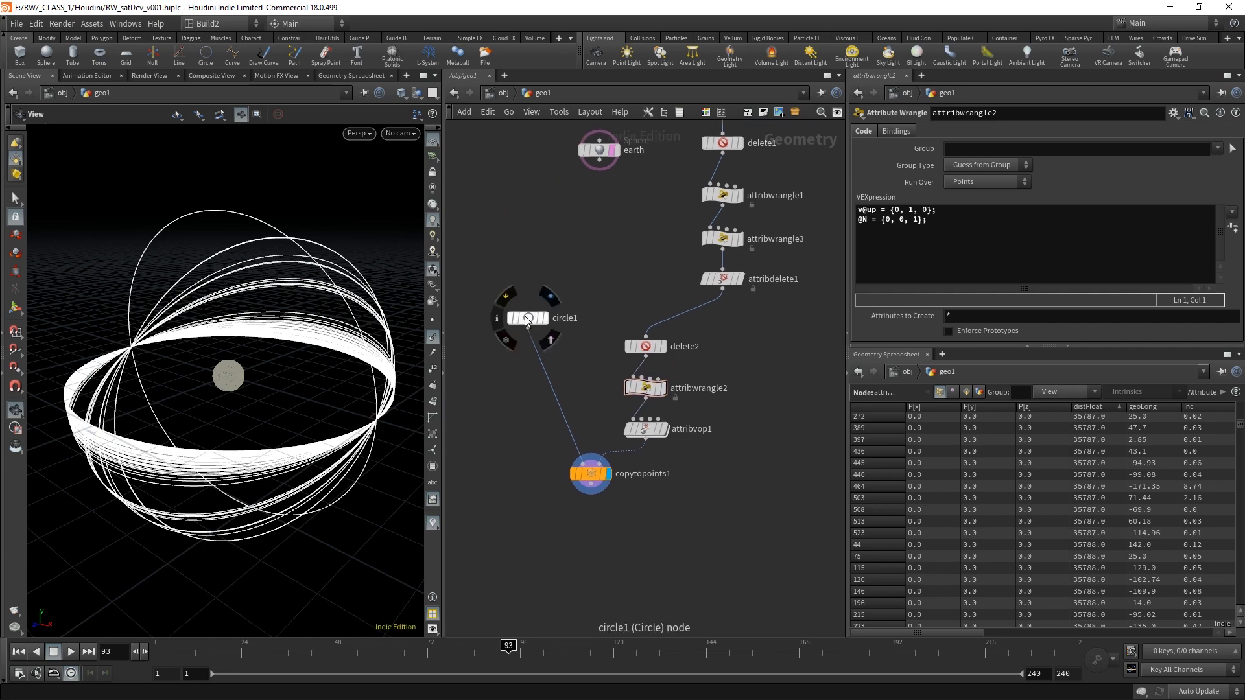
{"action": "left_click_drag", "start_coordinate": [527, 319], "coordinate": [534, 430]}
{"action": "left_click_drag", "start_coordinate": [599, 483], "coordinate": [600, 526]}
{"action": "middle_click_drag", "start_coordinate": [718, 478], "coordinate": [705, 515]}
- Open the attribwrangle2 VEX code for editing at the end of the @N line
{"action": "left_click", "coordinate": [636, 428]}
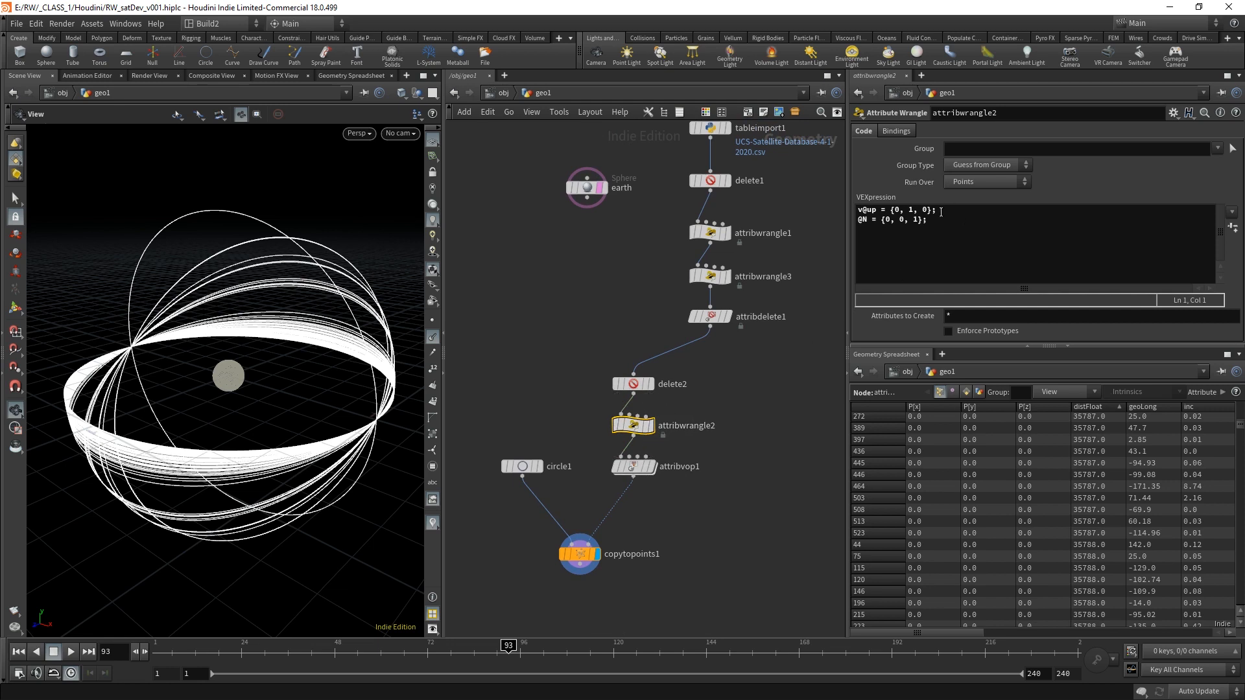
{"action": "left_click", "coordinate": [955, 232]}
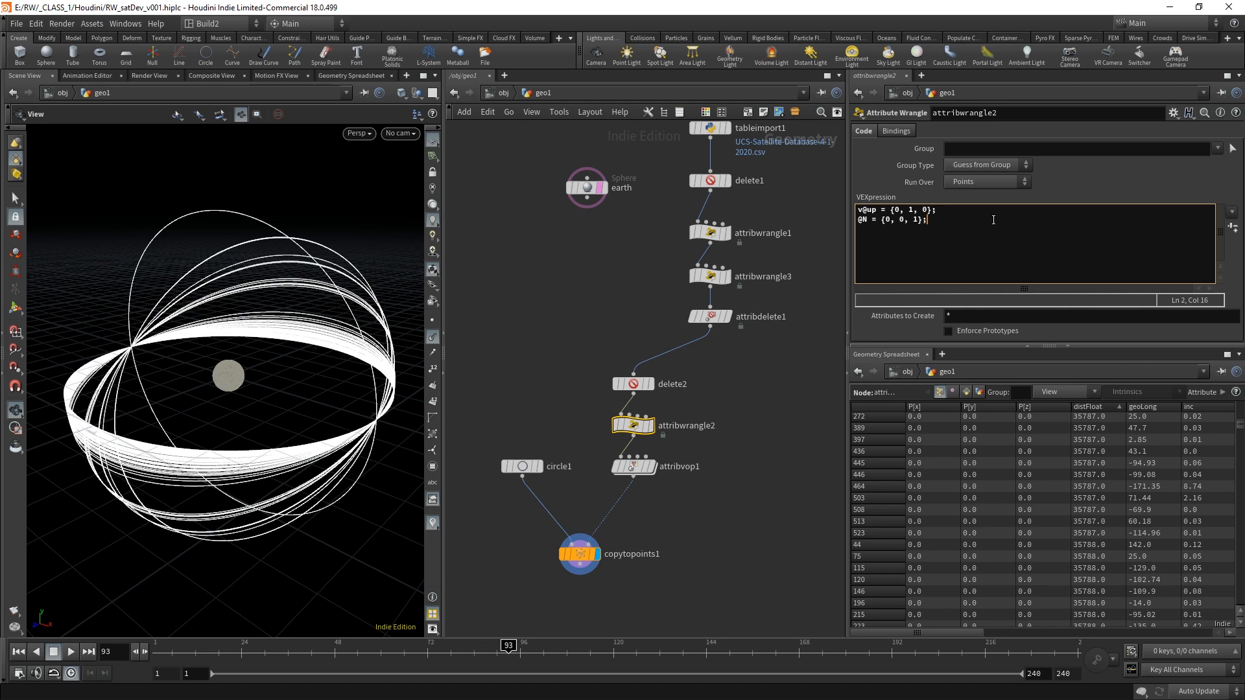
{"action": "key", "text": "Return"}
{"action": "key", "text": "Return"}
{"action": "type", "text": "@pscale"}
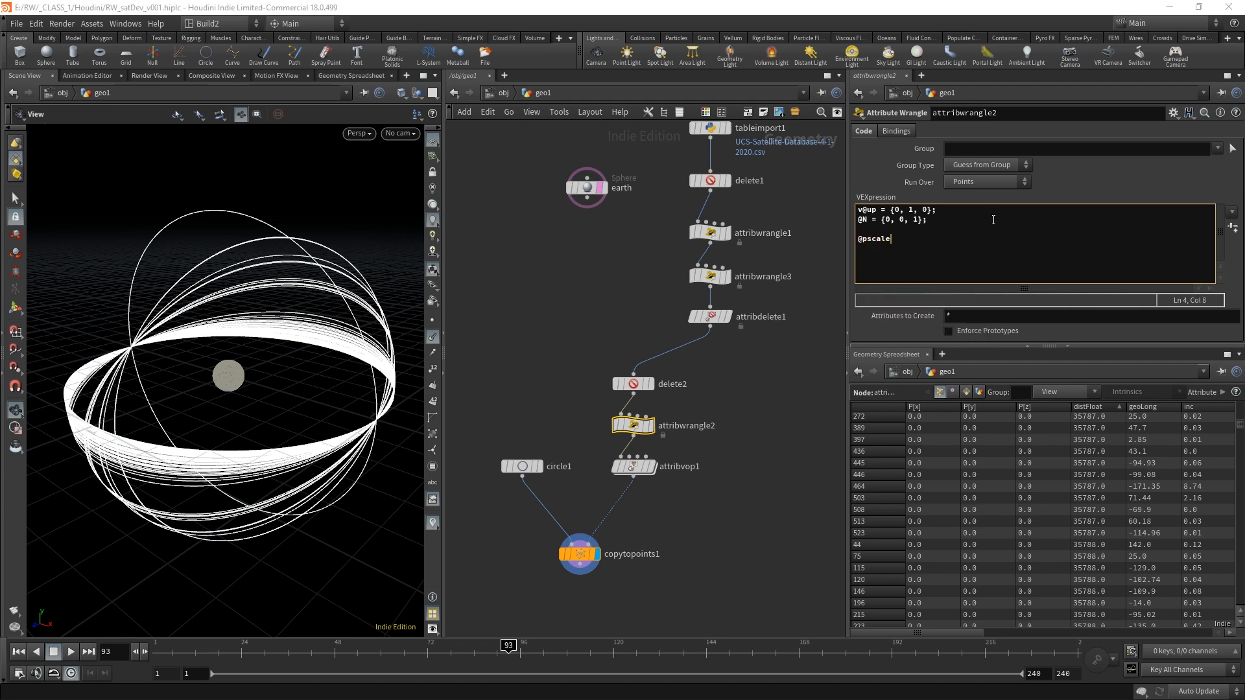
{"action": "type", "text": " = f@distFloat;"}
{"action": "left_click", "coordinate": [693, 519]}
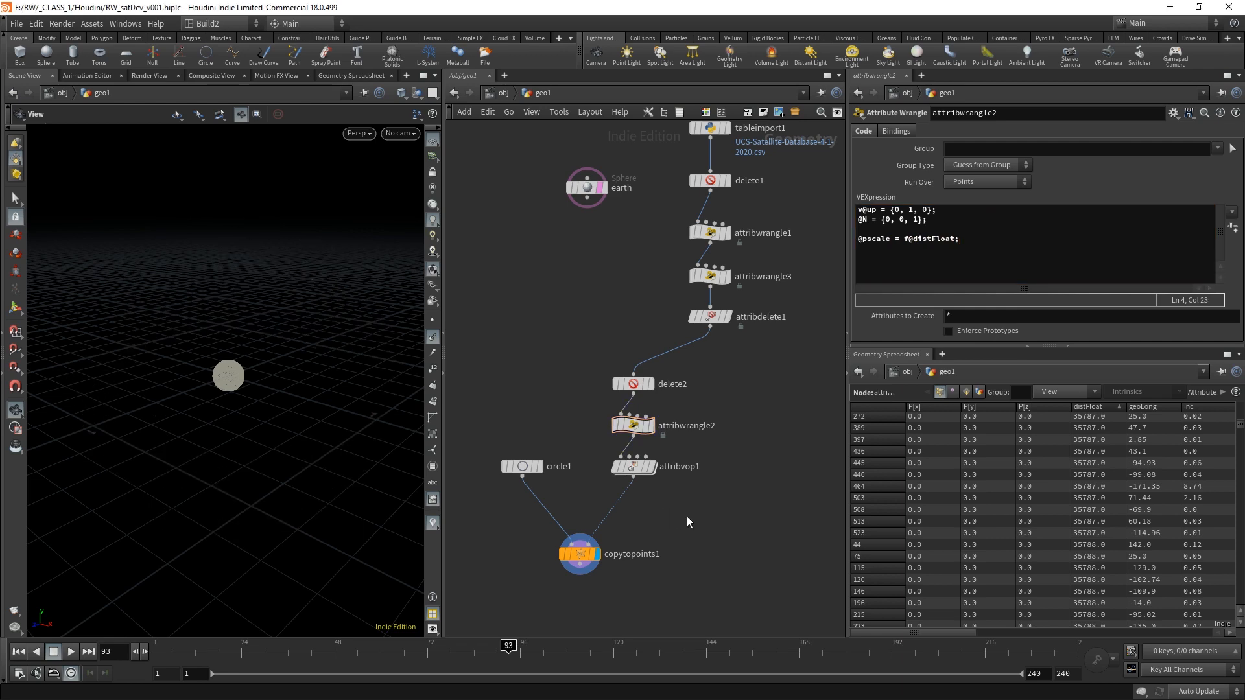
{"action": "left_click_drag", "start_coordinate": [650, 577], "coordinate": [542, 536]}
{"action": "middle_click", "coordinate": [592, 563]}
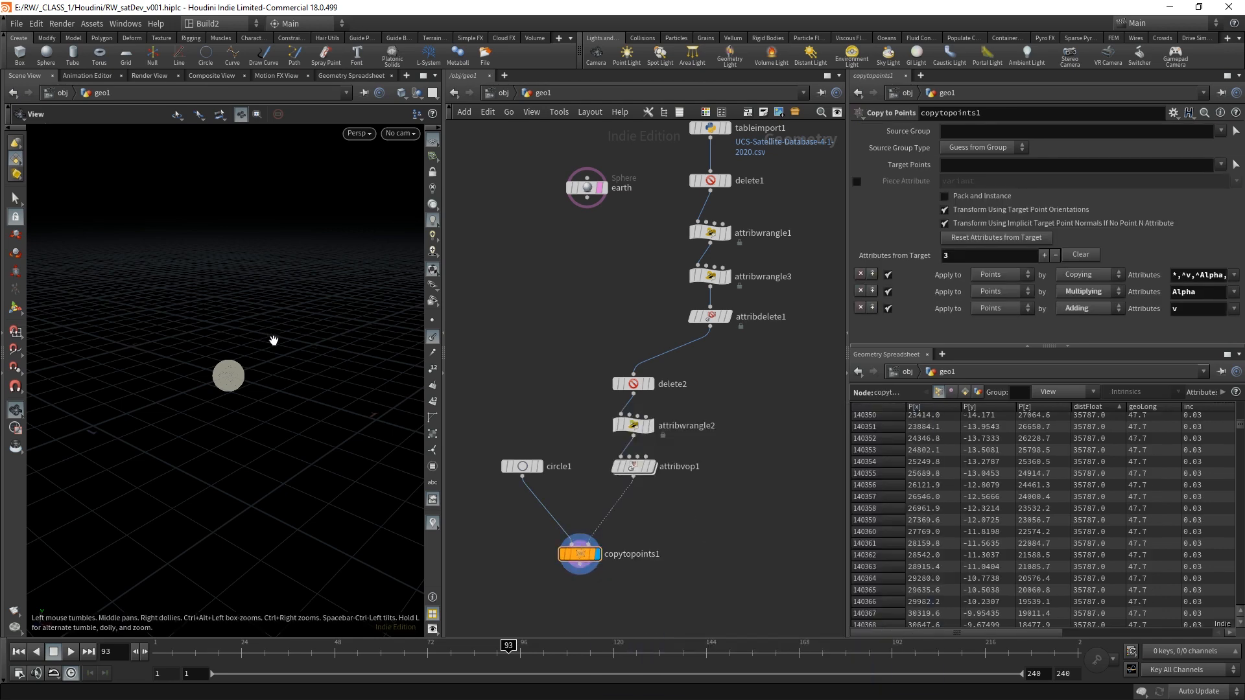
{"action": "key", "text": "g"}
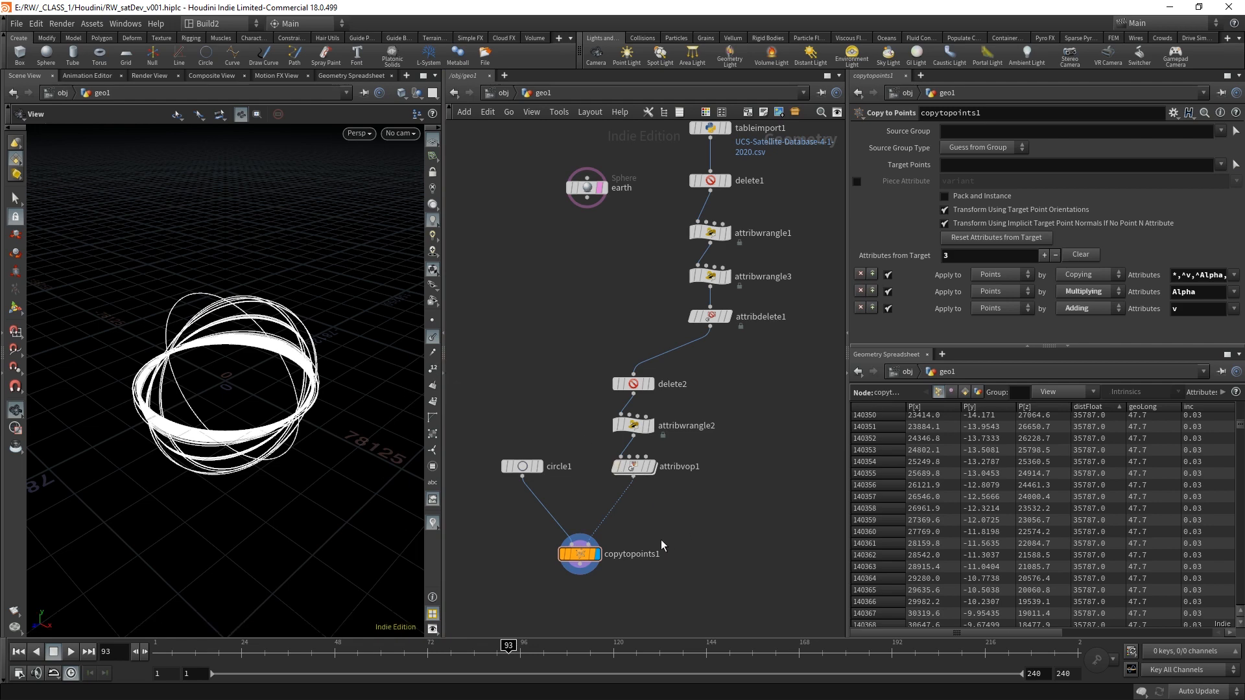
- Multiply f@distFloat by chf("amt") in attribwrangle2's pscale line and create the Amt parameter for it
{"action": "left_click", "coordinate": [633, 426]}
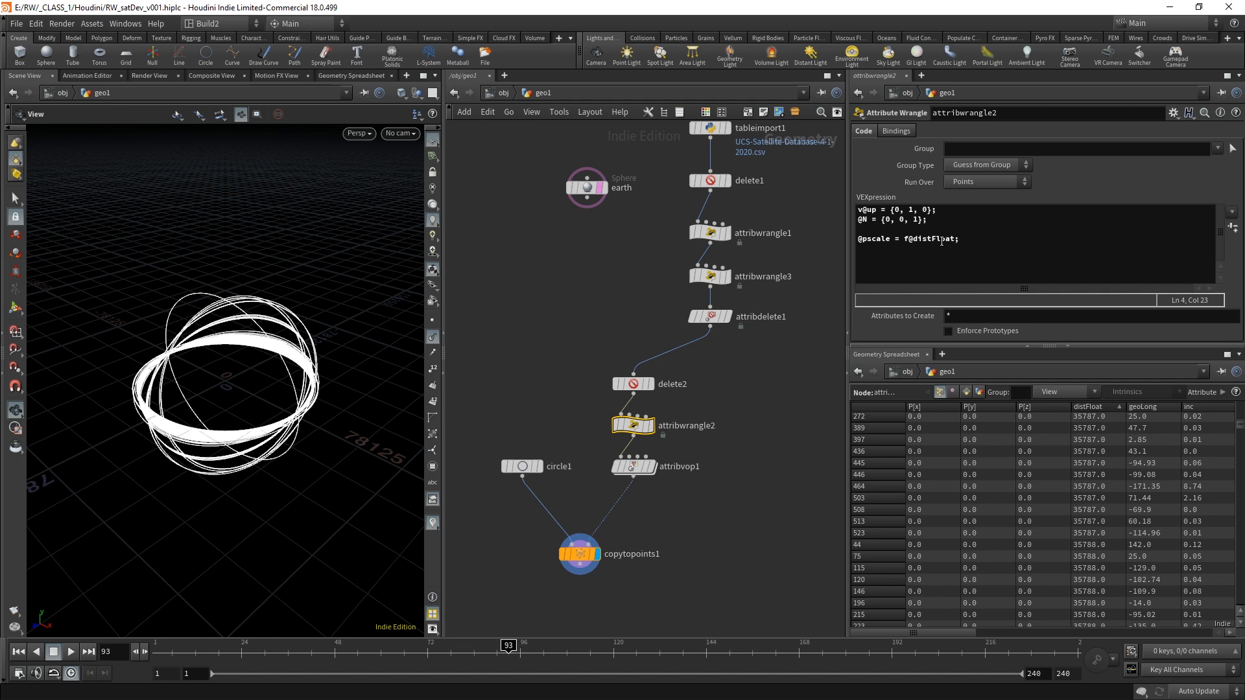
{"action": "left_click", "coordinate": [959, 239]}
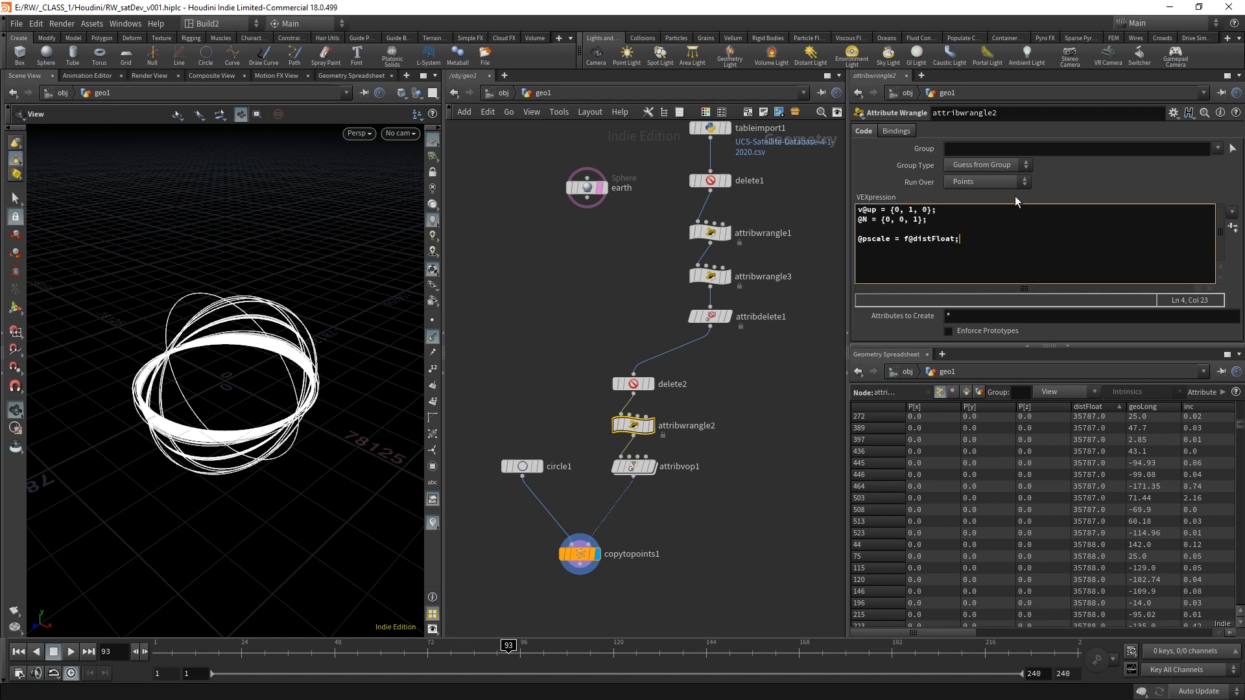
{"action": "key", "text": "Left"}
{"action": "type", "text": "*"}
{"action": "type", "text": "chf("}
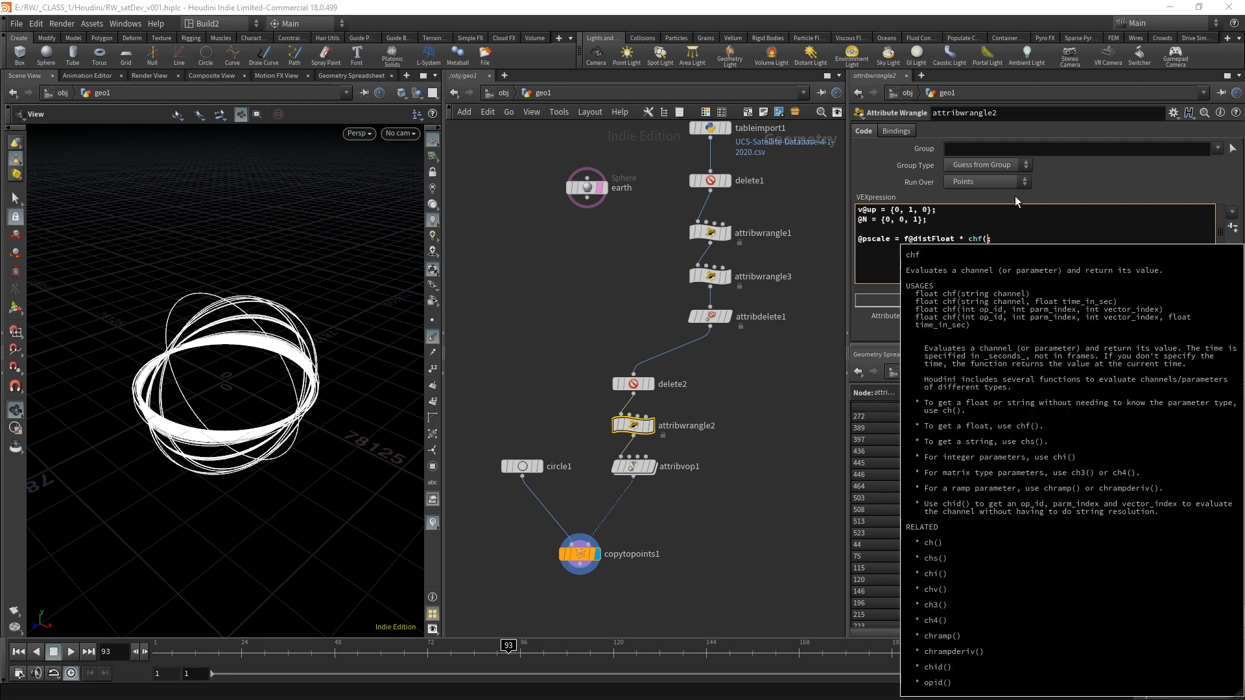
{"action": "type", "text": "\"a"}
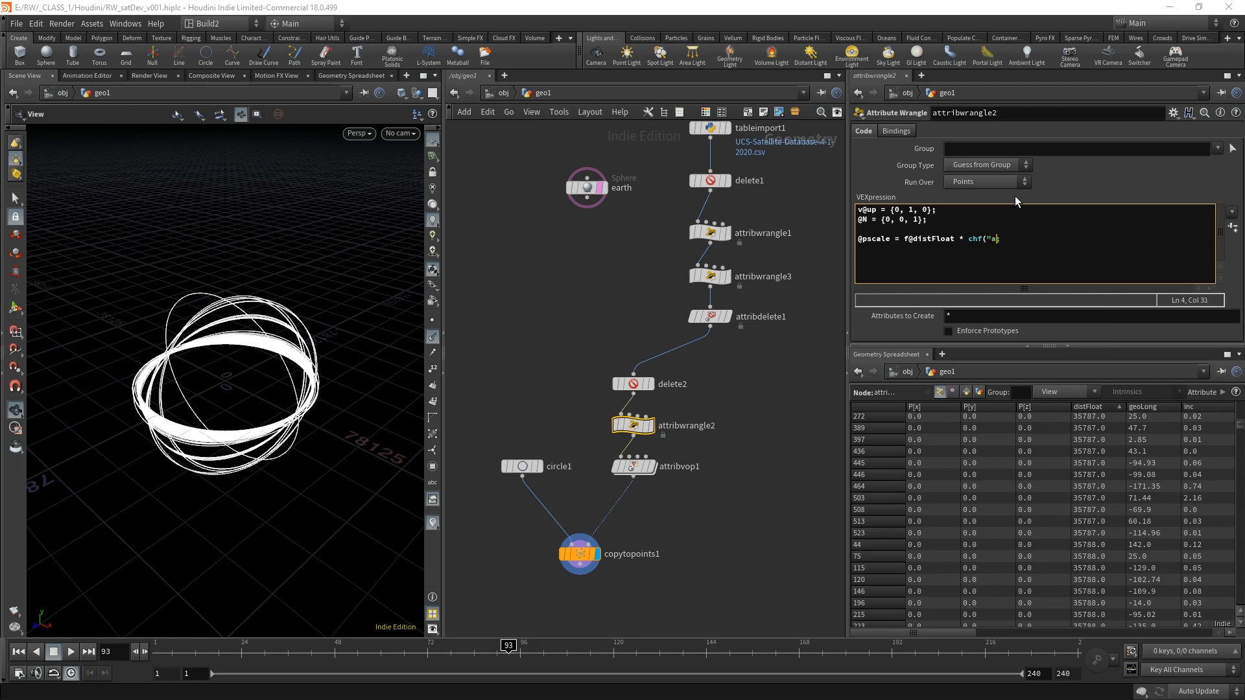
{"action": "type", "text": "mt\");"}
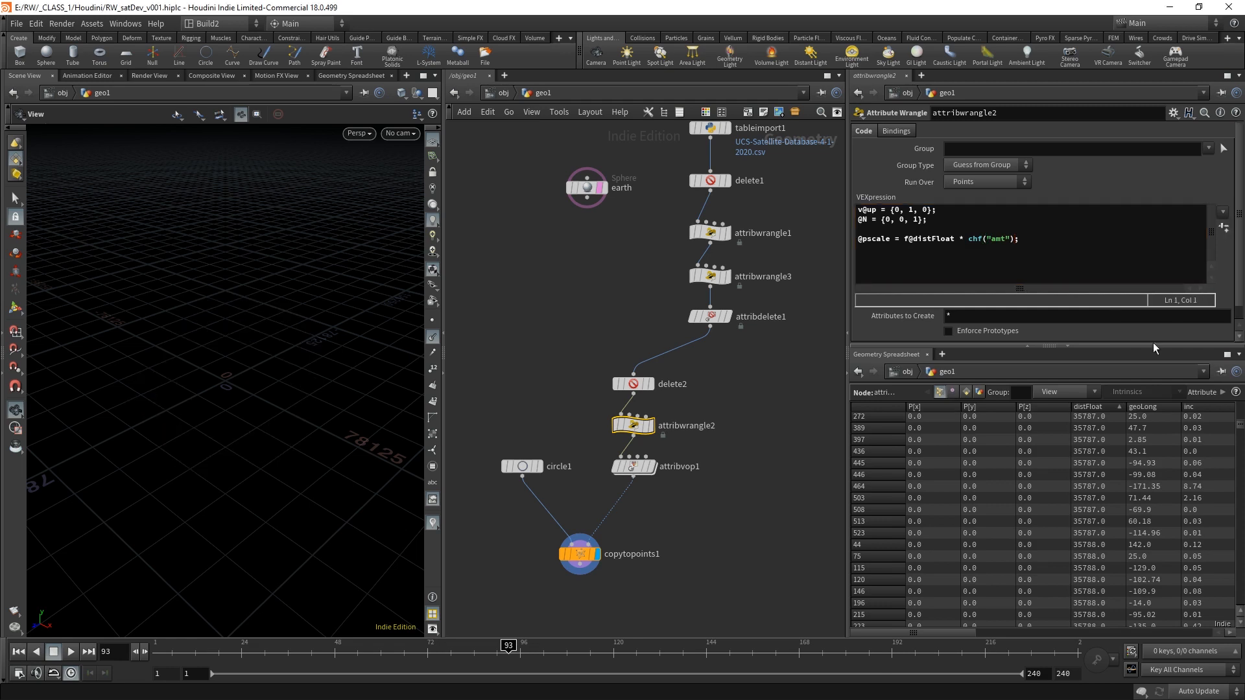
{"action": "left_click", "coordinate": [1224, 227]}
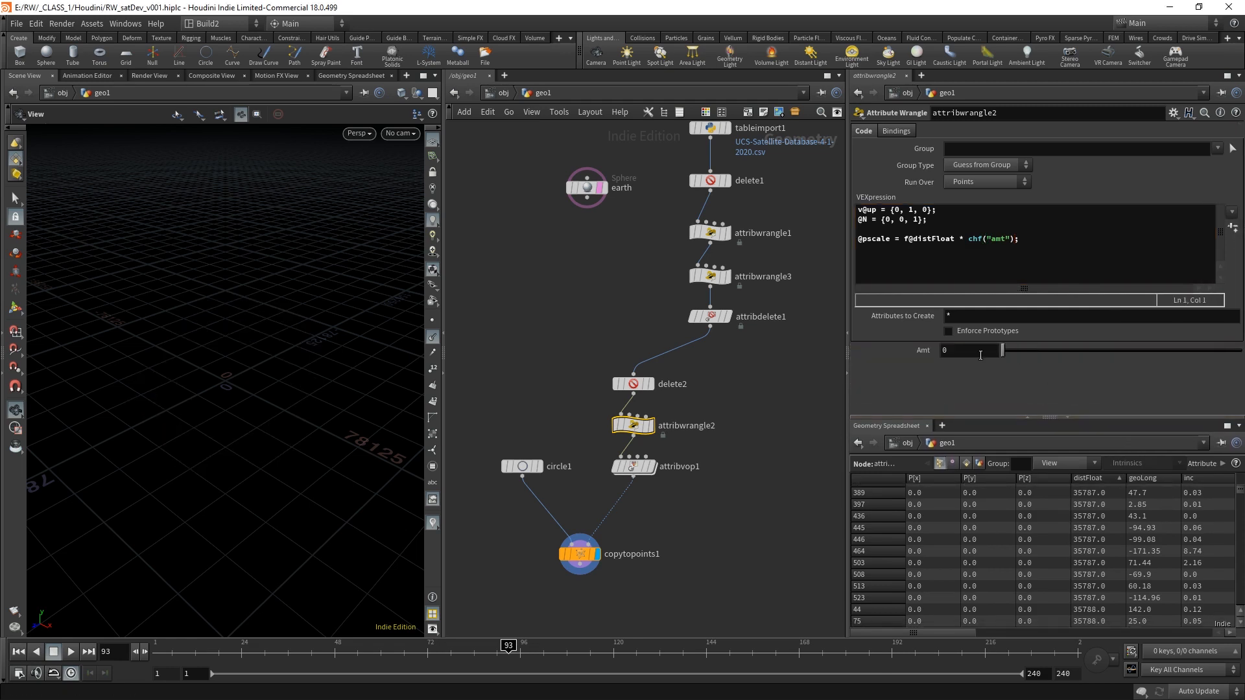
- Set attribwrangle2's Amt parameter to .05, check the orbit scale in the viewport and save the scene
{"action": "left_click_drag", "start_coordinate": [1006, 351], "coordinate": [1038, 351]}
{"action": "key", "text": "g"}
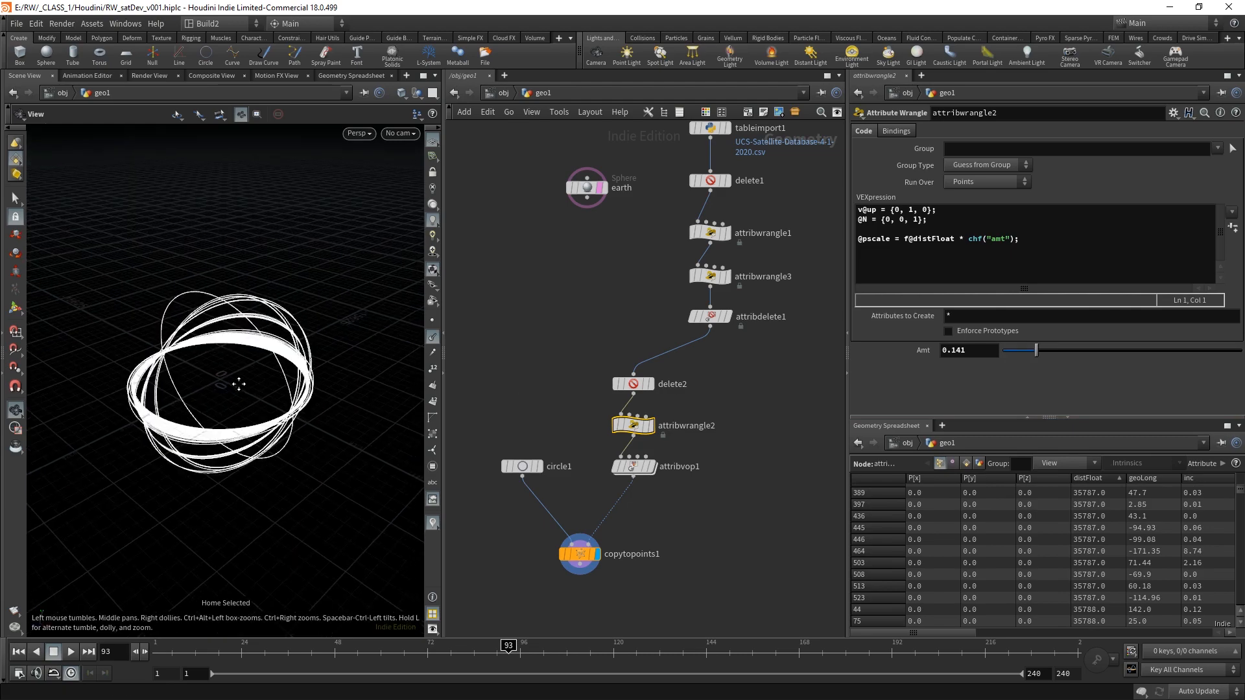
{"action": "left_click_drag", "start_coordinate": [262, 408], "coordinate": [299, 353]}
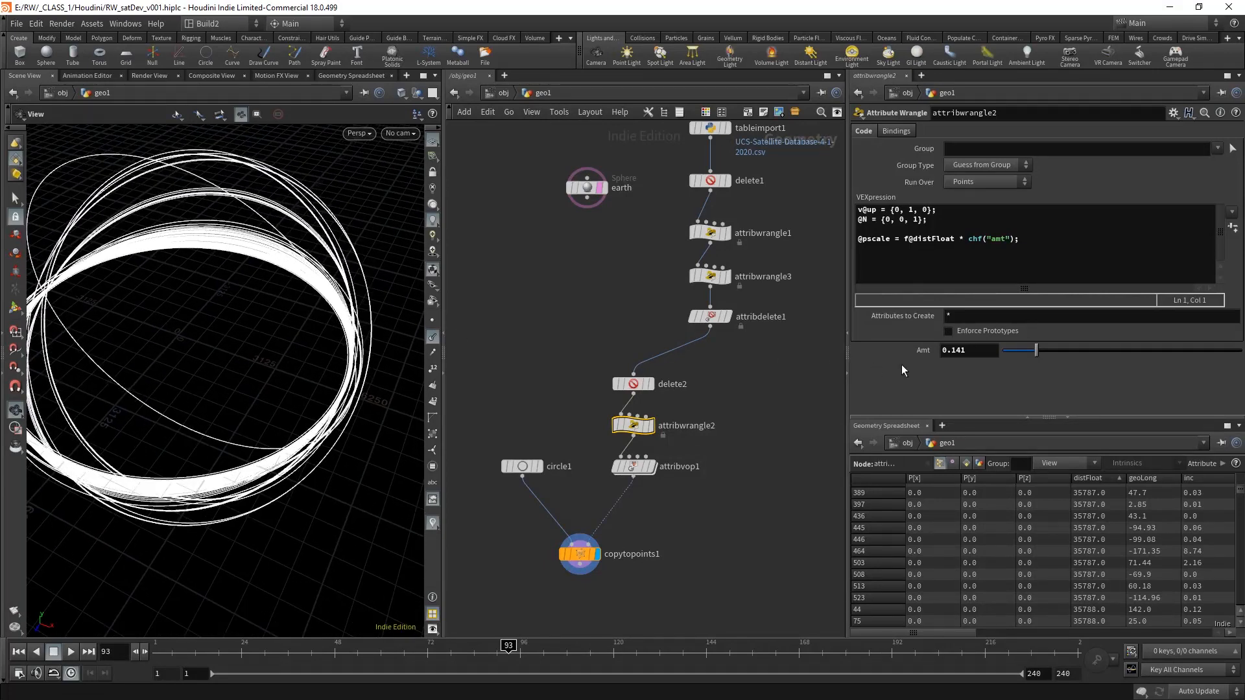
{"action": "left_click", "coordinate": [984, 350]}
{"action": "type", "text": ".05"}
{"action": "key", "text": "Return"}
{"action": "left_click_drag", "start_coordinate": [180, 376], "coordinate": [249, 333]}
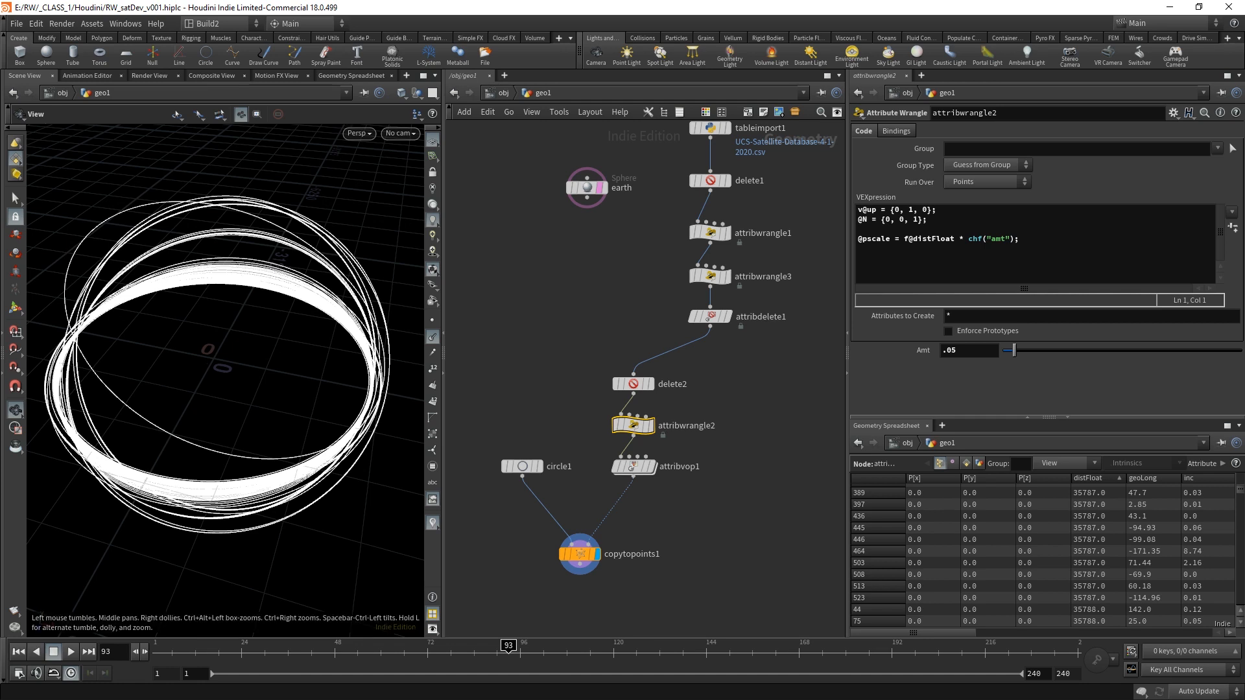
{"action": "key", "text": "ctrl+s"}
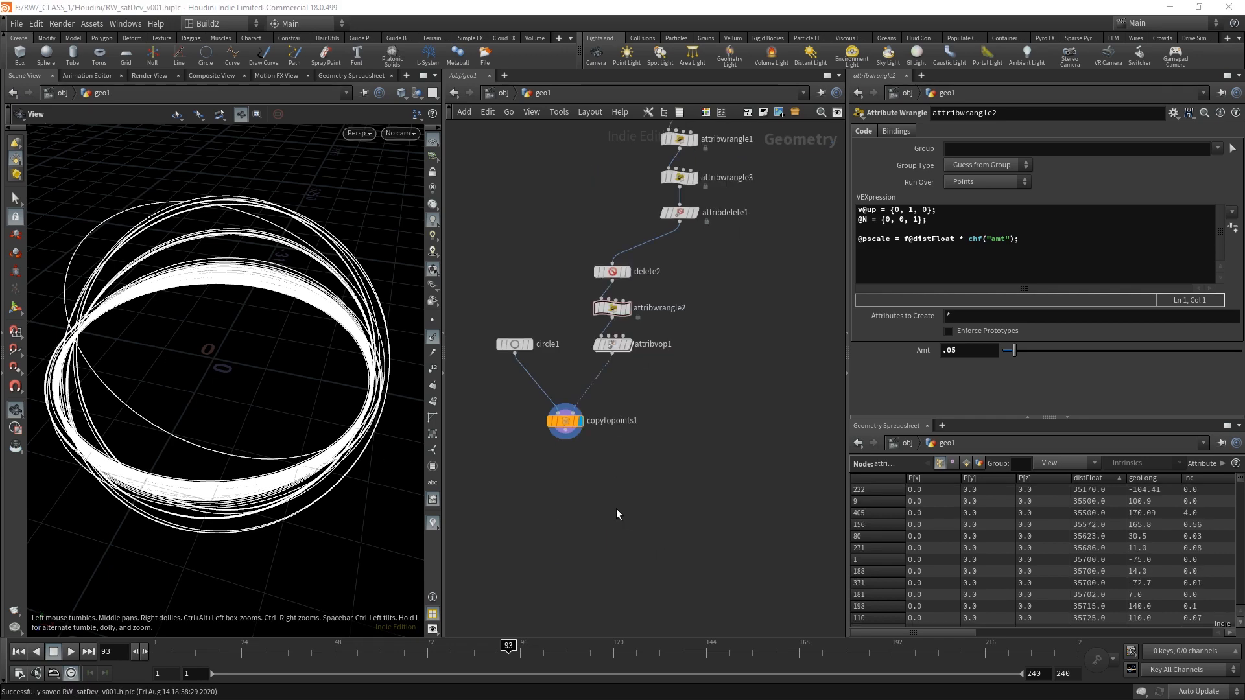
- Add a Delete node below copytopoints1, wire copytopoints1's output into it and make it the displayed node
{"action": "middle_click_drag", "start_coordinate": [604, 512], "coordinate": [649, 507]}
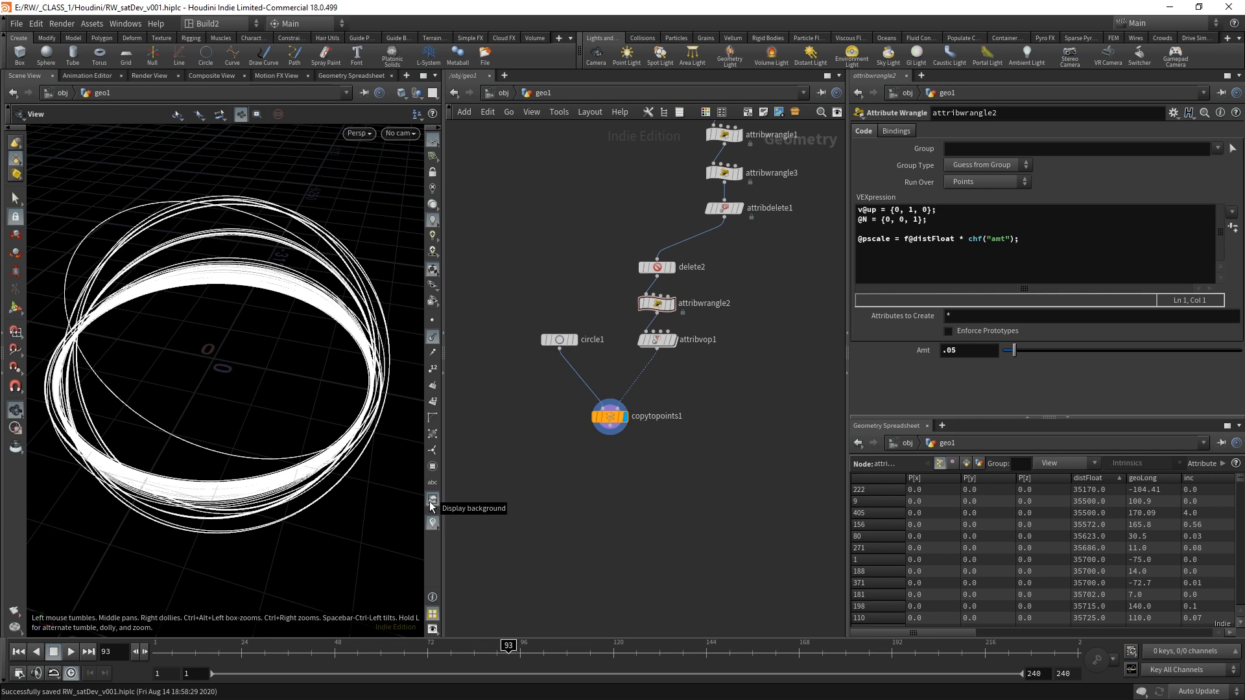
{"action": "middle_click_drag", "start_coordinate": [610, 506], "coordinate": [582, 468]}
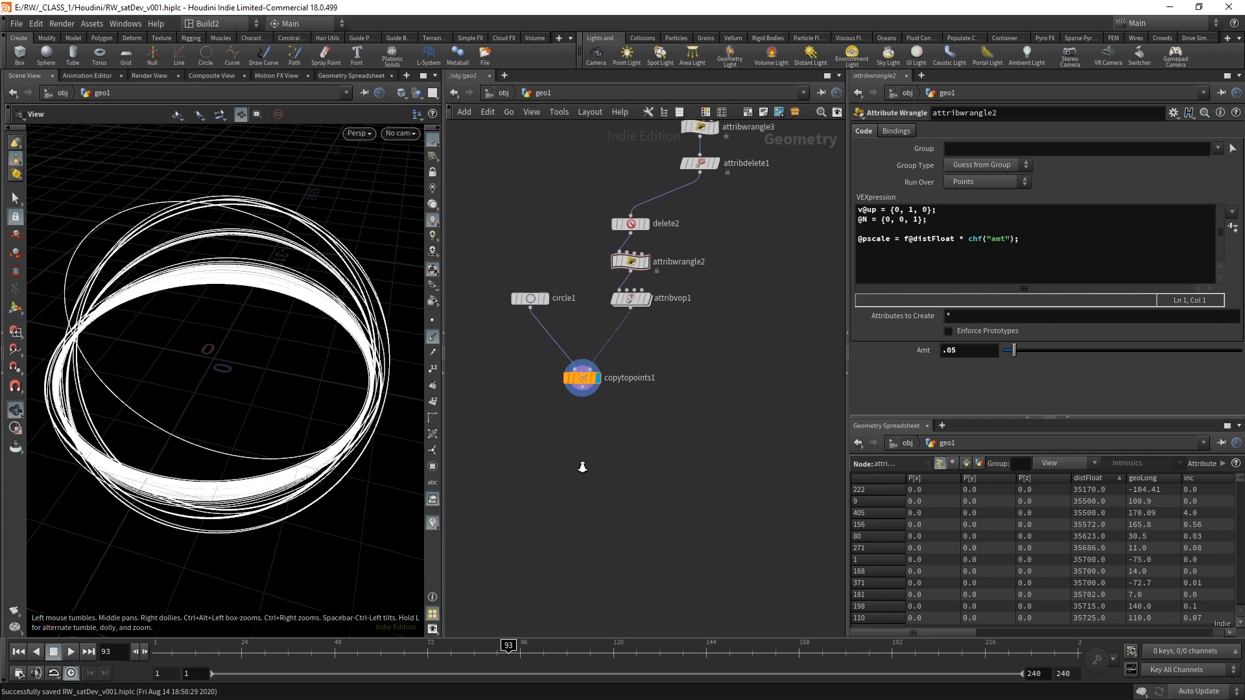
{"action": "scroll", "coordinate": [582, 467], "scroll_direction": "up", "scroll_amount": 1}
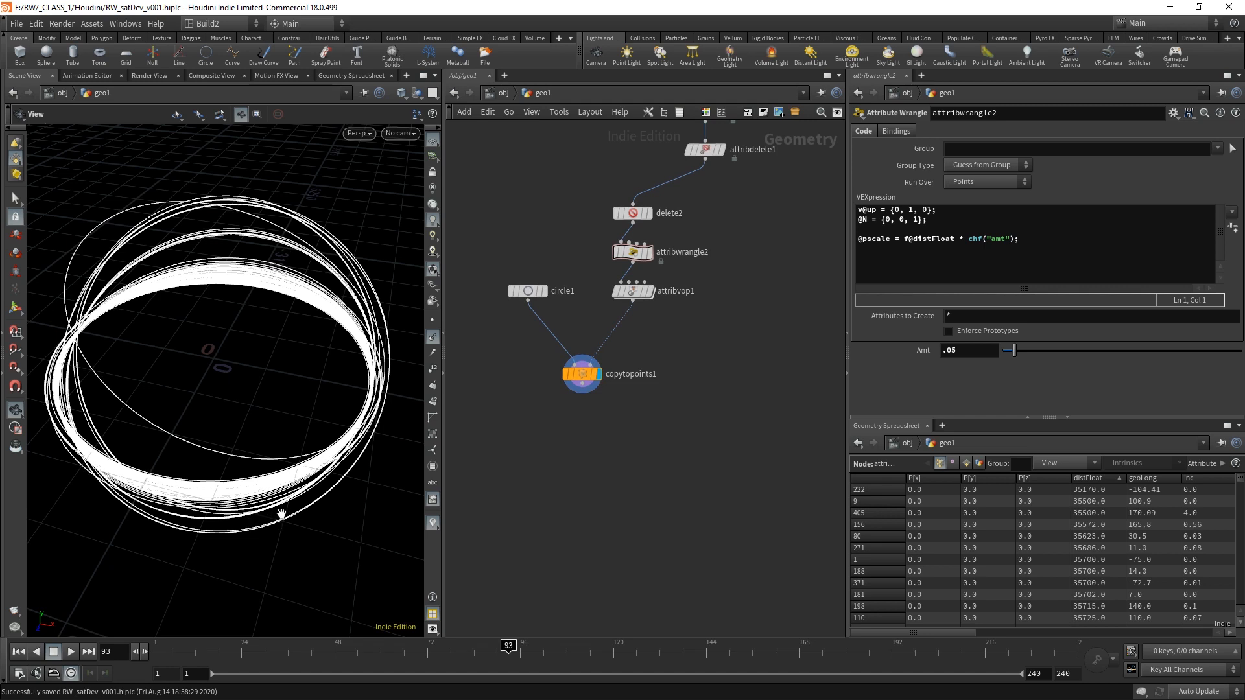
{"action": "middle_click_drag", "start_coordinate": [610, 455], "coordinate": [578, 464]}
{"action": "scroll", "coordinate": [613, 460], "scroll_direction": "up", "scroll_amount": 1}
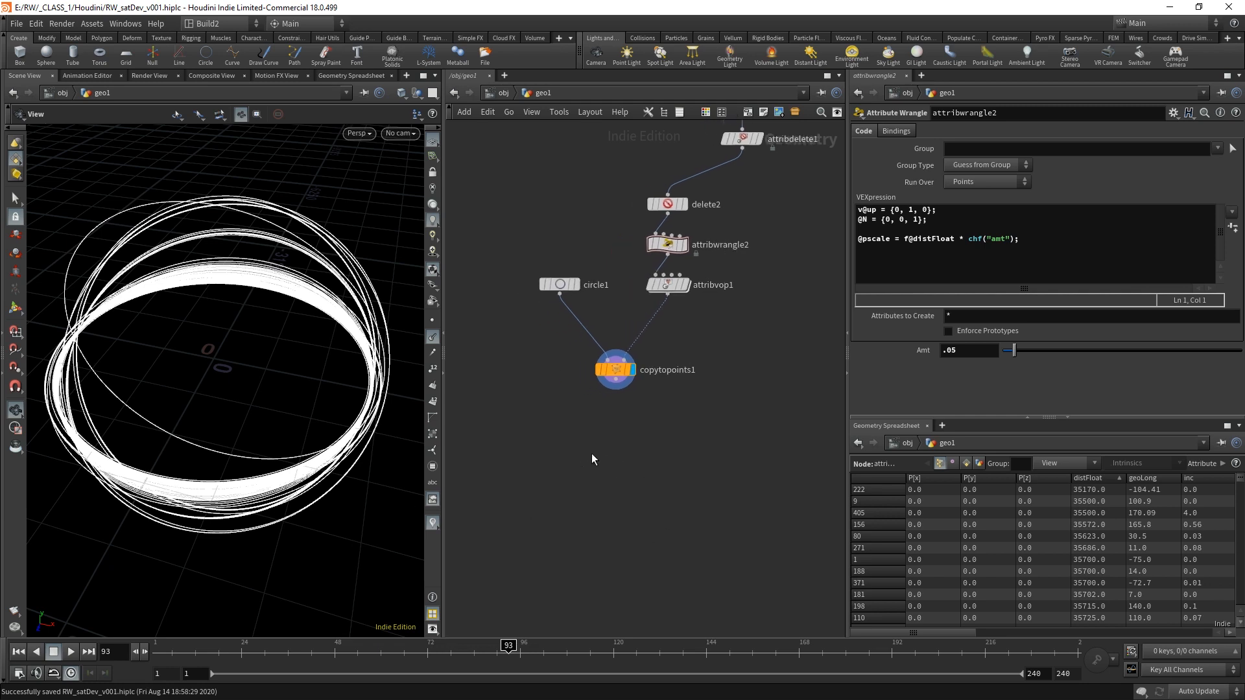
{"action": "key", "text": "Tab"}
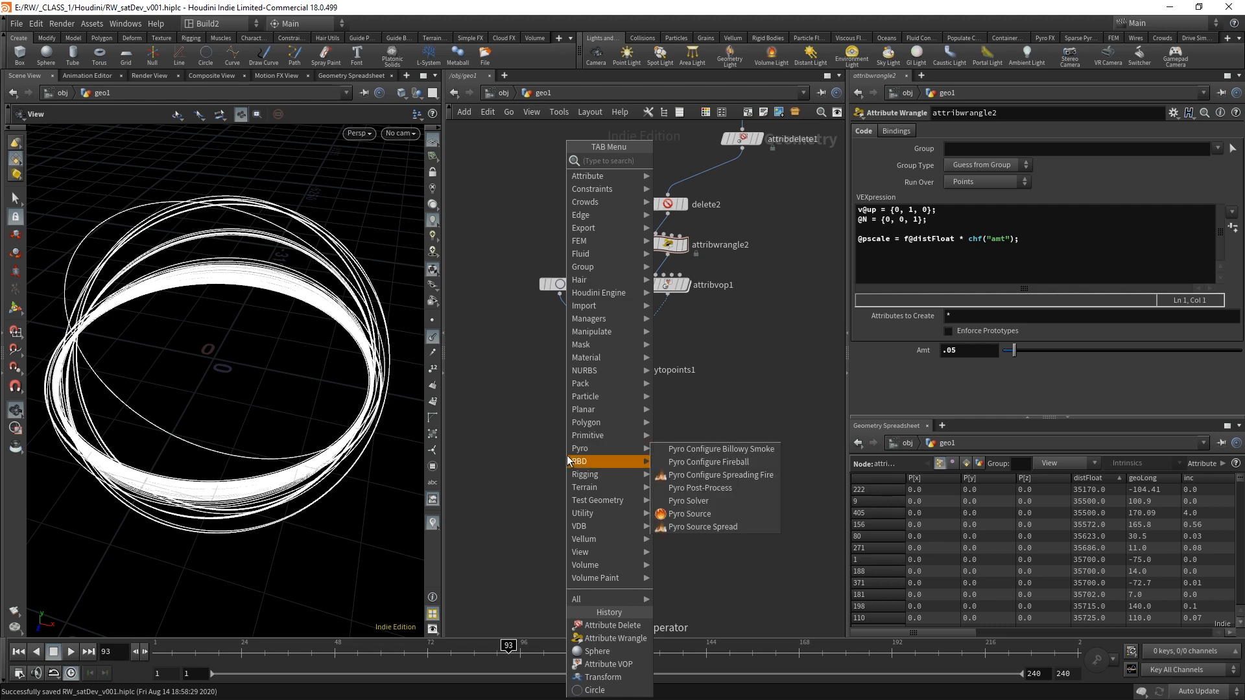
{"action": "type", "text": "del"}
{"action": "left_click", "coordinate": [706, 161]}
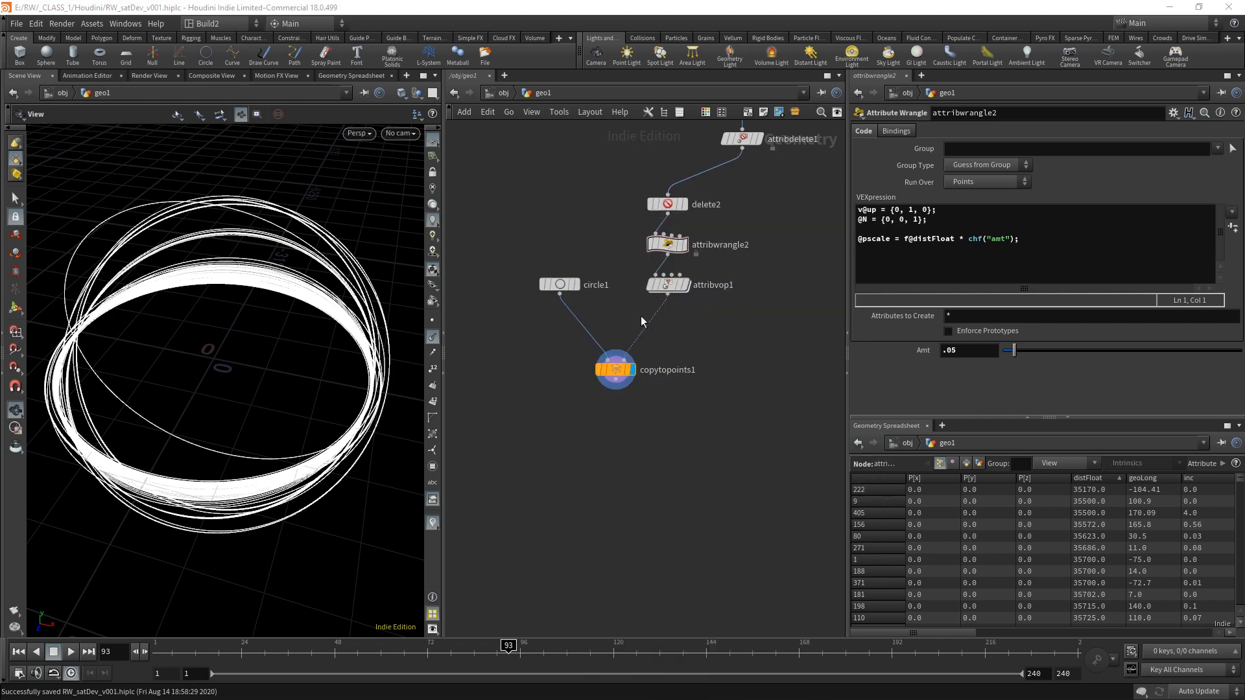
{"action": "left_click", "coordinate": [534, 453]}
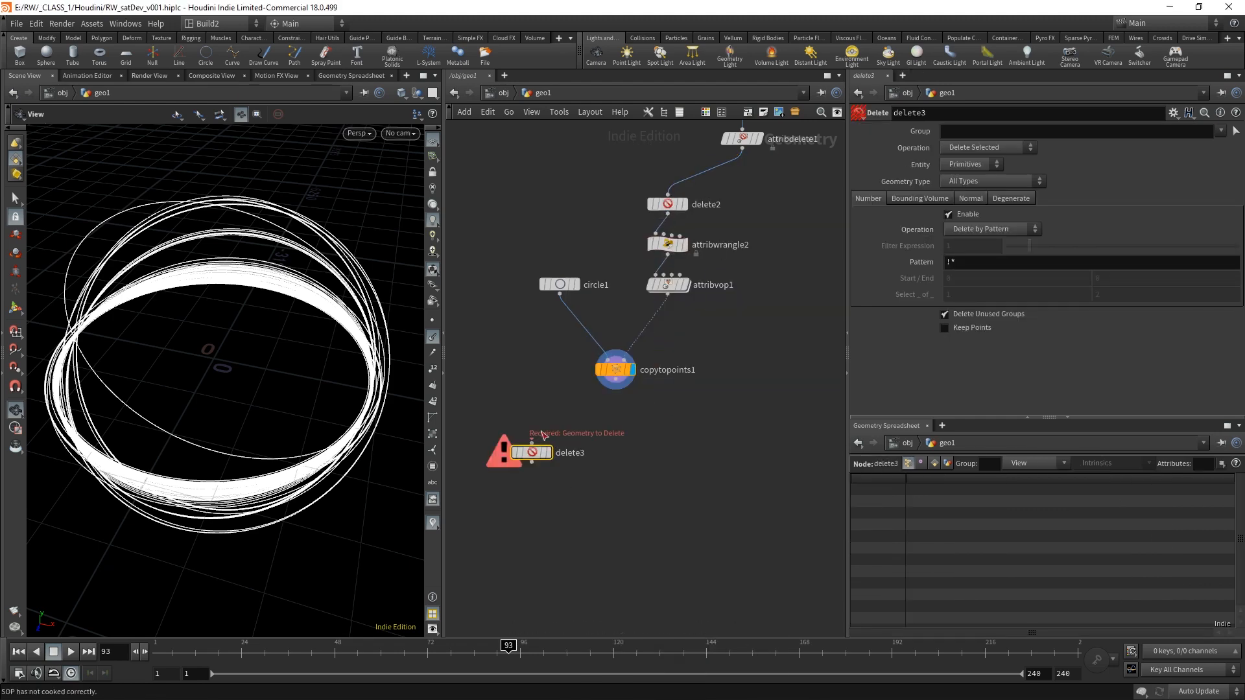
{"action": "left_click", "coordinate": [532, 442]}
{"action": "left_click", "coordinate": [626, 479]}
{"action": "left_click_drag", "start_coordinate": [616, 380], "coordinate": [533, 443]}
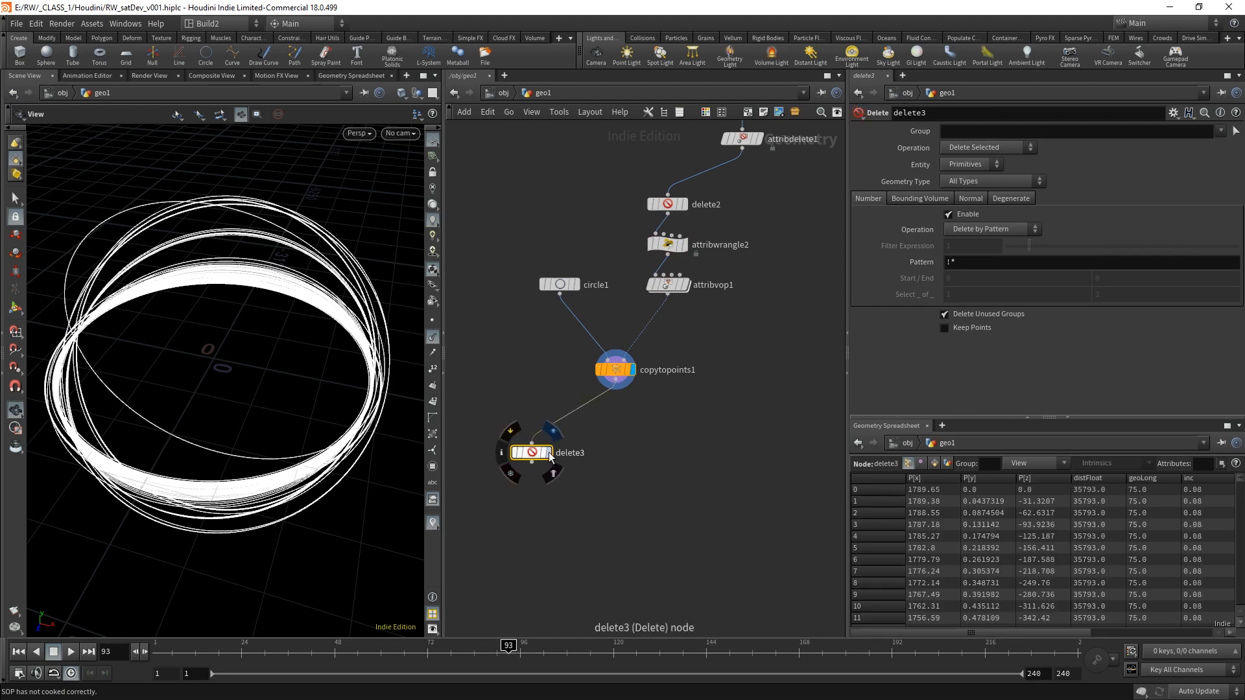
{"action": "left_click", "coordinate": [550, 454]}
- Configure the new Delete node to remove all primitives with the pattern * while keeping their points
{"action": "left_click_drag", "start_coordinate": [589, 482], "coordinate": [504, 441]}
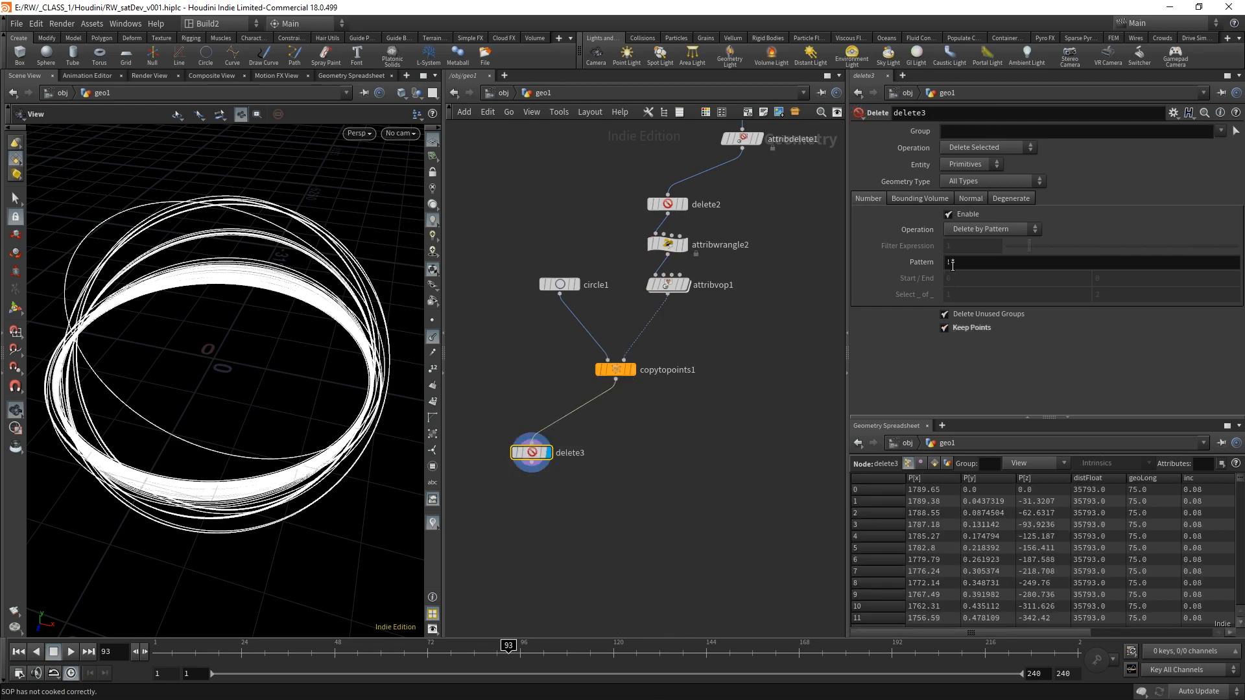
{"action": "left_click_drag", "start_coordinate": [955, 265], "coordinate": [869, 336]}
{"action": "type", "text": "*"}
{"action": "key", "text": "Return"}
{"action": "left_click_drag", "start_coordinate": [637, 551], "coordinate": [467, 452]}
{"action": "left_click_drag", "start_coordinate": [593, 519], "coordinate": [588, 519]}
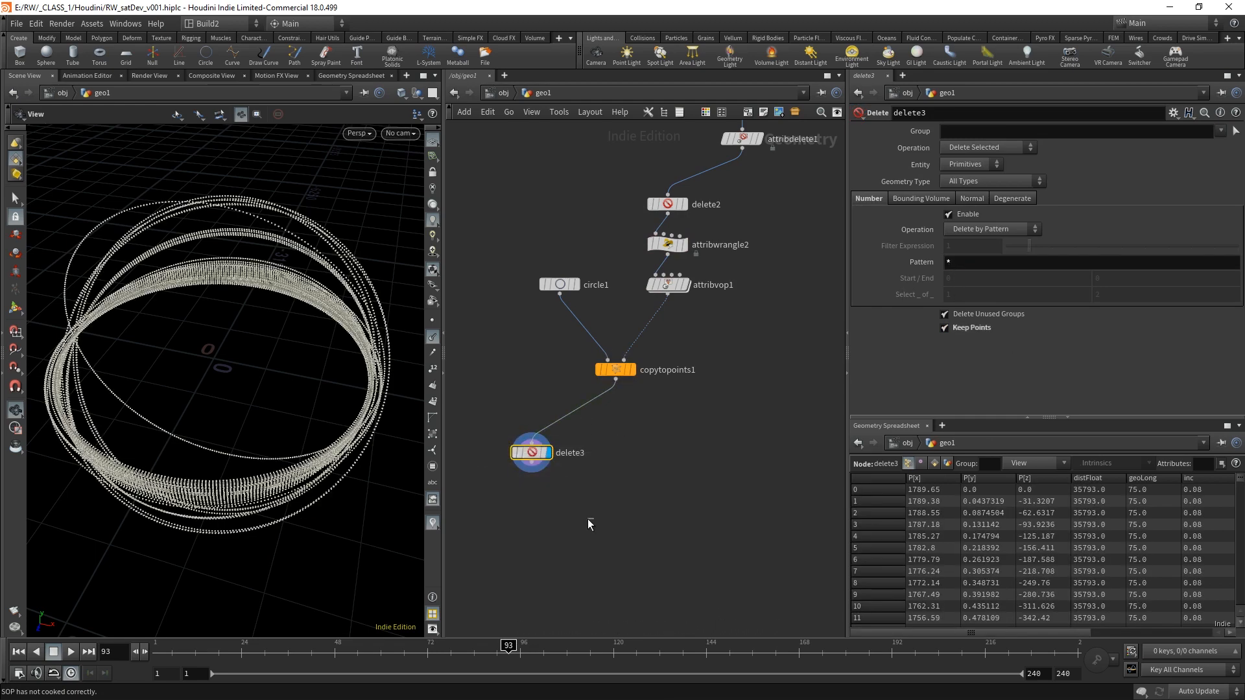
{"action": "middle_click_drag", "start_coordinate": [588, 519], "coordinate": [604, 500]}
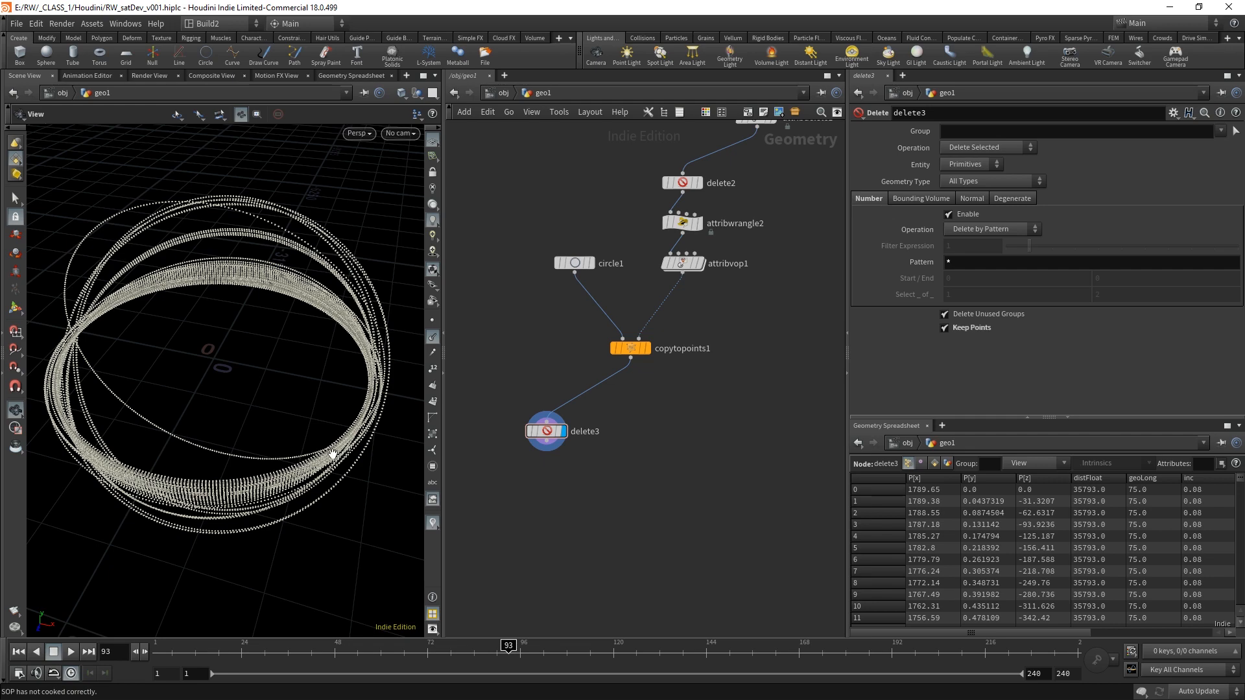
- Add a For-Each Primitive loop block to the network beside the delete3 node
{"action": "mouse_move", "coordinate": [556, 425]}
{"action": "left_click", "coordinate": [595, 520]}
{"action": "middle_click_drag", "start_coordinate": [596, 520], "coordinate": [613, 484]}
{"action": "key", "text": "Tab"}
{"action": "type", "text": "for"}
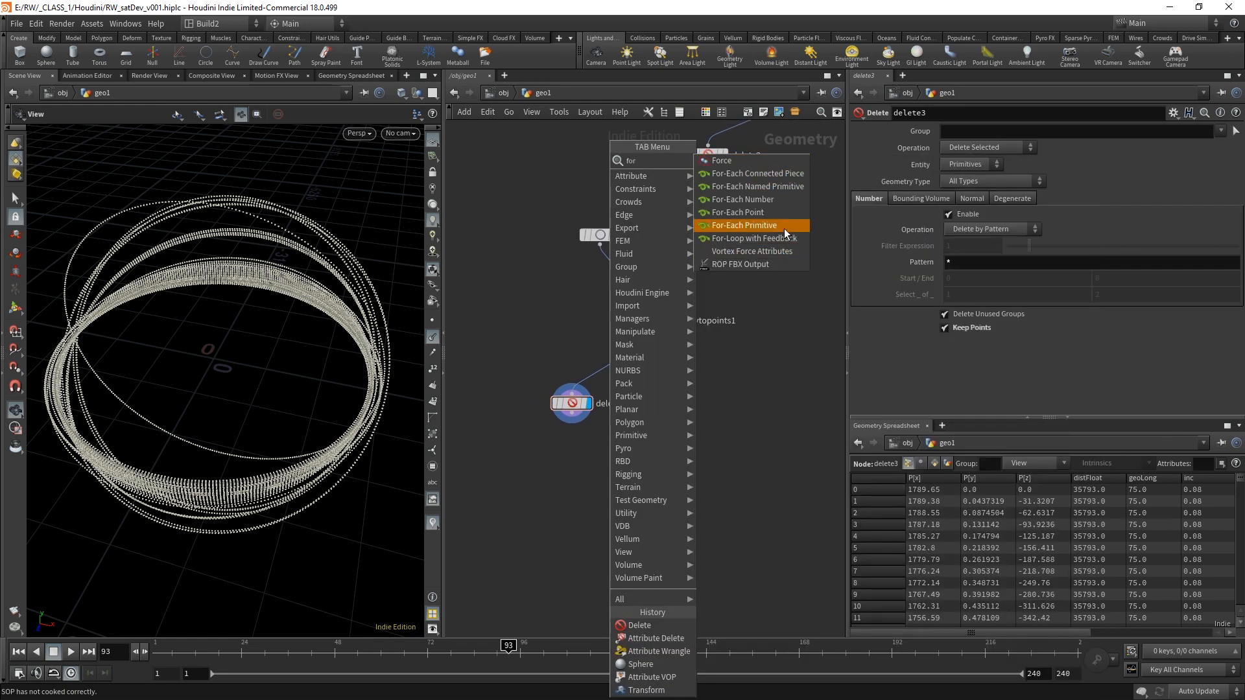
{"action": "key", "text": "Escape"}
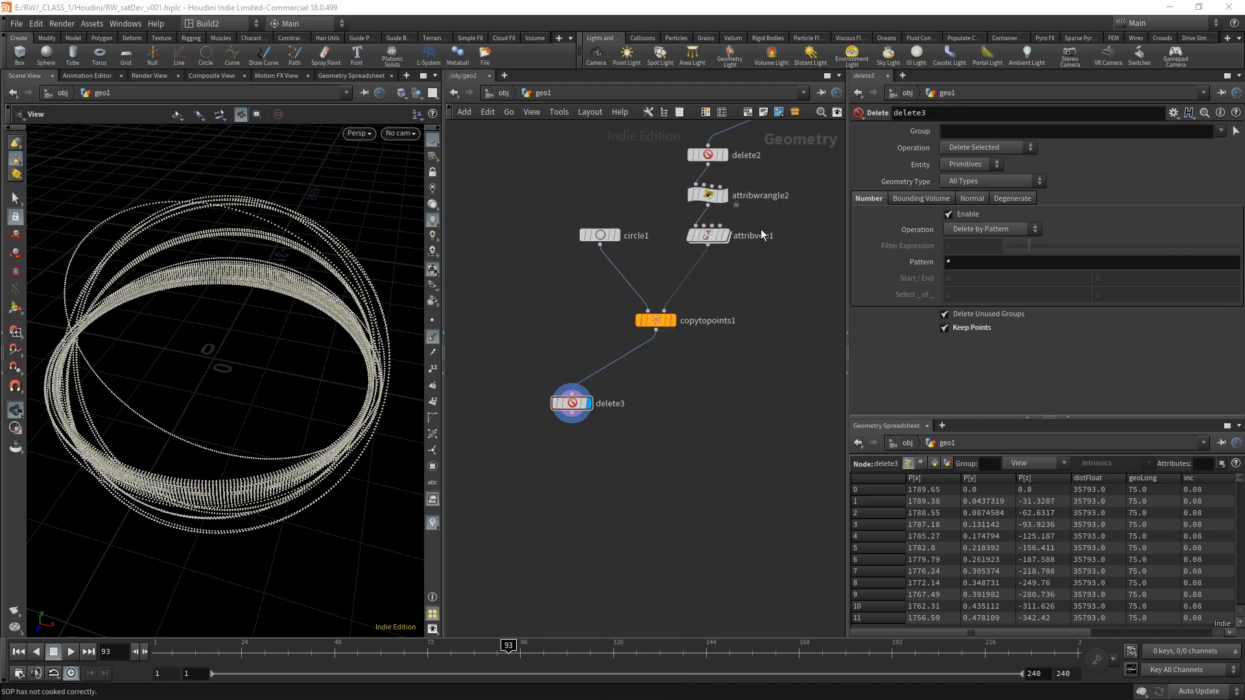
{"action": "left_click", "coordinate": [505, 396]}
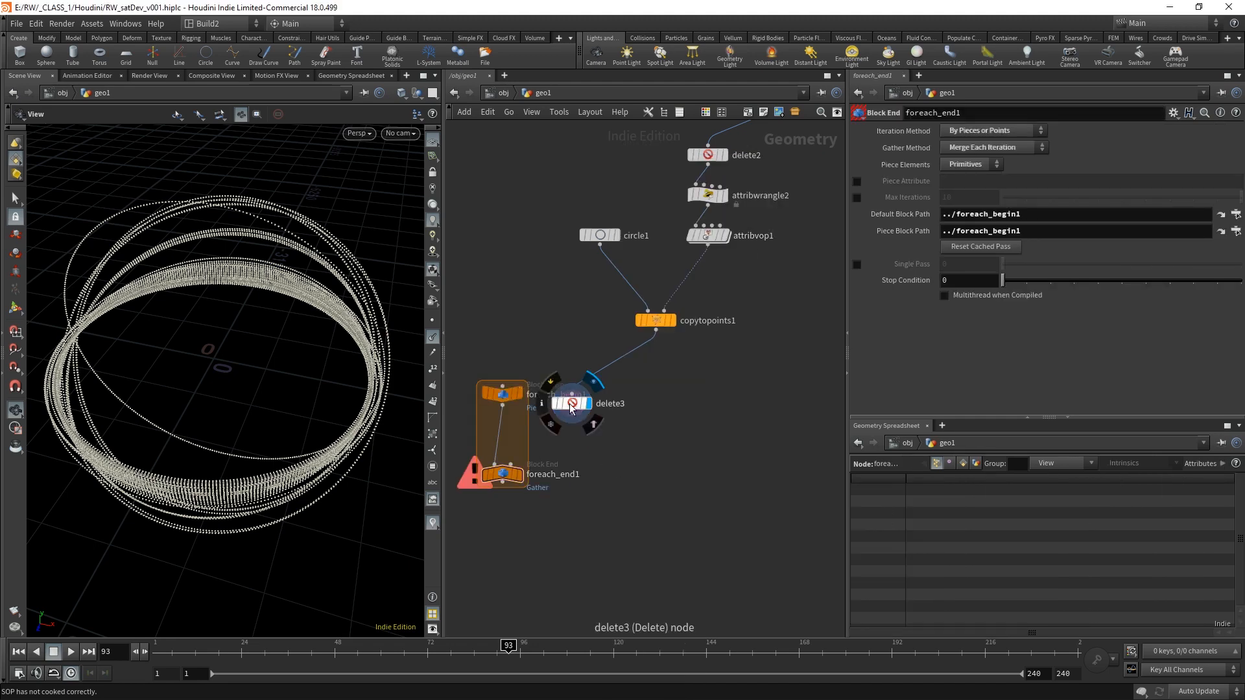
- Wire copytopoints1's output into foreach_begin1 and arrange the loop block and delete3 side by side
{"action": "left_click_drag", "start_coordinate": [572, 404], "coordinate": [618, 441]}
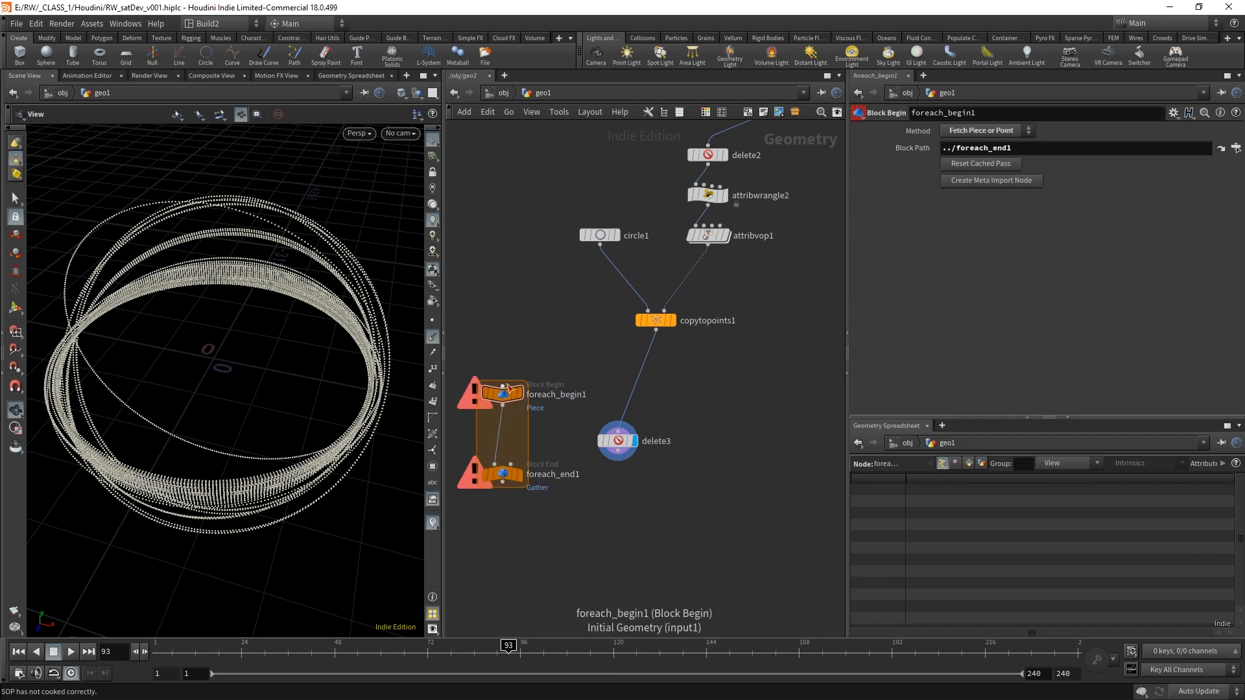
{"action": "mouse_move", "coordinate": [503, 387]}
{"action": "left_mouse_down"}
{"action": "mouse_move", "coordinate": [572, 340]}
{"action": "mouse_move", "coordinate": [656, 331]}
{"action": "left_mouse_up"}
{"action": "middle_click_drag", "start_coordinate": [660, 498], "coordinate": [679, 451]}
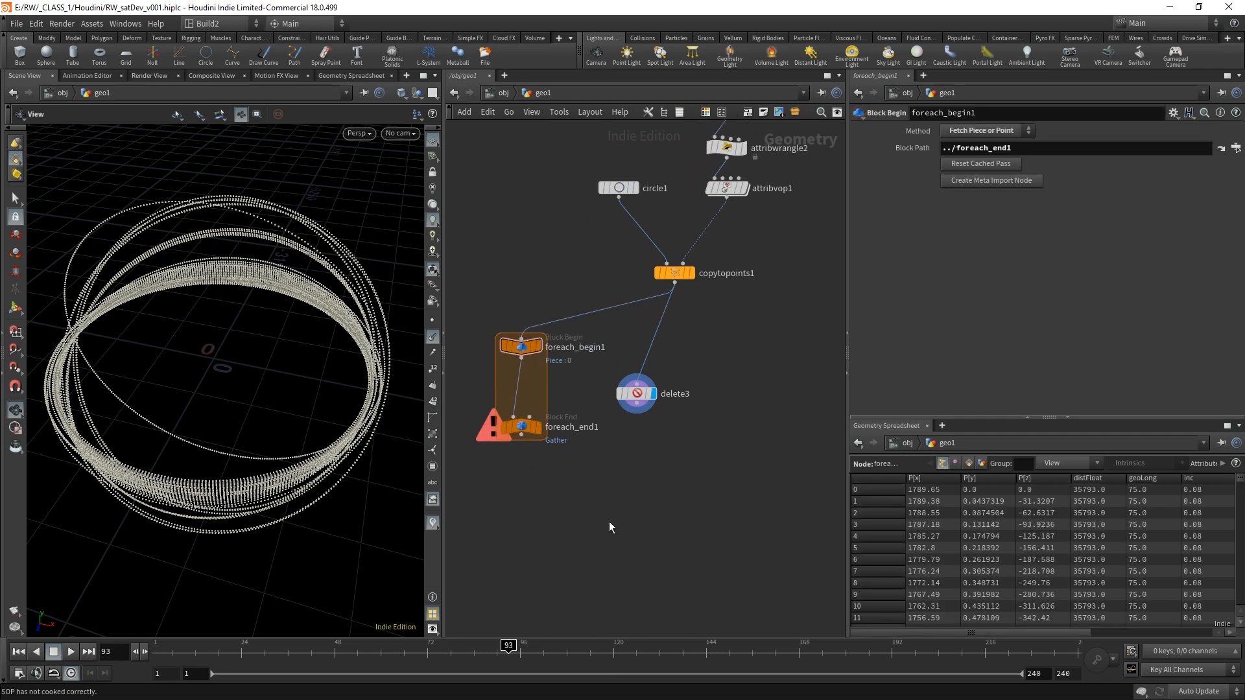
{"action": "left_click_drag", "start_coordinate": [609, 526], "coordinate": [553, 367]}
{"action": "left_click", "coordinate": [567, 427]}
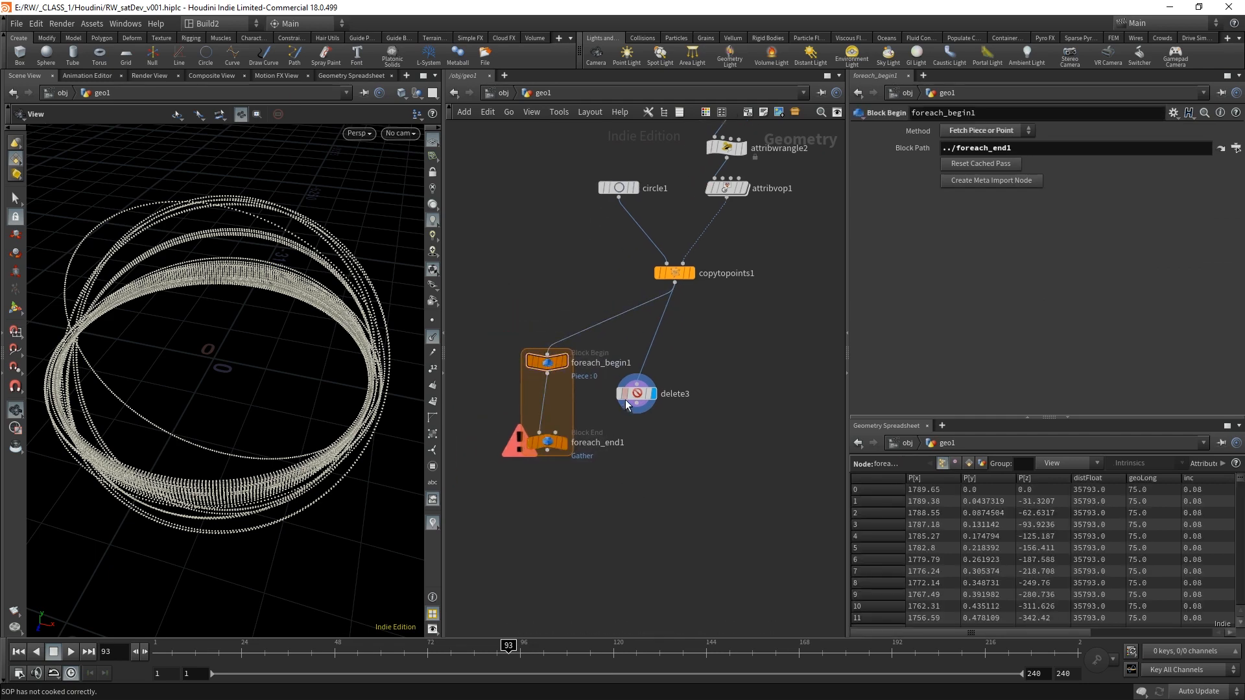
- Display foreach_end1 and insert delete3 inside the loop between foreach_begin1 and foreach_end1
{"action": "left_click_drag", "start_coordinate": [627, 398], "coordinate": [652, 394]}
{"action": "left_click_drag", "start_coordinate": [631, 494], "coordinate": [525, 433]}
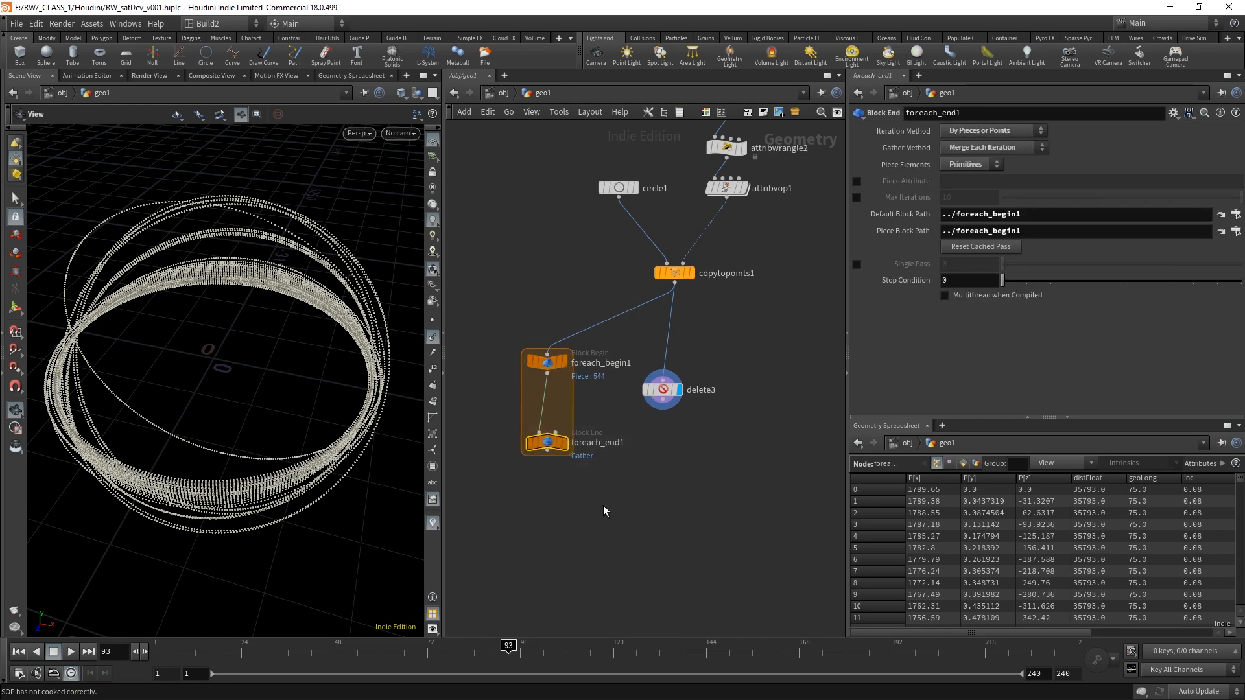
{"action": "left_click", "coordinate": [566, 445]}
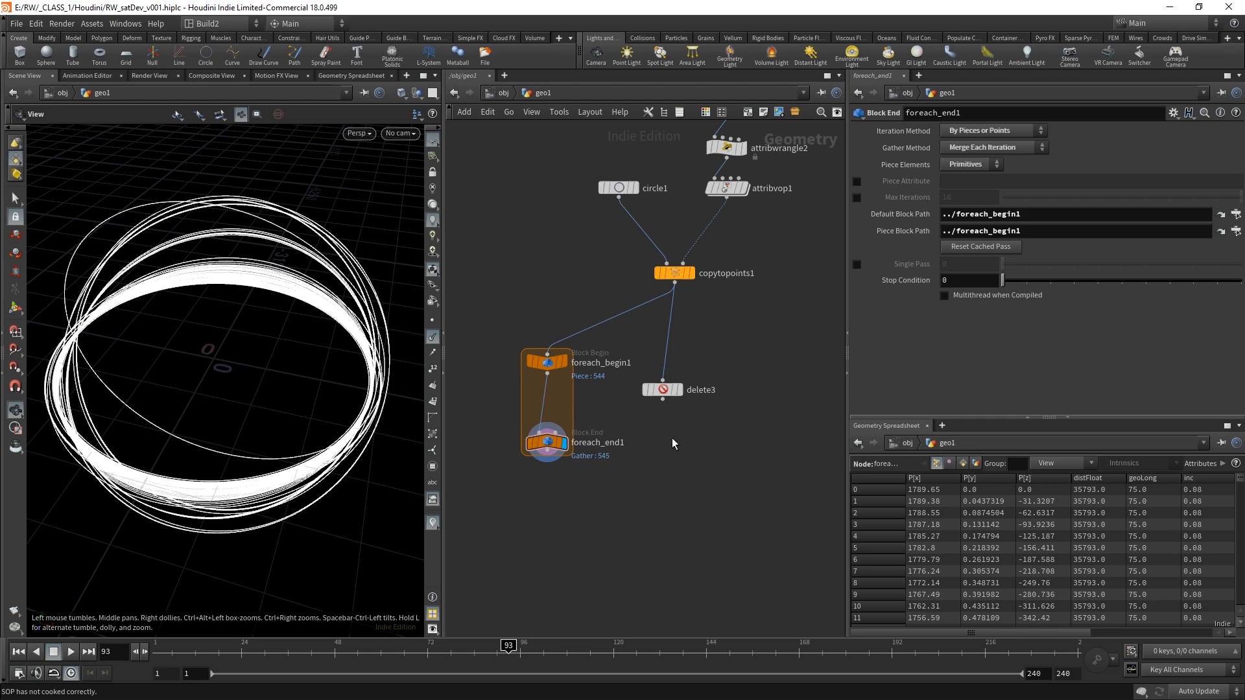
{"action": "left_click_drag", "start_coordinate": [682, 395], "coordinate": [551, 399]}
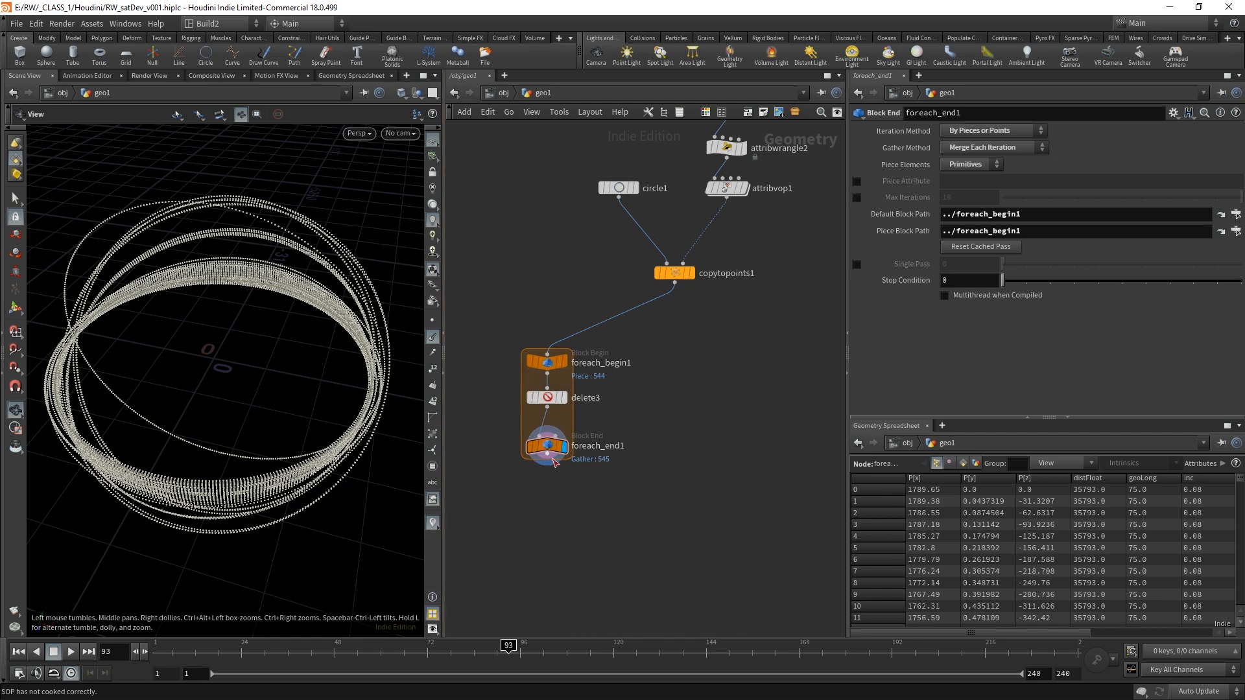
{"action": "middle_click_drag", "start_coordinate": [665, 531], "coordinate": [650, 468]}
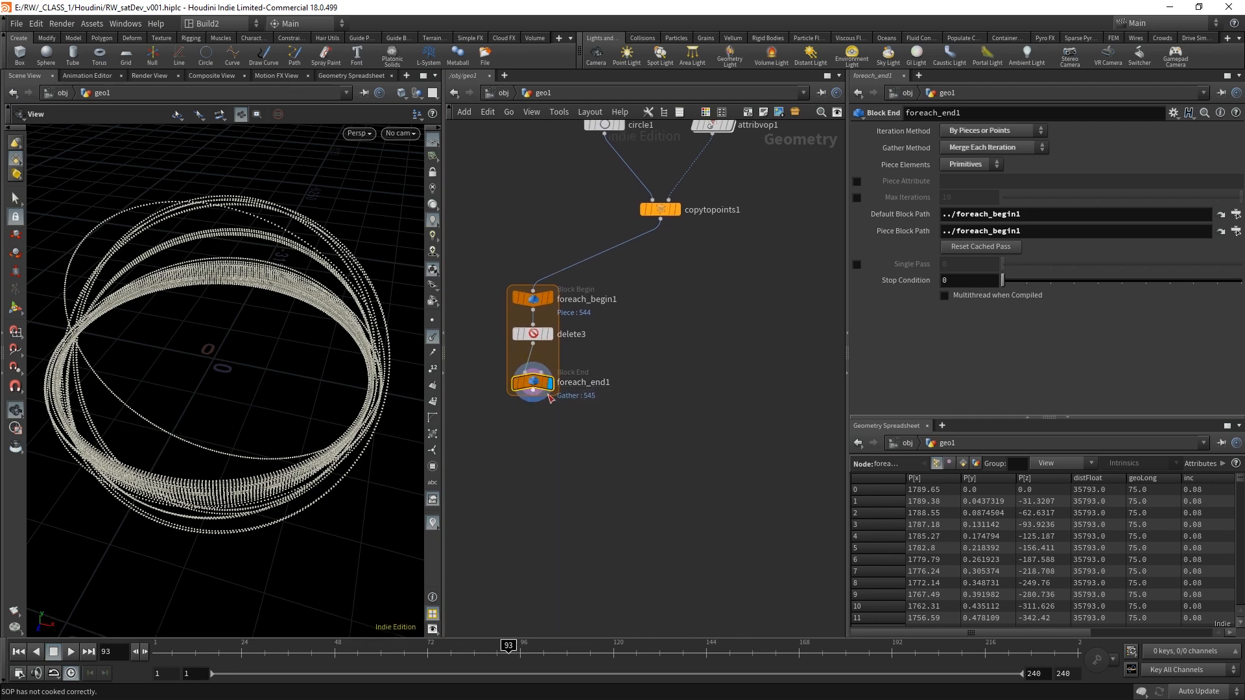
- Move foreach_end1 lower and insert a second Delete node inside the loop, between delete3 and foreach_end1
{"action": "left_click_drag", "start_coordinate": [540, 384], "coordinate": [539, 440]}
{"action": "key", "text": "Tab"}
{"action": "mouse_move", "coordinate": [627, 275]}
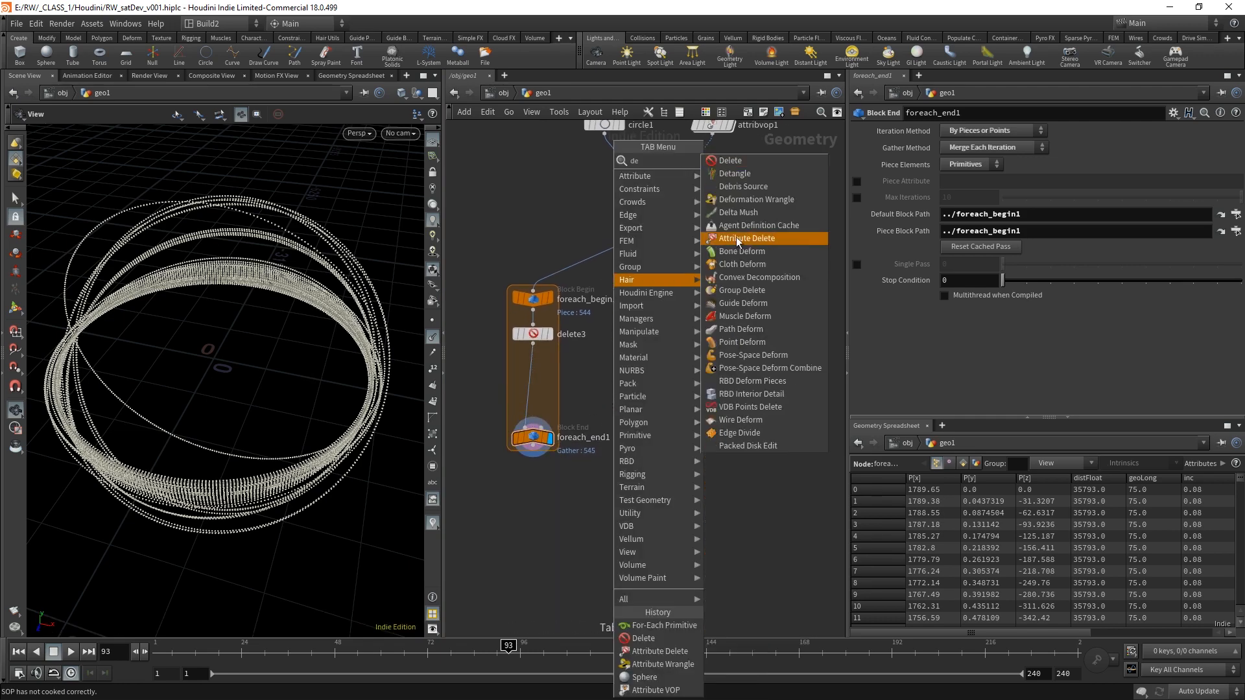
{"action": "left_click", "coordinate": [739, 236]}
{"action": "left_click", "coordinate": [535, 371]}
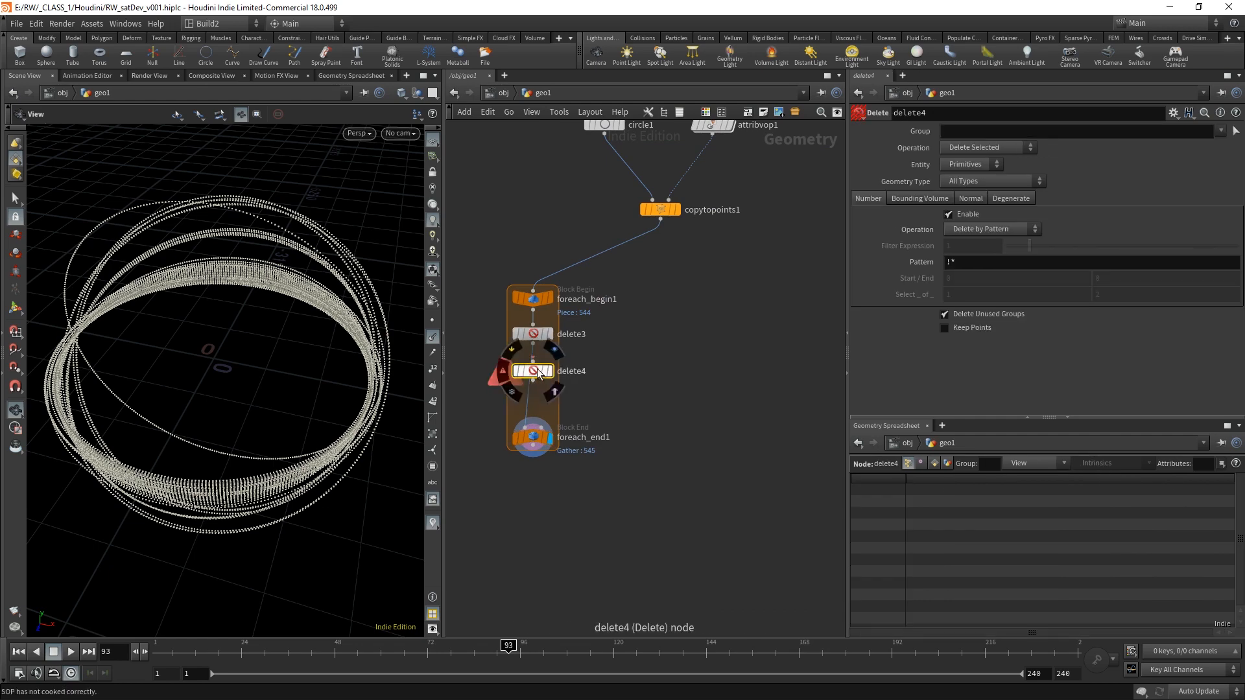
- Configure delete4 to keep only point 0: Points entity, pattern 0, operation Delete Non-Selected
{"action": "left_click", "coordinate": [986, 165]}
{"action": "left_click", "coordinate": [976, 179]}
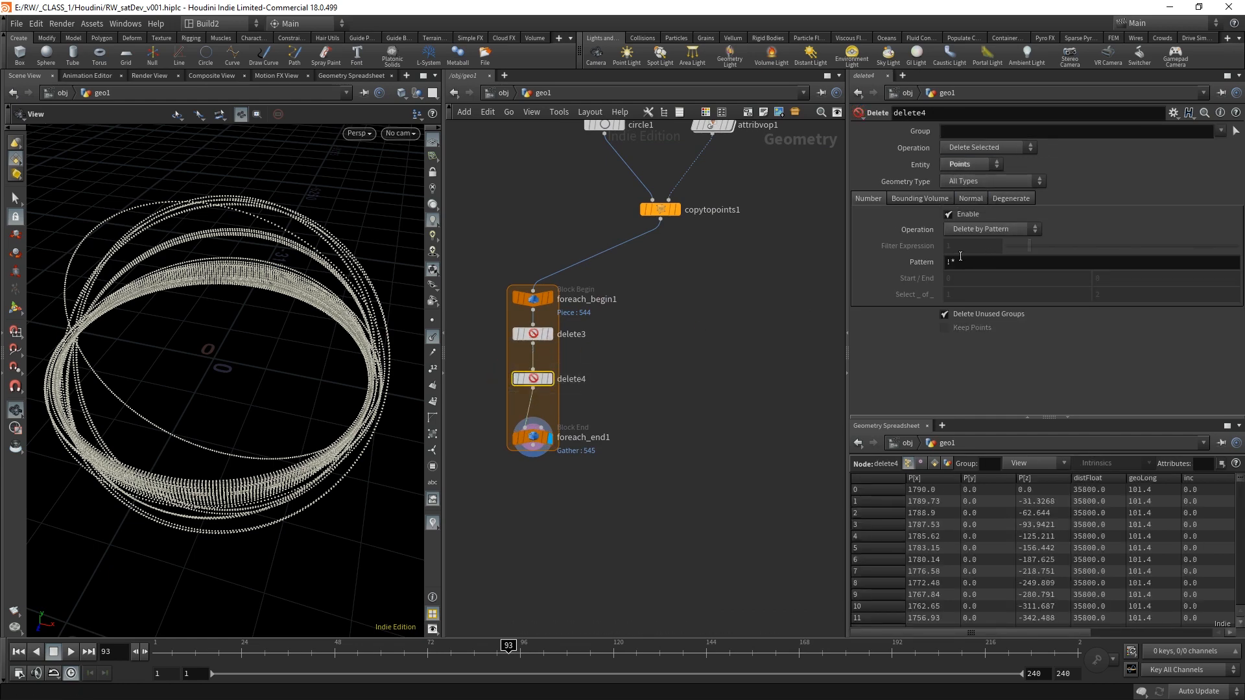
{"action": "left_click", "coordinate": [961, 262]}
{"action": "key", "text": "Return"}
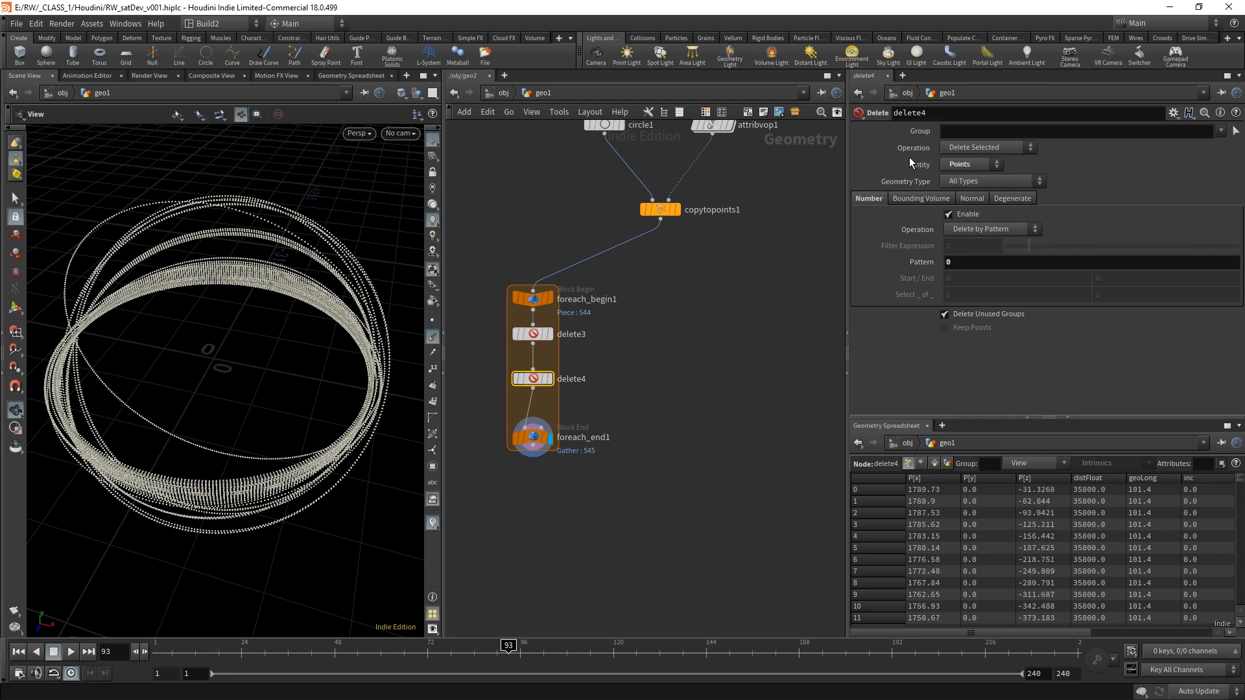
{"action": "left_click", "coordinate": [987, 147]}
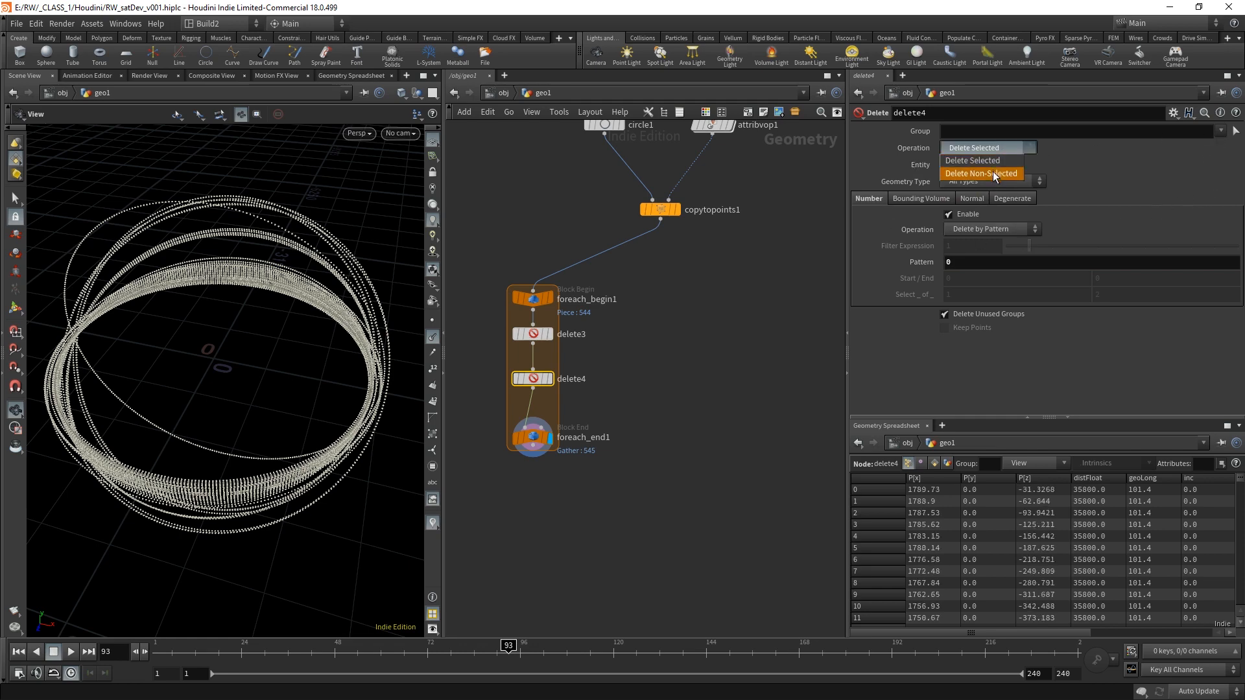
{"action": "left_click", "coordinate": [983, 170]}
{"action": "left_click", "coordinate": [758, 455]}
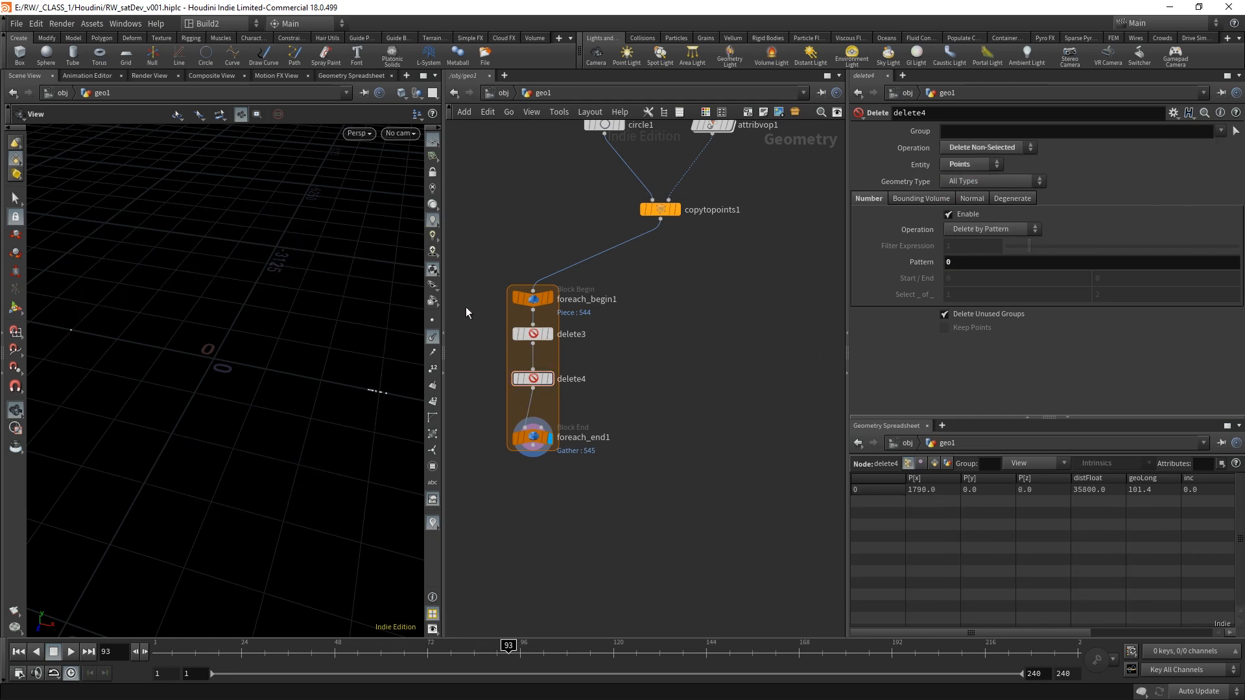
- Turn on point display in the viewport and inspect the remaining point of each orbit
{"action": "left_click", "coordinate": [433, 324]}
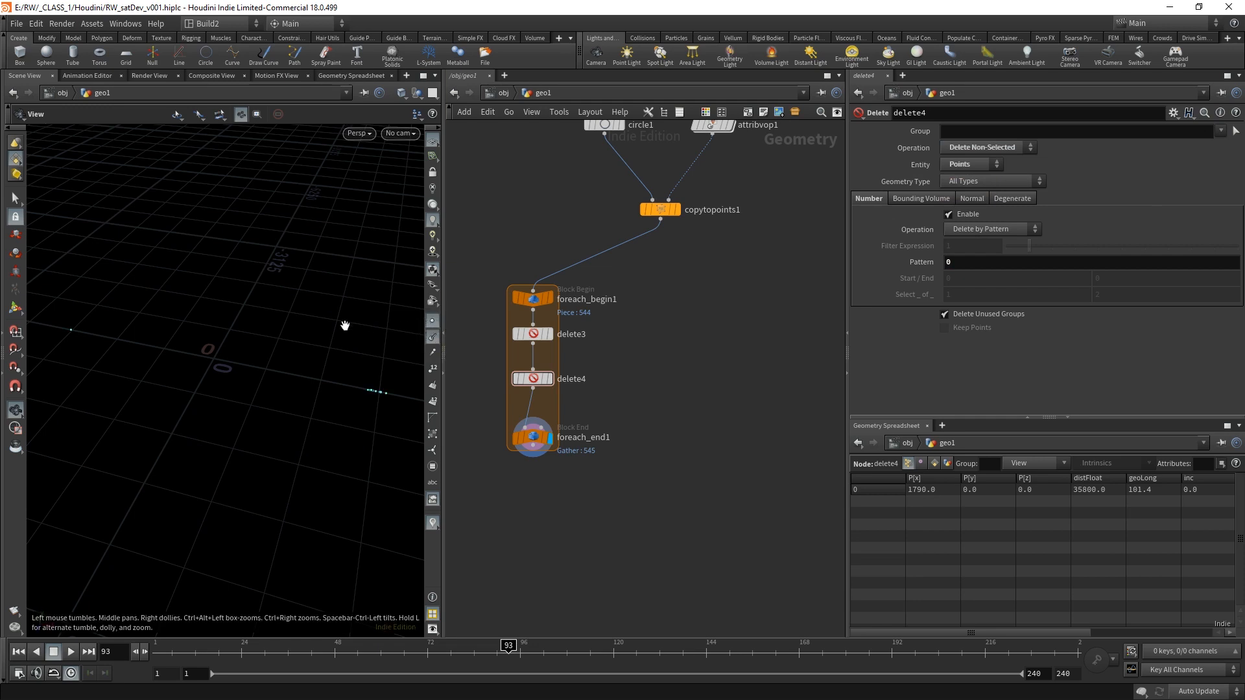
{"action": "mouse_move", "coordinate": [270, 332]}
{"action": "left_mouse_down"}
{"action": "mouse_move", "coordinate": [267, 361]}
{"action": "mouse_move", "coordinate": [311, 382]}
{"action": "left_mouse_up"}
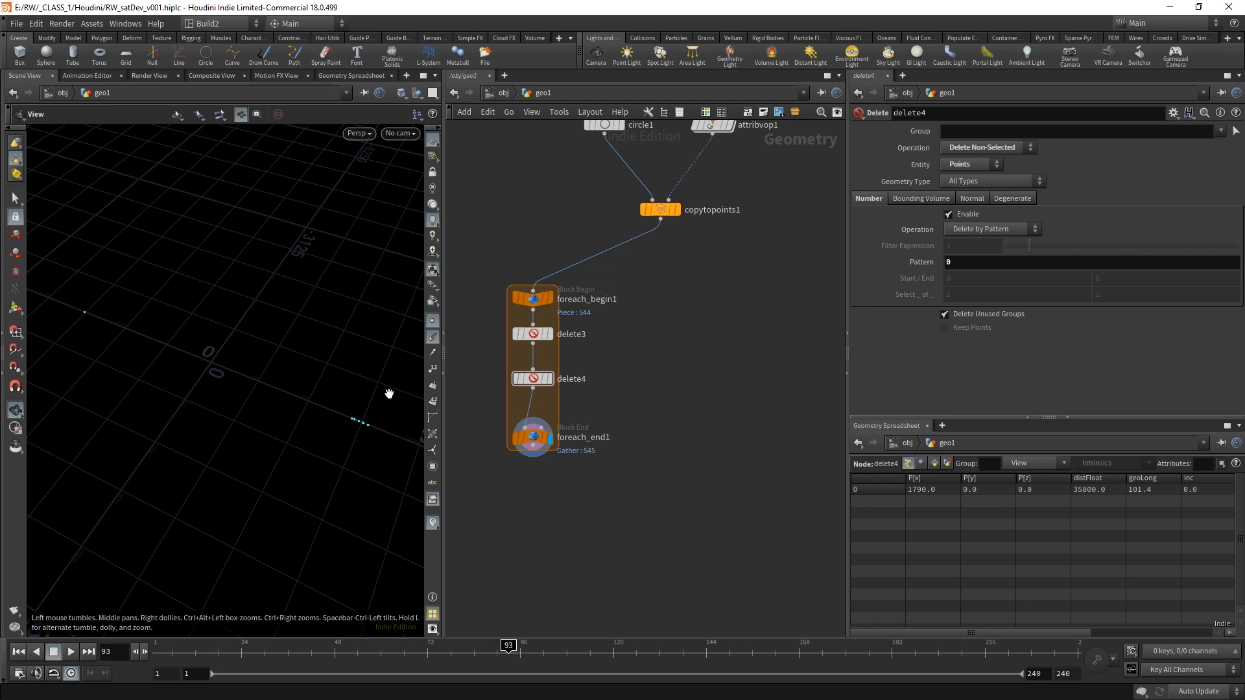
{"action": "middle_click_drag", "start_coordinate": [613, 472], "coordinate": [625, 474]}
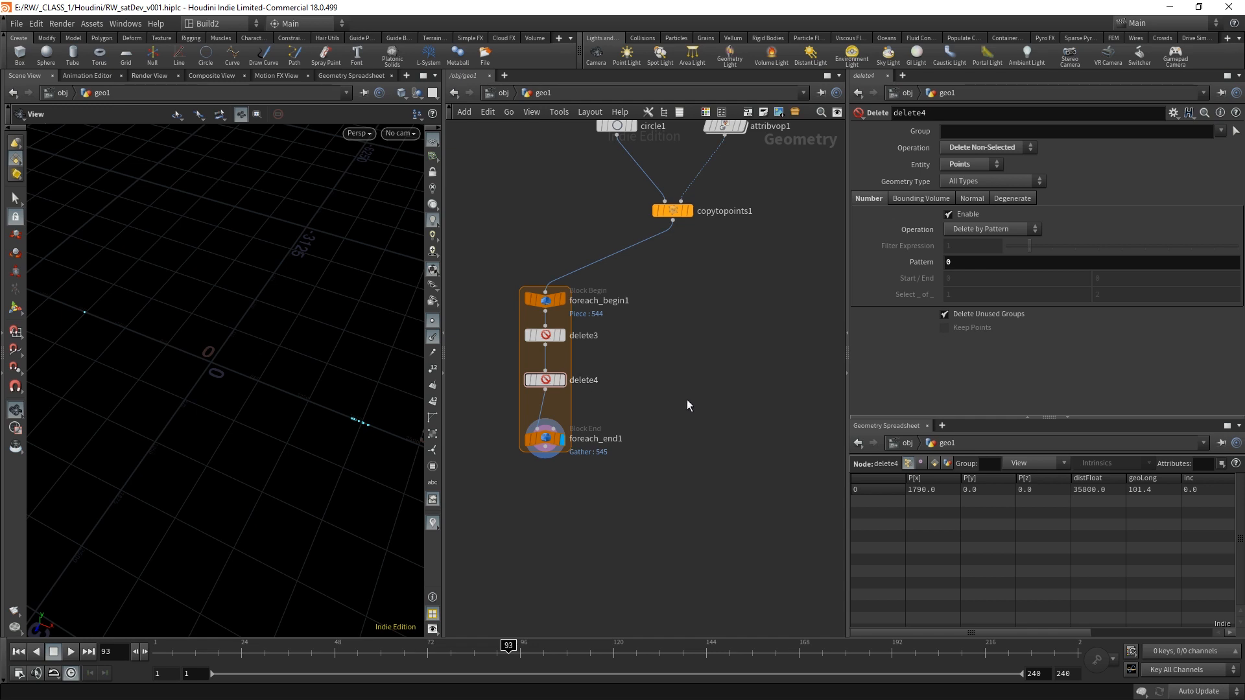
{"action": "middle_click_drag", "start_coordinate": [662, 407], "coordinate": [650, 410]}
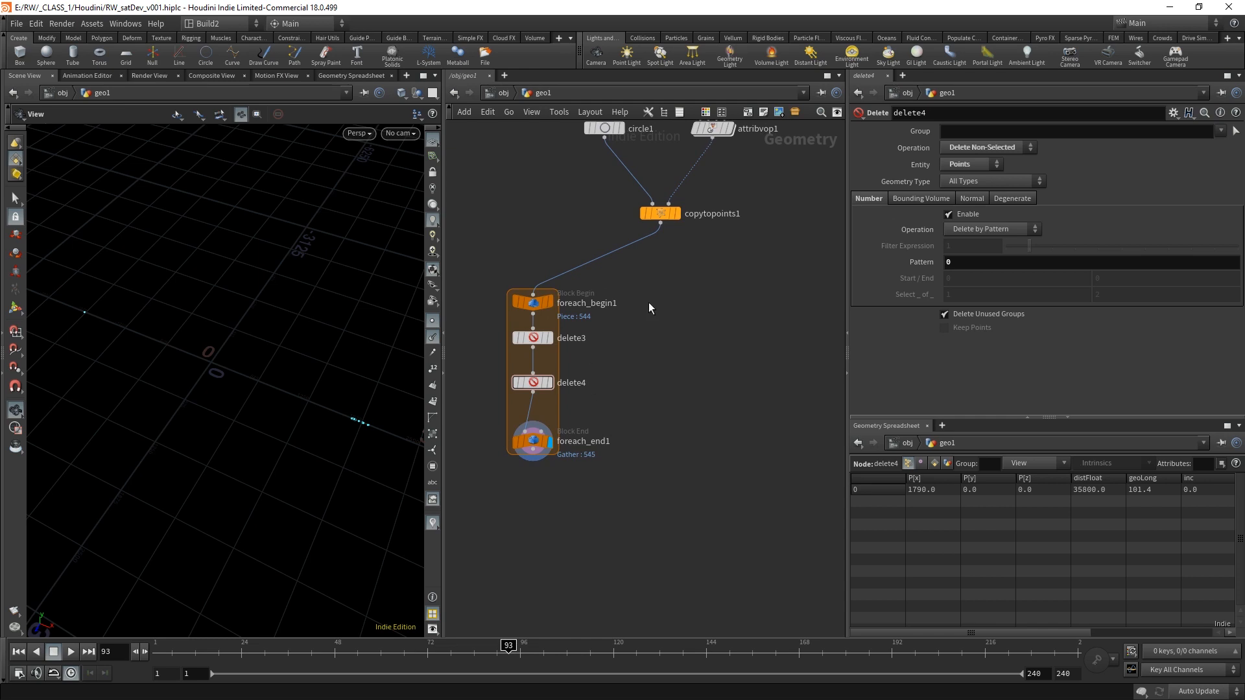
- Examine the point attributes that copytopoints1 carries, such as distFloat, geoLong, inc and per, in the geometry spreadsheet
{"action": "left_click", "coordinate": [659, 211]}
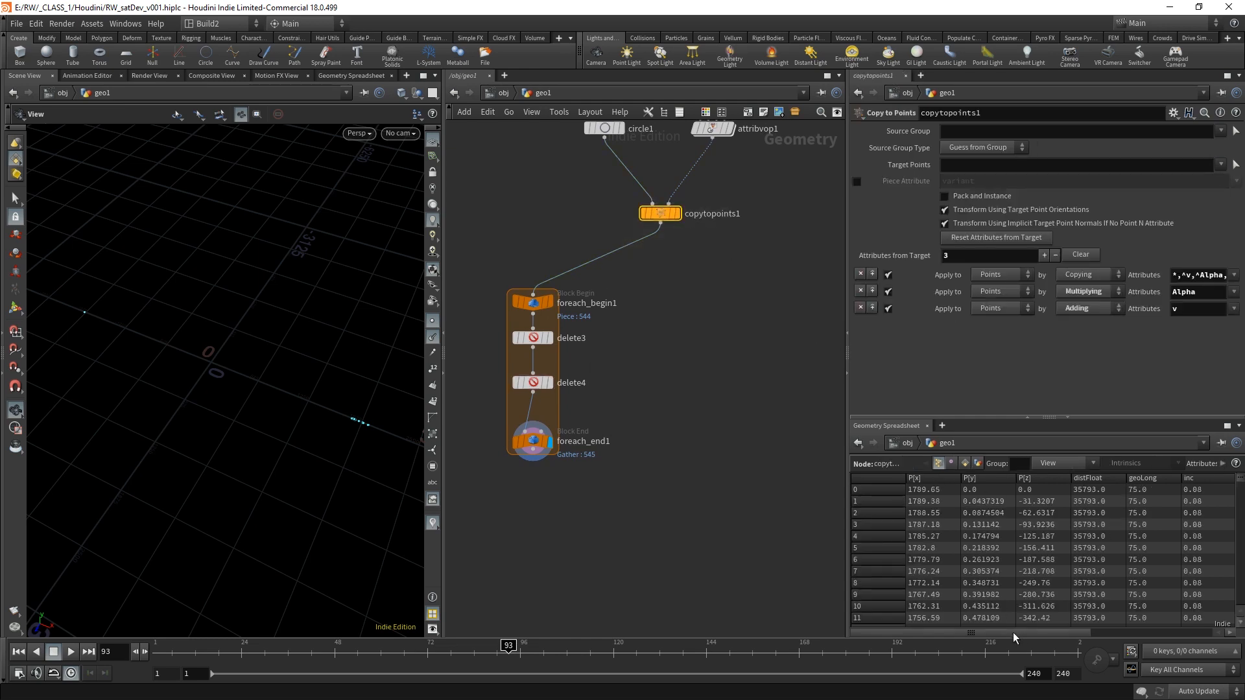
{"action": "left_click_drag", "start_coordinate": [1016, 636], "coordinate": [1072, 636]}
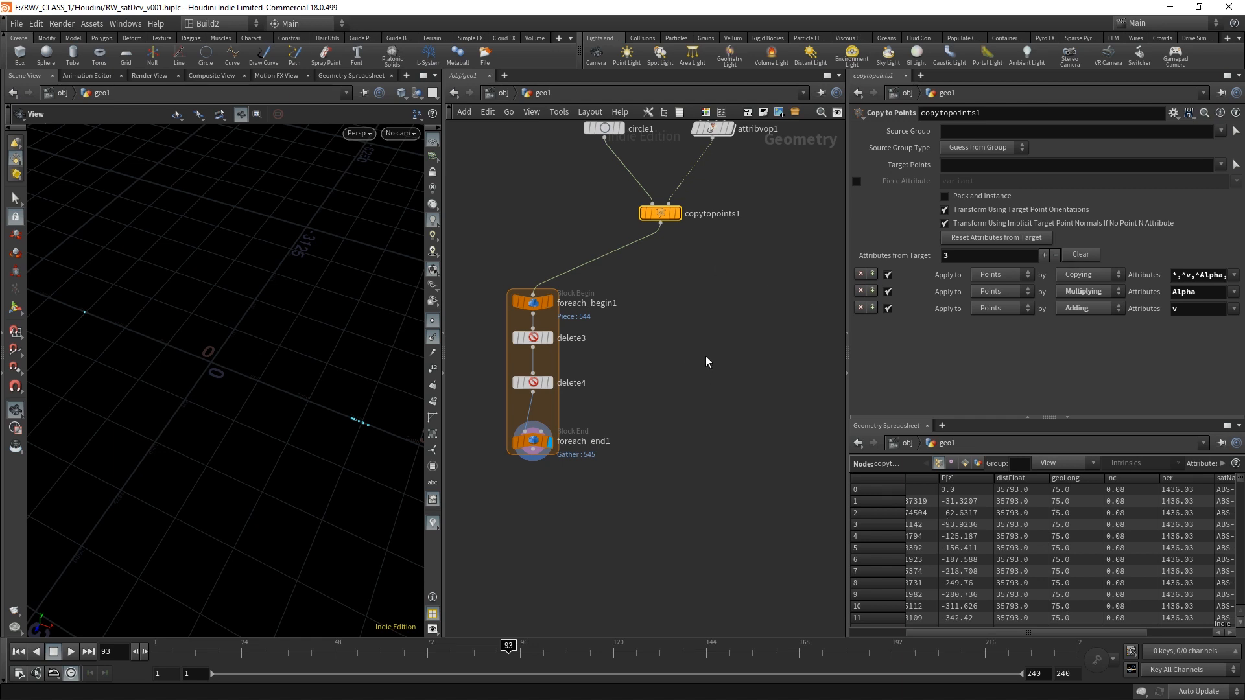
{"action": "mouse_move", "coordinate": [668, 363]}
{"action": "middle_mouse_down"}
{"action": "mouse_move", "coordinate": [698, 395]}
{"action": "mouse_move", "coordinate": [686, 362]}
{"action": "middle_mouse_up"}
{"action": "middle_click_drag", "start_coordinate": [670, 450], "coordinate": [717, 436]}
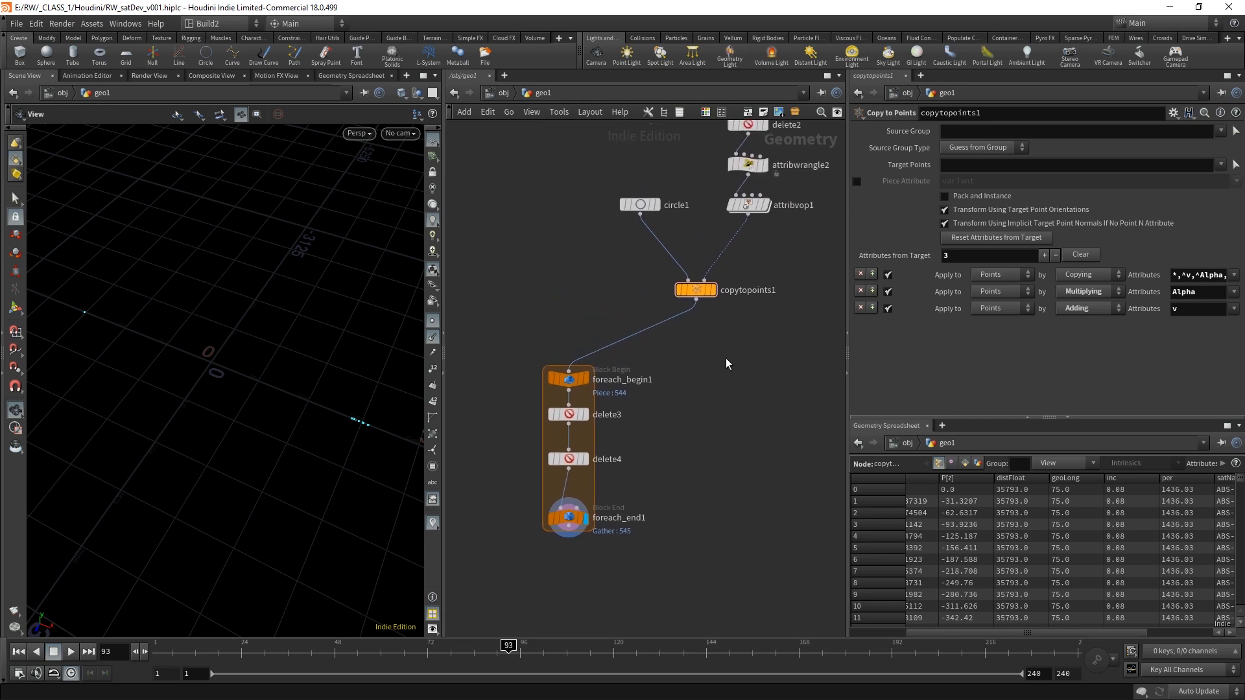
- Display circle1 and frame it in the viewport to view the source circle from above
{"action": "mouse_move", "coordinate": [653, 211]}
{"action": "middle_click_drag", "start_coordinate": [605, 259], "coordinate": [584, 279]}
{"action": "left_click_drag", "start_coordinate": [664, 182], "coordinate": [578, 246]}
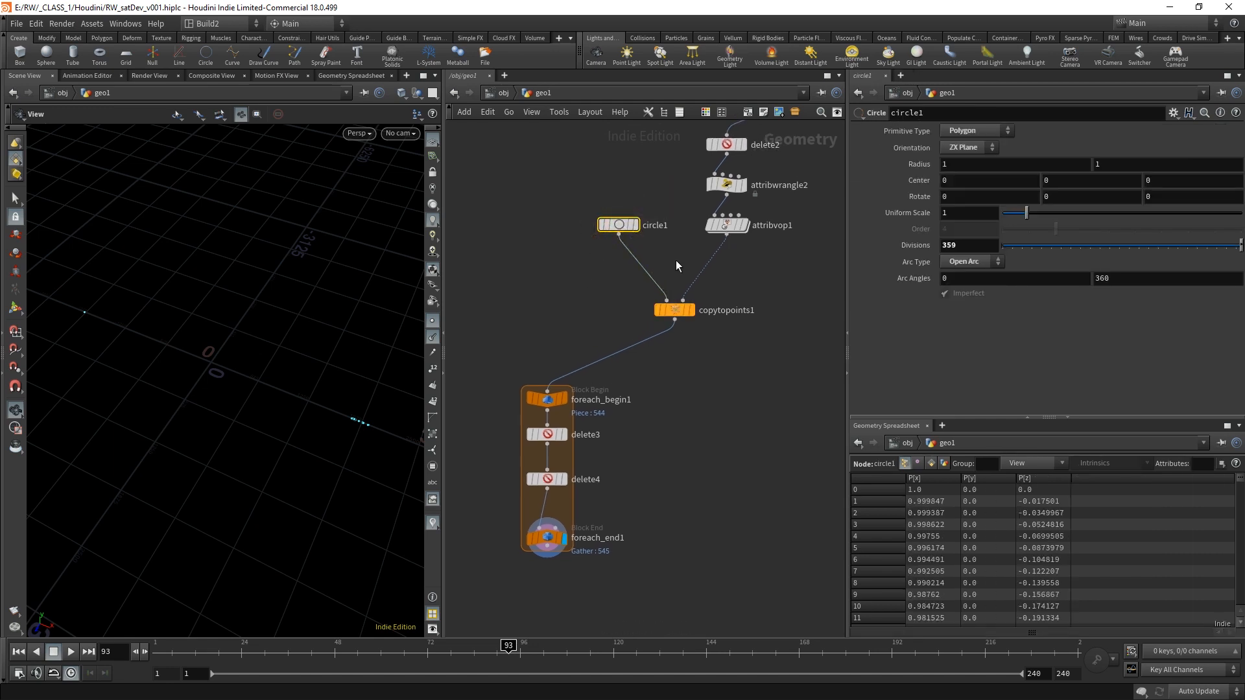
{"action": "left_click", "coordinate": [635, 225]}
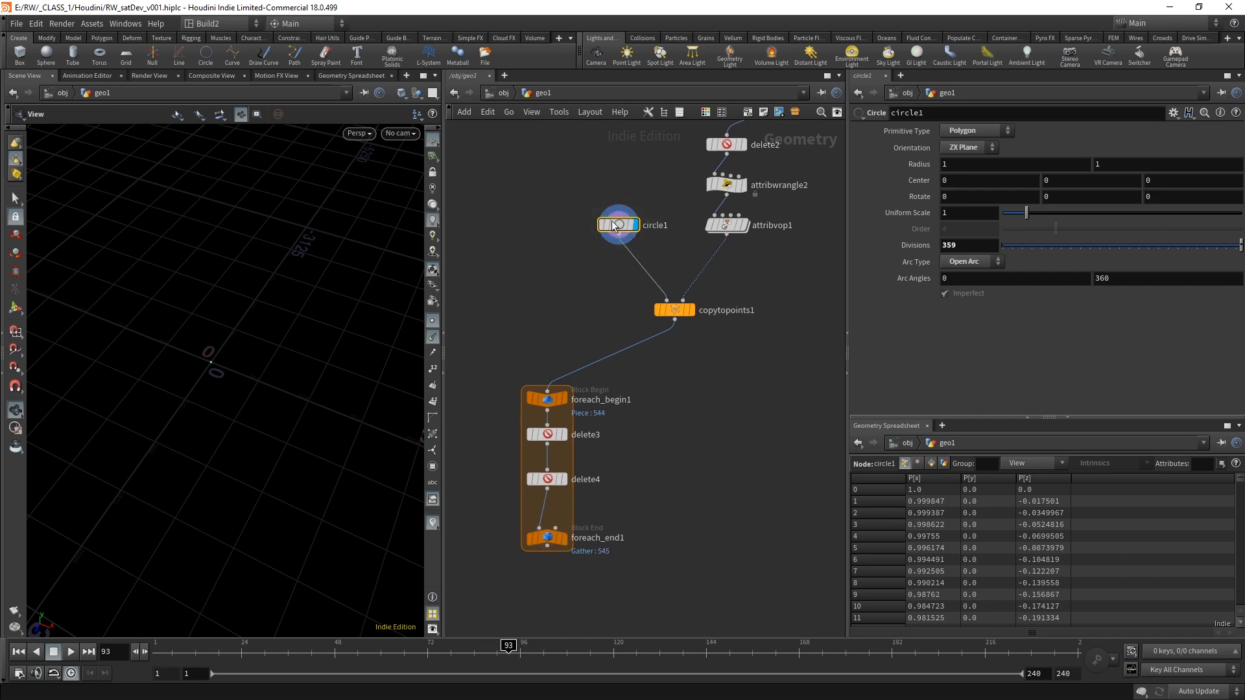
{"action": "key", "text": "g"}
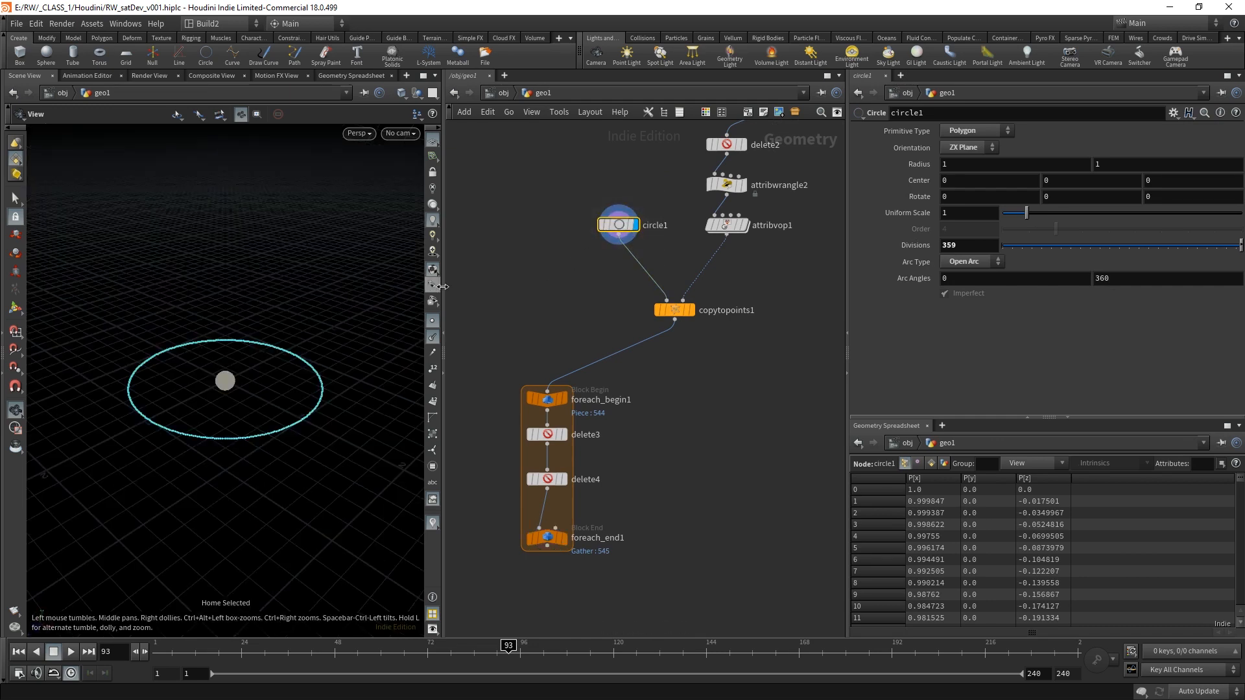
{"action": "left_click_drag", "start_coordinate": [236, 411], "coordinate": [234, 385]}
{"action": "scroll", "coordinate": [234, 385], "scroll_direction": "up", "scroll_amount": 3}
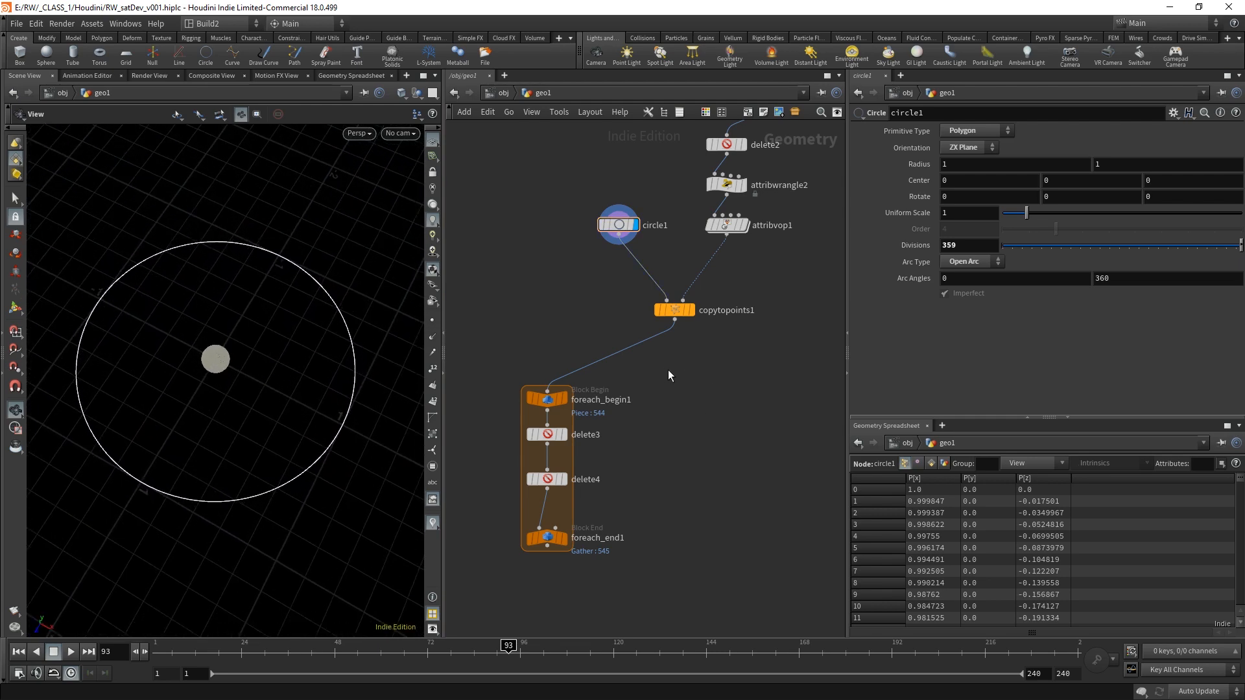
- Insert a UV Texture node between circle1 and copytopoints1, placing it directly beneath circle1
{"action": "key", "text": "Tab"}
{"action": "type", "text": "uvt"}
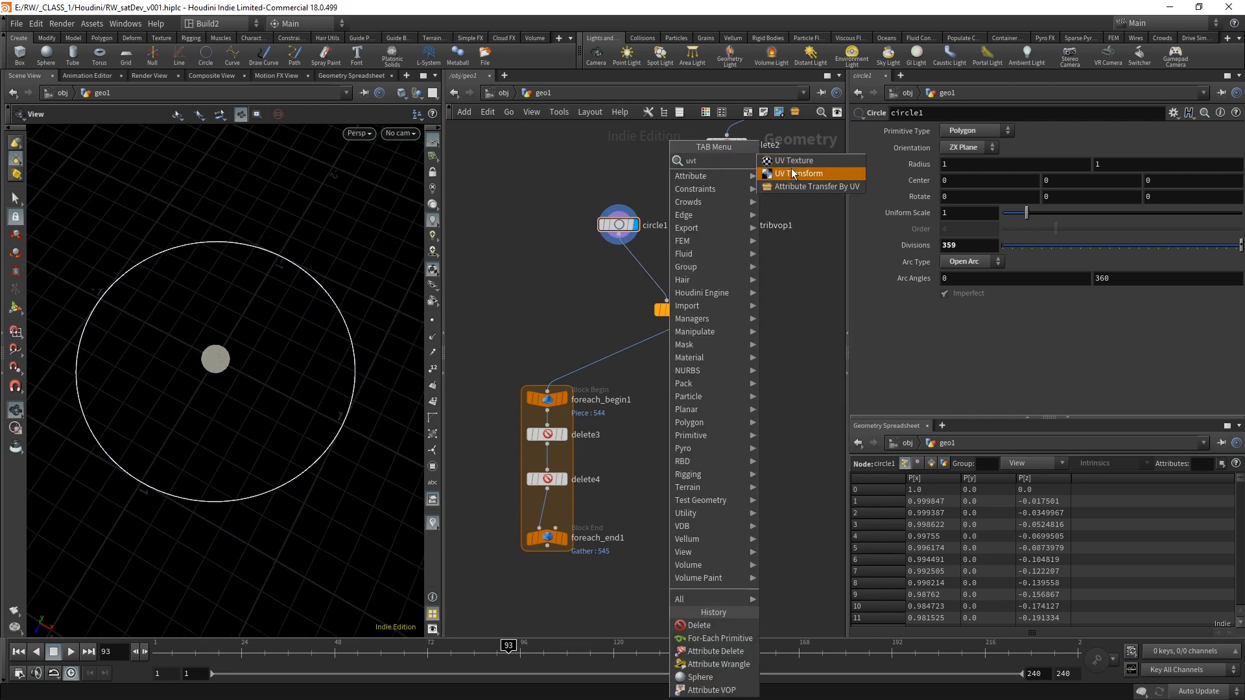
{"action": "left_click", "coordinate": [793, 174]}
{"action": "left_click", "coordinate": [647, 270]}
{"action": "left_click_drag", "start_coordinate": [642, 263], "coordinate": [592, 257]}
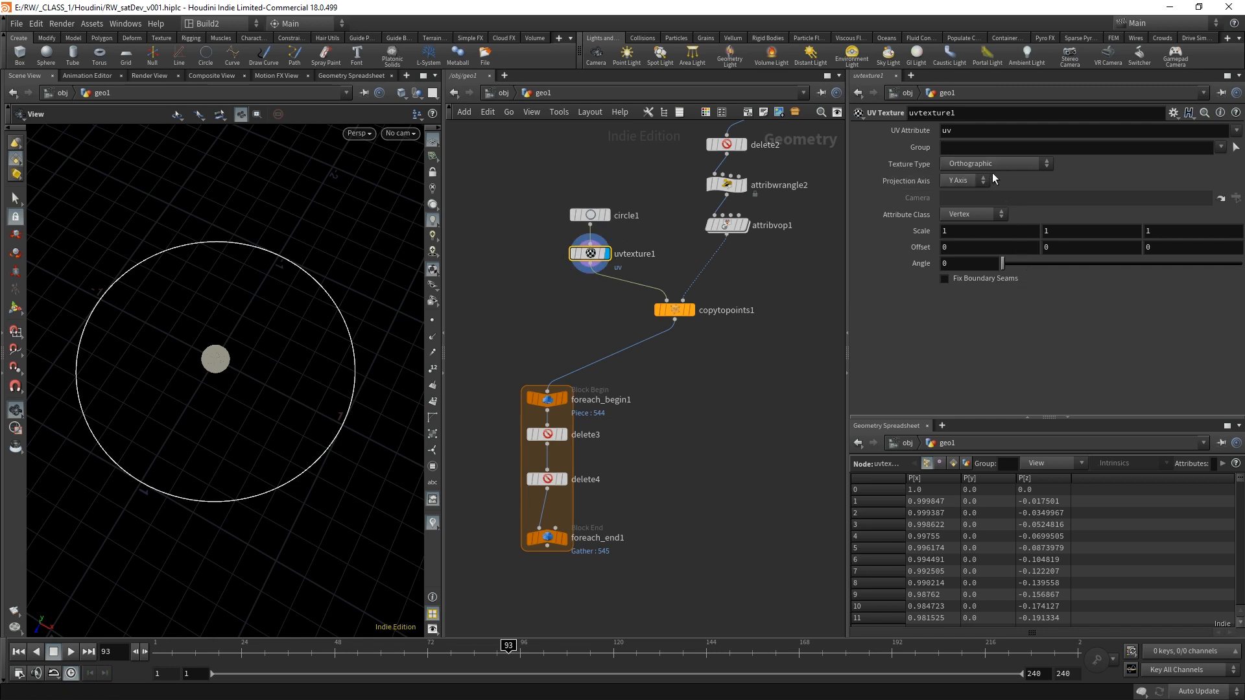
{"action": "mouse_move", "coordinate": [588, 258]}
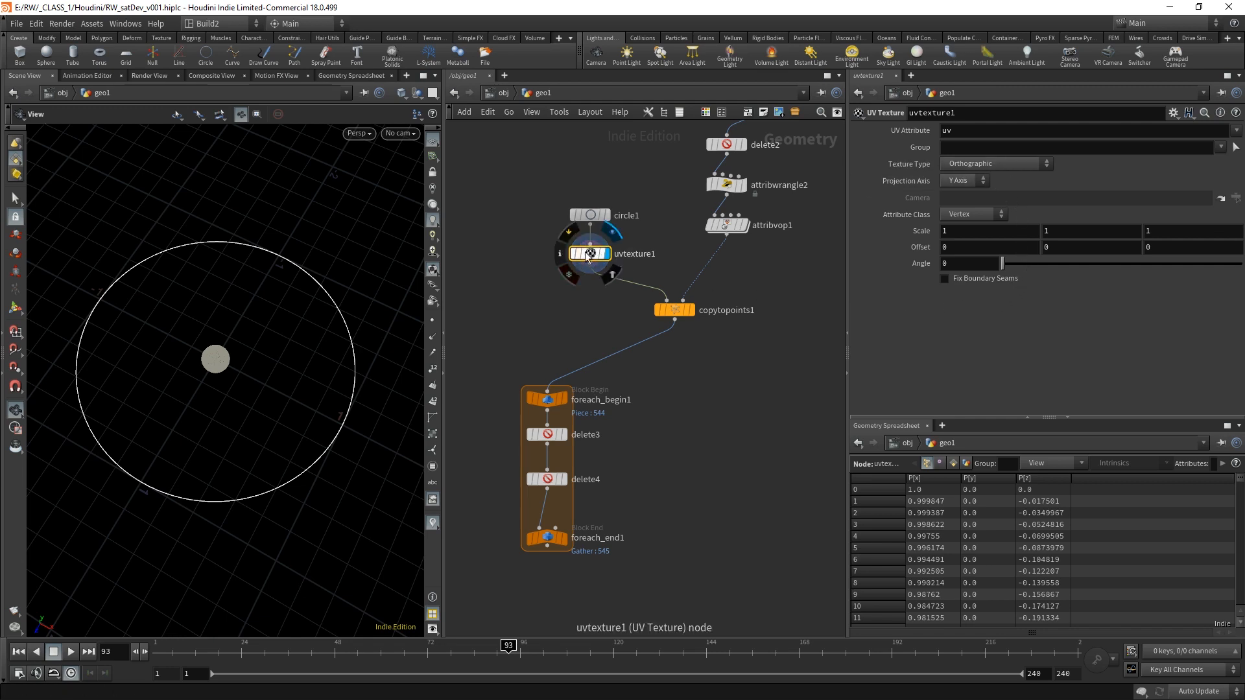
- Set uvtexture1's texture type to Rows & Columns and its attribute class to Point
{"action": "left_click", "coordinate": [1002, 166]}
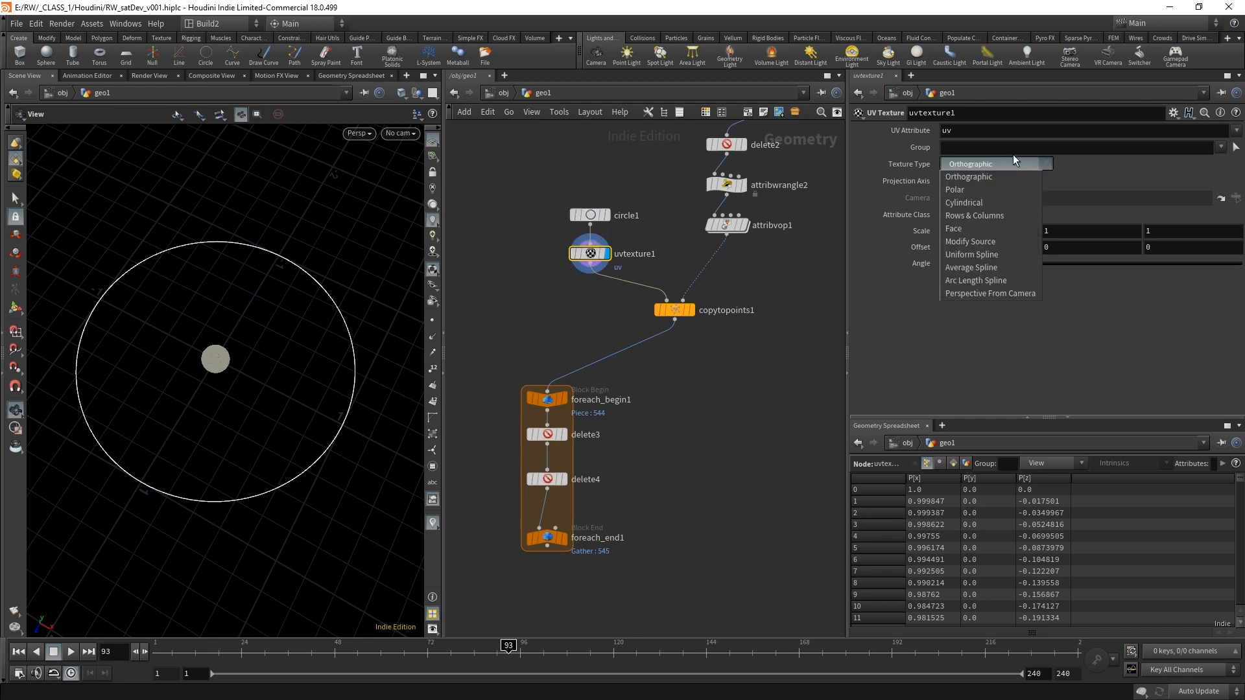
{"action": "left_click", "coordinate": [1015, 217]}
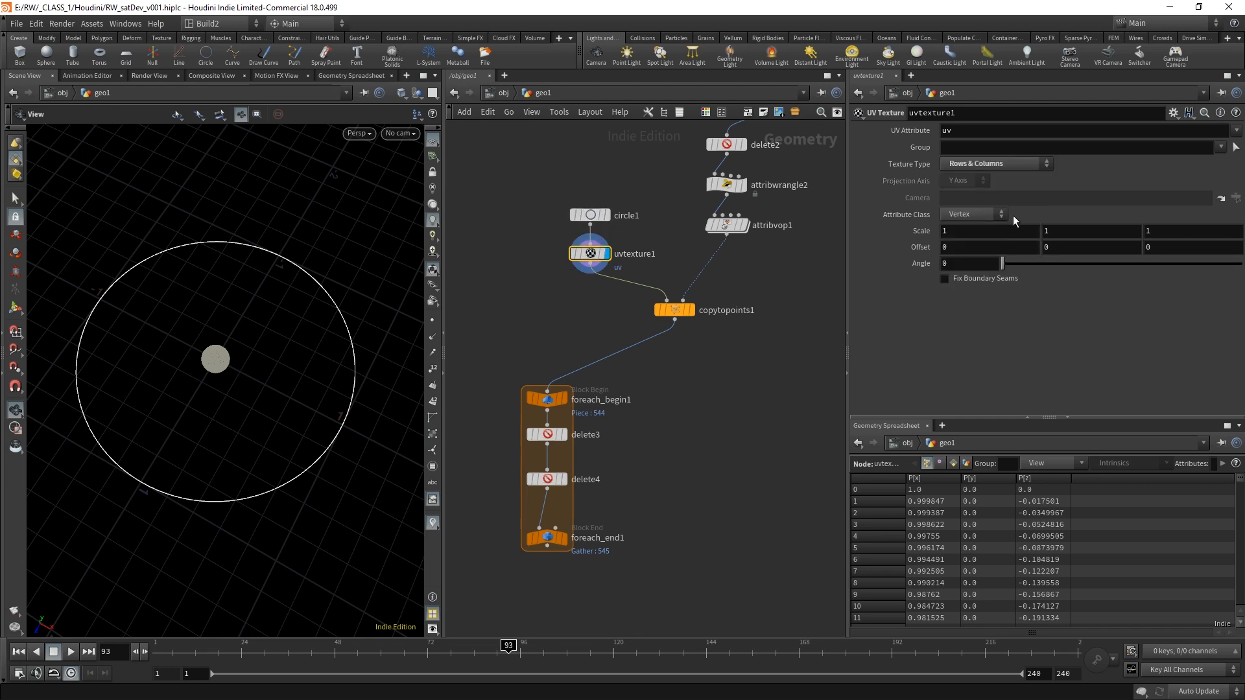
{"action": "left_click", "coordinate": [970, 214]}
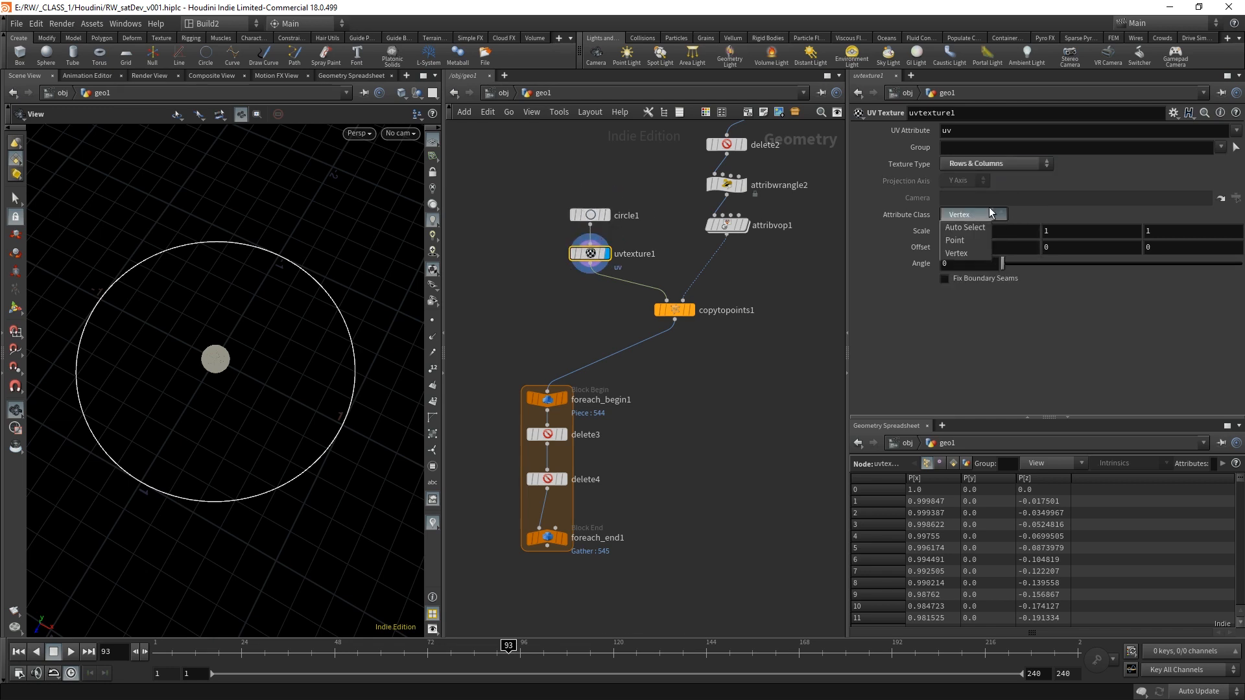
{"action": "left_click", "coordinate": [978, 239]}
{"action": "double_click", "coordinate": [637, 253]}
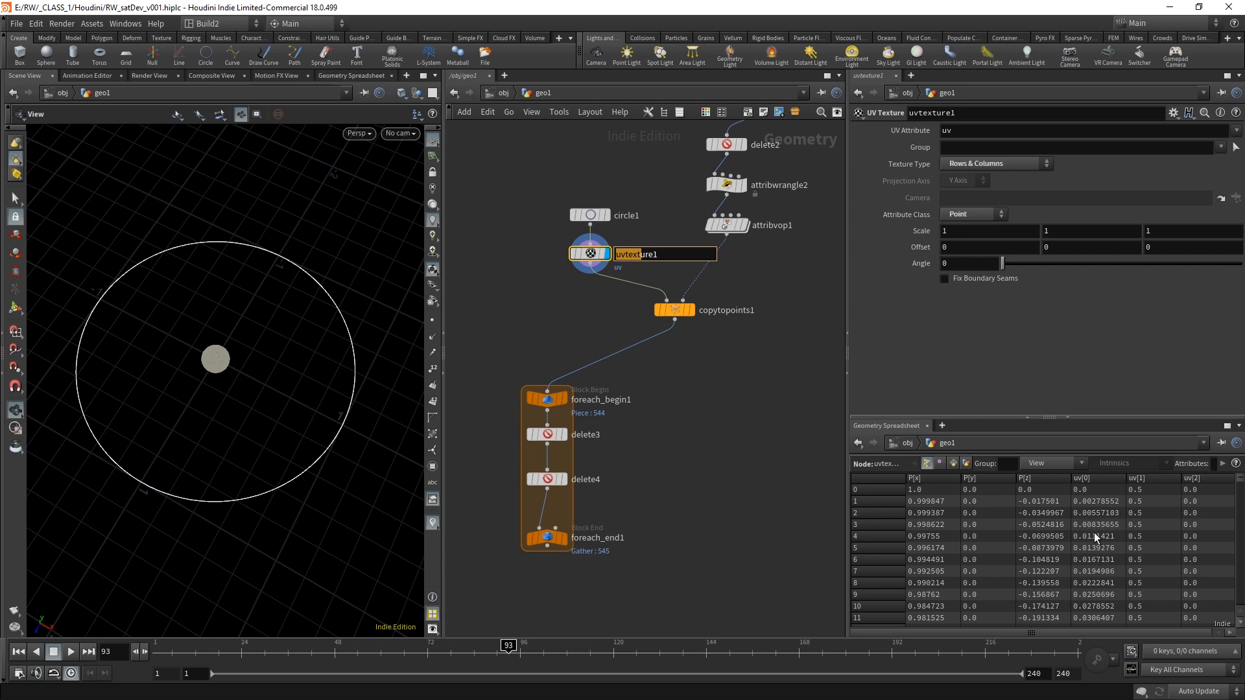
{"action": "left_click", "coordinate": [724, 395]}
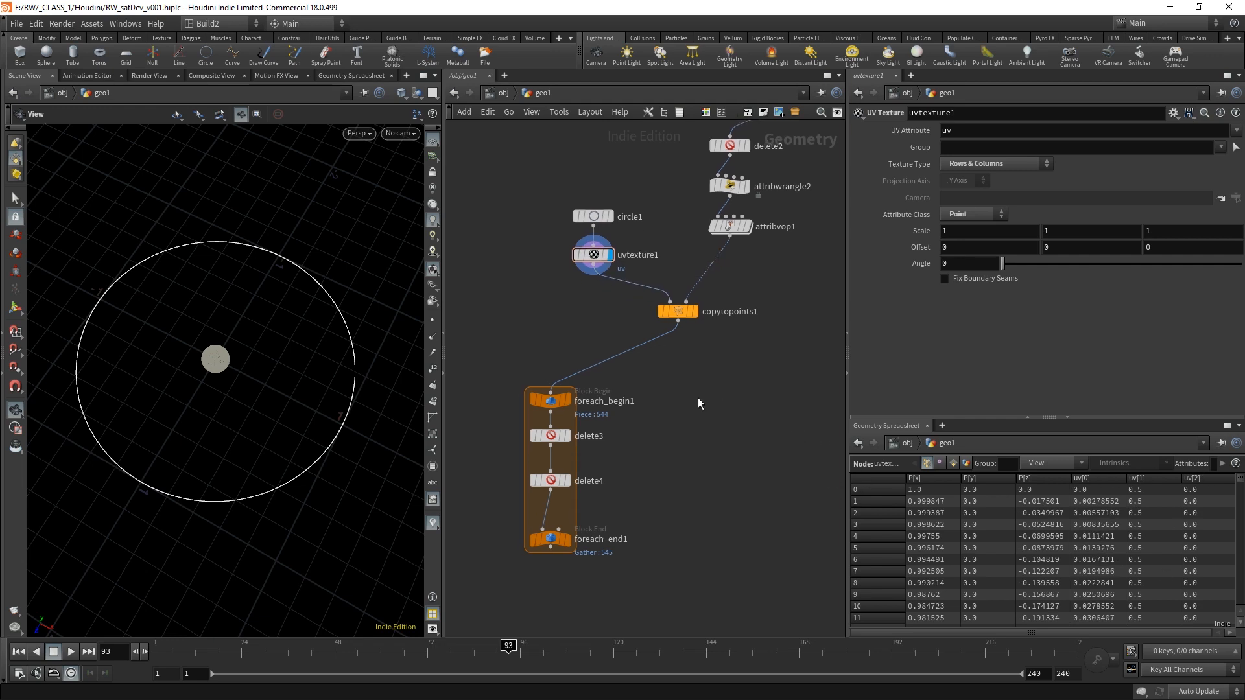
- Add a Color node, wire uvtexture1's output into it and display it
{"action": "key", "text": "Tab"}
{"action": "type", "text": "colo"}
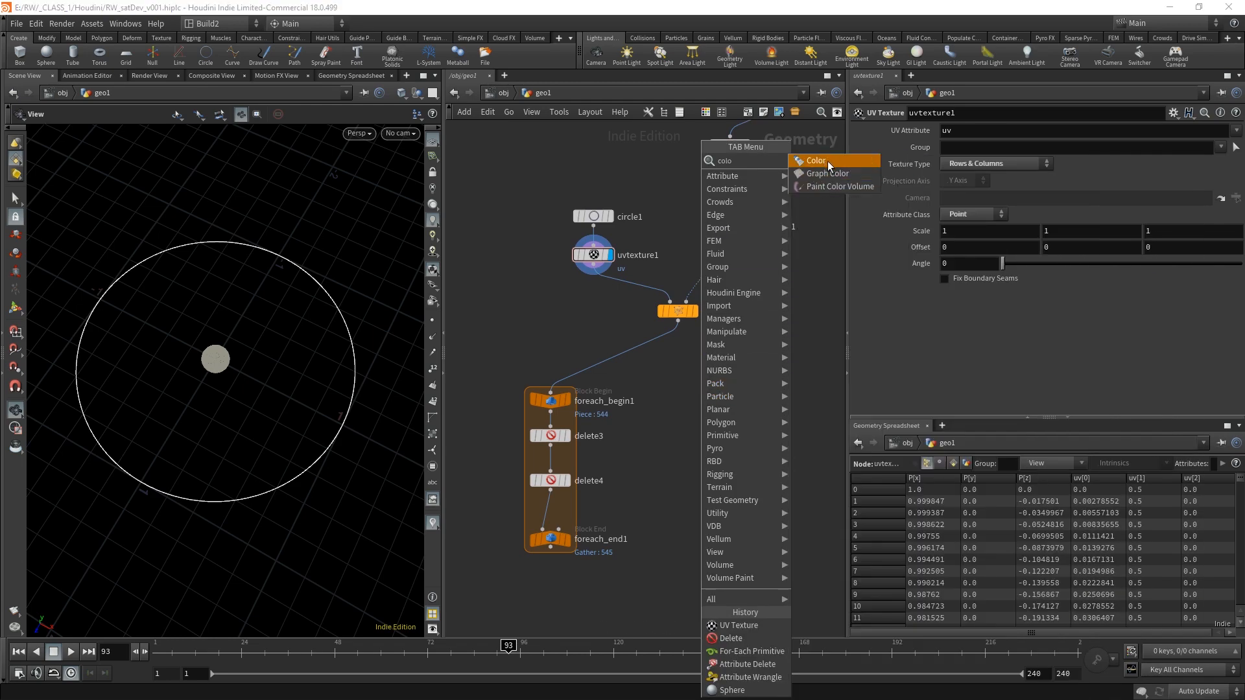
{"action": "left_click", "coordinate": [824, 161]}
{"action": "left_click", "coordinate": [536, 310]}
{"action": "left_click_drag", "start_coordinate": [534, 302], "coordinate": [595, 277]}
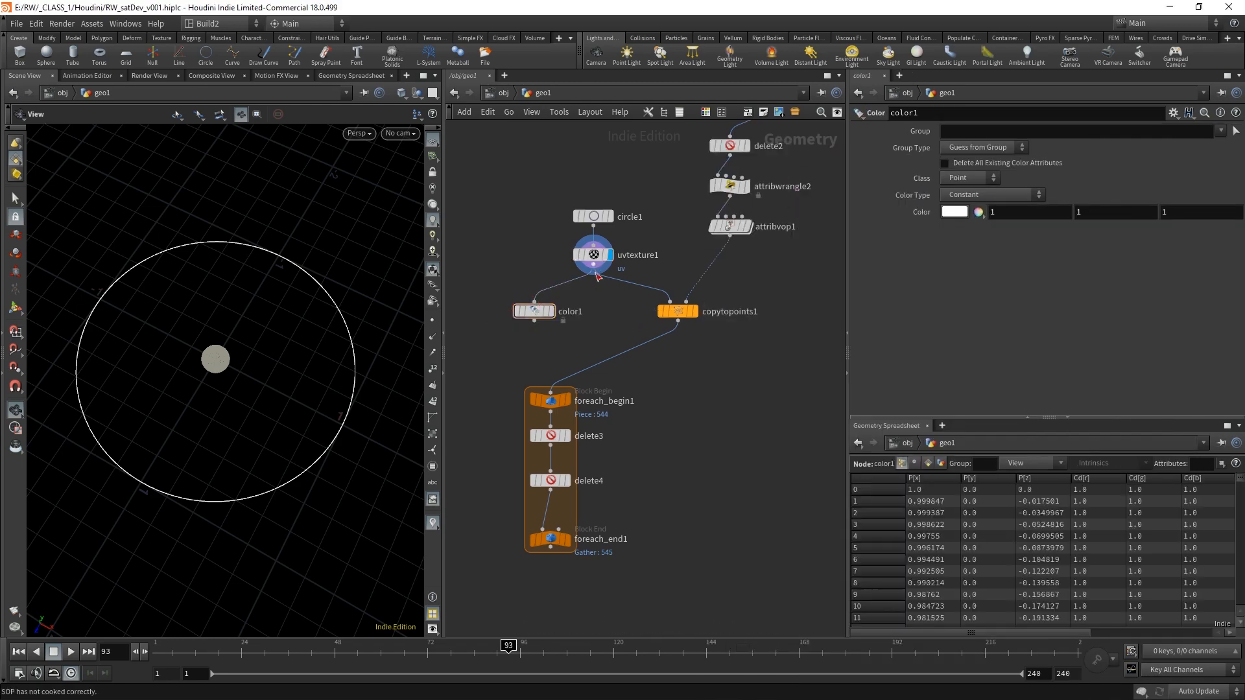
{"action": "left_click", "coordinate": [552, 312]}
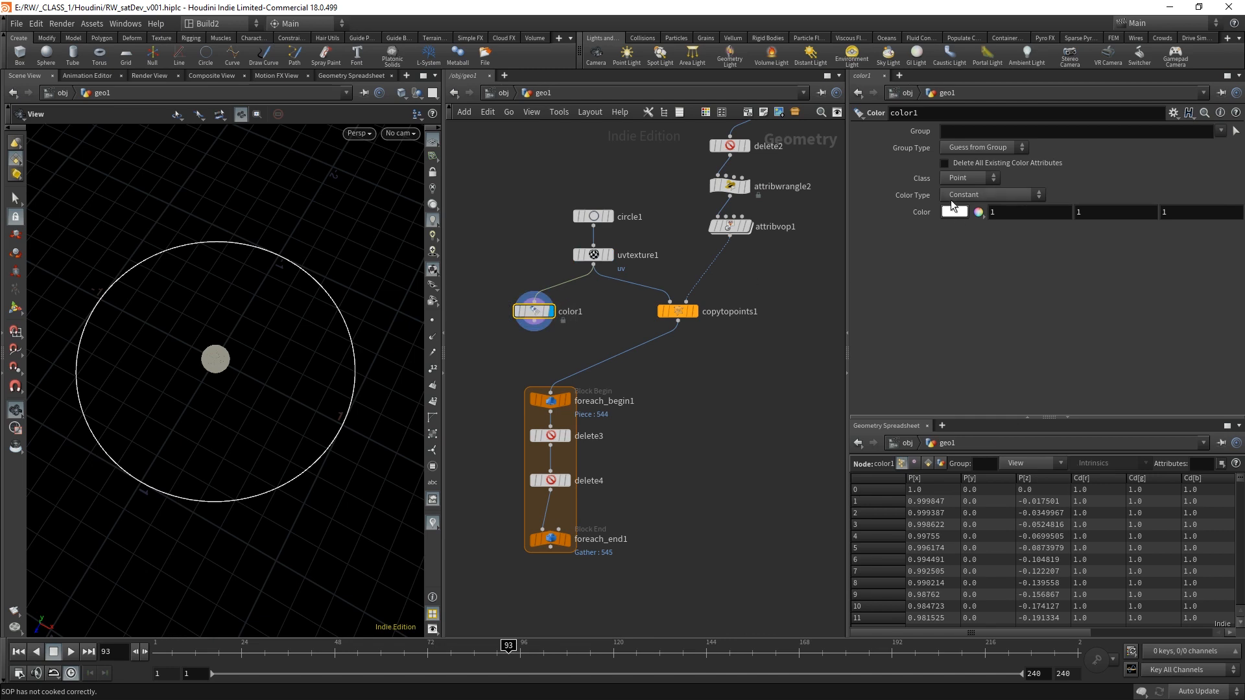
- Color the circle with Ramp from Attribute using uv, and compare the Cd and uv values in the spreadsheet
{"action": "left_click", "coordinate": [986, 194]}
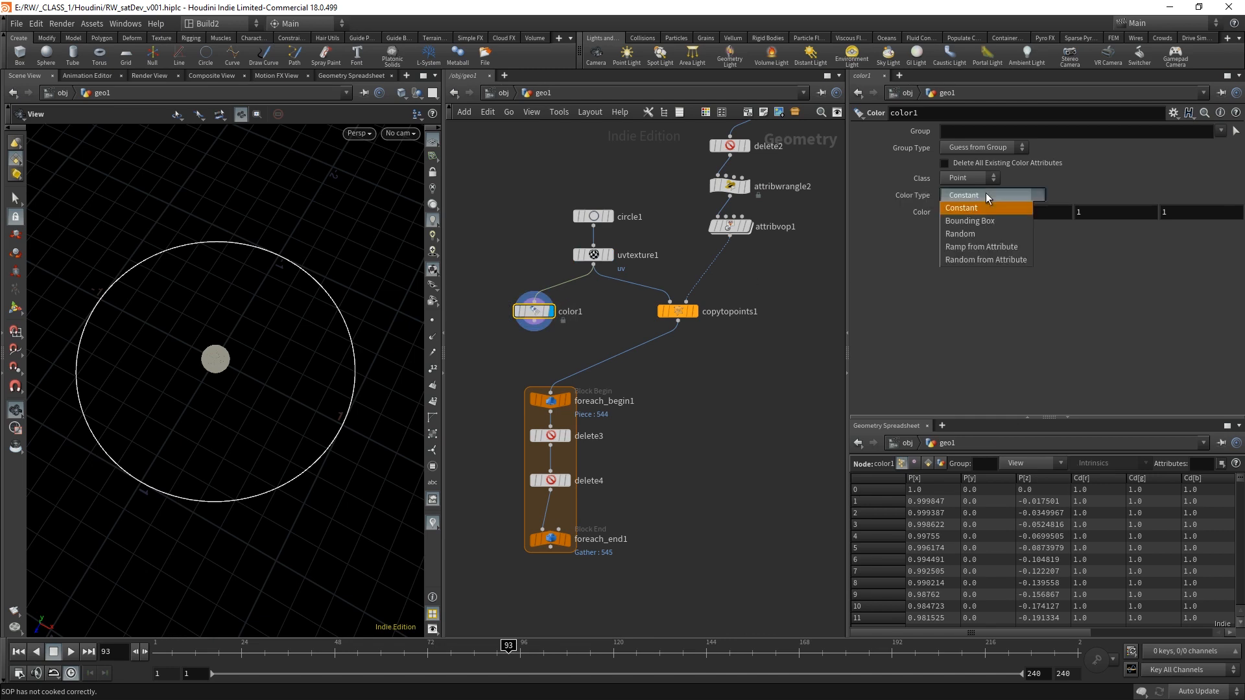
{"action": "left_click", "coordinate": [999, 246]}
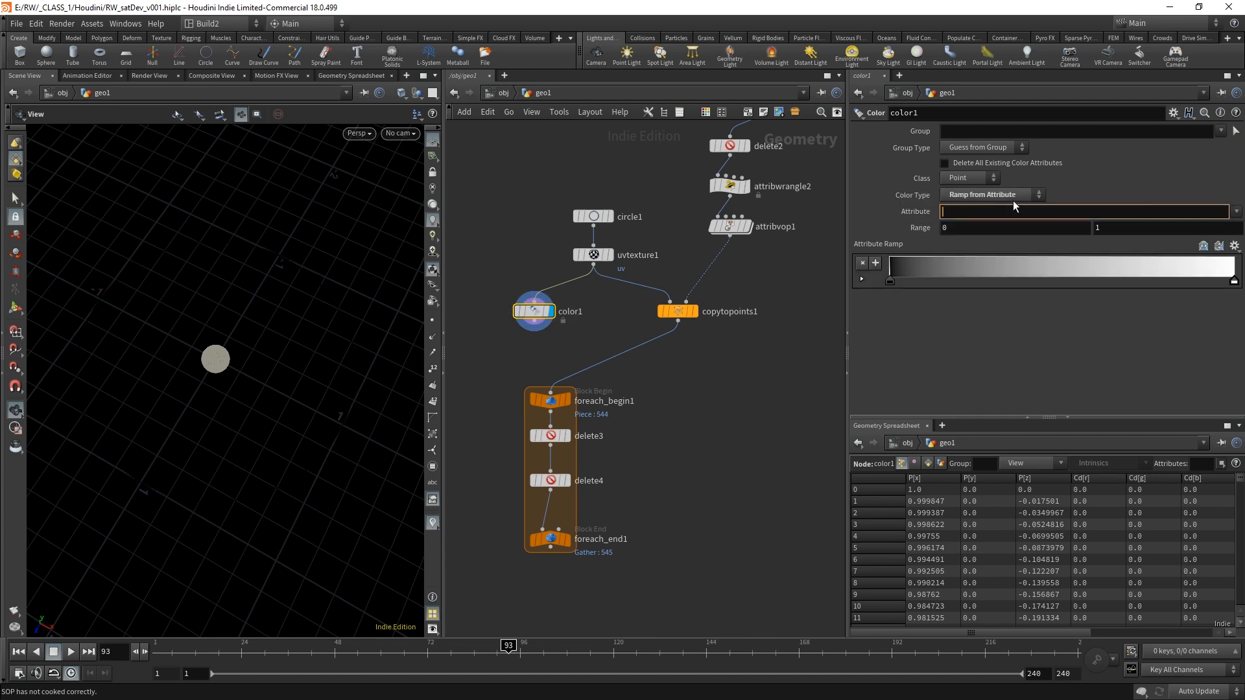
{"action": "type", "text": "uv"}
{"action": "key", "text": "Return"}
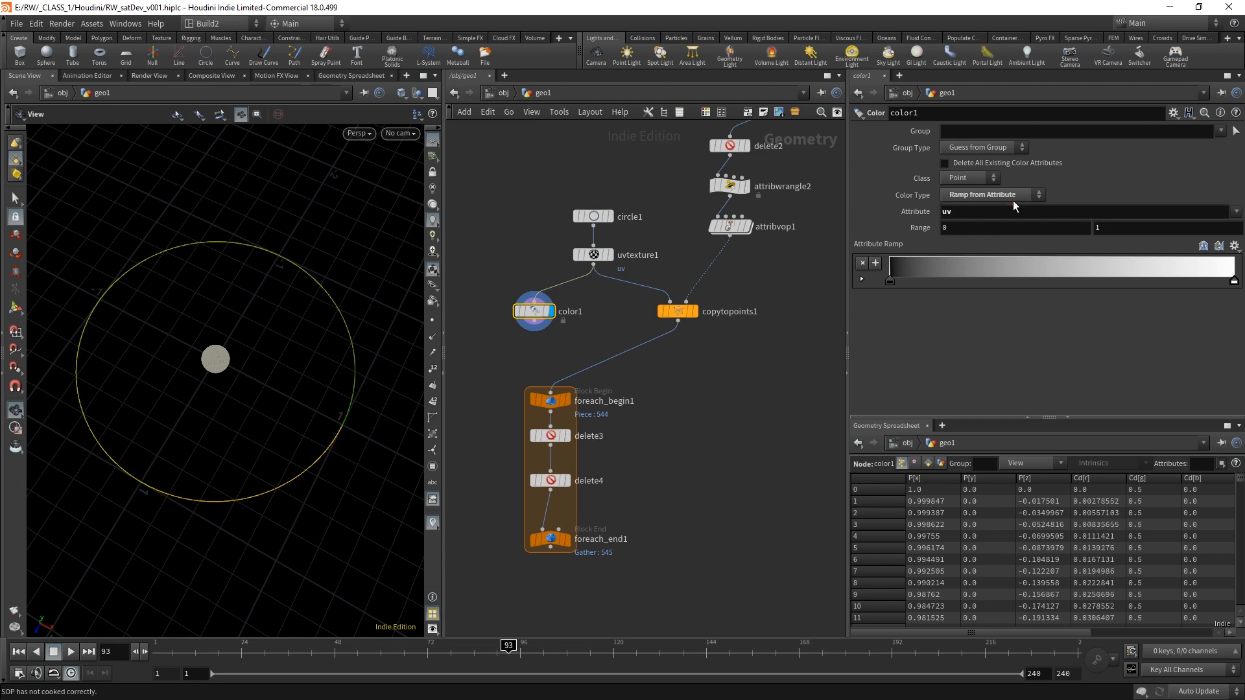
{"action": "mouse_move", "coordinate": [328, 450]}
{"action": "left_mouse_down"}
{"action": "mouse_move", "coordinate": [294, 465]}
{"action": "mouse_move", "coordinate": [353, 448]}
{"action": "mouse_move", "coordinate": [345, 432]}
{"action": "left_mouse_up"}
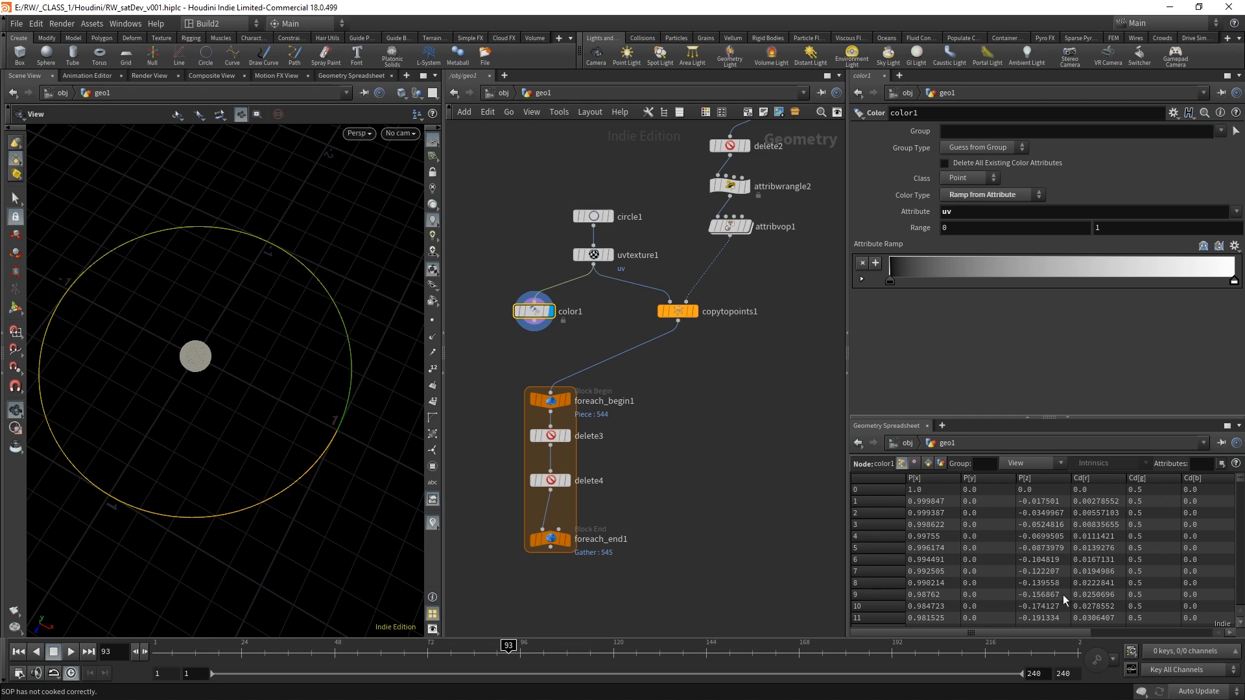
{"action": "left_click_drag", "start_coordinate": [1045, 632], "coordinate": [1192, 629]}
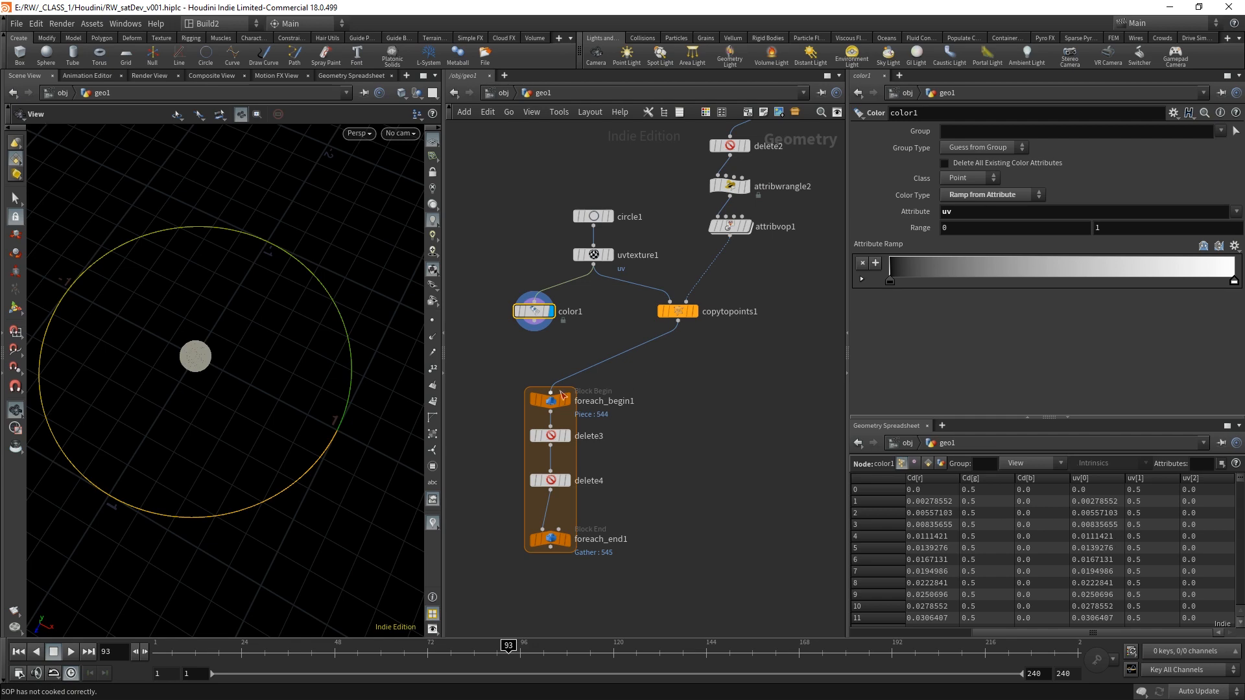
- Delete the color1 node and select uvtexture1 again
{"action": "key", "text": "Delete"}
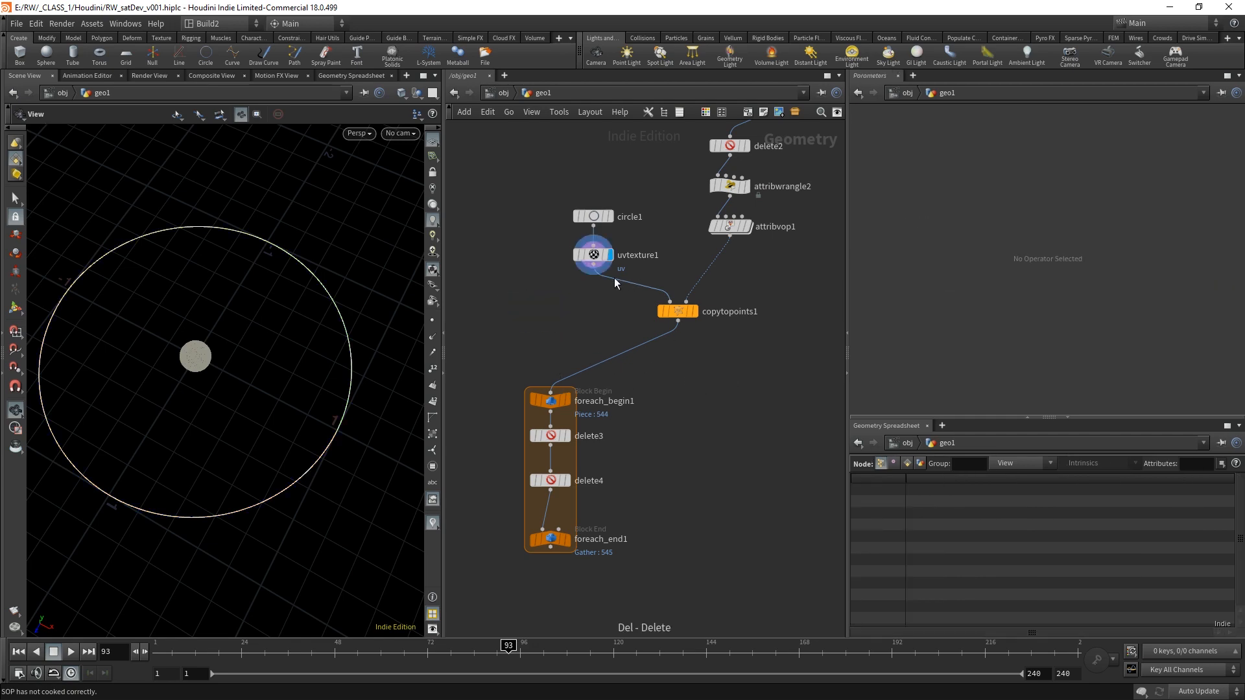
{"action": "left_click", "coordinate": [592, 255]}
{"action": "middle_click_drag", "start_coordinate": [669, 483], "coordinate": [684, 396]}
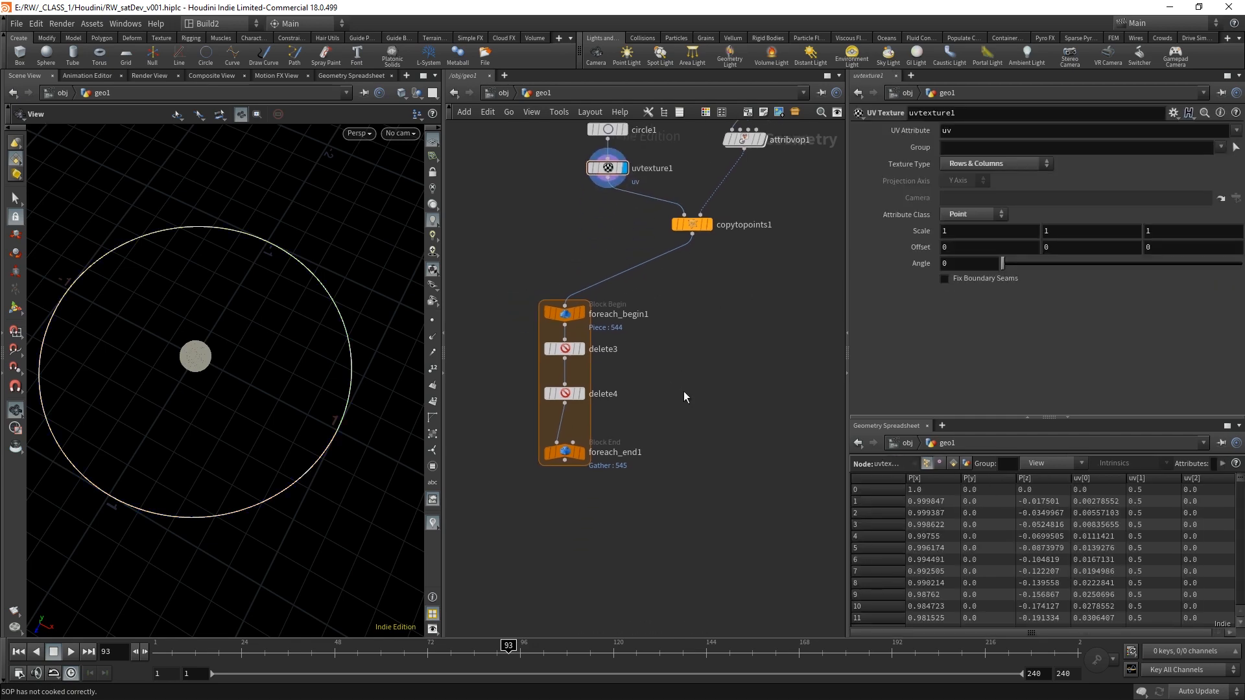
- Reposition foreach_end1 and foreach_begin1 beside the delete nodes and display foreach_end1
{"action": "left_click", "coordinate": [565, 452]}
{"action": "left_click_drag", "start_coordinate": [565, 452], "coordinate": [616, 468]}
{"action": "left_click_drag", "start_coordinate": [574, 314], "coordinate": [627, 295]}
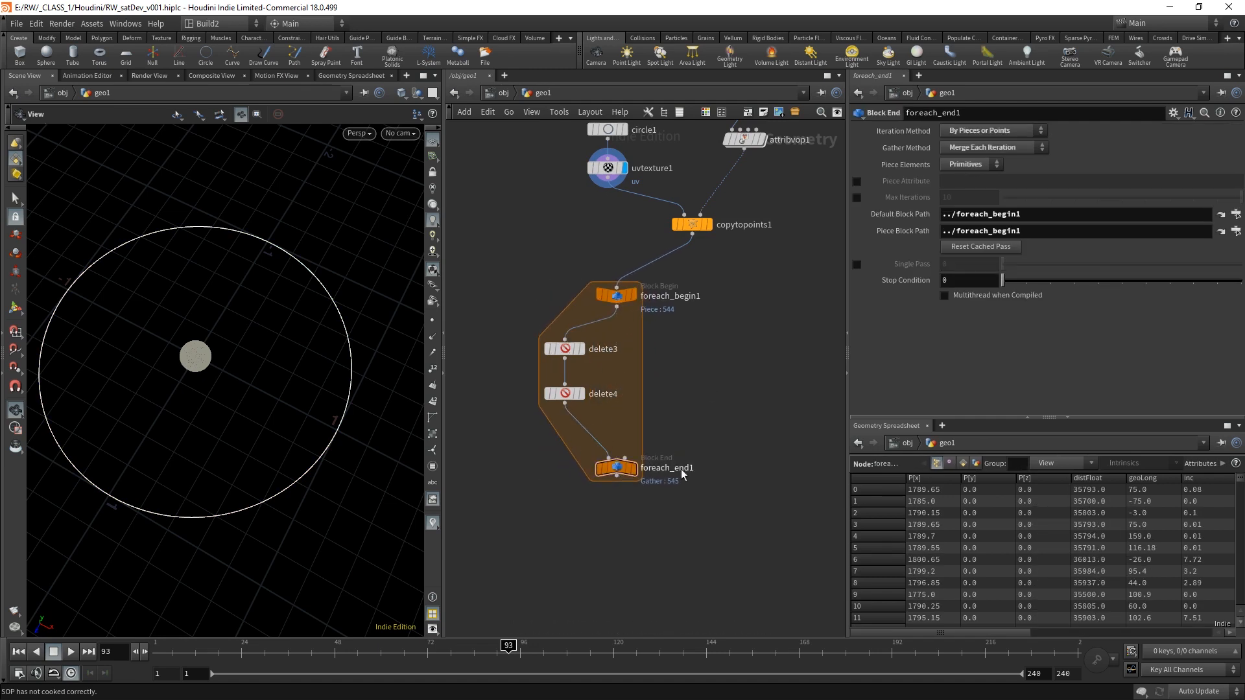
{"action": "left_click", "coordinate": [634, 474]}
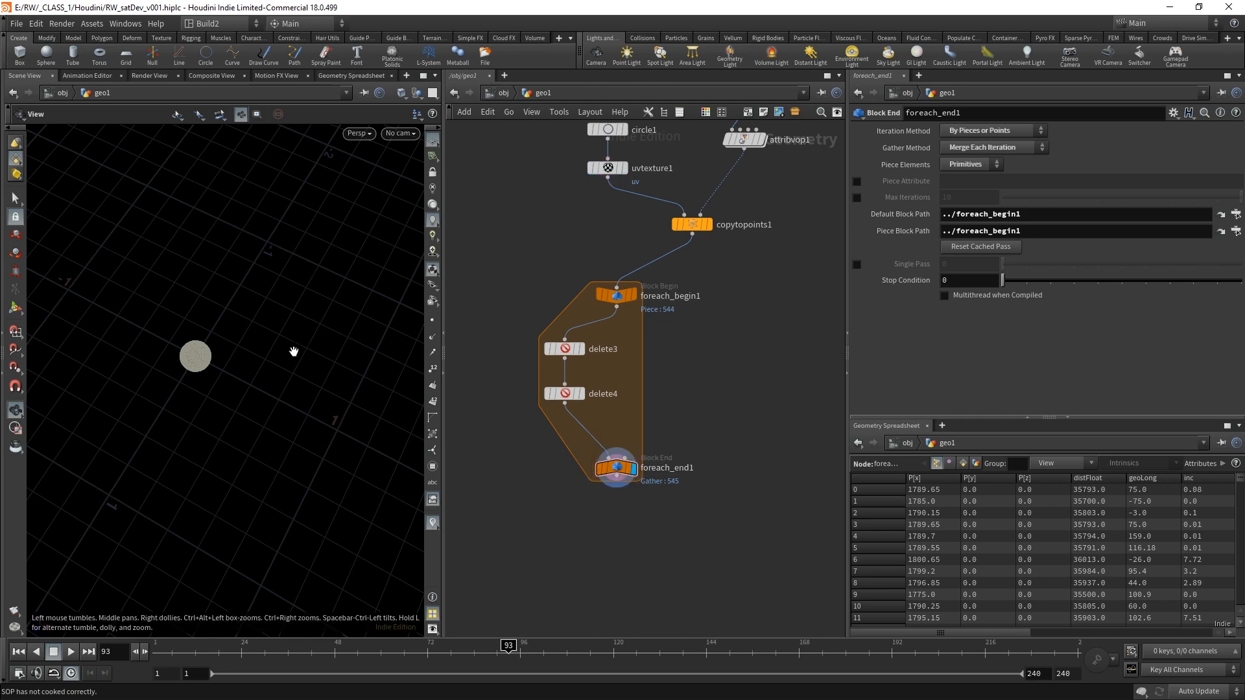
- Turn on point display in the viewport and frame the points output by foreach_end1
{"action": "left_click", "coordinate": [433, 321]}
{"action": "right_click_drag", "start_coordinate": [301, 321], "coordinate": [79, 436]}
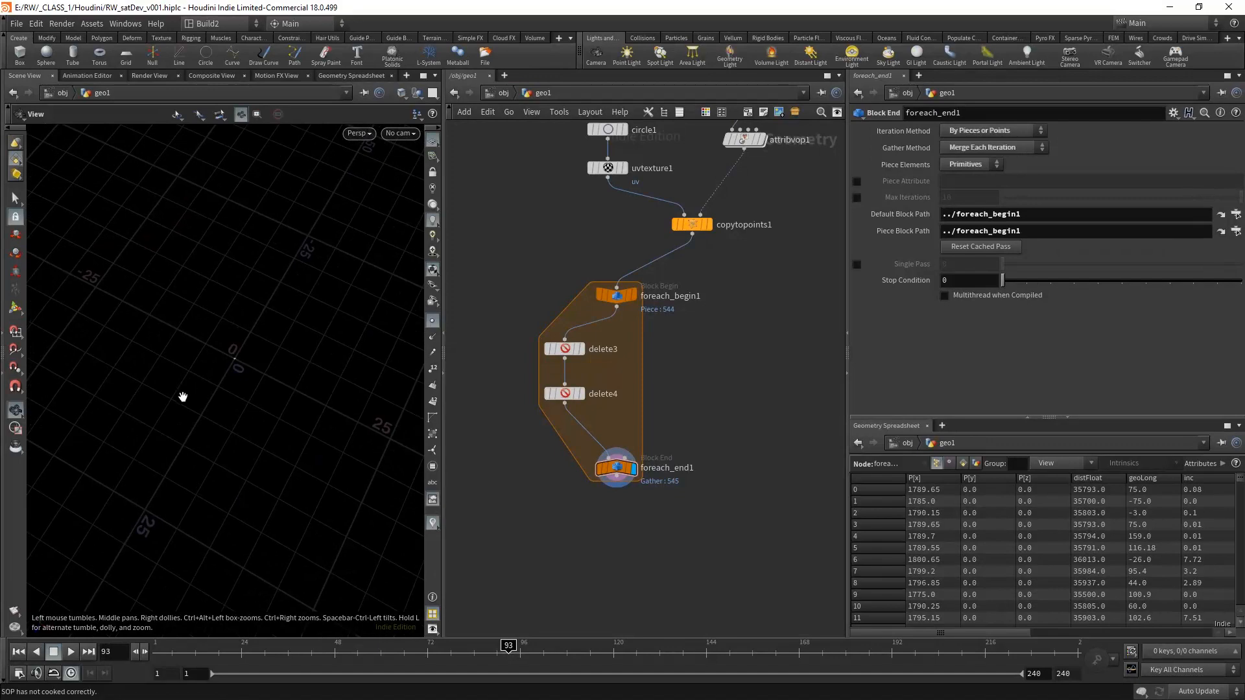
{"action": "key", "text": "g"}
{"action": "left_click_drag", "start_coordinate": [297, 391], "coordinate": [250, 394]}
{"action": "left_click", "coordinate": [433, 368]}
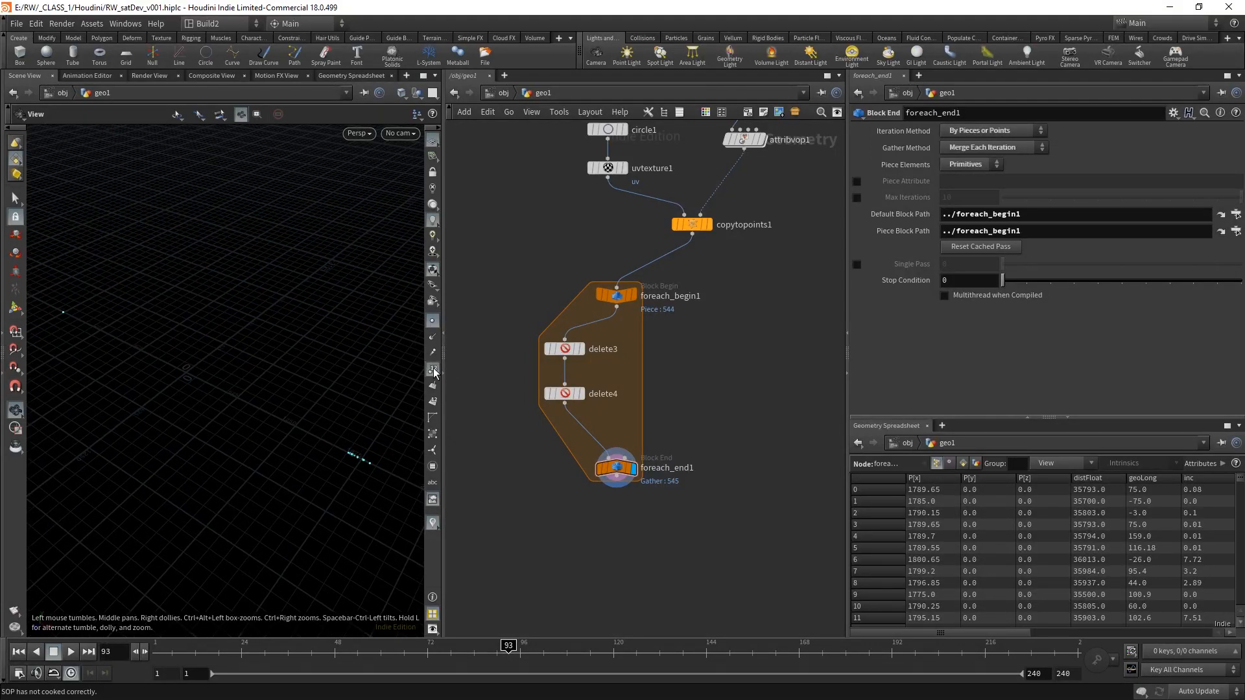
{"action": "left_click", "coordinate": [433, 368]}
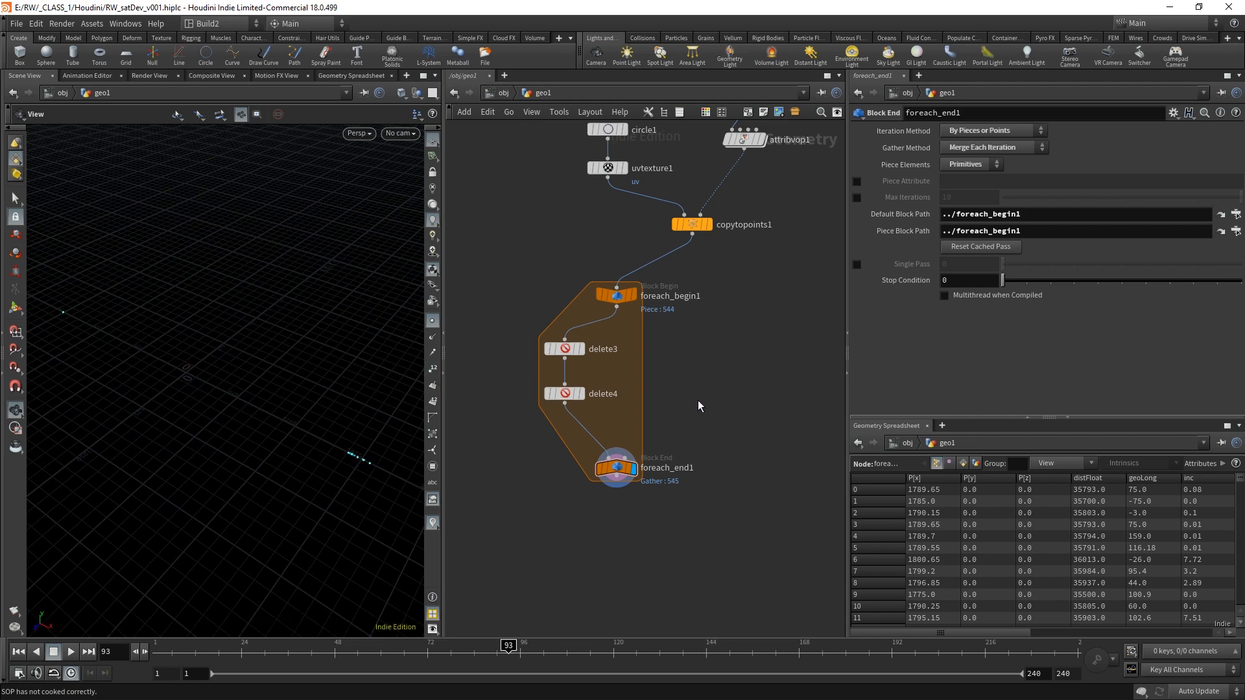
- Insert an Attribute VOP node between delete4 and foreach_end1 inside the loop
{"action": "middle_click_drag", "start_coordinate": [699, 406], "coordinate": [714, 378]}
{"action": "key", "text": "Tab"}
{"action": "type", "text": "atv"}
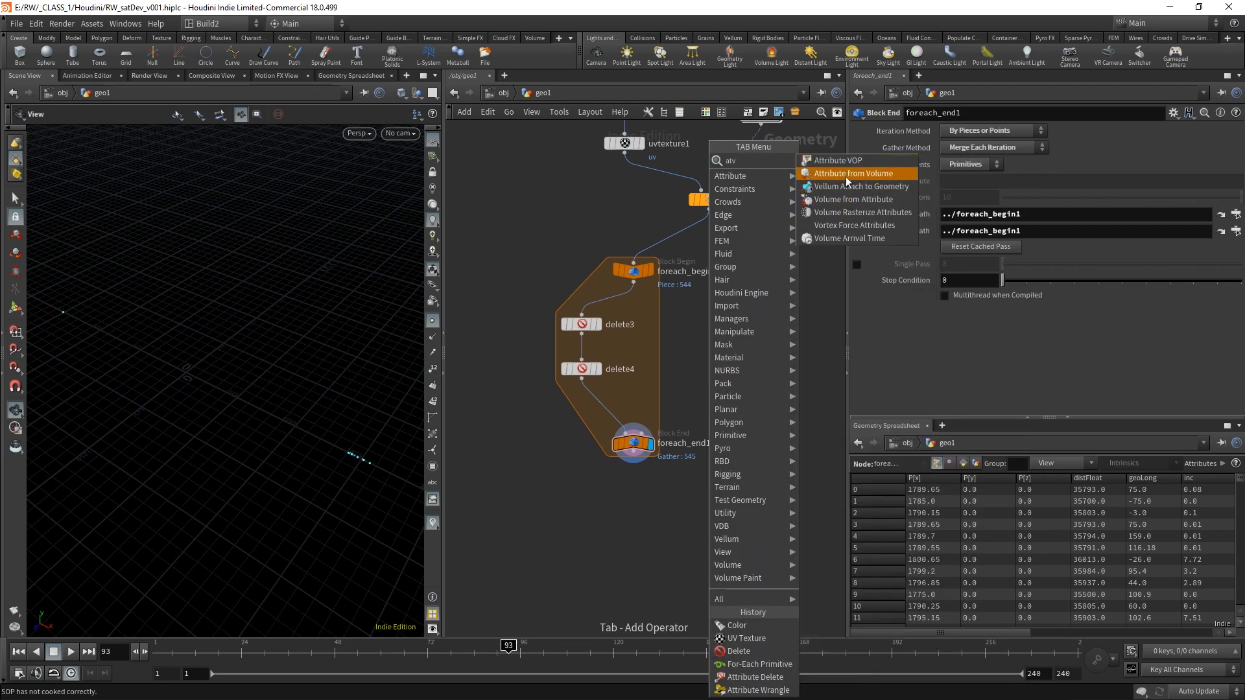
{"action": "left_click", "coordinate": [846, 173]}
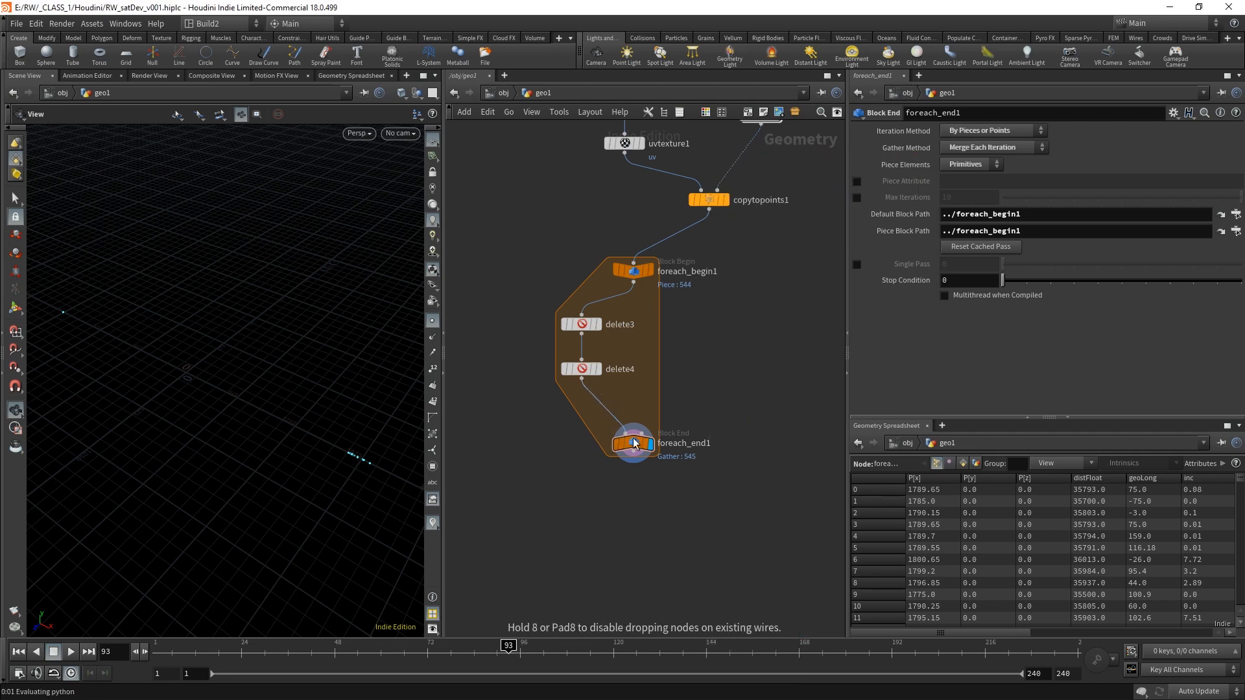
{"action": "left_click", "coordinate": [634, 418]}
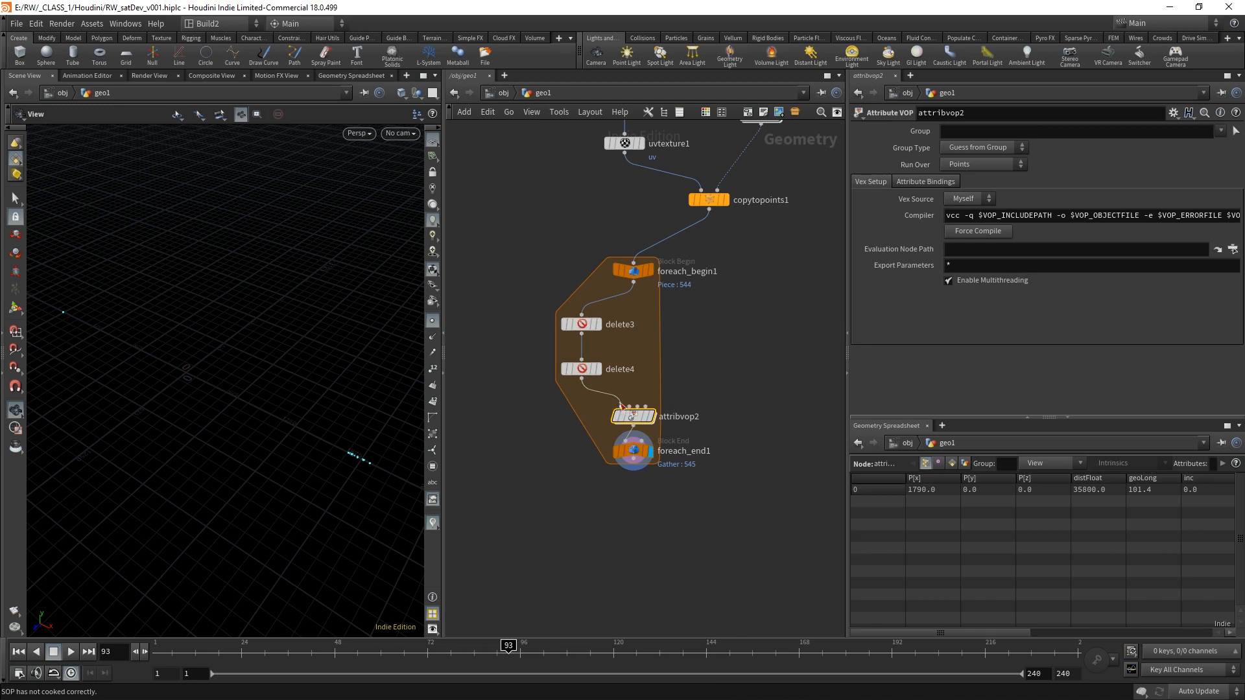
- Wire foreach_begin1's output into attribvop2's second input and move foreach_end1 further from attribvop2
{"action": "left_click", "coordinate": [634, 282]}
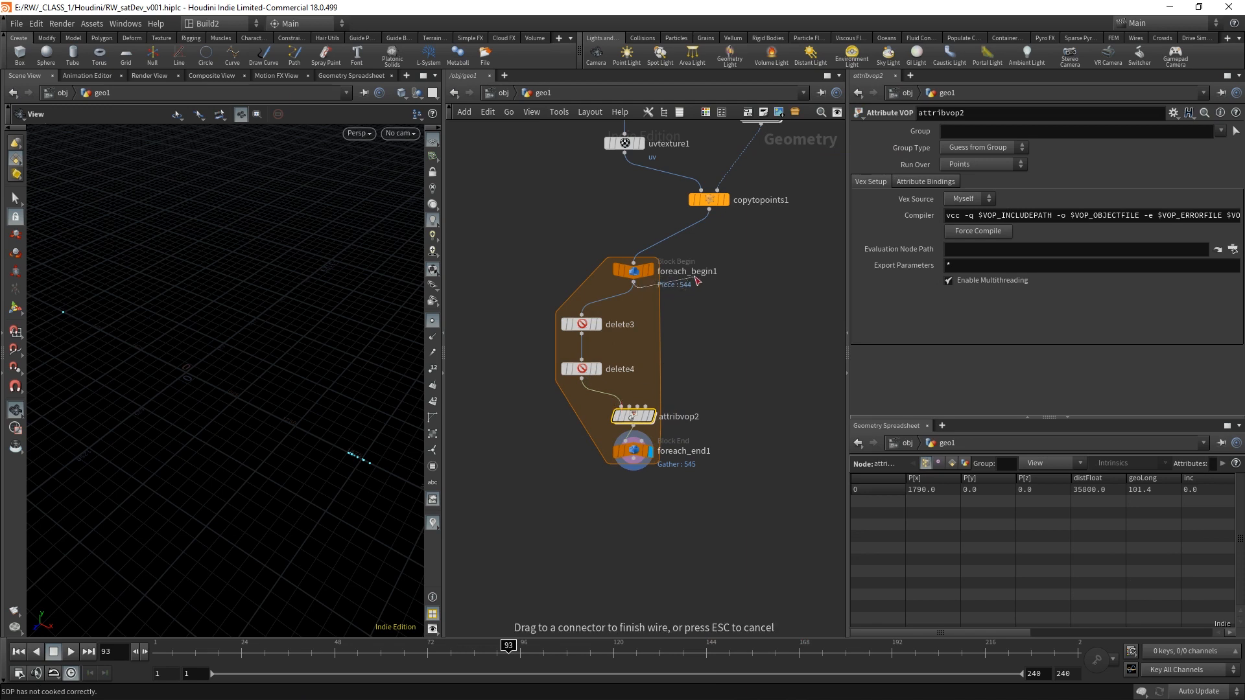
{"action": "left_click", "coordinate": [632, 410]}
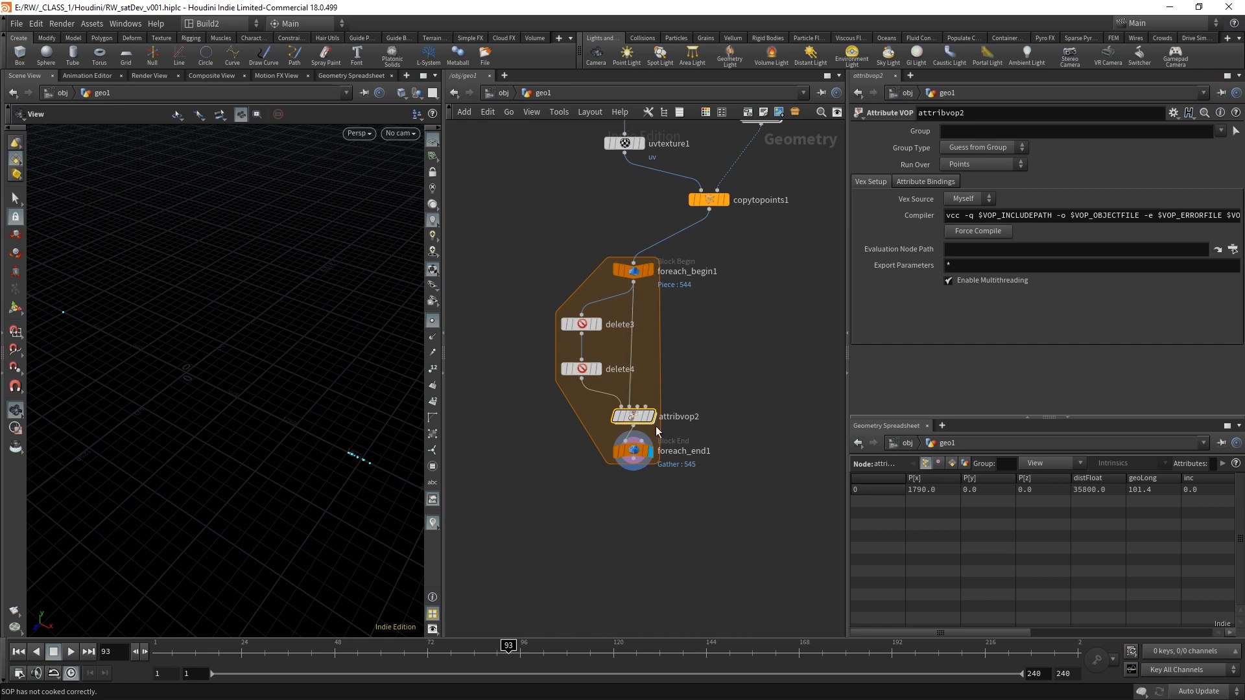
{"action": "double_click", "coordinate": [694, 416]}
{"action": "left_click_drag", "start_coordinate": [696, 392], "coordinate": [664, 410]}
{"action": "mouse_move", "coordinate": [640, 419]}
{"action": "left_click", "coordinate": [637, 451]}
{"action": "left_click_drag", "start_coordinate": [639, 452], "coordinate": [638, 472]}
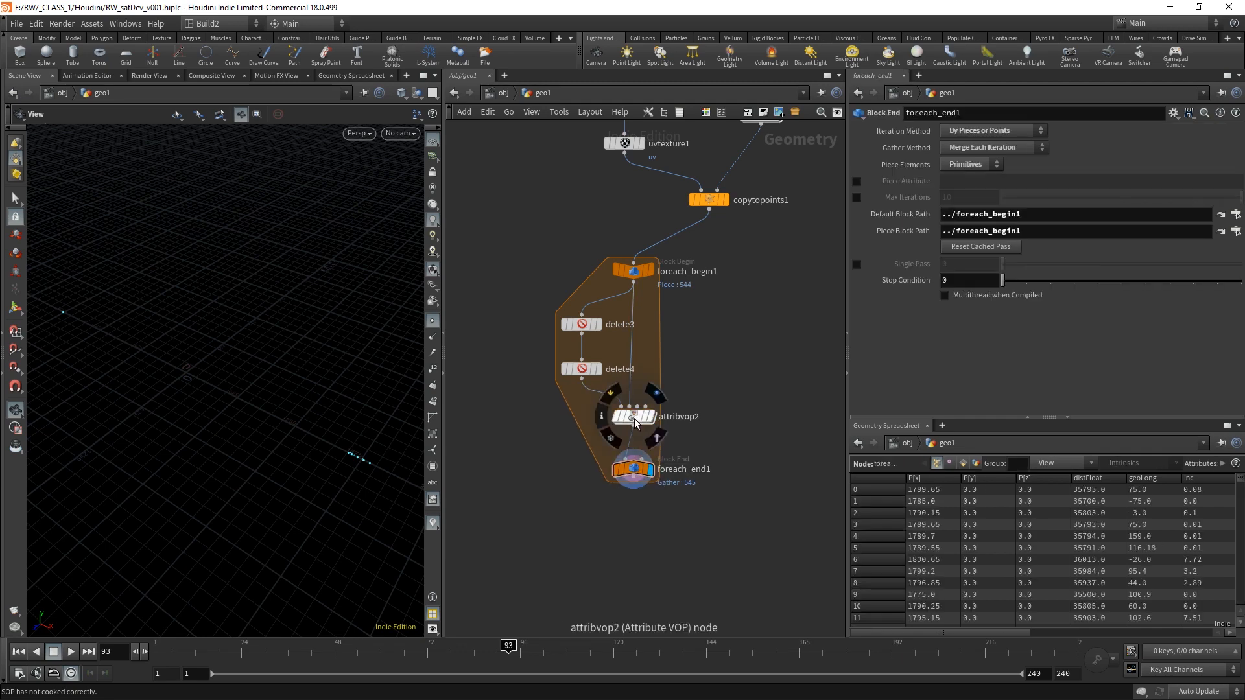
- Inside attribvop2, add a Primitive Attribute node between the global and output nodes, spreading the nodes apart
{"action": "double_click", "coordinate": [632, 417]}
{"action": "left_click_drag", "start_coordinate": [521, 332], "coordinate": [481, 251]}
{"action": "left_click_drag", "start_coordinate": [760, 261], "coordinate": [781, 261]}
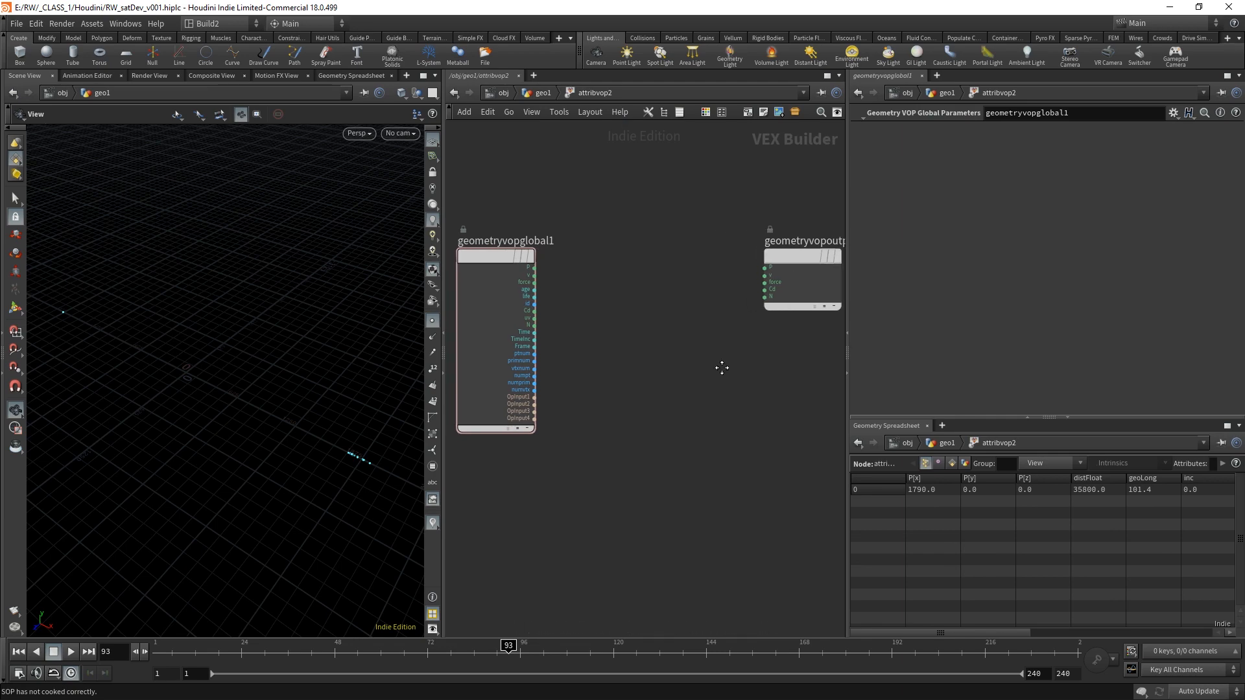
{"action": "key", "text": "Tab"}
{"action": "type", "text": "prim"}
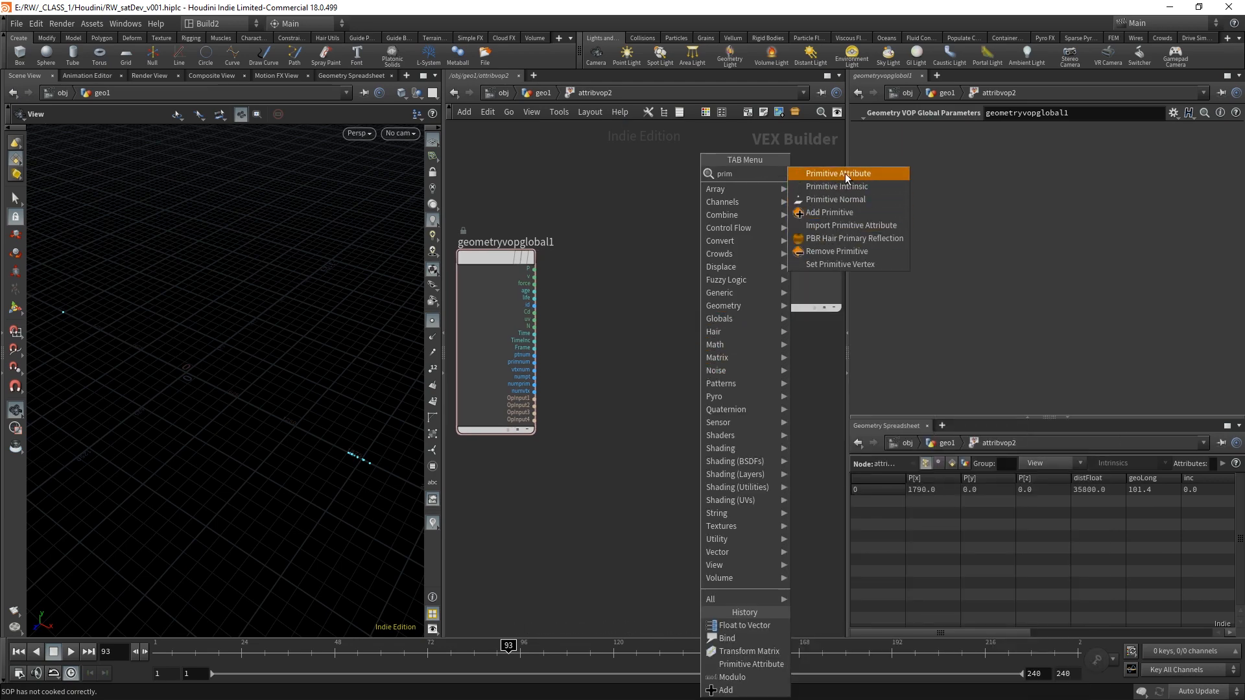
{"action": "left_click", "coordinate": [844, 173]}
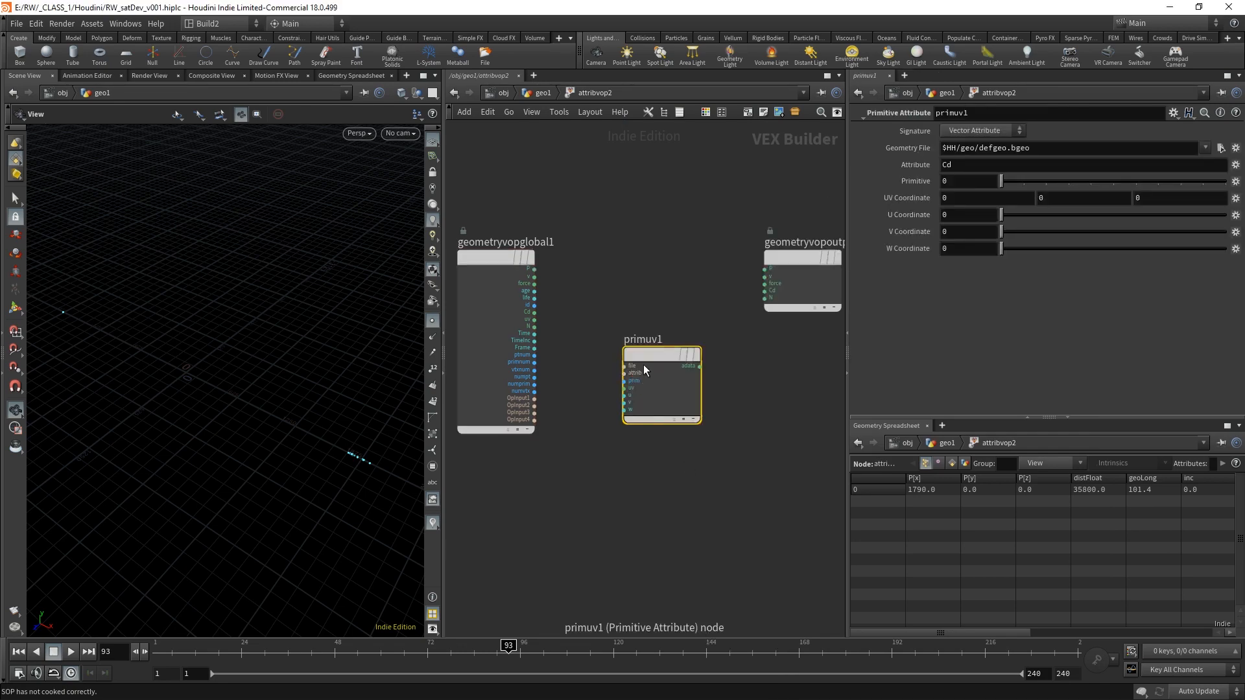
{"action": "left_click", "coordinate": [658, 368]}
{"action": "left_click_drag", "start_coordinate": [661, 392], "coordinate": [639, 387]}
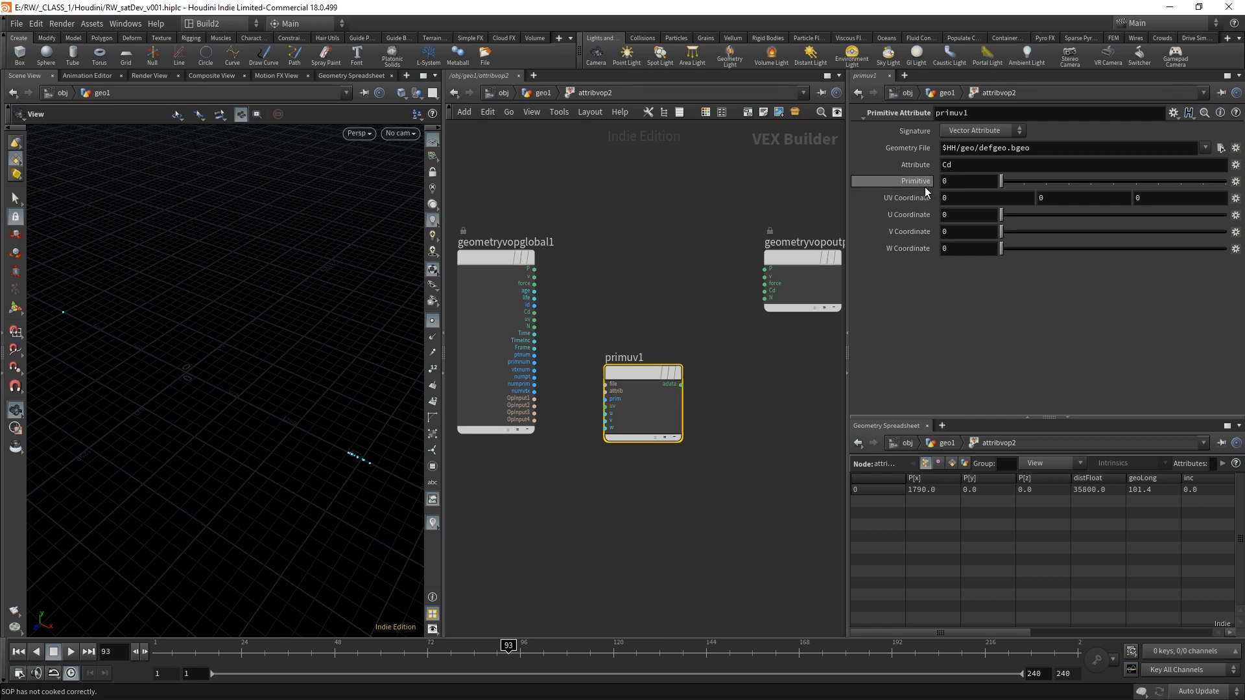
{"action": "left_click_drag", "start_coordinate": [635, 378], "coordinate": [646, 380]}
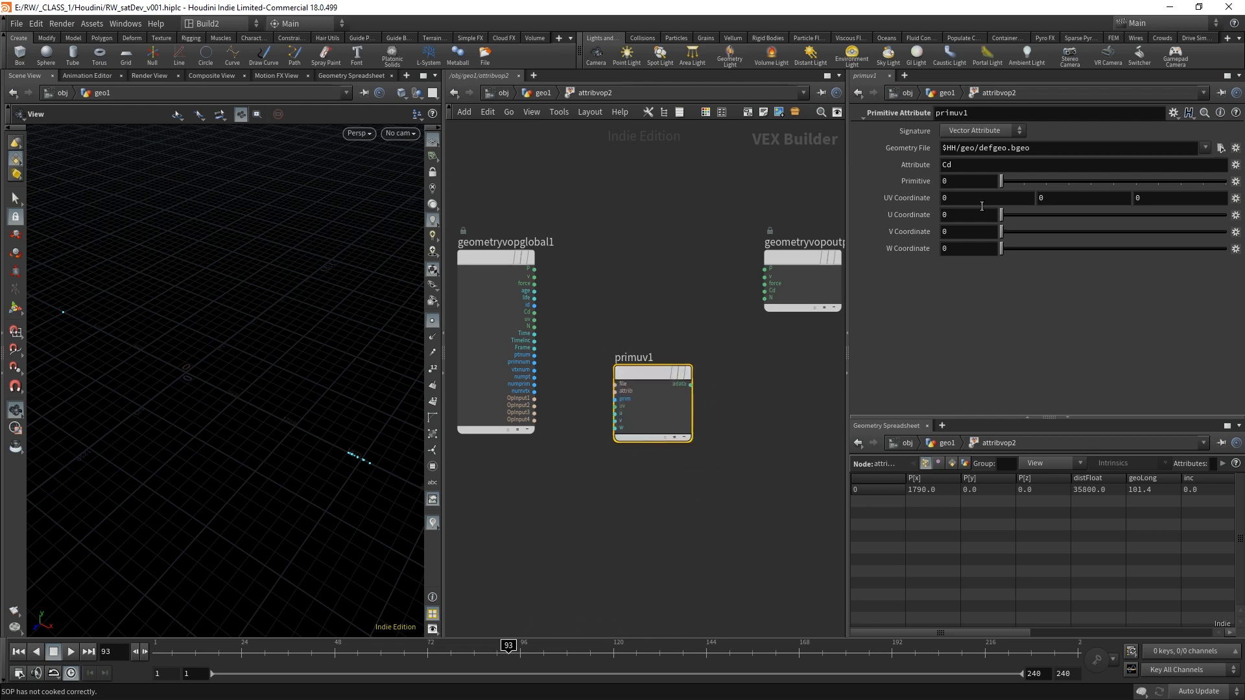
- Set primuv1's attribute to P and wire OpInput2 into its file input
{"action": "left_click", "coordinate": [989, 169]}
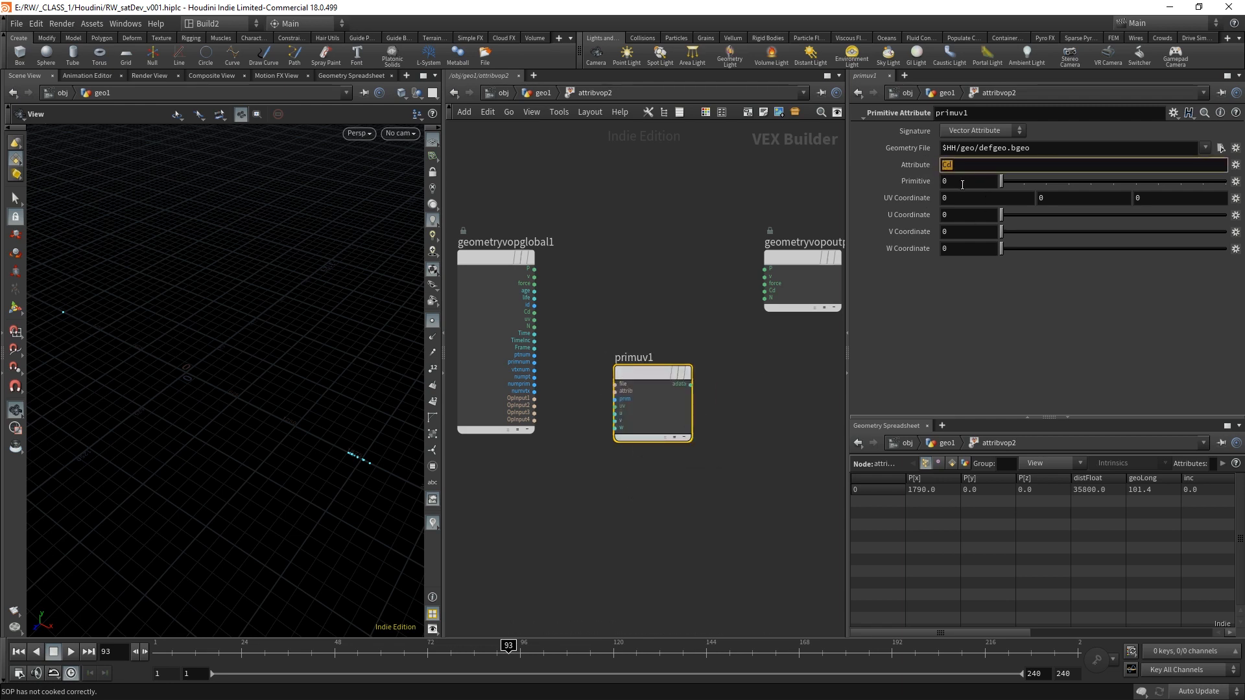
{"action": "type", "text": "P"}
{"action": "left_click_drag", "start_coordinate": [644, 378], "coordinate": [640, 425]}
{"action": "left_click", "coordinate": [535, 409]}
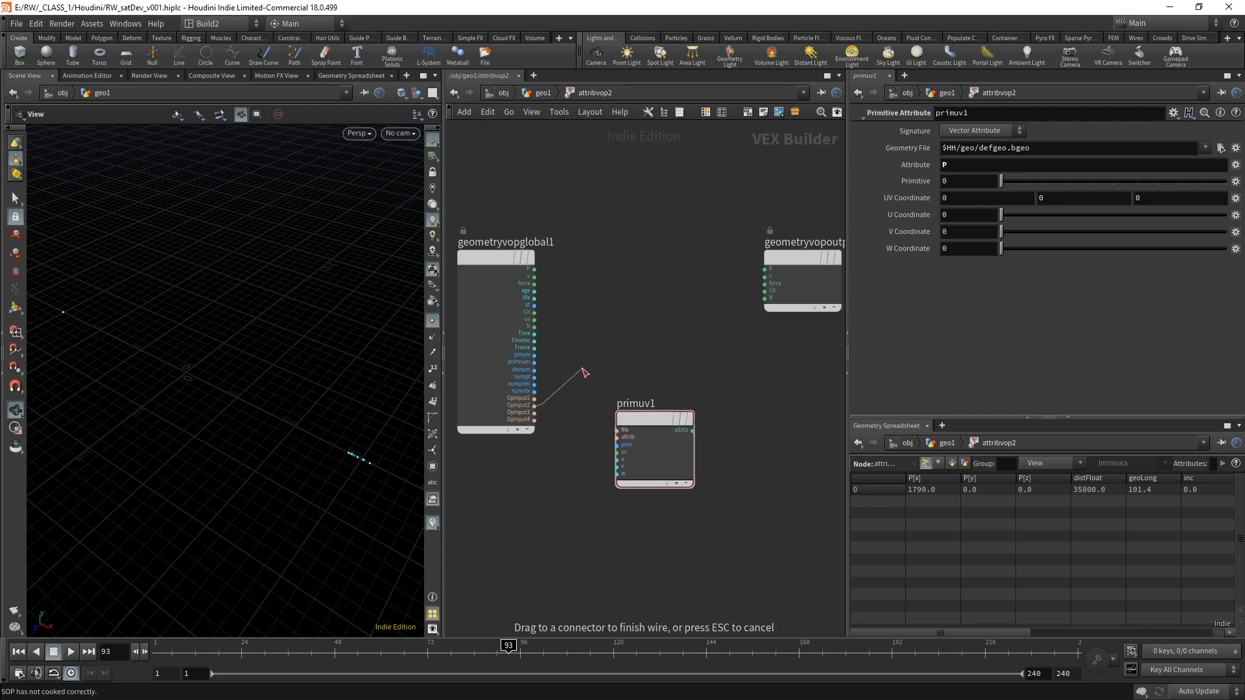
{"action": "left_click", "coordinate": [613, 429]}
{"action": "left_click_drag", "start_coordinate": [649, 454], "coordinate": [639, 433]}
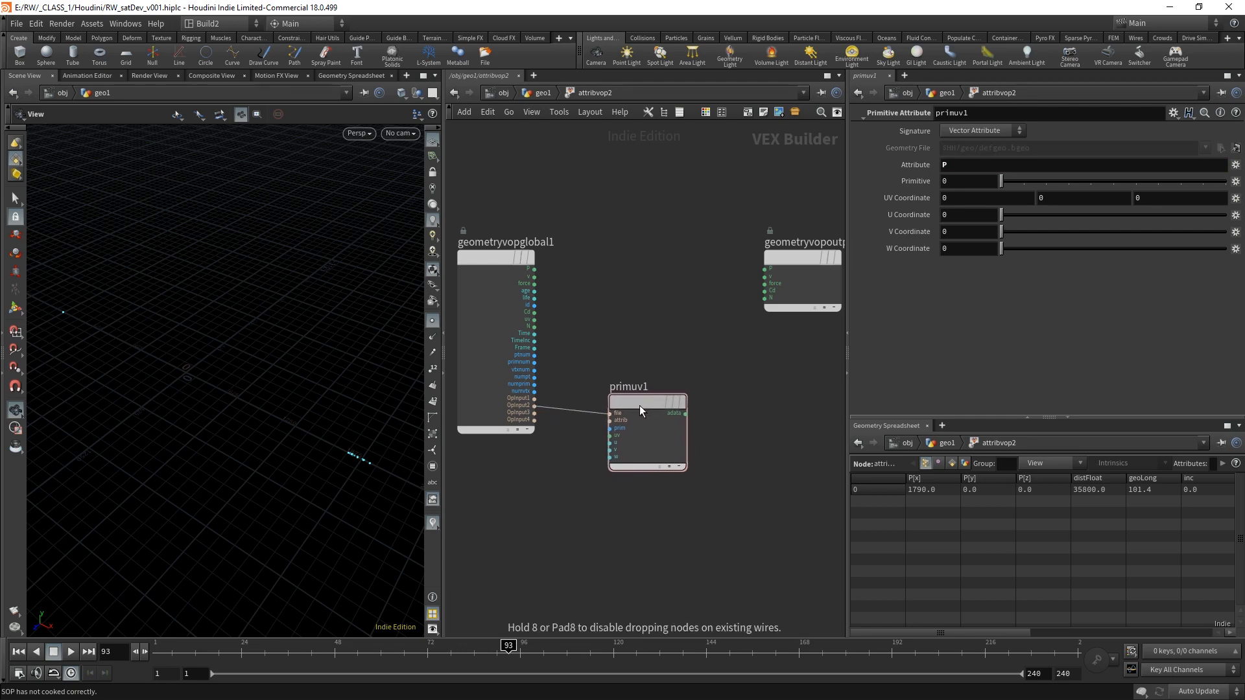
- Compare the displayed geometry of foreach_begin1 and foreach_end1 in geo1, and go back inside attribvop2
{"action": "left_click", "coordinate": [543, 92]}
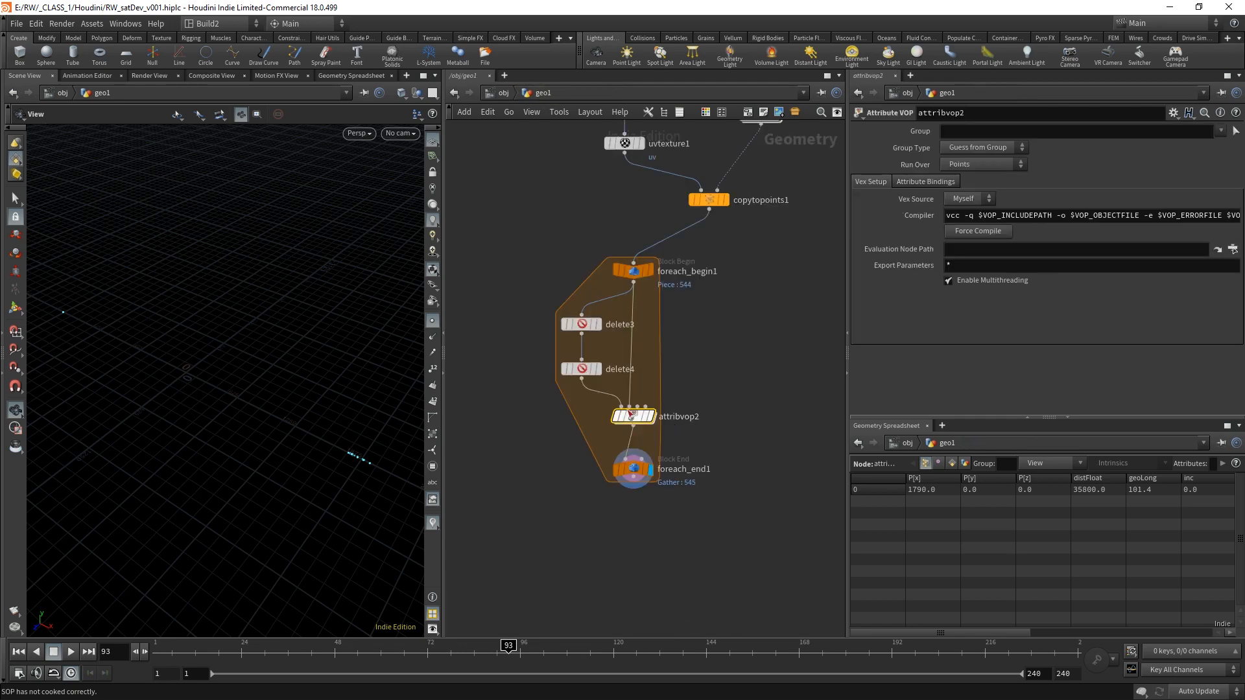
{"action": "left_click", "coordinate": [650, 271]}
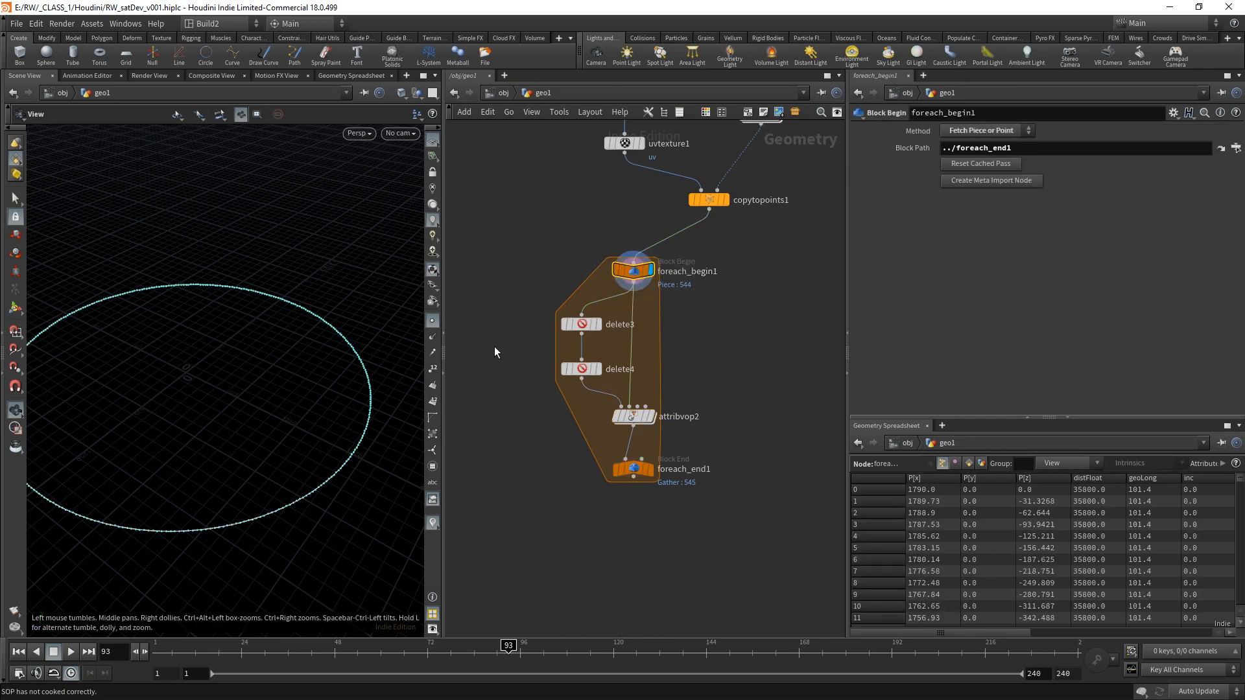
{"action": "left_click", "coordinate": [650, 469]}
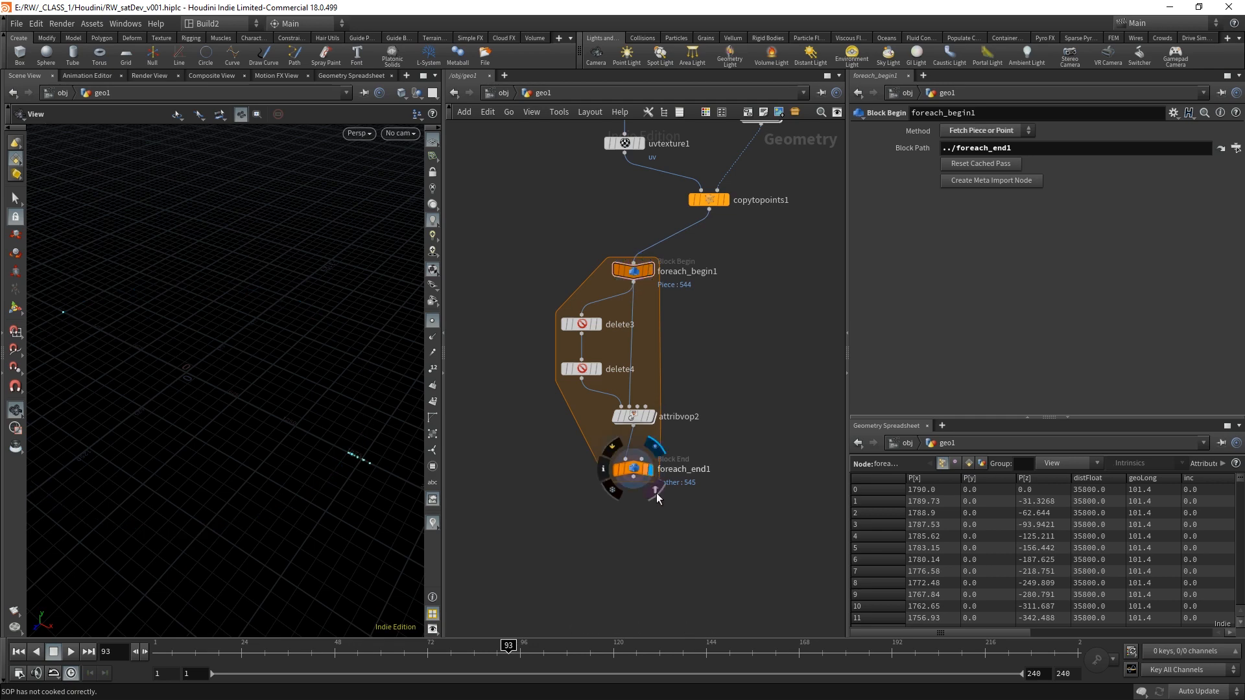
{"action": "left_click", "coordinate": [633, 414]}
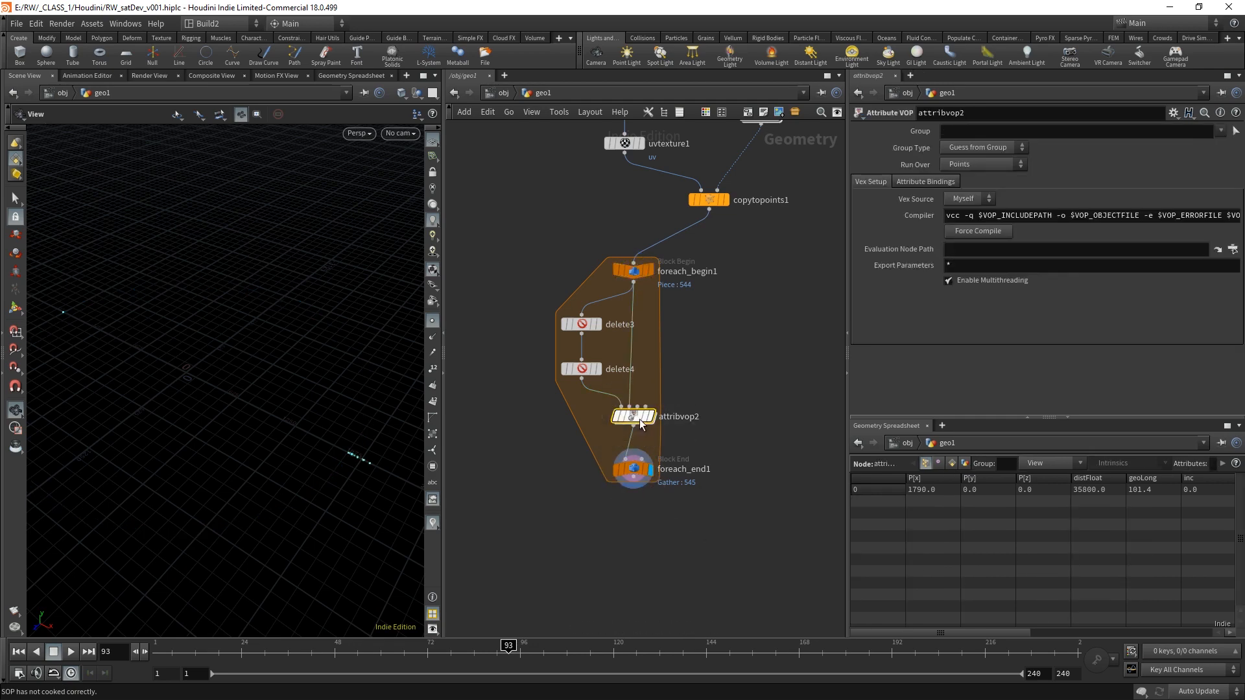
{"action": "double_click", "coordinate": [633, 415]}
- Wire primuv1's adata output into the P input of geometryvopoutput1
{"action": "left_click_drag", "start_coordinate": [642, 398], "coordinate": [637, 394]}
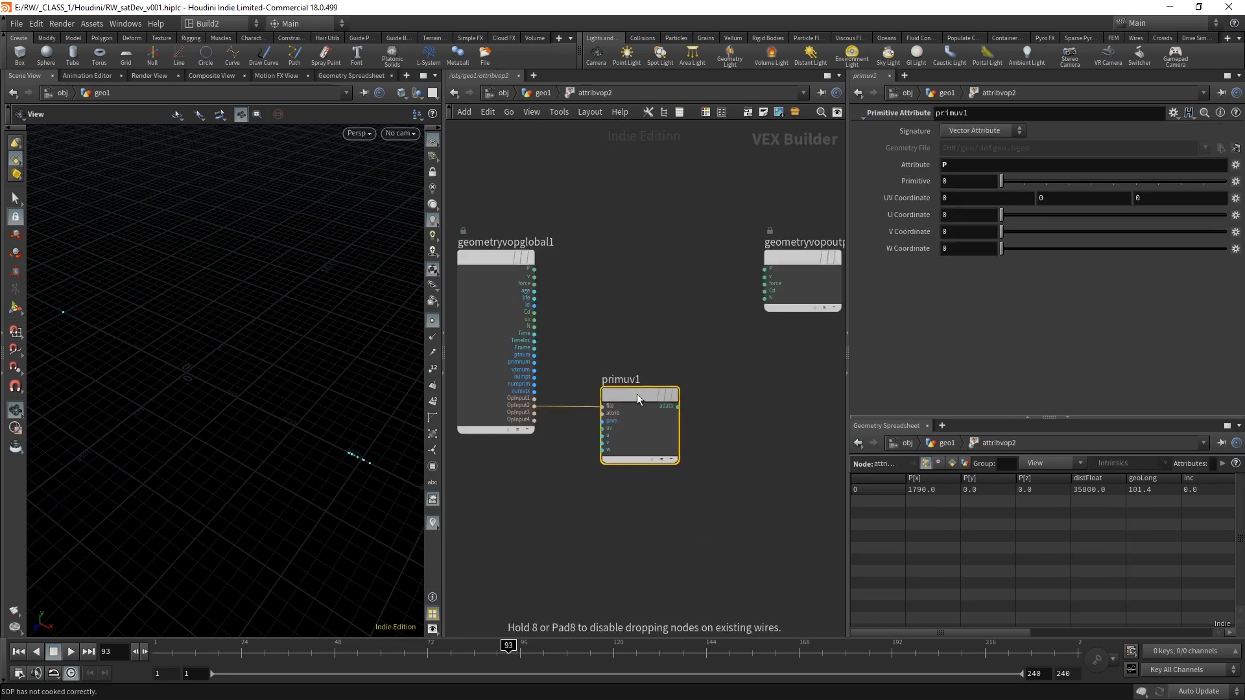
{"action": "left_click", "coordinate": [721, 364]}
{"action": "middle_click_drag", "start_coordinate": [733, 372], "coordinate": [714, 371]}
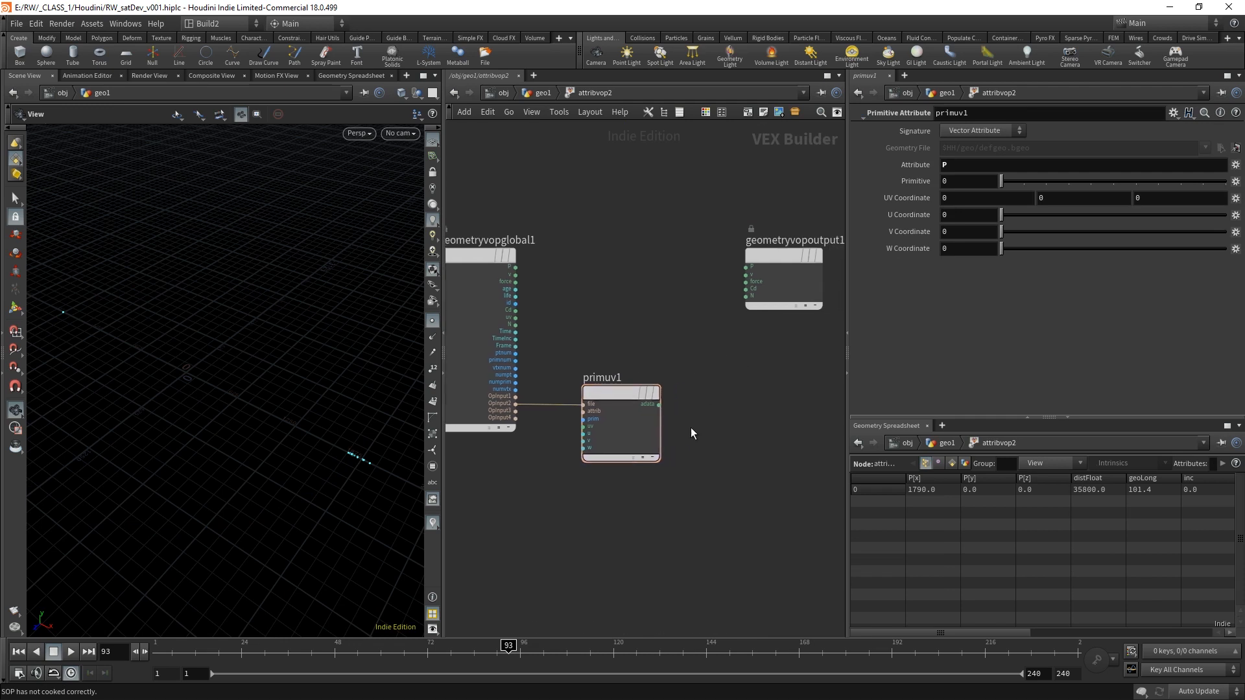
{"action": "left_click_drag", "start_coordinate": [660, 405], "coordinate": [734, 271]}
{"action": "left_click_drag", "start_coordinate": [716, 473], "coordinate": [584, 340]}
{"action": "middle_click_drag", "start_coordinate": [654, 509], "coordinate": [659, 503]}
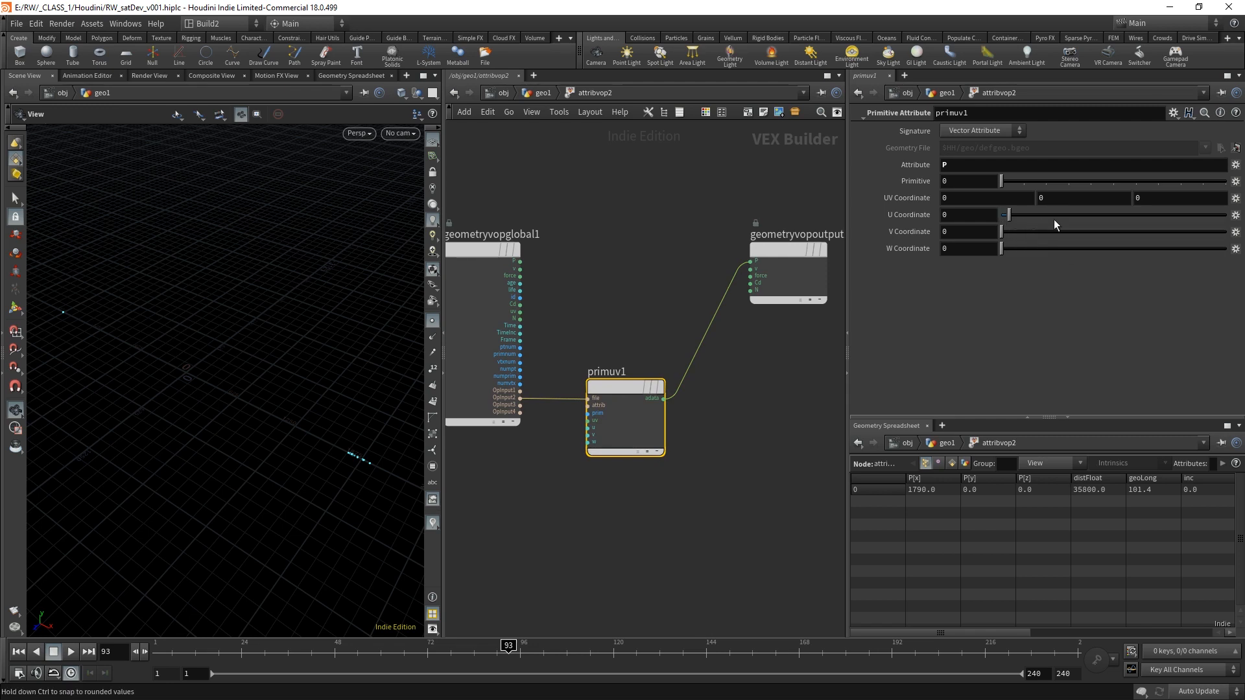
- Try out the U Coordinate value on primuv1 and return it to 0
{"action": "left_click_drag", "start_coordinate": [1053, 220], "coordinate": [881, 215]}
{"action": "left_click", "coordinate": [731, 511]}
{"action": "middle_click_drag", "start_coordinate": [715, 519], "coordinate": [735, 511]}
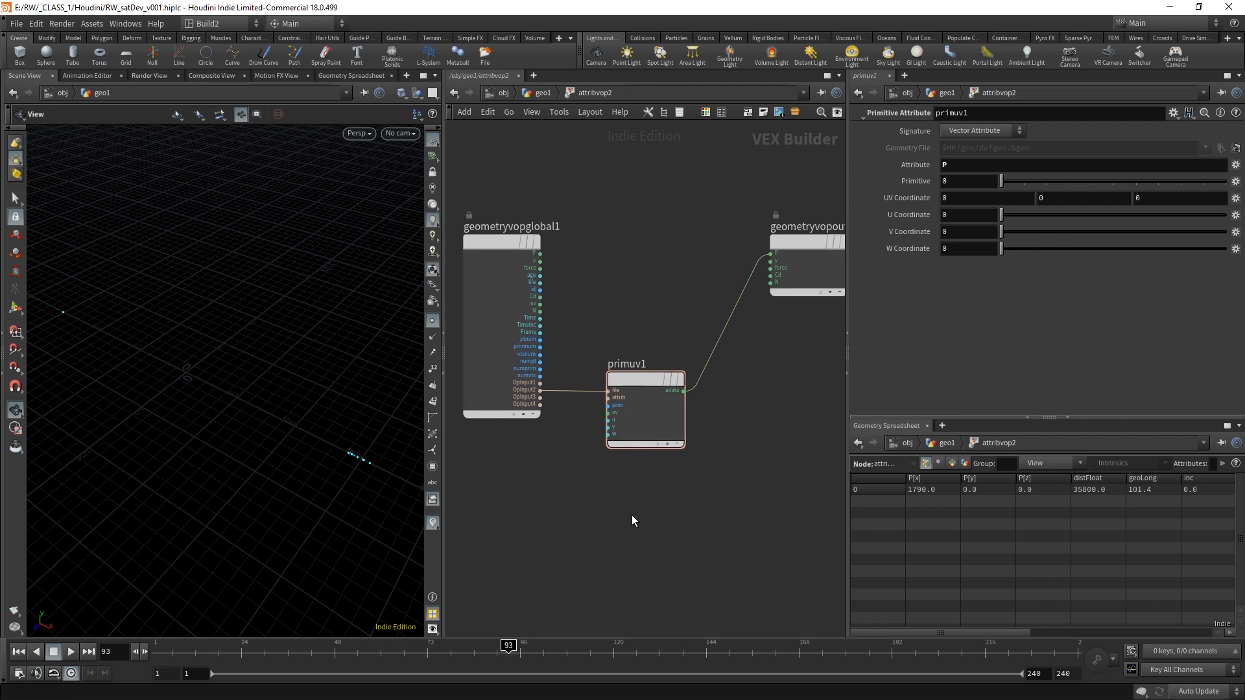
{"action": "middle_click_drag", "start_coordinate": [634, 506], "coordinate": [646, 499]}
{"action": "left_click", "coordinate": [639, 377]}
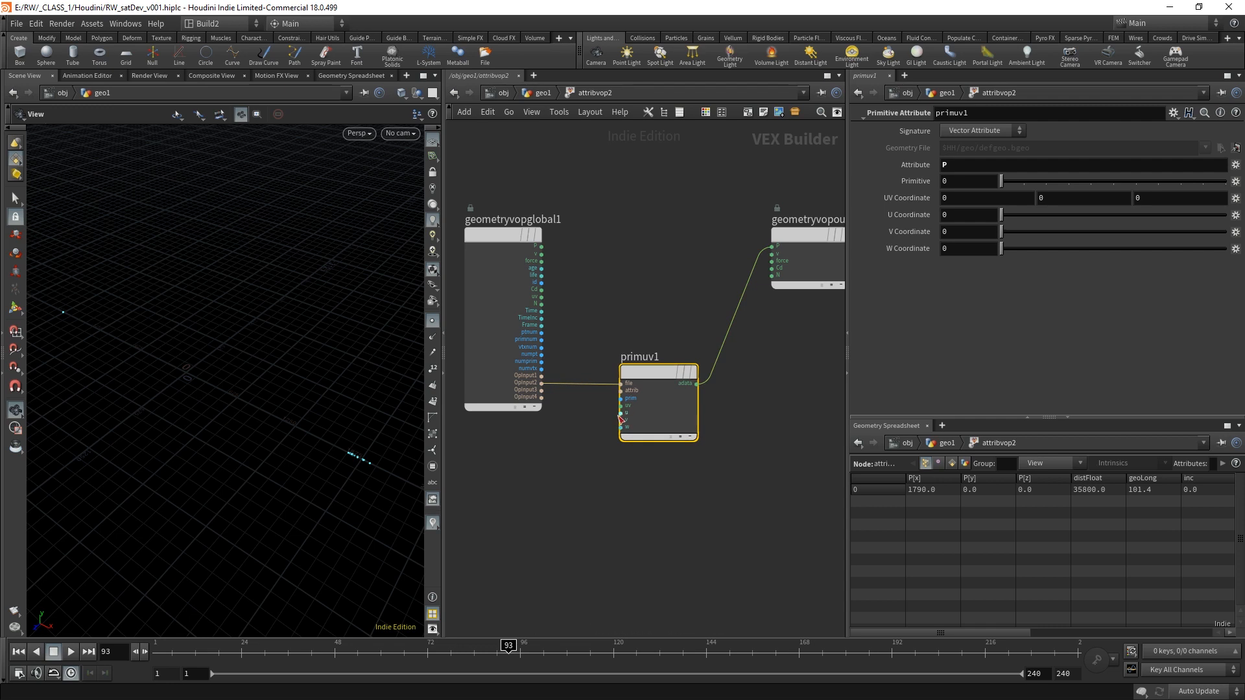
{"action": "left_click", "coordinate": [562, 492]}
{"action": "middle_click_drag", "start_coordinate": [539, 500], "coordinate": [576, 485]}
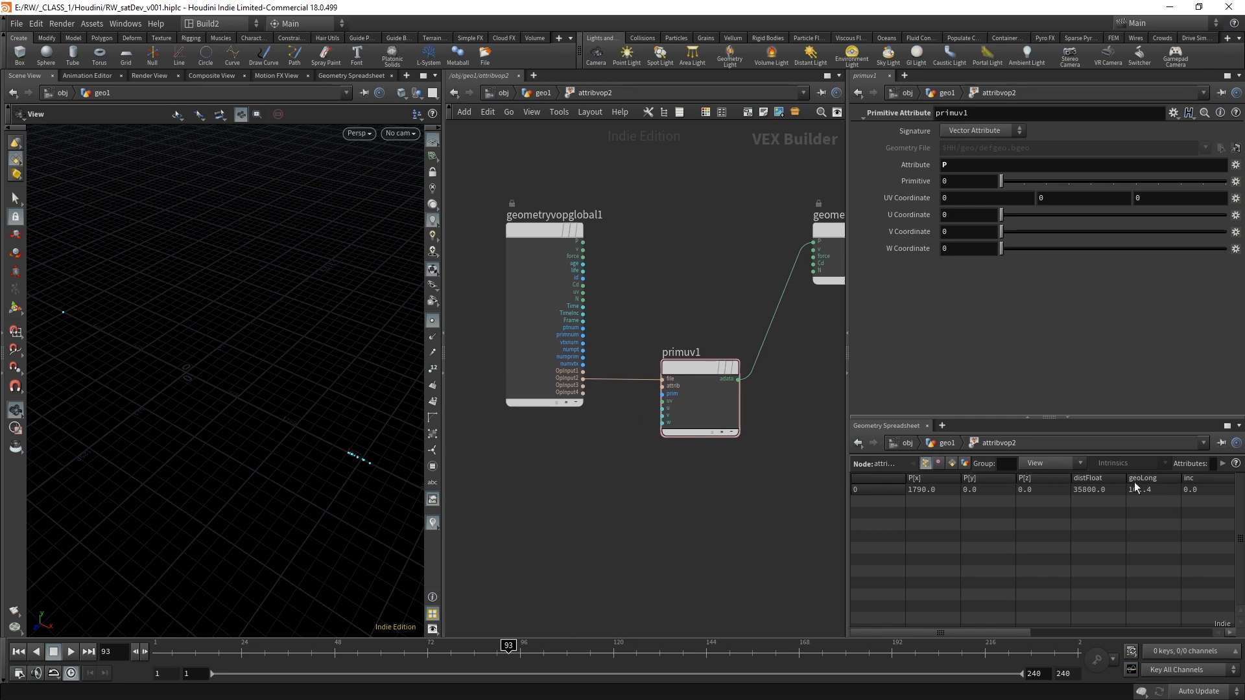
- Add a Bind node below the global parameters node and name its parameter geoLong
{"action": "key", "text": "Tab"}
{"action": "type", "text": "bind"}
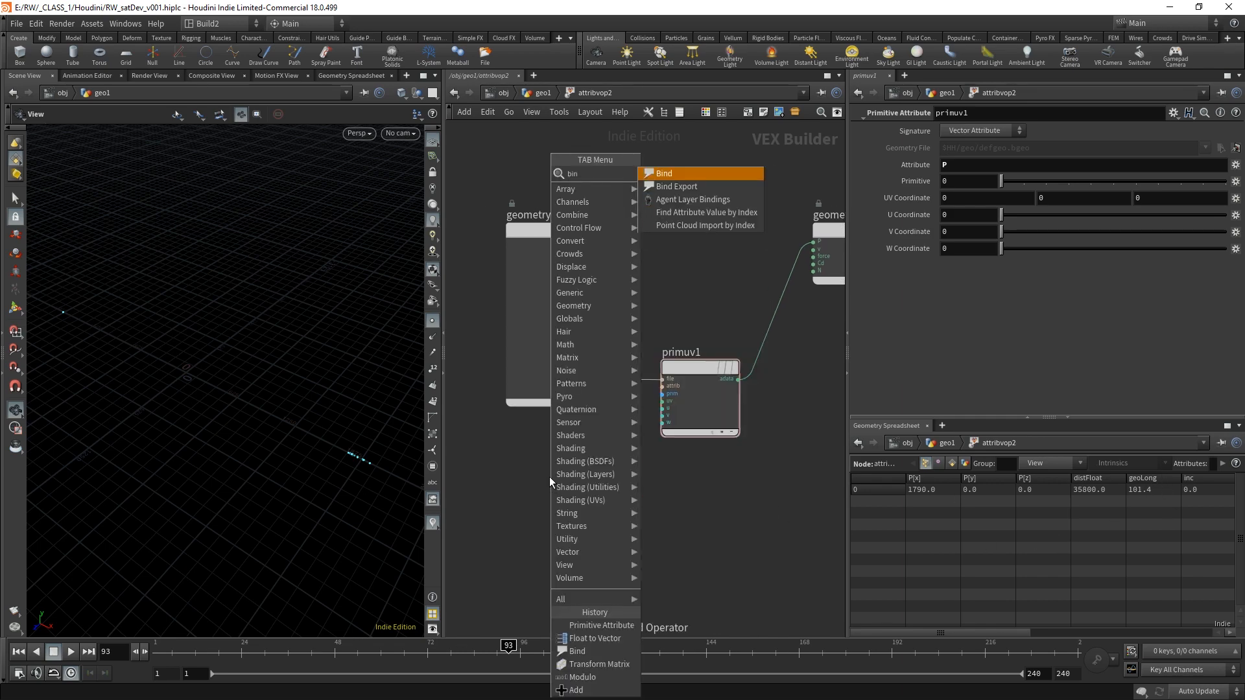
{"action": "left_click", "coordinate": [680, 173]}
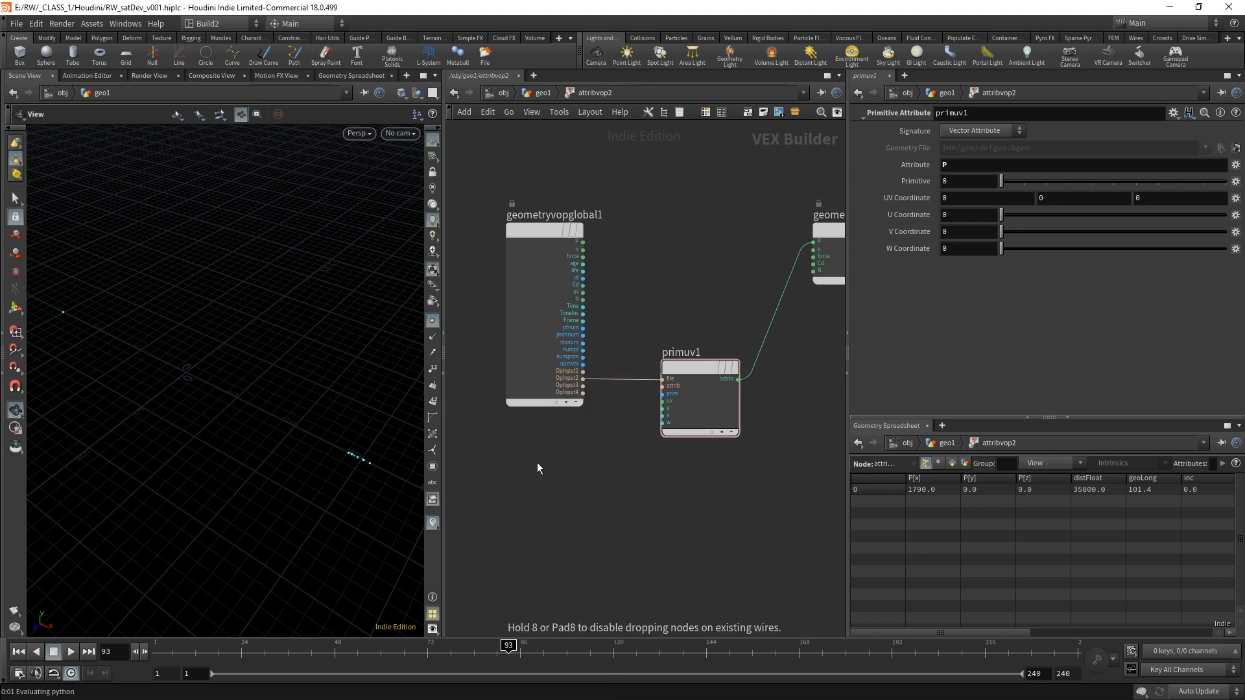
{"action": "left_click", "coordinate": [538, 471]}
{"action": "double_click", "coordinate": [999, 128]}
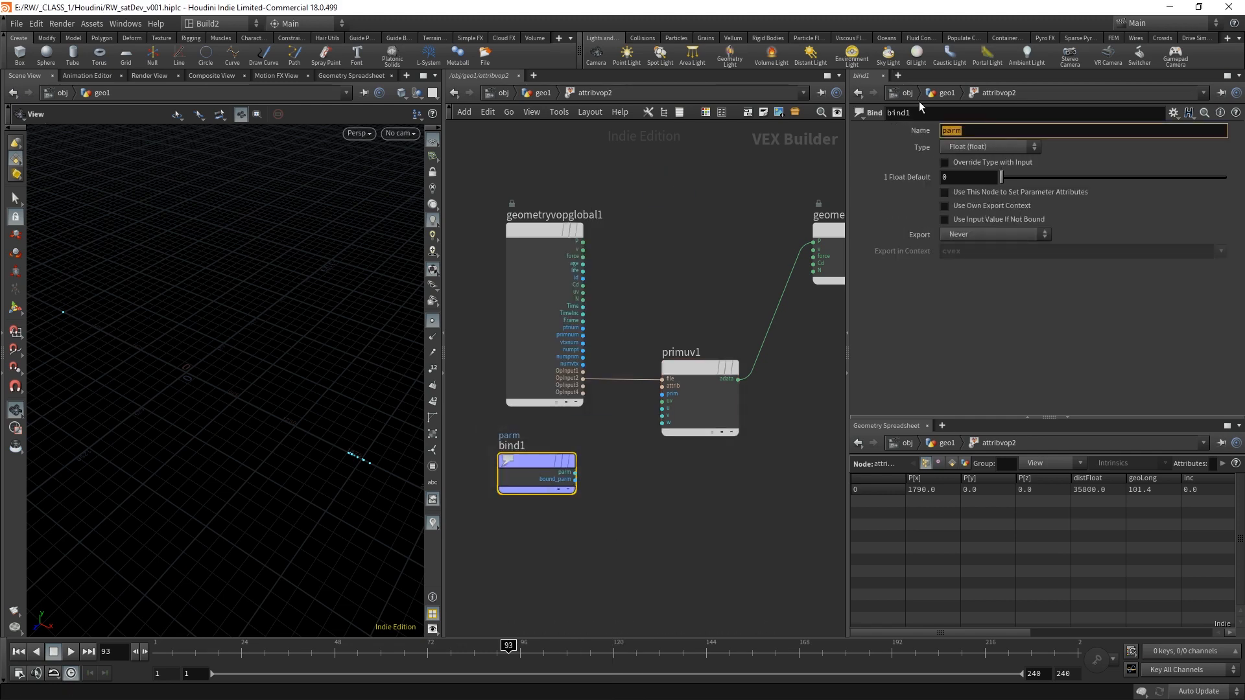
{"action": "type", "text": "geoLong"}
{"action": "key", "text": "Return"}
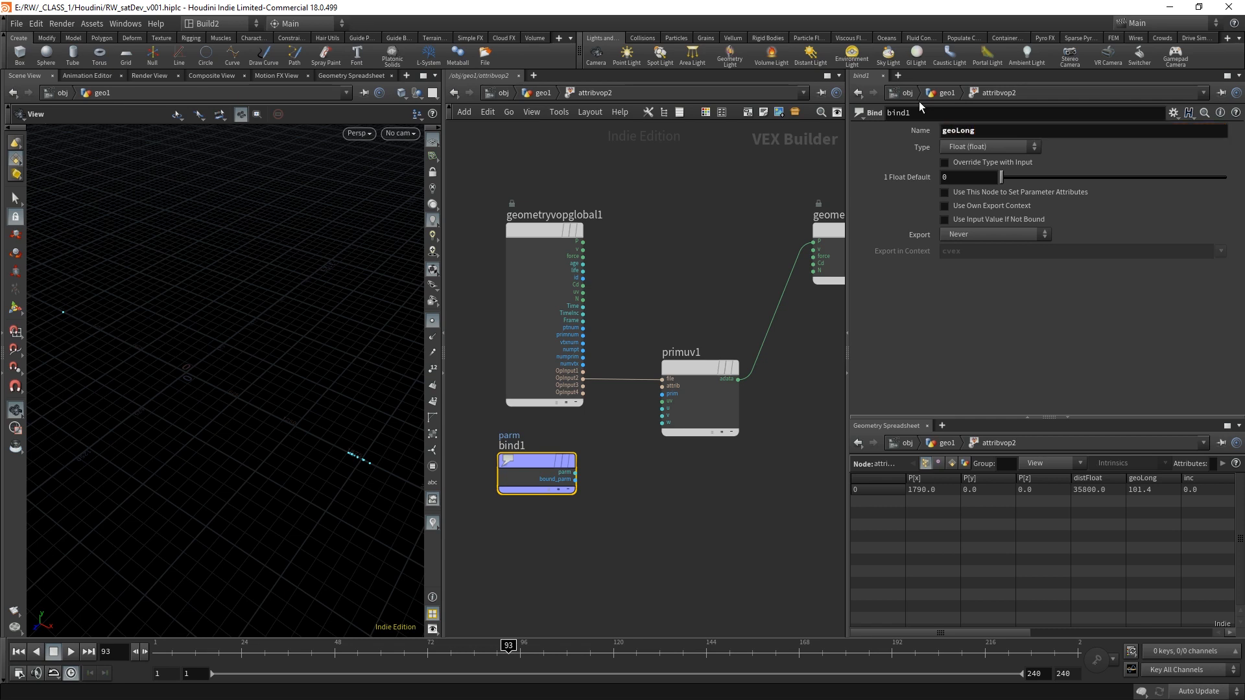
- Wire the geoLong output of bind1 into primuv1's u input and return to the geo1 network
{"action": "left_click", "coordinate": [595, 496]}
{"action": "left_click_drag", "start_coordinate": [576, 473], "coordinate": [649, 411]}
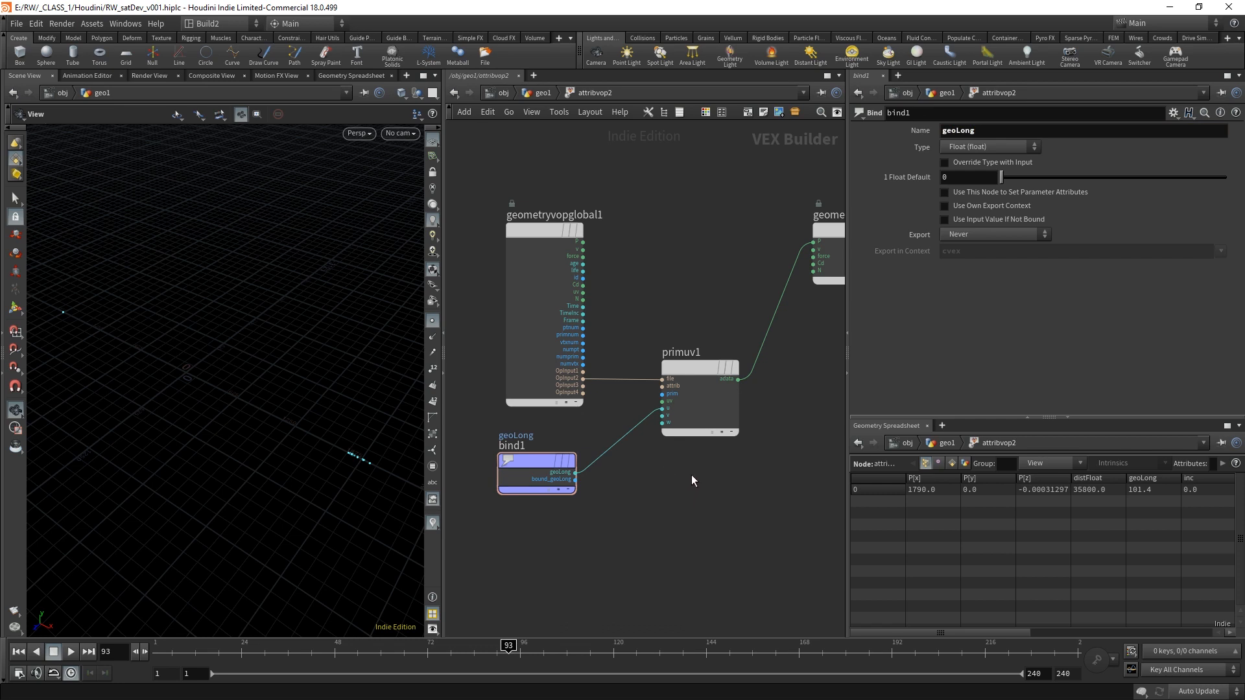
{"action": "left_click", "coordinate": [529, 460]}
{"action": "left_click", "coordinate": [544, 93]}
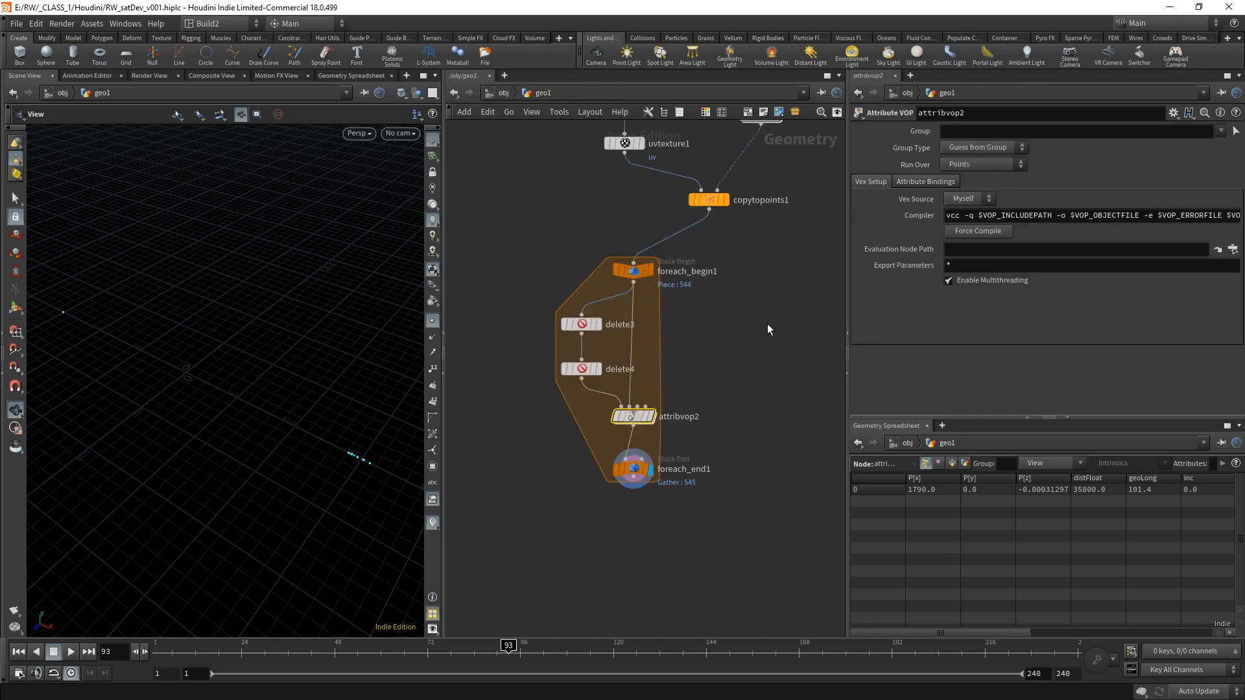
- Display attribvop1 and sort its points by geoLong in both directions to examine the range of longitude values
{"action": "left_click", "coordinate": [643, 298]}
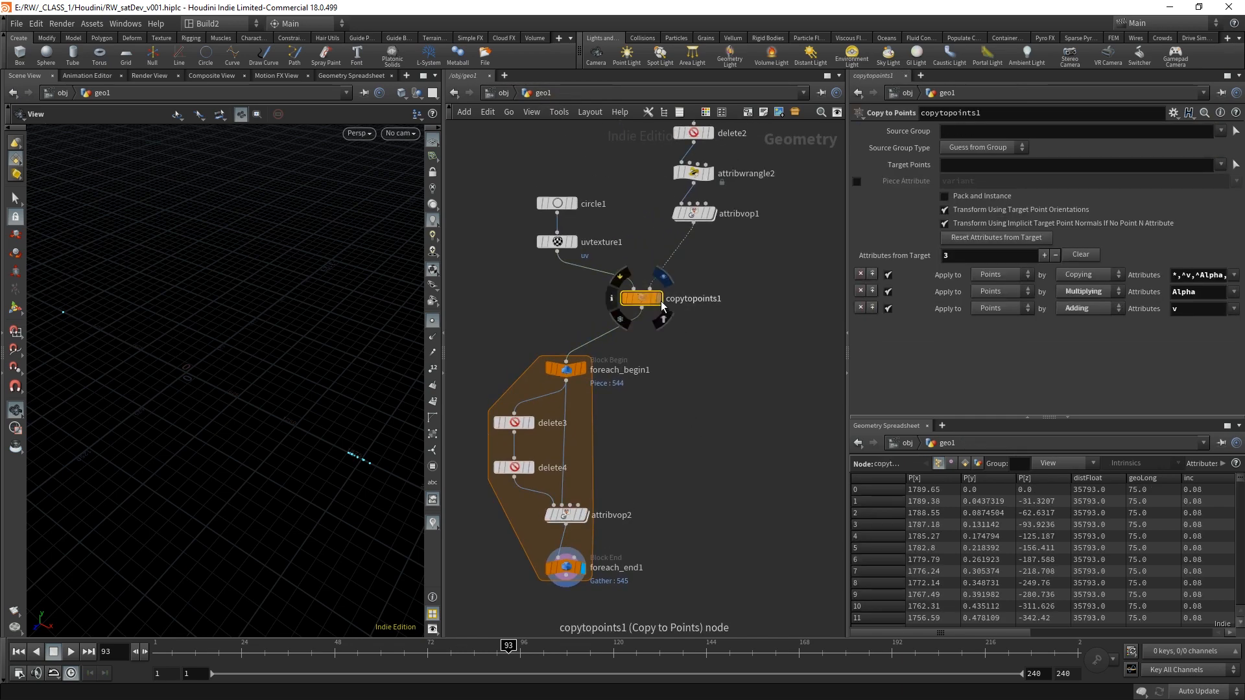
{"action": "left_click_drag", "start_coordinate": [755, 243], "coordinate": [680, 202]}
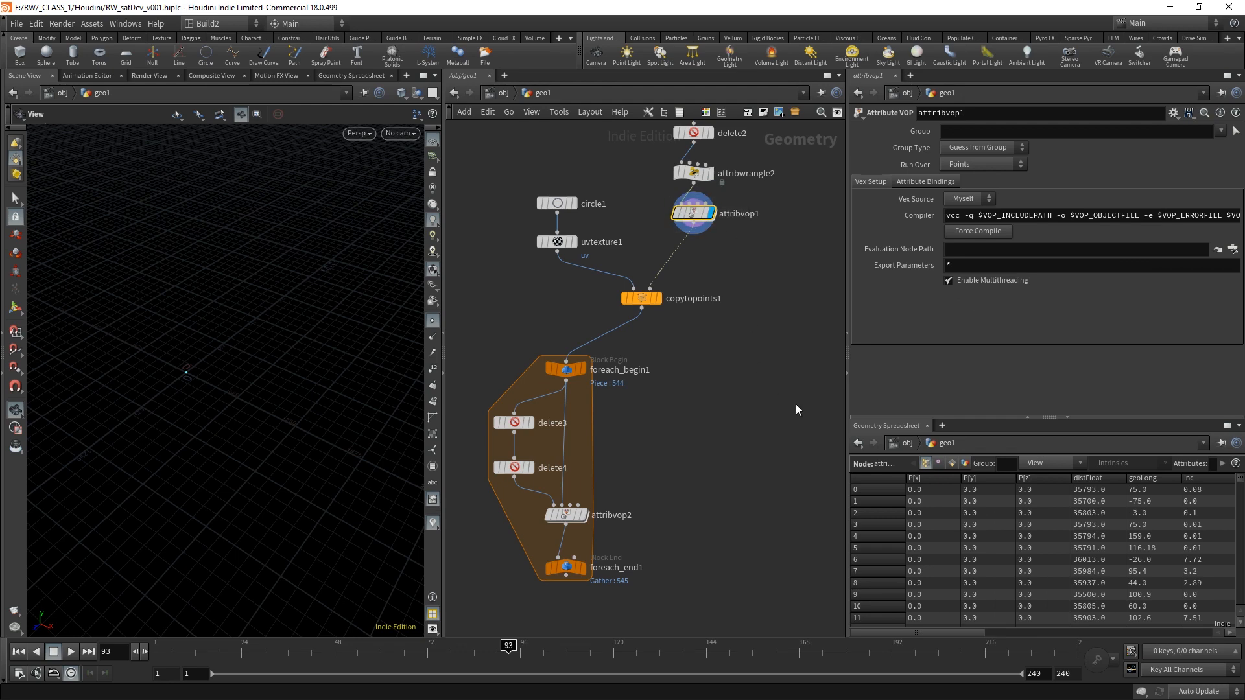
{"action": "left_click", "coordinate": [1163, 480]}
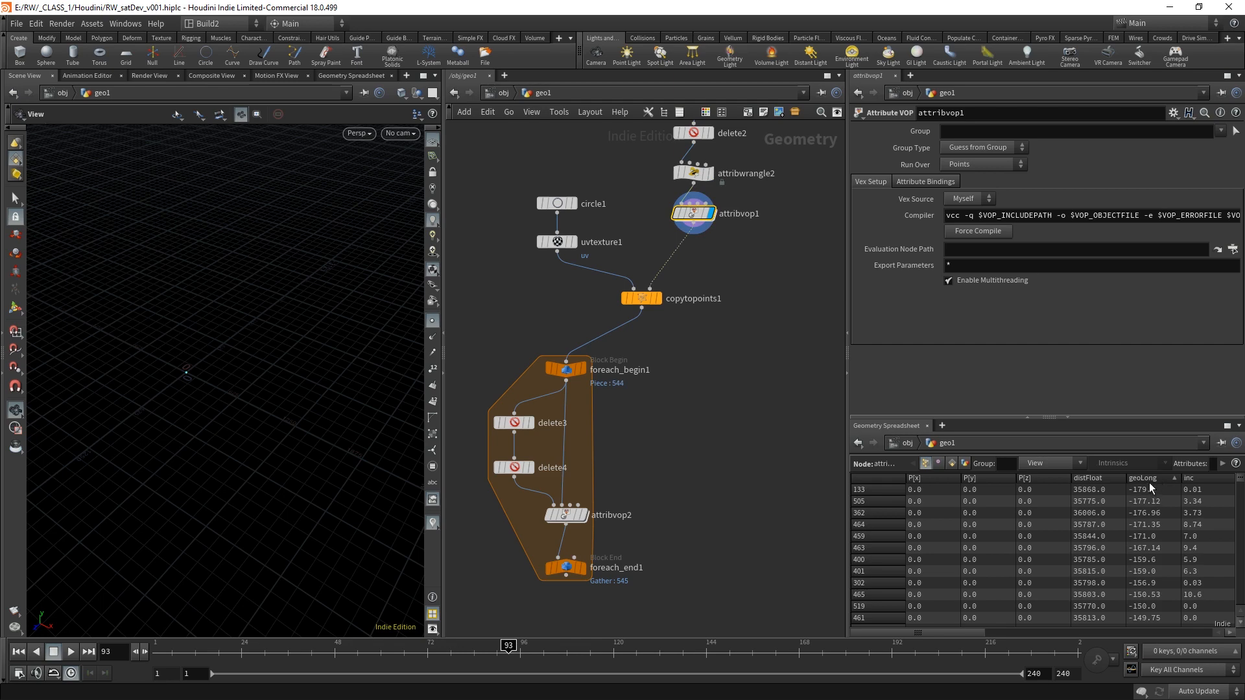
{"action": "left_click", "coordinate": [1152, 480]}
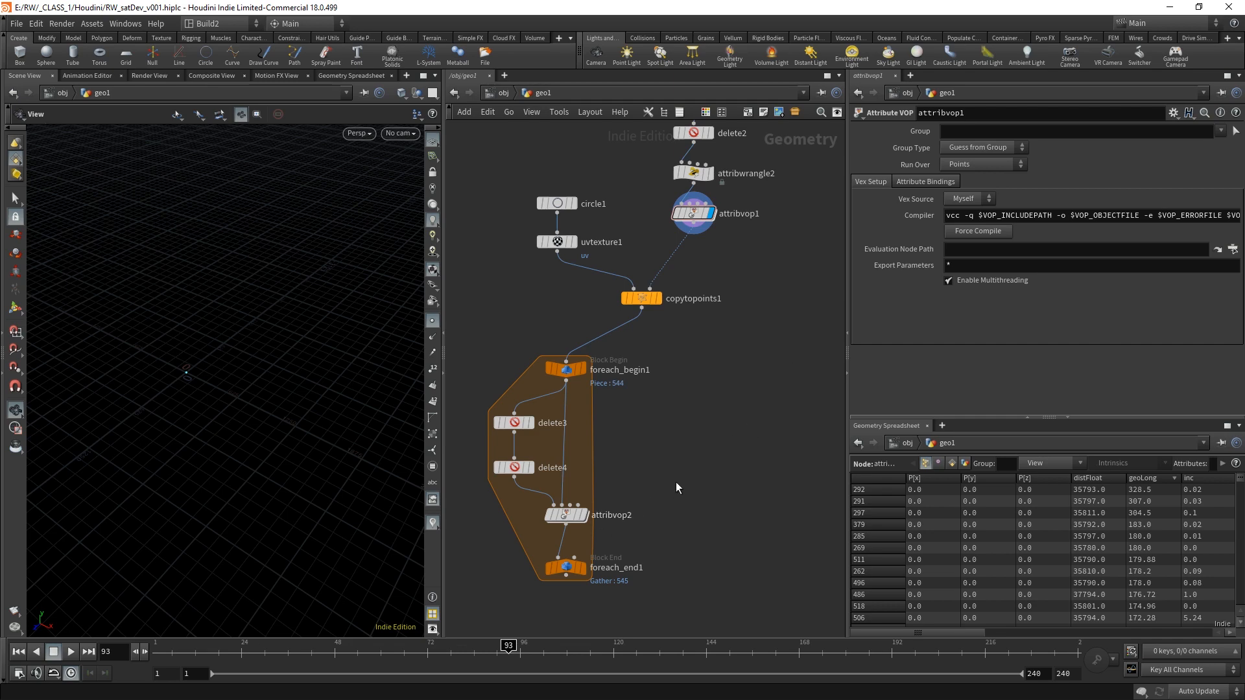
{"action": "middle_click_drag", "start_coordinate": [659, 497], "coordinate": [674, 443]}
{"action": "scroll", "coordinate": [663, 449], "scroll_direction": "up", "scroll_amount": 1}
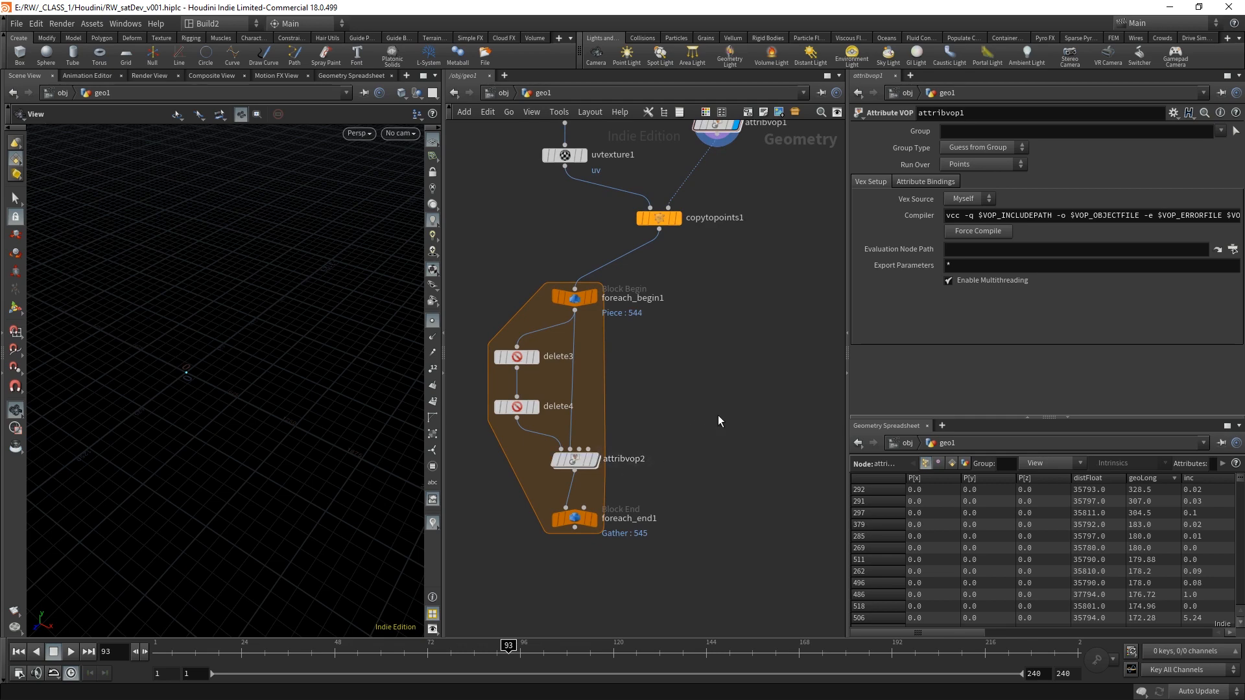
{"action": "middle_click_drag", "start_coordinate": [713, 394], "coordinate": [667, 421]}
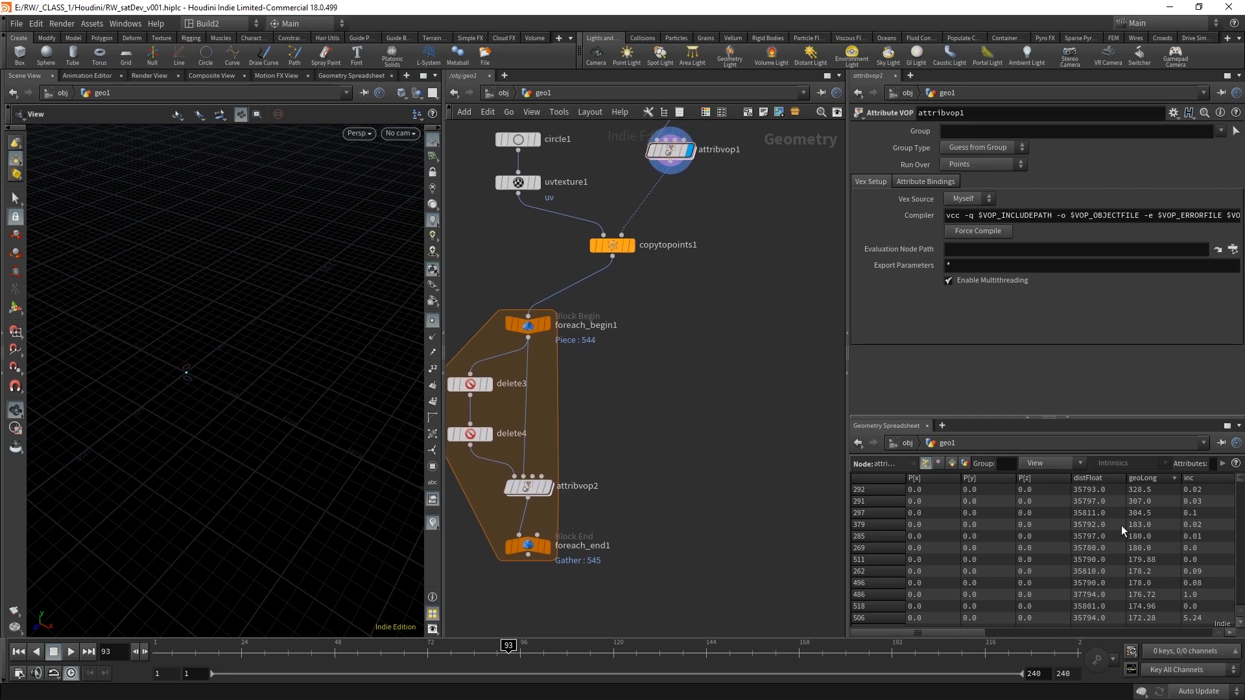
{"action": "left_click", "coordinate": [1157, 480]}
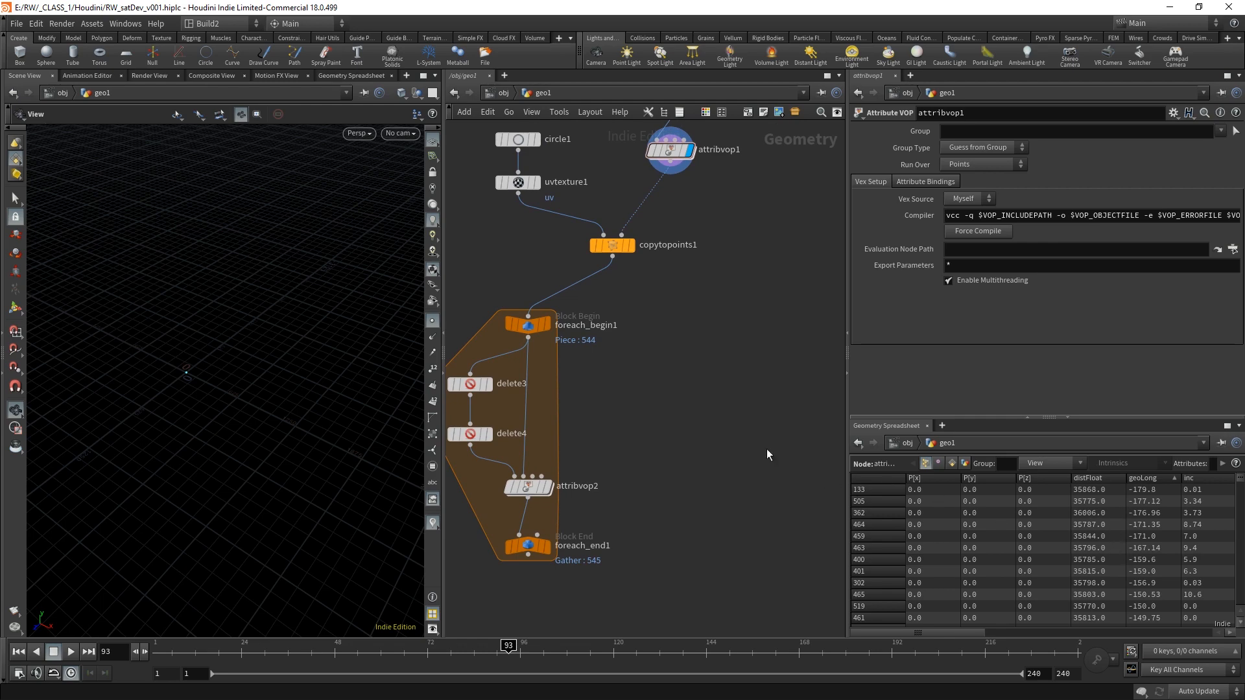
- Extend attribwrangle1's VEX code with an if block for the condition f@geoLong < 0
{"action": "middle_click_drag", "start_coordinate": [719, 377], "coordinate": [718, 444]}
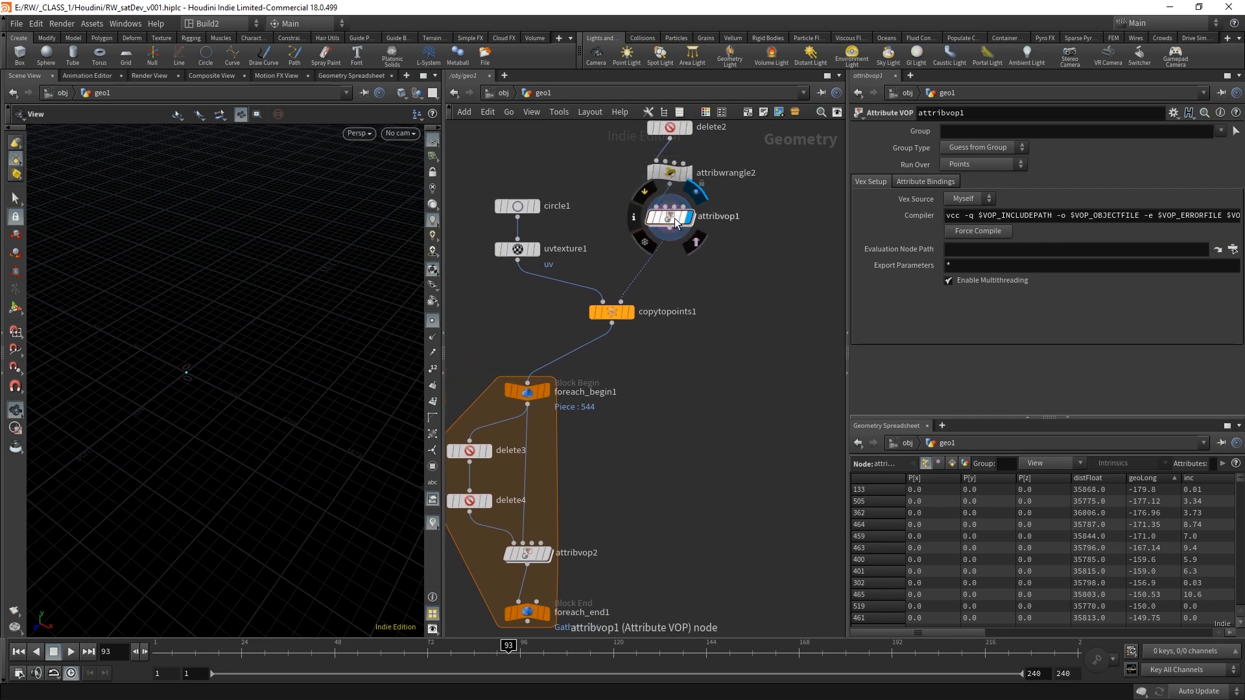
{"action": "left_click_drag", "start_coordinate": [673, 216], "coordinate": [672, 211]}
{"action": "middle_click_drag", "start_coordinate": [723, 292], "coordinate": [725, 420]}
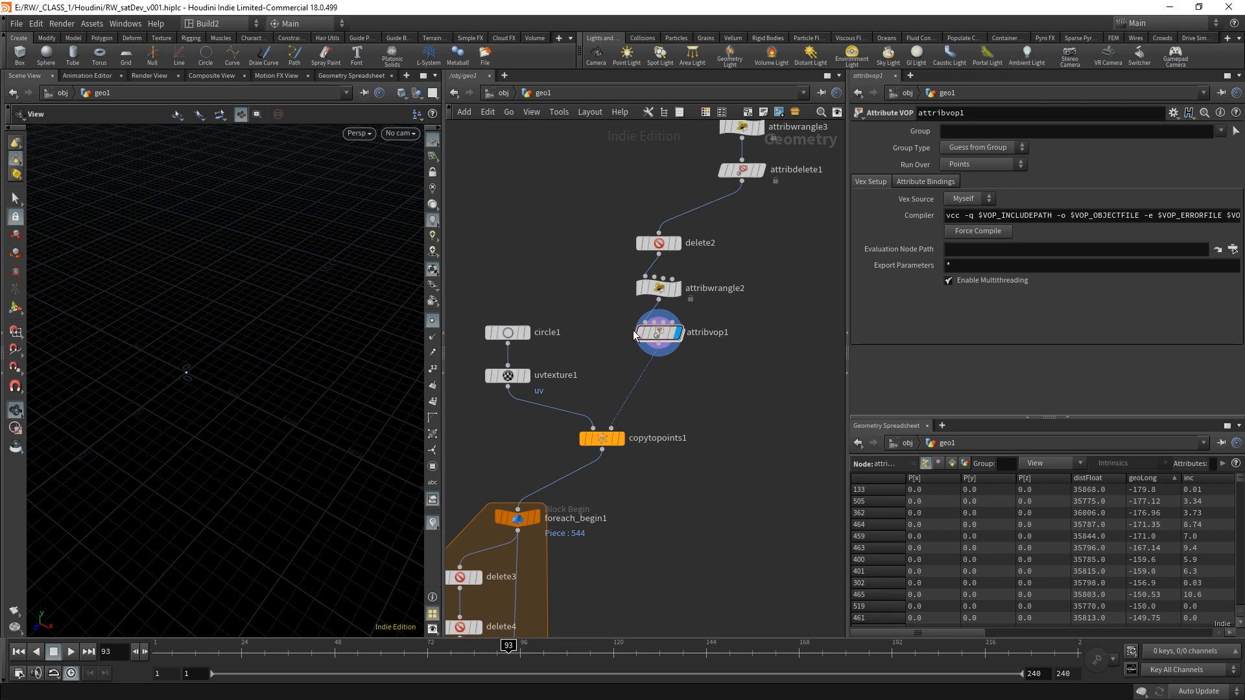
{"action": "middle_click_drag", "start_coordinate": [745, 423], "coordinate": [689, 575]}
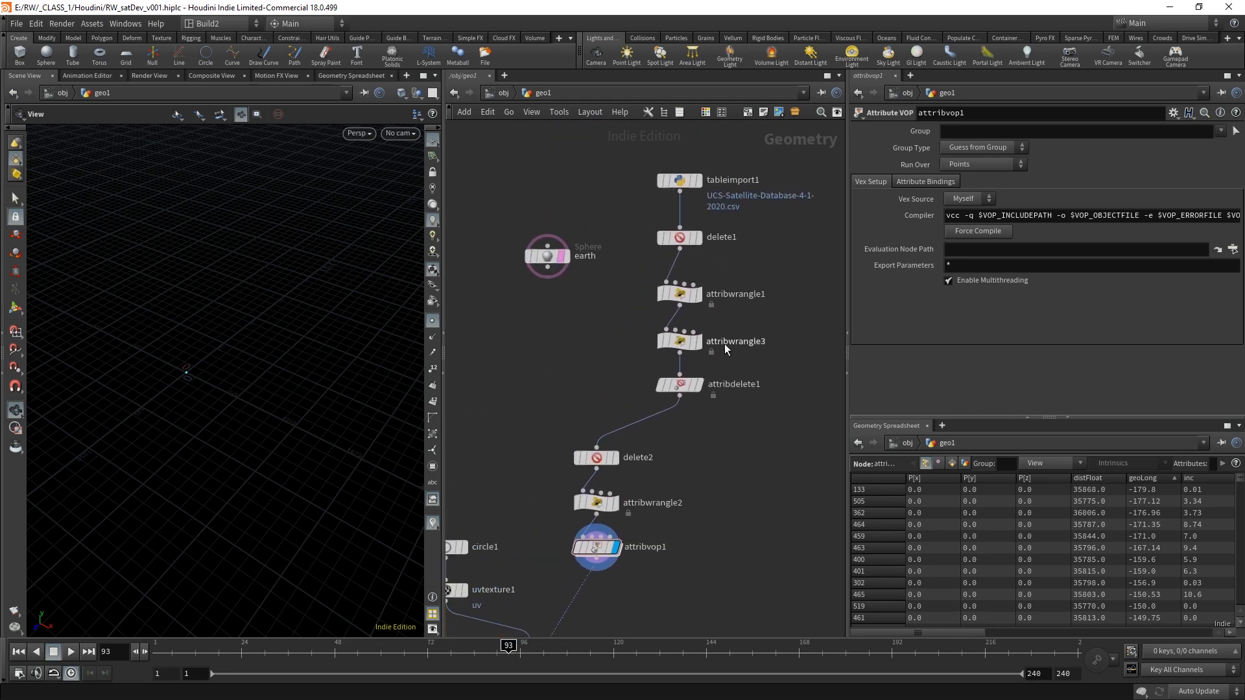
{"action": "left_click_drag", "start_coordinate": [742, 315], "coordinate": [667, 289]}
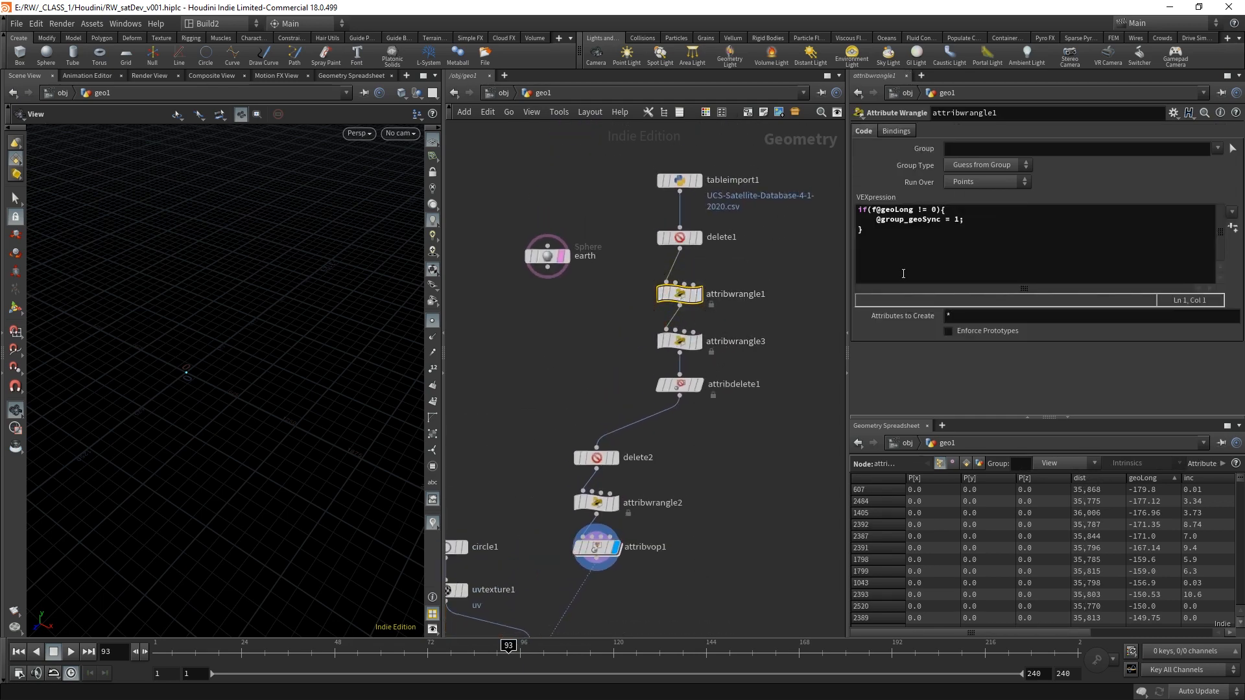
{"action": "left_click", "coordinate": [948, 262]}
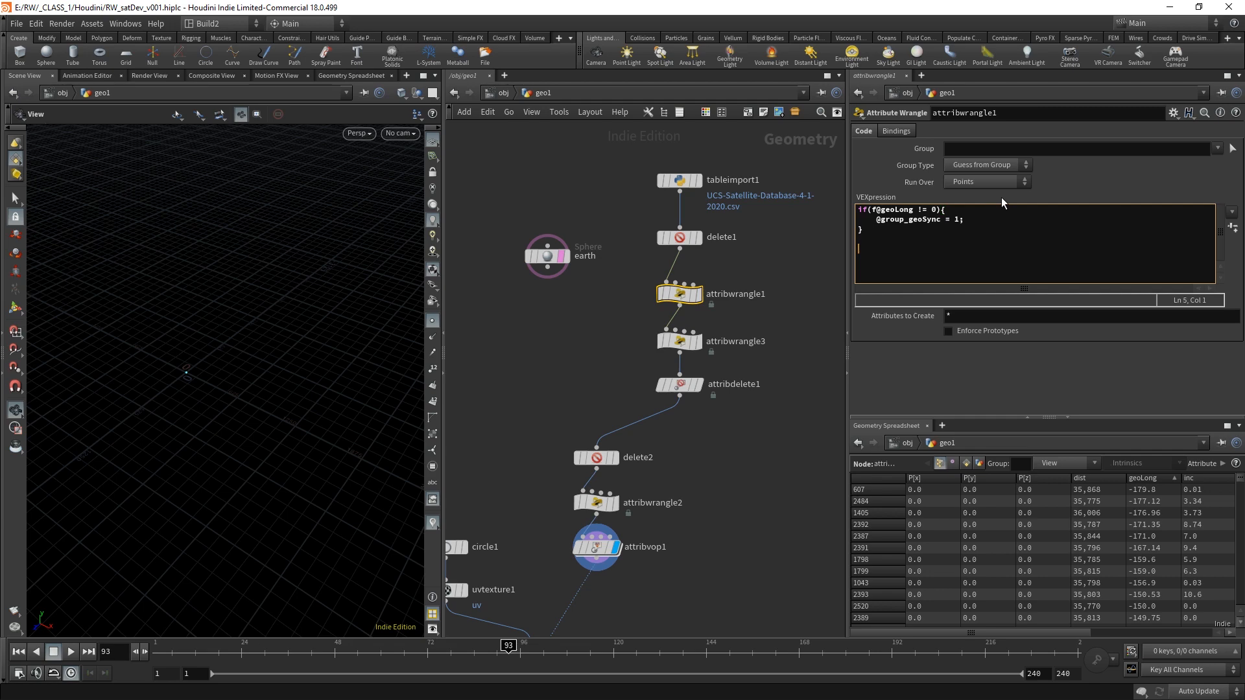
{"action": "type", "text": "if(f@geoLo"}
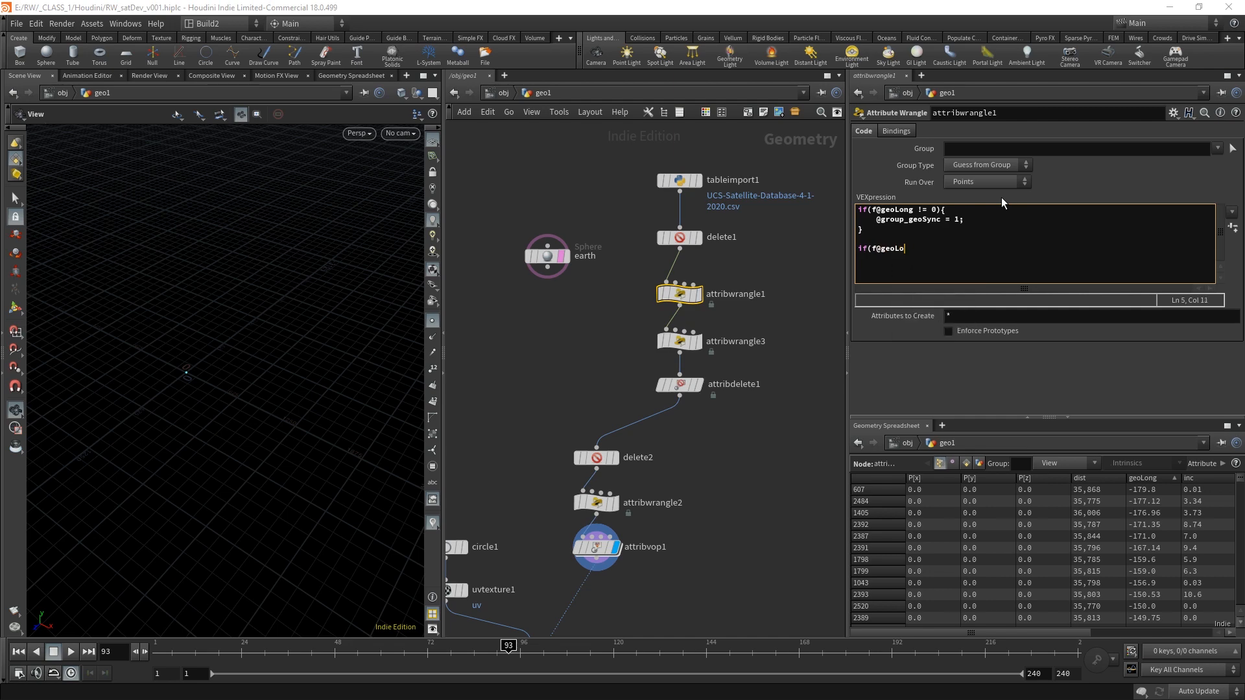
{"action": "type", "text": "ng < 0){"}
{"action": "key", "text": "Return"}
{"action": "key", "text": "Return"}
{"action": "type", "text": "}  if(f@"}
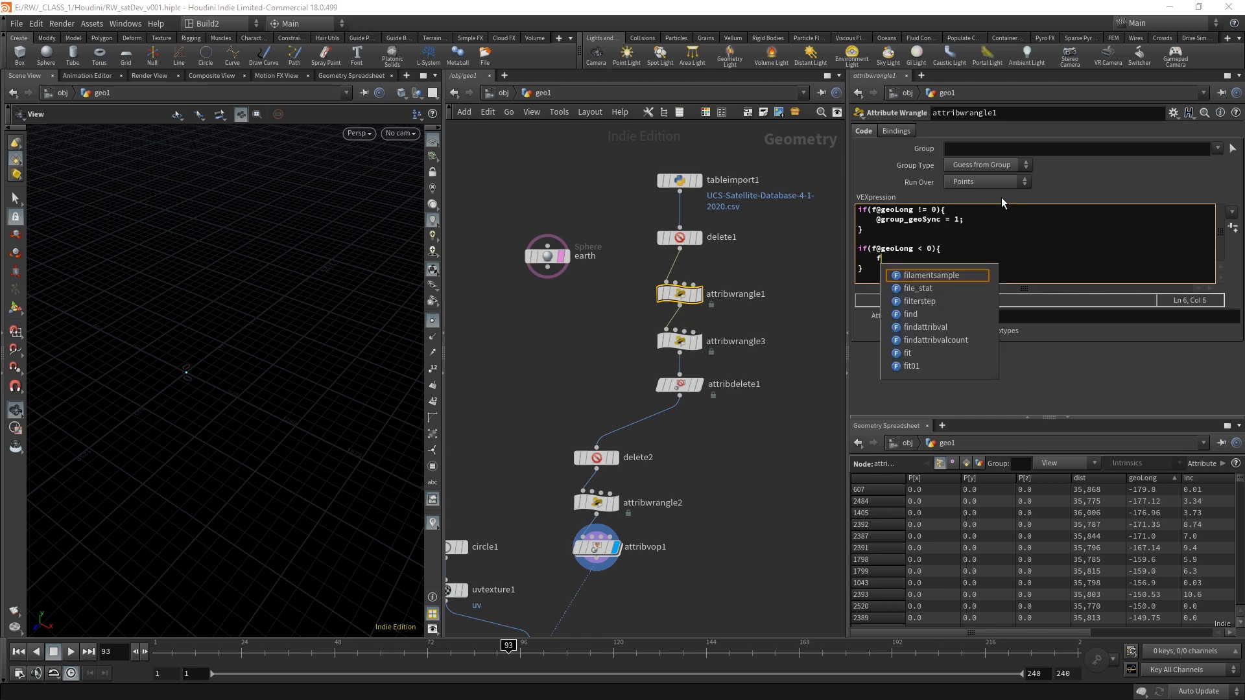
- Inside the new if block, assign f@geoLong = 360 + f@geoLong; and apply the code
{"action": "type", "text": "geoL"}
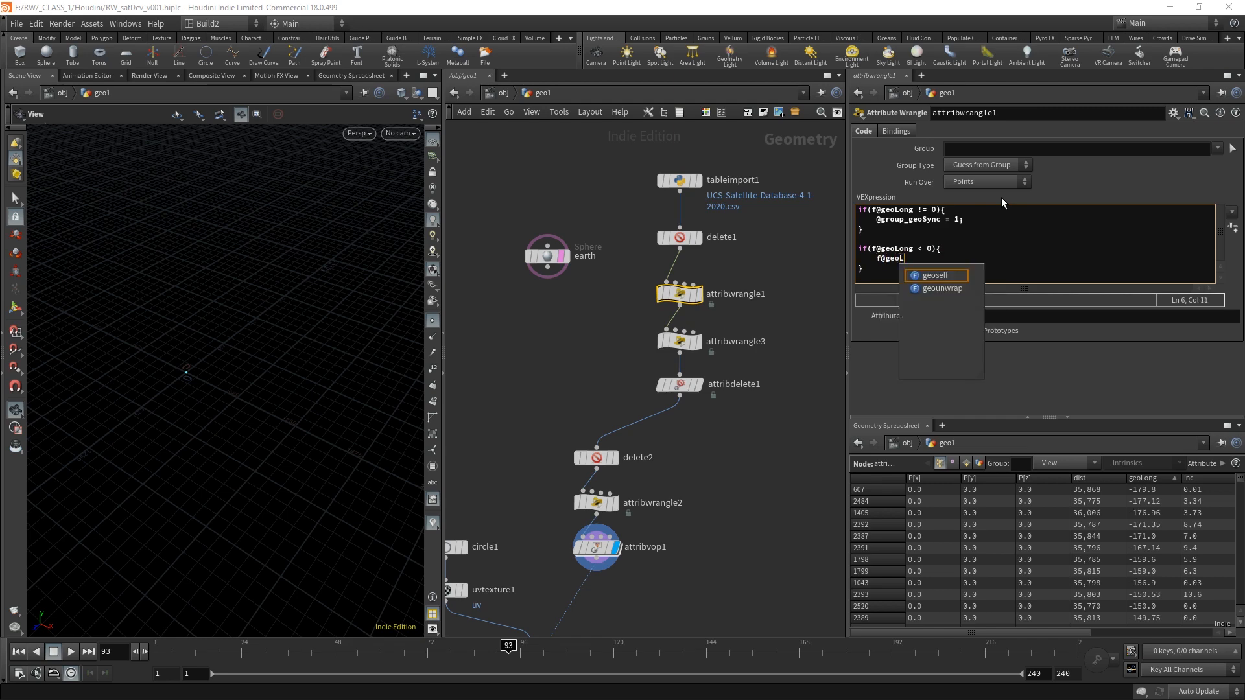
{"action": "type", "text": "ong < 0){     f@geoLong ="}
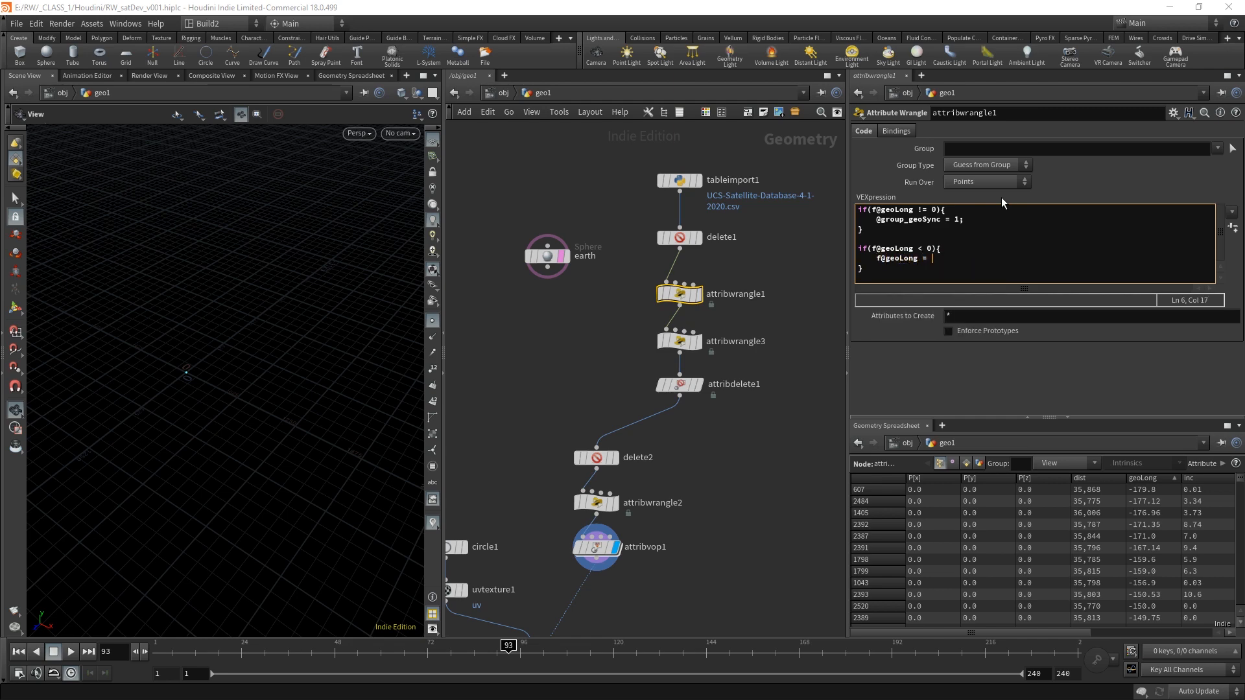
{"action": "type", "text": " 360"}
{"action": "type", "text": " + f"}
{"action": "type", "text": "@geoLong"}
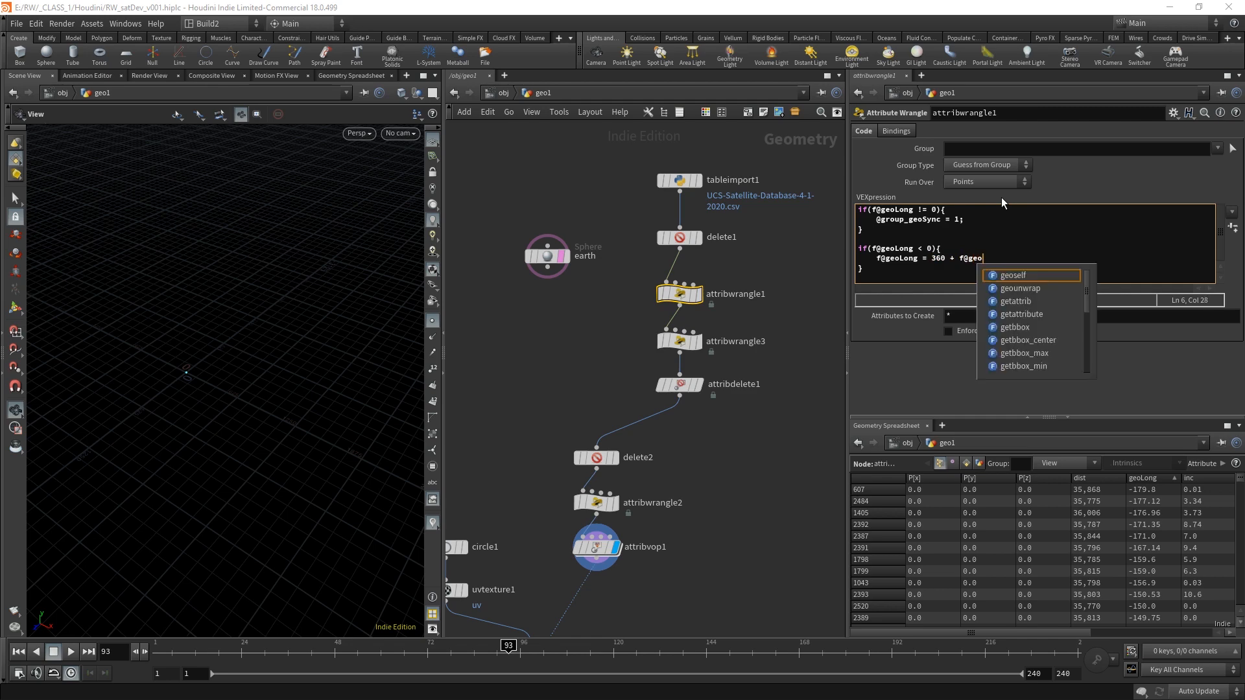
{"action": "type", "text": ";"}
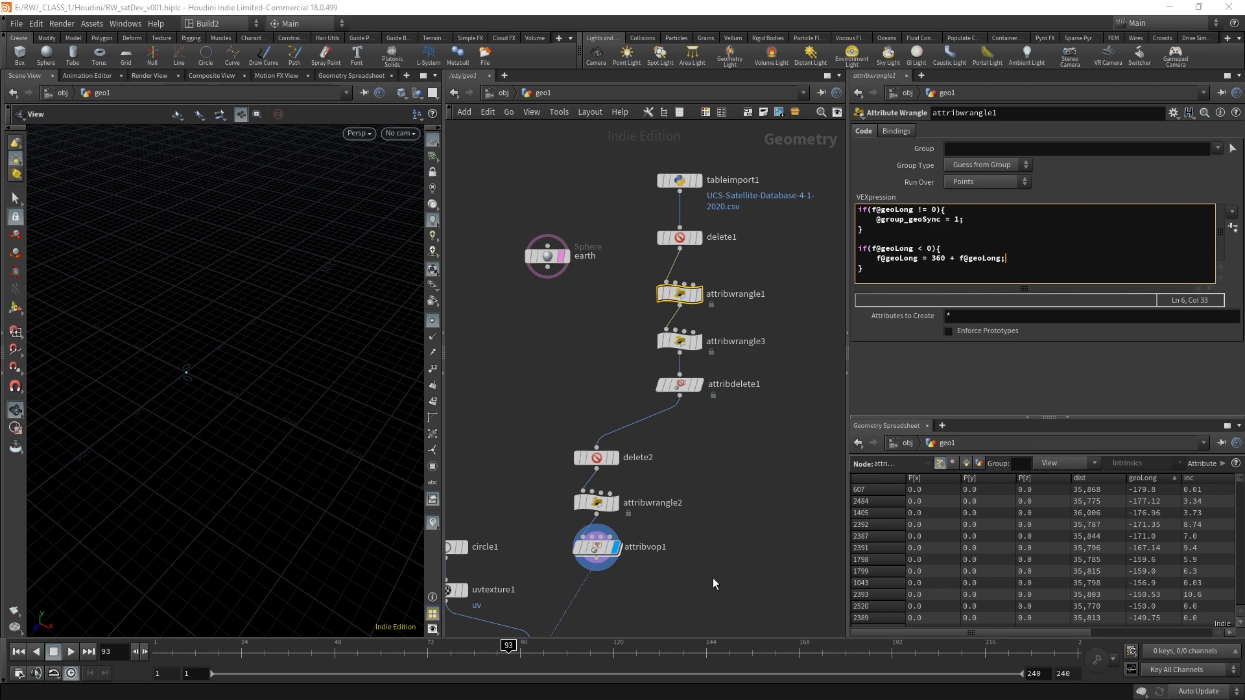
{"action": "left_click", "coordinate": [683, 581]}
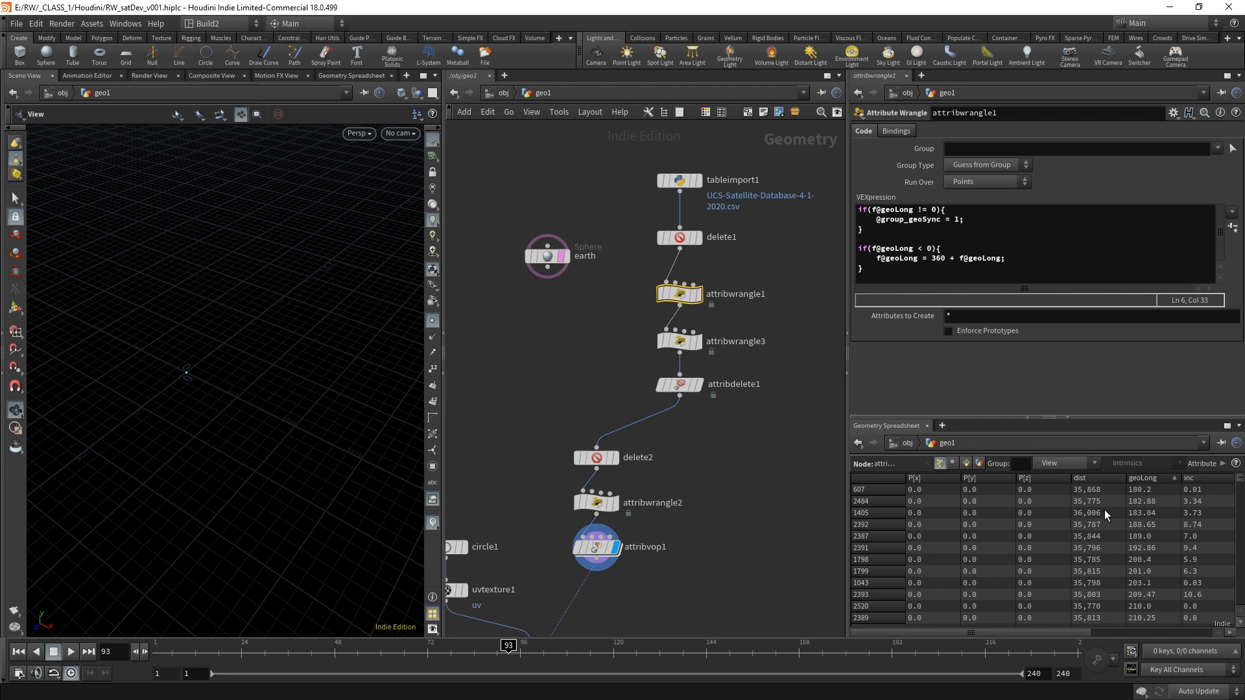
- Re-sort the attribwrangle1 points by geoLong to check the smallest and largest values
{"action": "left_click", "coordinate": [1157, 480]}
{"action": "left_click", "coordinate": [1157, 480]}
{"action": "mouse_move", "coordinate": [1240, 481]}
{"action": "left_mouse_down"}
{"action": "mouse_move", "coordinate": [1240, 603]}
{"action": "mouse_move", "coordinate": [1233, 471]}
{"action": "left_mouse_up"}
{"action": "left_click", "coordinate": [730, 482]}
- Display the output of foreach_end1 at the end of the For-Each loop
{"action": "middle_click_drag", "start_coordinate": [702, 590], "coordinate": [769, 354]}
{"action": "middle_click_drag", "start_coordinate": [645, 499], "coordinate": [721, 330]}
{"action": "left_click_drag", "start_coordinate": [675, 548], "coordinate": [547, 531]}
{"action": "mouse_move", "coordinate": [624, 554]}
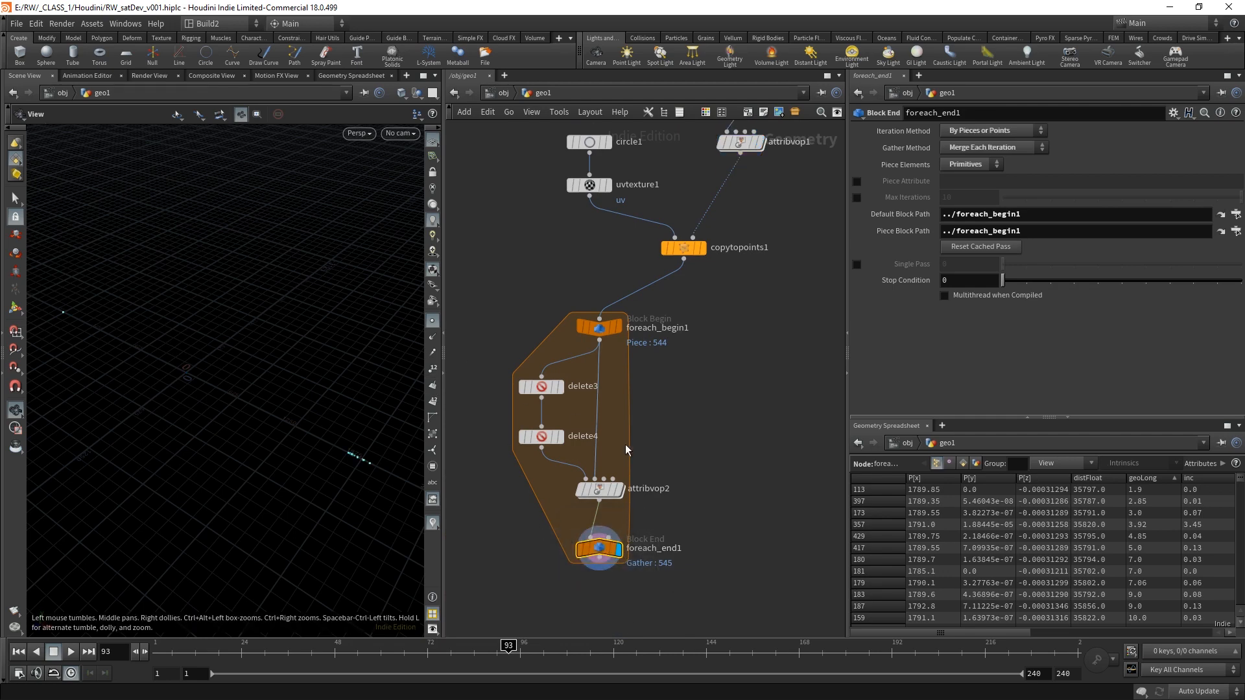
- Inside attribvop2, insert a Fit Range node between bind1's geoLong output and primuv1's u input
{"action": "left_click", "coordinate": [595, 493]}
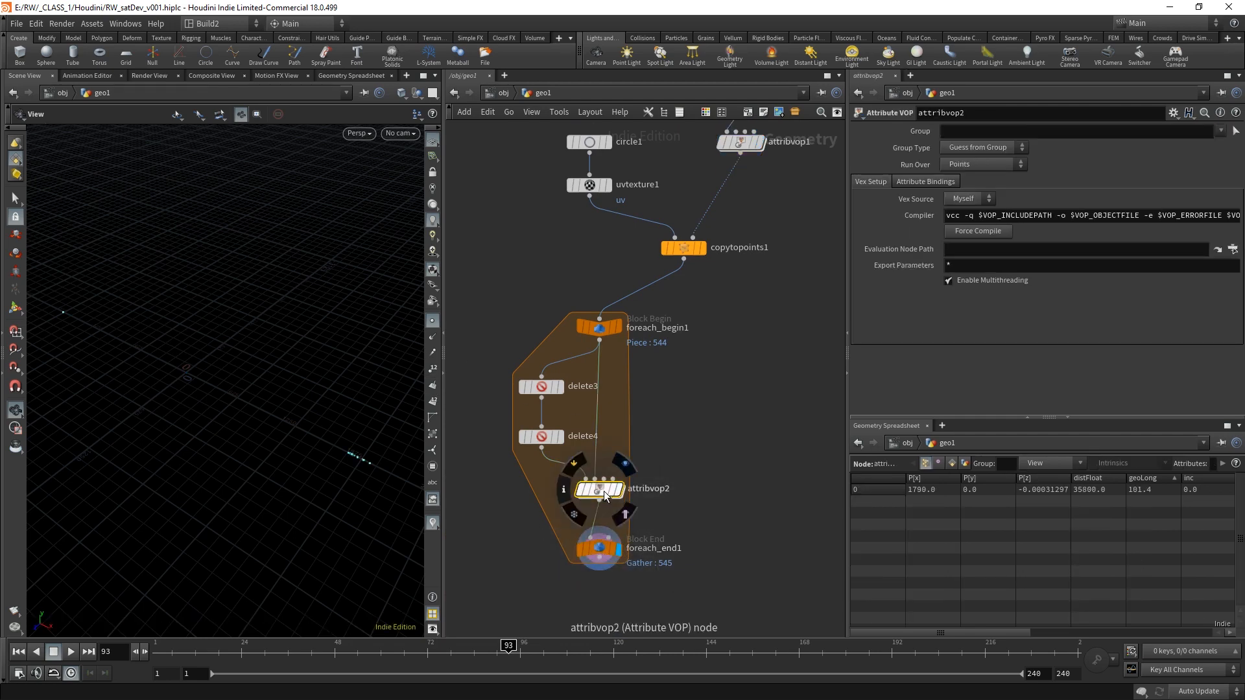
{"action": "double_click", "coordinate": [602, 492]}
{"action": "middle_click_drag", "start_coordinate": [616, 521], "coordinate": [622, 505]}
{"action": "left_click_drag", "start_coordinate": [630, 494], "coordinate": [533, 437]}
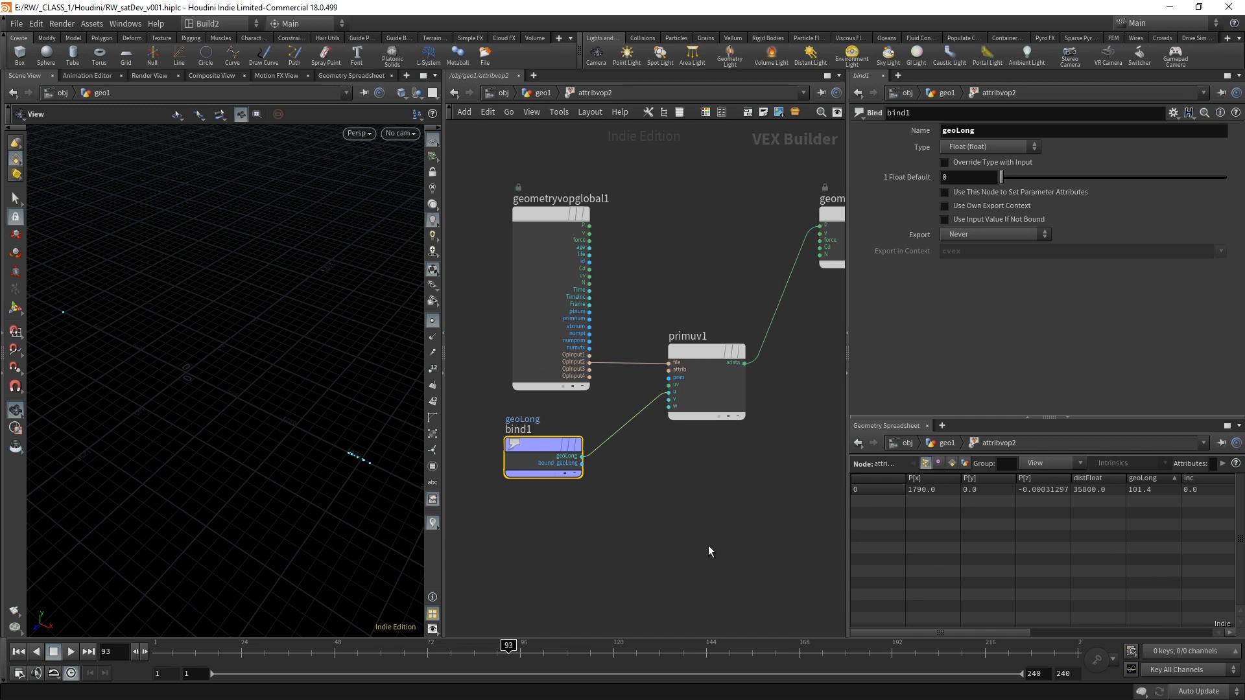
{"action": "left_click", "coordinate": [730, 511]}
{"action": "key", "text": "Tab"}
{"action": "type", "text": "fit"}
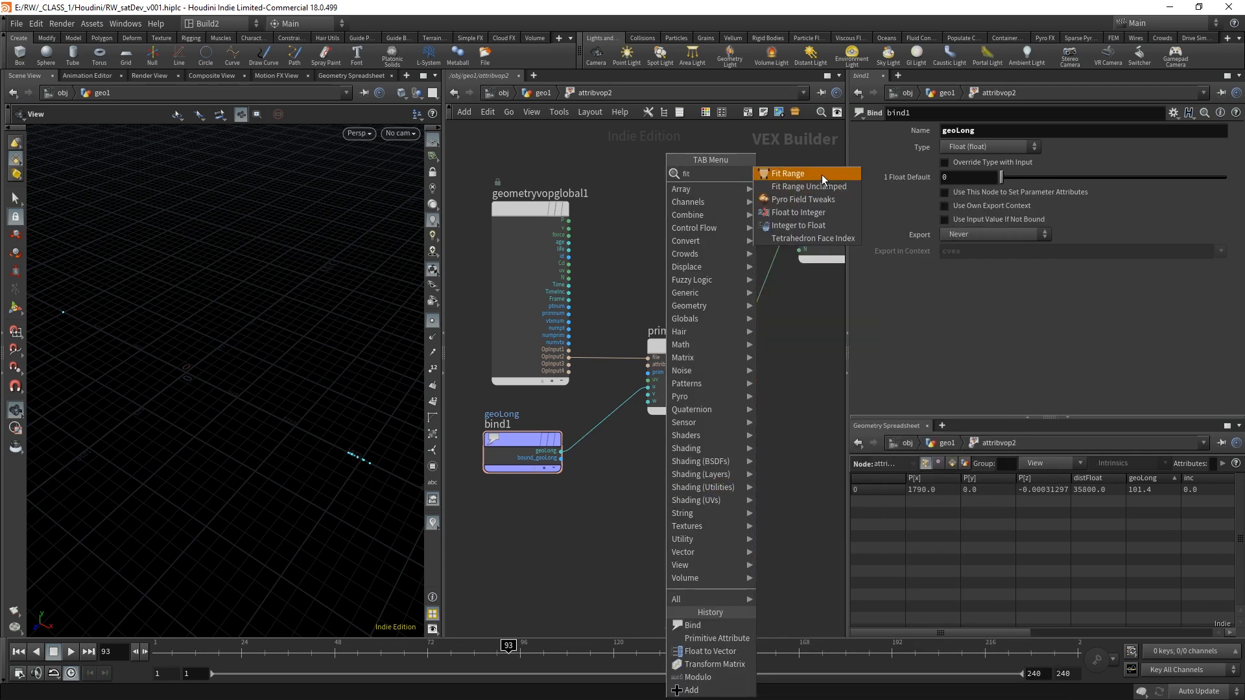
{"action": "left_click", "coordinate": [788, 173]}
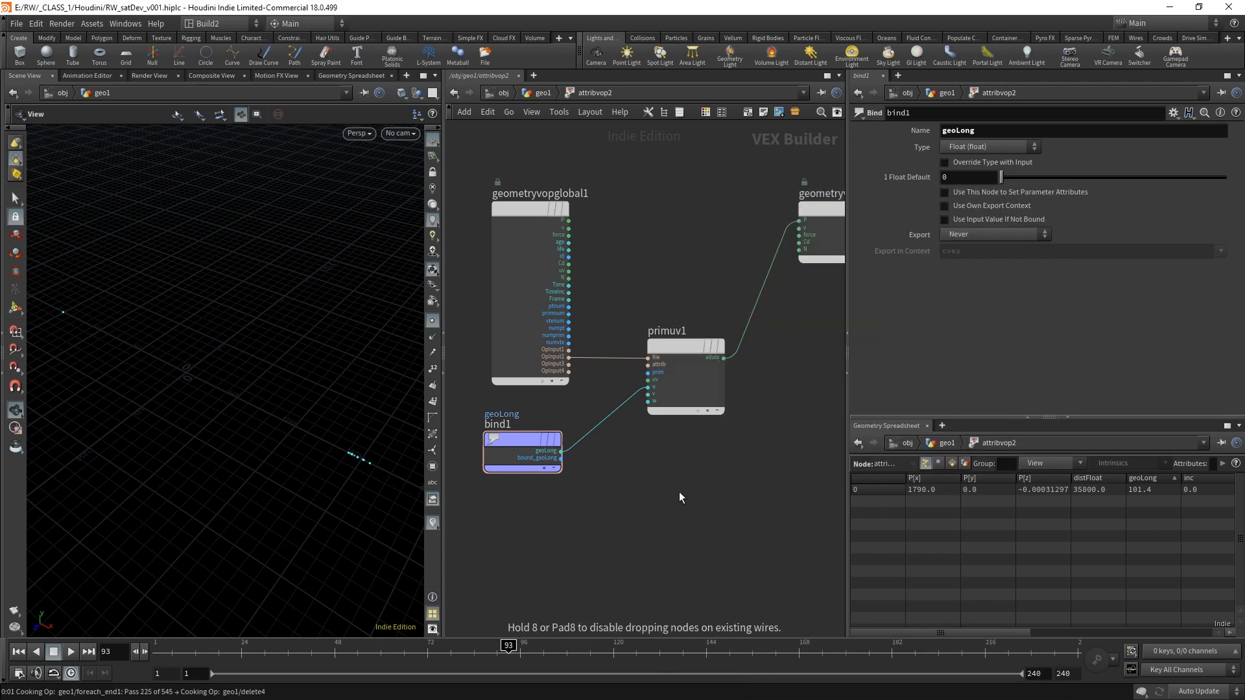
{"action": "left_click", "coordinate": [675, 488]}
{"action": "left_click_drag", "start_coordinate": [668, 480], "coordinate": [619, 431]}
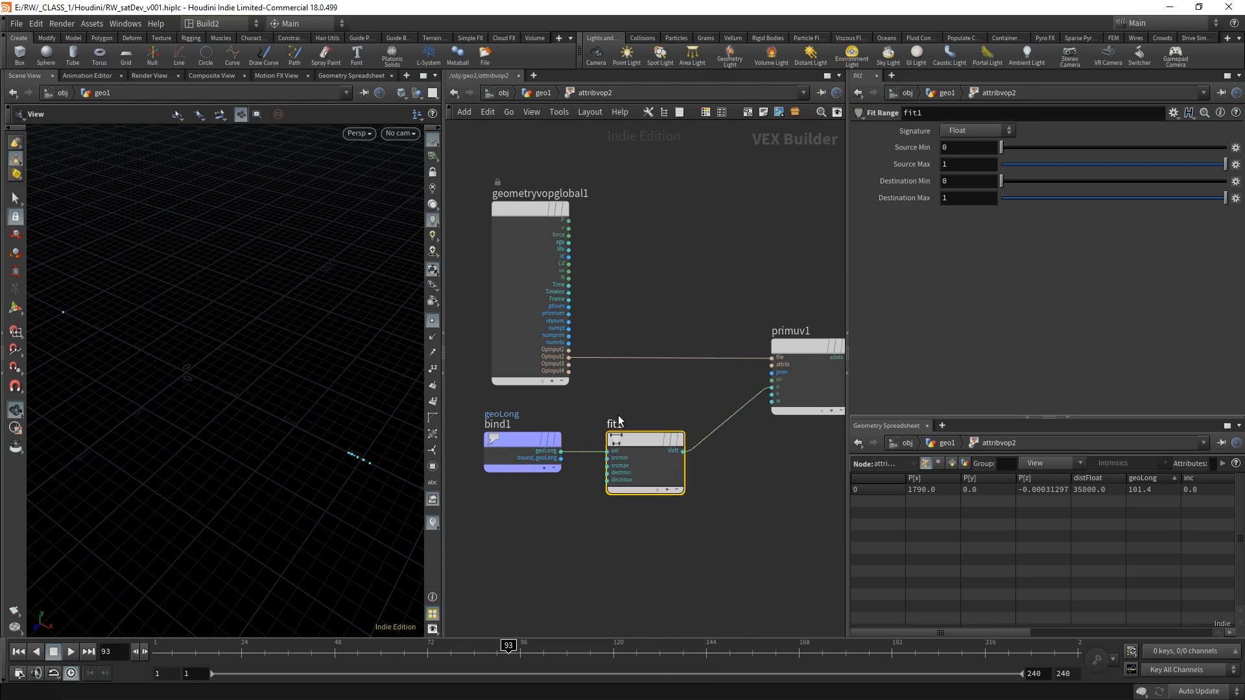
- Set fit1's Source Max to 360 and inspect how the points spread around the orbit
{"action": "left_click_drag", "start_coordinate": [638, 445], "coordinate": [636, 445]}
{"action": "left_click", "coordinate": [963, 166]}
{"action": "type", "text": "360"}
{"action": "key", "text": "Return"}
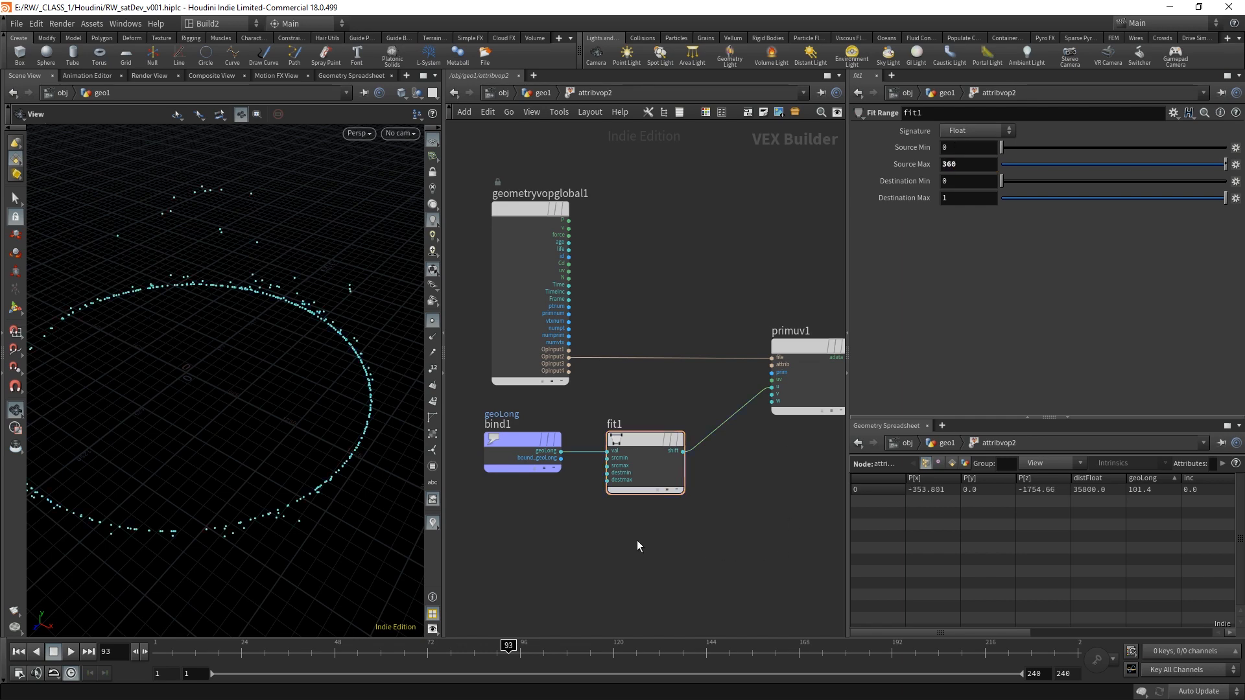
{"action": "left_click_drag", "start_coordinate": [253, 403], "coordinate": [308, 323]}
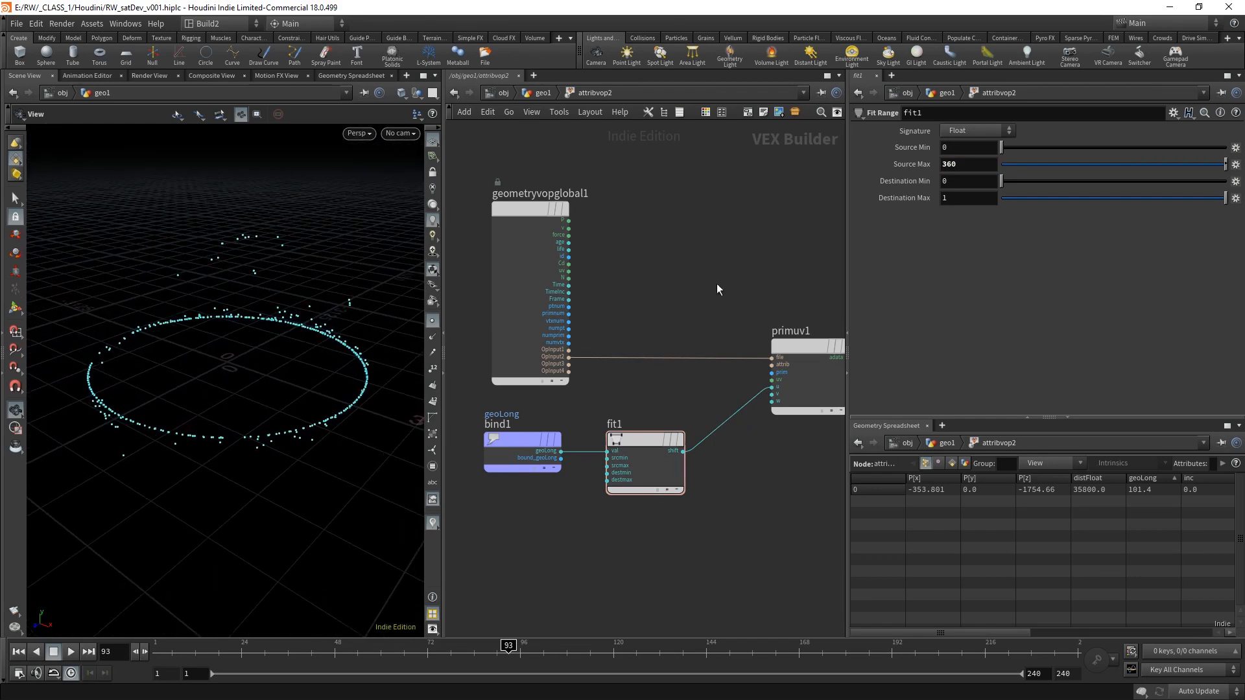
- Leave the attribvop2 network for geo1 and frame the whole node tree
{"action": "middle_click_drag", "start_coordinate": [750, 372], "coordinate": [740, 377]}
{"action": "left_click", "coordinate": [662, 474]}
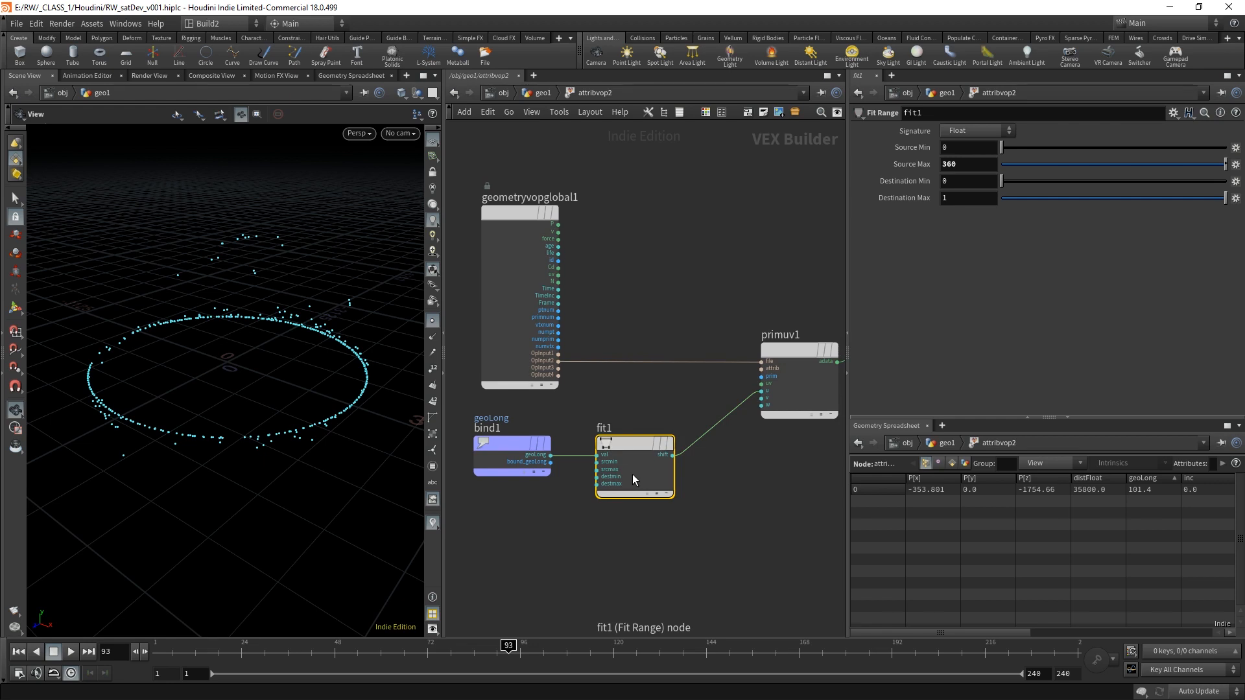
{"action": "left_click", "coordinate": [712, 260]}
{"action": "middle_click_drag", "start_coordinate": [719, 405], "coordinate": [624, 429]}
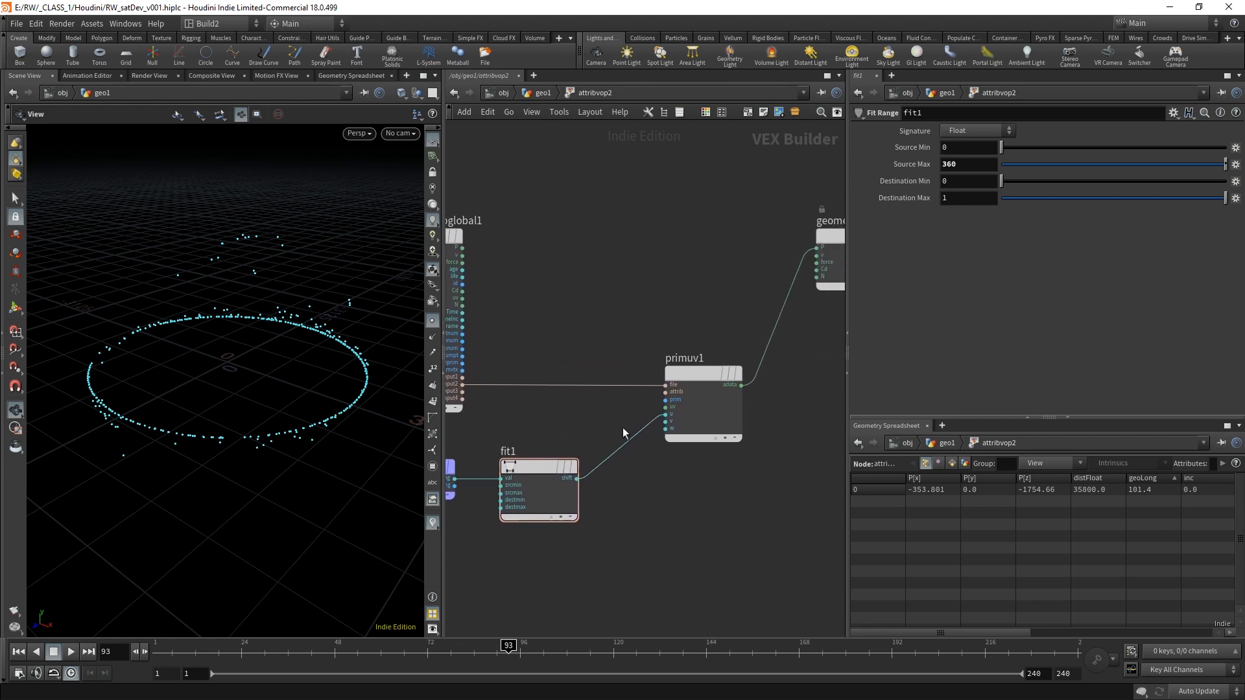
{"action": "left_click", "coordinate": [541, 93]}
{"action": "middle_click_drag", "start_coordinate": [729, 420], "coordinate": [661, 437]}
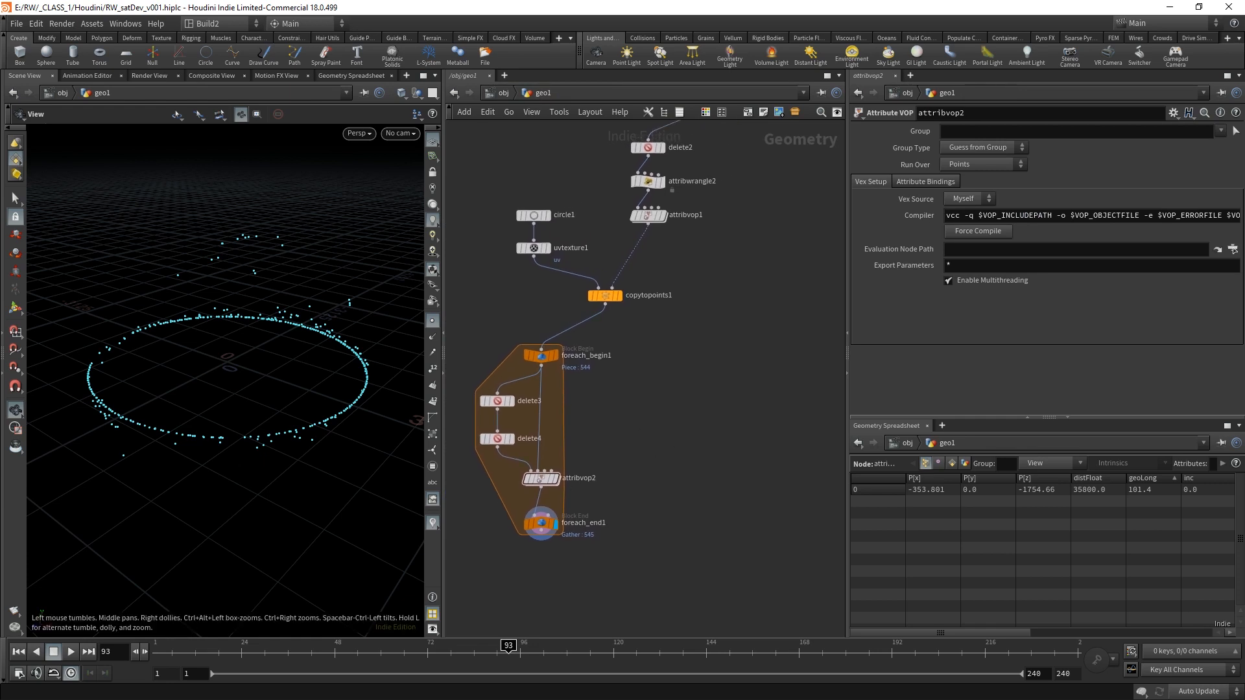
{"action": "key", "text": "h"}
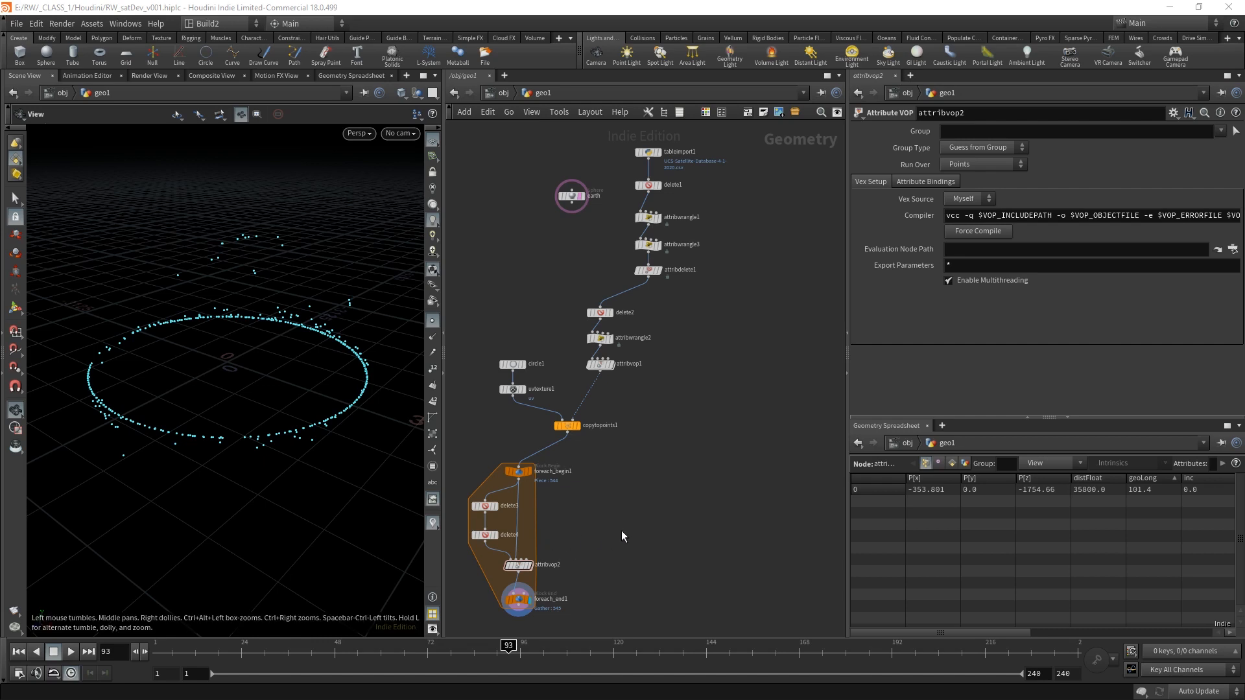
{"action": "middle_click_drag", "start_coordinate": [638, 551], "coordinate": [643, 453]}
{"action": "key", "text": "Tab"}
{"action": "type", "text": "m"}
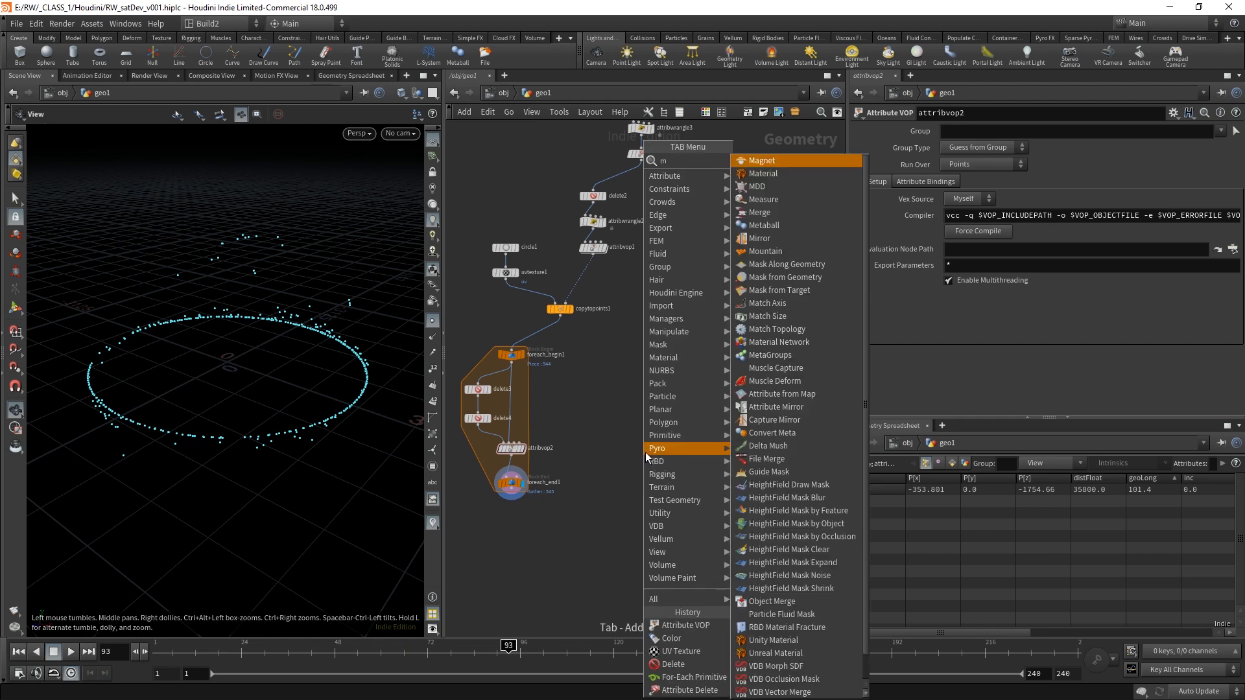
{"action": "type", "text": "er"}
{"action": "left_click", "coordinate": [782, 176]}
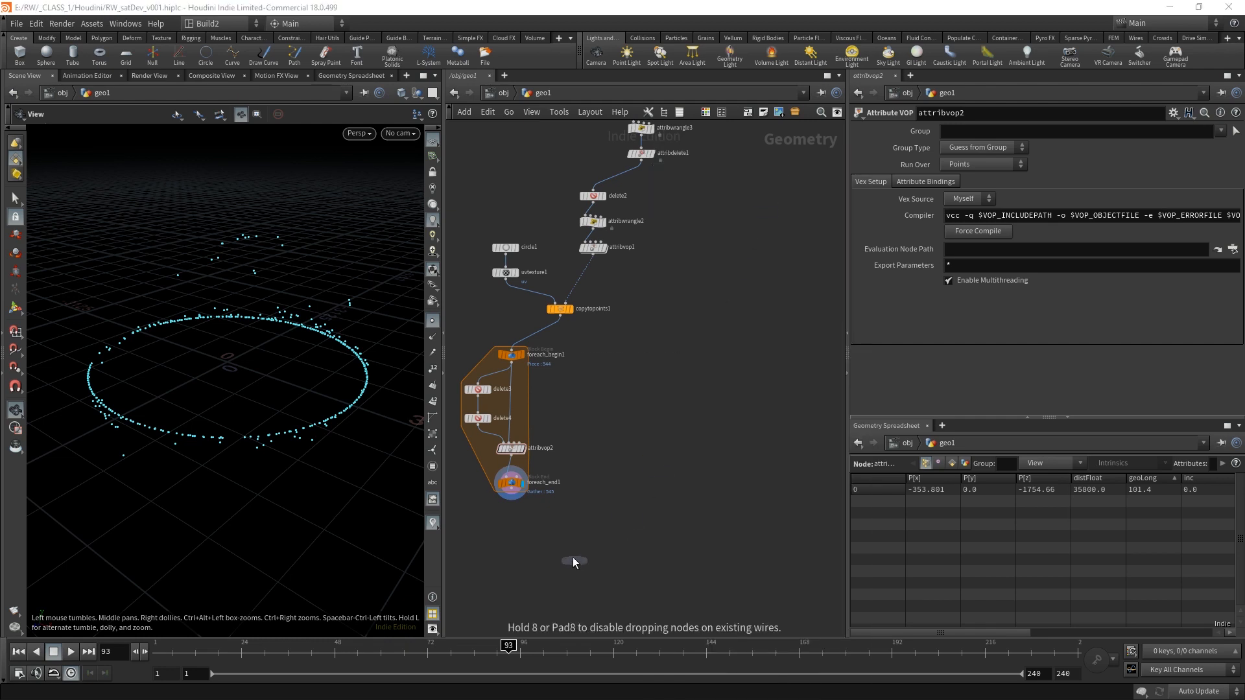
{"action": "left_click", "coordinate": [573, 557]}
{"action": "key", "text": "Delete"}
- Template copytopoints1 so the orbit circles show together with the loop's satellite points, and inspect them in the viewport
{"action": "scroll", "coordinate": [604, 468], "scroll_direction": "up", "scroll_amount": 2}
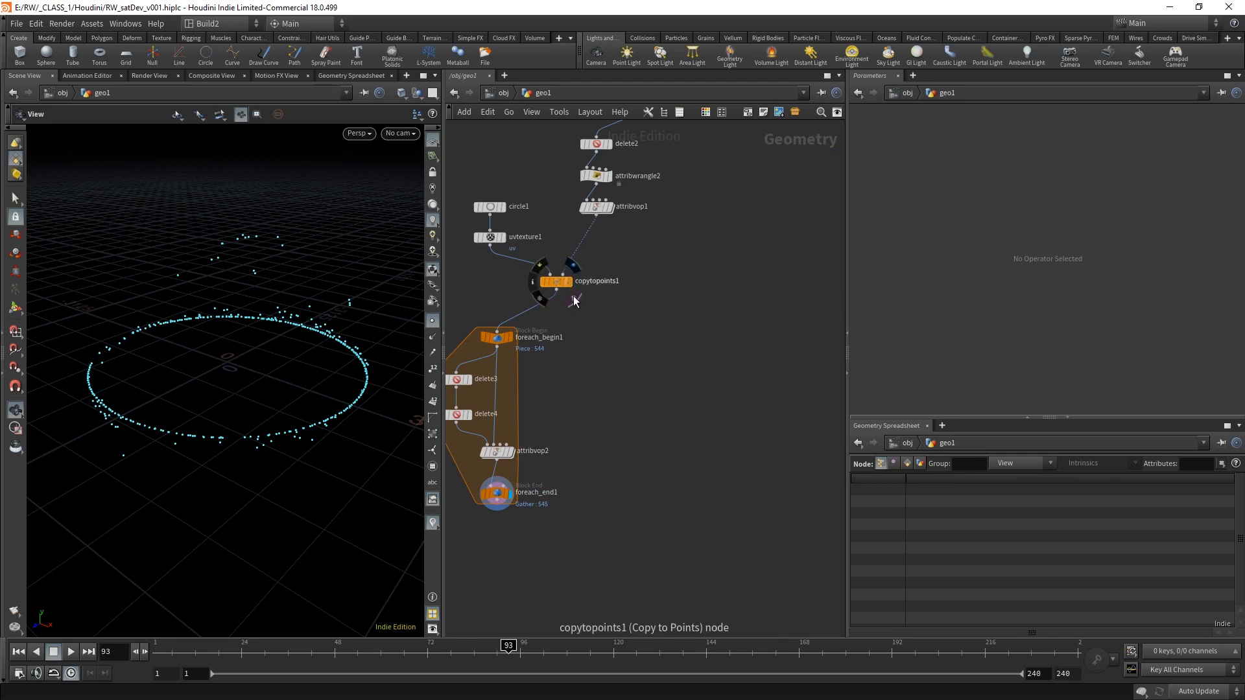
{"action": "left_click", "coordinate": [566, 282]}
{"action": "left_click_drag", "start_coordinate": [314, 395], "coordinate": [217, 417]}
{"action": "right_click_drag", "start_coordinate": [216, 418], "coordinate": [265, 388]}
{"action": "middle_click_drag", "start_coordinate": [265, 388], "coordinate": [287, 372]}
{"action": "left_click_drag", "start_coordinate": [286, 373], "coordinate": [270, 367]}
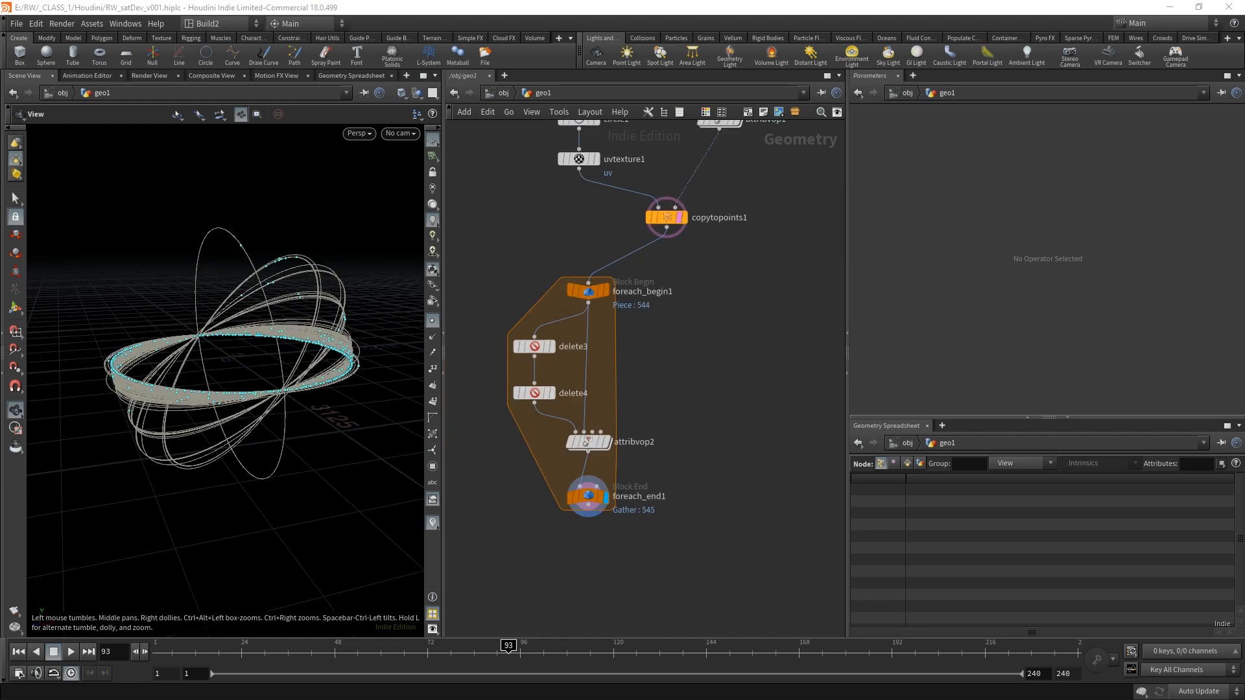
- Turn off the template display of copytopoints1 so only the loop's satellite points show
{"action": "middle_click_drag", "start_coordinate": [710, 368], "coordinate": [636, 464]}
{"action": "left_click", "coordinate": [605, 310]}
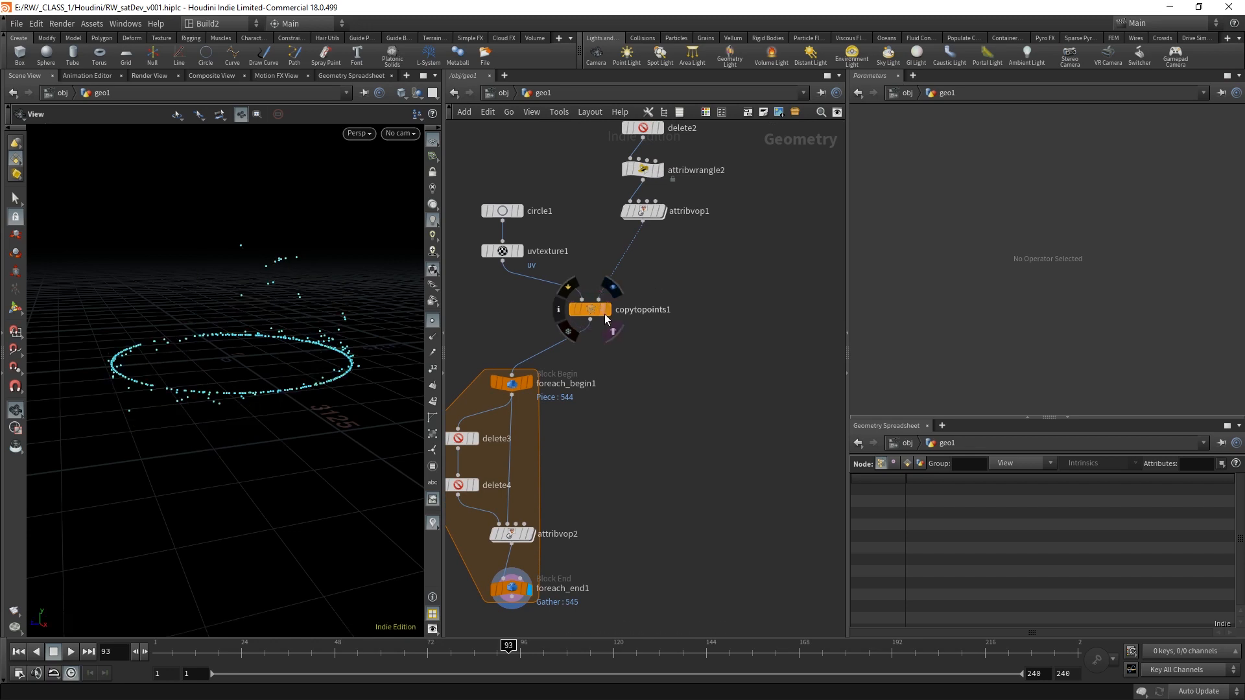
{"action": "middle_click_drag", "start_coordinate": [722, 362], "coordinate": [669, 456]}
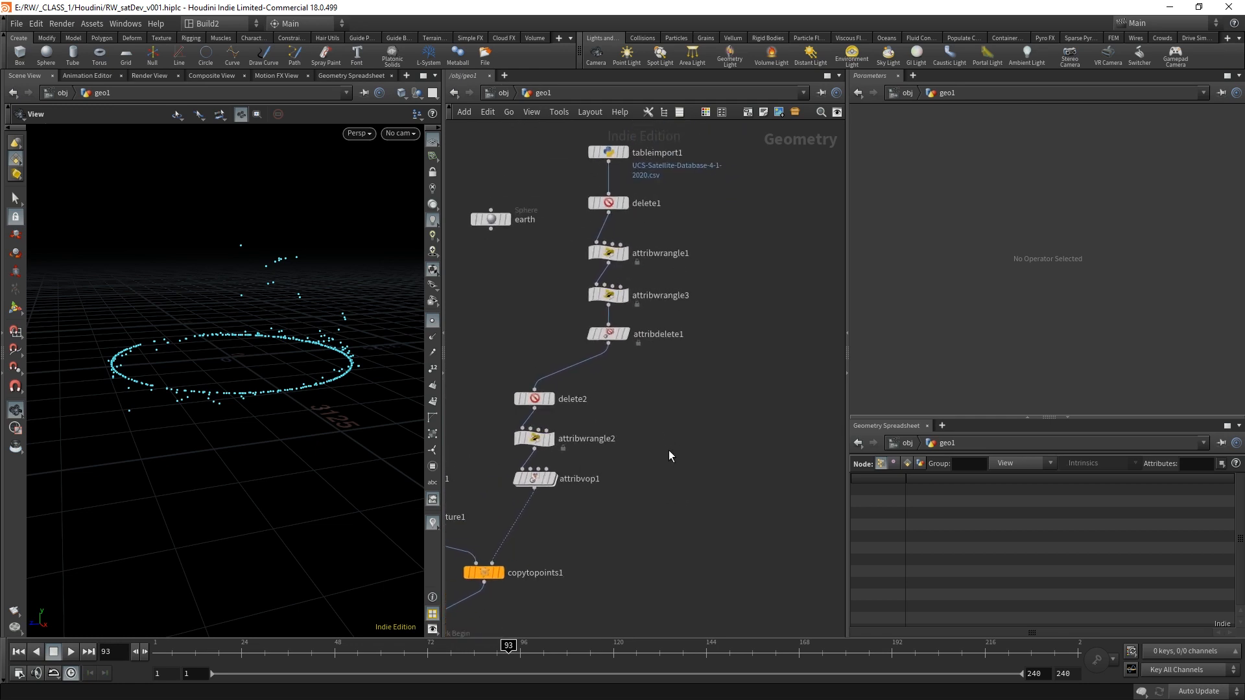
- Move the whole orbit branch, from delete2 and circle1 down to foreach_end1, sideways to make room for a second branch
{"action": "middle_click_drag", "start_coordinate": [638, 498], "coordinate": [676, 374]}
{"action": "scroll", "coordinate": [675, 375], "scroll_direction": "down", "scroll_amount": 3}
{"action": "middle_click_drag", "start_coordinate": [650, 422], "coordinate": [672, 339]}
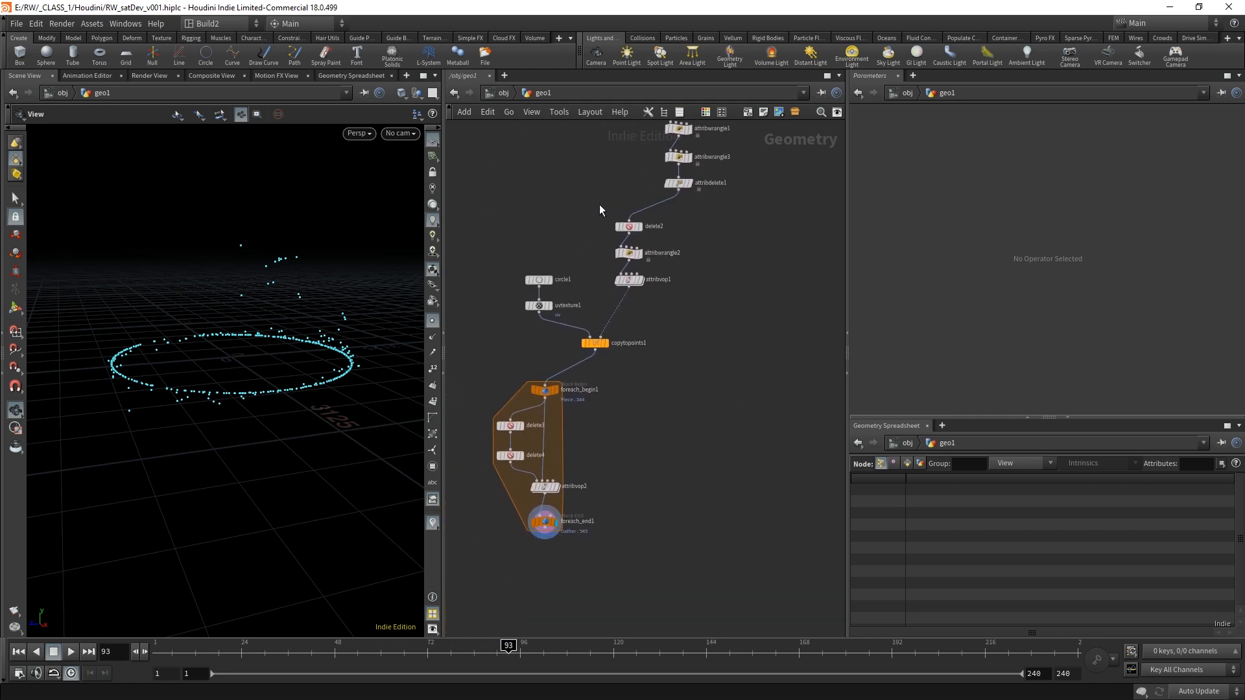
{"action": "left_click_drag", "start_coordinate": [745, 563], "coordinate": [512, 231]}
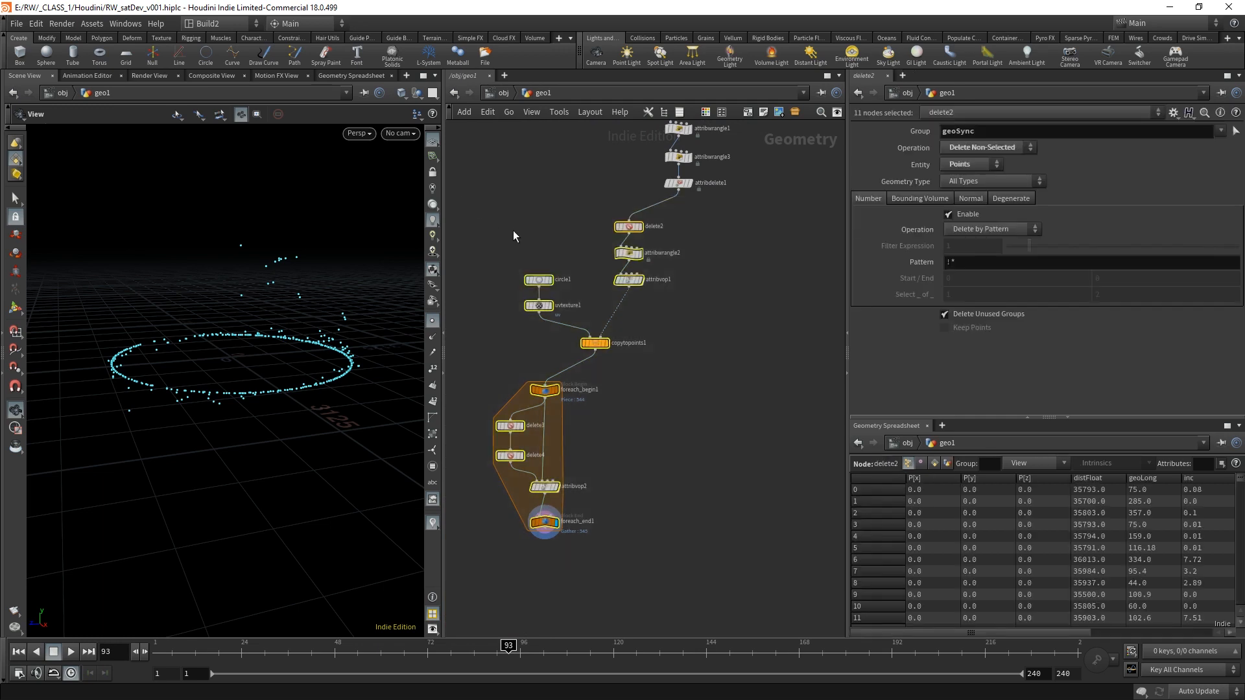
{"action": "left_click_drag", "start_coordinate": [628, 226], "coordinate": [586, 229]}
{"action": "middle_click_drag", "start_coordinate": [655, 357], "coordinate": [659, 352]}
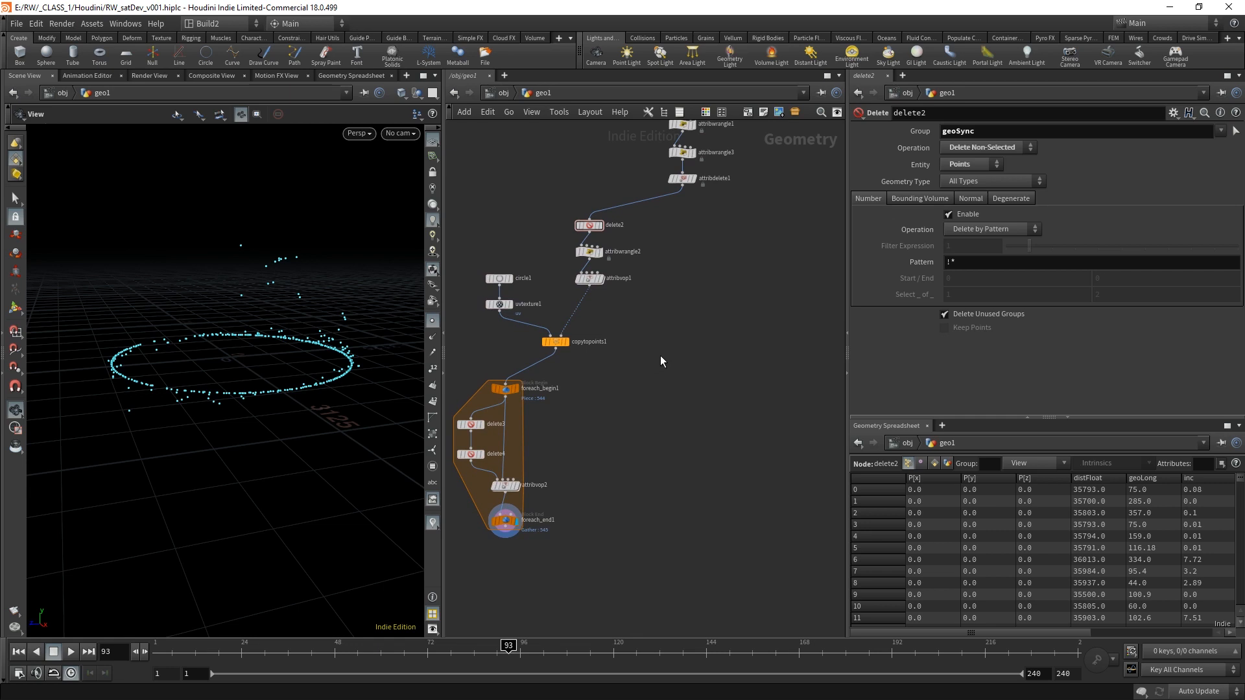
{"action": "middle_click_drag", "start_coordinate": [664, 353], "coordinate": [659, 362]}
- Duplicate the six nodes from delete2 and circle1 through copytopoints1 as a parallel branch fed by attribdelete1
{"action": "left_click_drag", "start_coordinate": [671, 390], "coordinate": [482, 226]}
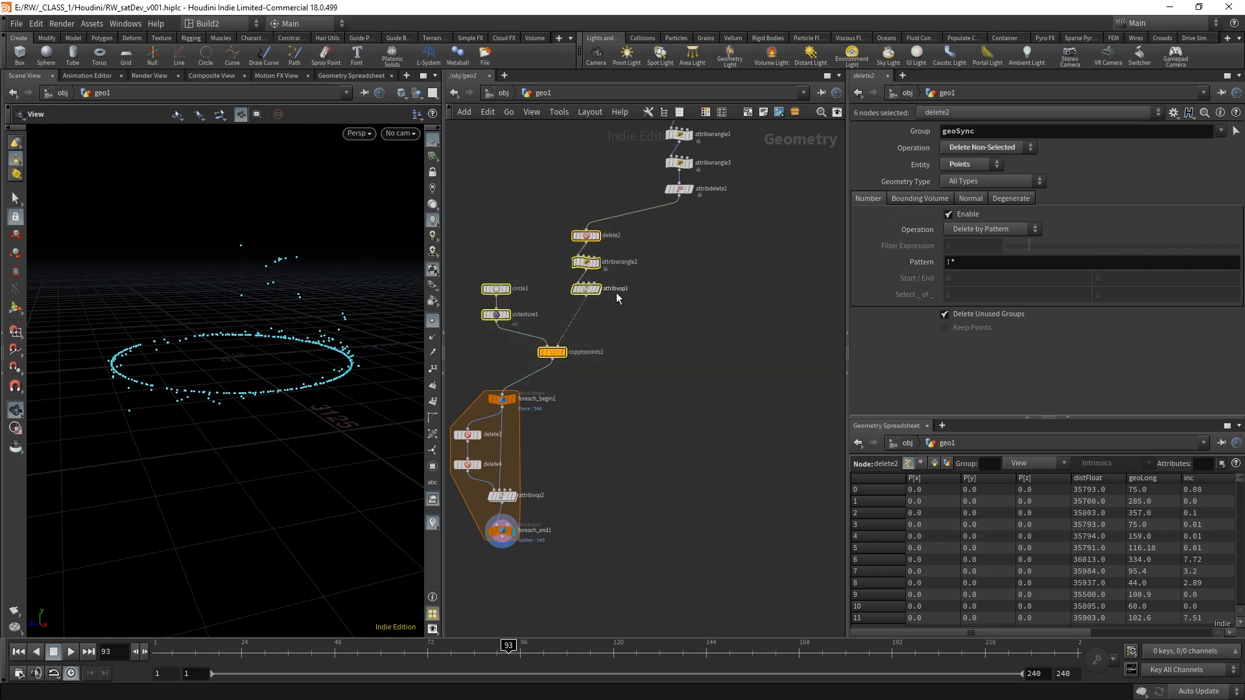
{"action": "middle_click_drag", "start_coordinate": [647, 342], "coordinate": [639, 346]}
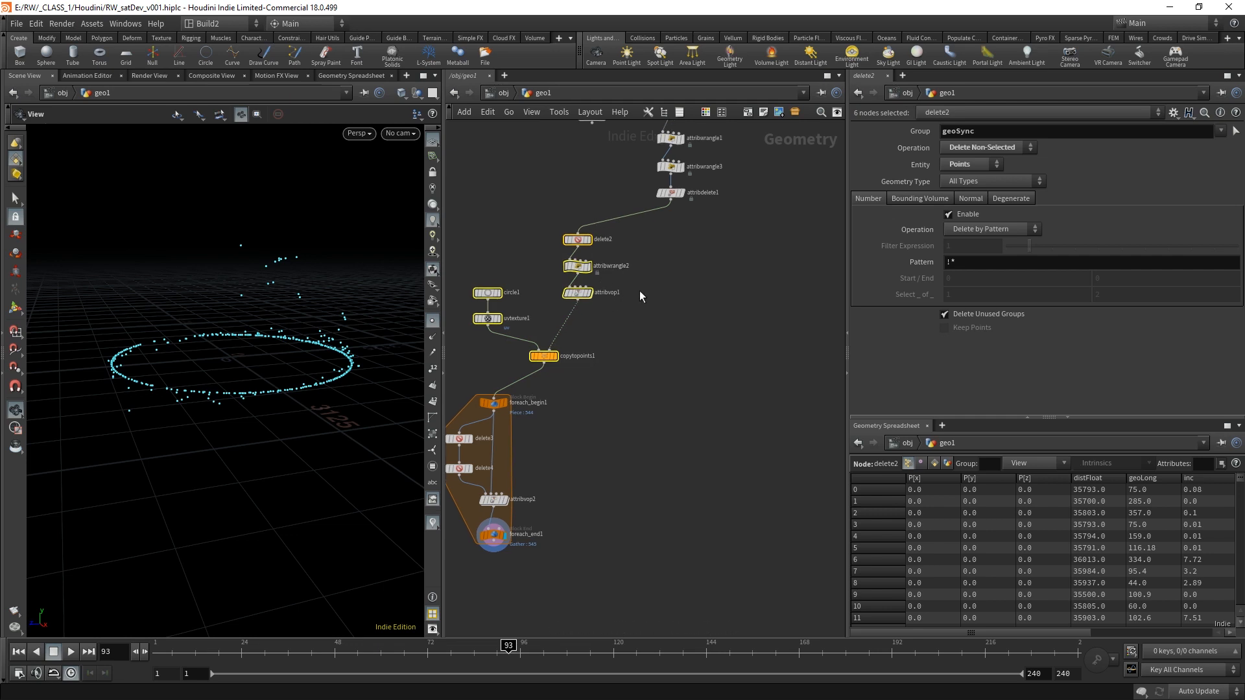
{"action": "left_click_drag", "start_coordinate": [647, 362], "coordinate": [515, 219]}
{"action": "left_click_drag", "start_coordinate": [595, 242], "coordinate": [799, 247]}
{"action": "left_click", "coordinate": [738, 452]}
{"action": "middle_click_drag", "start_coordinate": [749, 441], "coordinate": [658, 462]}
{"action": "scroll", "coordinate": [662, 455], "scroll_direction": "up", "scroll_amount": 2}
- Display delete5 and set its Operation to Delete Selected so the geoSync group is removed
{"action": "left_click", "coordinate": [713, 224]}
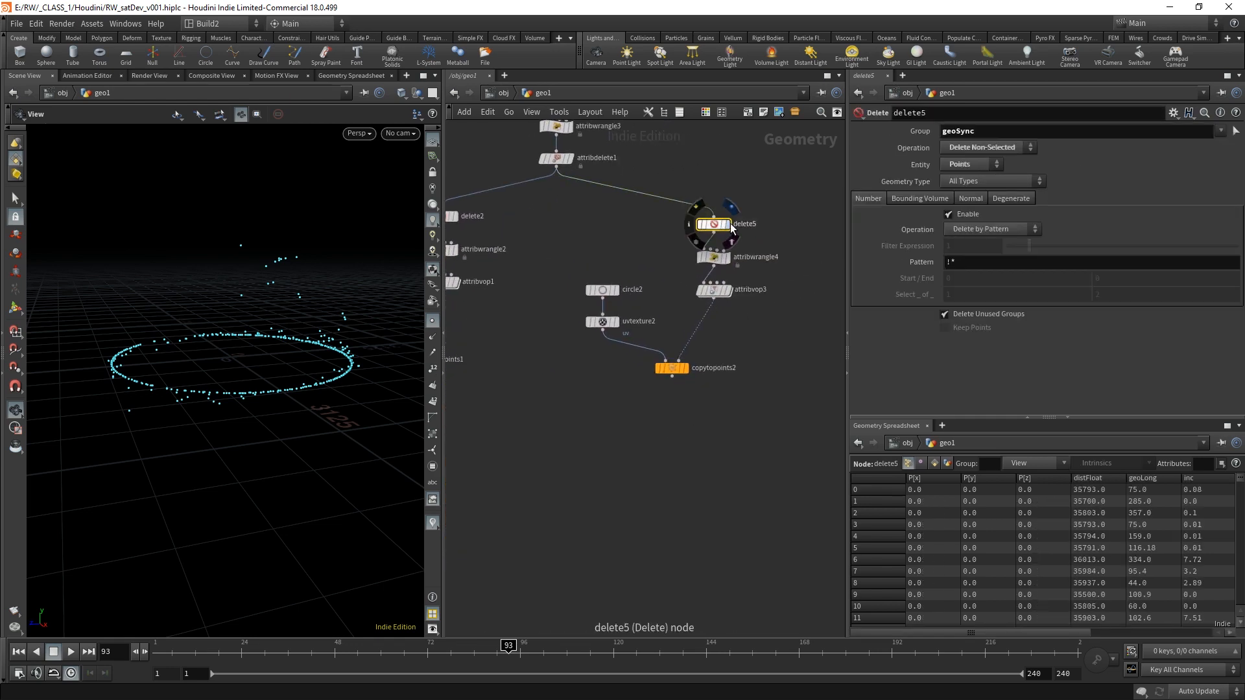
{"action": "left_click", "coordinate": [726, 224]}
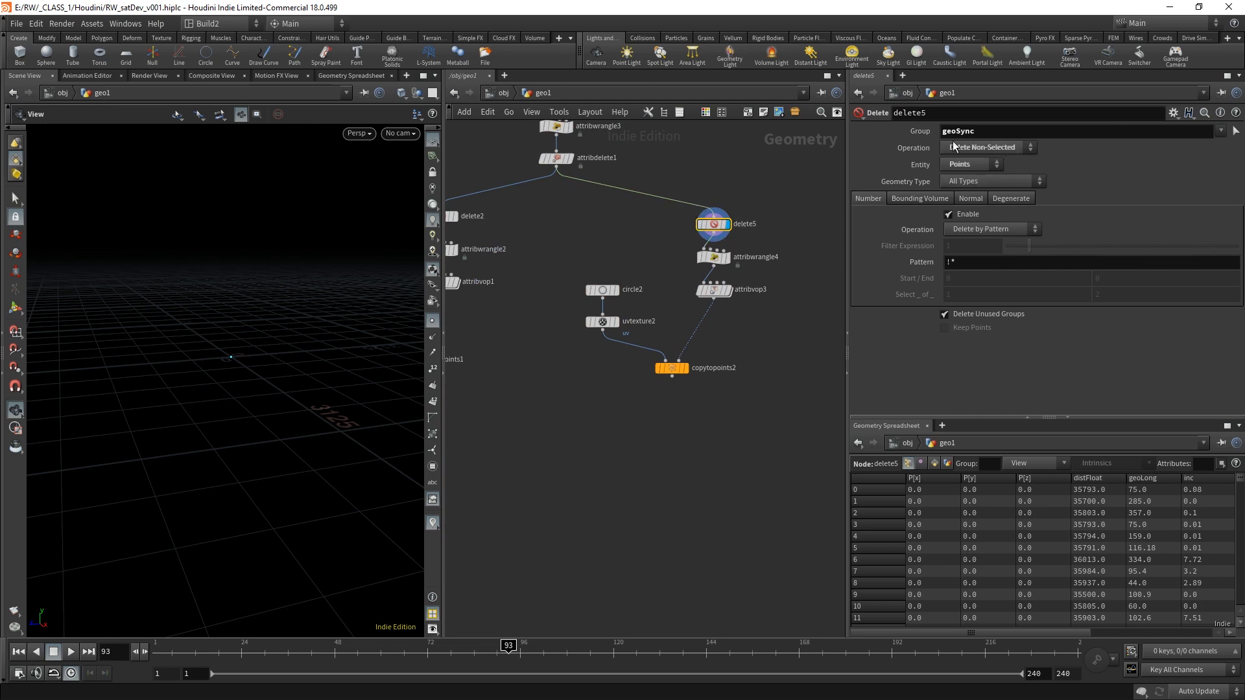
{"action": "left_click", "coordinate": [977, 147]}
{"action": "left_click", "coordinate": [1012, 162]}
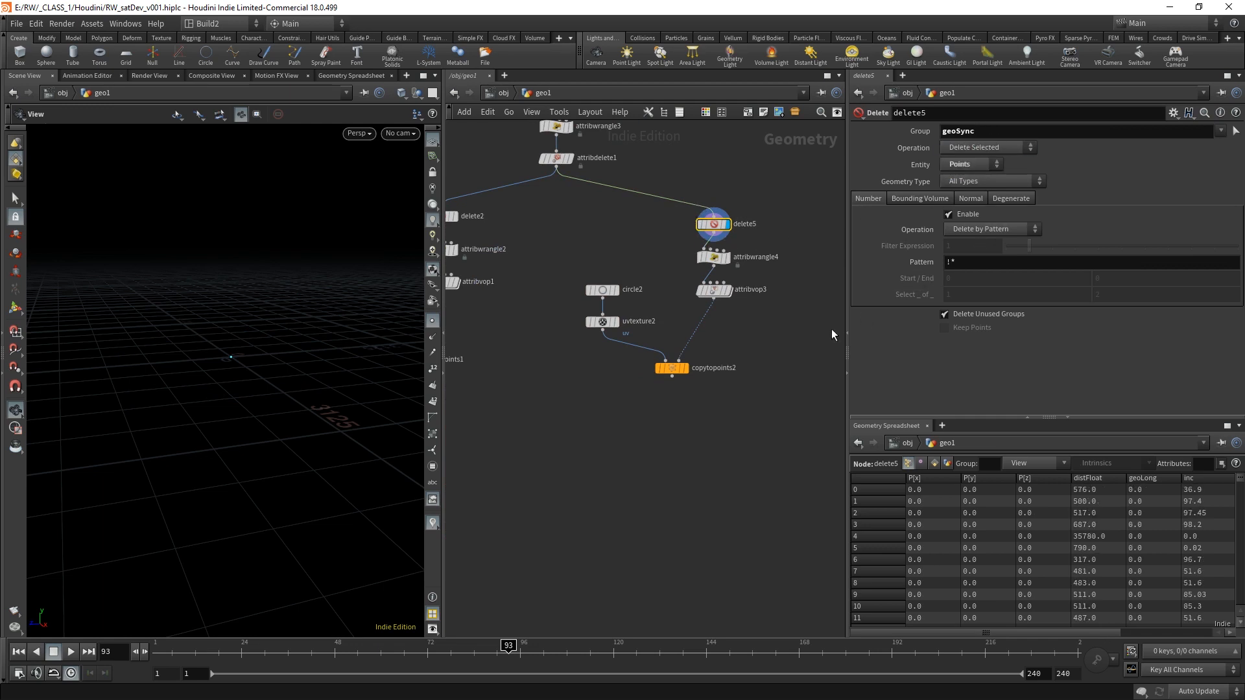
- Compare the point counts of delete5 and delete2 in their node info
{"action": "middle_click", "coordinate": [717, 220]}
{"action": "middle_click_drag", "start_coordinate": [564, 238], "coordinate": [622, 242]}
{"action": "middle_click", "coordinate": [501, 220]}
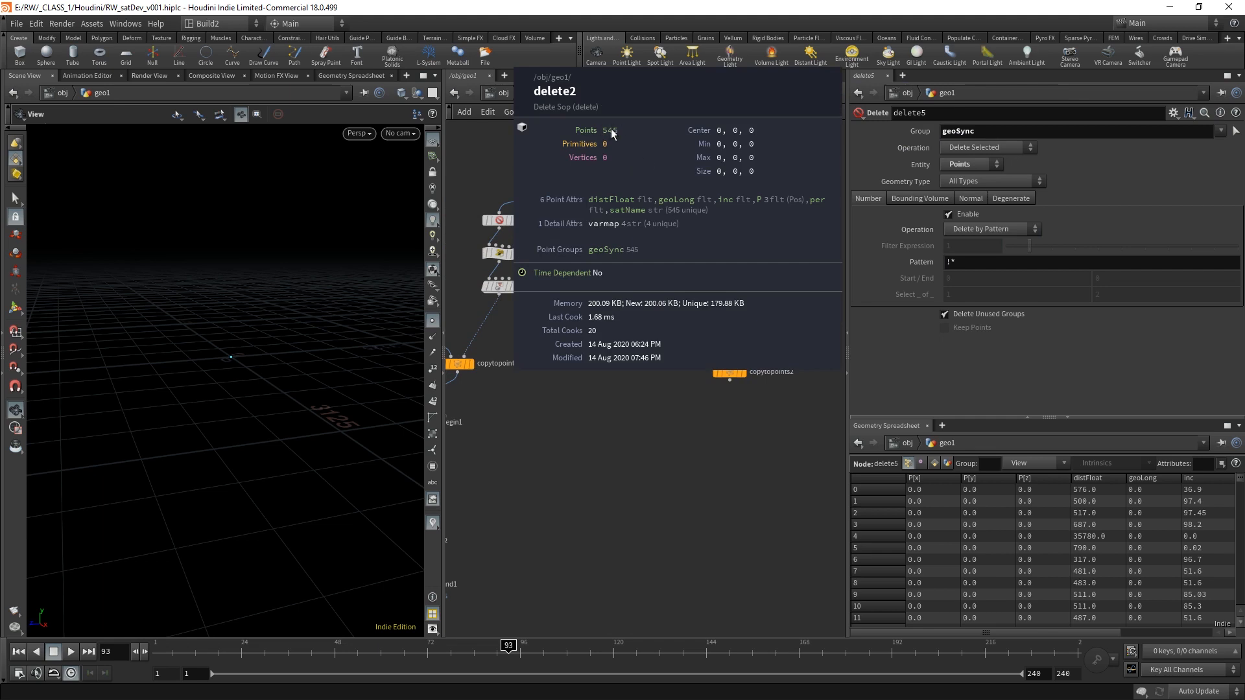
{"action": "middle_click_drag", "start_coordinate": [635, 480], "coordinate": [567, 491]}
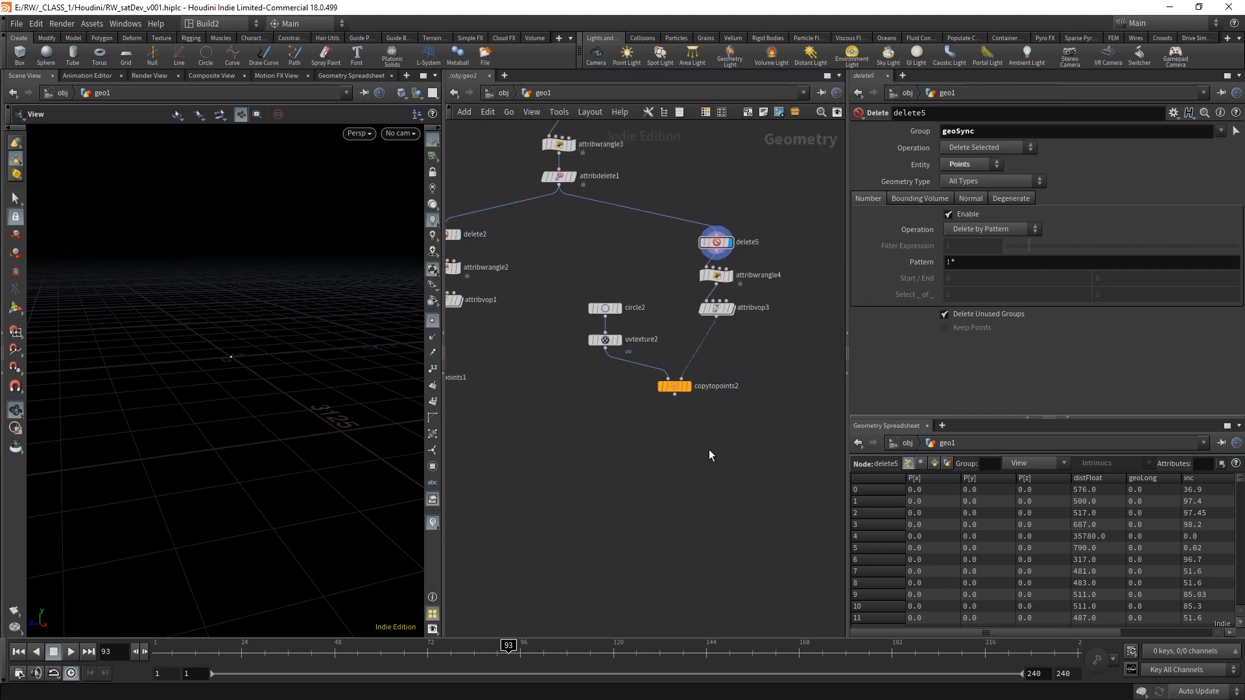
- Display copytopoints2 and inspect the non-geosynchronous orbit circles from several angles
{"action": "left_click", "coordinate": [688, 386]}
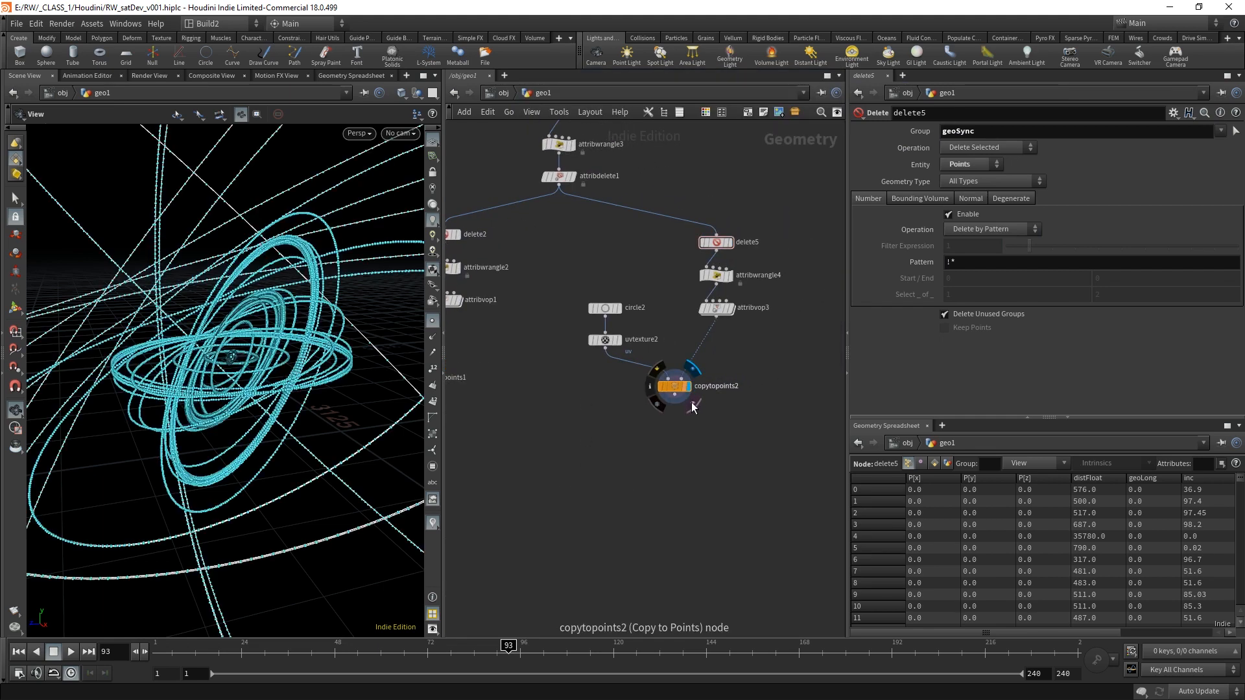
{"action": "left_click", "coordinate": [675, 387]}
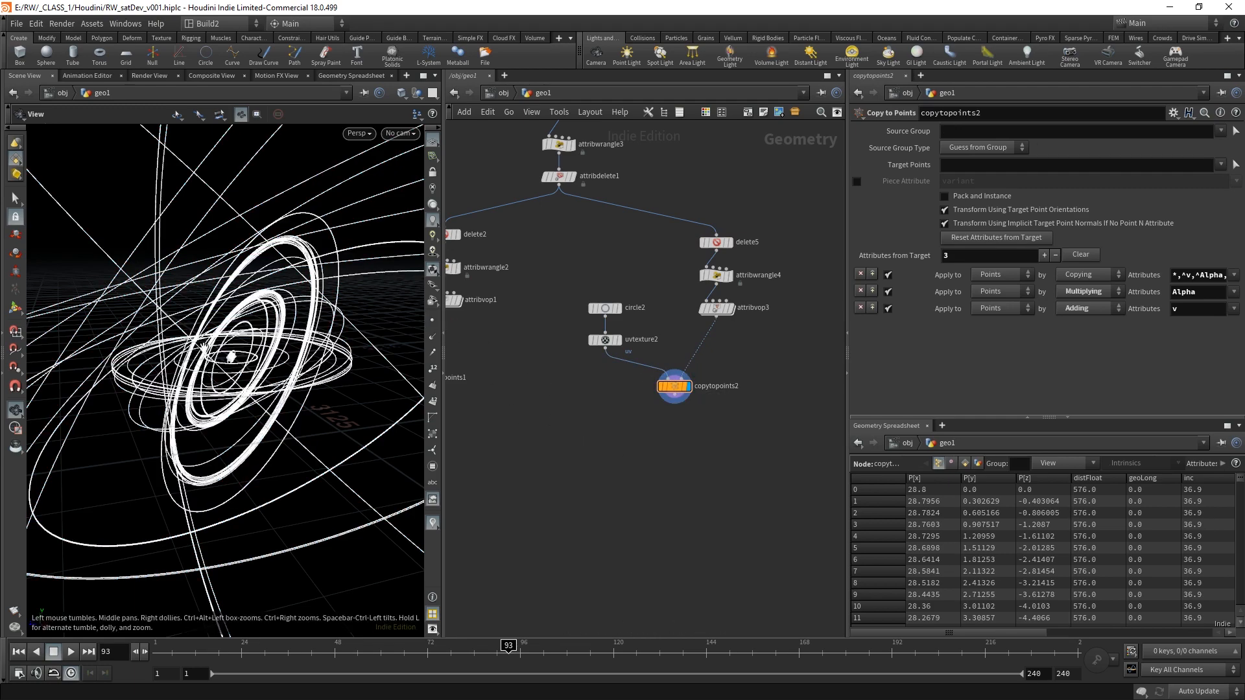
{"action": "left_click_drag", "start_coordinate": [182, 350], "coordinate": [249, 387]}
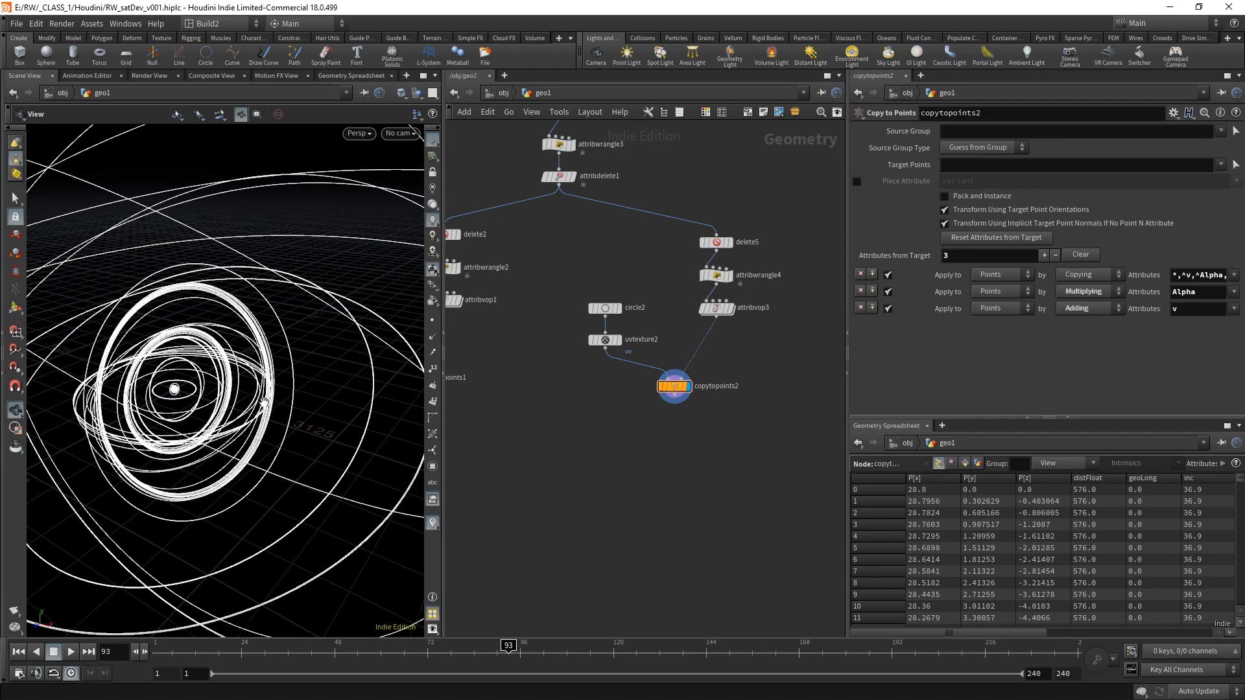
{"action": "left_click_drag", "start_coordinate": [297, 264], "coordinate": [131, 323]}
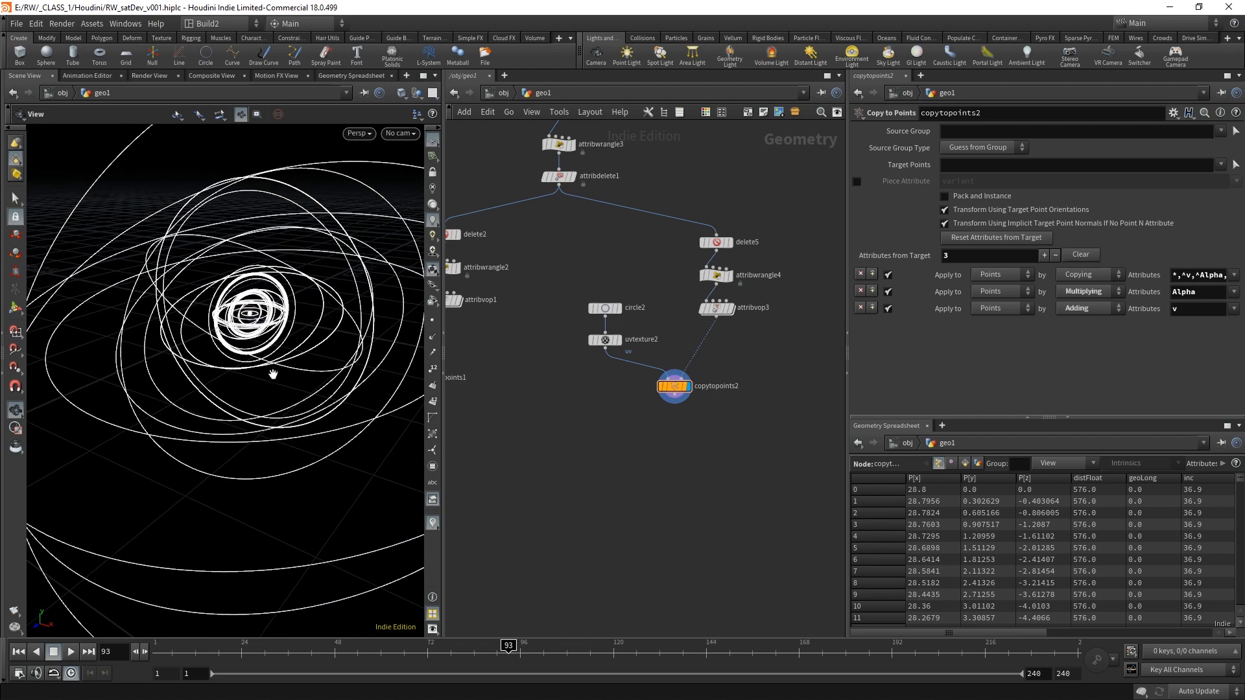
{"action": "left_click_drag", "start_coordinate": [278, 369], "coordinate": [248, 397]}
{"action": "right_click_drag", "start_coordinate": [236, 391], "coordinate": [354, 285]}
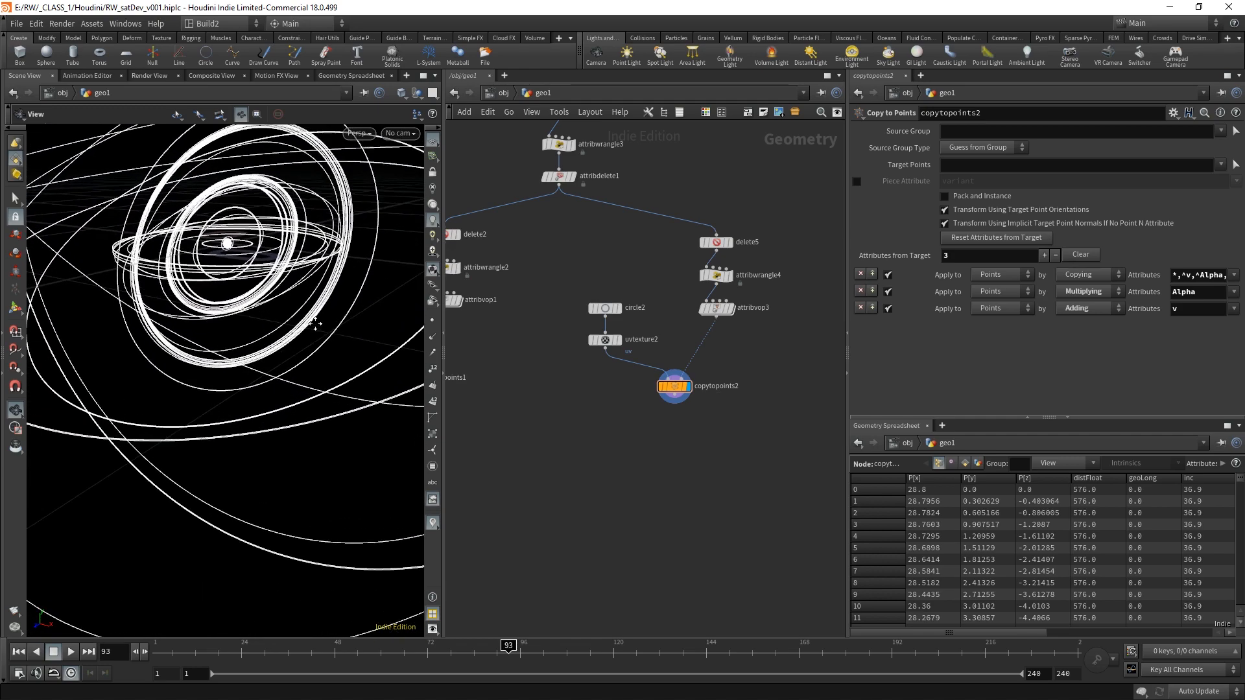
{"action": "middle_click_drag", "start_coordinate": [317, 344], "coordinate": [325, 504]}
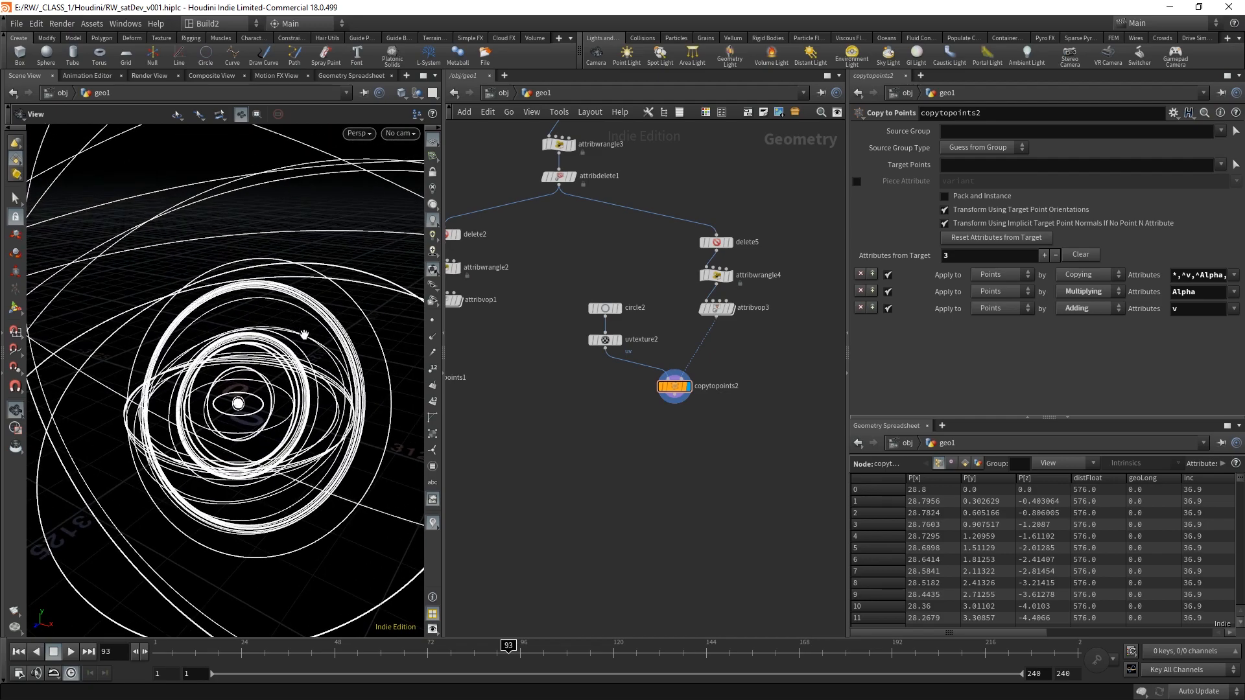
{"action": "left_click_drag", "start_coordinate": [201, 416], "coordinate": [202, 353]}
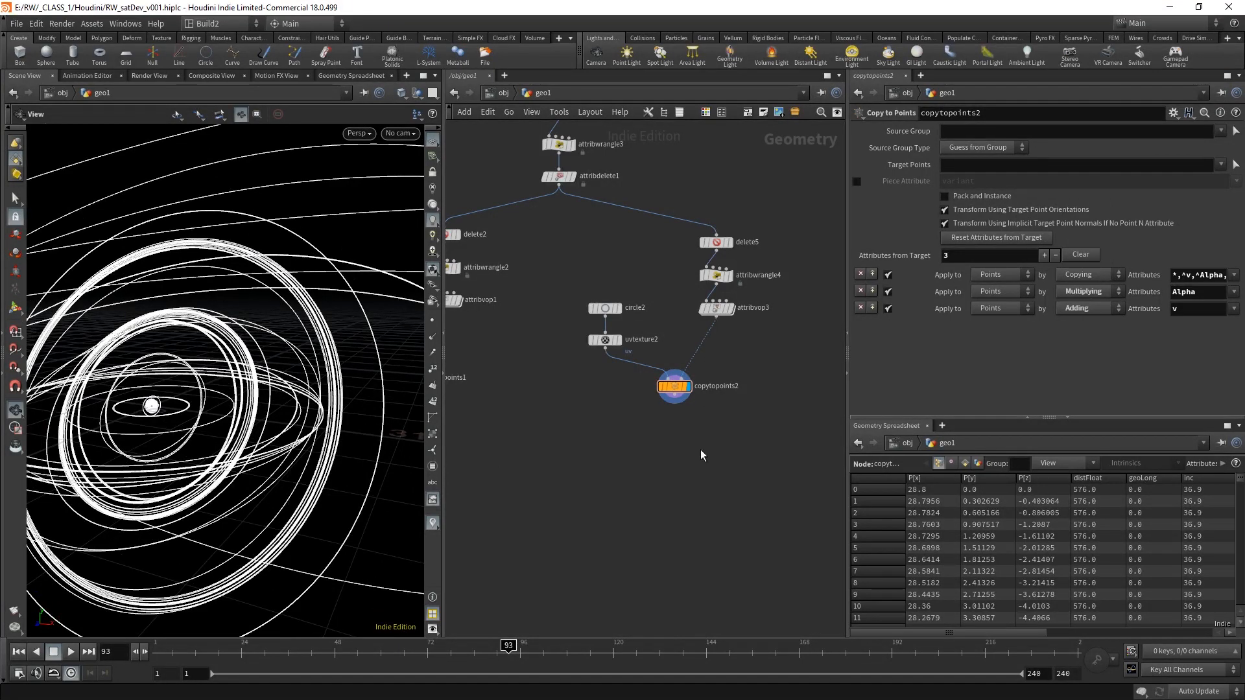
- Sort attribvop3's points by distFloat in descending order and examine the largest distances
{"action": "middle_click_drag", "start_coordinate": [752, 417], "coordinate": [740, 436]}
{"action": "middle_click_drag", "start_coordinate": [764, 368], "coordinate": [742, 375]}
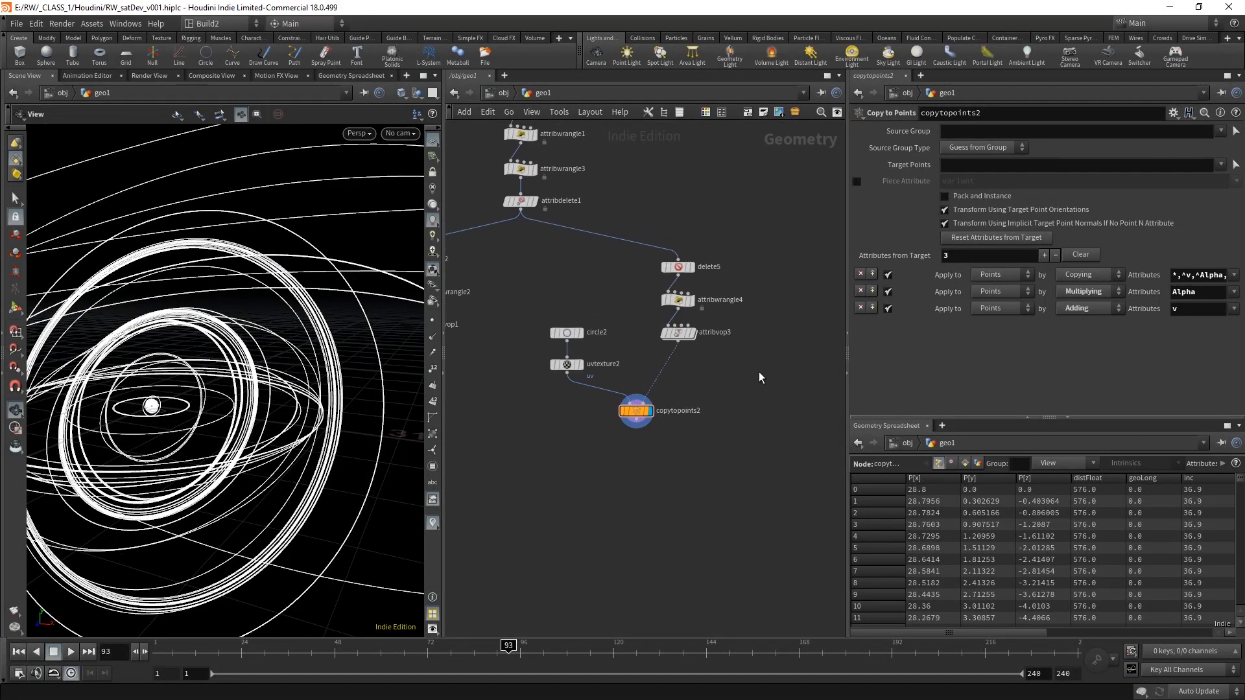
{"action": "left_click", "coordinate": [687, 335]}
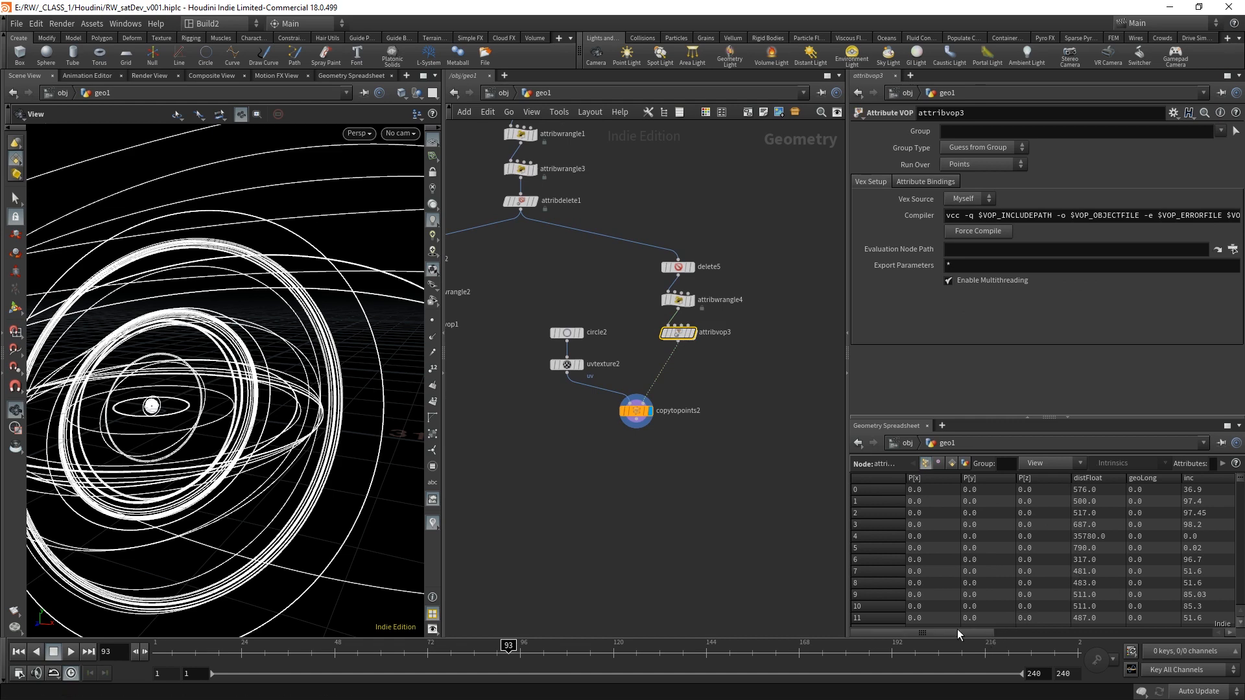
{"action": "left_click", "coordinate": [1104, 480]}
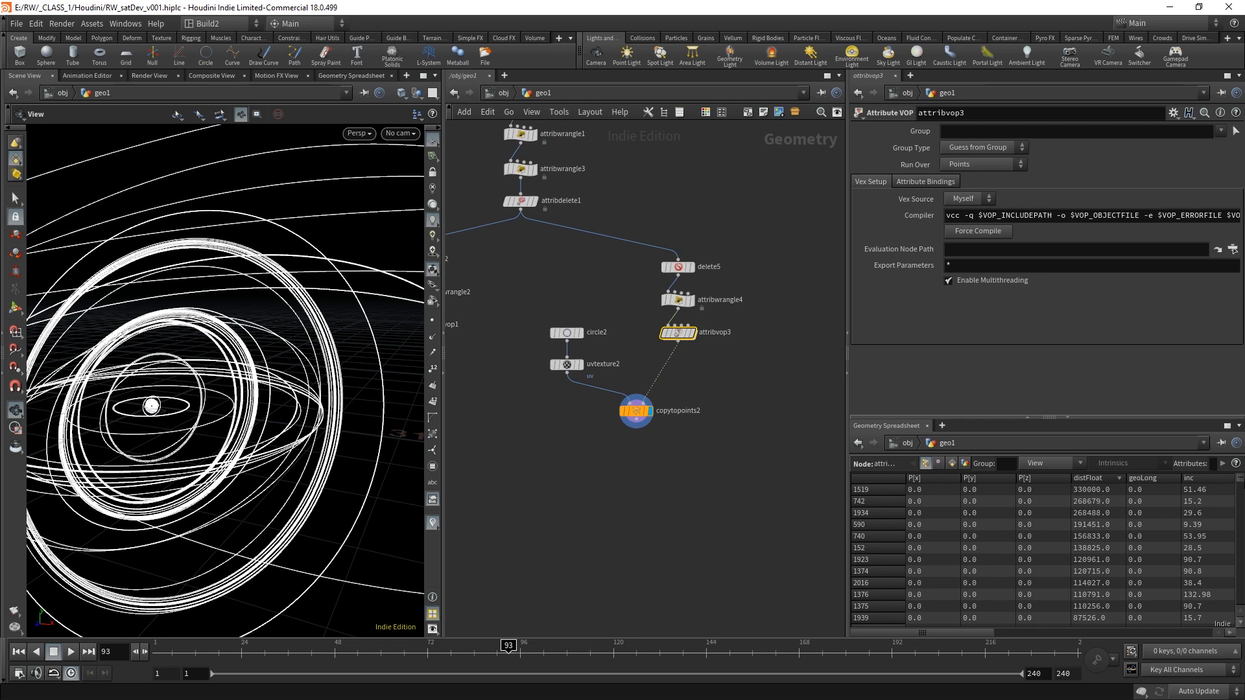
{"action": "left_click_drag", "start_coordinate": [1241, 479], "coordinate": [1244, 487]}
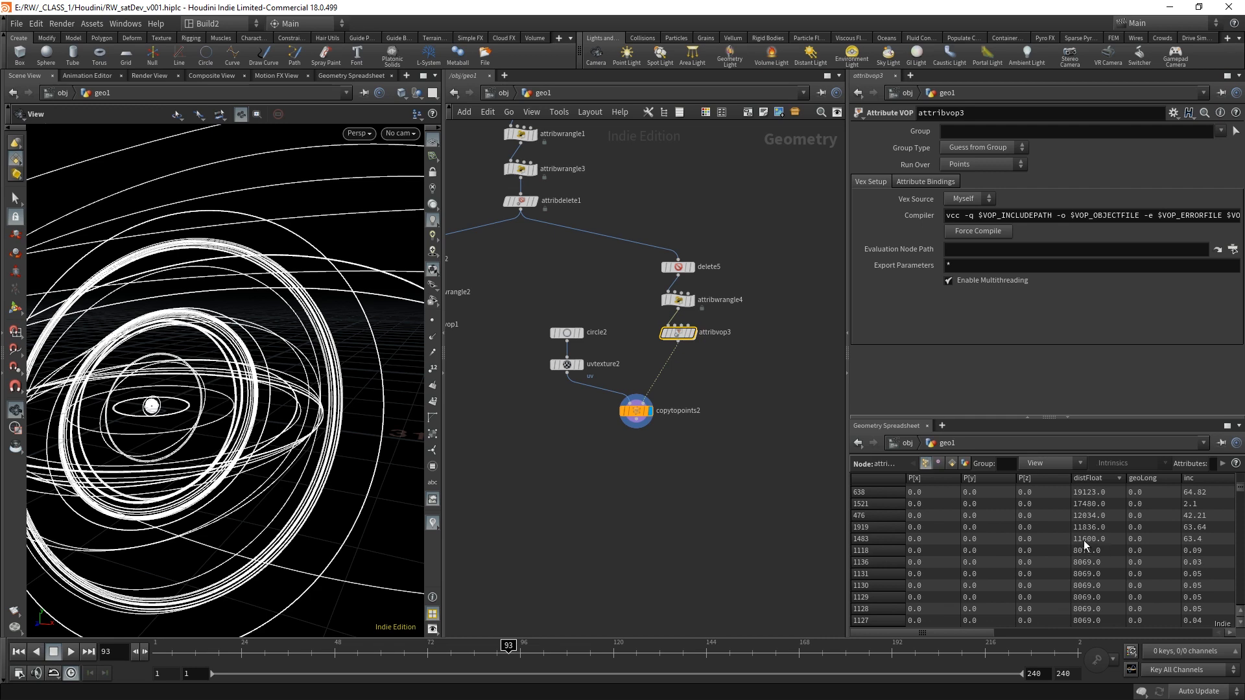
- Insert a Delete node between attribvop3 and copytopoints2
{"action": "left_click", "coordinate": [731, 398]}
{"action": "middle_click_drag", "start_coordinate": [730, 397], "coordinate": [711, 415]}
{"action": "key", "text": "Tab"}
{"action": "type", "text": "del"}
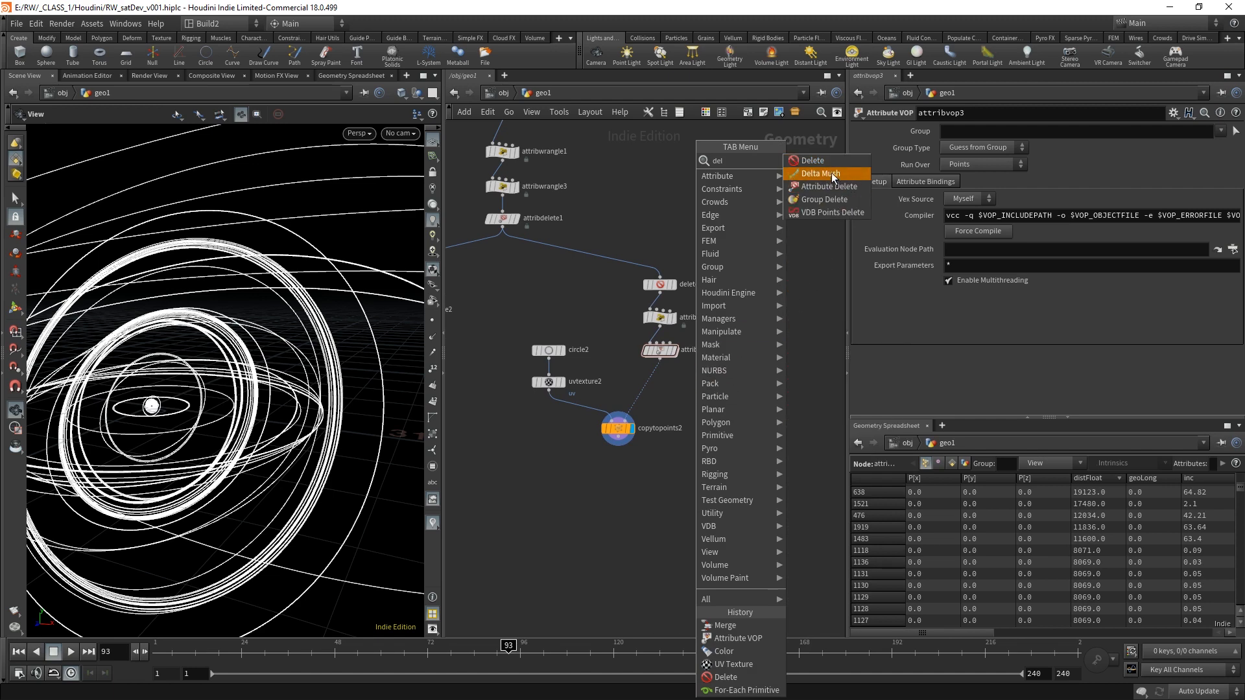
{"action": "left_click", "coordinate": [831, 162]}
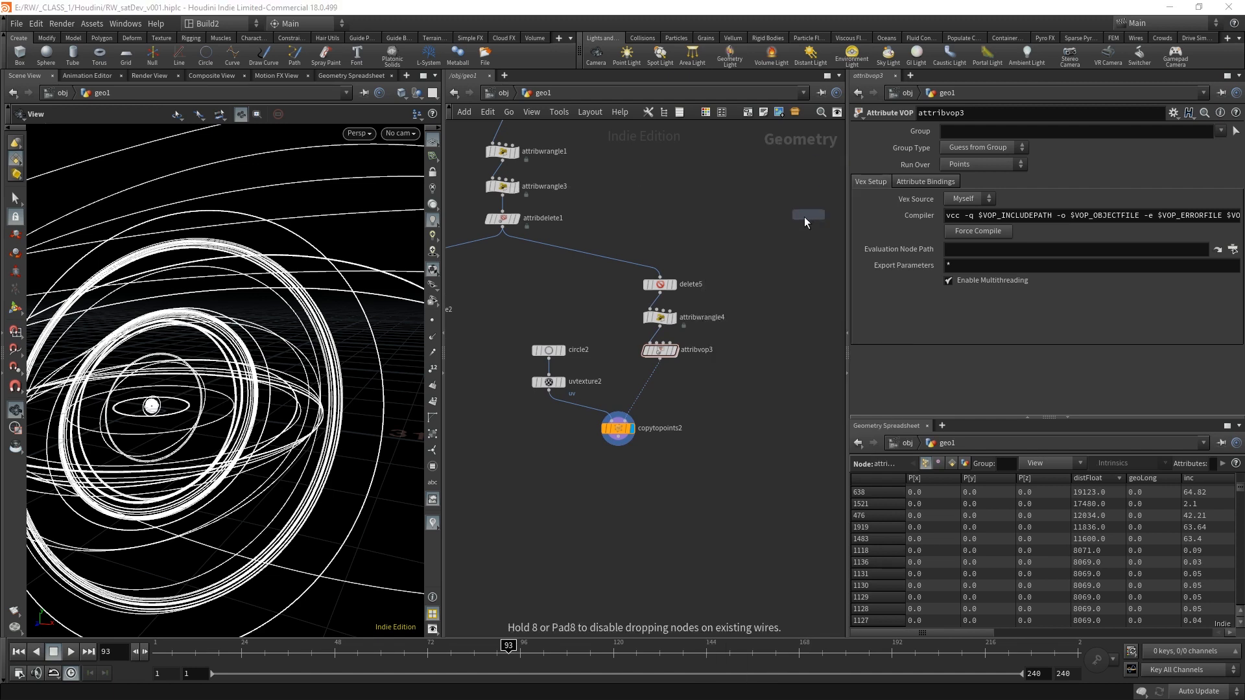
{"action": "left_click", "coordinate": [648, 384]}
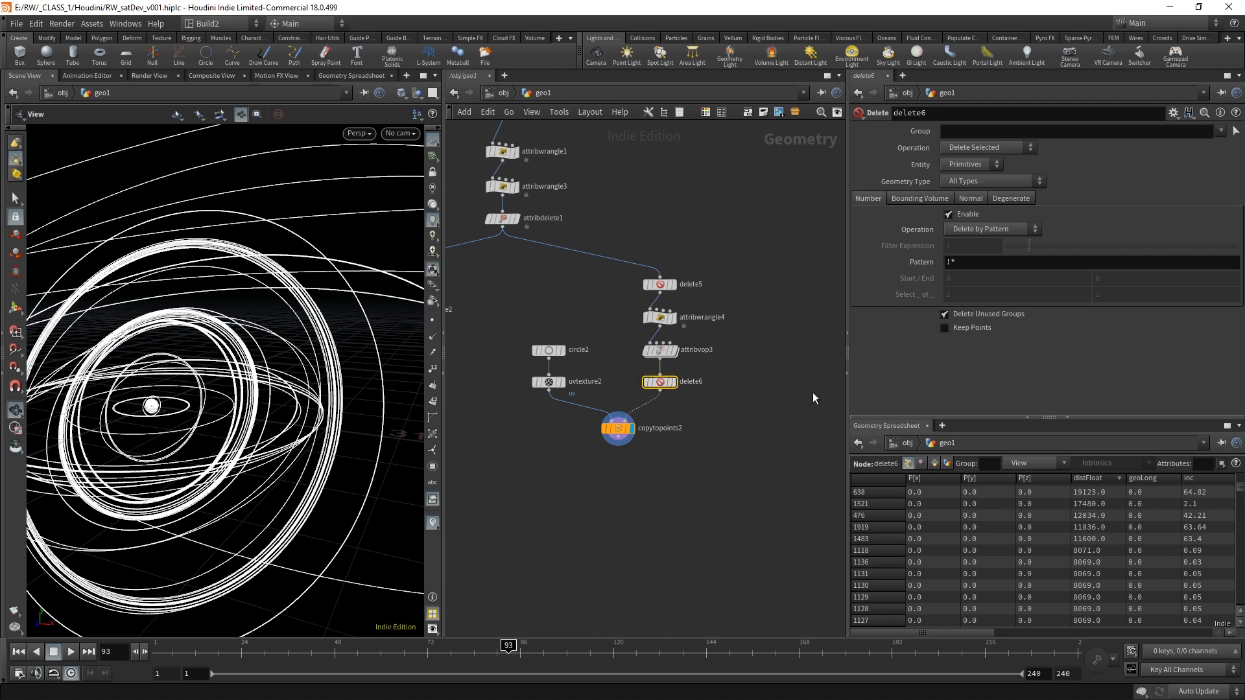
{"action": "left_click", "coordinate": [987, 166]}
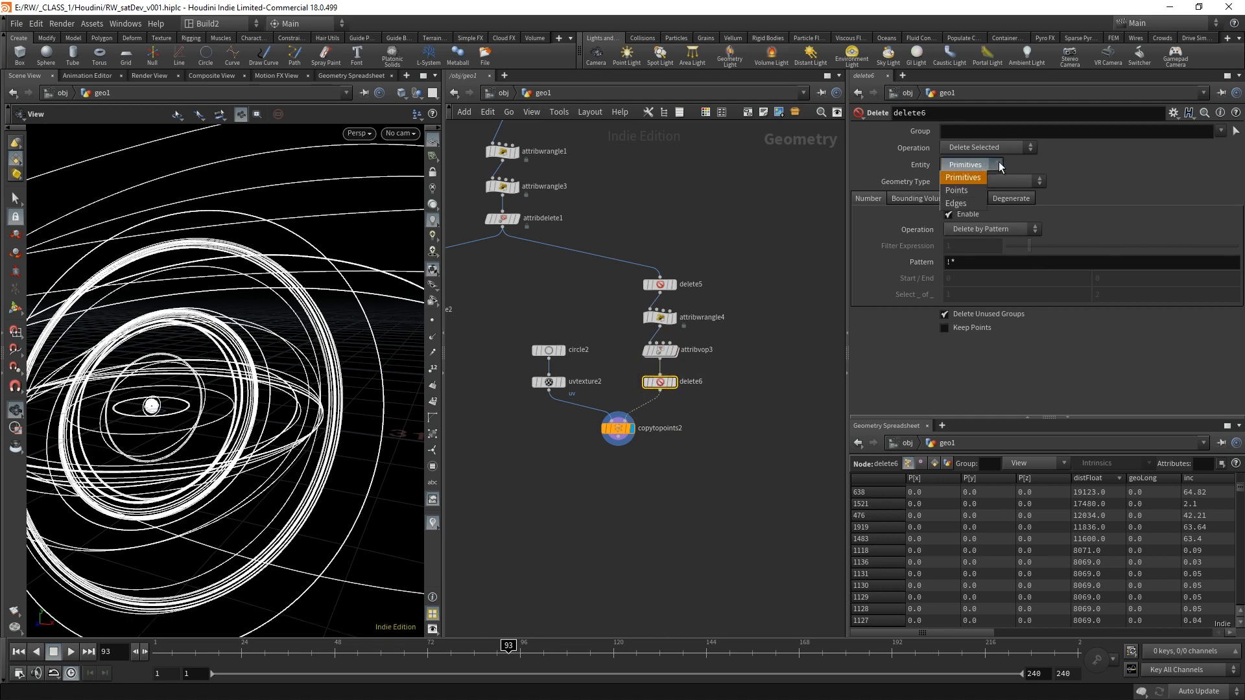
{"action": "left_click", "coordinate": [975, 192]}
{"action": "left_click", "coordinate": [989, 229]}
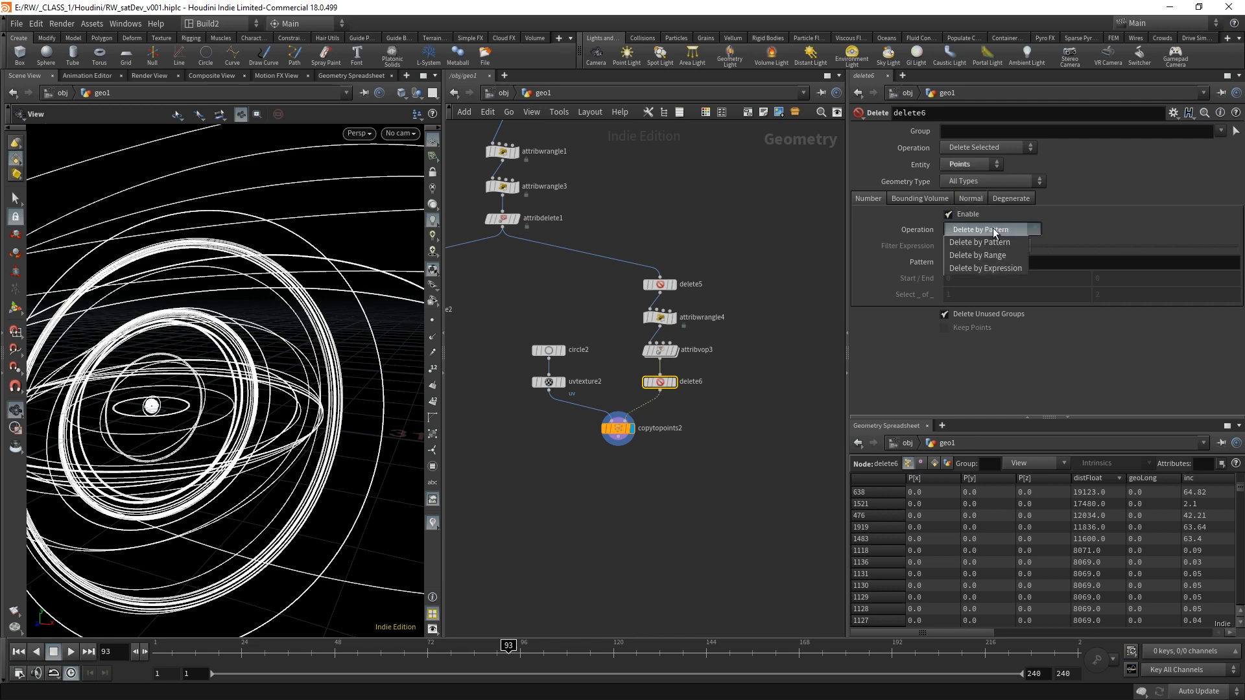
{"action": "left_click", "coordinate": [979, 258]}
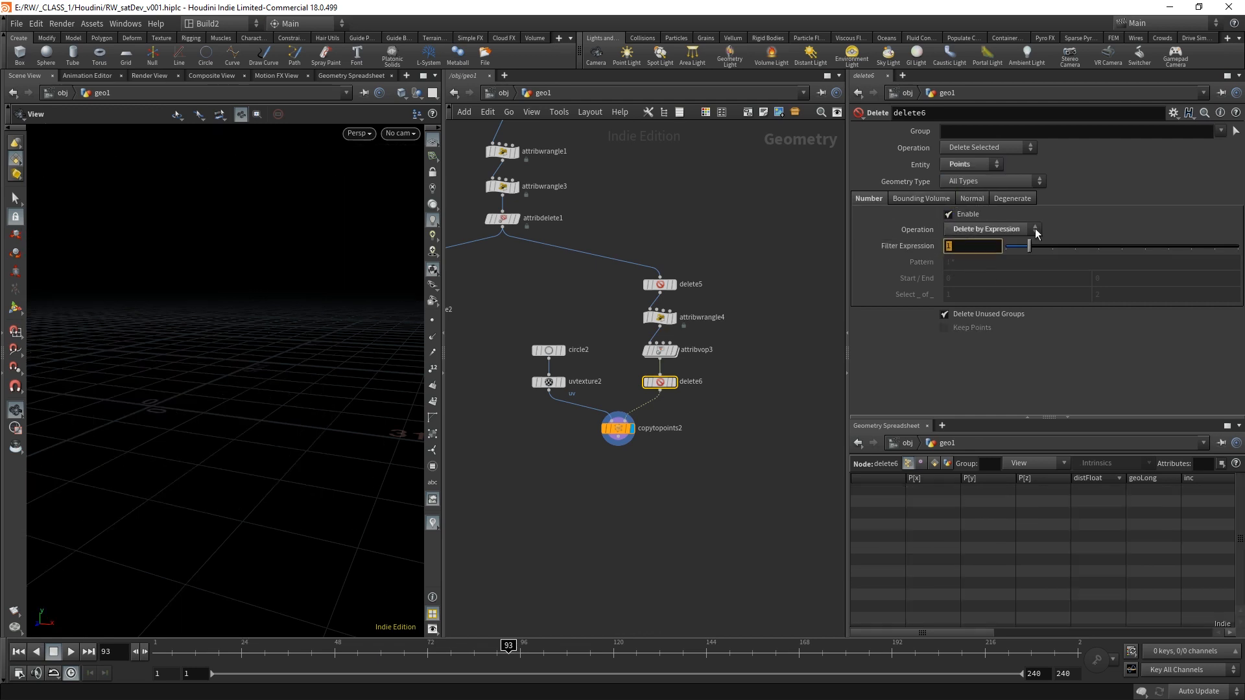
{"action": "type", "text": "@"}
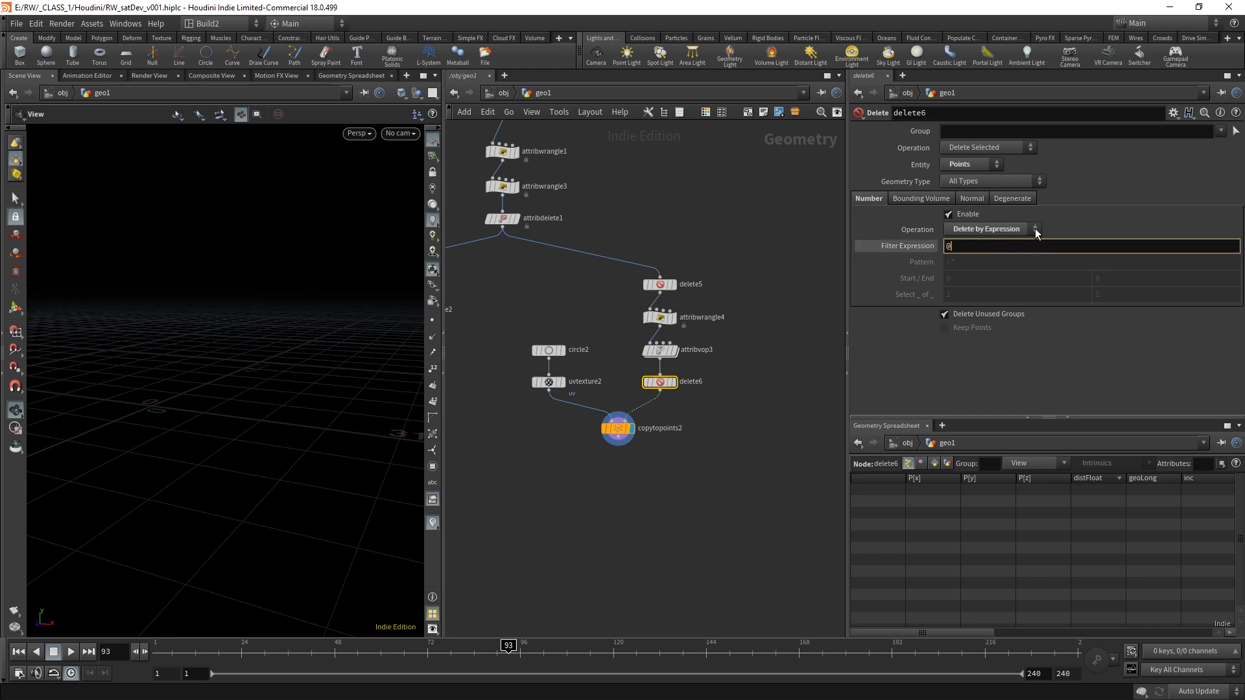
{"action": "type", "text": "distFloat"}
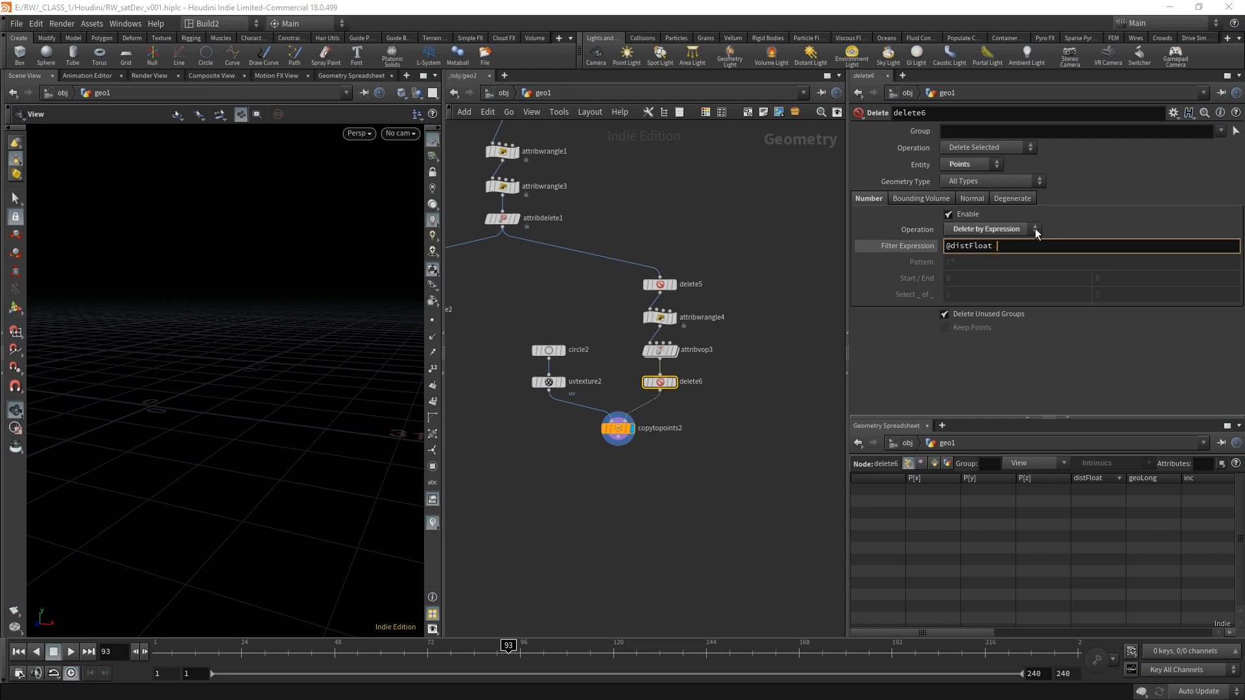
{"action": "type", "text": " > 10000"}
{"action": "key", "text": "BackSpace"}
{"action": "type", "text": "0"}
{"action": "key", "text": "Return"}
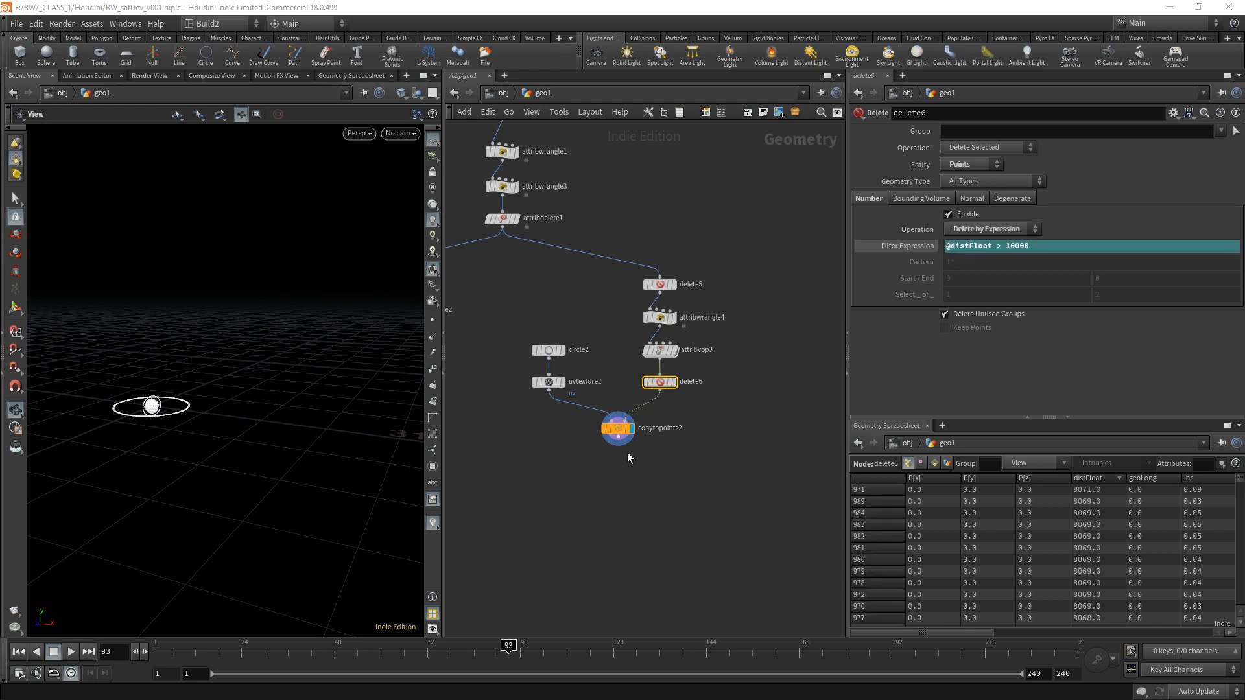
- Frame the remaining orbit circles in the viewport and inspect them up close
{"action": "key", "text": "g"}
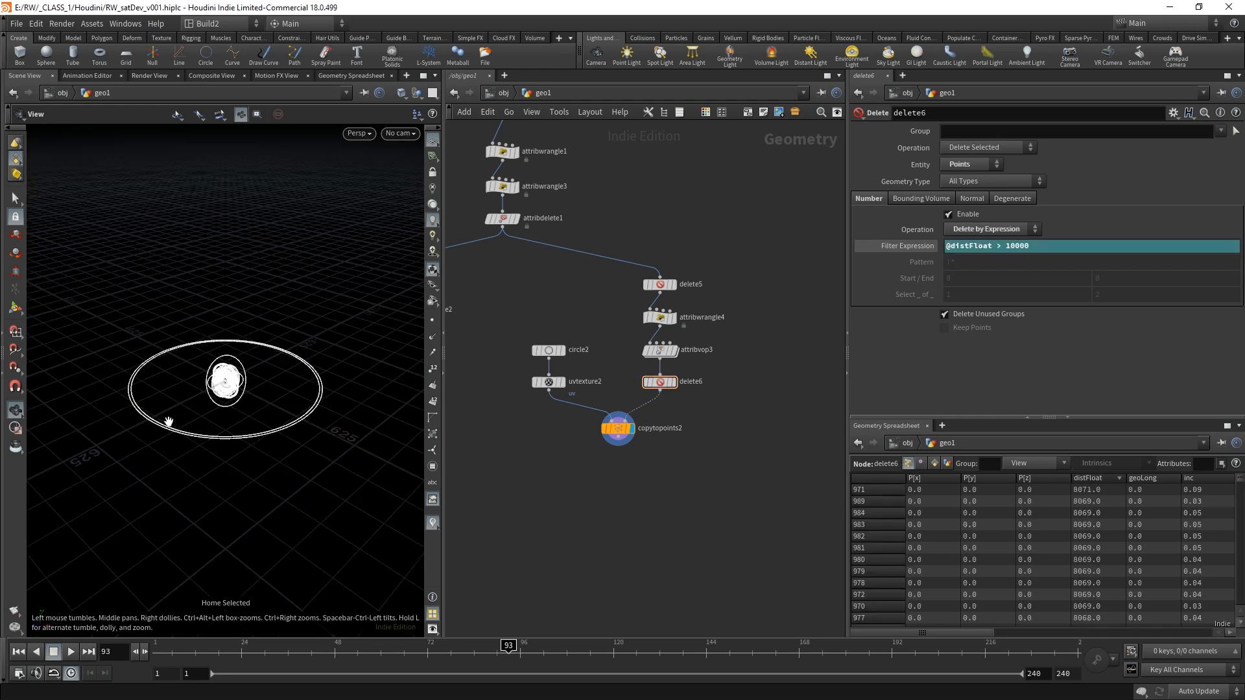
{"action": "left_click_drag", "start_coordinate": [283, 354], "coordinate": [344, 285]}
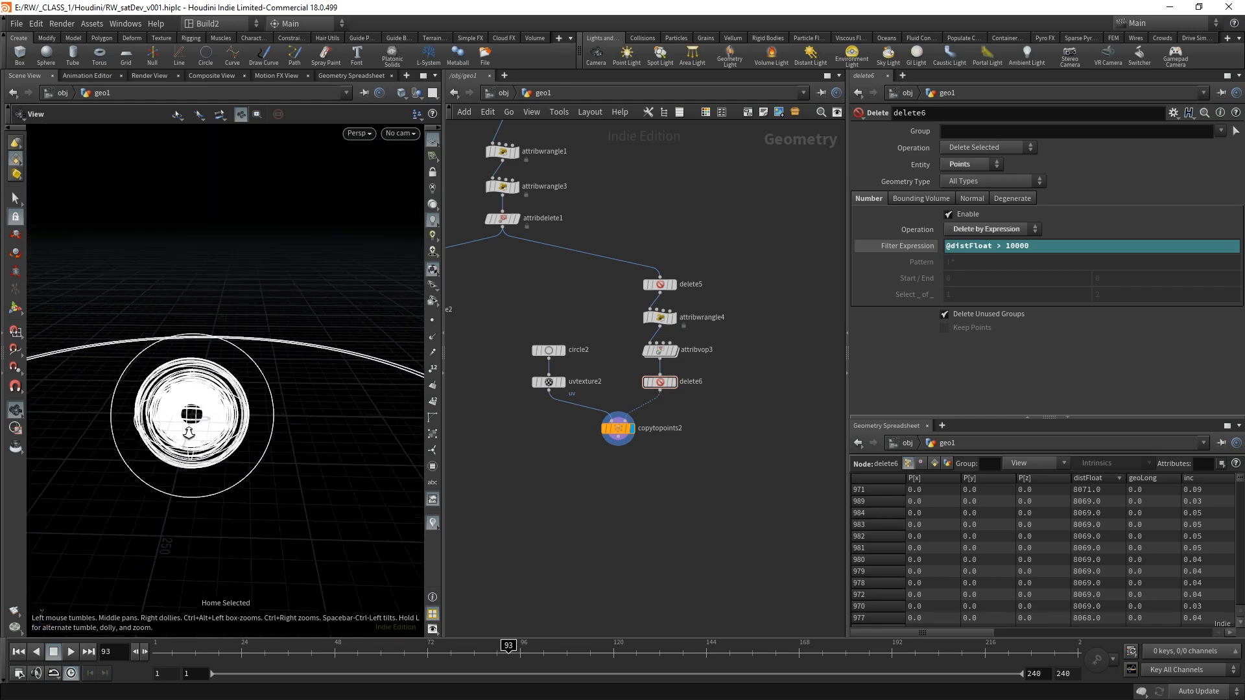
{"action": "right_click_drag", "start_coordinate": [343, 285], "coordinate": [321, 324]}
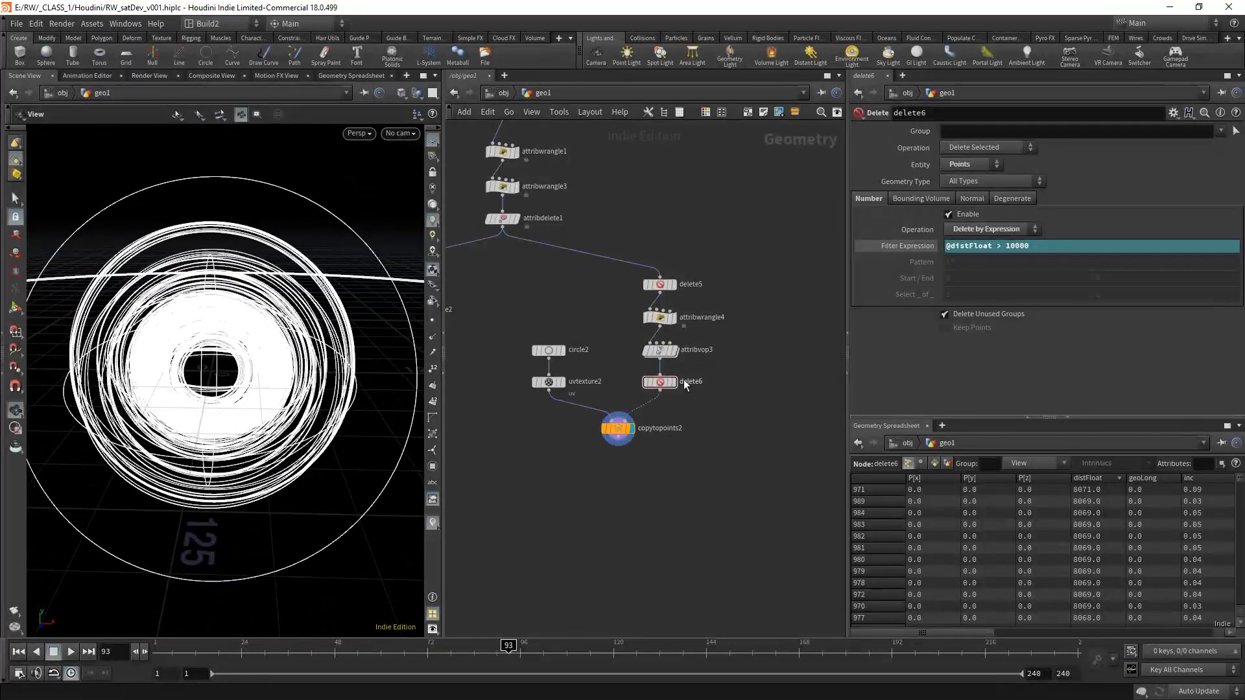
- Inspect the distance-filtered orbits and attribwrangle4's code, and hide the reference grid in the viewport
{"action": "middle_click", "coordinate": [661, 383]}
{"action": "left_click_drag", "start_coordinate": [279, 396], "coordinate": [253, 425]}
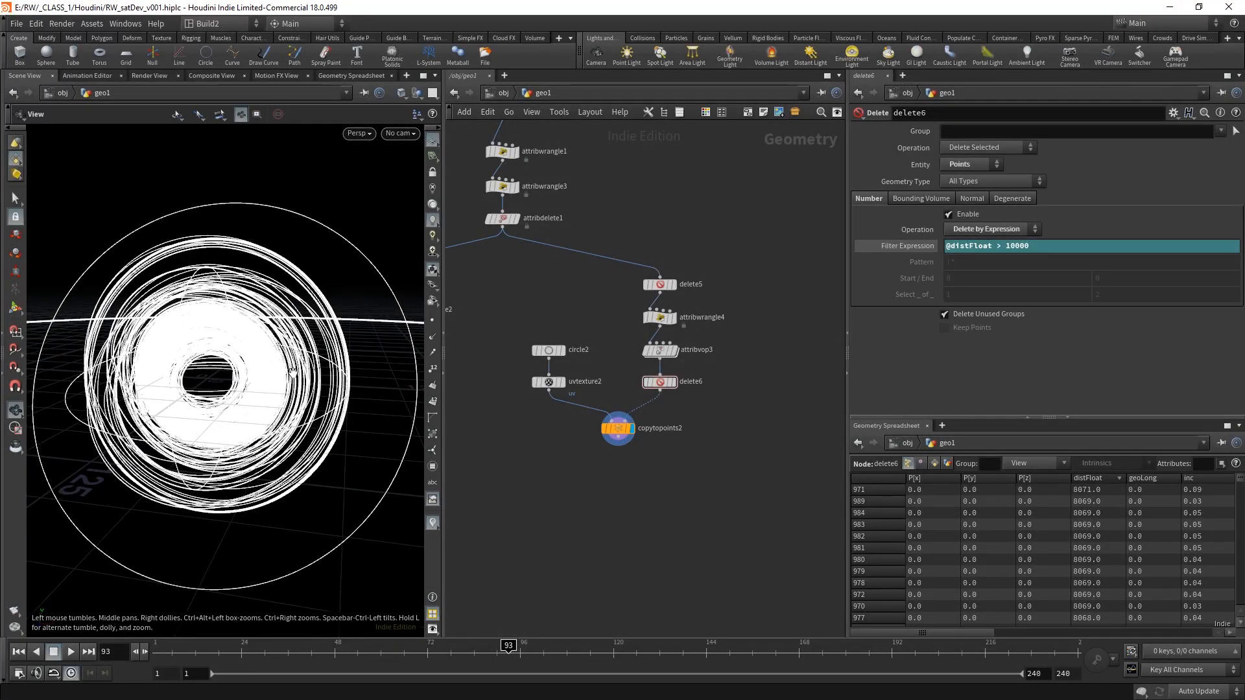
{"action": "middle_click_drag", "start_coordinate": [646, 506], "coordinate": [663, 503]}
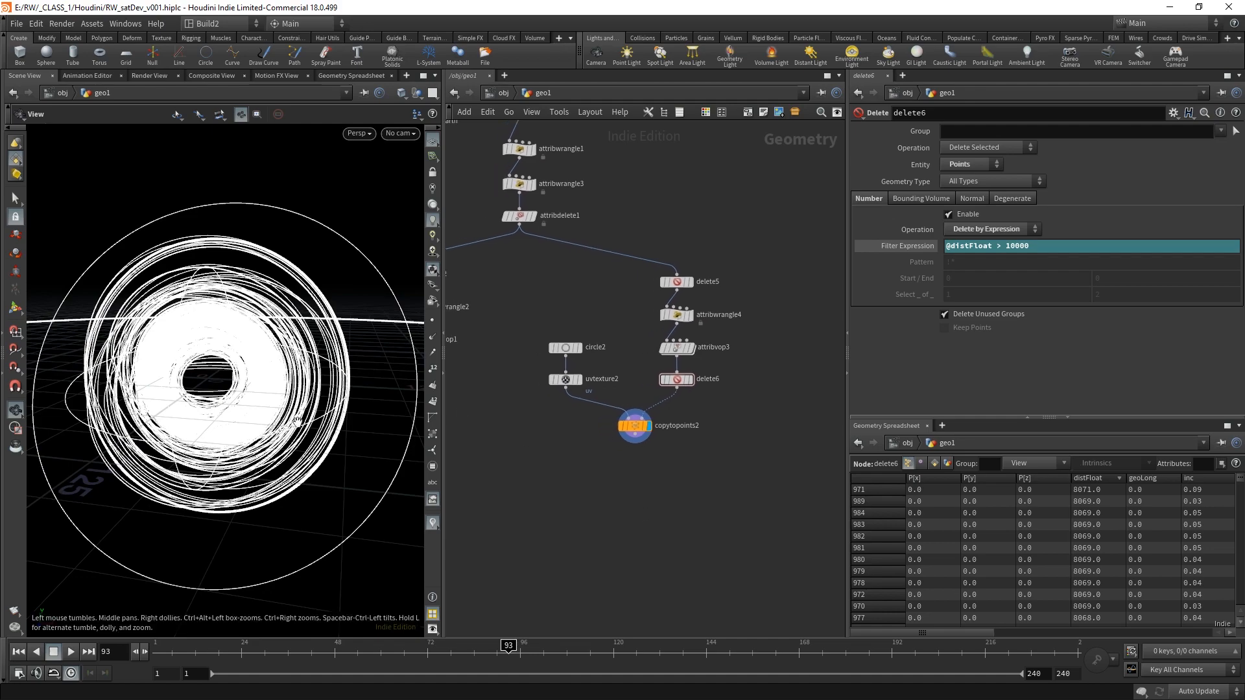
{"action": "left_click_drag", "start_coordinate": [116, 405], "coordinate": [138, 438]}
{"action": "left_click", "coordinate": [677, 315]}
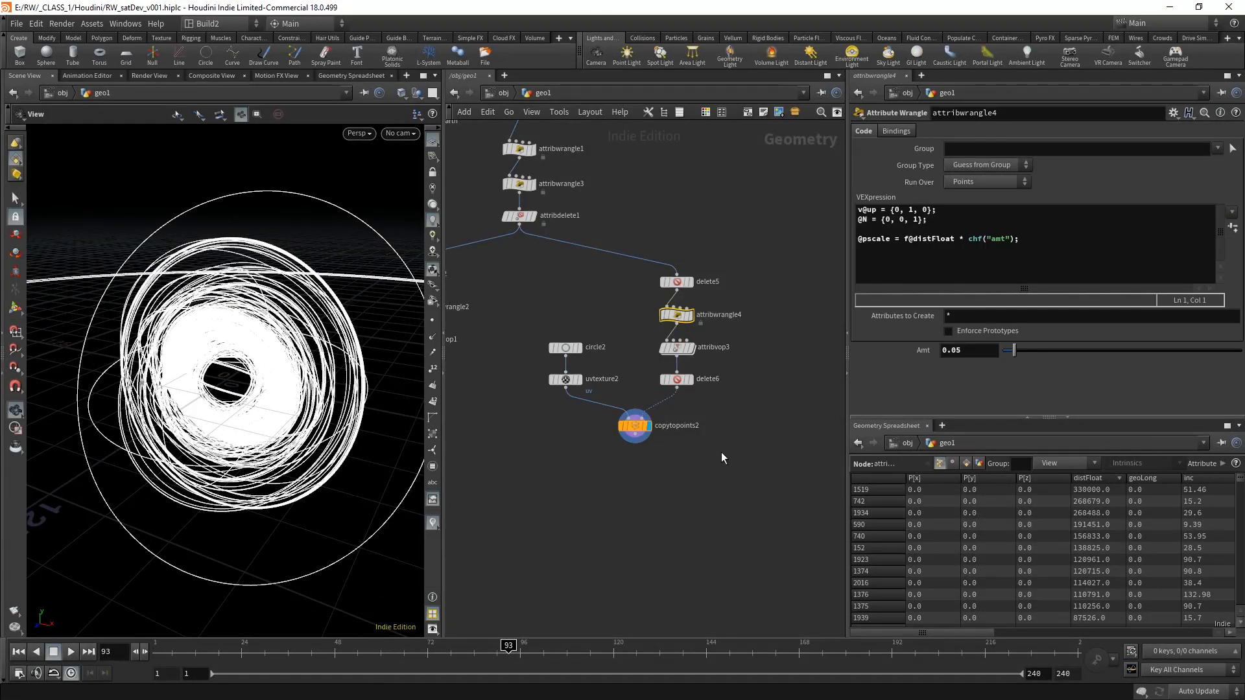
{"action": "middle_click_drag", "start_coordinate": [621, 492], "coordinate": [717, 483]}
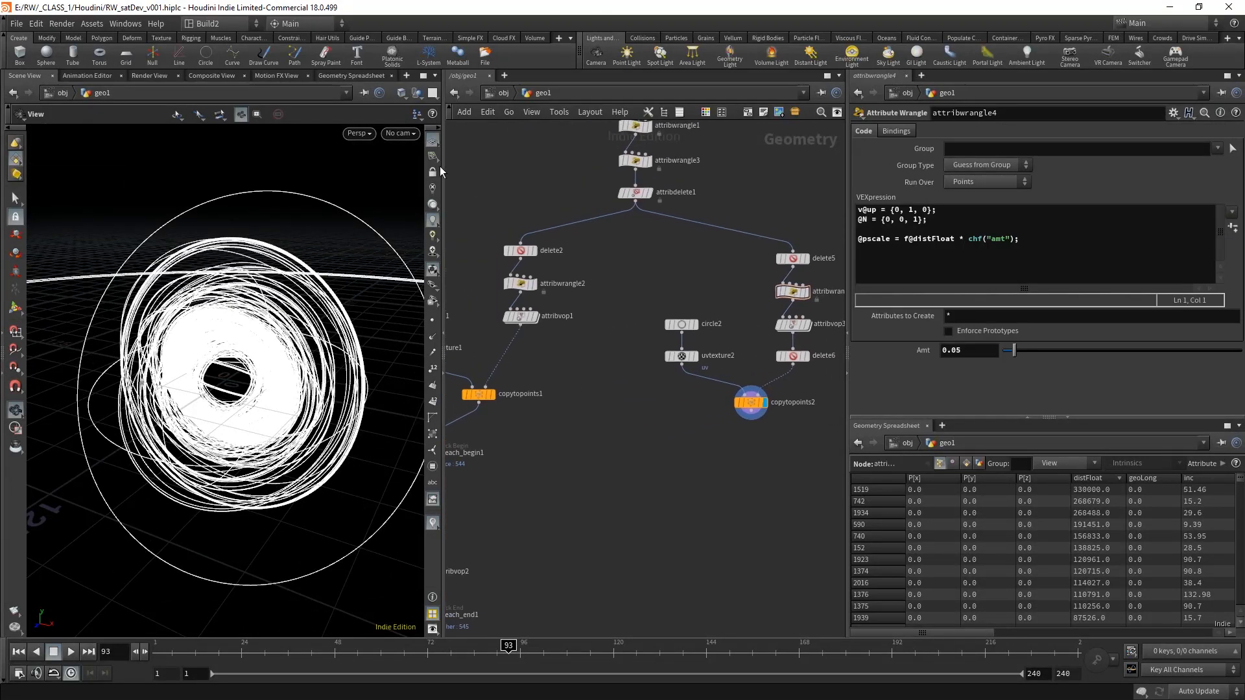
{"action": "left_click", "coordinate": [439, 187]}
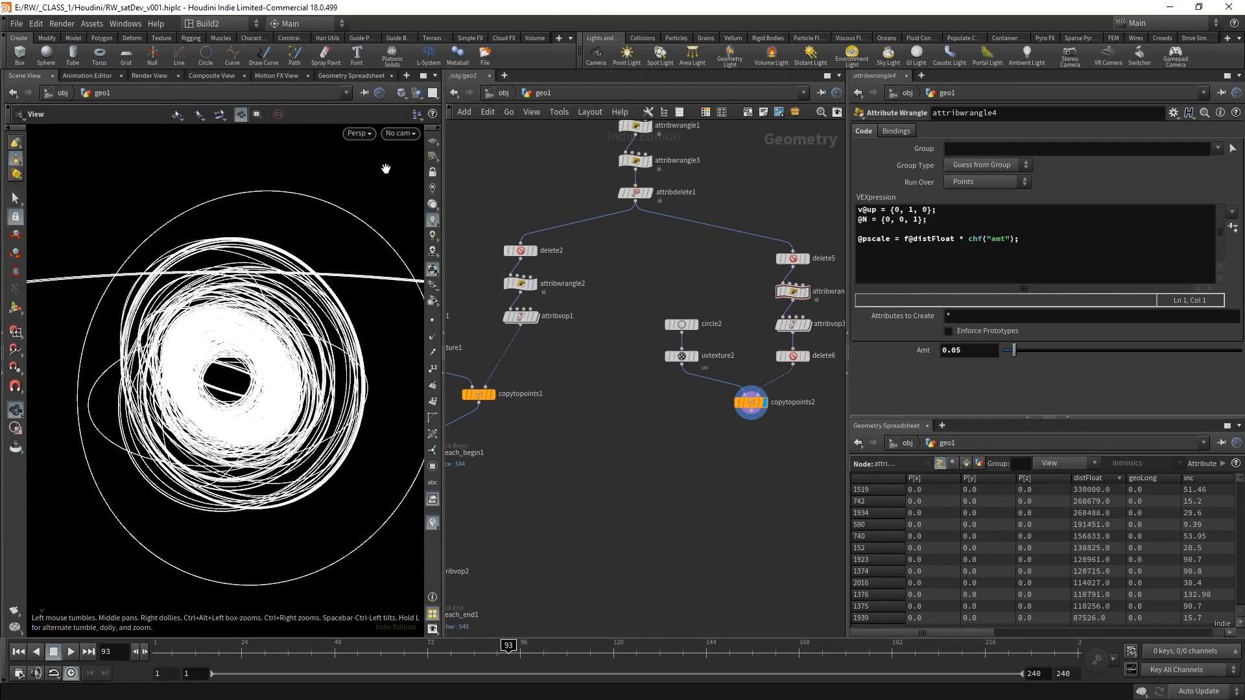
- Duplicate the whole for-each block under copytopoints1, including its Delete and Attribute VOP nodes, and place the copy beside the original
{"action": "middle_click_drag", "start_coordinate": [674, 476], "coordinate": [588, 462]}
{"action": "scroll", "coordinate": [637, 448], "scroll_direction": "down", "scroll_amount": 1}
{"action": "middle_click_drag", "start_coordinate": [518, 482], "coordinate": [664, 413]}
{"action": "left_click_drag", "start_coordinate": [607, 549], "coordinate": [441, 344]}
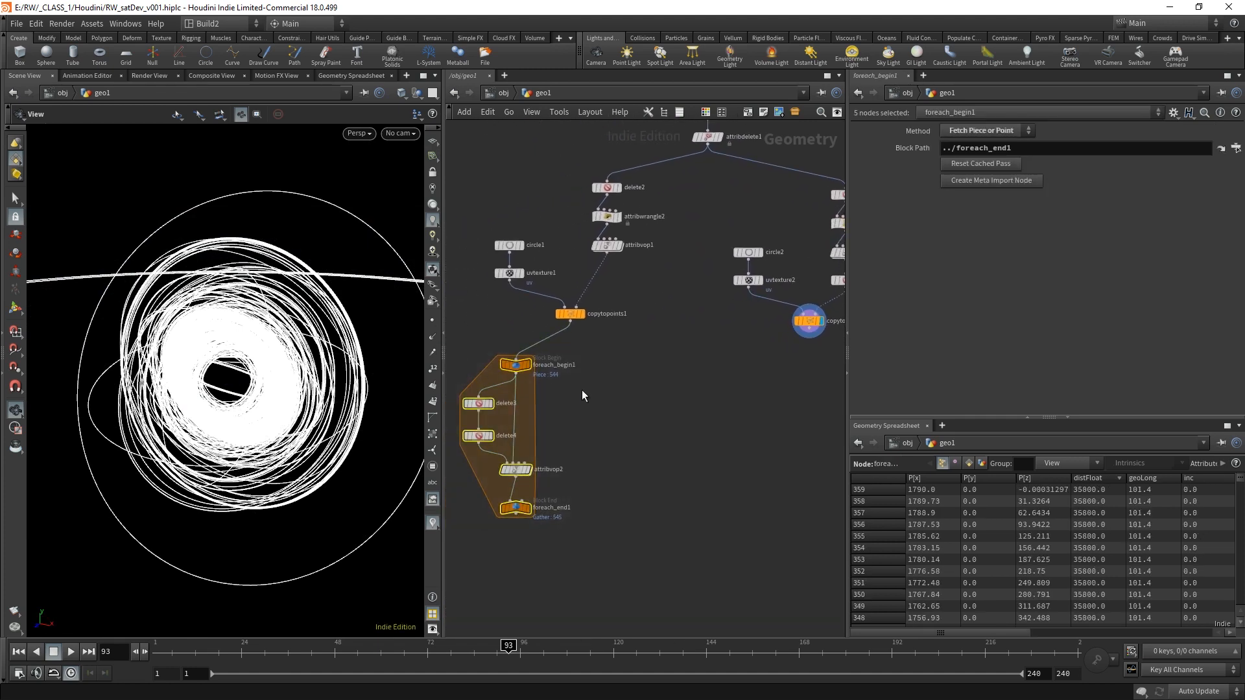
{"action": "middle_click_drag", "start_coordinate": [605, 423], "coordinate": [603, 430]}
{"action": "left_click_drag", "start_coordinate": [519, 382], "coordinate": [776, 377], "text": "alt"}
{"action": "left_click", "coordinate": [722, 359]}
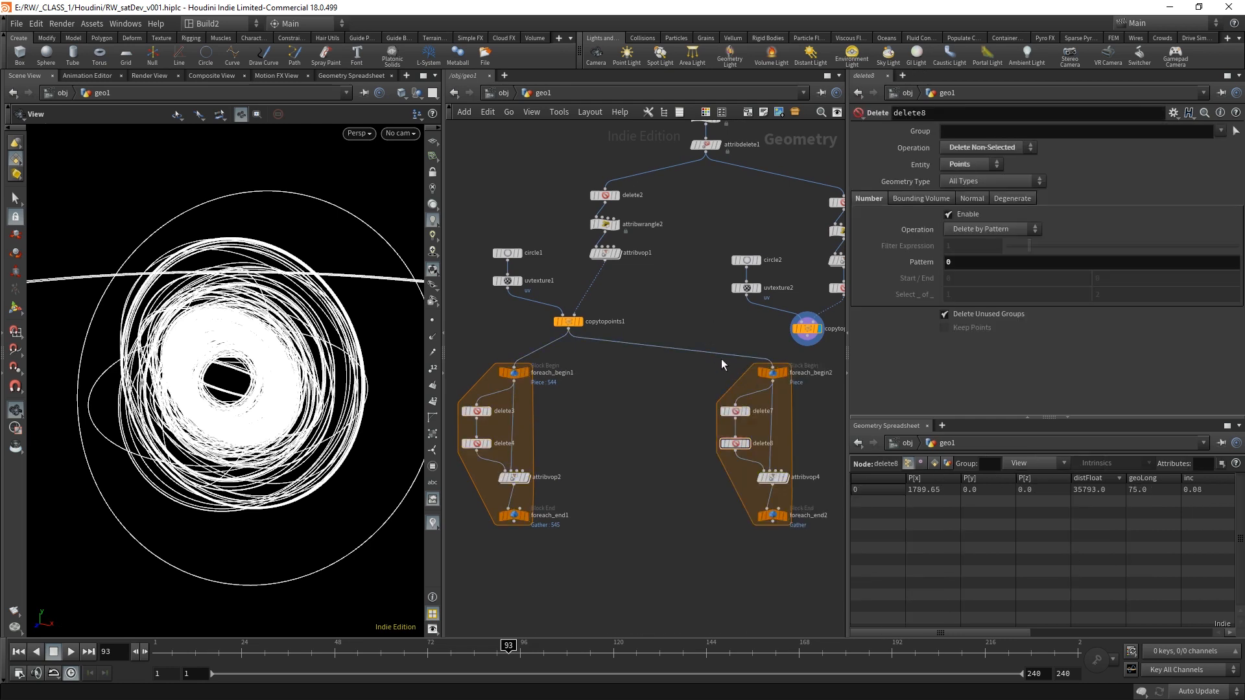
- Rewire the duplicated loop's foreach_begin2 input from copytopoints1 to copytopoints2
{"action": "middle_click_drag", "start_coordinate": [668, 466], "coordinate": [631, 471]}
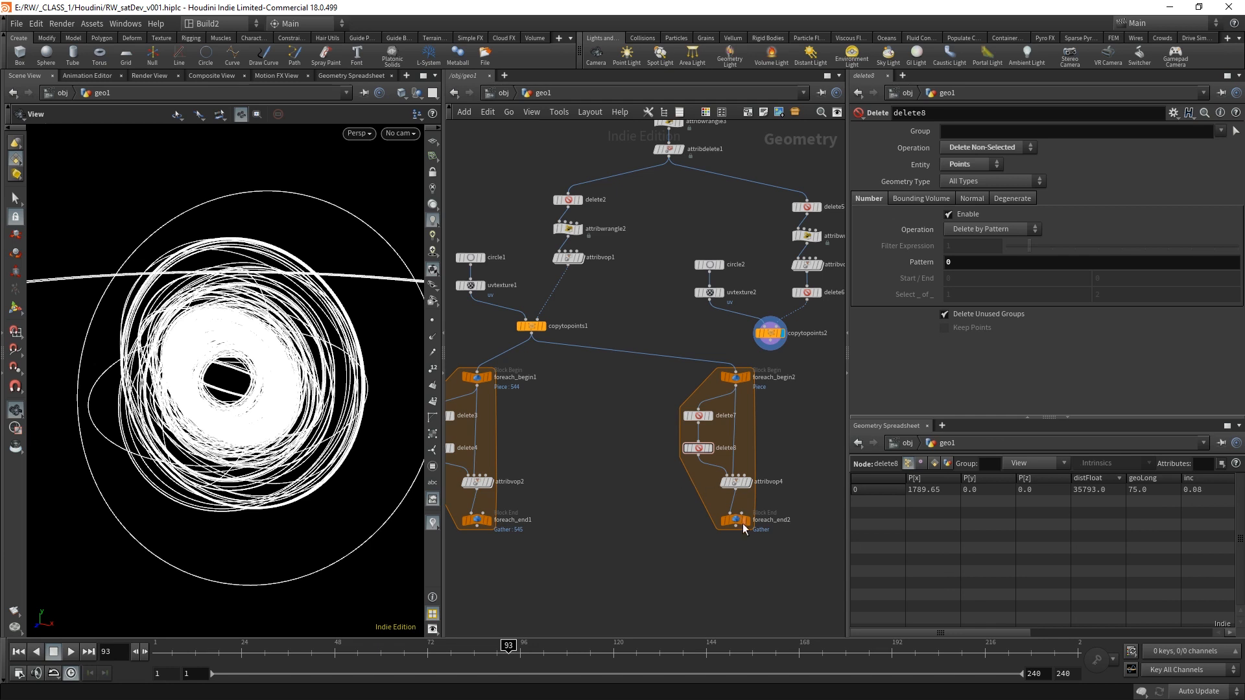
{"action": "middle_click_drag", "start_coordinate": [734, 576], "coordinate": [592, 600]}
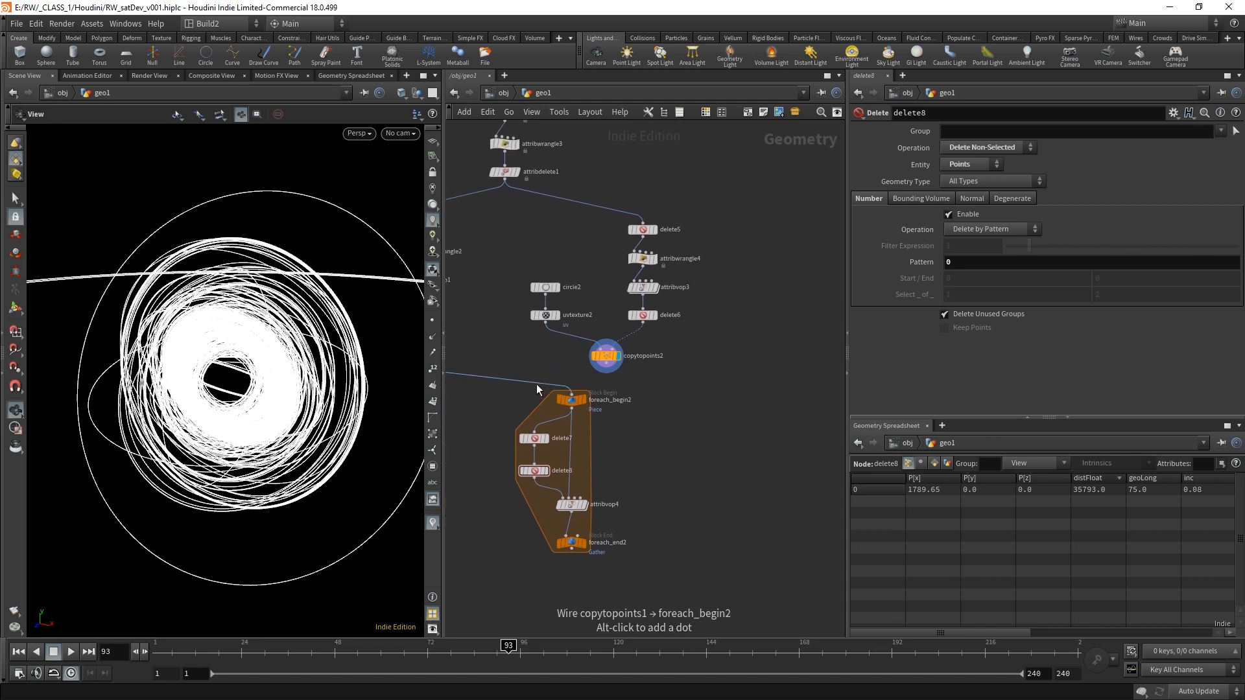
{"action": "left_click_drag", "start_coordinate": [571, 389], "coordinate": [604, 368]}
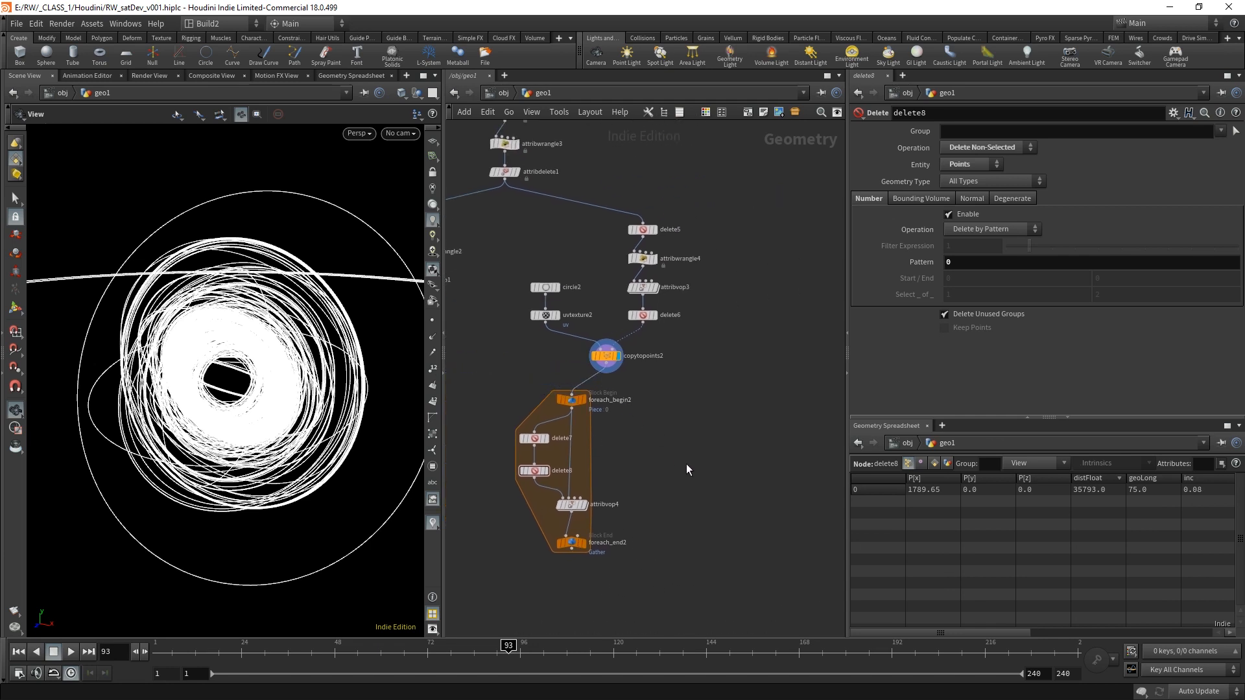
{"action": "middle_click_drag", "start_coordinate": [658, 471], "coordinate": [691, 439]}
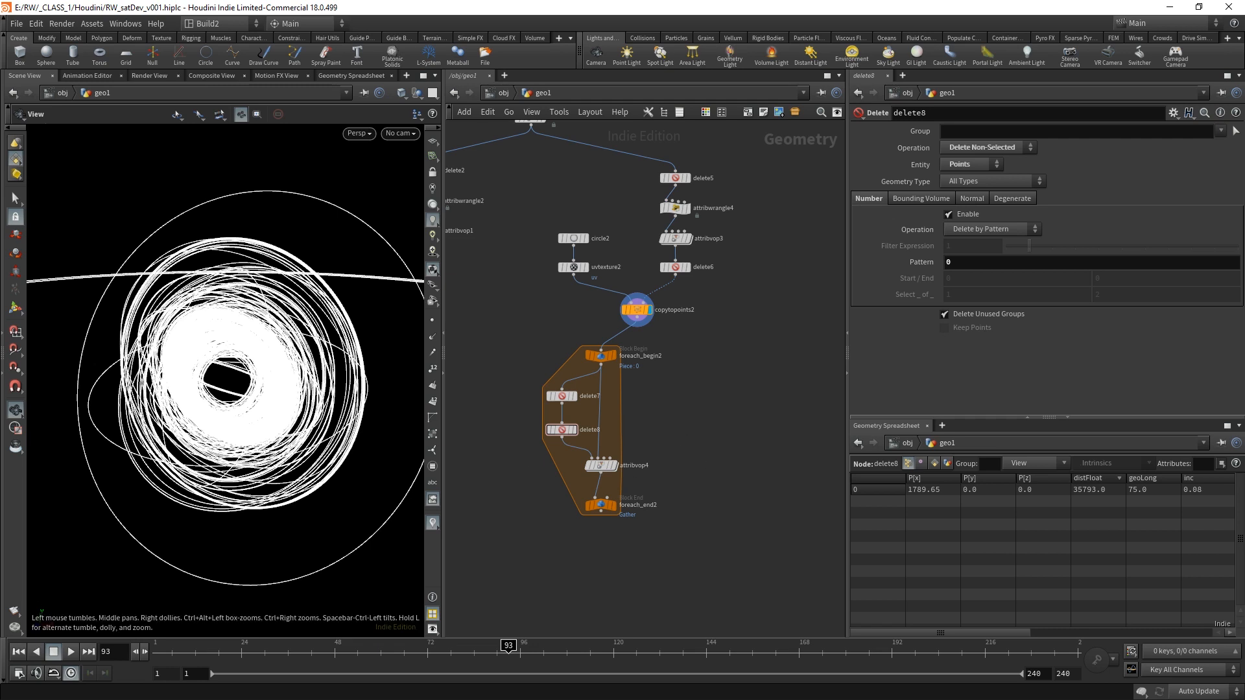
{"action": "middle_click_drag", "start_coordinate": [676, 419], "coordinate": [694, 419]}
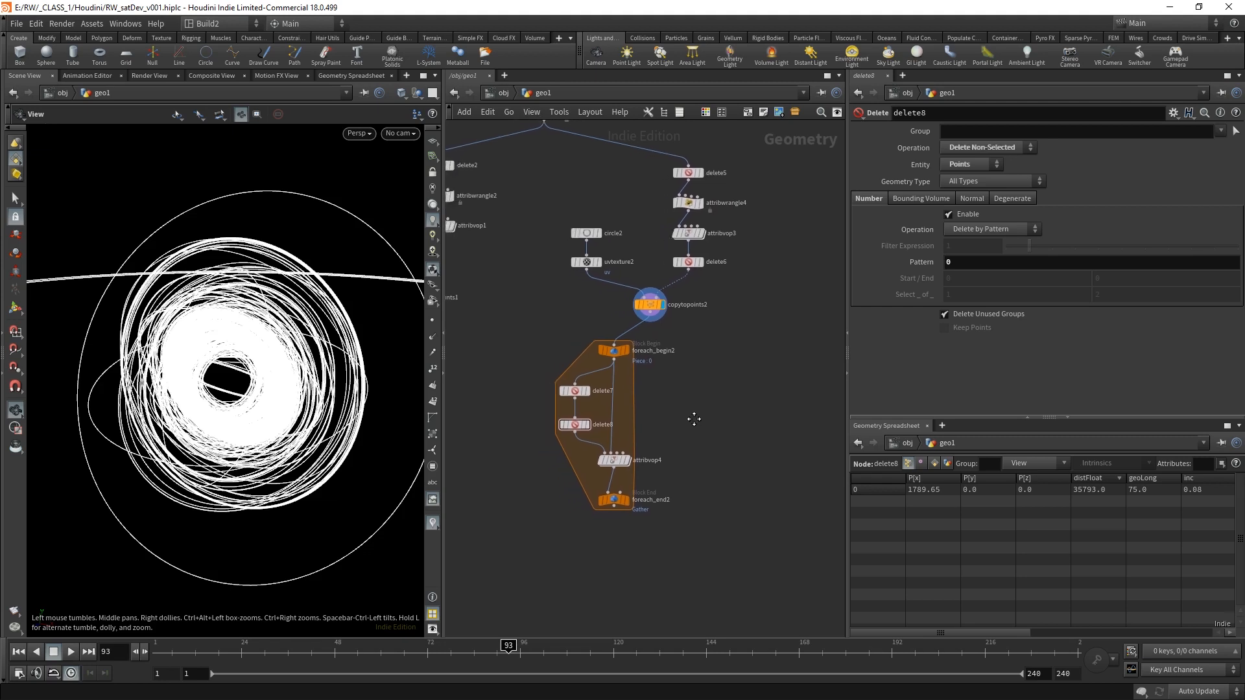
{"action": "mouse_move", "coordinate": [696, 419]}
{"action": "right_mouse_down"}
{"action": "mouse_move", "coordinate": [686, 423]}
{"action": "mouse_move", "coordinate": [696, 428]}
{"action": "right_mouse_up"}
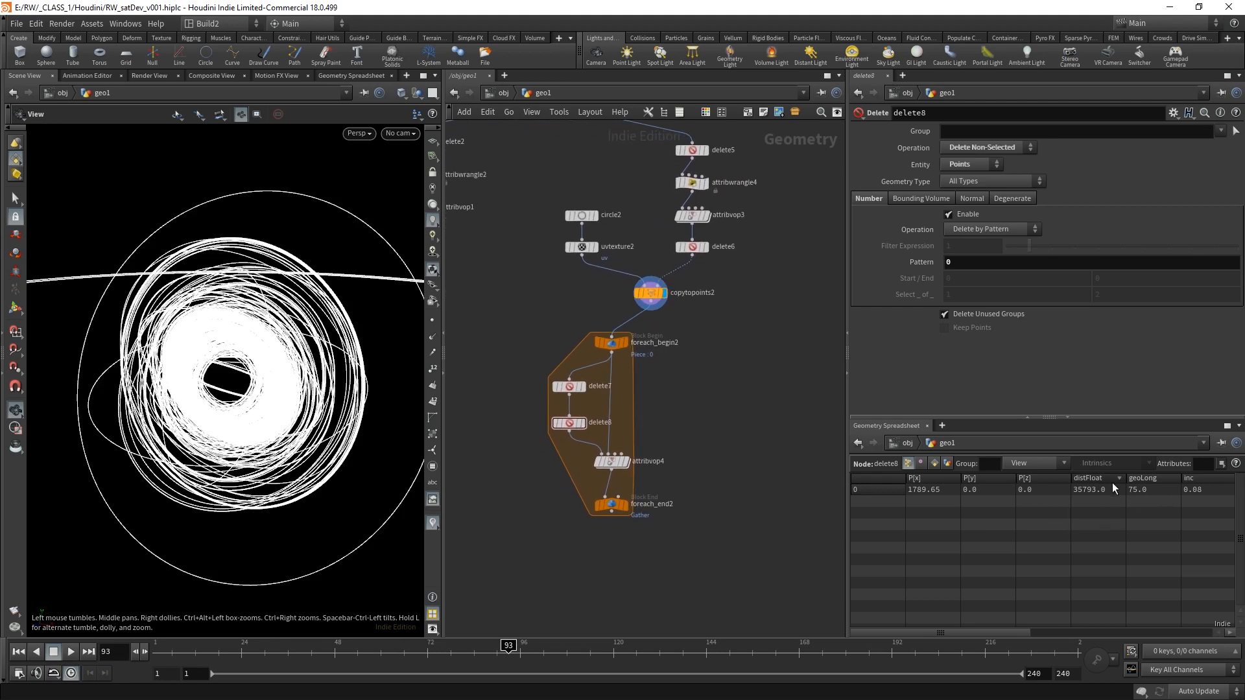
- Remove delete8 and attribvop4 from the duplicated loop, leaving delete7 inline between foreach_begin2 and foreach_end2
{"action": "left_click", "coordinate": [651, 293]}
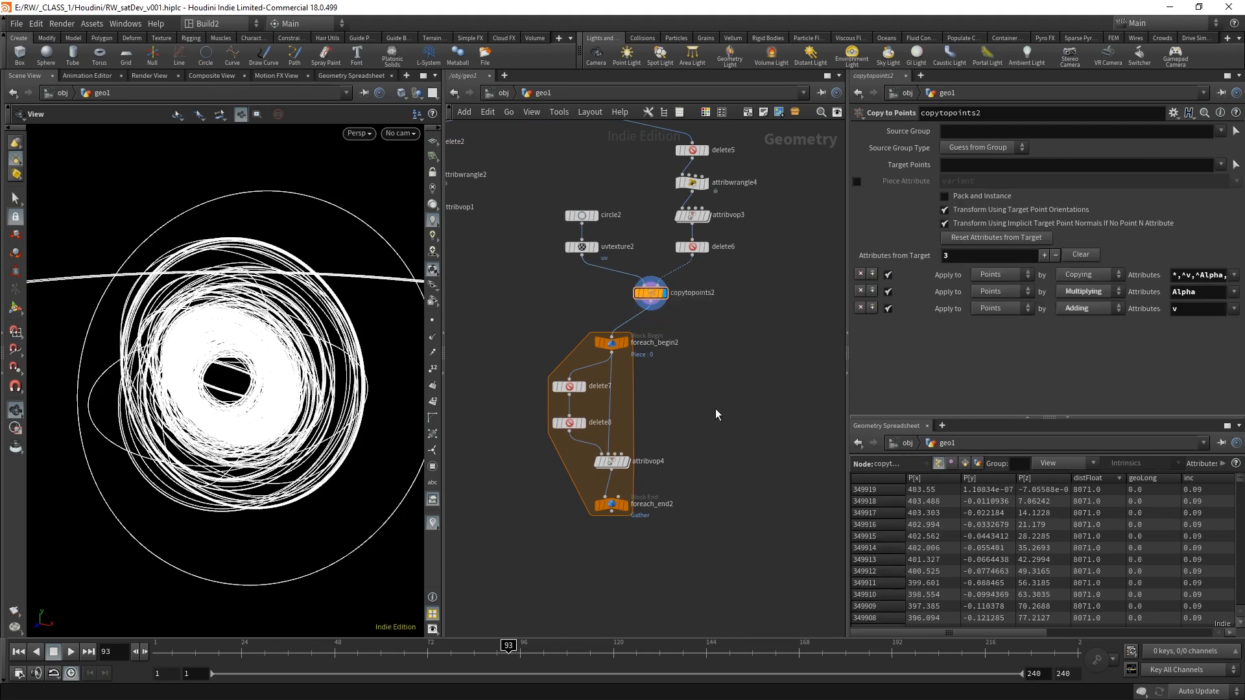
{"action": "middle_click_drag", "start_coordinate": [718, 415], "coordinate": [729, 416]}
{"action": "scroll", "coordinate": [729, 416], "scroll_direction": "up", "scroll_amount": 1}
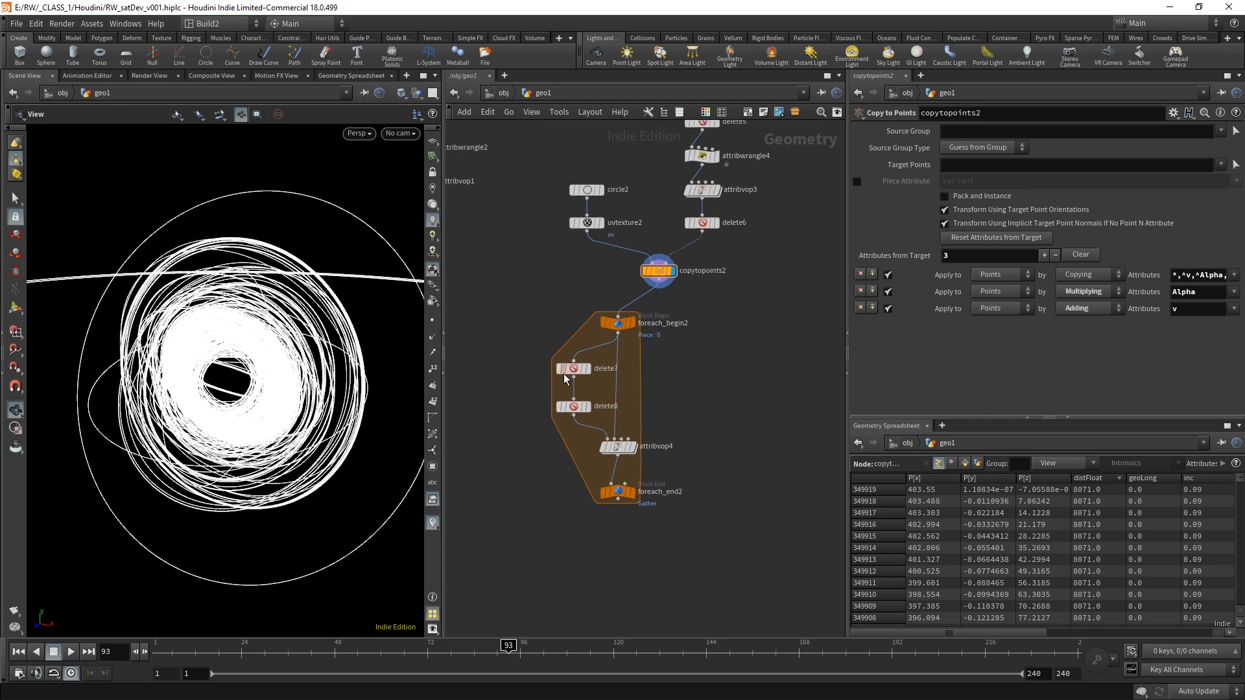
{"action": "mouse_move", "coordinate": [574, 375]}
{"action": "middle_click_drag", "start_coordinate": [602, 377], "coordinate": [625, 376]}
{"action": "left_click_drag", "start_coordinate": [561, 345], "coordinate": [622, 376]}
{"action": "left_click_drag", "start_coordinate": [718, 462], "coordinate": [645, 373]}
{"action": "key", "text": "Delete"}
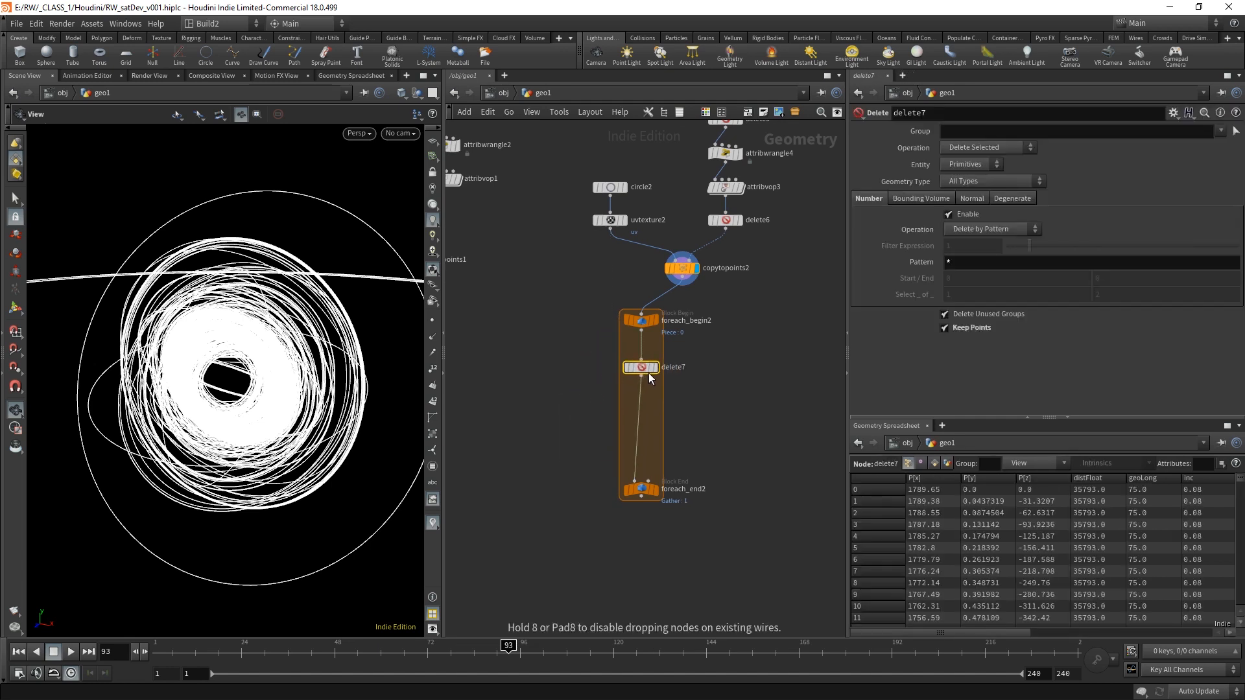
- Display the output of foreach_end2 and inspect the resulting orbit points in the viewport
{"action": "left_click", "coordinate": [656, 368]}
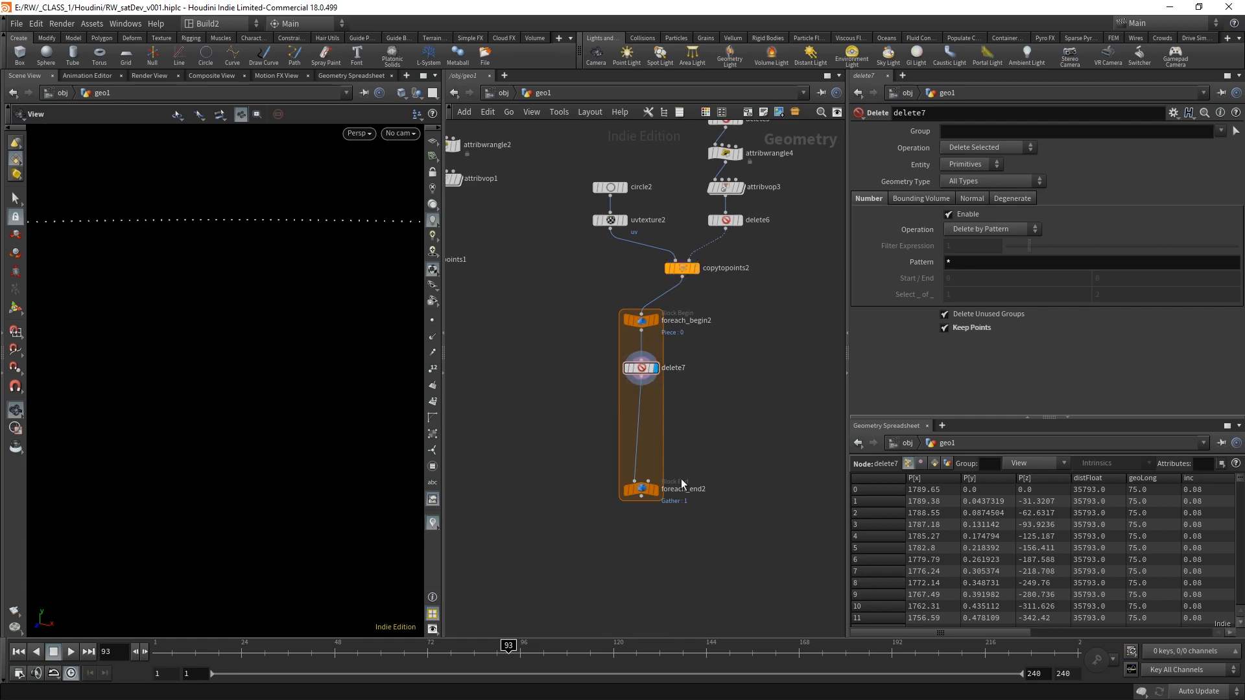
{"action": "left_click", "coordinate": [656, 491]}
{"action": "left_click", "coordinate": [639, 491]}
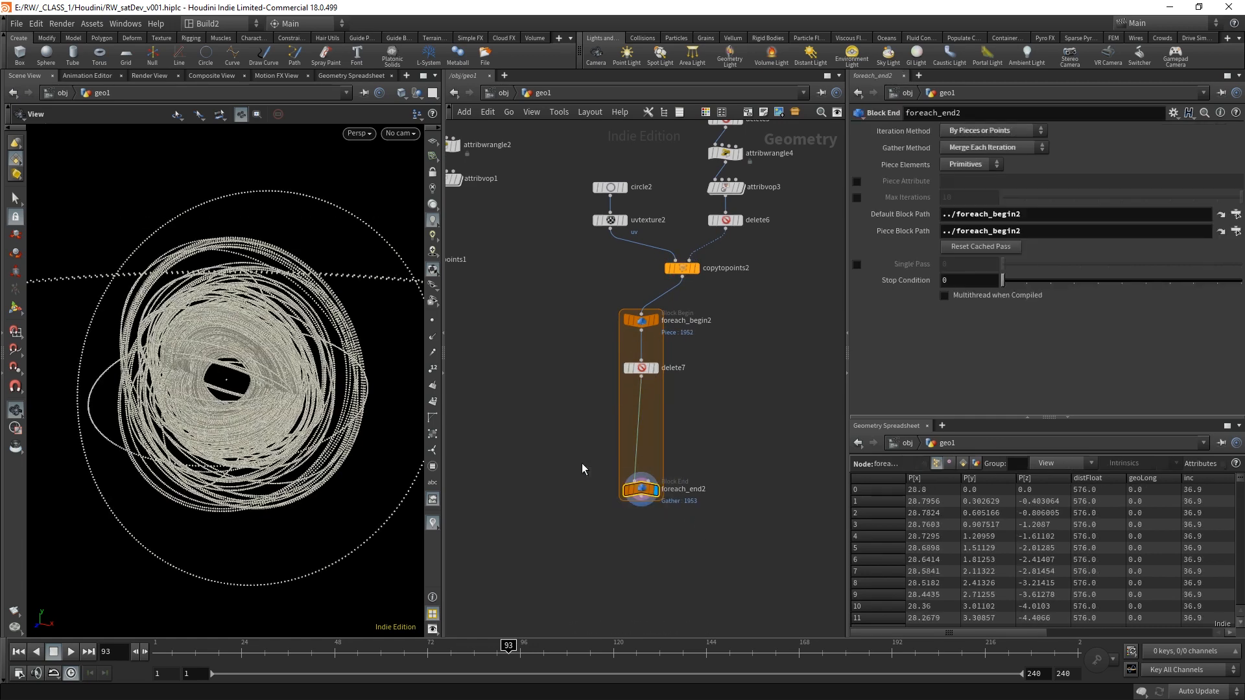
{"action": "middle_click", "coordinate": [643, 491]}
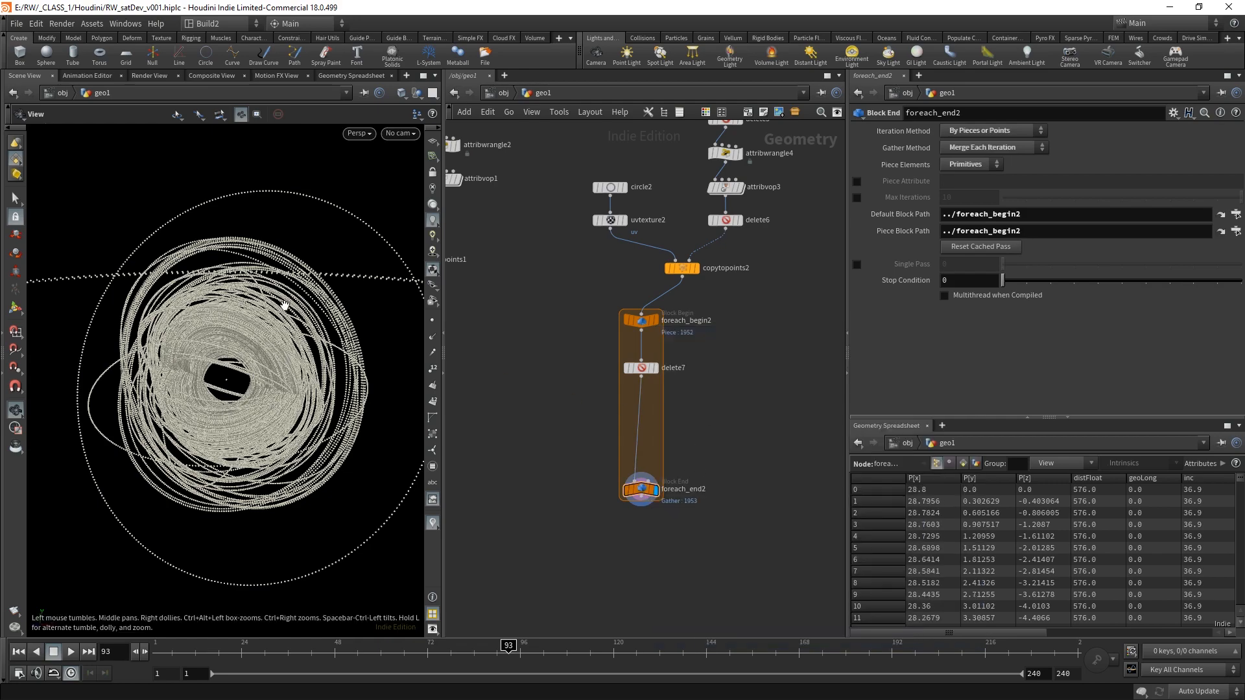
{"action": "left_click_drag", "start_coordinate": [278, 317], "coordinate": [202, 341]}
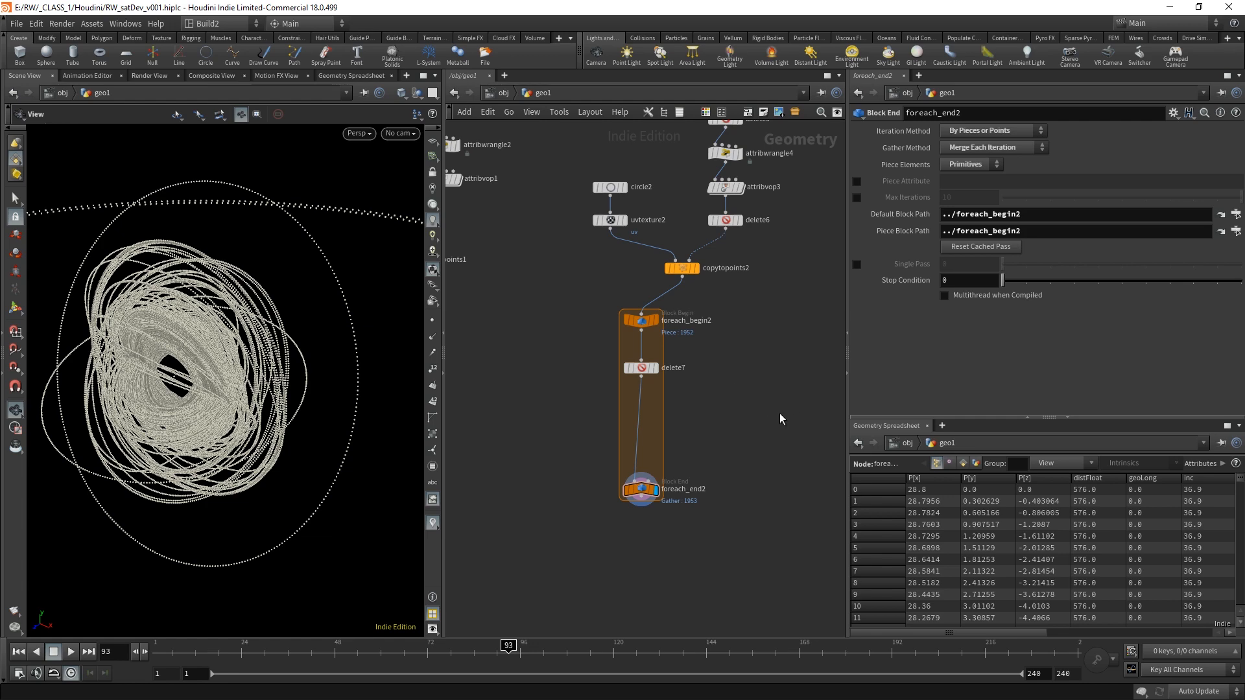
- Insert an Attribute Wrangle inside the loop between delete7 and foreach_end2
{"action": "scroll", "coordinate": [746, 430], "scroll_direction": "up", "scroll_amount": 2}
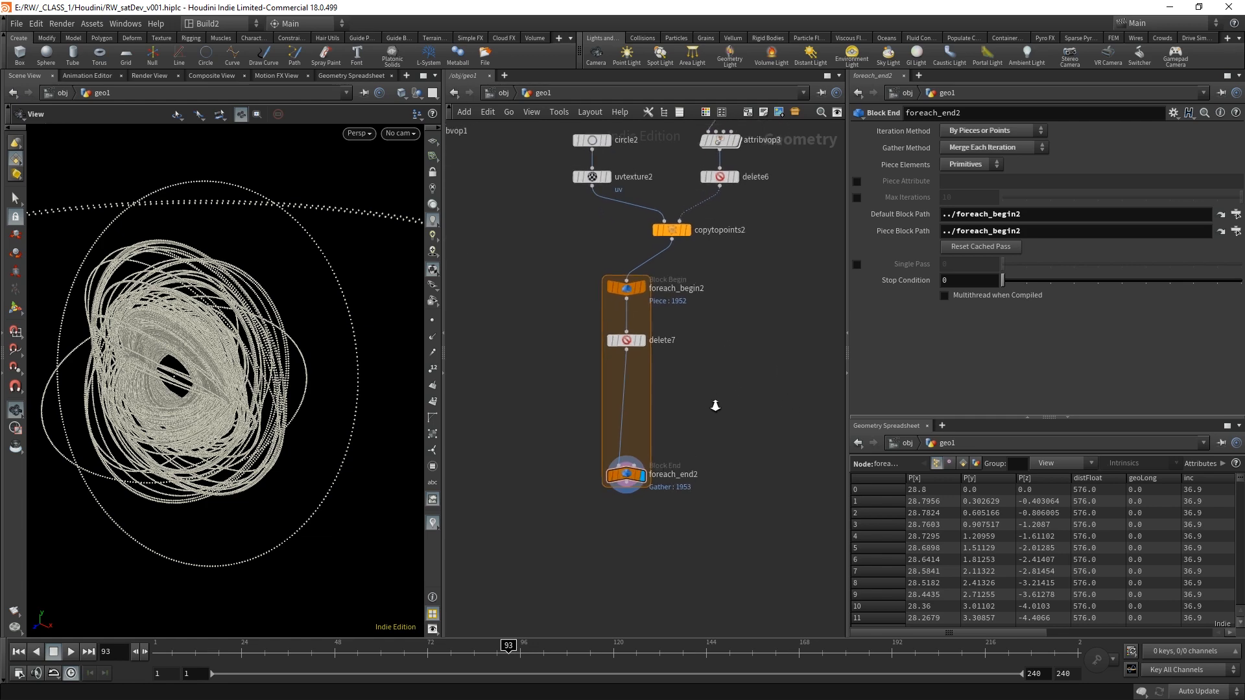
{"action": "key", "text": "Tab"}
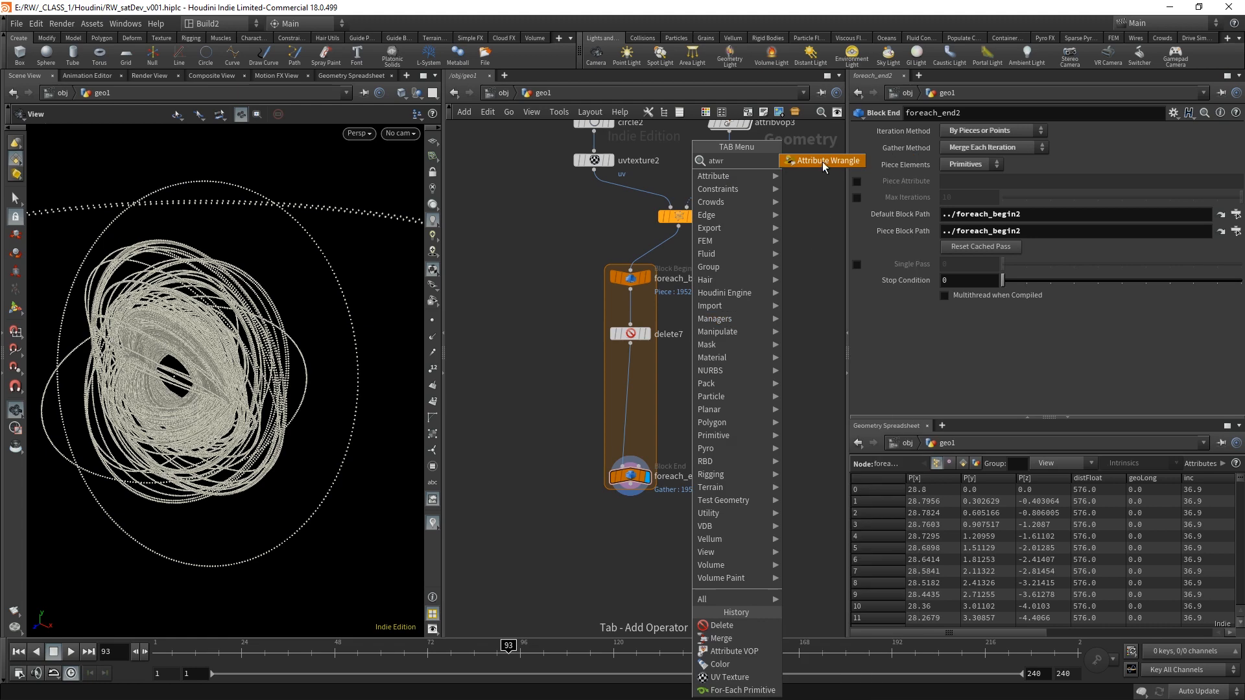
{"action": "left_click", "coordinate": [822, 162]}
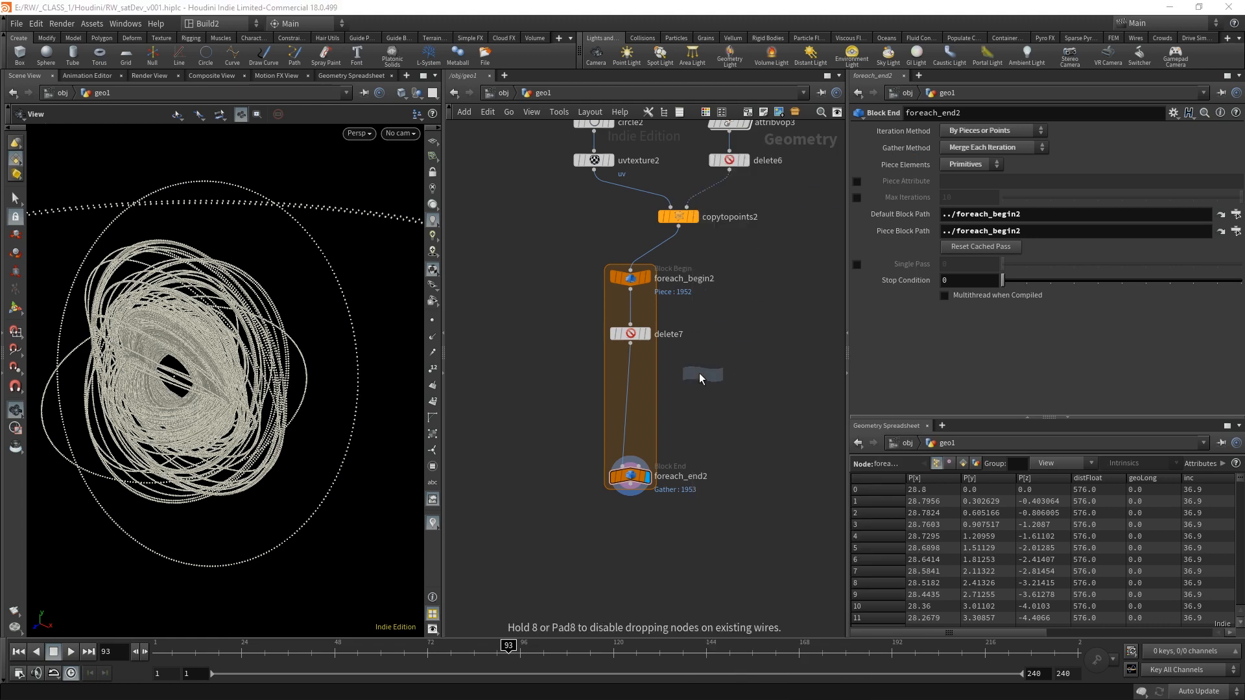
{"action": "left_click", "coordinate": [630, 383]}
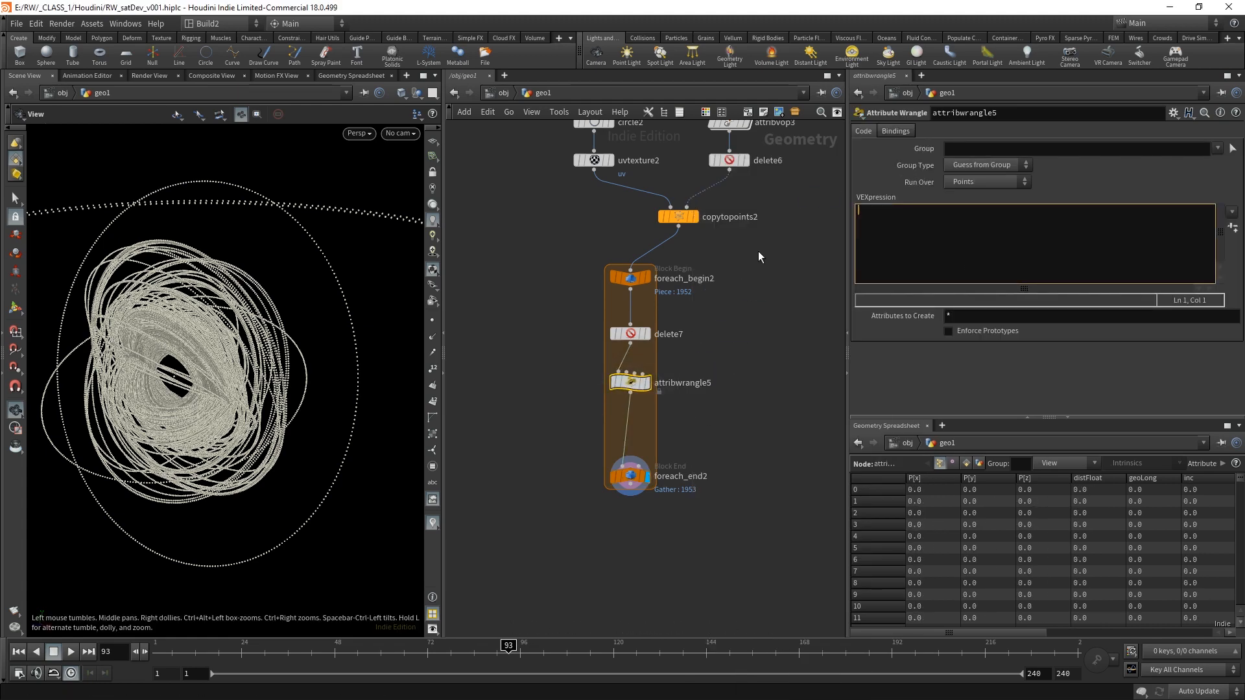
{"action": "type", "text": "if(rand"}
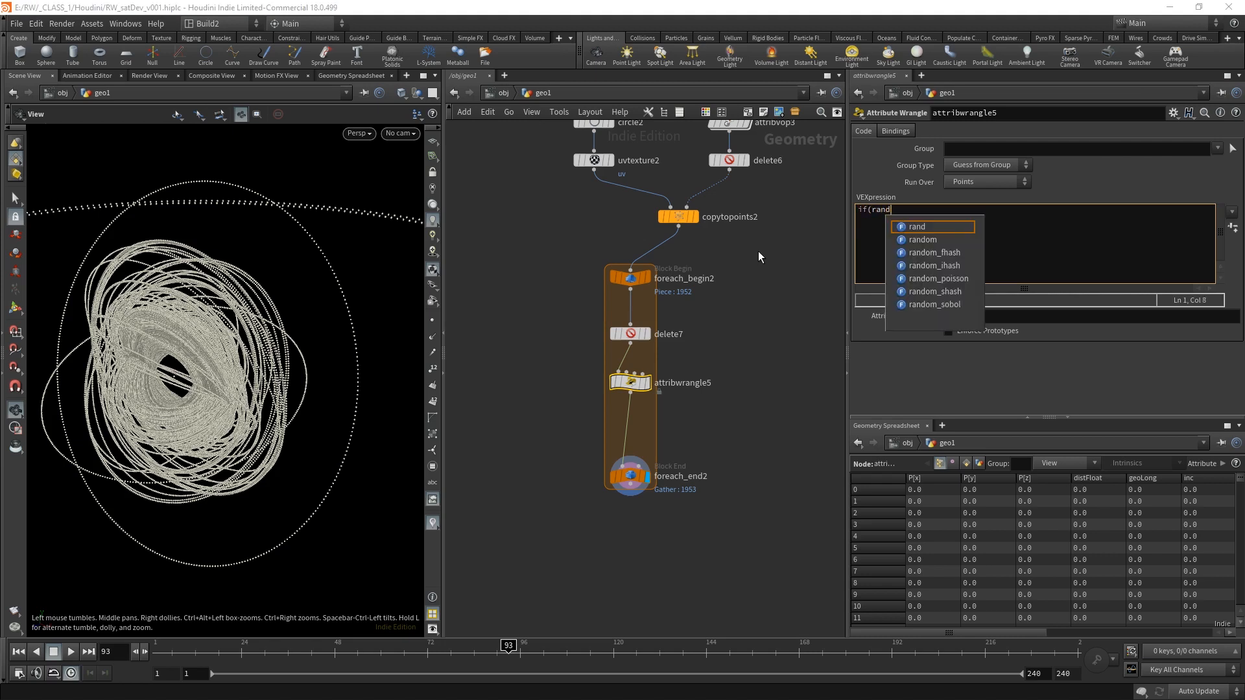
{"action": "type", "text": "(@"}
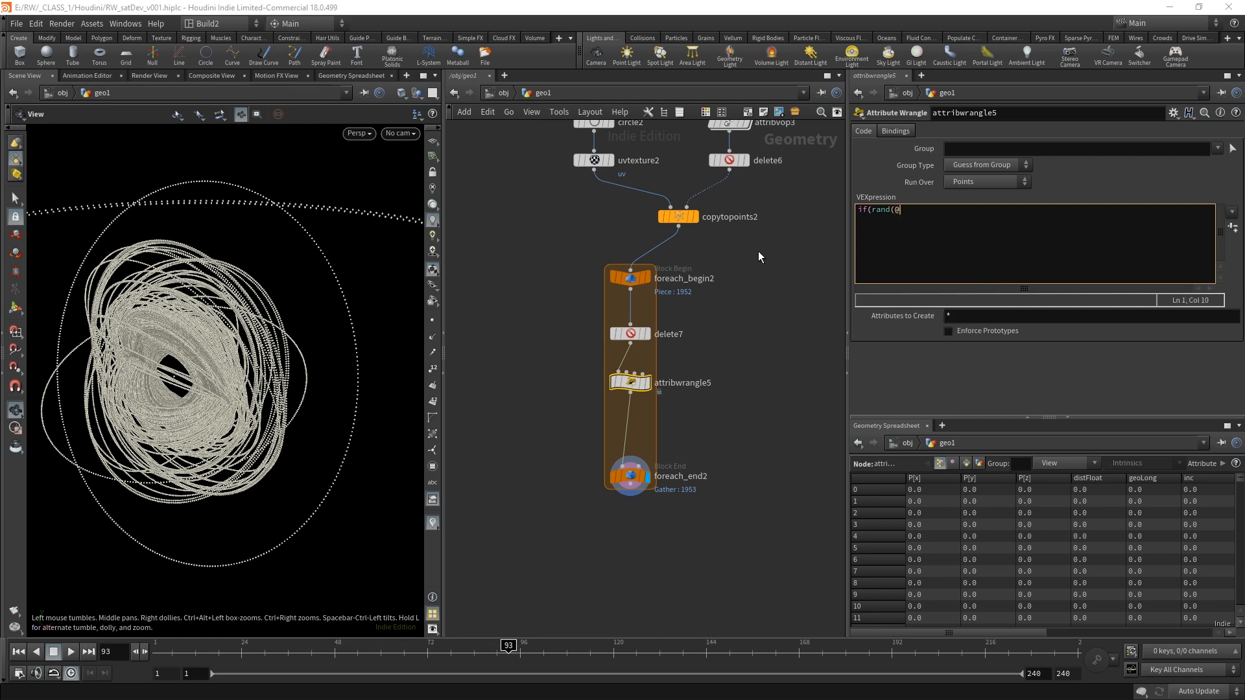
{"action": "type", "text": "p"}
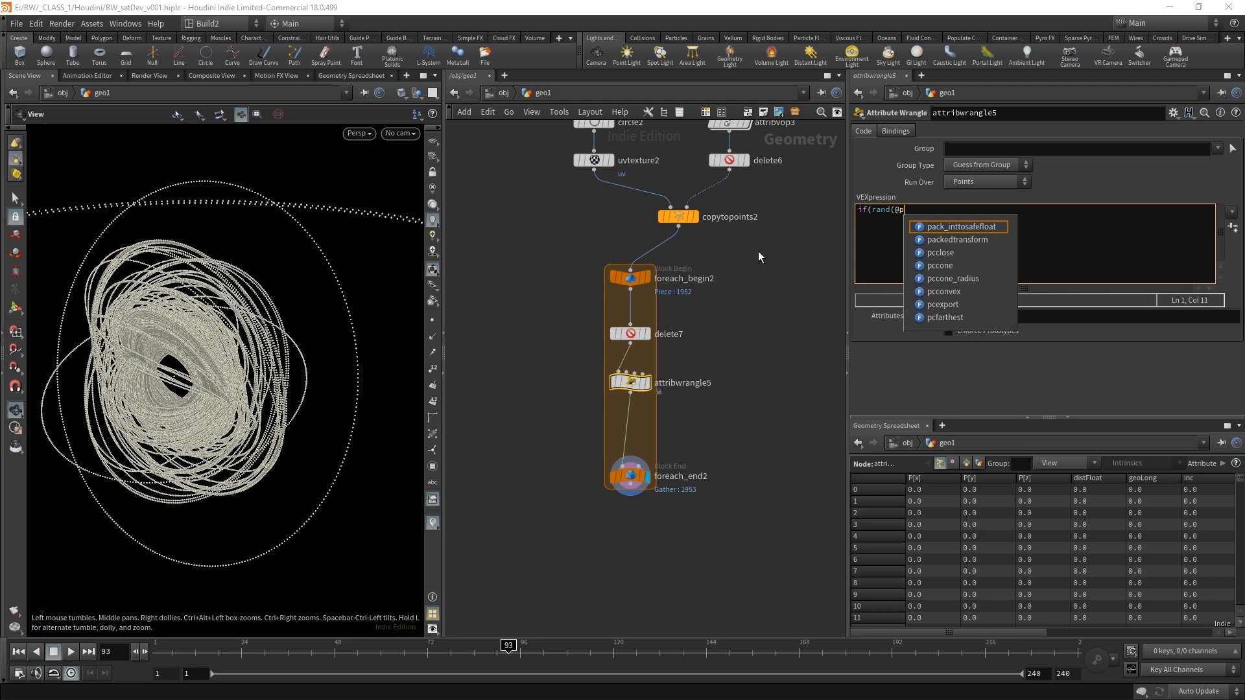
{"action": "key", "text": "BackSpace"}
{"action": "key", "text": "BackSpace"}
{"action": "key", "text": "BackSpace"}
{"action": "key", "text": "BackSpace"}
{"action": "key", "text": "BackSpace"}
{"action": "key", "text": "BackSpace"}
{"action": "key", "text": "BackSpace"}
{"action": "key", "text": "BackSpace"}
{"action": "key", "text": "BackSpace"}
{"action": "key", "text": "BackSpace"}
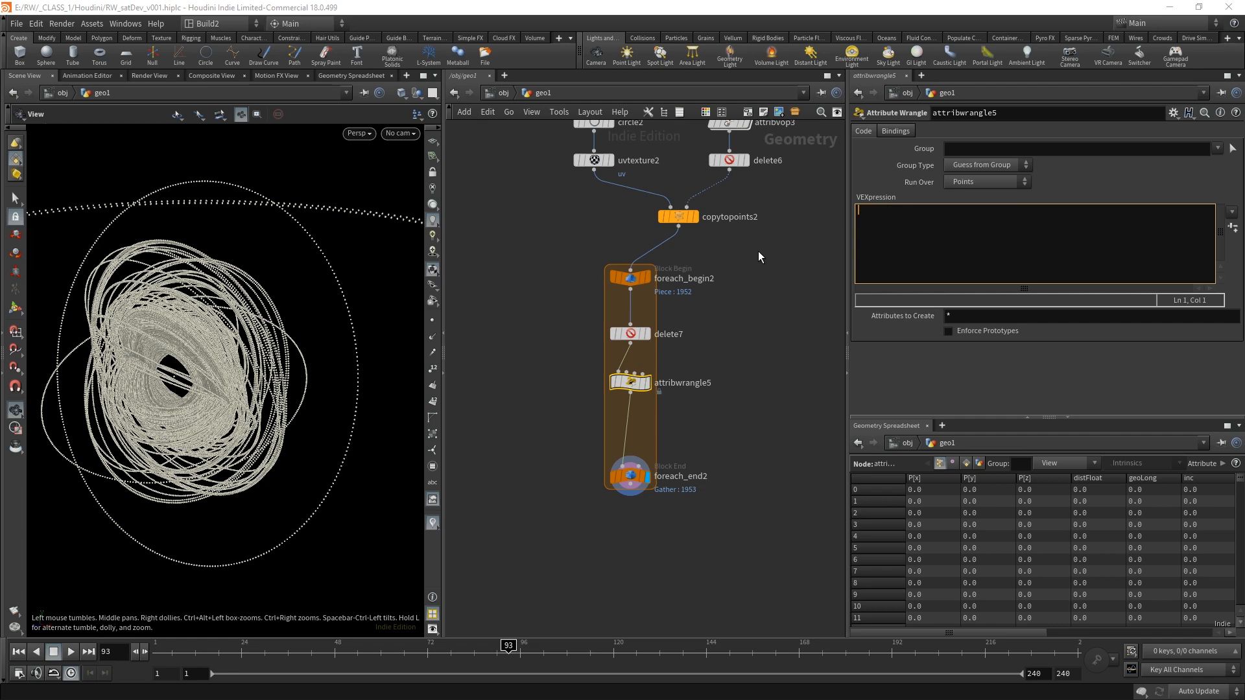
- Insert another Attribute Wrangle between copytopoints2 and foreach_begin2
{"action": "left_click", "coordinate": [739, 377]}
{"action": "middle_click_drag", "start_coordinate": [761, 357], "coordinate": [745, 376]}
{"action": "key", "text": "Tab"}
{"action": "type", "text": "attw"}
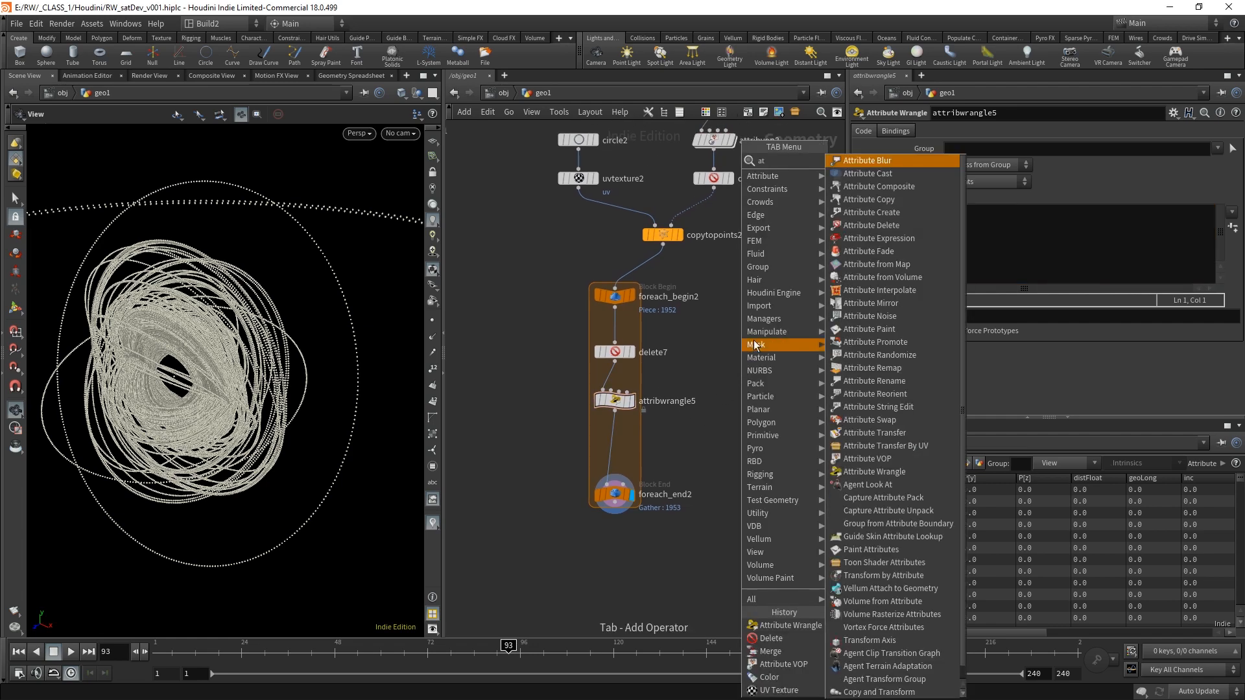
{"action": "left_click", "coordinate": [880, 160]}
{"action": "left_click", "coordinate": [652, 268]}
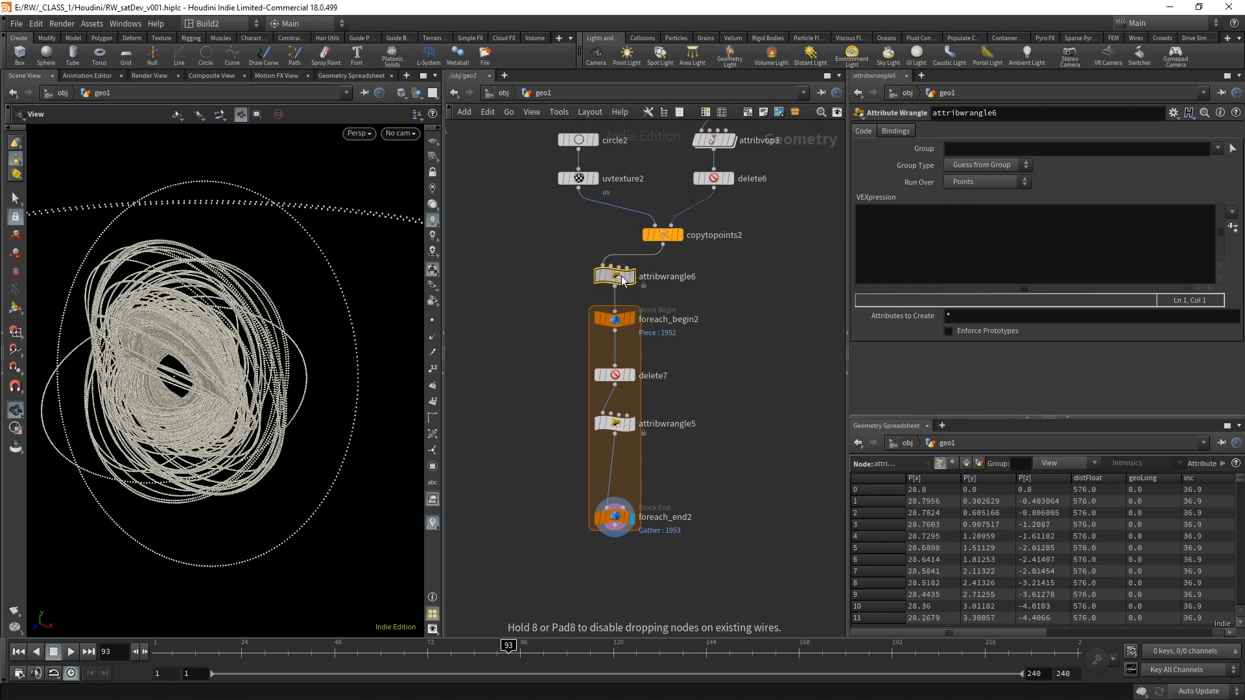
{"action": "left_click", "coordinate": [934, 242]}
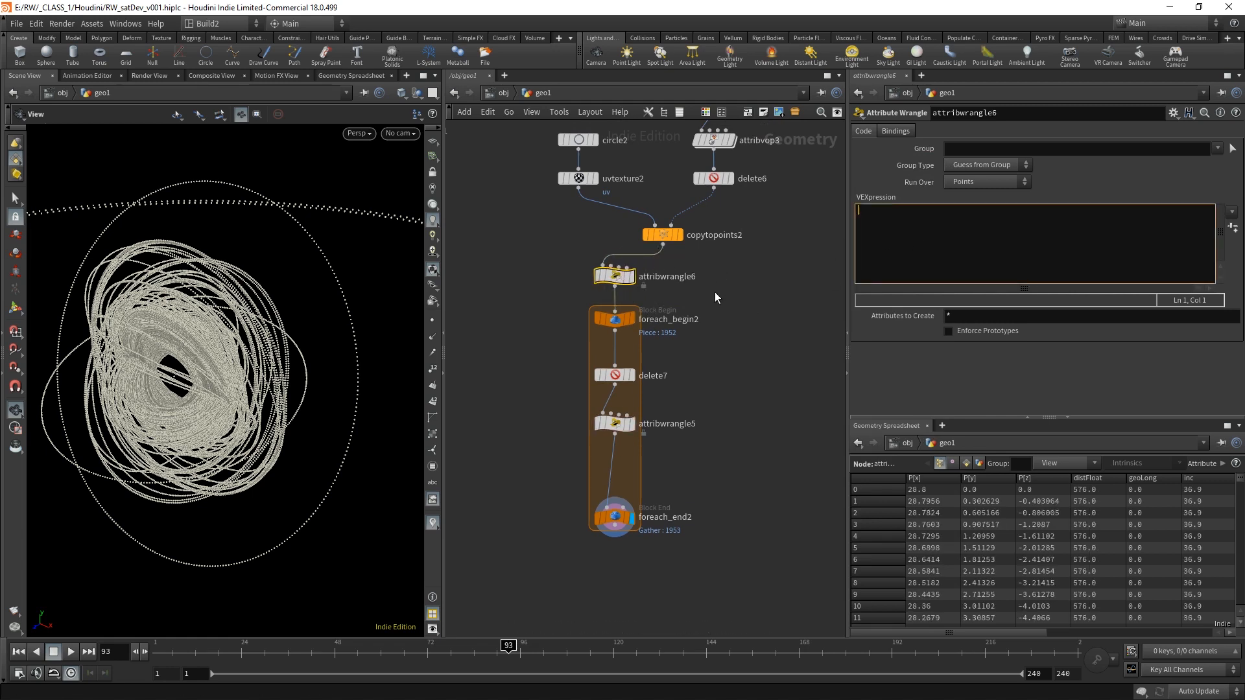
{"action": "type", "text": "i@orig"}
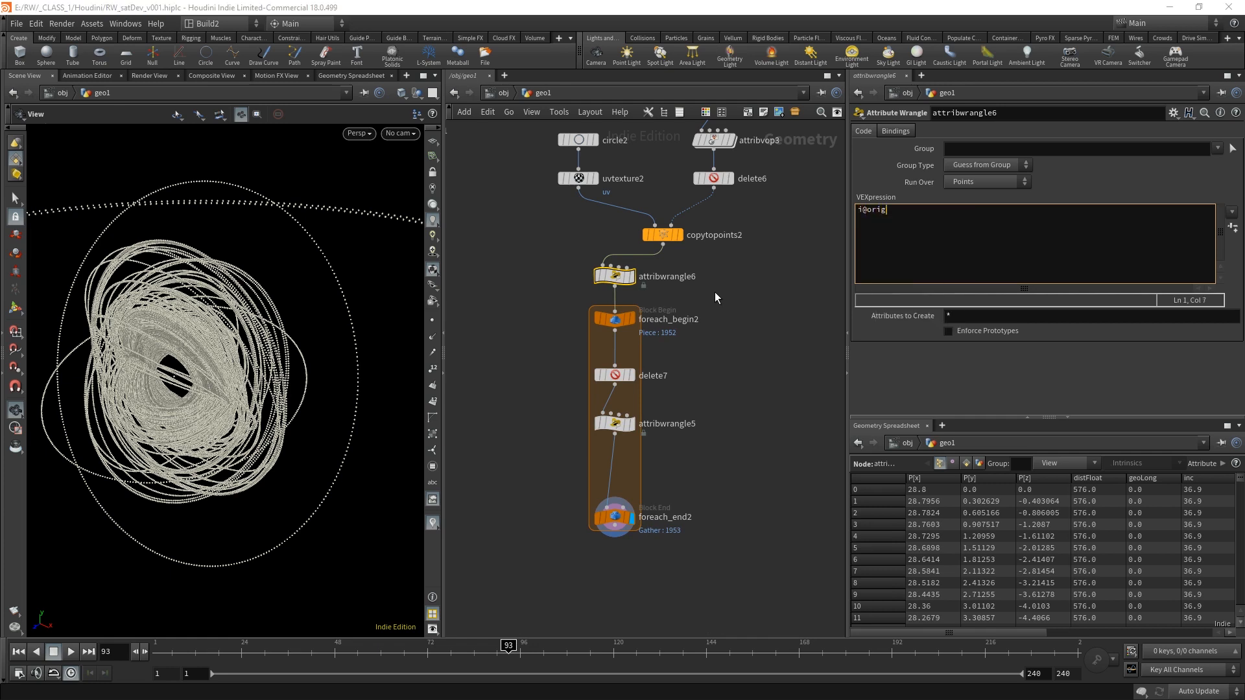
{"action": "type", "text": "Prim = @primnum;"}
{"action": "left_click", "coordinate": [711, 453]}
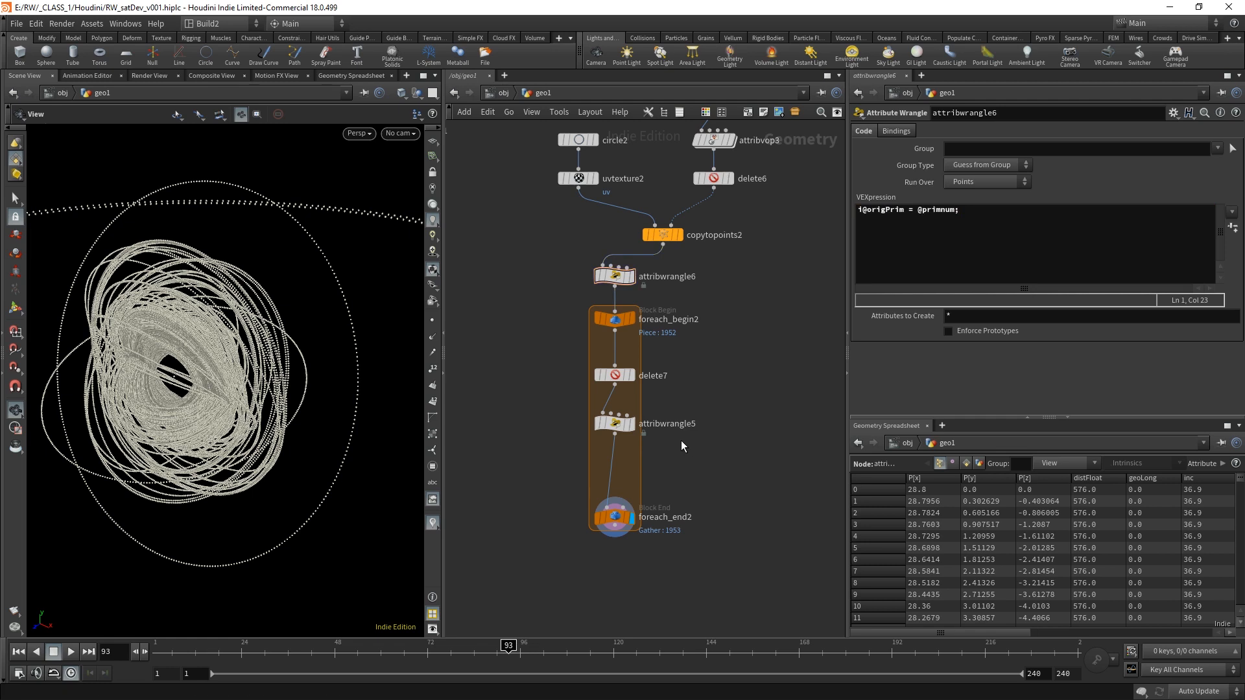
{"action": "left_click", "coordinate": [615, 424]}
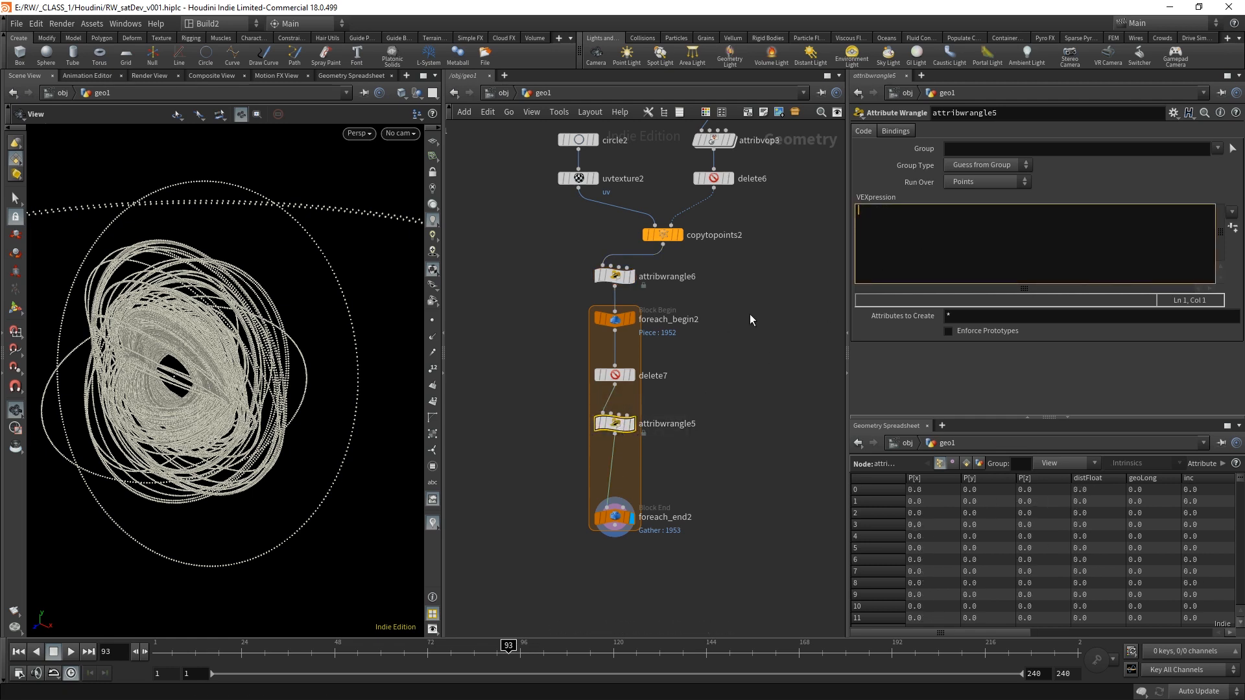
{"action": "type", "text": "if(rand("}
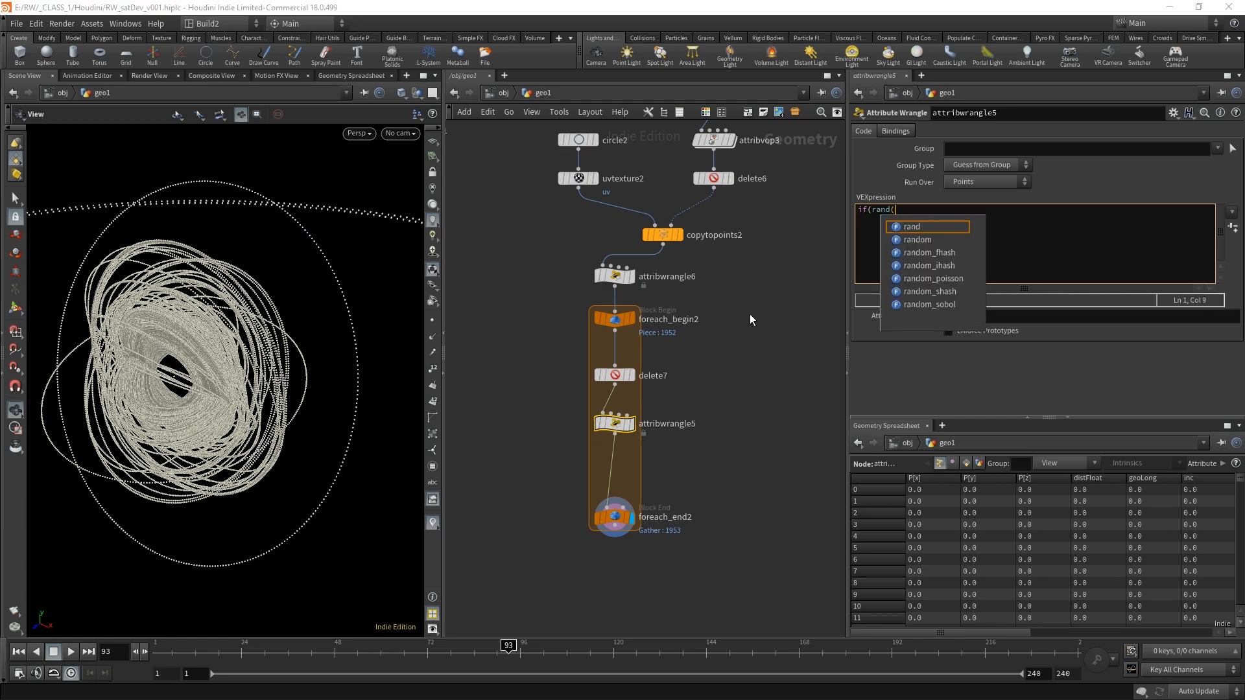
{"action": "type", "text": "i@orig"}
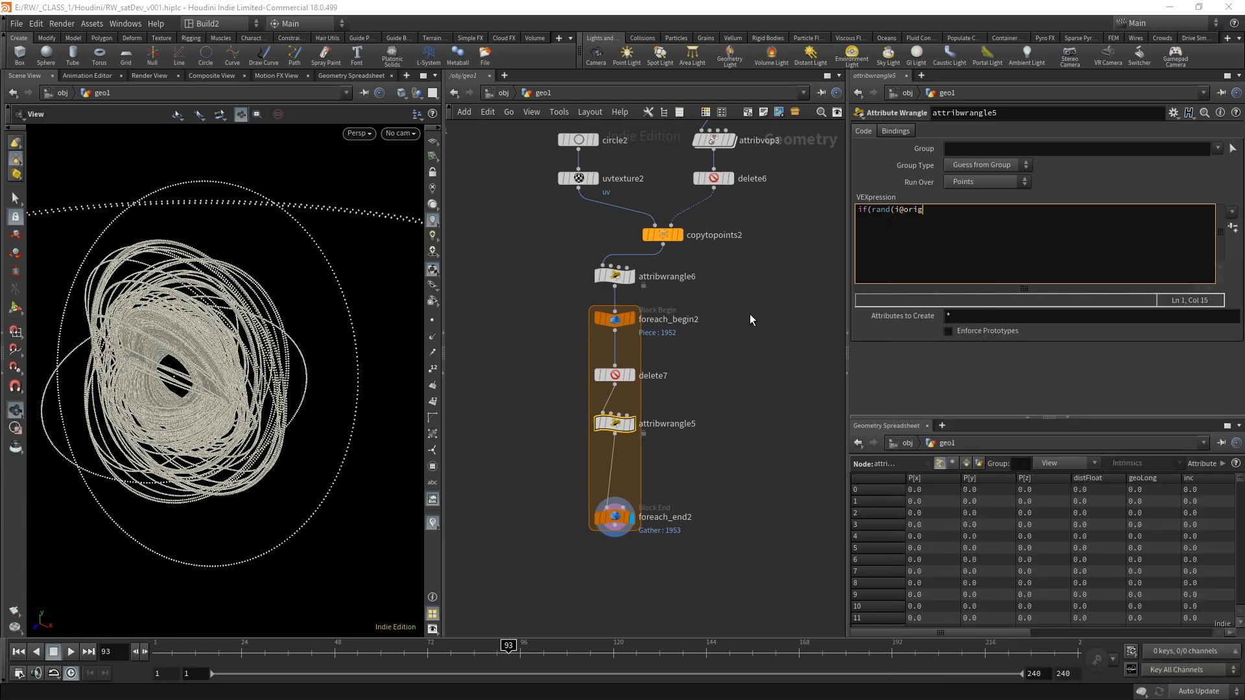
{"action": "type", "text": "Prim) != @ptnum){"}
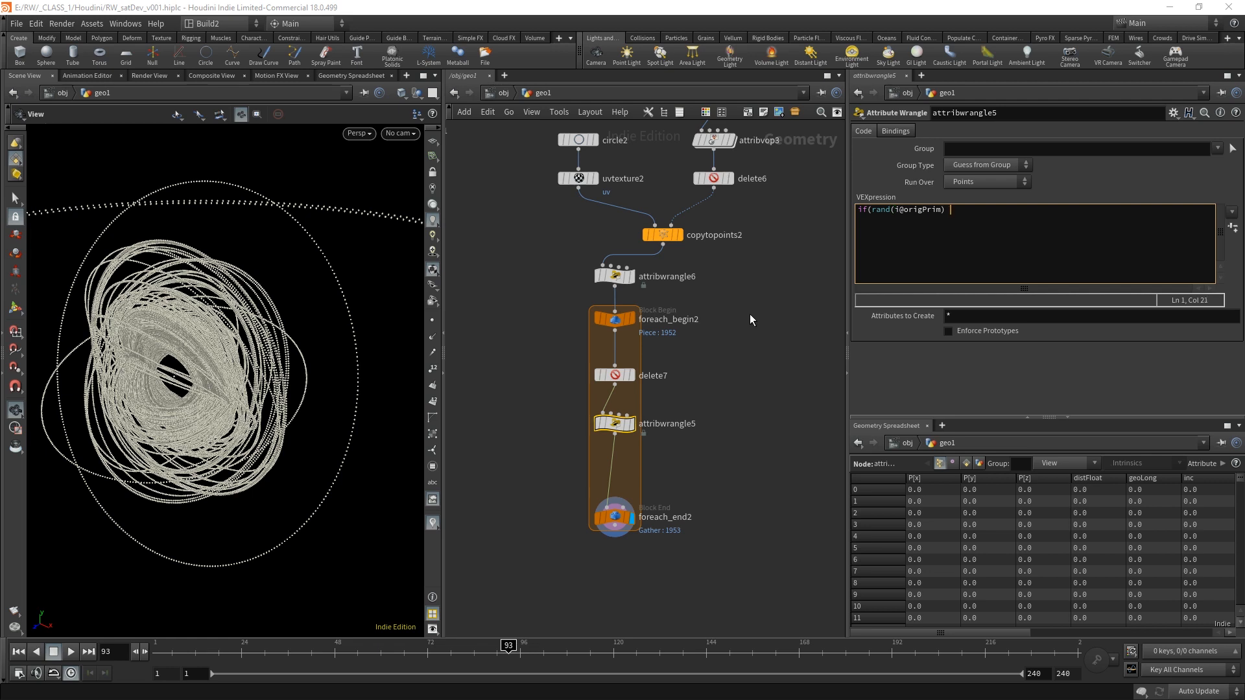
{"action": "type", "text": "!= @ptnum){"}
{"action": "key", "text": "Return"}
{"action": "key", "text": "Return"}
{"action": "type", "text": "}removepoint(0, @ptn"}
{"action": "key", "text": "Left"}
{"action": "type", "text": "* 359"}
{"action": "key", "text": "Left"}
{"action": "key", "text": "Left"}
{"action": "key", "text": "Left"}
{"action": "key", "text": "Left"}
{"action": "key", "text": "Left"}
{"action": "key", "text": "Left"}
{"action": "key", "text": "Left"}
{"action": "key", "text": "Left"}
{"action": "key", "text": "Left"}
{"action": "key", "text": "Left"}
{"action": "key", "text": "Left"}
{"action": "key", "text": "Left"}
{"action": "key", "text": "Left"}
{"action": "type", "text": "int("}
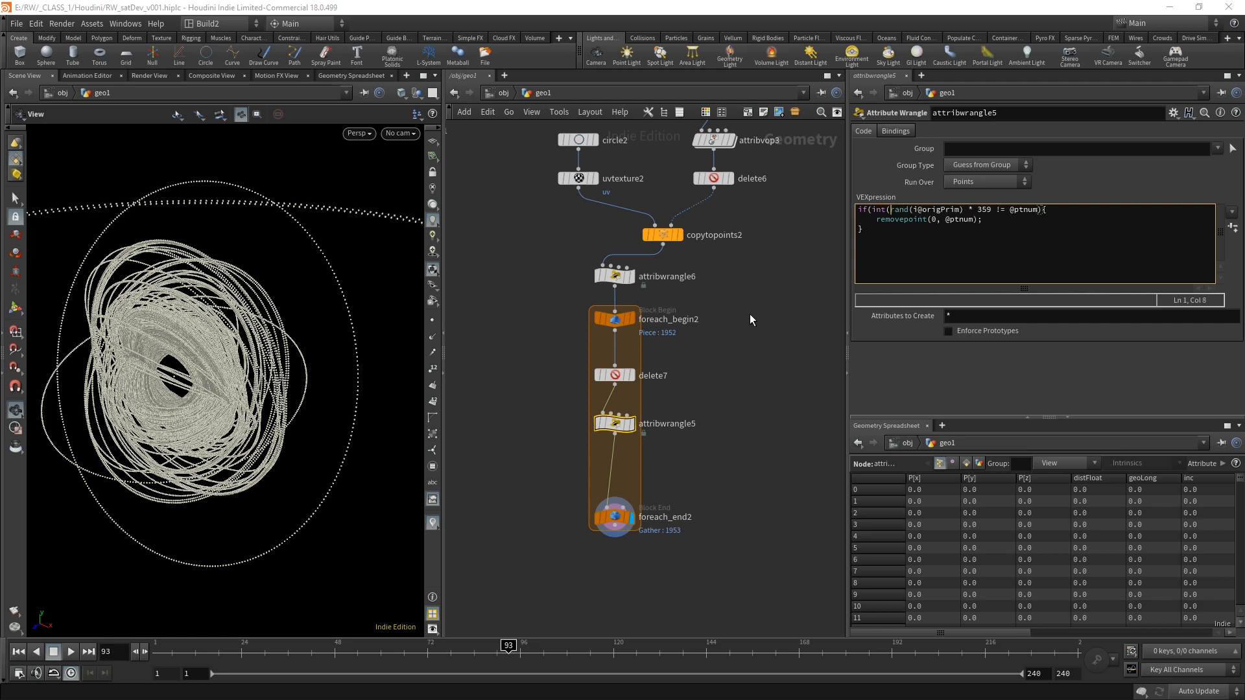
{"action": "key", "text": "Right"}
{"action": "key", "text": "Right"}
{"action": "key", "text": "Right"}
{"action": "key", "text": "Right"}
{"action": "key", "text": "Right"}
{"action": "key", "text": "Right"}
{"action": "key", "text": "Right"}
{"action": "key", "text": "Right"}
{"action": "key", "text": "Right"}
{"action": "key", "text": "Right"}
{"action": "key", "text": "Right"}
{"action": "key", "text": "Right"}
{"action": "key", "text": "Right"}
{"action": "key", "text": "Right"}
{"action": "key", "text": "Right"}
{"action": "type", "text": ")"}
{"action": "key", "text": "BackSpace"}
{"action": "key", "text": "Right"}
{"action": "key", "text": "Right"}
{"action": "key", "text": "Right"}
{"action": "type", "text": ")"}
{"action": "left_click", "coordinate": [615, 517]}
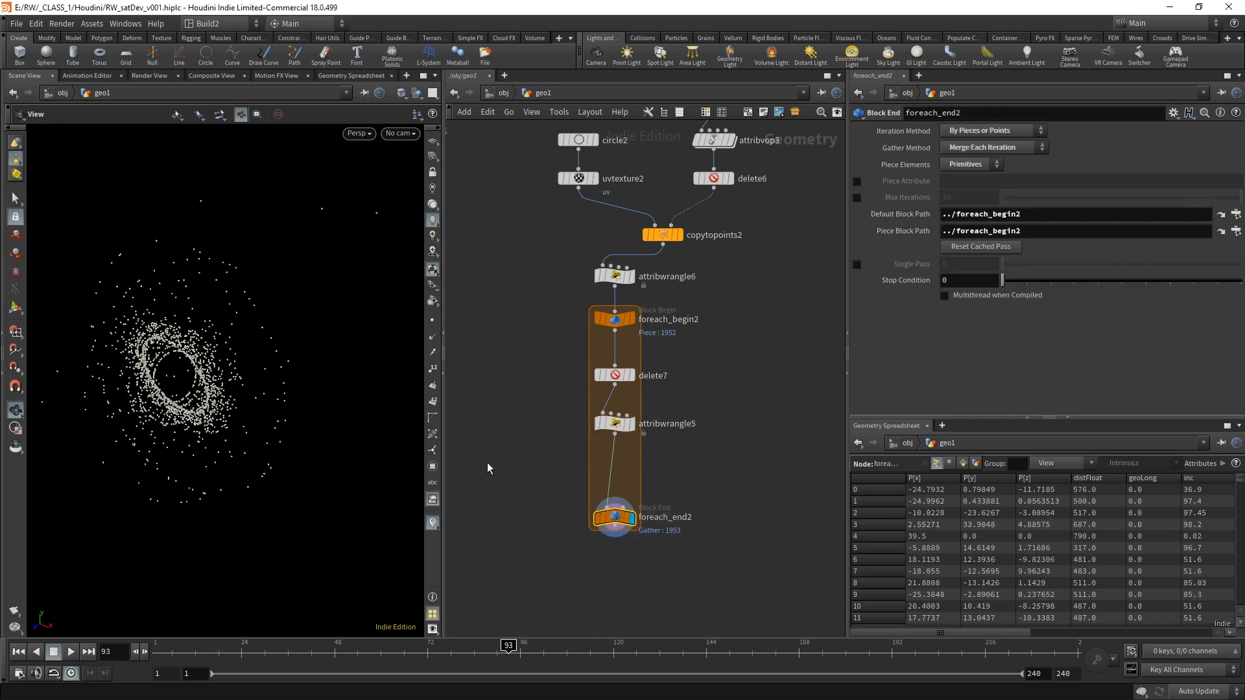
- Examine the reduced orbit points in the viewport and check the point count in foreach_end2's node information
{"action": "right_click_drag", "start_coordinate": [302, 326], "coordinate": [216, 364]}
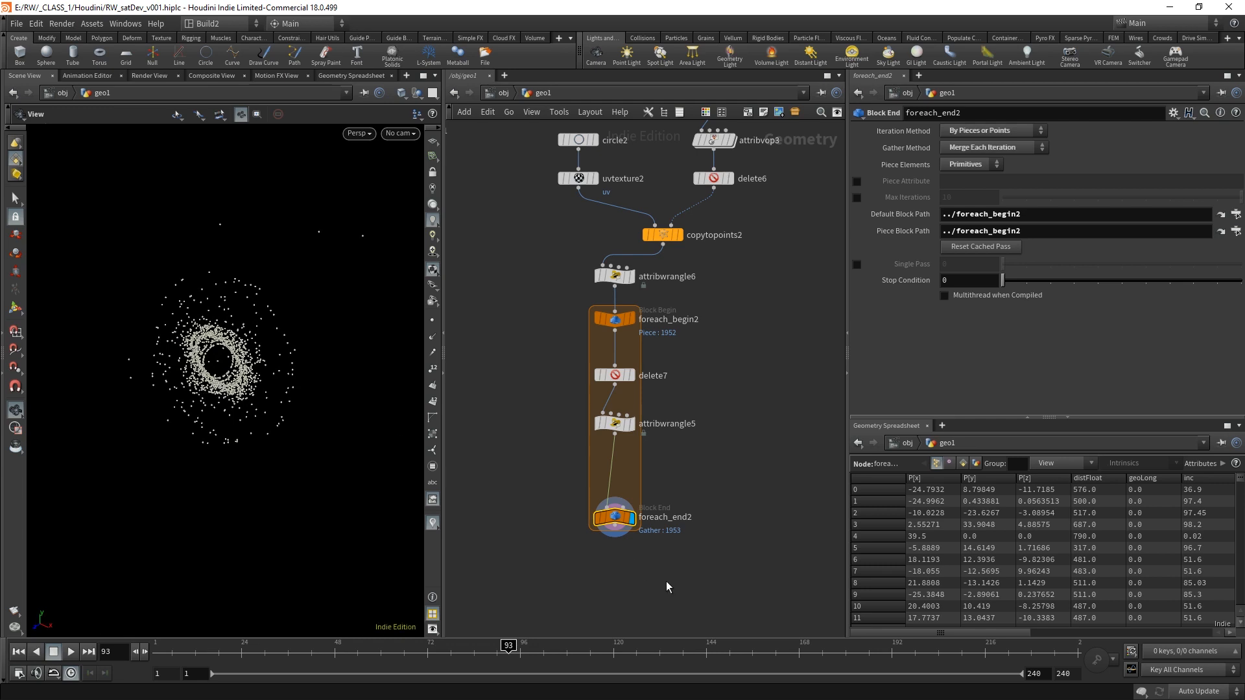
{"action": "mouse_move", "coordinate": [626, 537]}
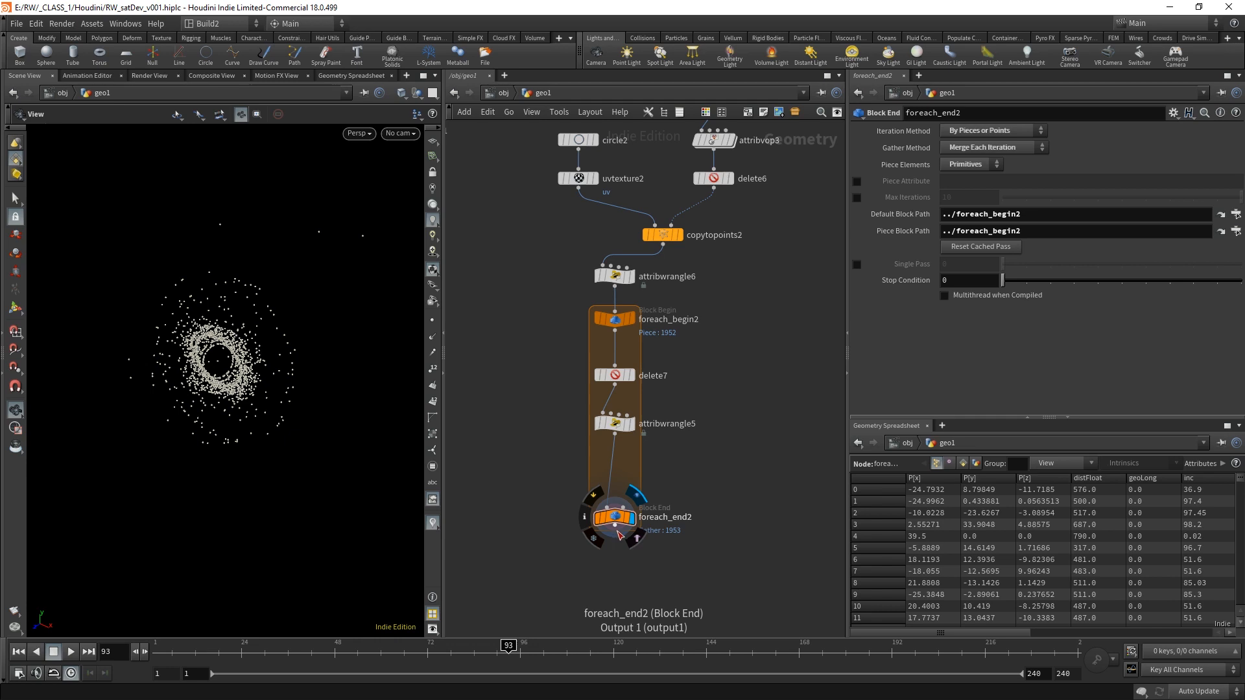
{"action": "middle_click", "coordinate": [616, 519]}
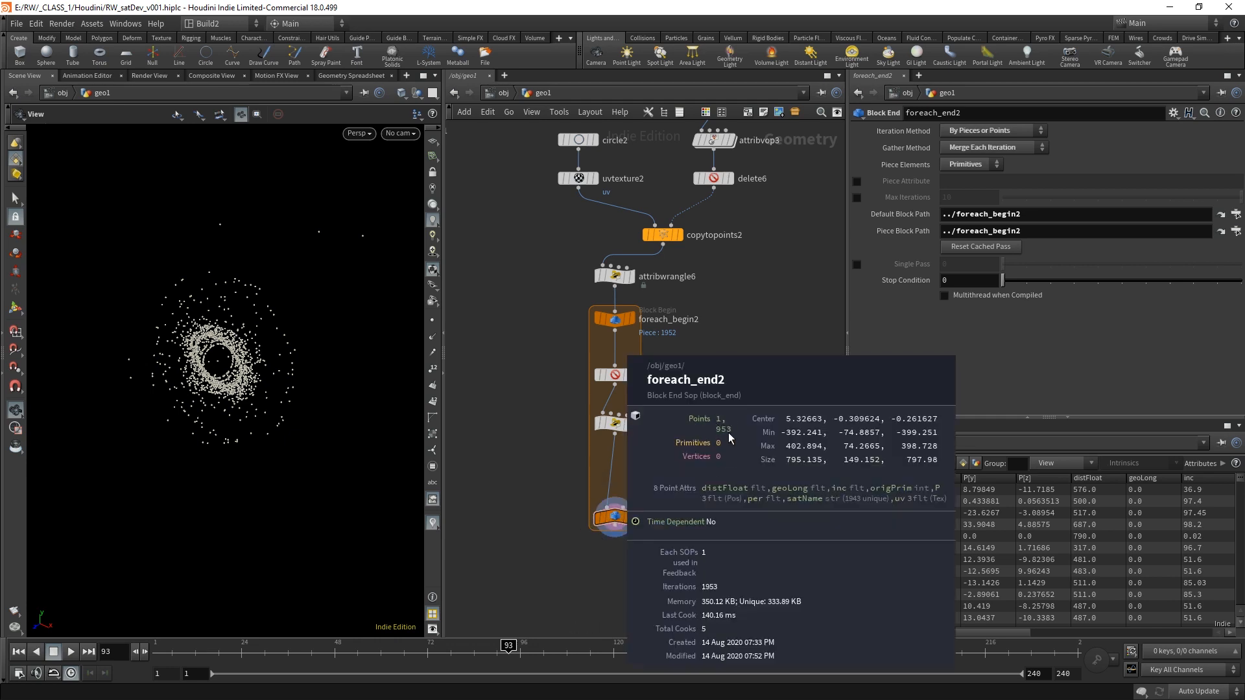
{"action": "middle_click", "coordinate": [620, 279]}
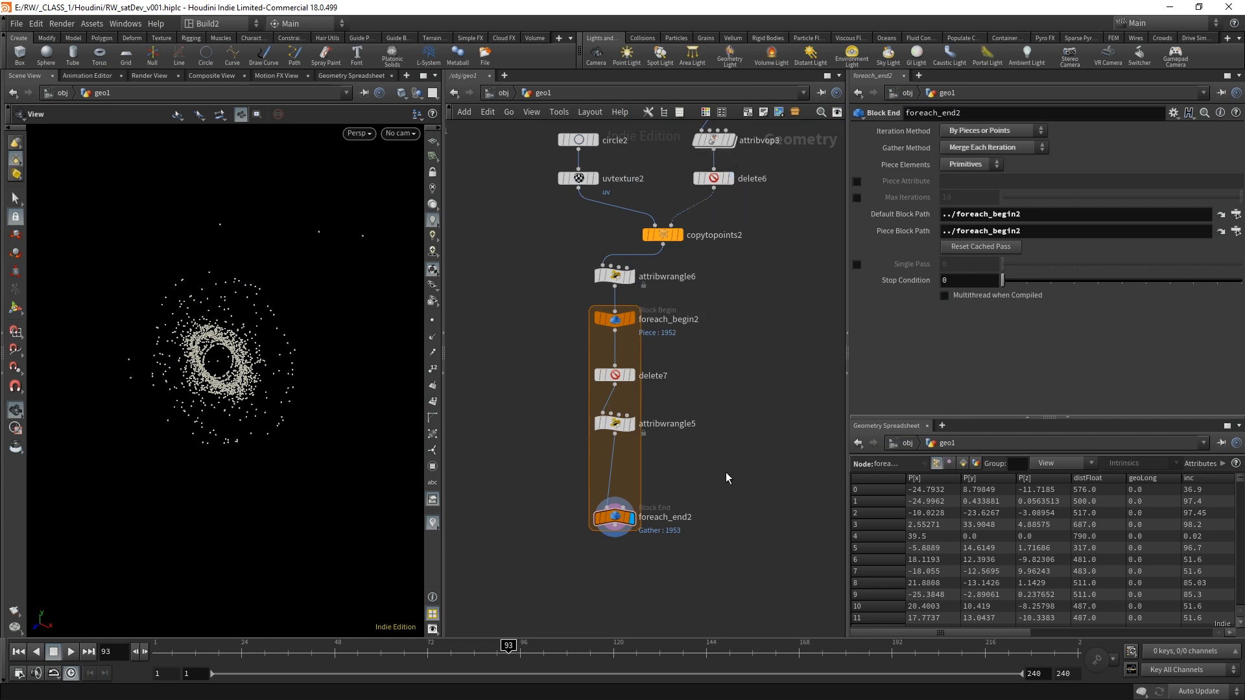
- Move foreach_end2 up closer to attribwrangle5 to compact the loop block
{"action": "middle_click_drag", "start_coordinate": [715, 472], "coordinate": [690, 436]}
{"action": "scroll", "coordinate": [675, 446], "scroll_direction": "down", "scroll_amount": 3}
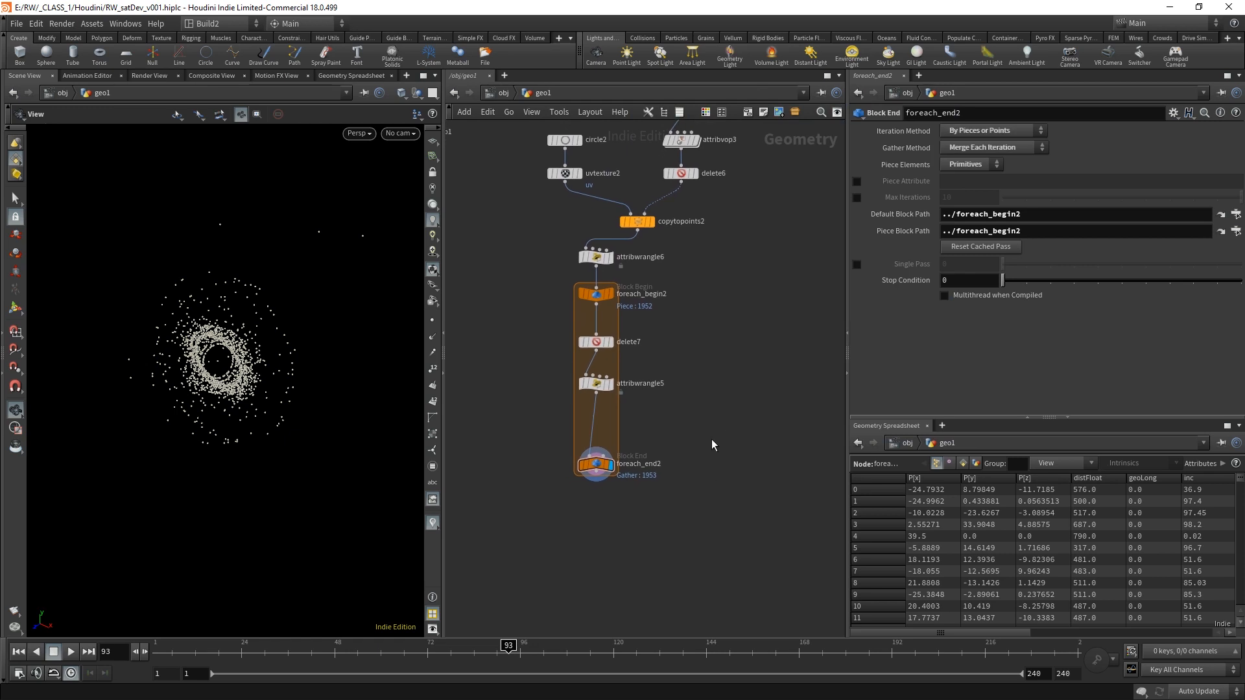
{"action": "middle_click_drag", "start_coordinate": [681, 452], "coordinate": [683, 455]}
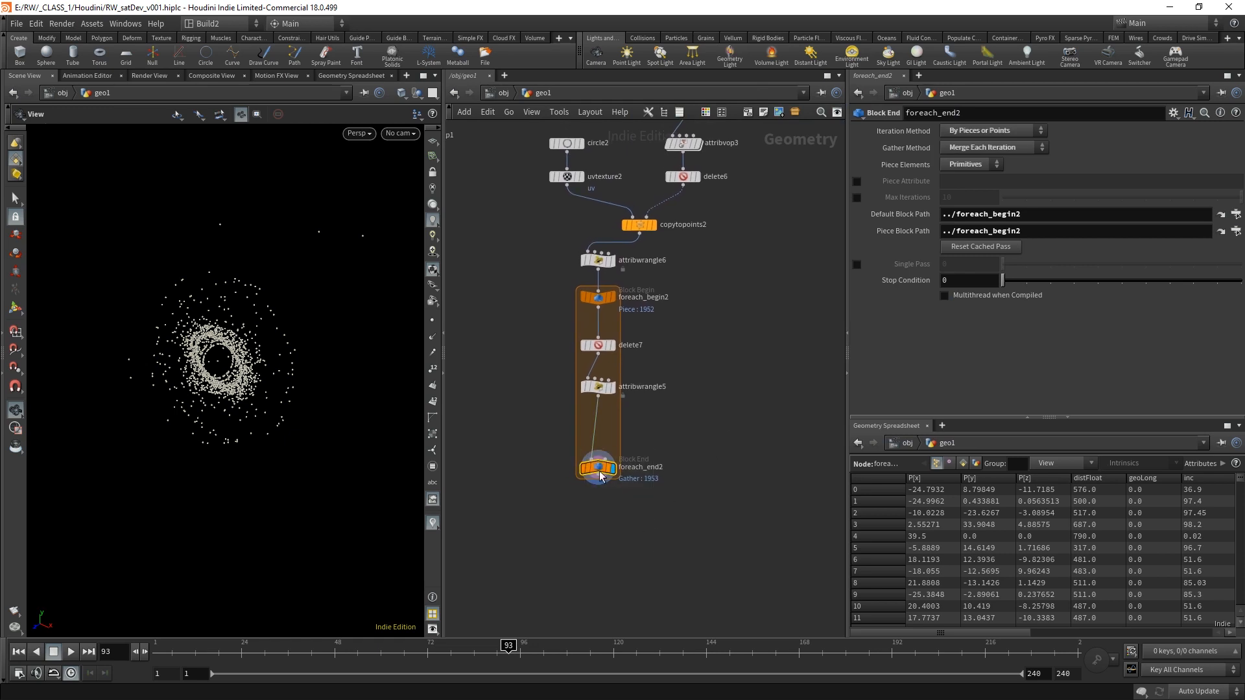
{"action": "left_click_drag", "start_coordinate": [598, 463], "coordinate": [598, 428]}
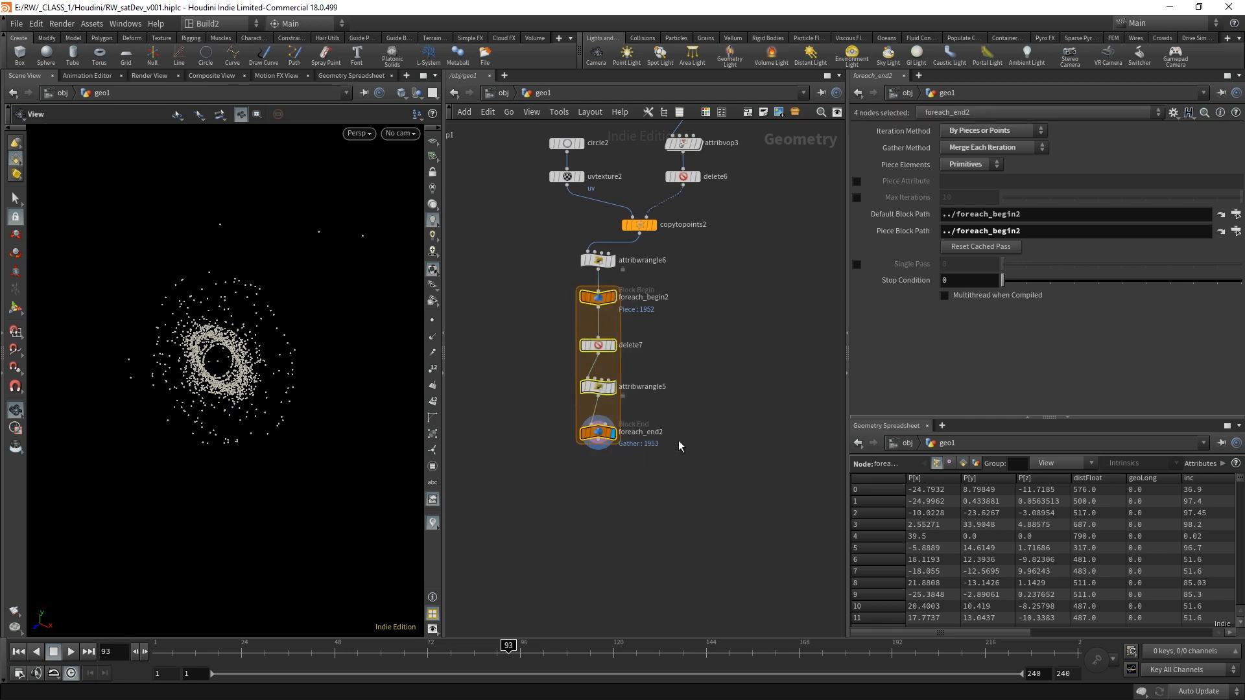
- Add an Attribute VOP below the loop, with foreach_end2 as its first input and copytopoints2 as its second
{"action": "middle_click_drag", "start_coordinate": [686, 485], "coordinate": [641, 510]}
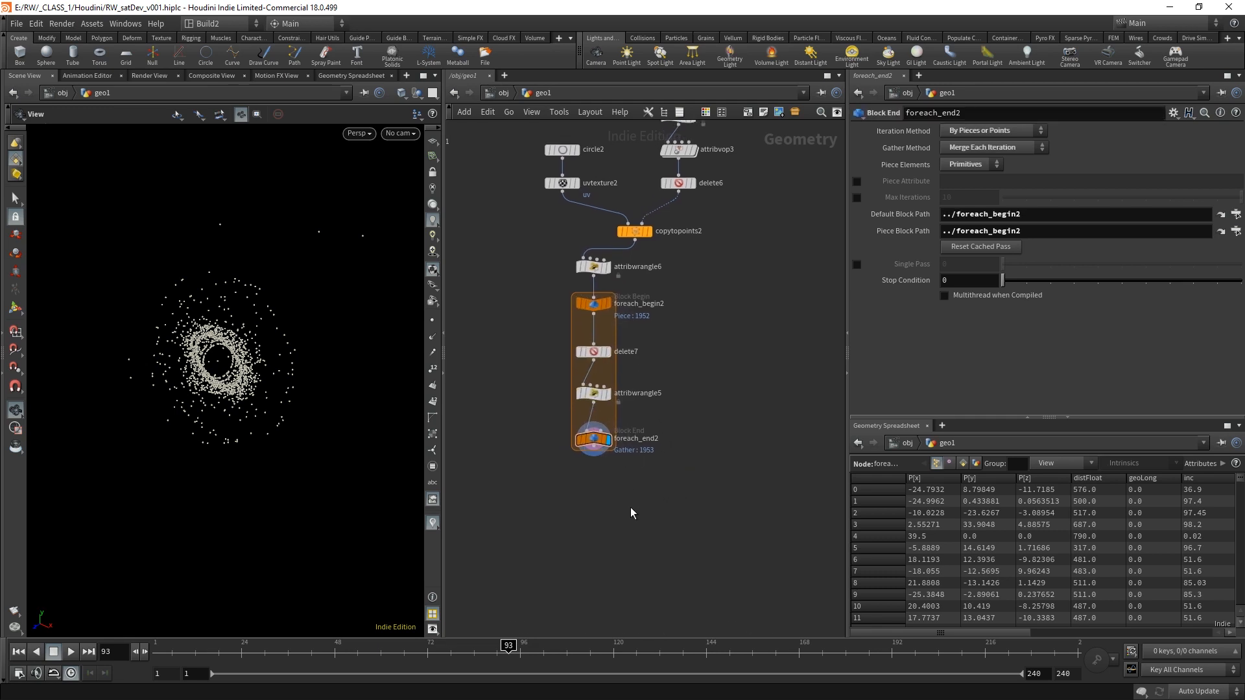
{"action": "key", "text": "Tab"}
{"action": "left_click", "coordinate": [773, 170]}
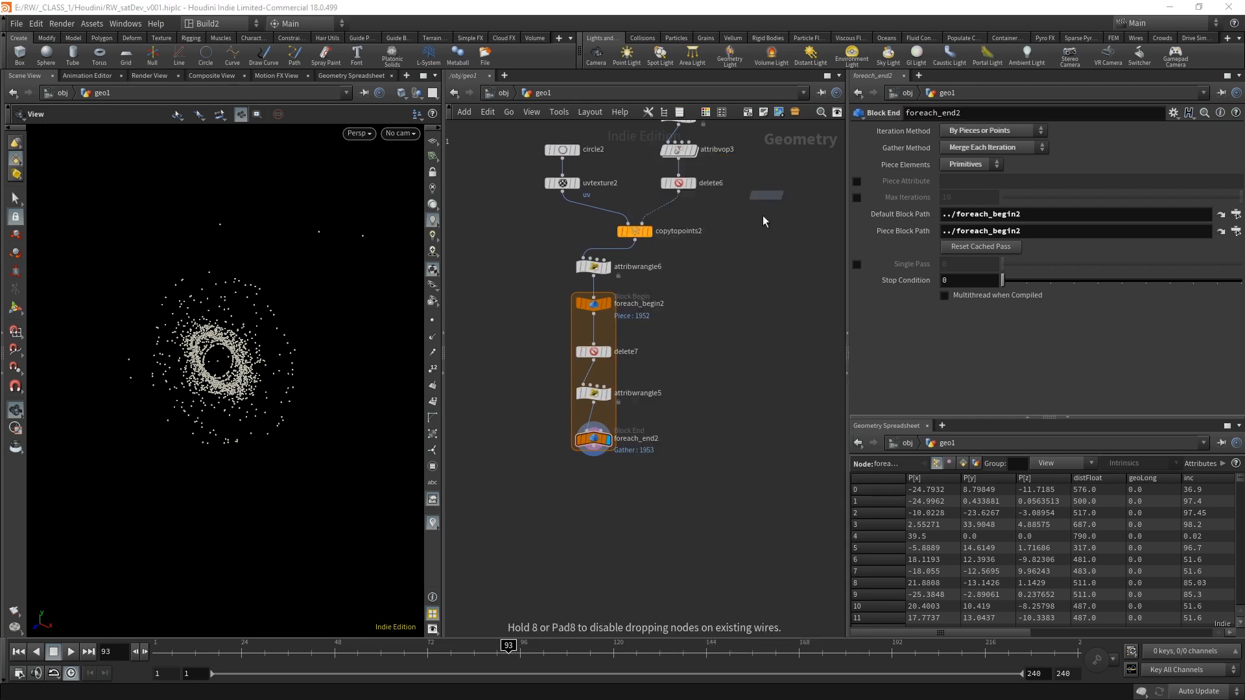
{"action": "left_click", "coordinate": [636, 499]}
{"action": "left_click_drag", "start_coordinate": [593, 454], "coordinate": [635, 239]}
{"action": "left_click_drag", "start_coordinate": [642, 506], "coordinate": [653, 514]}
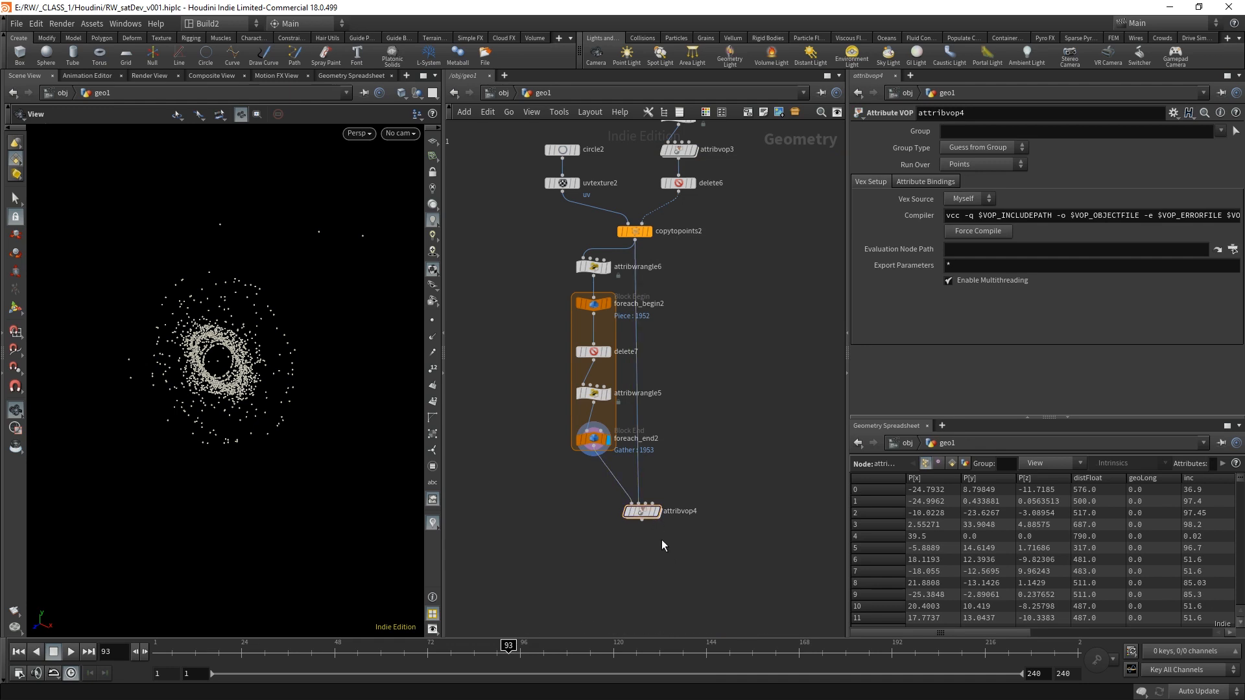
{"action": "left_click", "coordinate": [657, 513]}
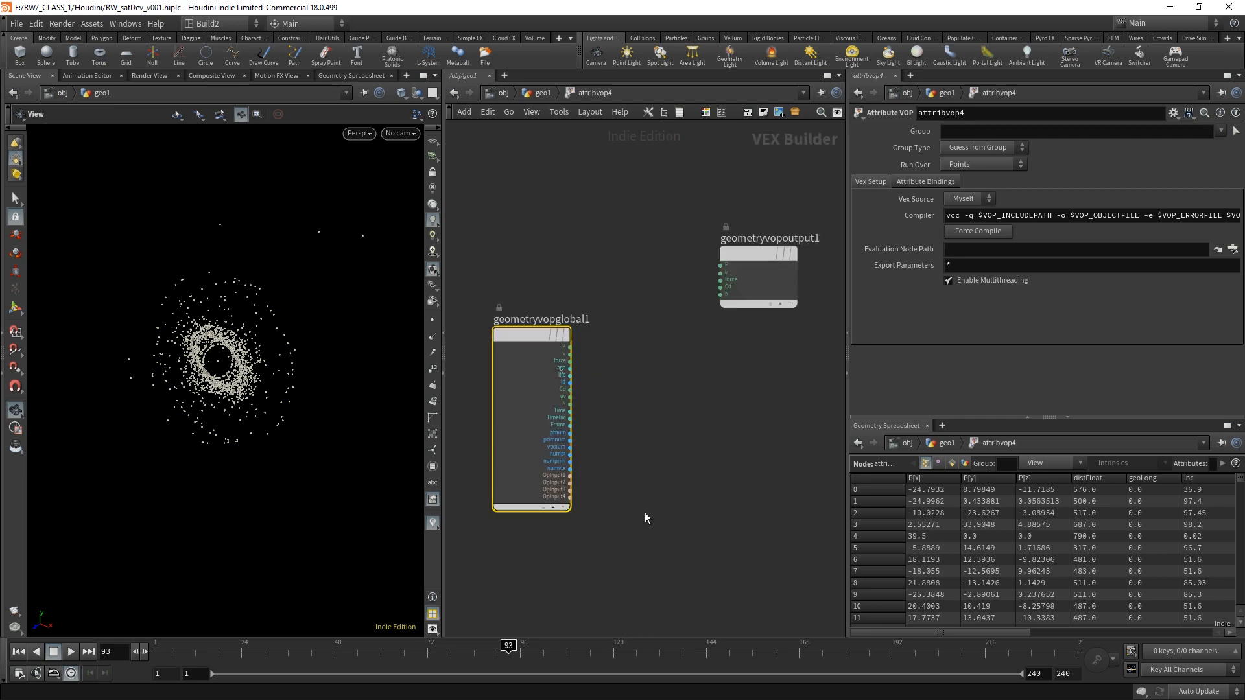
- Open the network inside attribvop4, widen the network pane and space the global and output nodes far apart
{"action": "double_click", "coordinate": [645, 513]}
{"action": "left_click_drag", "start_coordinate": [762, 268], "coordinate": [804, 333]}
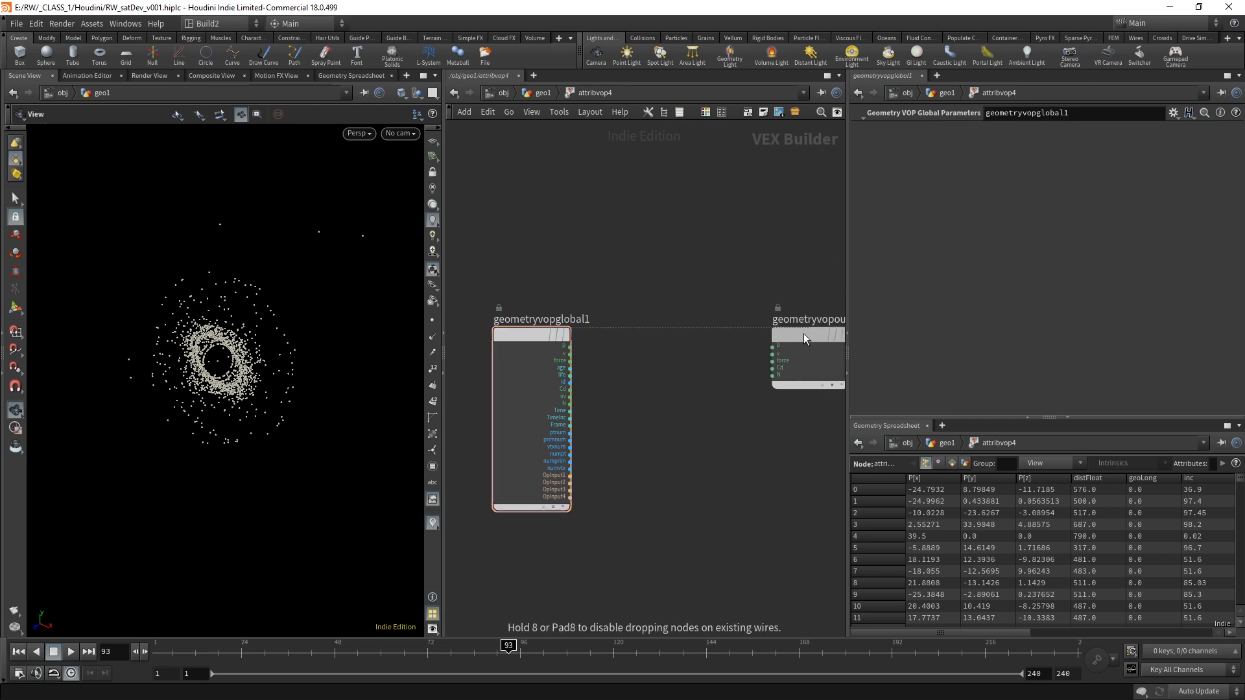
{"action": "left_click_drag", "start_coordinate": [850, 279], "coordinate": [1003, 283]}
{"action": "left_click_drag", "start_coordinate": [904, 334], "coordinate": [951, 336]}
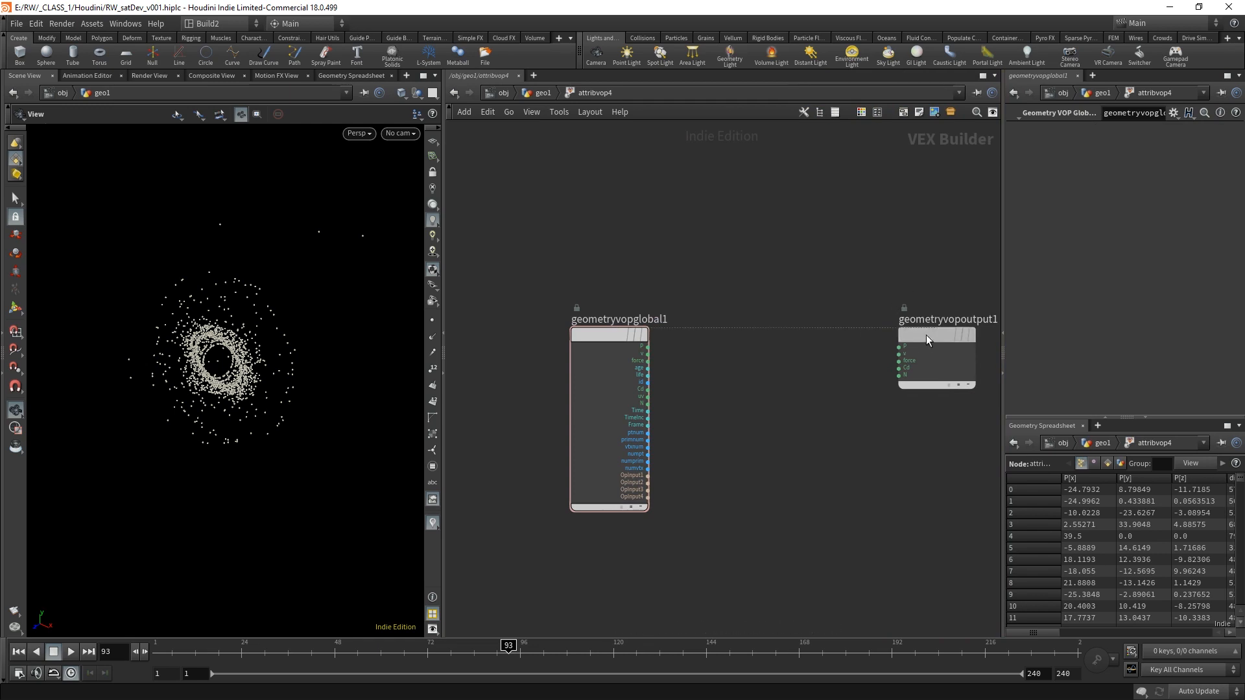
{"action": "left_click_drag", "start_coordinate": [614, 337], "coordinate": [581, 338]}
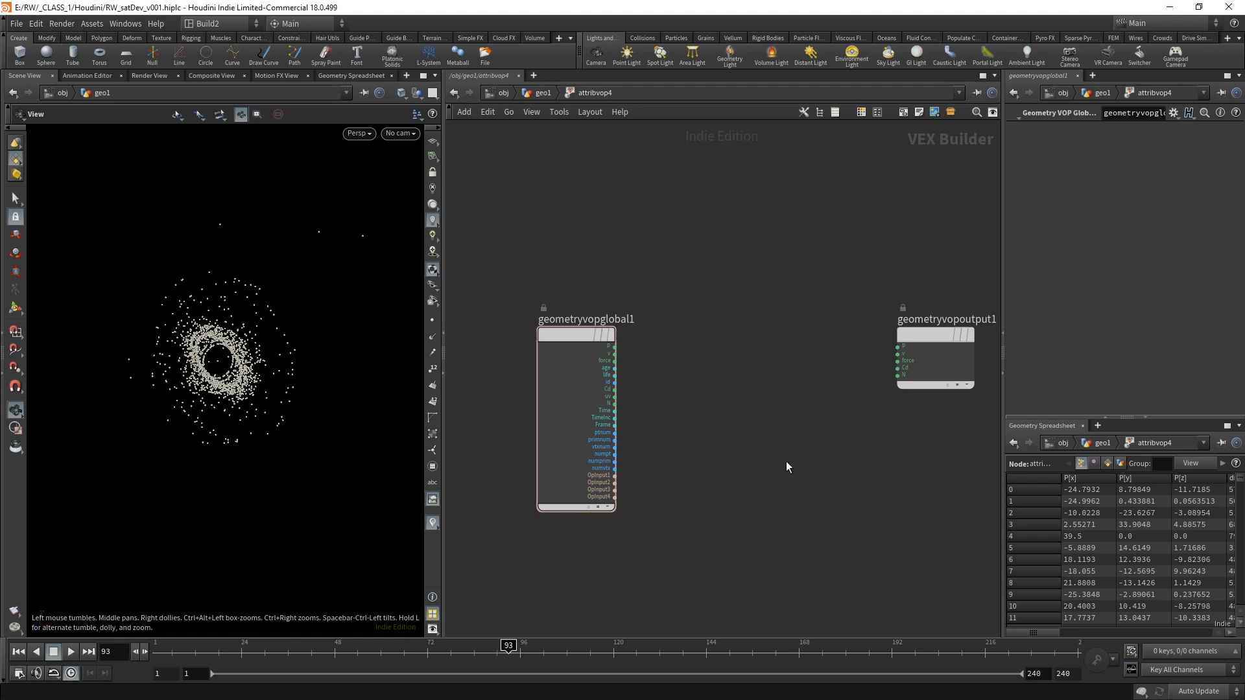
- Add a Primitive Attribute node and wire OpInput2 from the global parameters into its file input
{"action": "key", "text": "h"}
{"action": "key", "text": "Tab"}
{"action": "type", "text": "prim"}
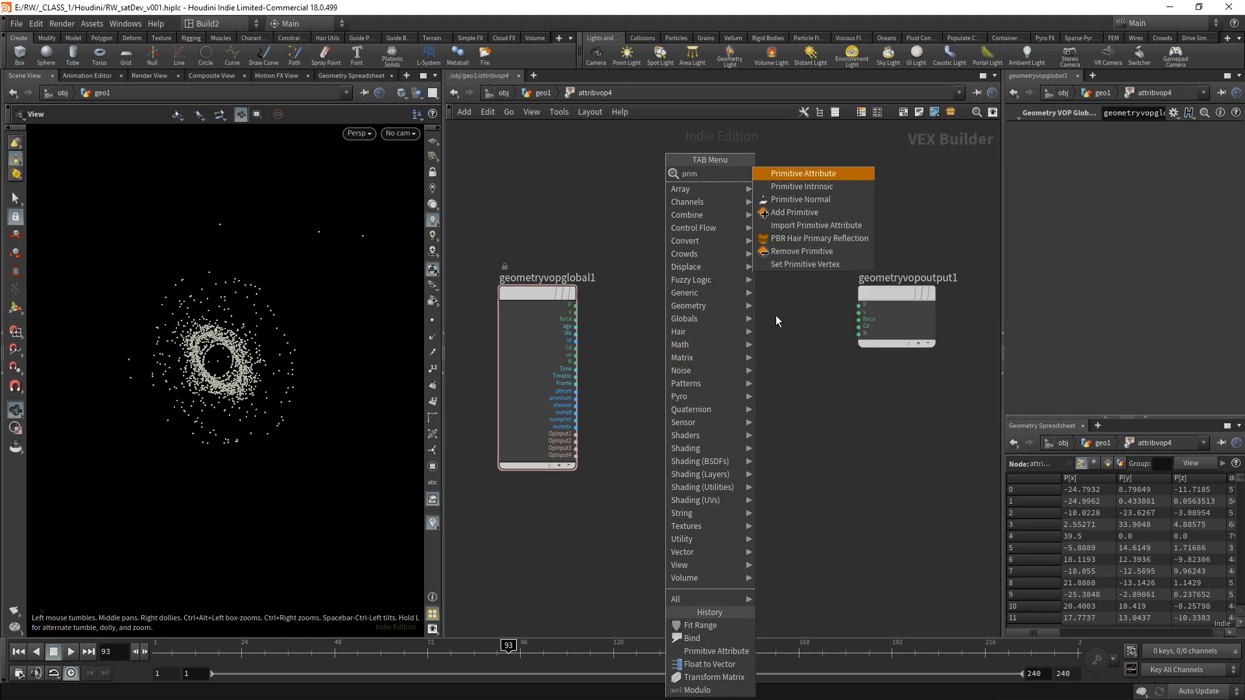
{"action": "left_click", "coordinate": [810, 173]}
{"action": "left_click", "coordinate": [751, 426]}
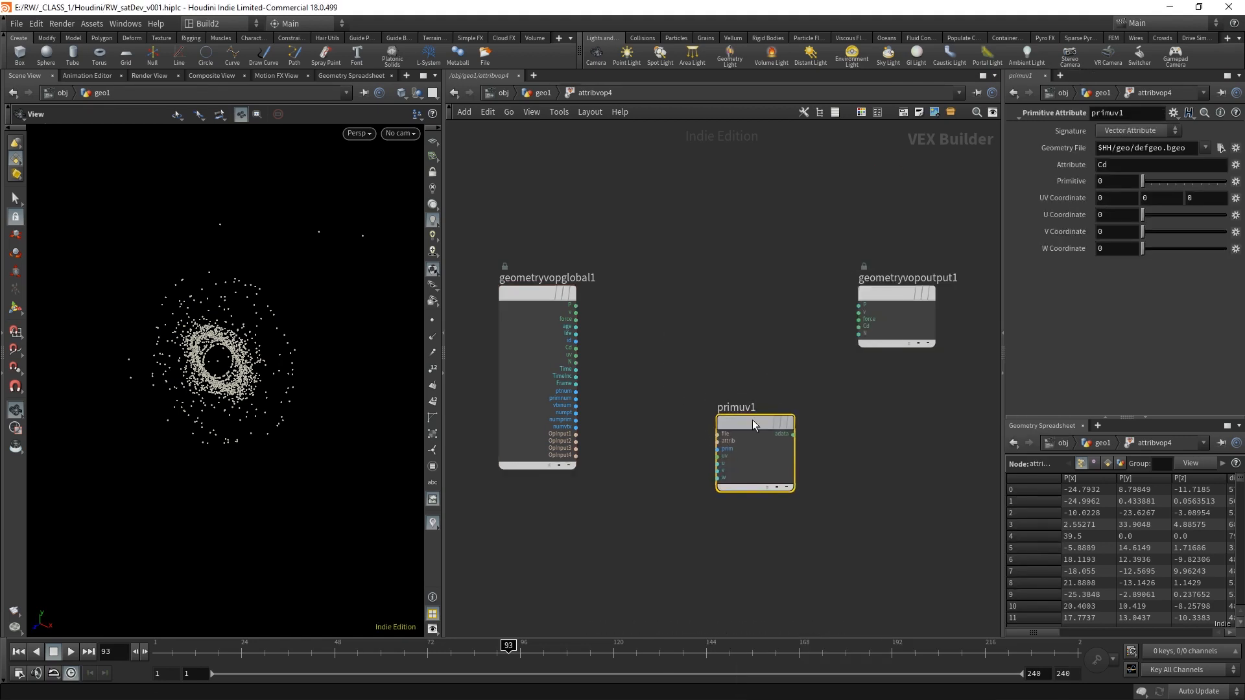
{"action": "left_click_drag", "start_coordinate": [753, 419], "coordinate": [742, 466]}
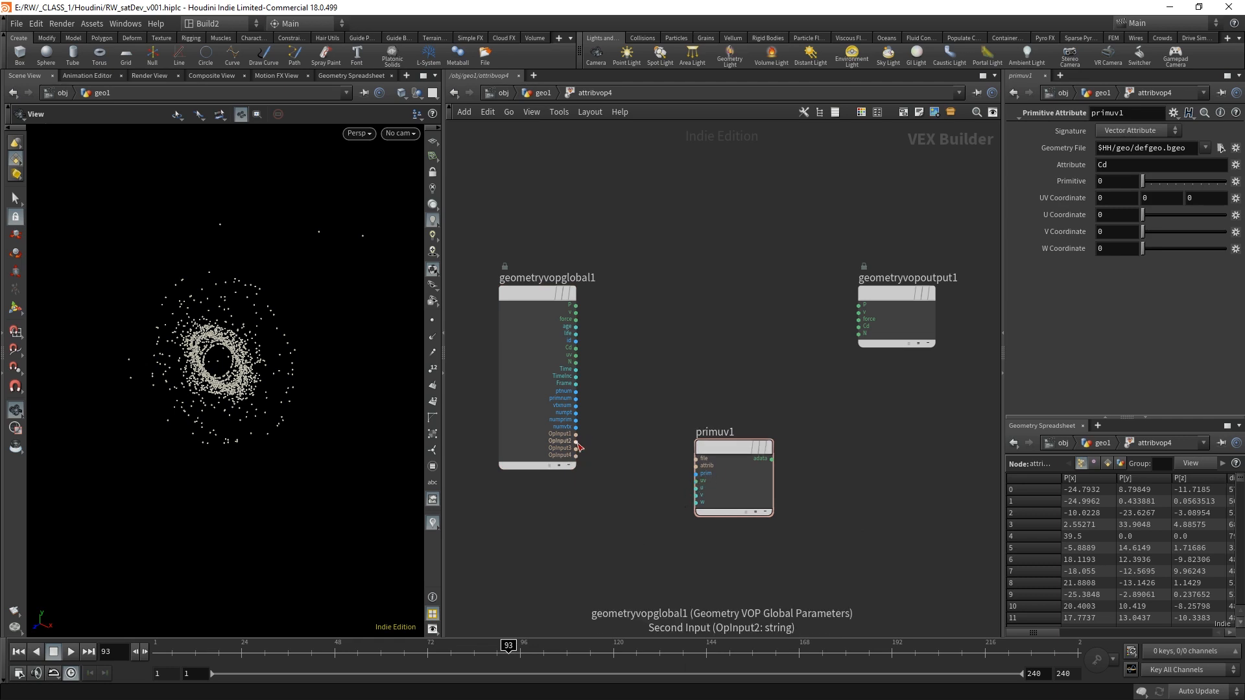
{"action": "left_click_drag", "start_coordinate": [576, 441], "coordinate": [711, 437]}
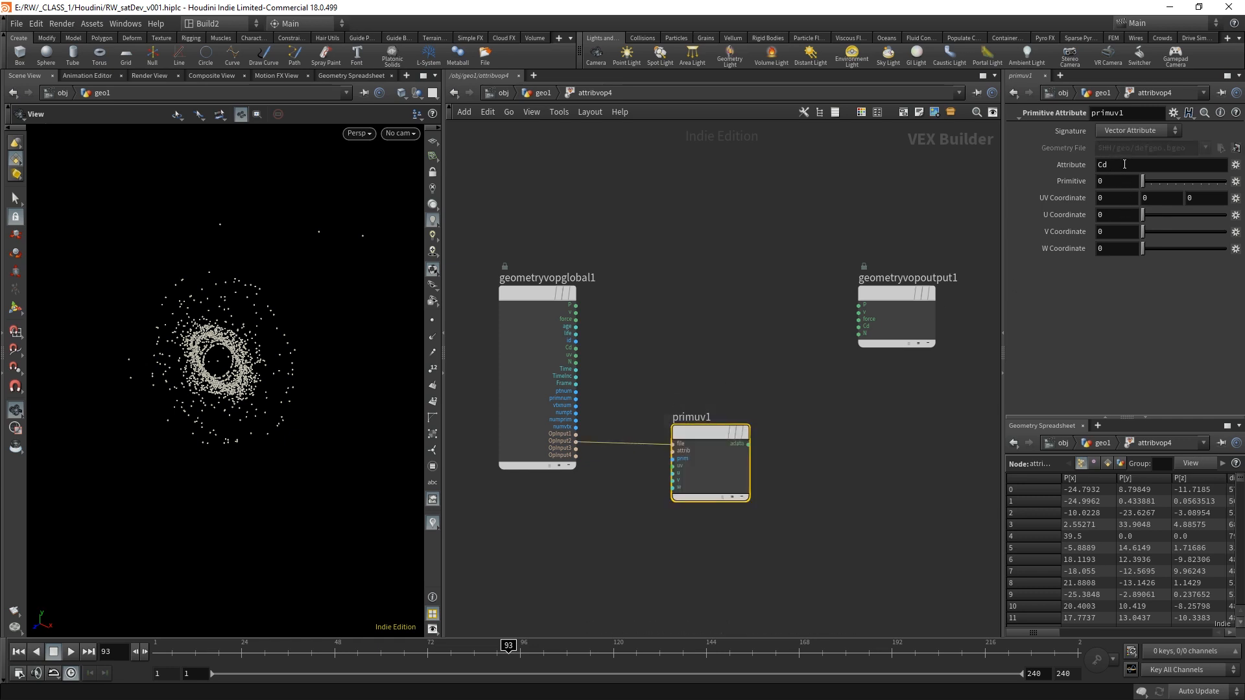
- Set primuv1's attribute to P and position the node between the global and output nodes
{"action": "double_click", "coordinate": [1125, 164]}
{"action": "type", "text": "P"}
{"action": "key", "text": "Return"}
{"action": "mouse_move", "coordinate": [830, 512]}
{"action": "left_mouse_down"}
{"action": "mouse_move", "coordinate": [738, 451]}
{"action": "mouse_move", "coordinate": [733, 433]}
{"action": "left_mouse_up"}
{"action": "left_click", "coordinate": [717, 391]}
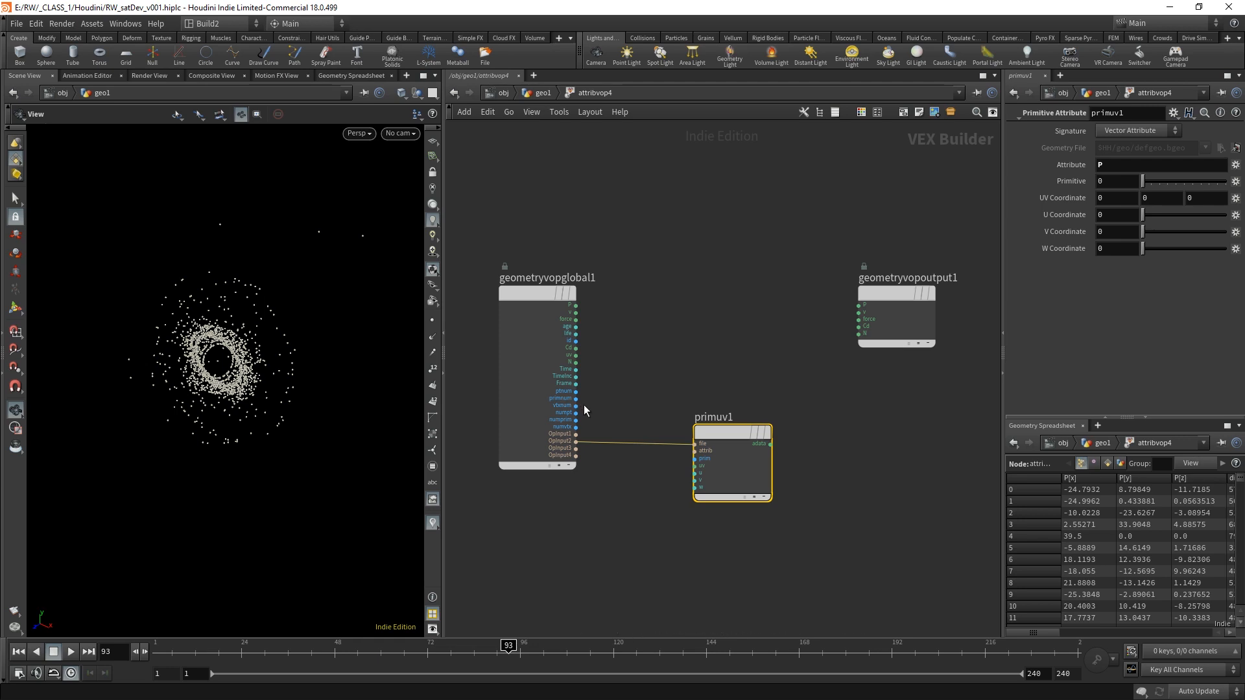
- Add a Bind node below the global parameters, with type Integer (int) and the name origPrim
{"action": "left_click", "coordinate": [555, 536]}
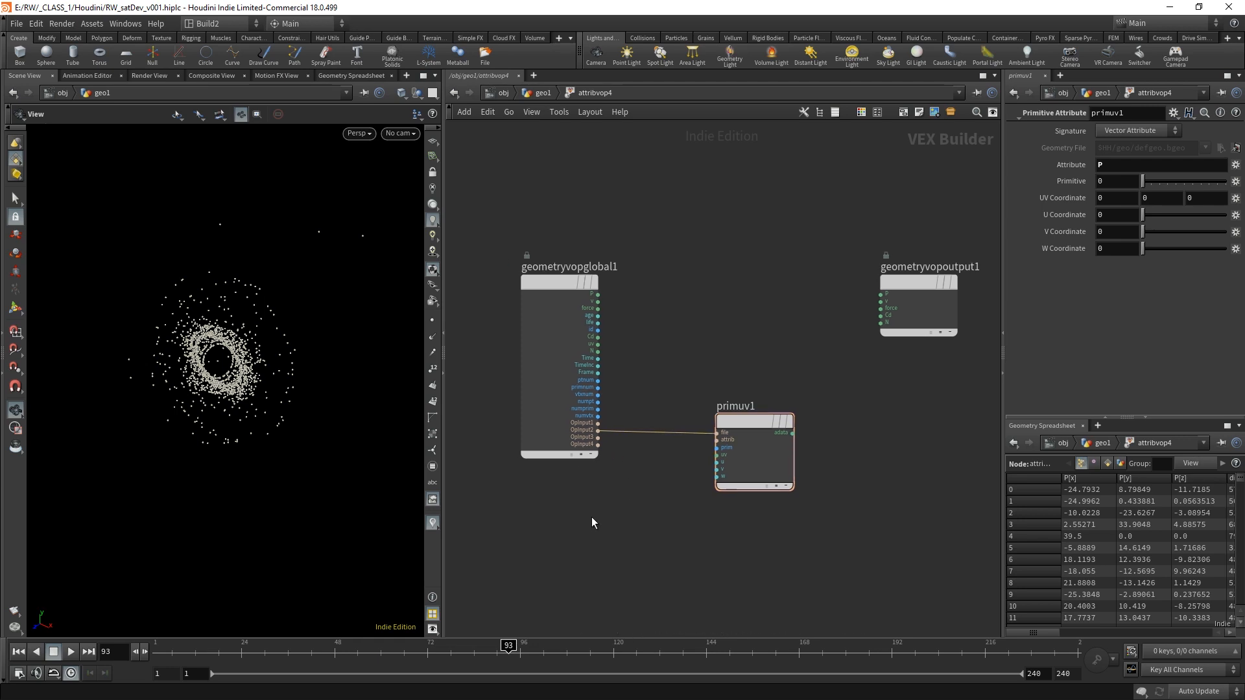
{"action": "key", "text": "Tab"}
{"action": "type", "text": "bind"}
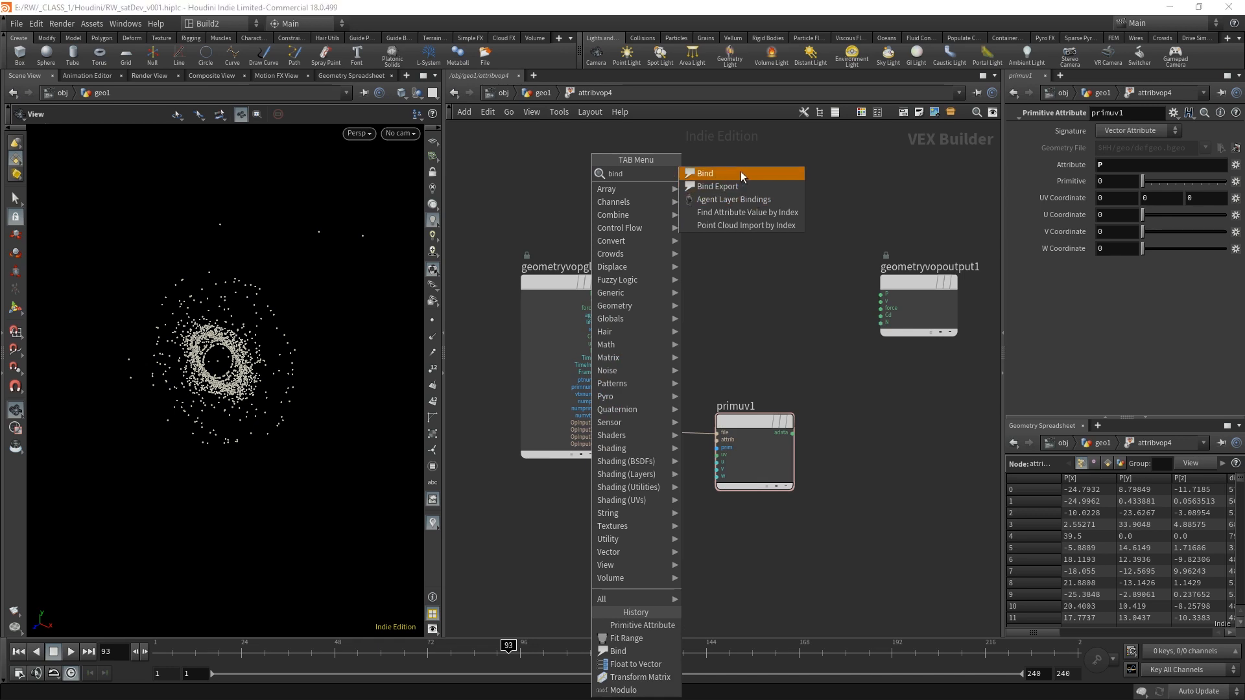
{"action": "left_click", "coordinate": [741, 172]}
{"action": "left_click", "coordinate": [574, 511]}
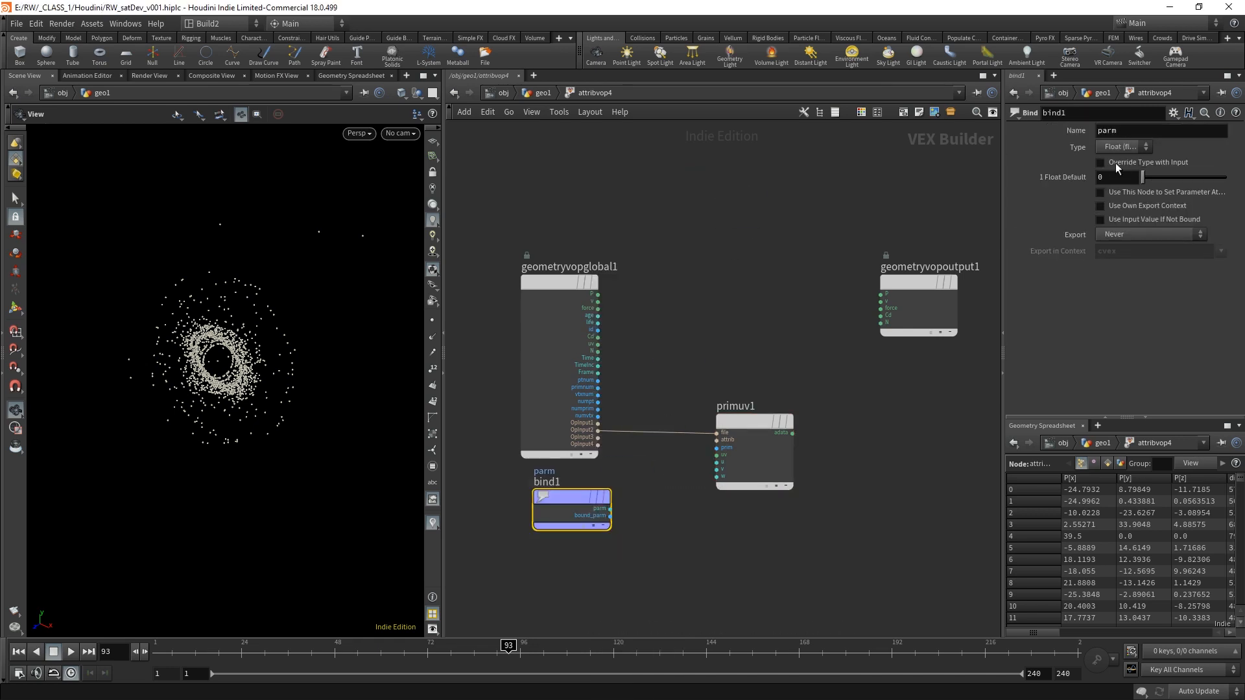
{"action": "left_click", "coordinate": [1133, 149]}
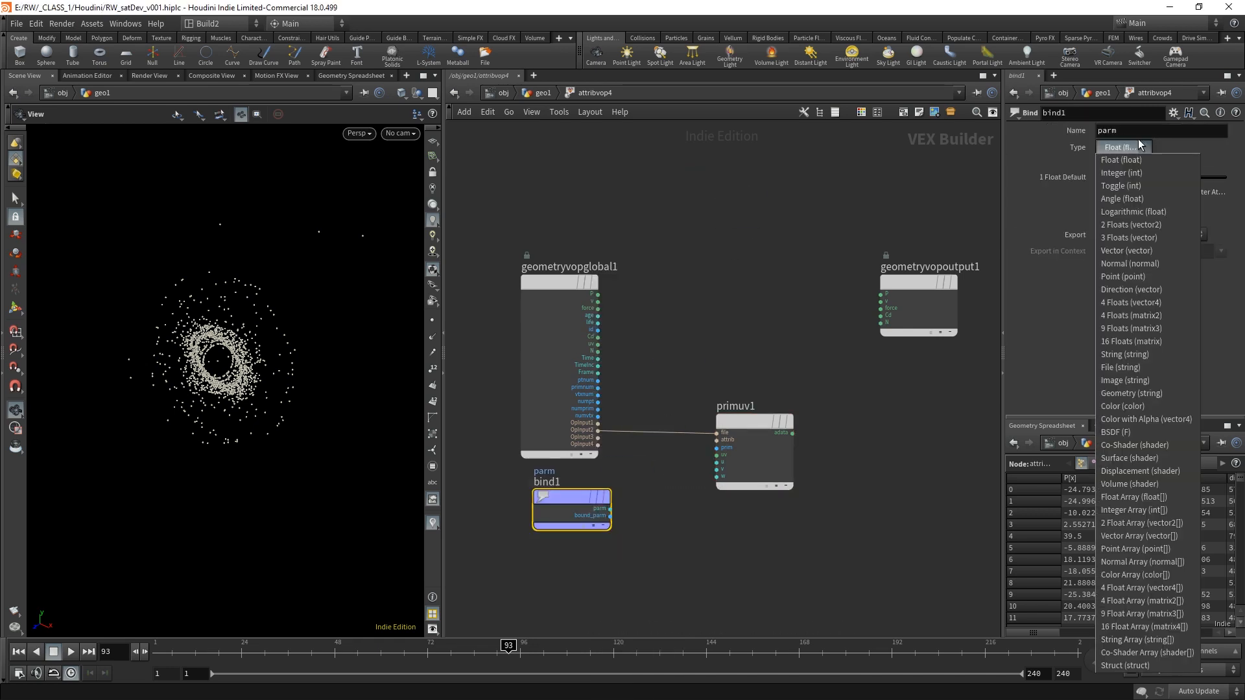
{"action": "left_click", "coordinate": [1139, 174]}
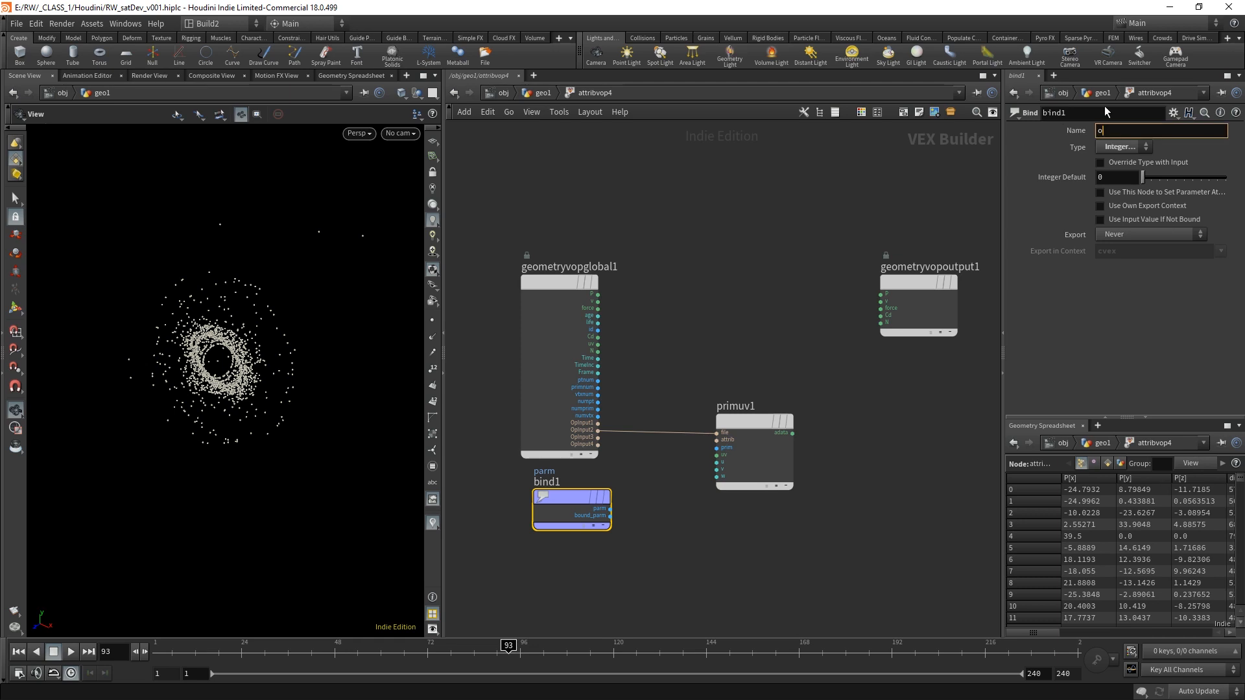
{"action": "type", "text": "origPrim"}
{"action": "key", "text": "Return"}
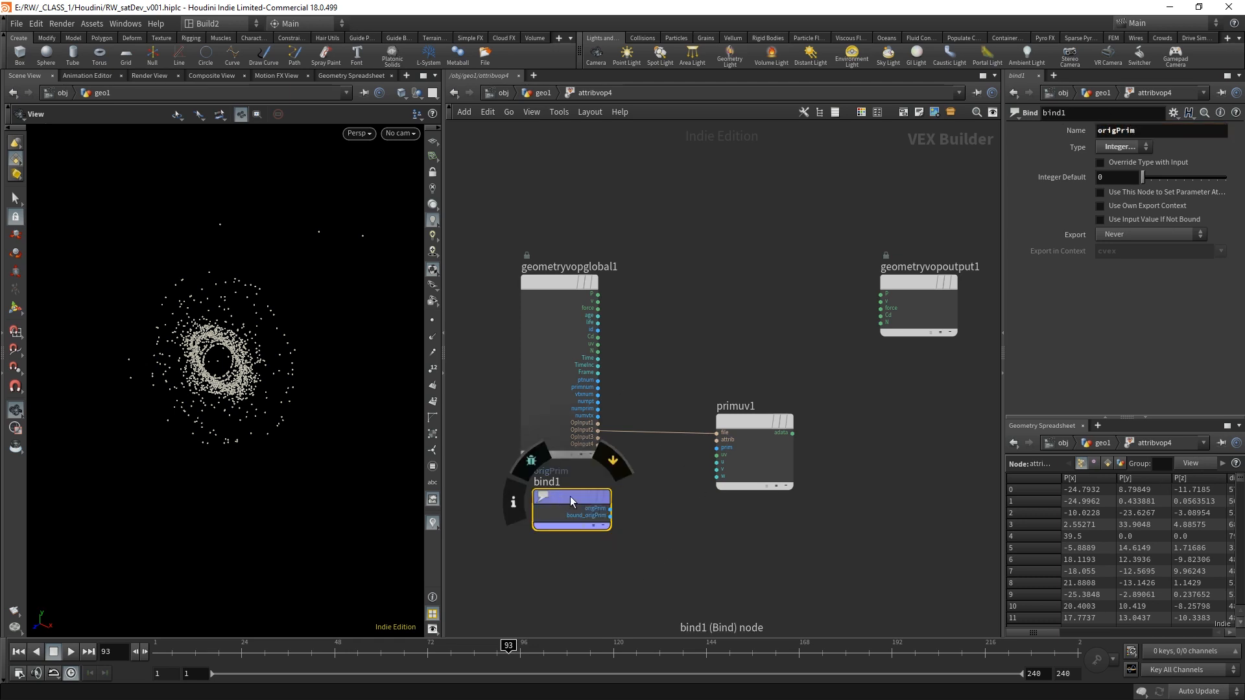
- Wire origPrim into primuv1's prim input and primuv1's output into P on geometryvopoutput1
{"action": "mouse_move", "coordinate": [571, 501]}
{"action": "left_mouse_down"}
{"action": "mouse_move", "coordinate": [558, 505]}
{"action": "mouse_move", "coordinate": [565, 517]}
{"action": "left_mouse_up"}
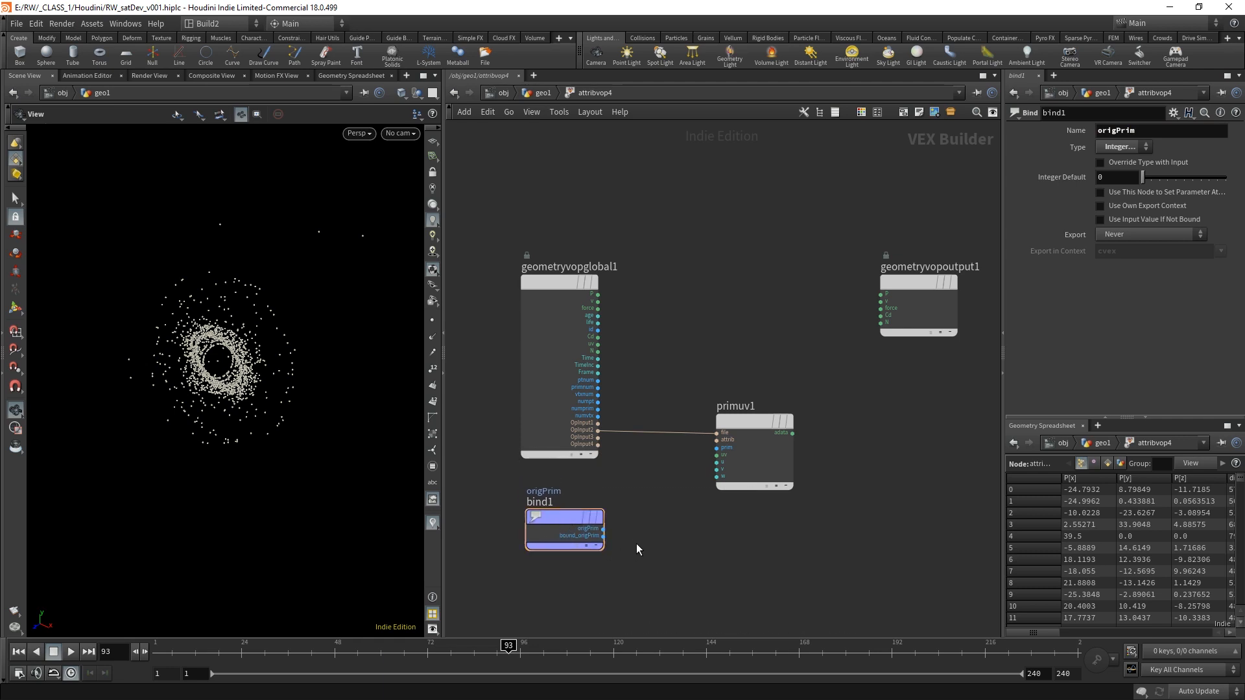
{"action": "left_click_drag", "start_coordinate": [603, 528], "coordinate": [714, 449]}
{"action": "left_click_drag", "start_coordinate": [830, 530], "coordinate": [756, 445]}
{"action": "middle_click_drag", "start_coordinate": [811, 456], "coordinate": [775, 459]}
{"action": "left_click_drag", "start_coordinate": [756, 436], "coordinate": [845, 297]}
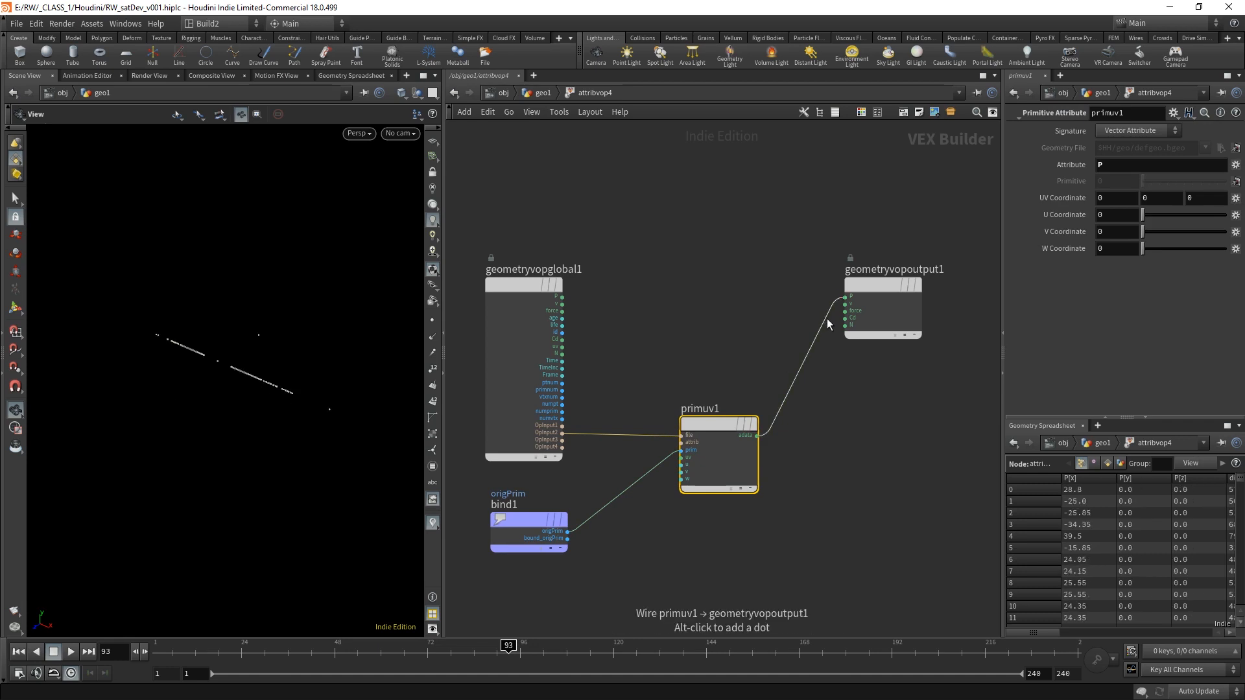
- Vary primuv1's U Coordinate to test the point positions along the orbits, ending at 0.297
{"action": "mouse_move", "coordinate": [742, 457]}
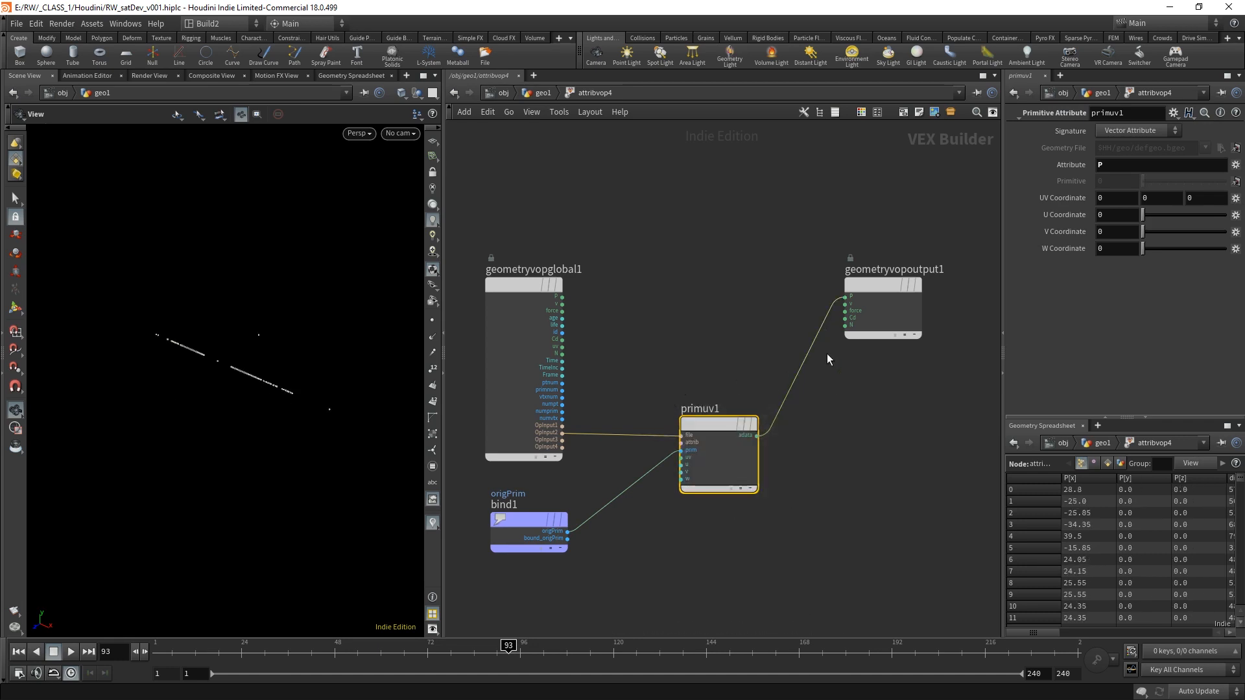
{"action": "left_click_drag", "start_coordinate": [1146, 214], "coordinate": [1176, 225]}
{"action": "left_click_drag", "start_coordinate": [1193, 226], "coordinate": [1167, 225]}
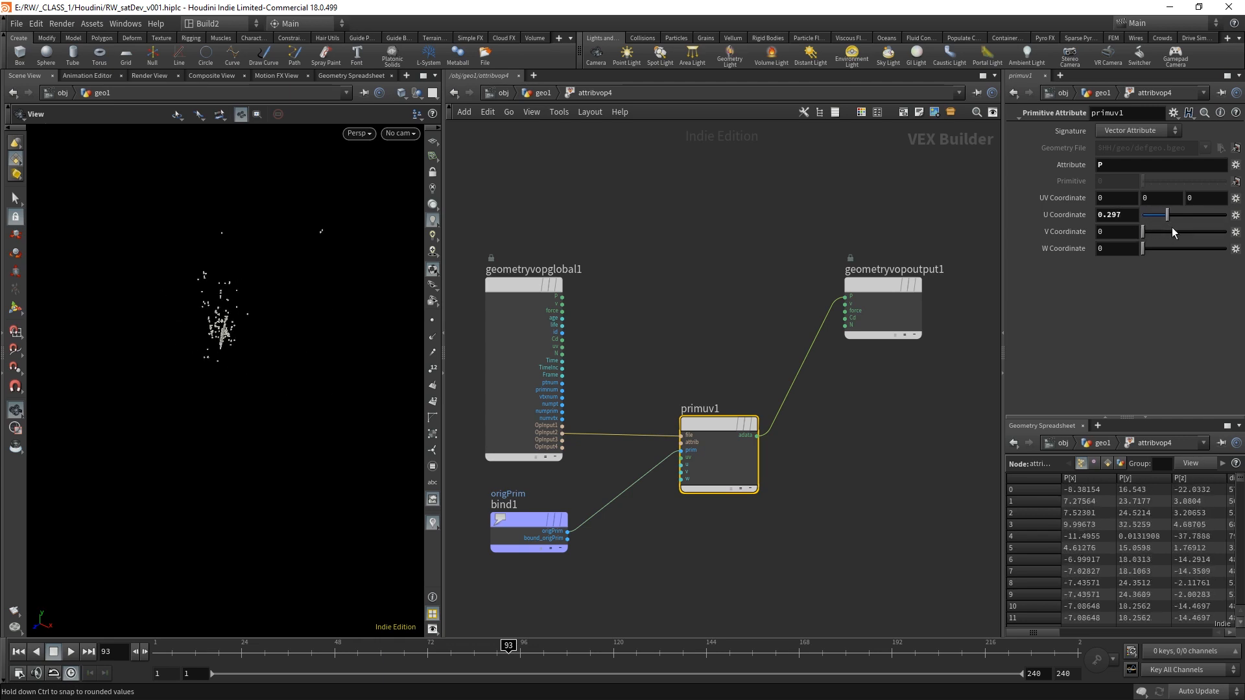
- Move geometryvopoutput1 further away from primuv1 and reset primuv1's U Coordinate to 0
{"action": "left_click", "coordinate": [879, 453]}
{"action": "middle_click_drag", "start_coordinate": [880, 453], "coordinate": [842, 449]}
{"action": "left_click_drag", "start_coordinate": [843, 282], "coordinate": [897, 279]}
{"action": "middle_click_drag", "start_coordinate": [731, 521], "coordinate": [808, 461]}
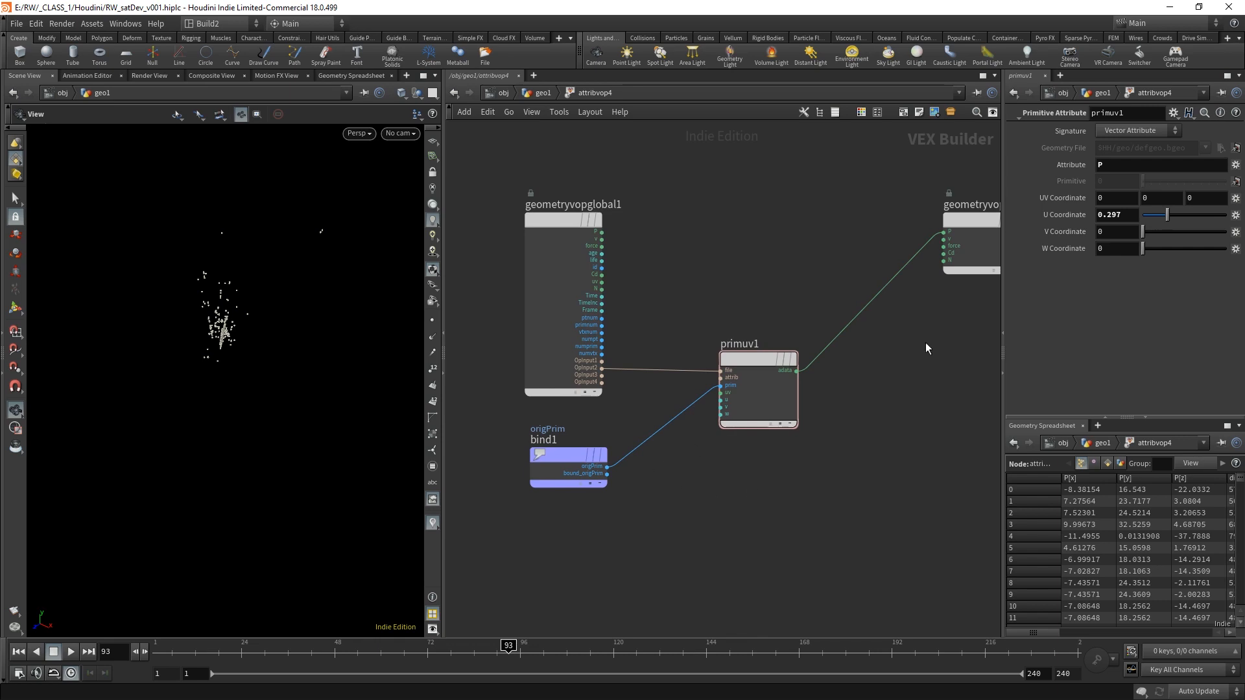
{"action": "left_click_drag", "start_coordinate": [1166, 215], "coordinate": [1139, 216]}
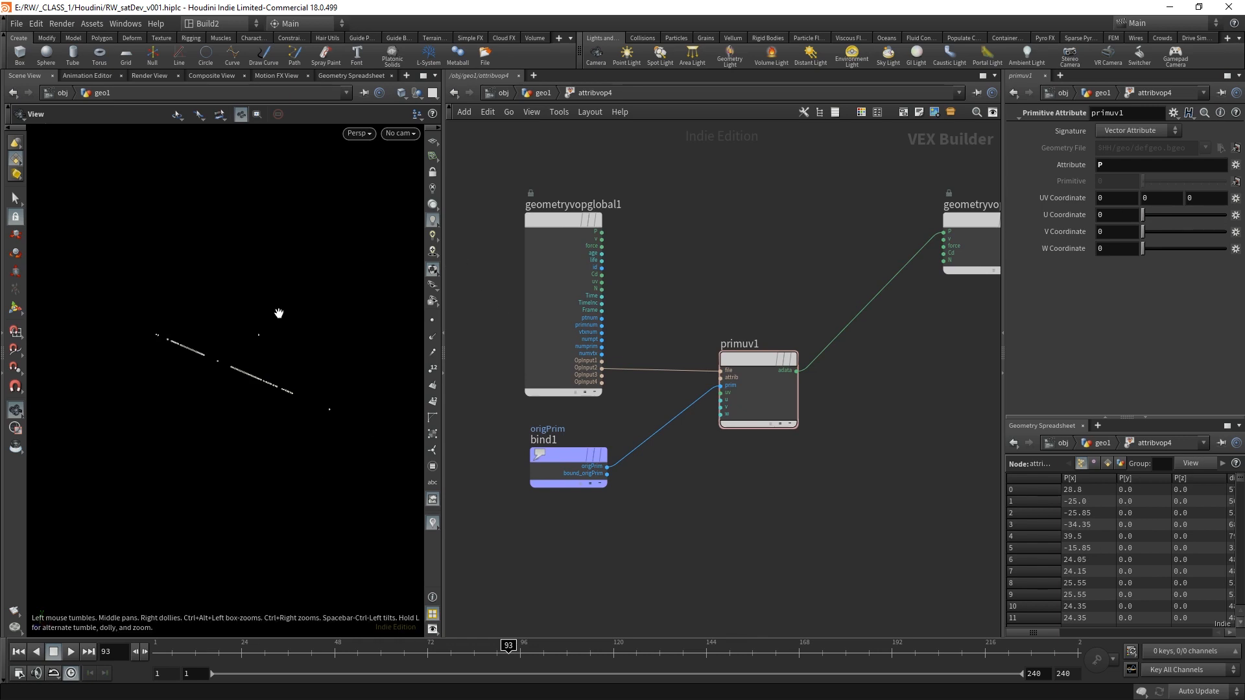
- Add a Random node in the free space above primuv1
{"action": "middle_click_drag", "start_coordinate": [722, 520], "coordinate": [725, 511]}
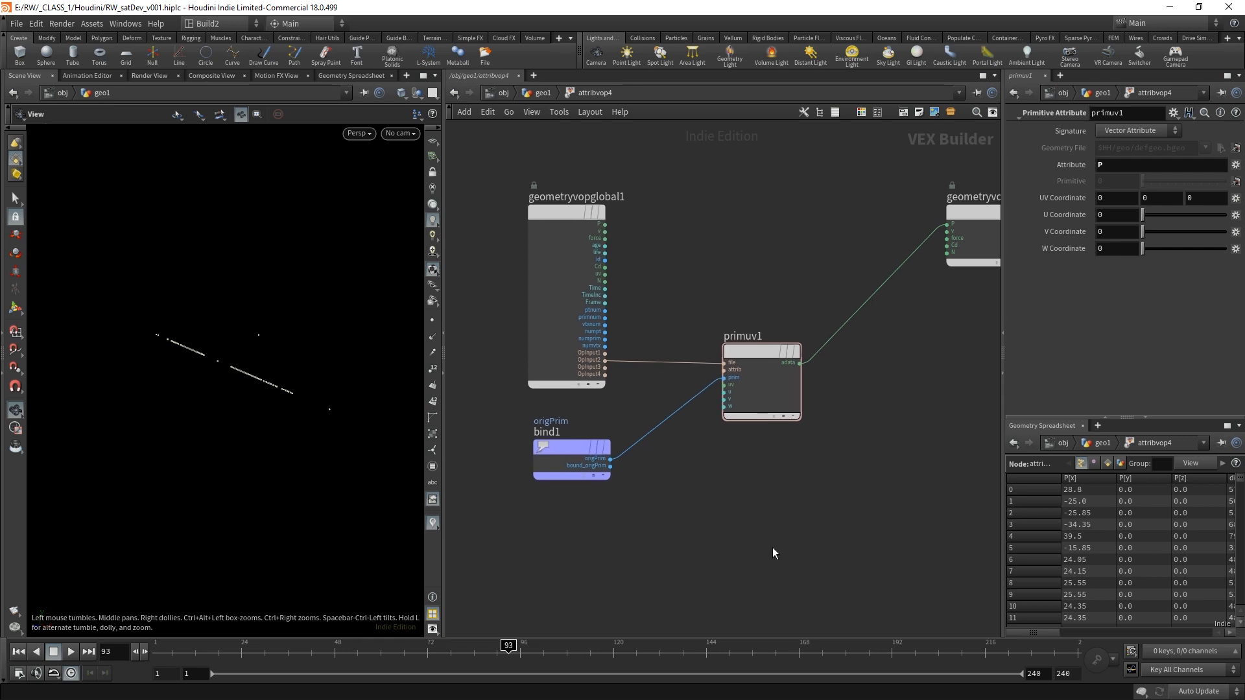
{"action": "middle_click_drag", "start_coordinate": [724, 501], "coordinate": [734, 496]}
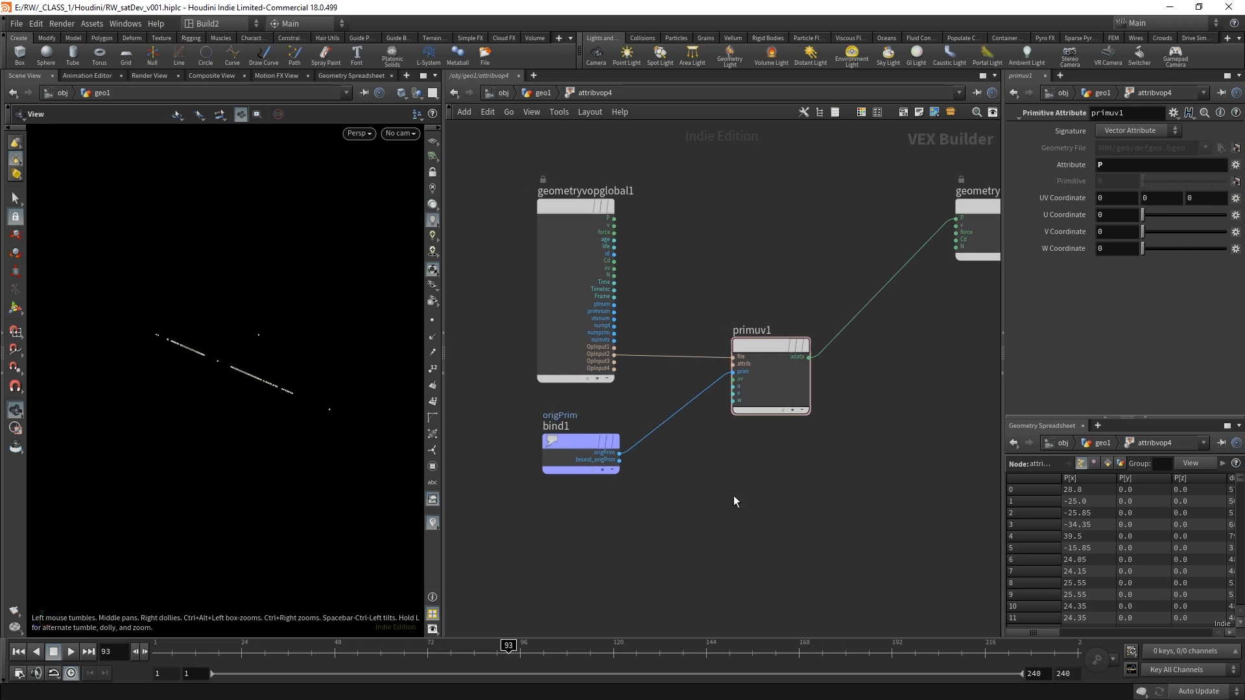
{"action": "key", "text": "Tab"}
{"action": "mouse_move", "coordinate": [847, 383]}
{"action": "left_click", "coordinate": [877, 186]}
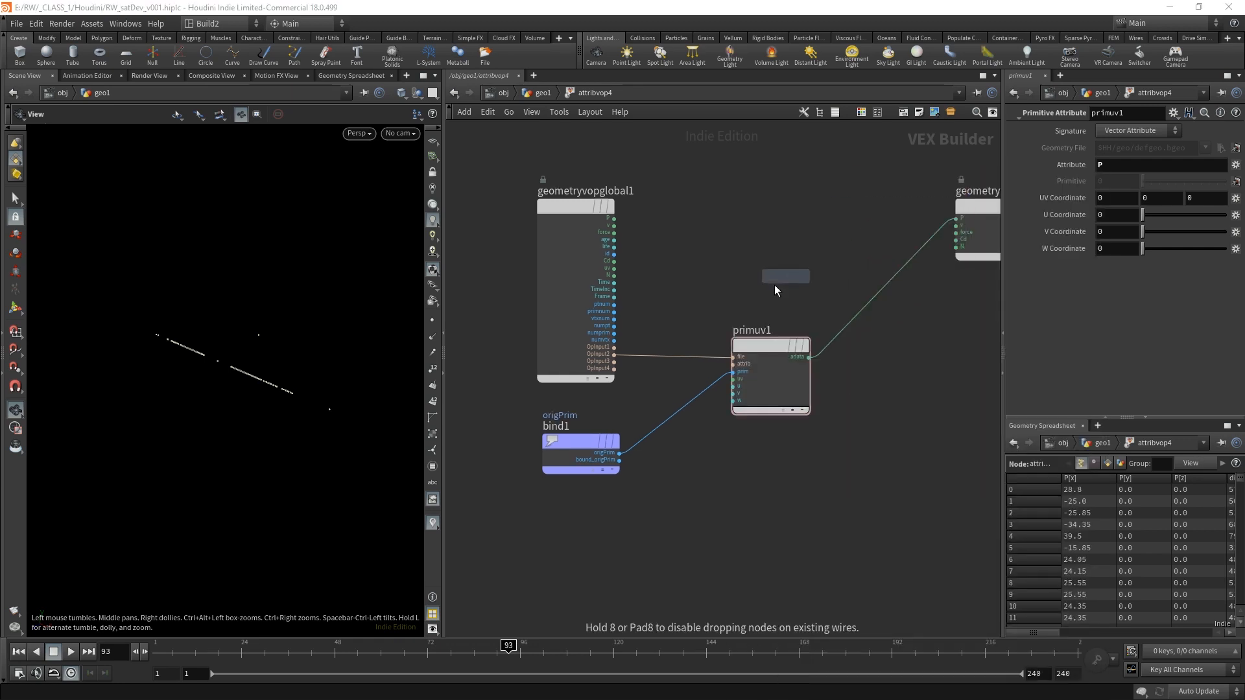
{"action": "left_click", "coordinate": [726, 293]}
- Add an Add node above random1 and primuv1
{"action": "middle_click_drag", "start_coordinate": [904, 392], "coordinate": [847, 406]}
{"action": "key", "text": "Tab"}
{"action": "type", "text": "a"}
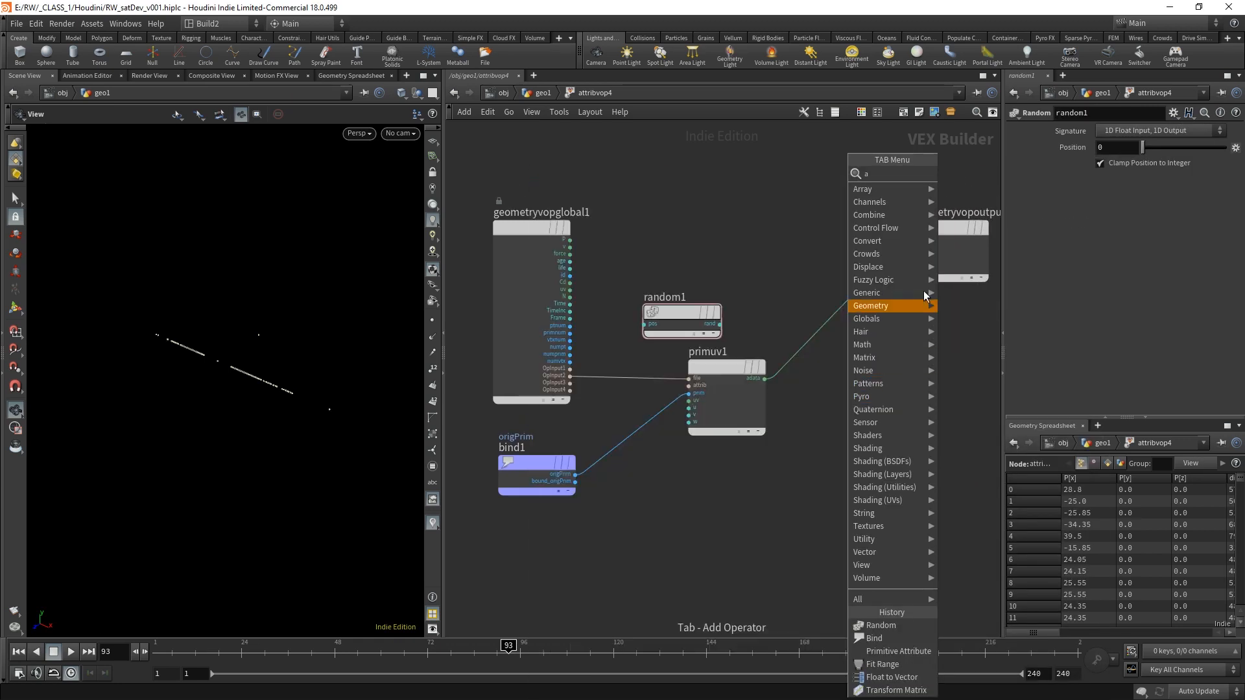
{"action": "mouse_move", "coordinate": [926, 304]}
{"action": "left_click", "coordinate": [973, 188]}
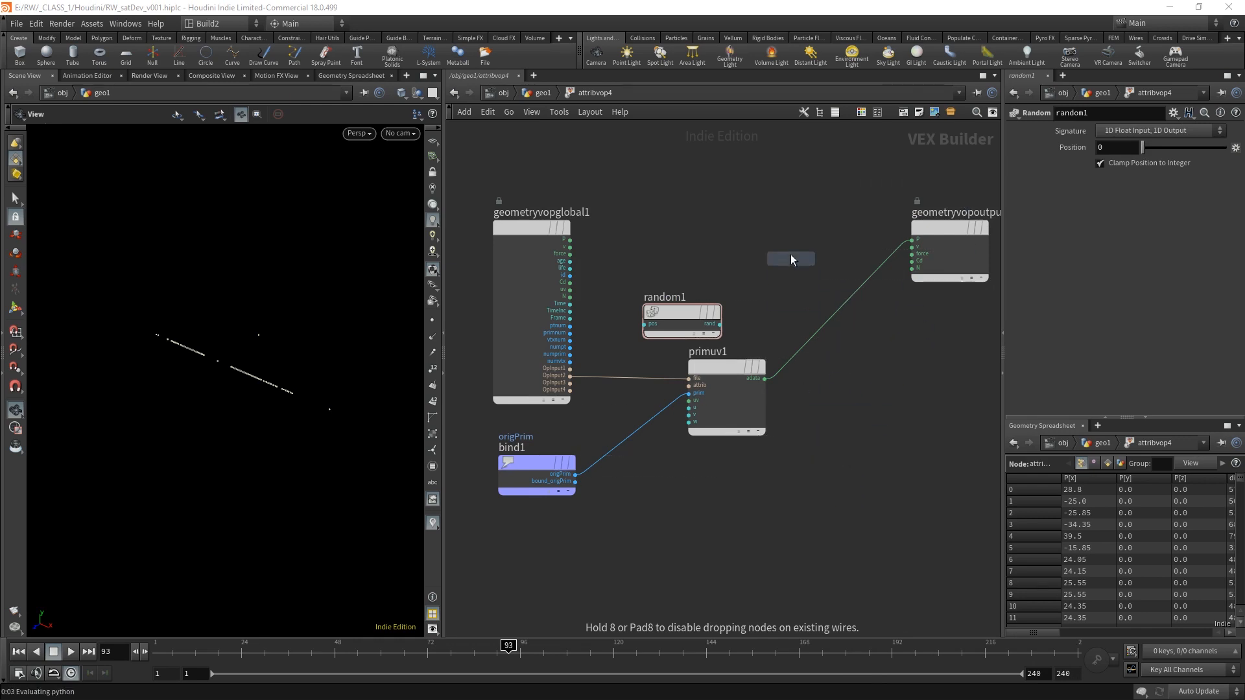
{"action": "left_click", "coordinate": [741, 233]}
- Spread out the VOP nodes, moving primuv1 well clear of random1 and add1 toward geometryvopoutput1
{"action": "middle_click_drag", "start_coordinate": [963, 364], "coordinate": [845, 388]}
{"action": "left_click_drag", "start_coordinate": [982, 243], "coordinate": [934, 254]}
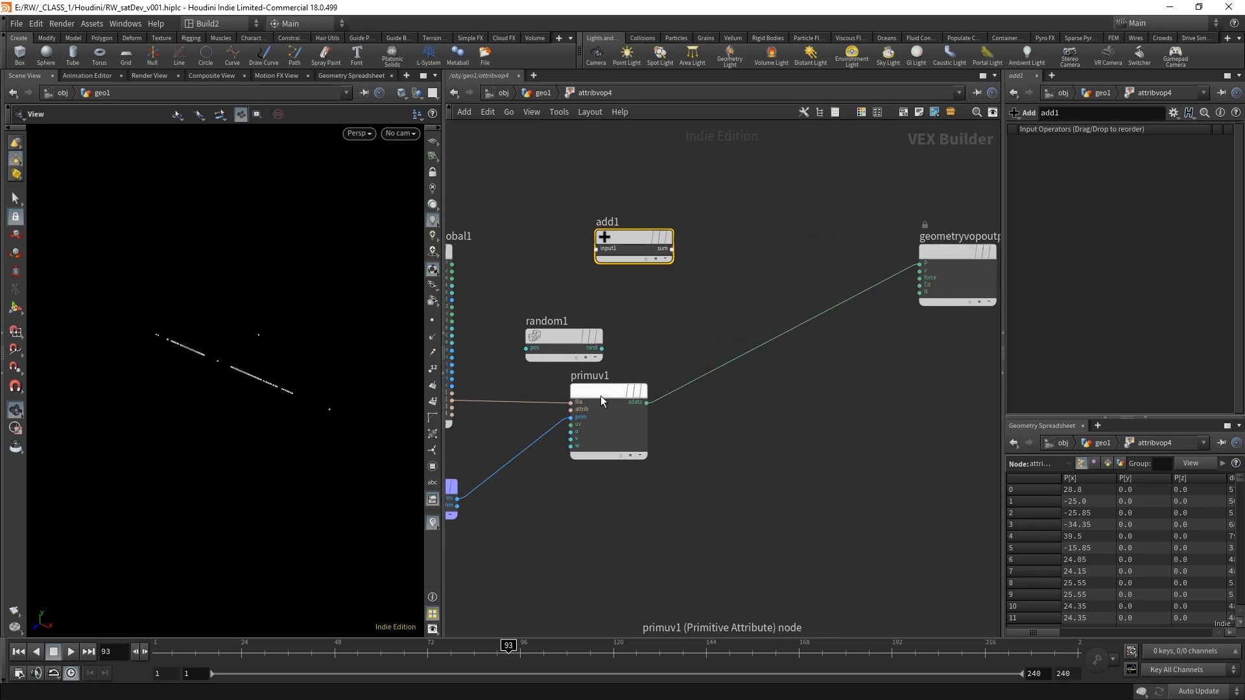
{"action": "left_click_drag", "start_coordinate": [601, 396], "coordinate": [796, 392]}
{"action": "middle_click_drag", "start_coordinate": [657, 320], "coordinate": [765, 270]}
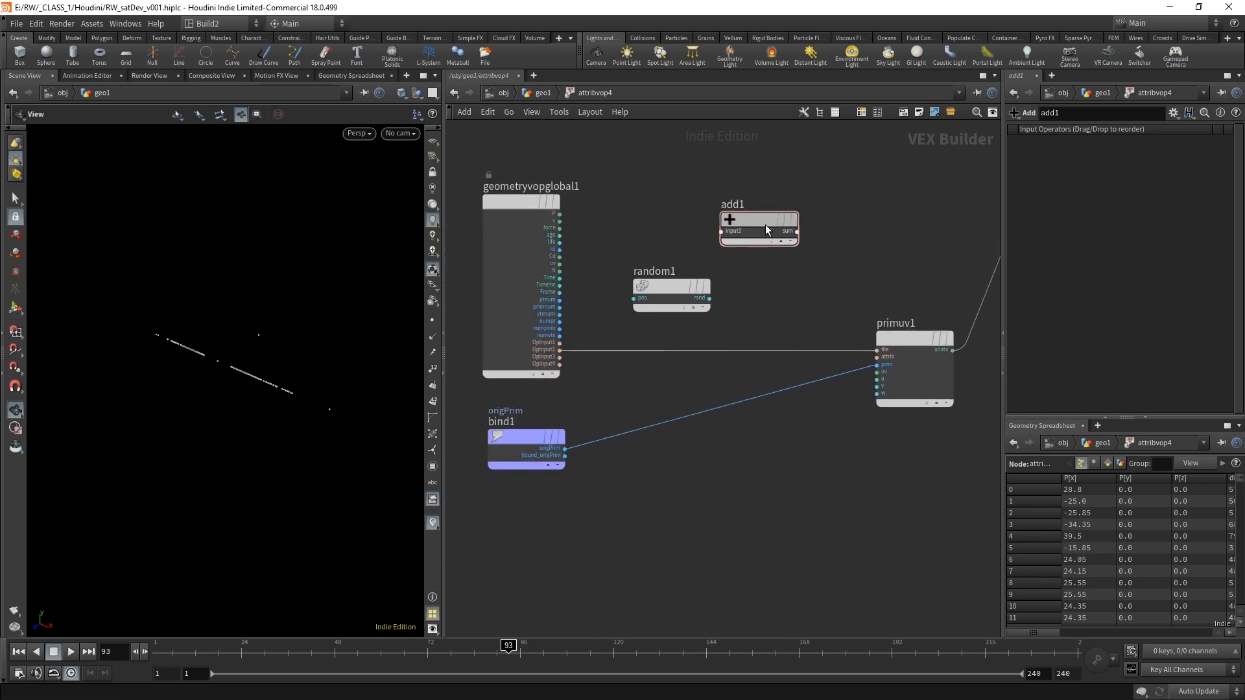
{"action": "left_click_drag", "start_coordinate": [765, 230], "coordinate": [773, 235]}
{"action": "left_click_drag", "start_coordinate": [663, 302], "coordinate": [668, 293]}
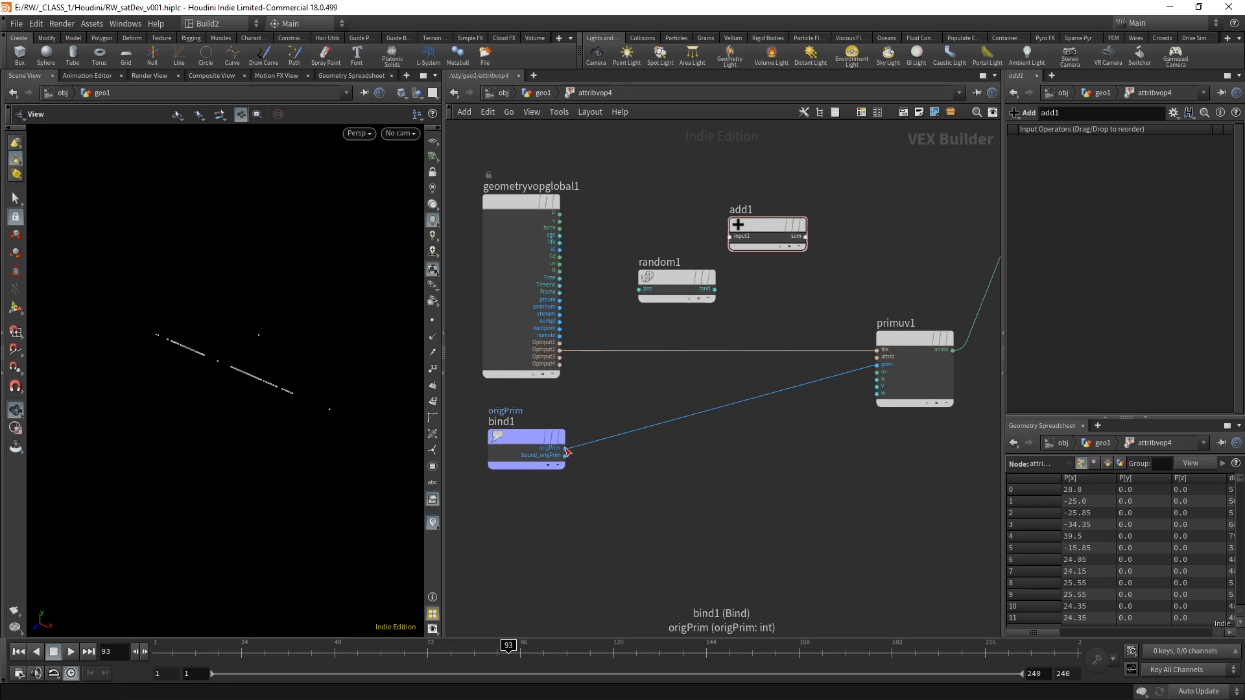
- Create a Constant on add1's first input and place it above random1
{"action": "right_click", "coordinate": [732, 239]}
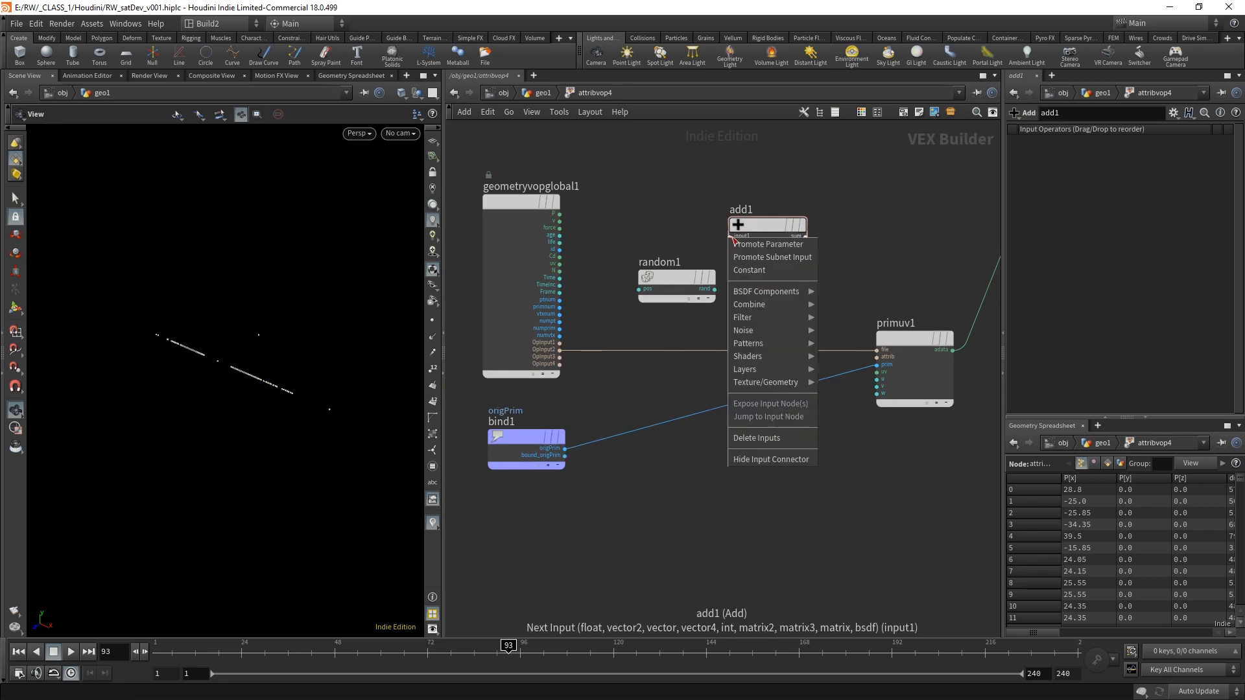
{"action": "left_click", "coordinate": [764, 270]}
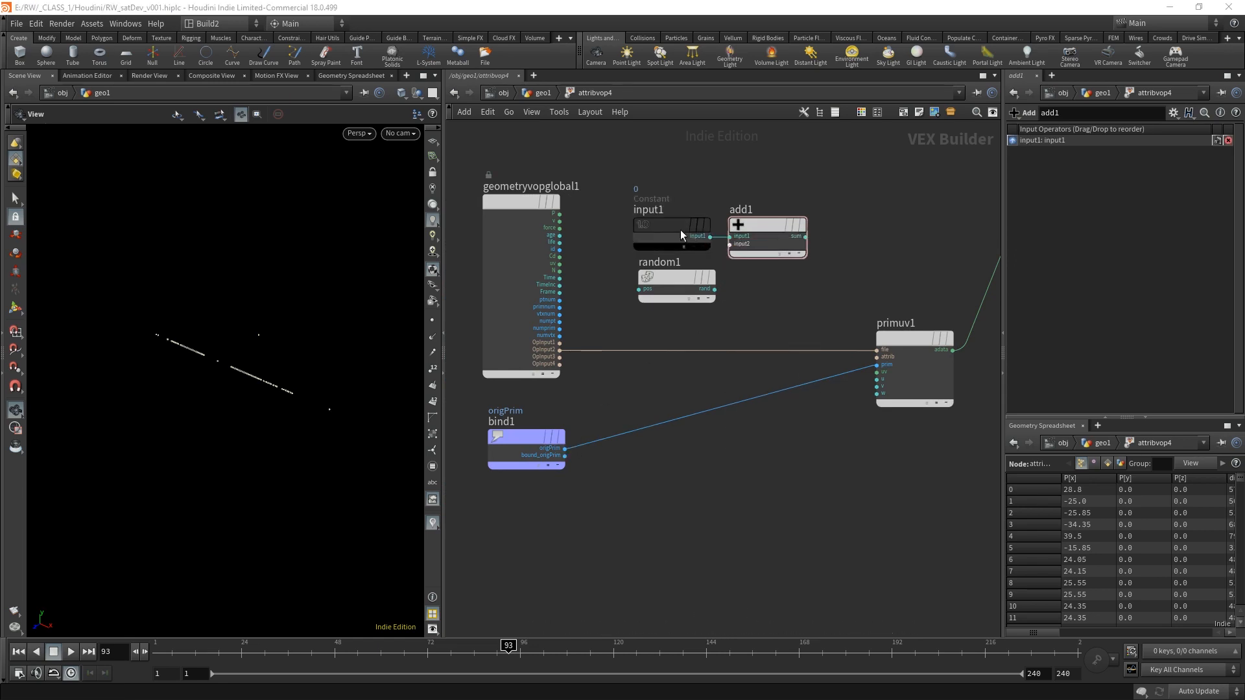
{"action": "left_click", "coordinate": [649, 175]}
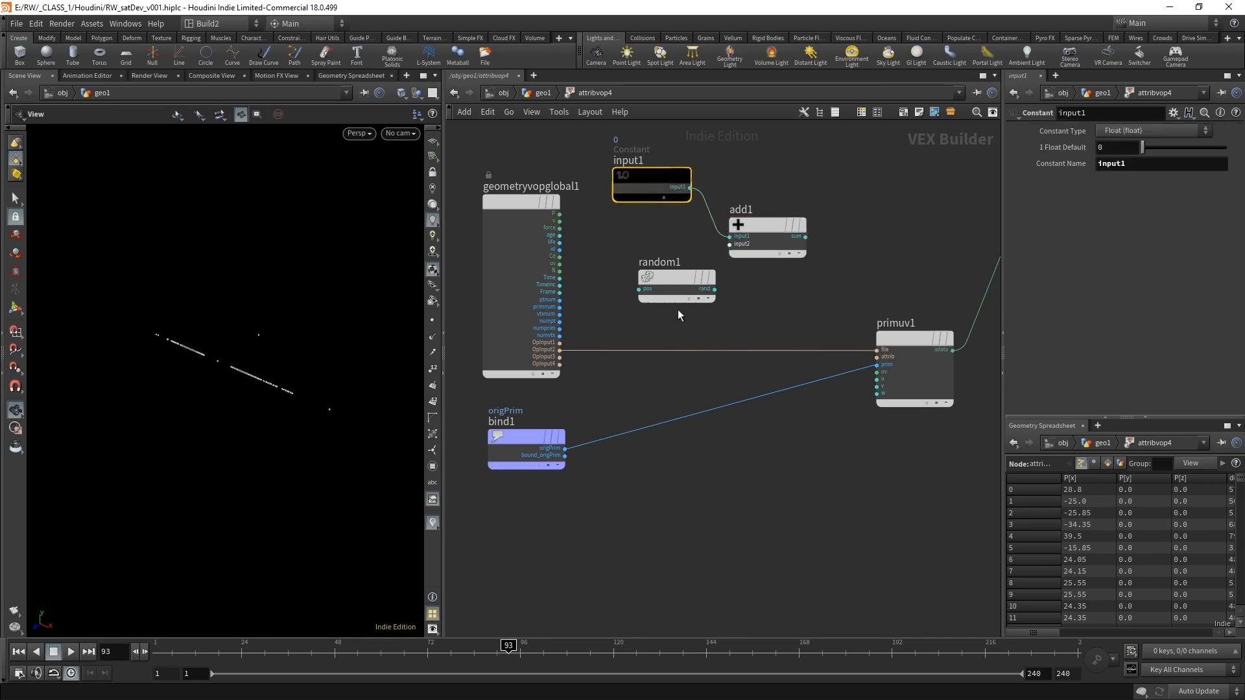
- Wire origPrim through random1 into add1's second input and add1's sum into primuv1's u input, leaving the constant at 0
{"action": "left_click_drag", "start_coordinate": [566, 449], "coordinate": [729, 245]}
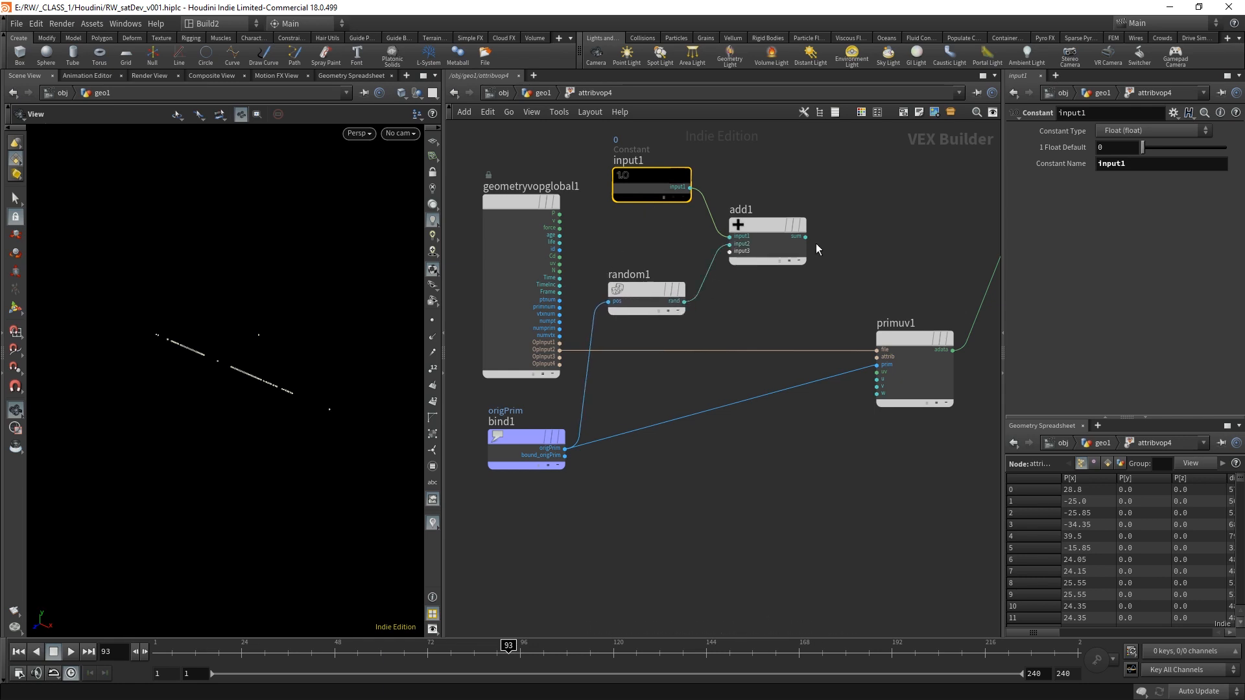
{"action": "left_click_drag", "start_coordinate": [810, 238], "coordinate": [877, 379]}
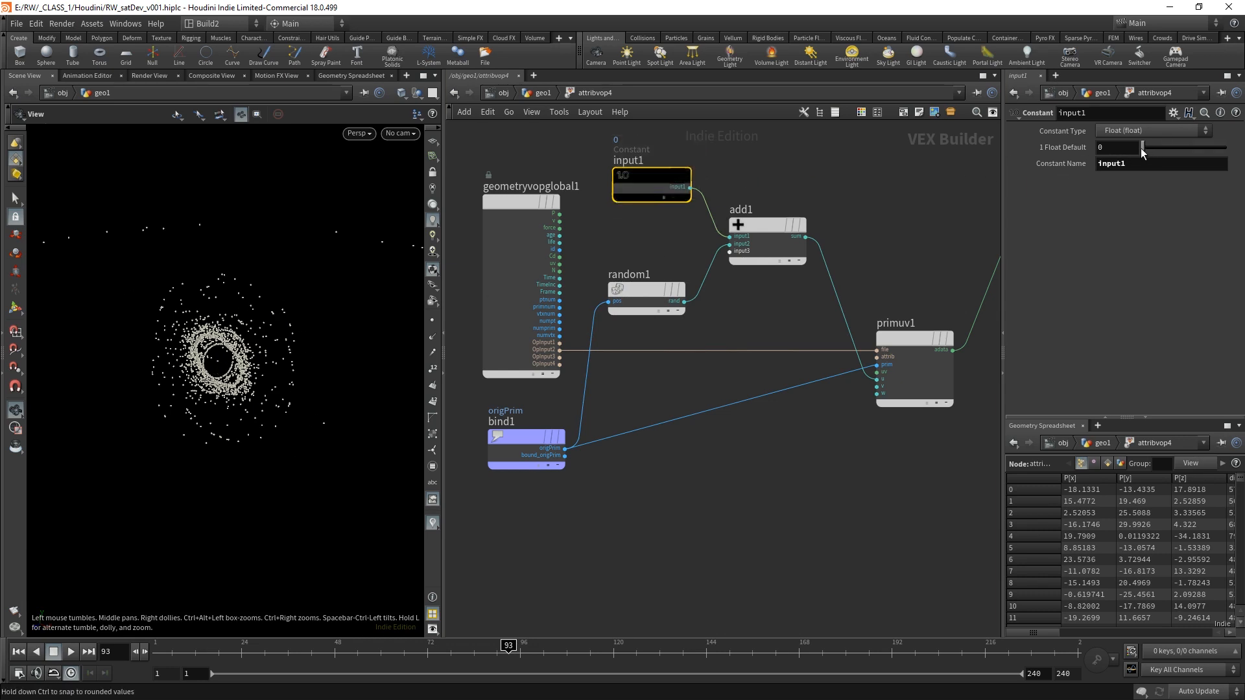
{"action": "mouse_move", "coordinate": [1143, 149]}
{"action": "left_mouse_down"}
{"action": "mouse_move", "coordinate": [1176, 151]}
{"action": "mouse_move", "coordinate": [1135, 154]}
{"action": "left_mouse_up"}
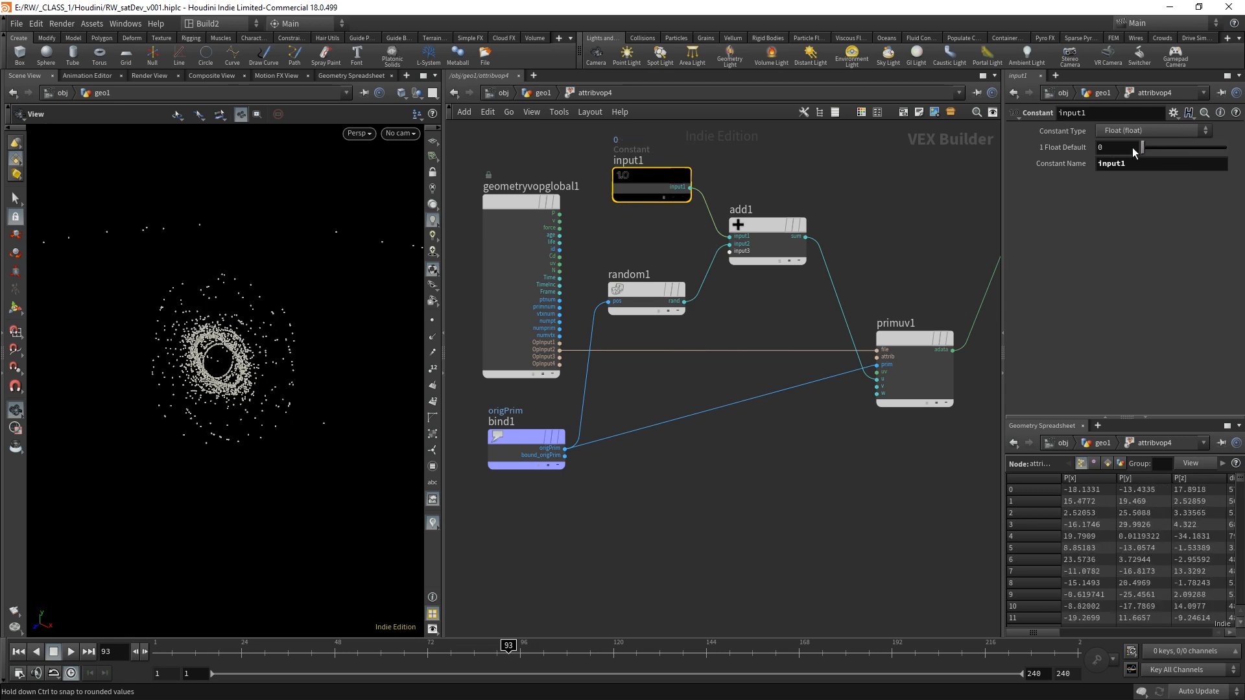
- Show the copytopoints2 orbits as a template behind the attribvop4 points
{"action": "left_click", "coordinate": [540, 95]}
{"action": "scroll", "coordinate": [792, 361], "scroll_direction": "up", "scroll_amount": 2}
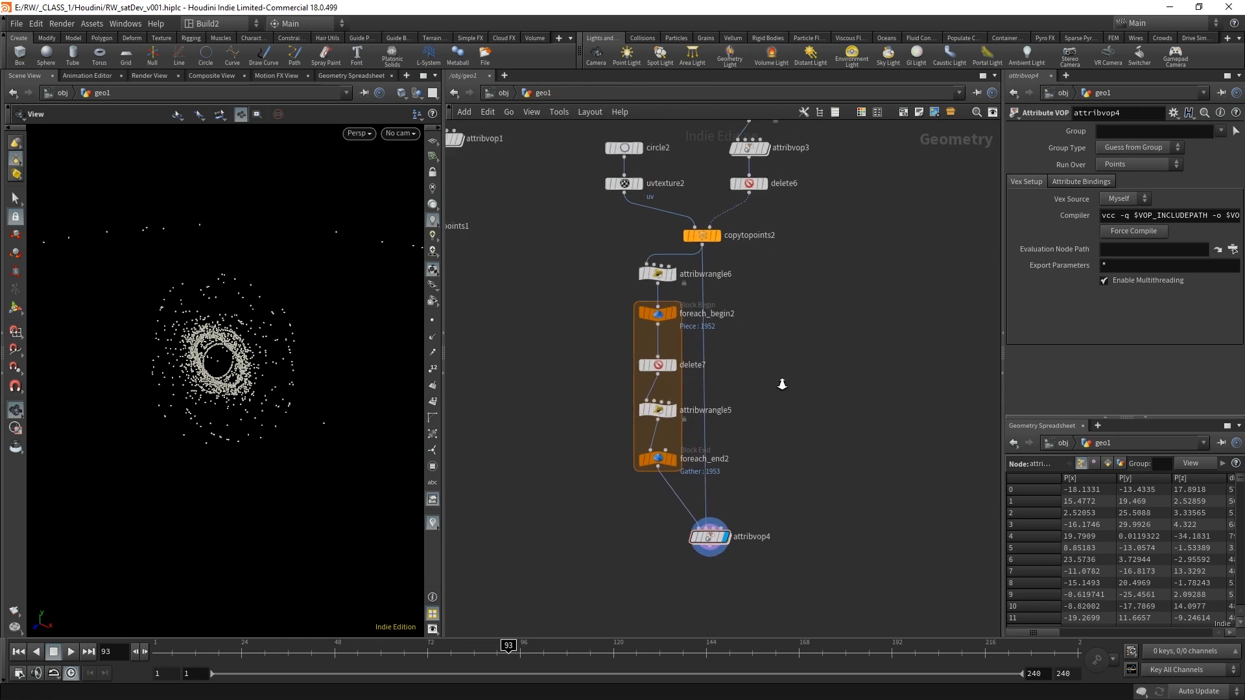
{"action": "left_click", "coordinate": [714, 230]}
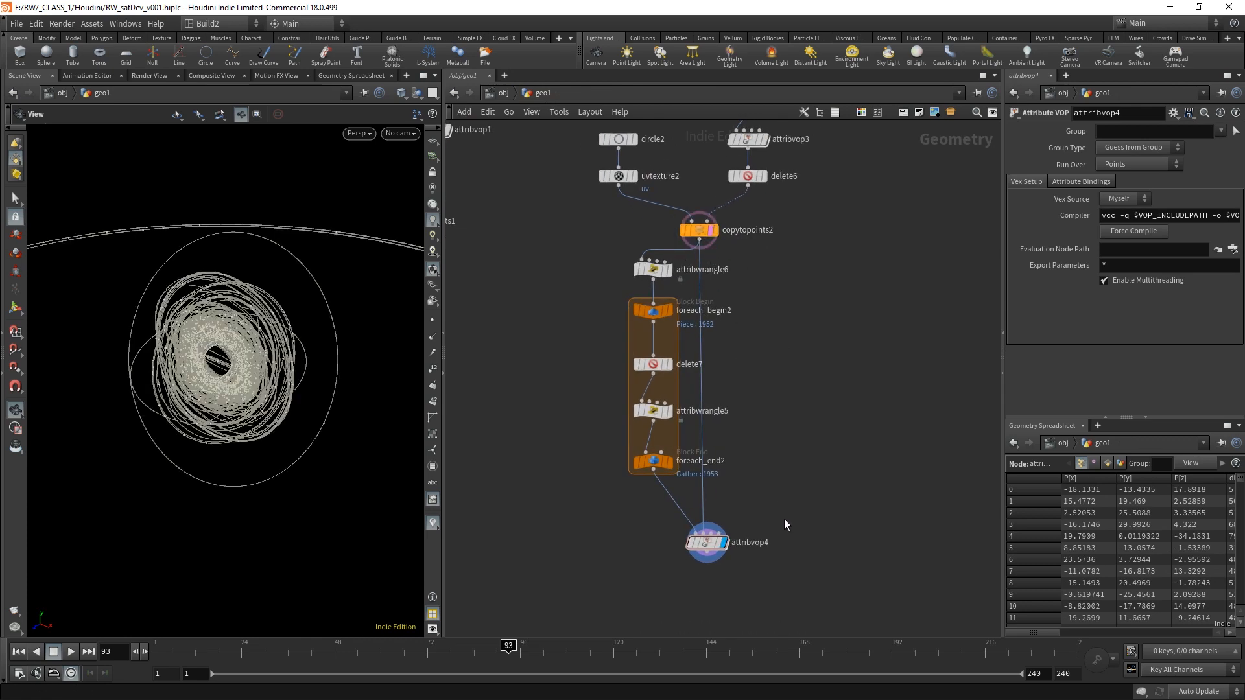
{"action": "double_click", "coordinate": [707, 546]}
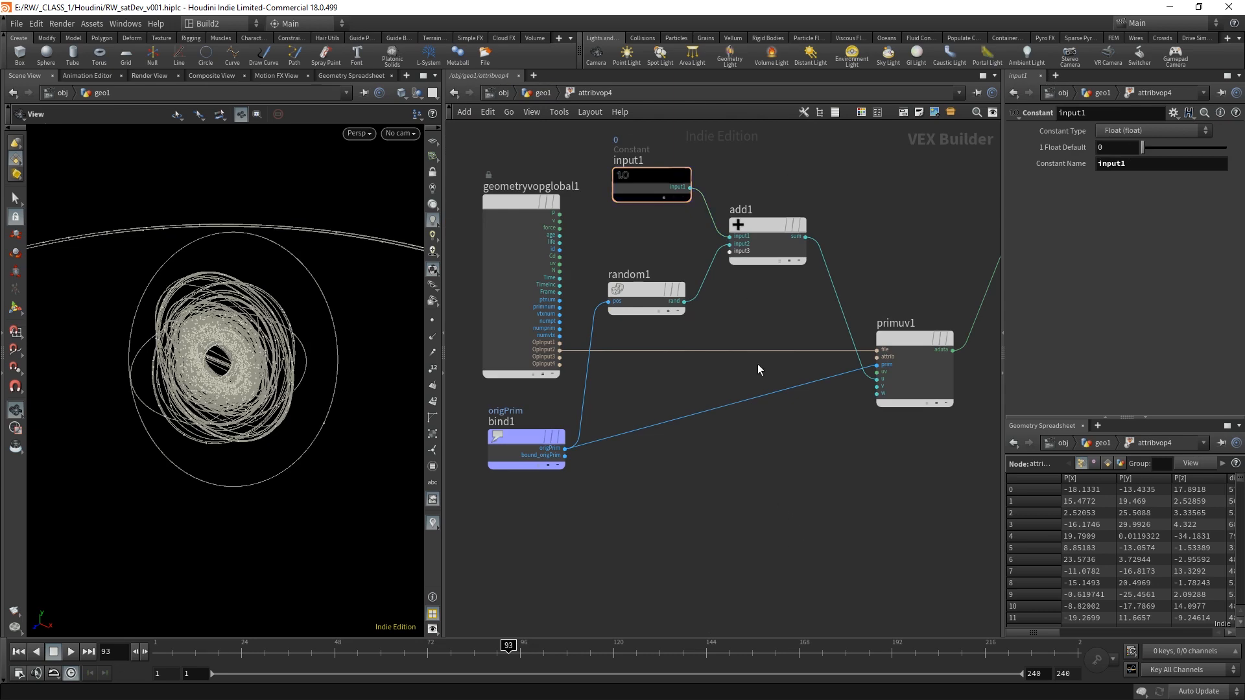
- Add a Color node in the geo1 network, feed it from copytopoints2 and display its output
{"action": "left_click", "coordinate": [547, 94]}
{"action": "key", "text": "Tab"}
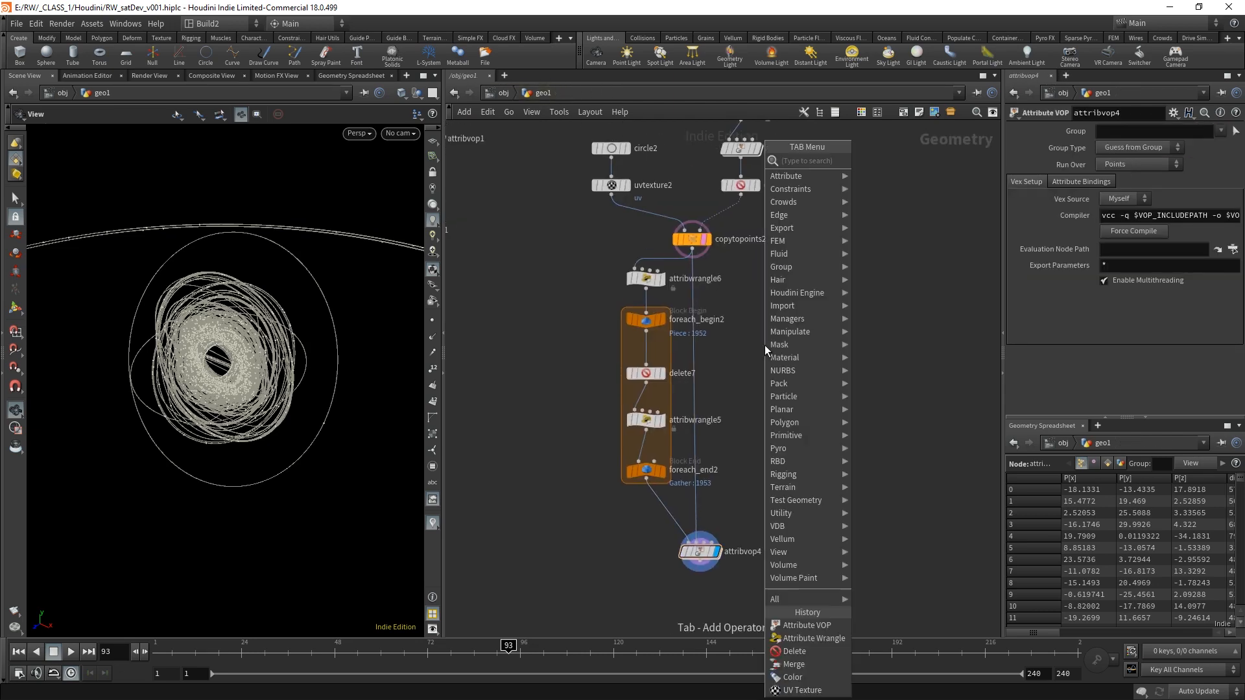
{"action": "type", "text": "colo"}
{"action": "left_click", "coordinate": [898, 162]}
{"action": "left_click", "coordinate": [790, 340]}
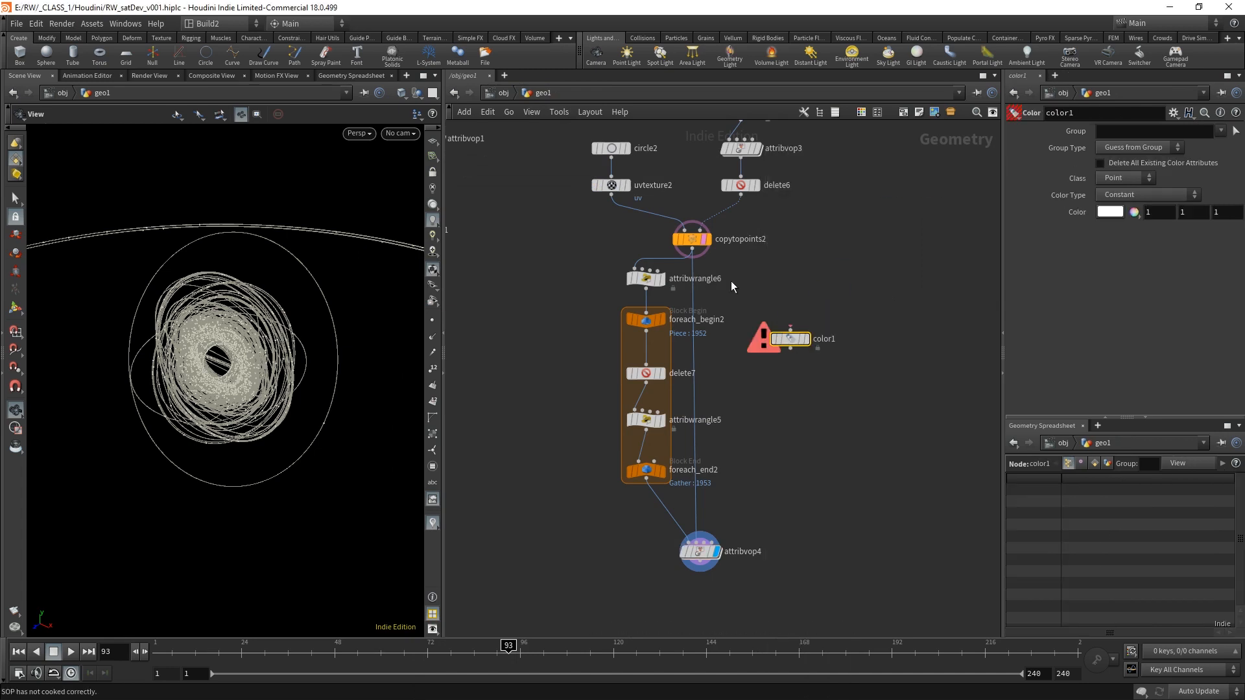
{"action": "left_click_drag", "start_coordinate": [692, 249], "coordinate": [791, 329]}
{"action": "left_click", "coordinate": [807, 340]}
{"action": "left_click_drag", "start_coordinate": [830, 376], "coordinate": [787, 339]}
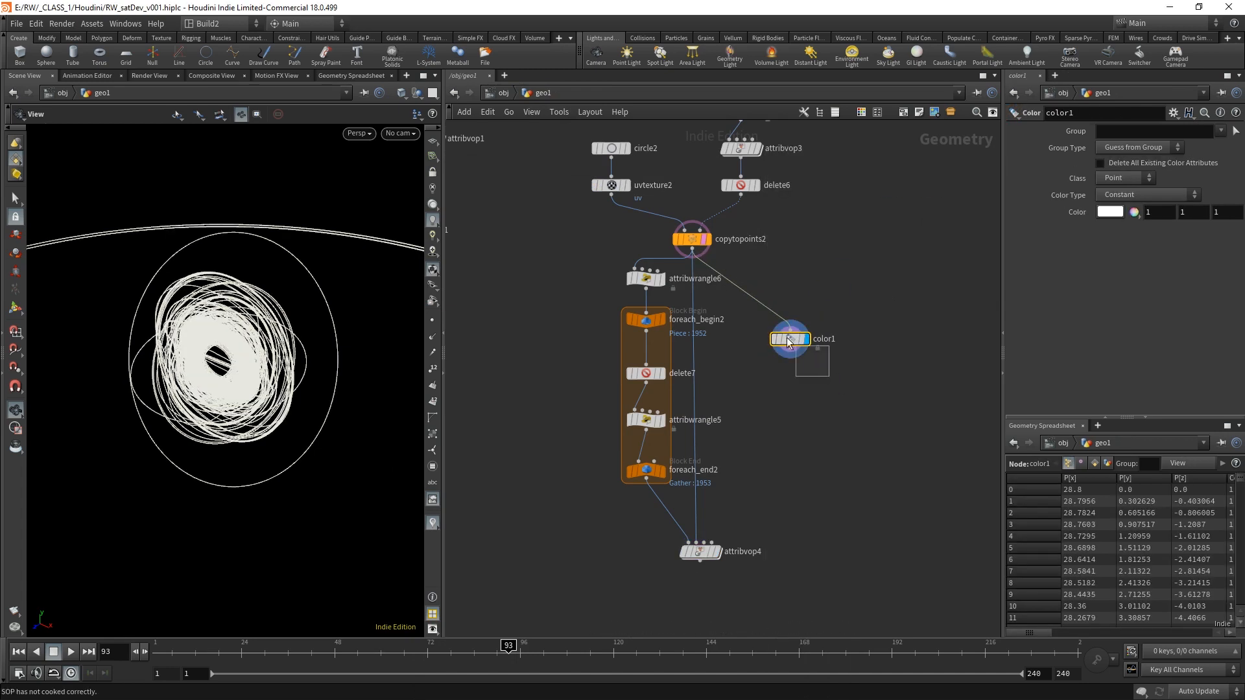
- Set color1's Color Type to Random and its Class to Primitive
{"action": "middle_click_drag", "start_coordinate": [1078, 220], "coordinate": [1025, 223]}
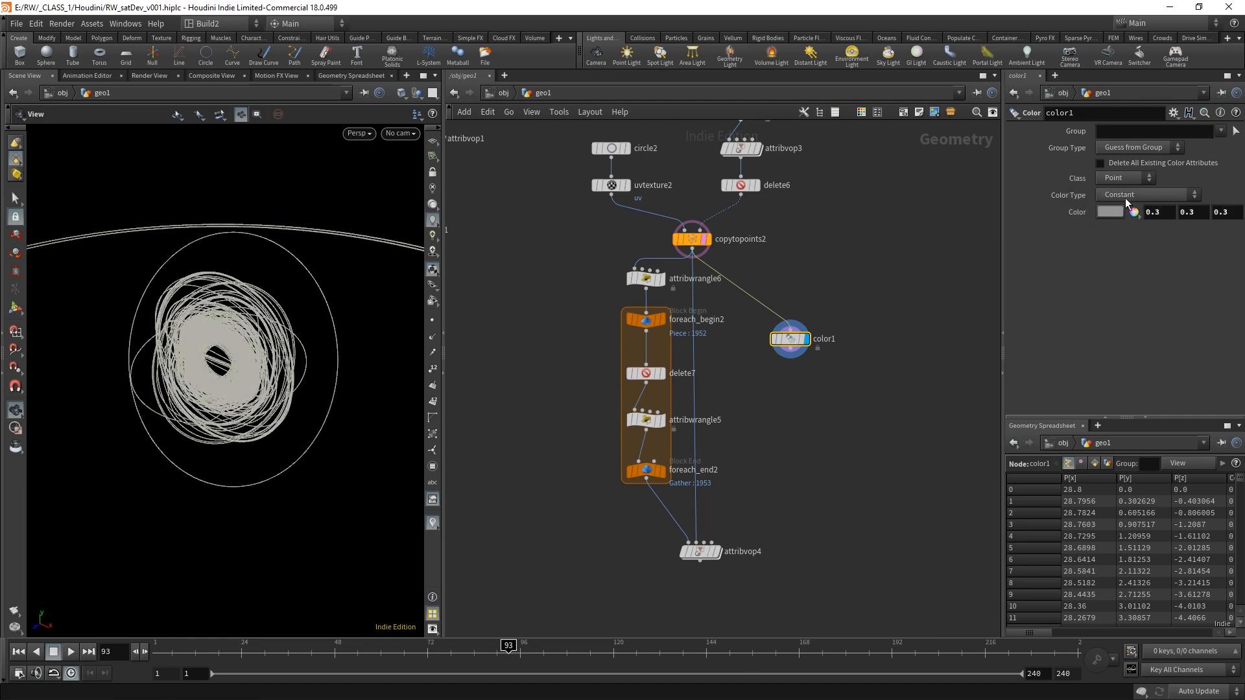
{"action": "left_click", "coordinate": [1135, 195]}
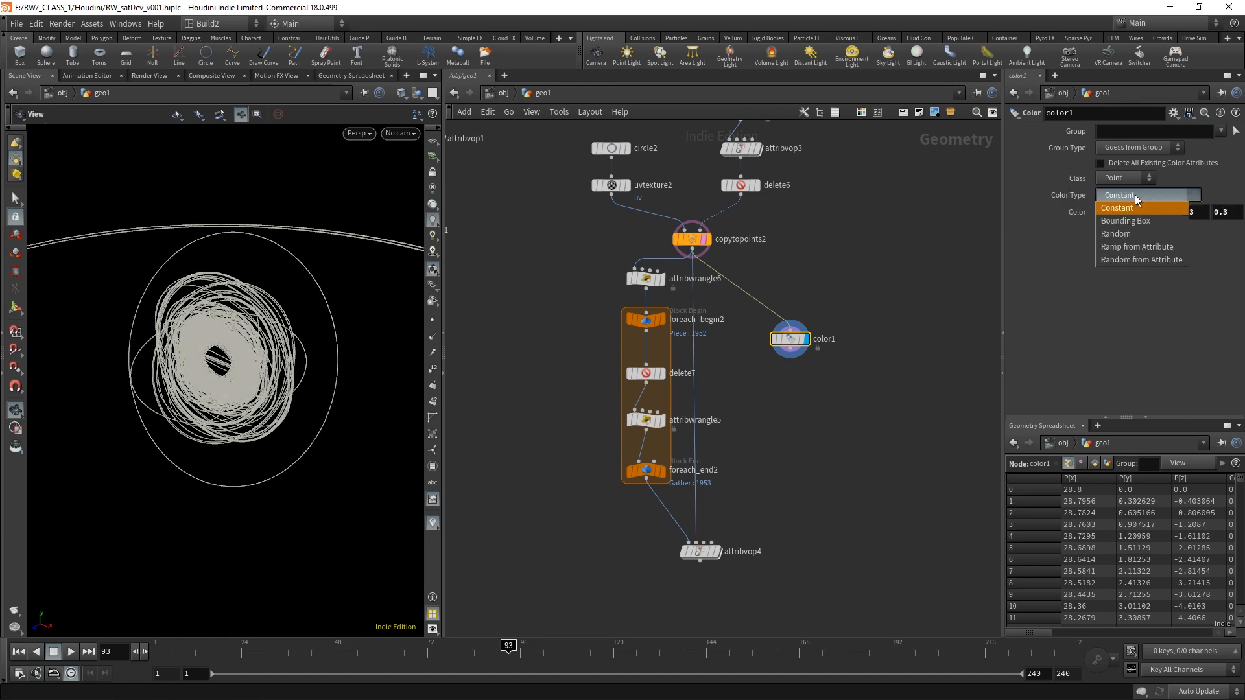
{"action": "left_click", "coordinate": [1136, 234]}
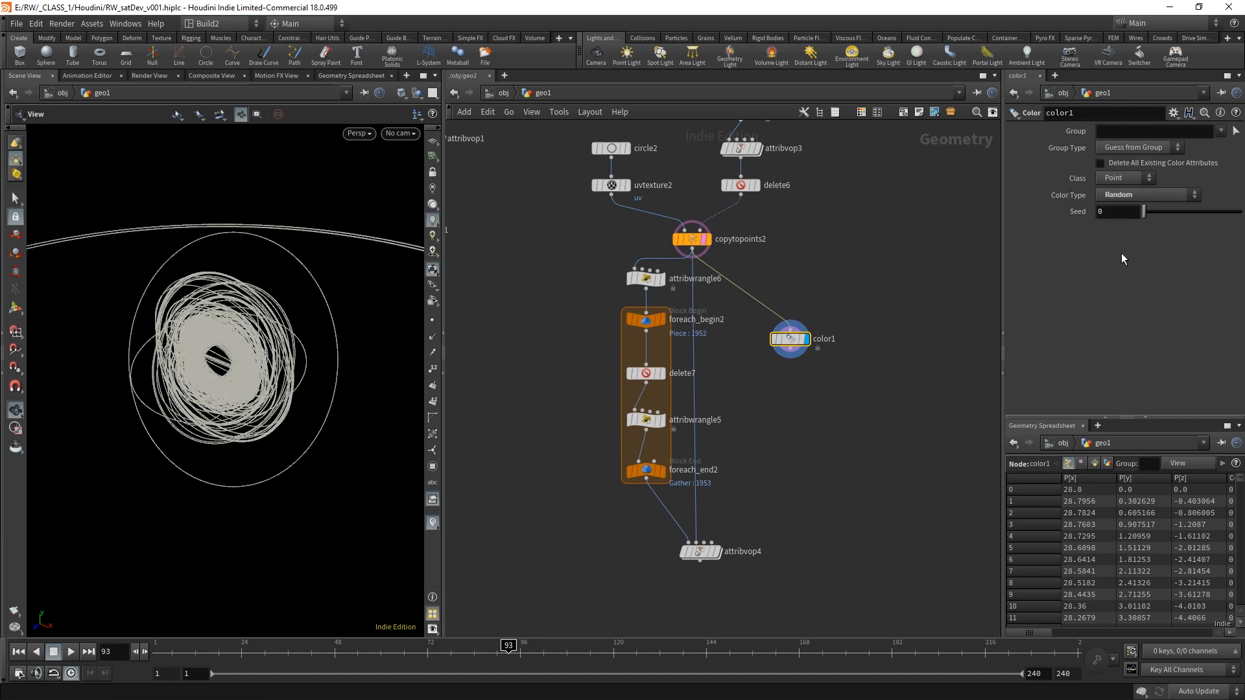
{"action": "left_click", "coordinate": [1128, 178]}
{"action": "left_click", "coordinate": [1122, 201]}
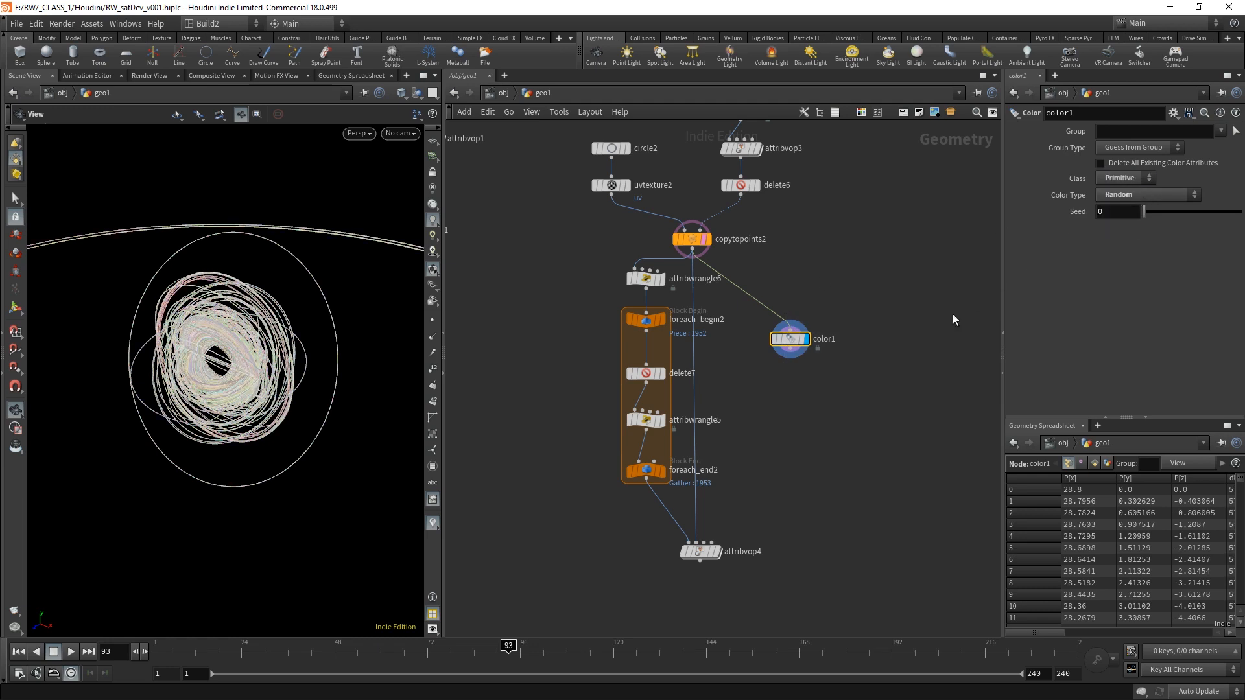
- Template color1 behind the displayed attribvop4 and vary the input1 constant to compare the points with their orbits
{"action": "left_click", "coordinate": [806, 339]}
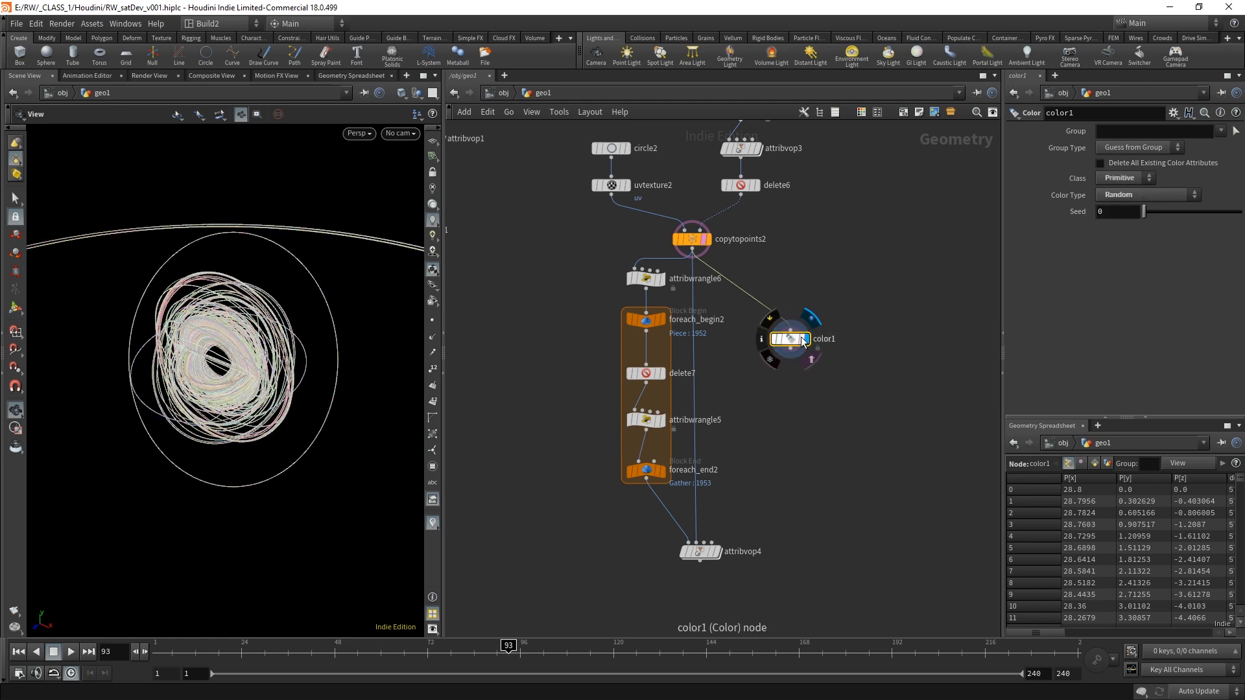
{"action": "left_click", "coordinate": [718, 552]}
{"action": "left_click", "coordinate": [690, 549]}
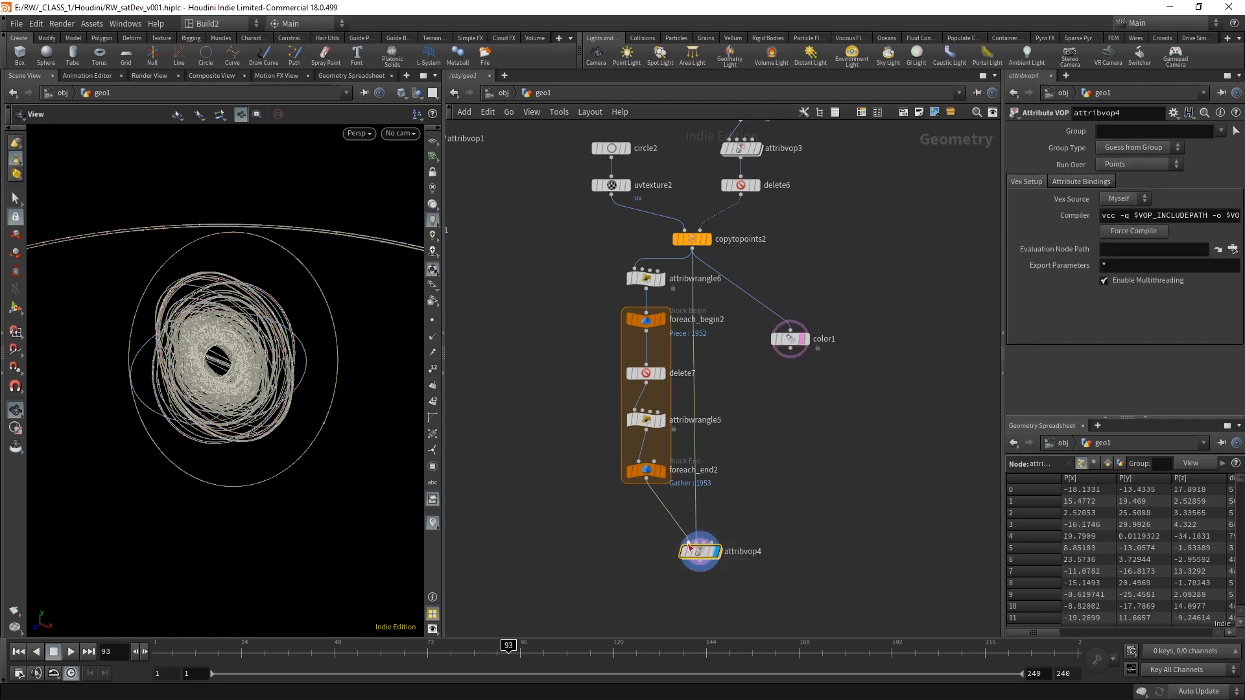
{"action": "double_click", "coordinate": [702, 553]}
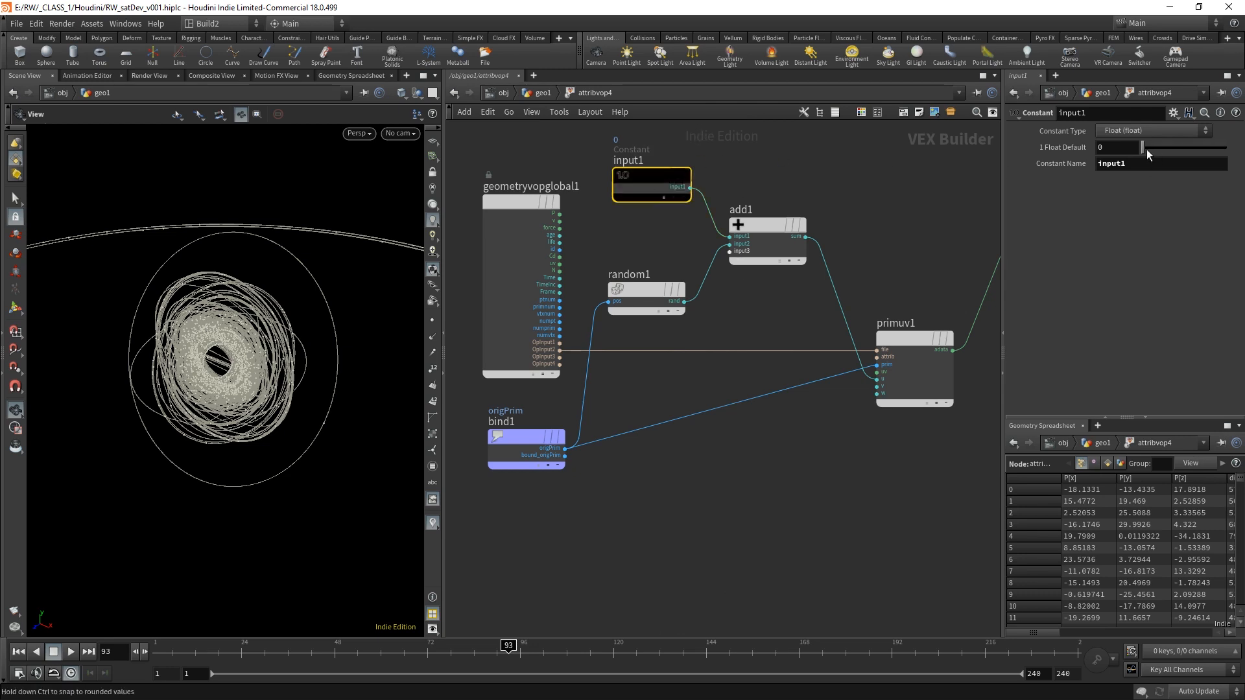
{"action": "mouse_move", "coordinate": [1147, 151]}
{"action": "left_mouse_down"}
{"action": "mouse_move", "coordinate": [1165, 153]}
{"action": "mouse_move", "coordinate": [1143, 156]}
{"action": "left_mouse_up"}
- Turn off color1's template and display the colored orbits on their own
{"action": "left_click", "coordinate": [544, 93]}
{"action": "left_click", "coordinate": [804, 341]}
{"action": "left_click", "coordinate": [805, 339]}
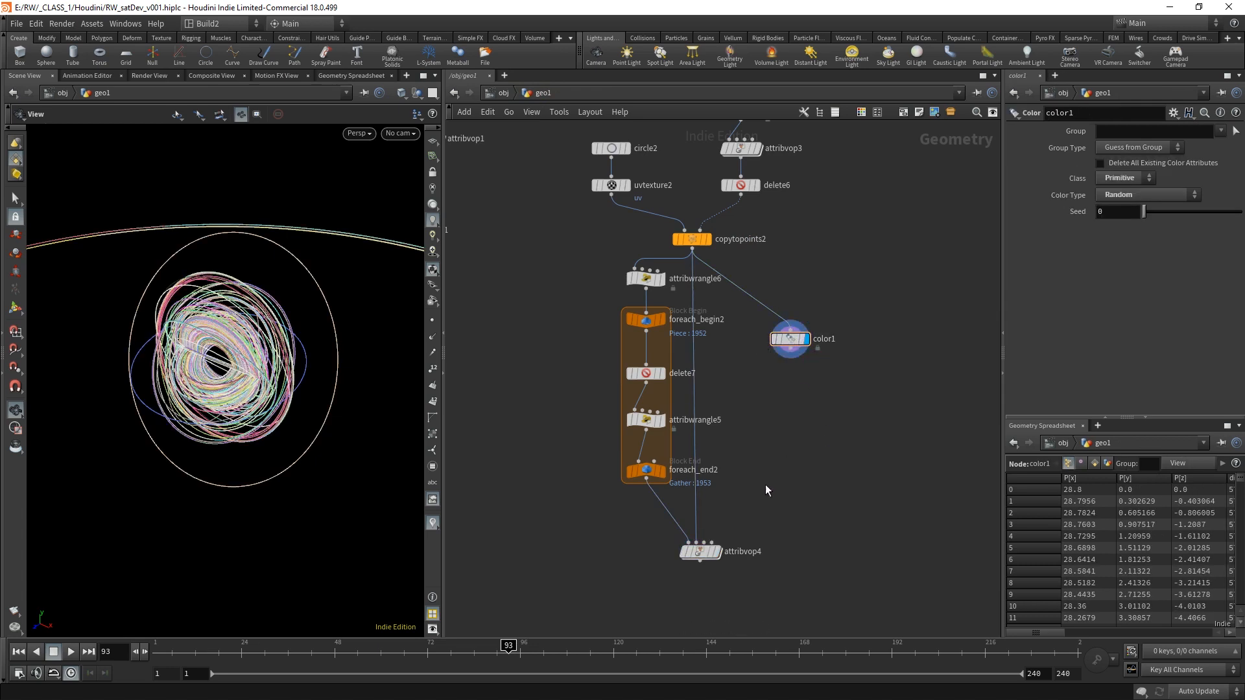
- Display attribvop4 again and raise the input1 constant inside it to 1
{"action": "left_click", "coordinate": [716, 552]}
{"action": "double_click", "coordinate": [701, 552]}
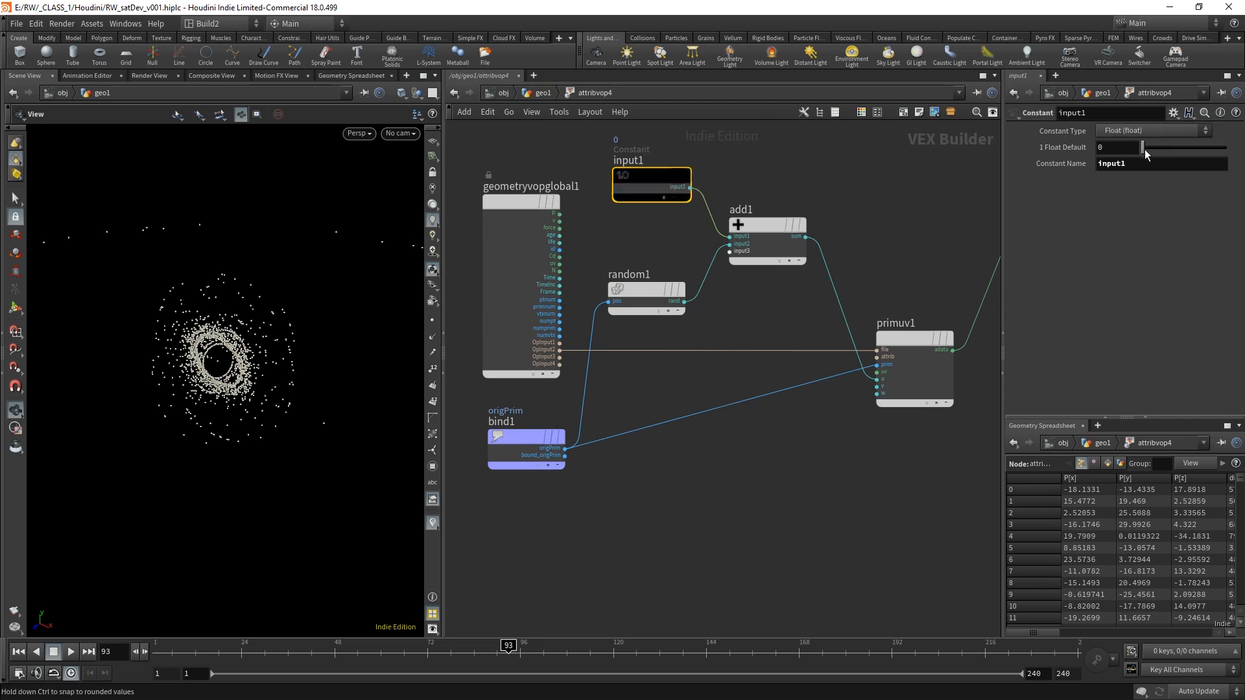
{"action": "left_click_drag", "start_coordinate": [1142, 147], "coordinate": [1240, 167]}
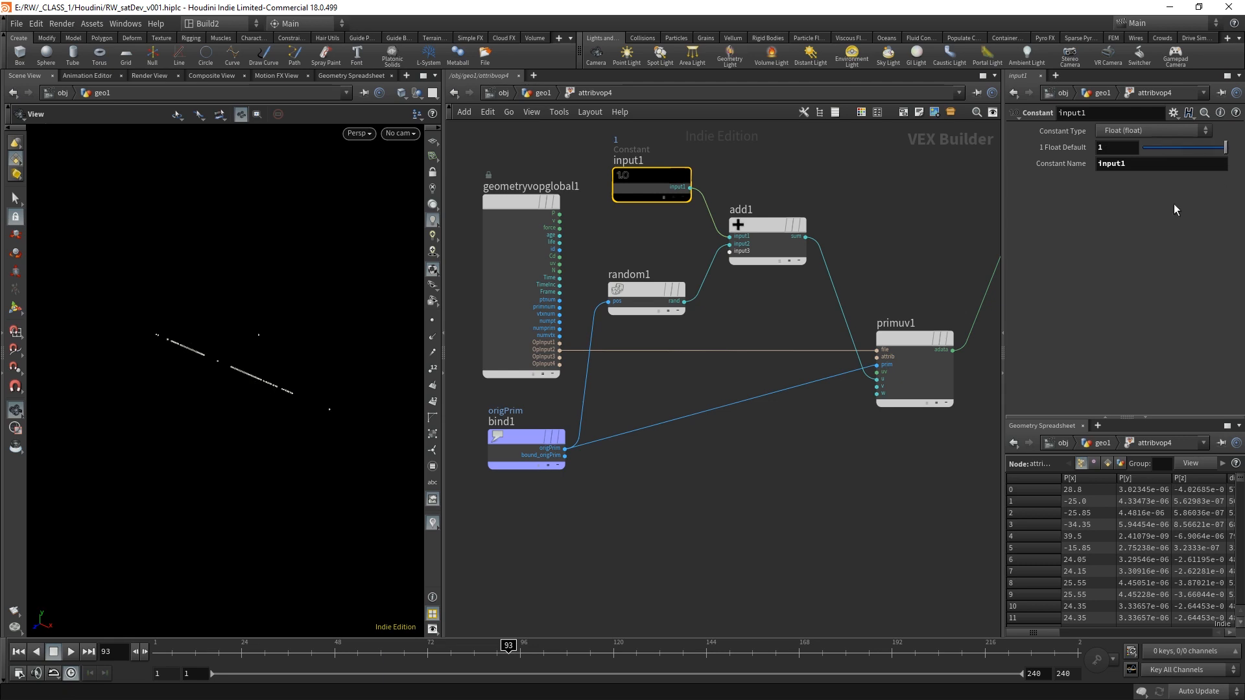
- Move geometryvopoutput1 and primuv1 further from add1 to free up space between the nodes
{"action": "middle_click_drag", "start_coordinate": [783, 512], "coordinate": [671, 545]}
{"action": "left_click_drag", "start_coordinate": [822, 273], "coordinate": [919, 288]}
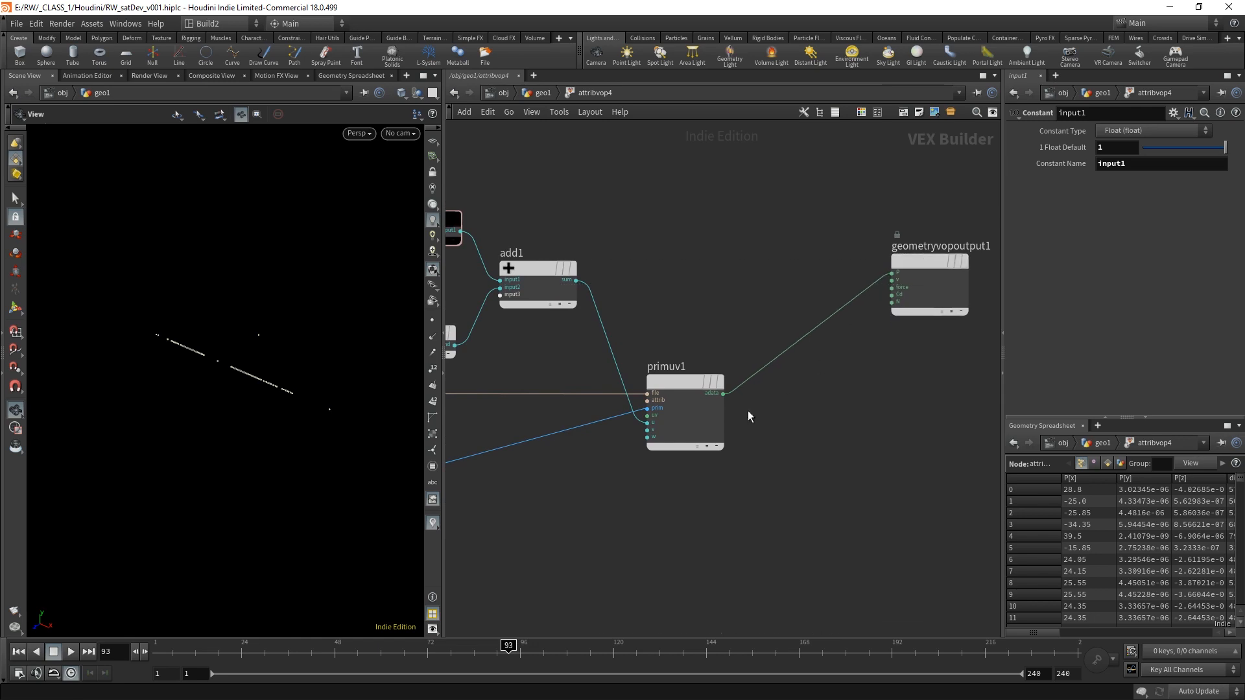
{"action": "left_click_drag", "start_coordinate": [684, 386], "coordinate": [737, 391]}
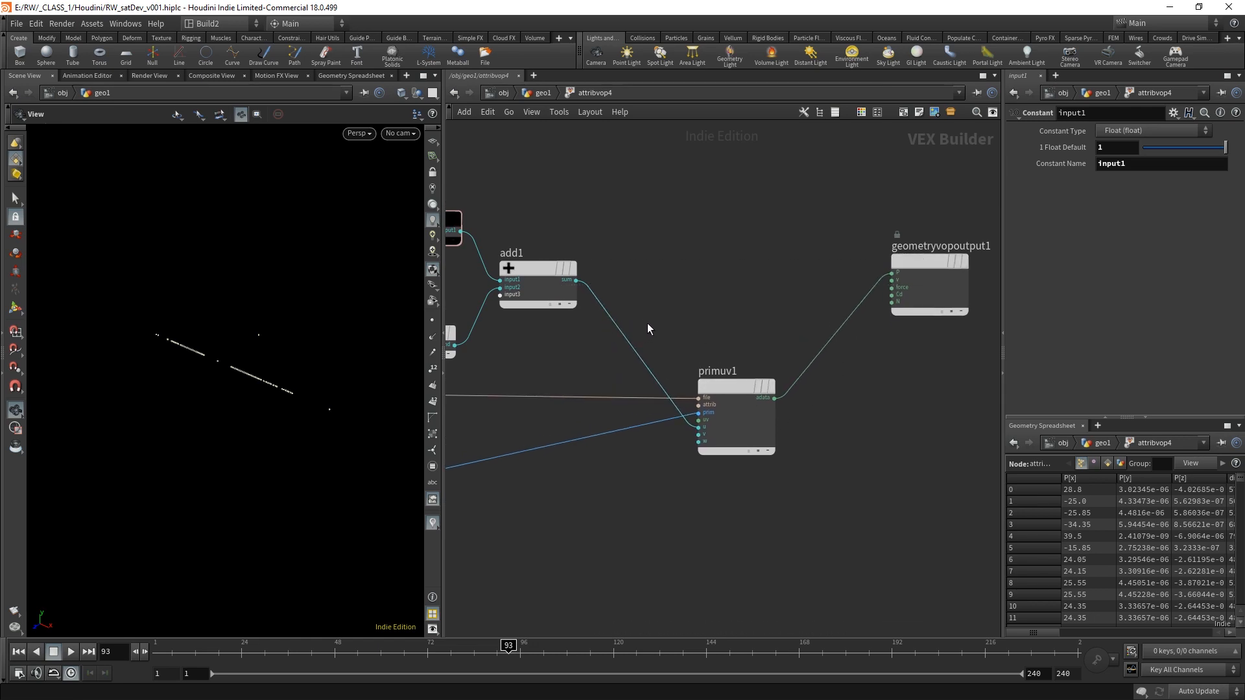
{"action": "middle_click_drag", "start_coordinate": [651, 284], "coordinate": [770, 270]}
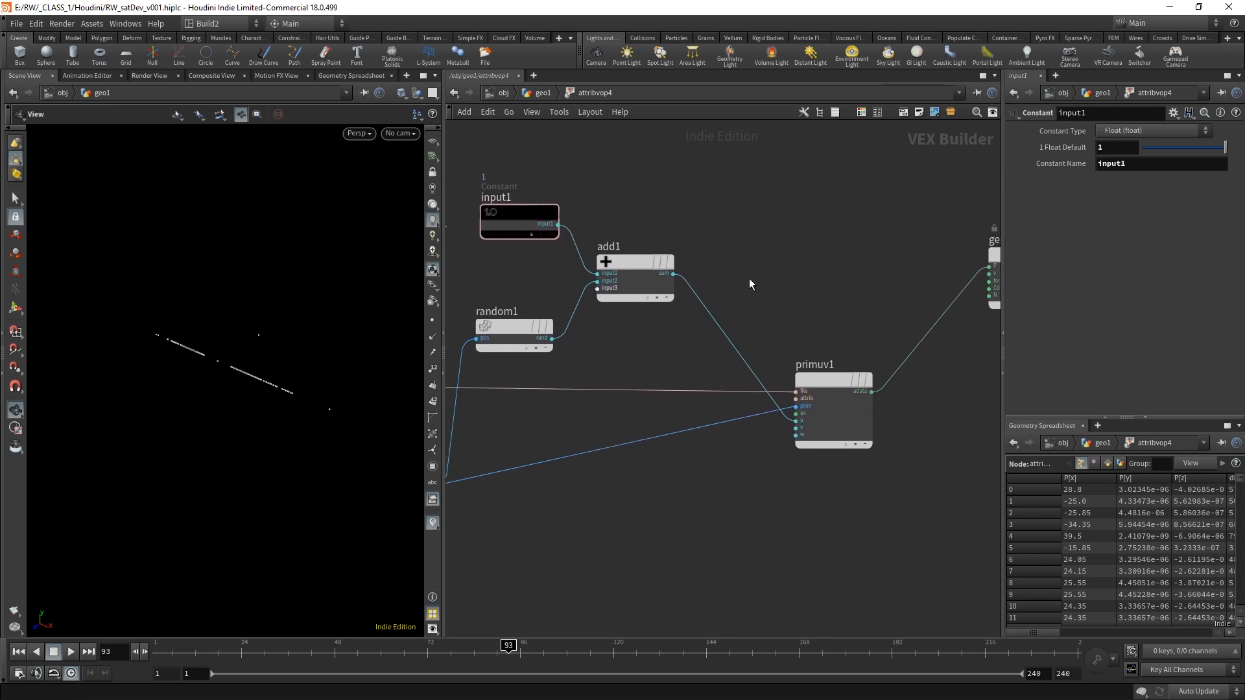
- Add a Modulo node with a divisor of 1 and insert it on the wire between add1 and primuv1
{"action": "key", "text": "Tab"}
{"action": "type", "text": "mo"}
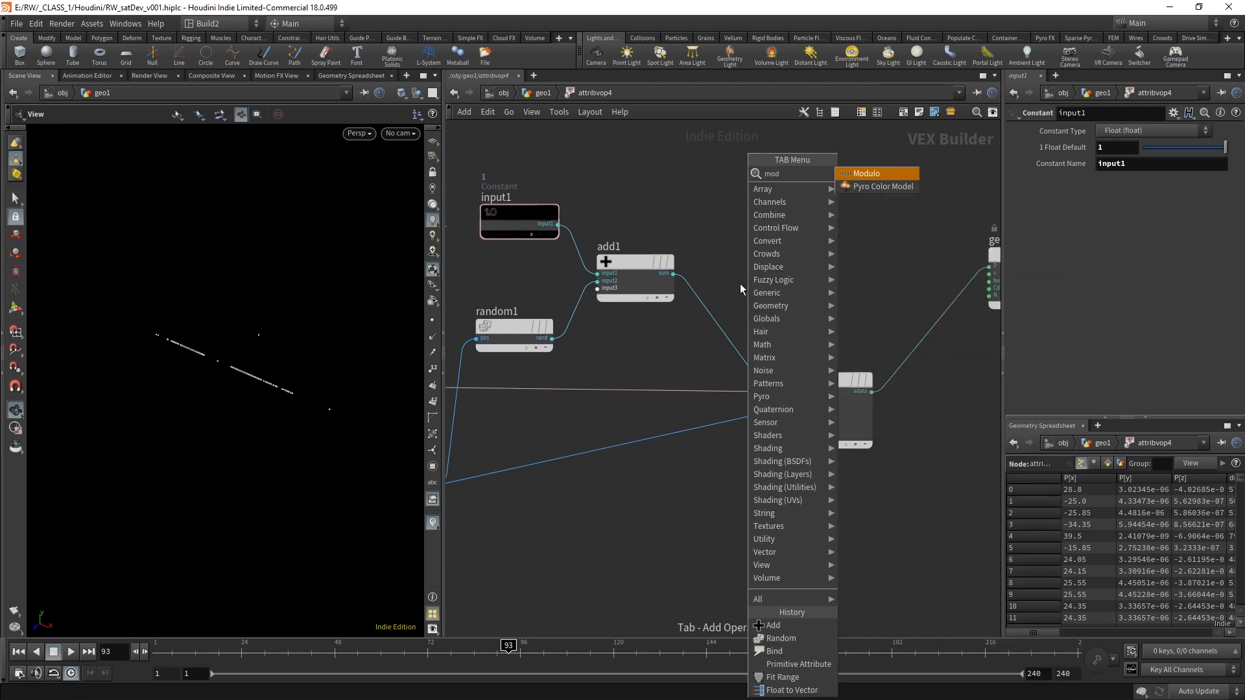
{"action": "type", "text": "d"}
{"action": "left_click", "coordinate": [876, 174]}
{"action": "left_click", "coordinate": [788, 268]}
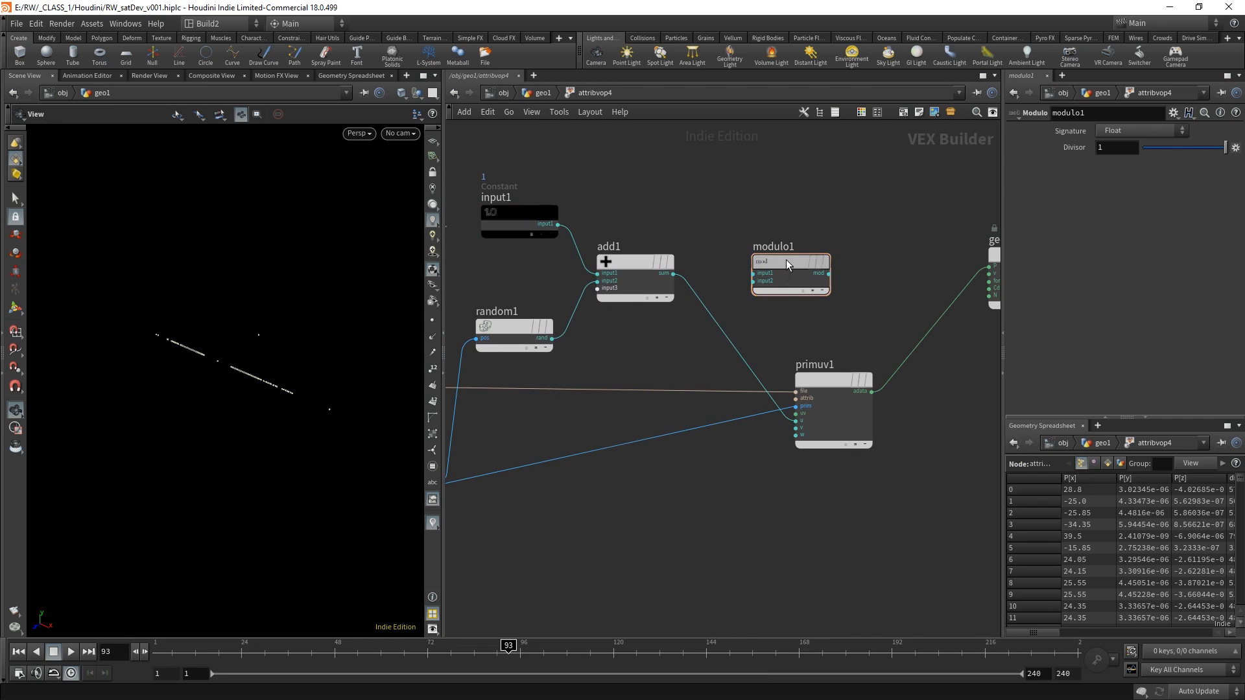
{"action": "left_click_drag", "start_coordinate": [786, 261], "coordinate": [784, 261]}
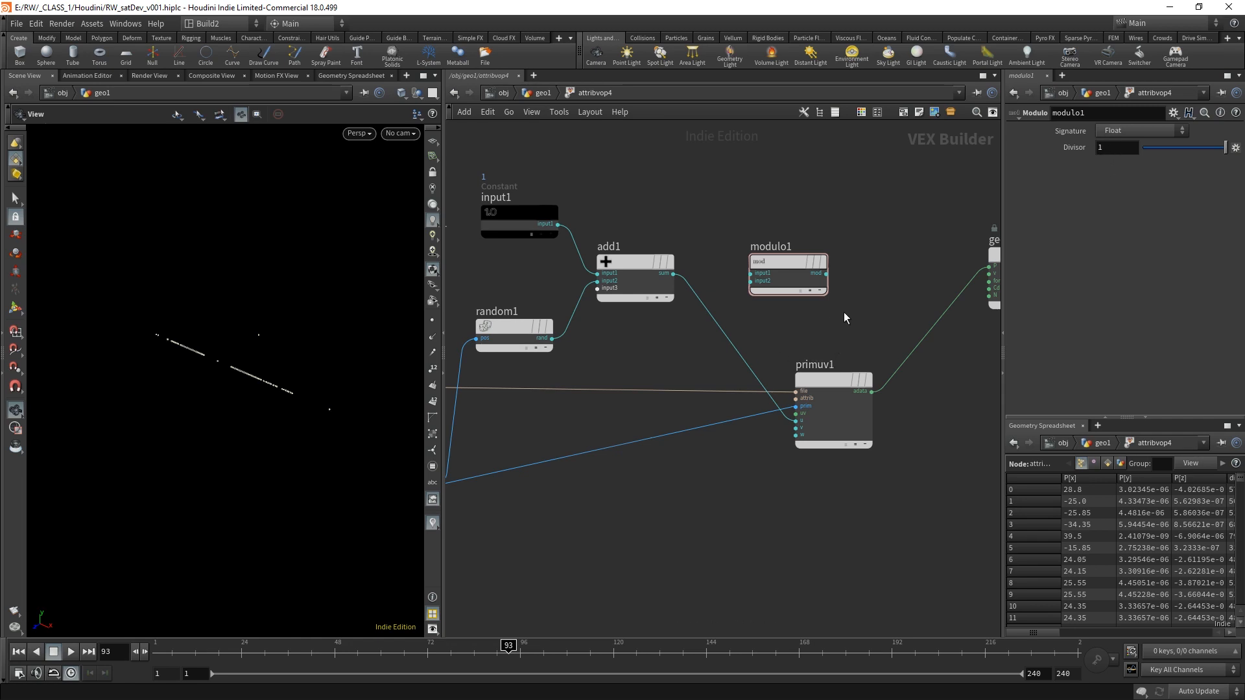
{"action": "mouse_move", "coordinate": [779, 261]}
{"action": "left_mouse_down"}
{"action": "mouse_move", "coordinate": [709, 330]}
{"action": "mouse_move", "coordinate": [769, 327]}
{"action": "mouse_move", "coordinate": [771, 276]}
{"action": "left_mouse_up"}
- Vary the input1 constant beyond 1 to check how the points loop around their orbits, and return it to 0
{"action": "left_click", "coordinate": [483, 208]}
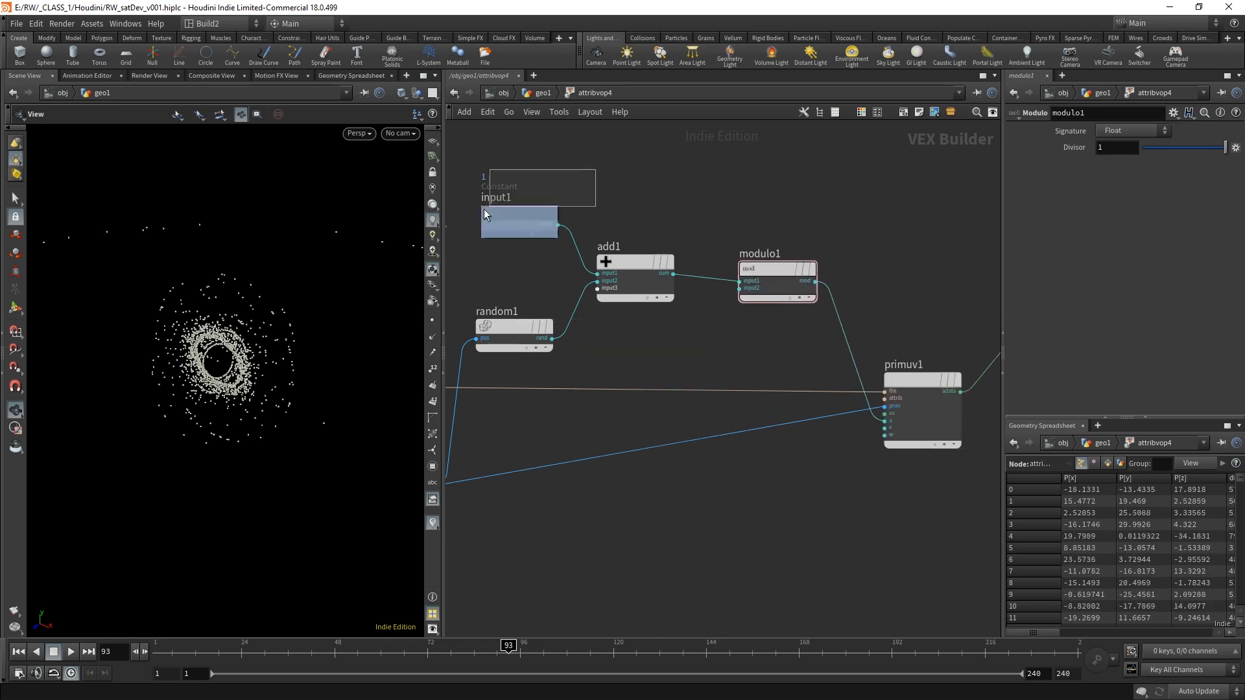
{"action": "middle_click_drag", "start_coordinate": [1102, 148], "coordinate": [1234, 139]}
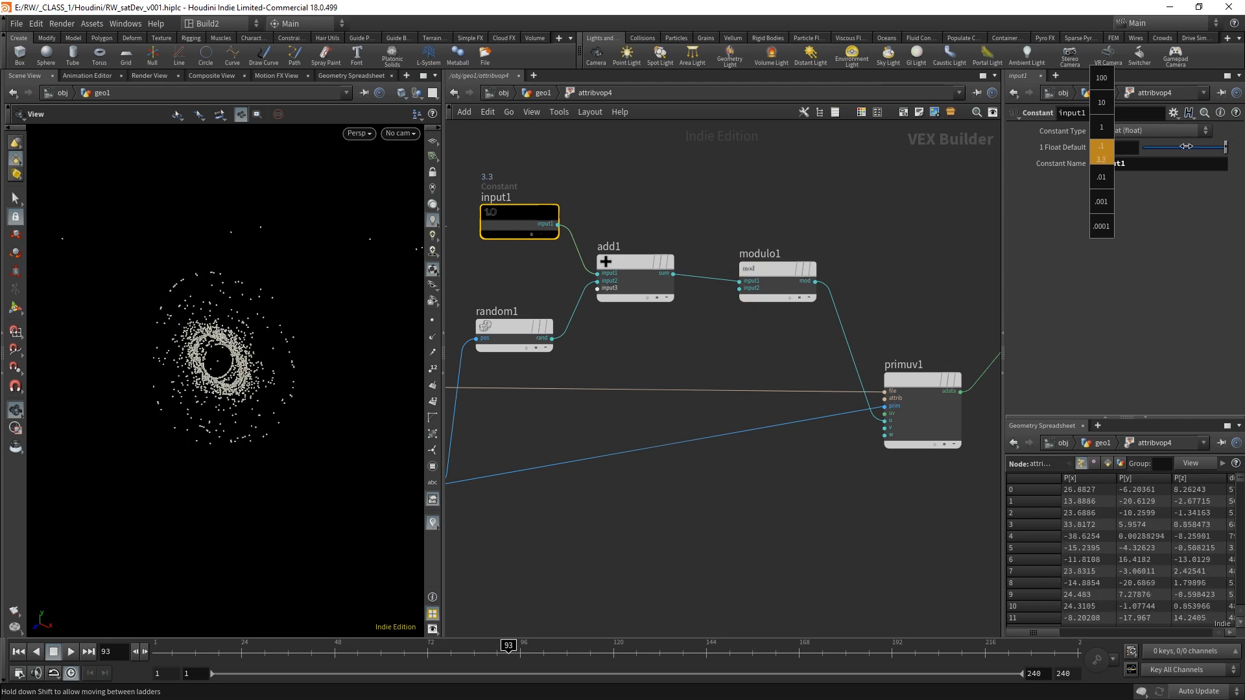
{"action": "middle_click_drag", "start_coordinate": [1148, 149], "coordinate": [1150, 148]}
{"action": "left_click_drag", "start_coordinate": [1169, 151], "coordinate": [1244, 153]}
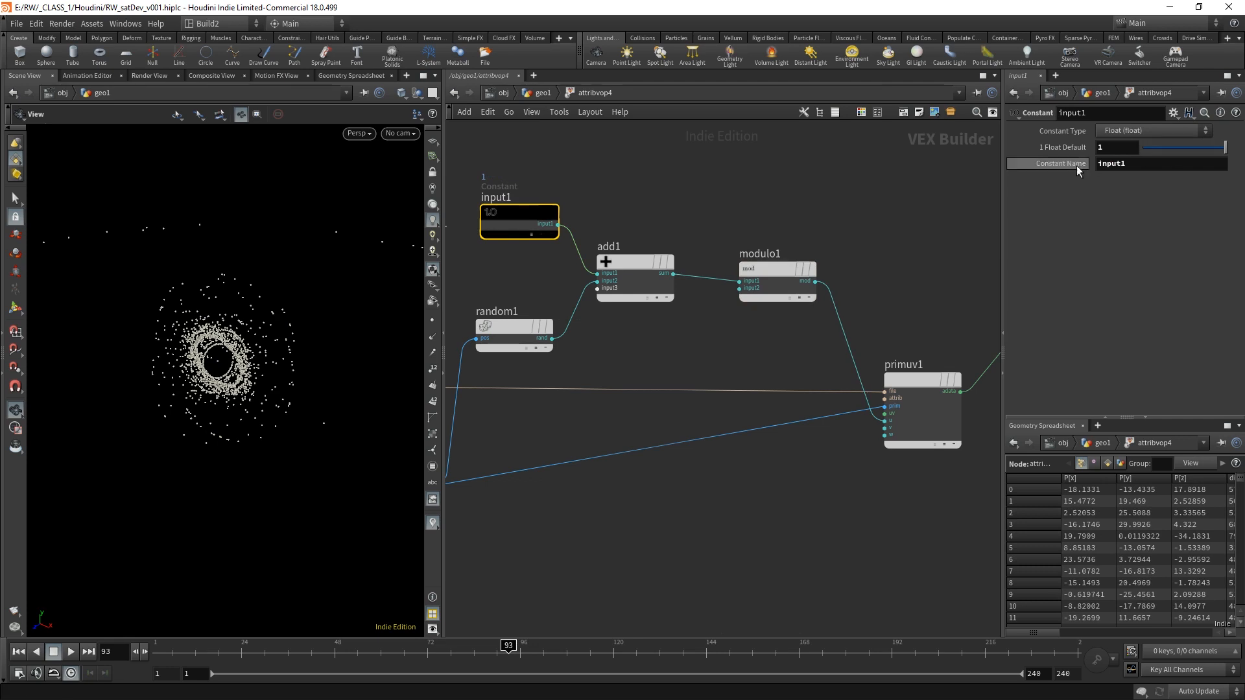
{"action": "left_click_drag", "start_coordinate": [1159, 149], "coordinate": [1113, 157]}
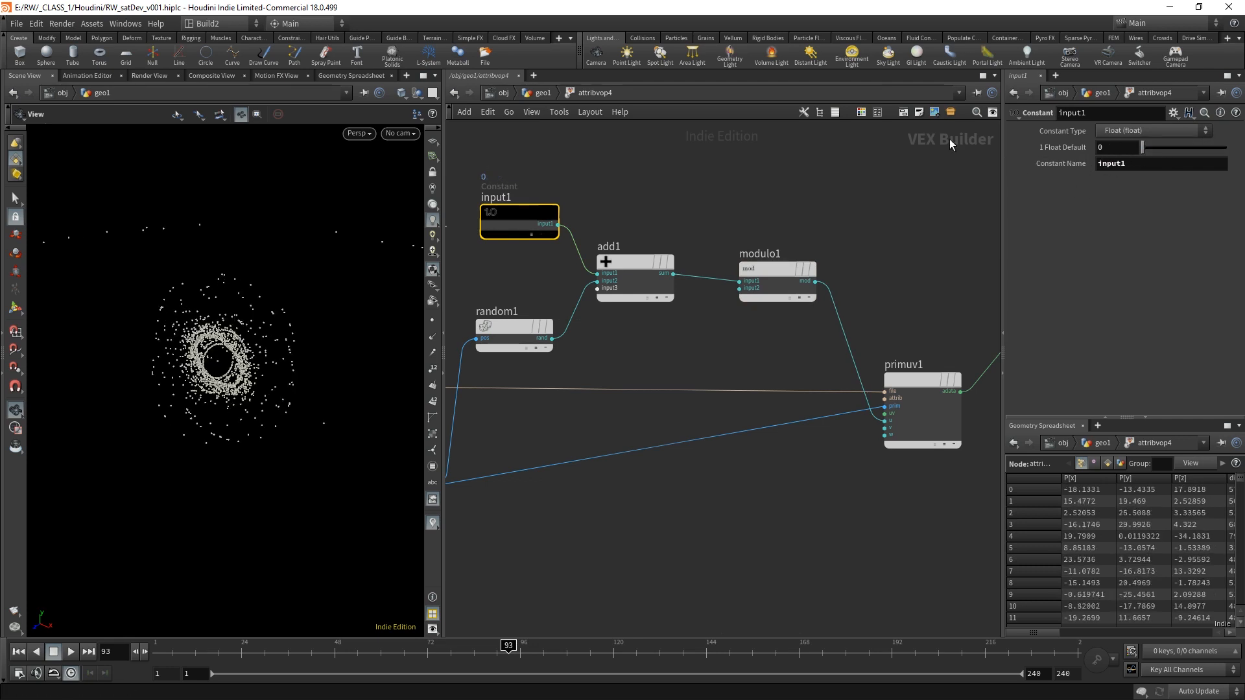
- Shift add1 closer to modulo1 and move input1 away from geometryvopglobal1, keeping the input1 constant at 0
{"action": "left_click_drag", "start_coordinate": [776, 275], "coordinate": [788, 266]}
{"action": "middle_click_drag", "start_coordinate": [715, 344], "coordinate": [792, 339]}
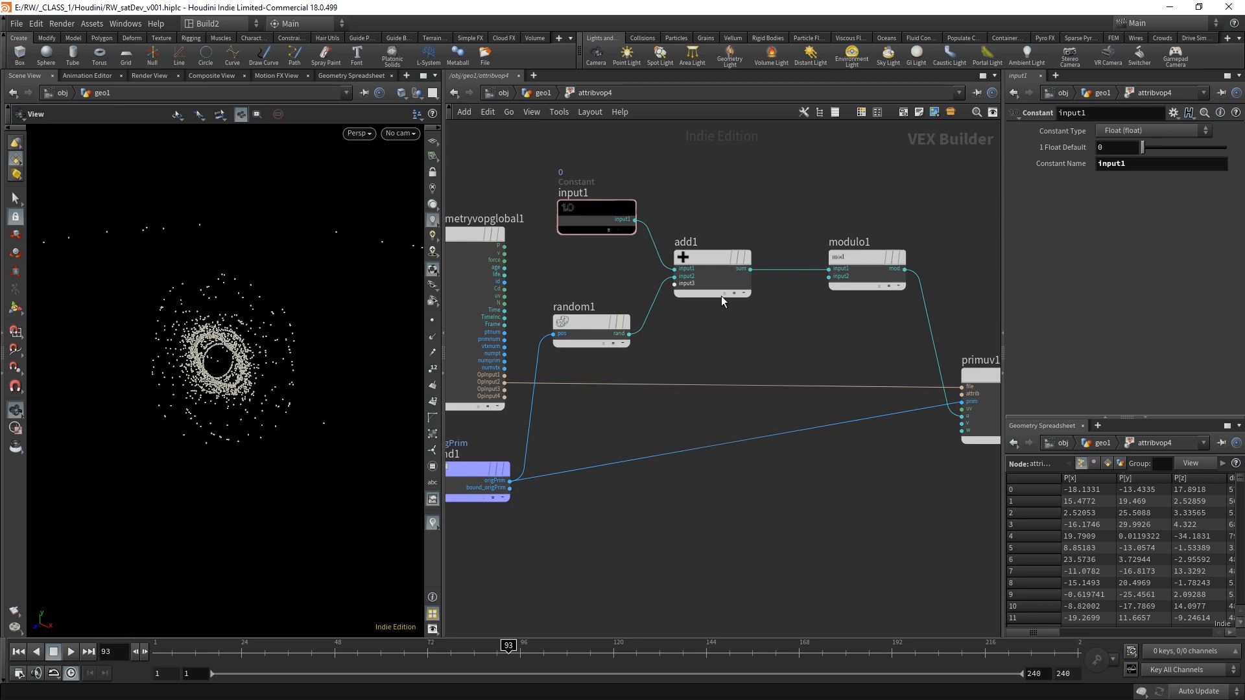
{"action": "left_click_drag", "start_coordinate": [720, 261], "coordinate": [754, 259]}
{"action": "left_click", "coordinate": [605, 206]}
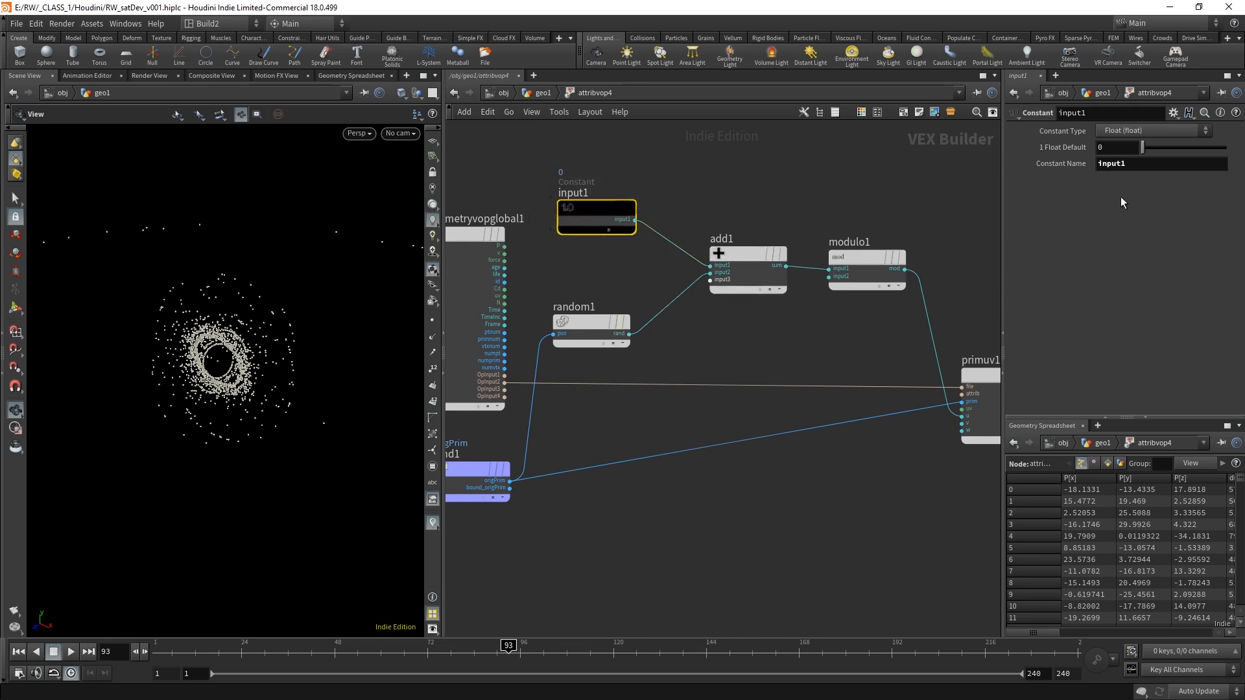
{"action": "left_click_drag", "start_coordinate": [1150, 146], "coordinate": [1068, 139]}
{"action": "left_click", "coordinate": [499, 170]}
{"action": "middle_click_drag", "start_coordinate": [535, 184], "coordinate": [644, 256]}
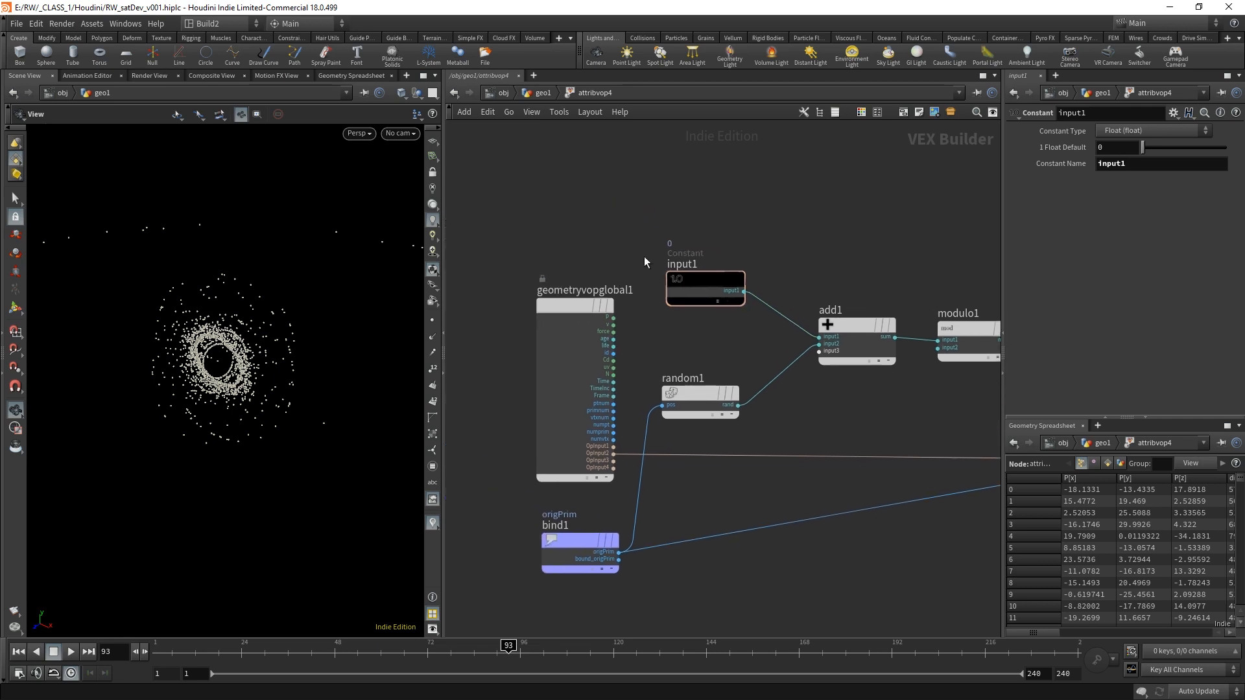
{"action": "mouse_move", "coordinate": [737, 273]}
{"action": "left_mouse_down"}
{"action": "mouse_move", "coordinate": [722, 274]}
{"action": "mouse_move", "coordinate": [748, 274]}
{"action": "left_mouse_up"}
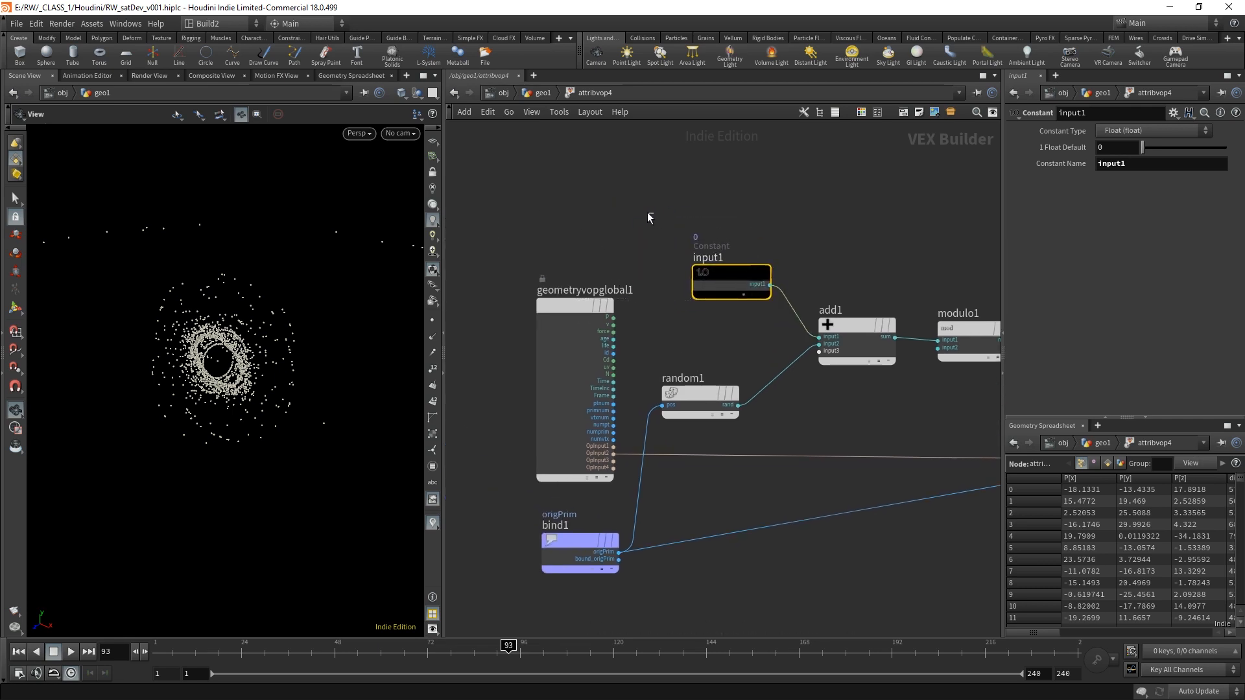
- Add a second Bind node above geometryvopglobal1
{"action": "left_click", "coordinate": [614, 205]}
{"action": "middle_click_drag", "start_coordinate": [613, 203], "coordinate": [605, 210]}
{"action": "key", "text": "Tab"}
{"action": "type", "text": "bind"}
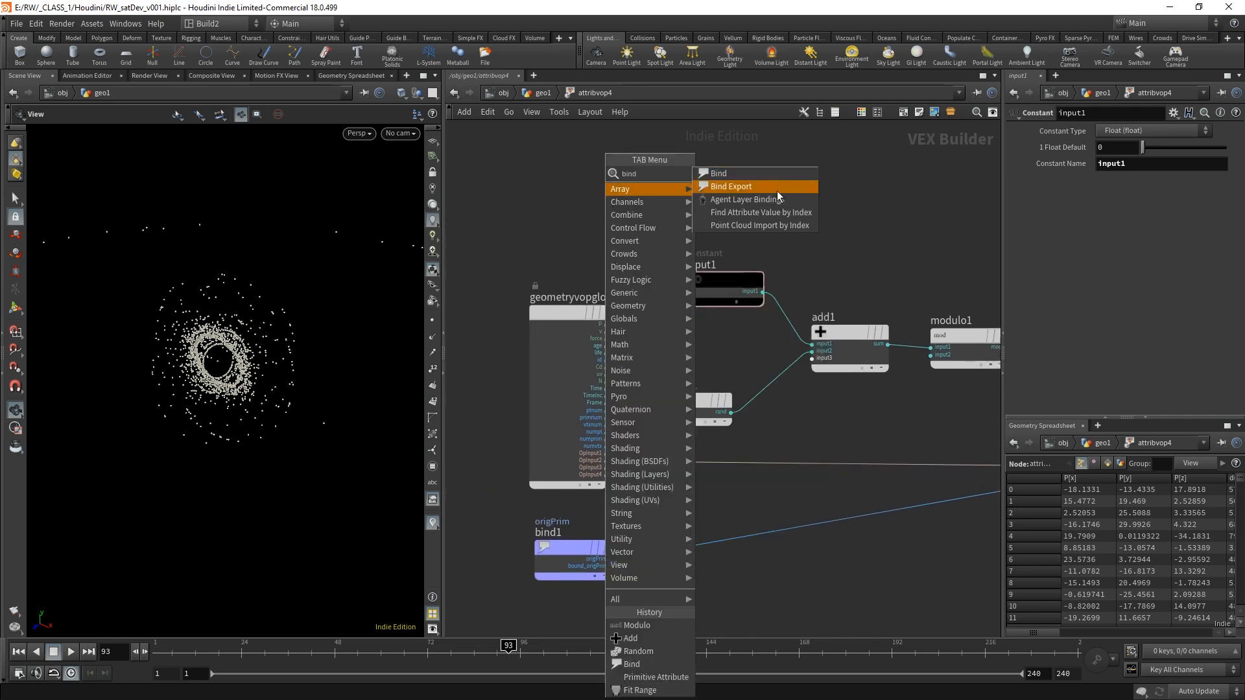
{"action": "left_click", "coordinate": [754, 174]}
{"action": "left_click", "coordinate": [646, 222]}
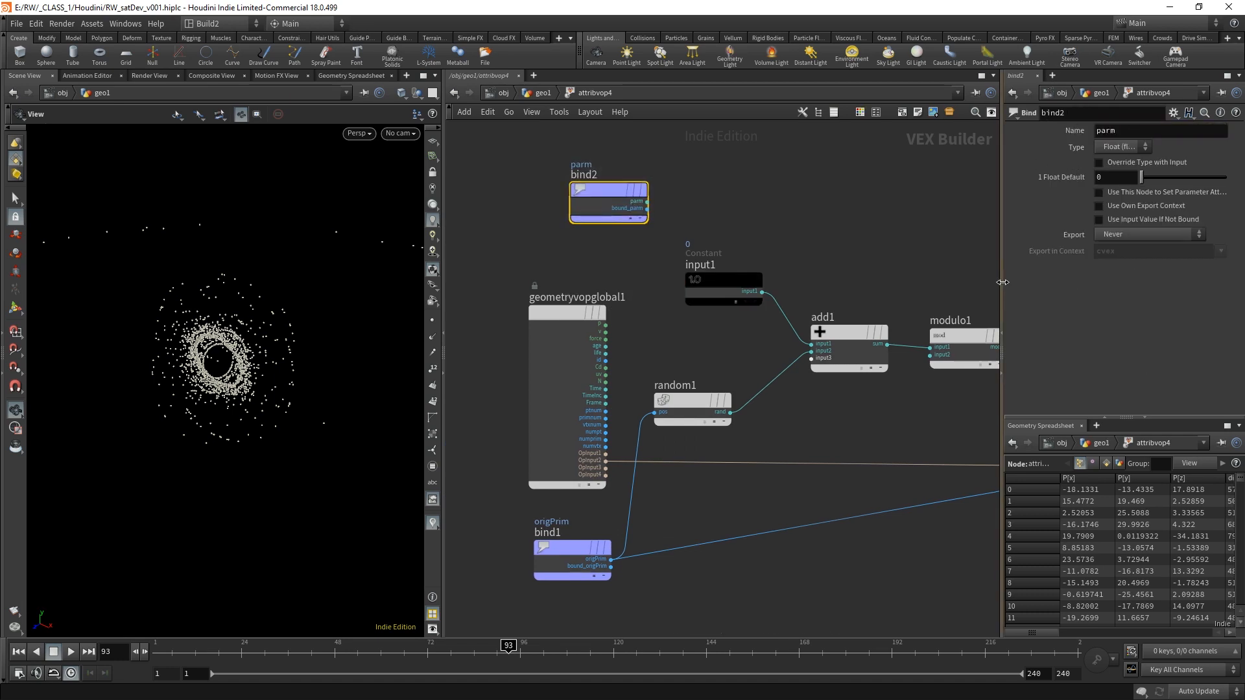
- Widen the parameter and spreadsheet panes to see the orbital period attribute, and name the new Bind node's attribute per
{"action": "left_click_drag", "start_coordinate": [1004, 288], "coordinate": [764, 299]}
{"action": "left_click_drag", "start_coordinate": [981, 633], "coordinate": [1113, 634]}
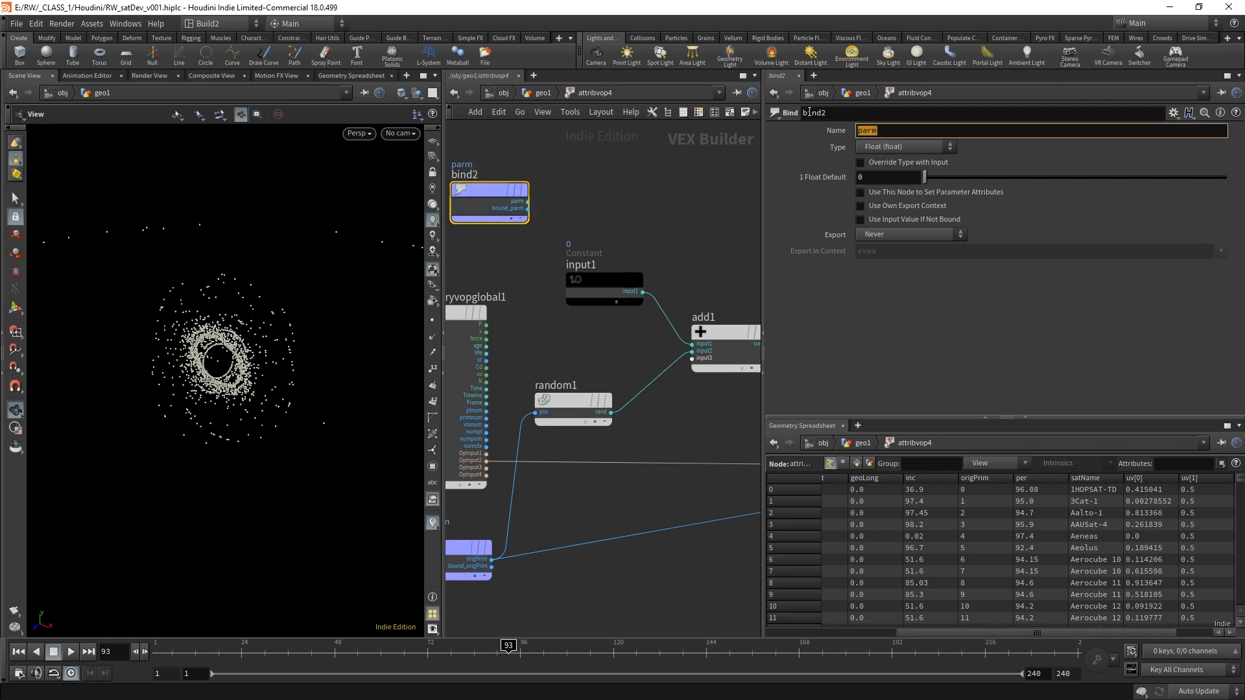
{"action": "type", "text": "per"}
{"action": "key", "text": "Return"}
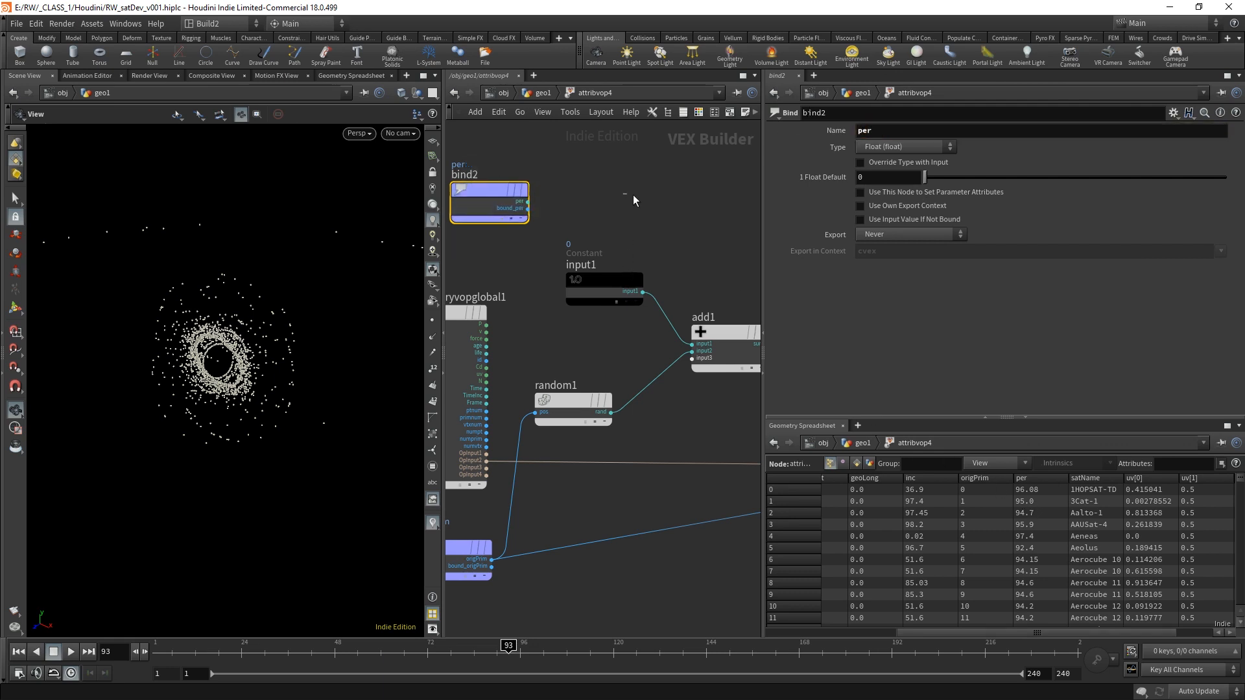
- Add a Fit Range node beside bind2 and connect the per output to its val input
{"action": "mouse_move", "coordinate": [635, 201]}
{"action": "middle_mouse_down"}
{"action": "mouse_move", "coordinate": [578, 223]}
{"action": "mouse_move", "coordinate": [632, 220]}
{"action": "middle_mouse_up"}
{"action": "key", "text": "Tab"}
{"action": "type", "text": "fit"}
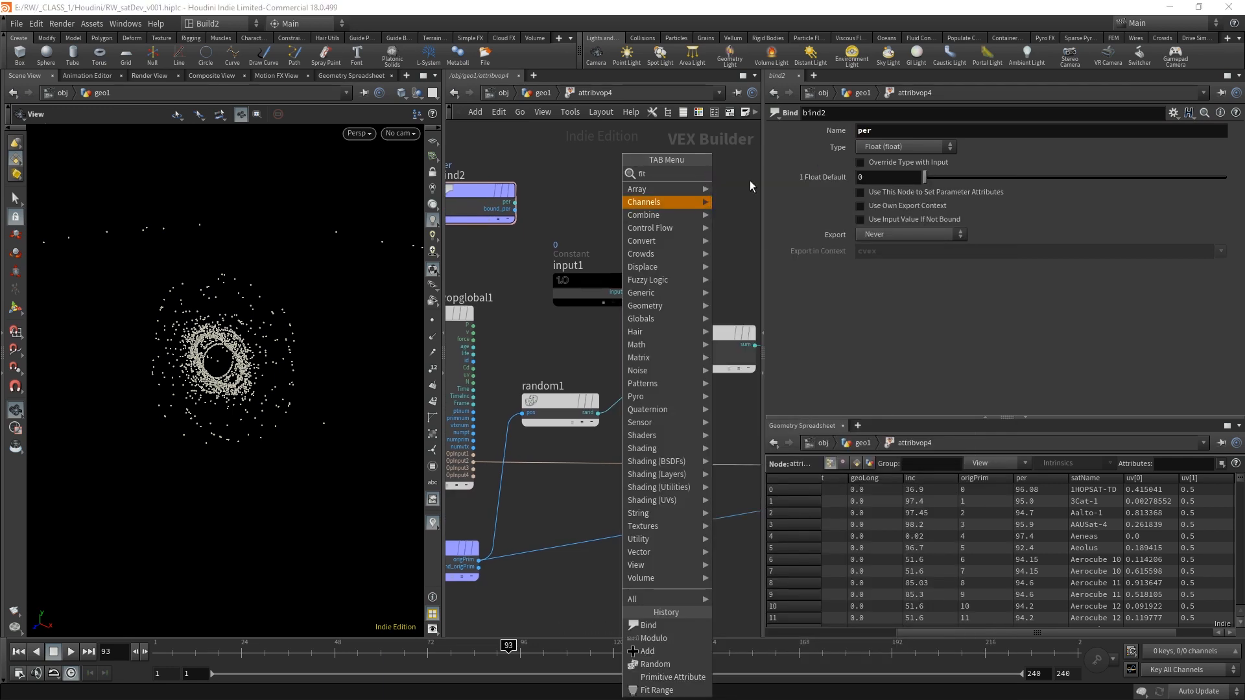
{"action": "key", "text": "Return"}
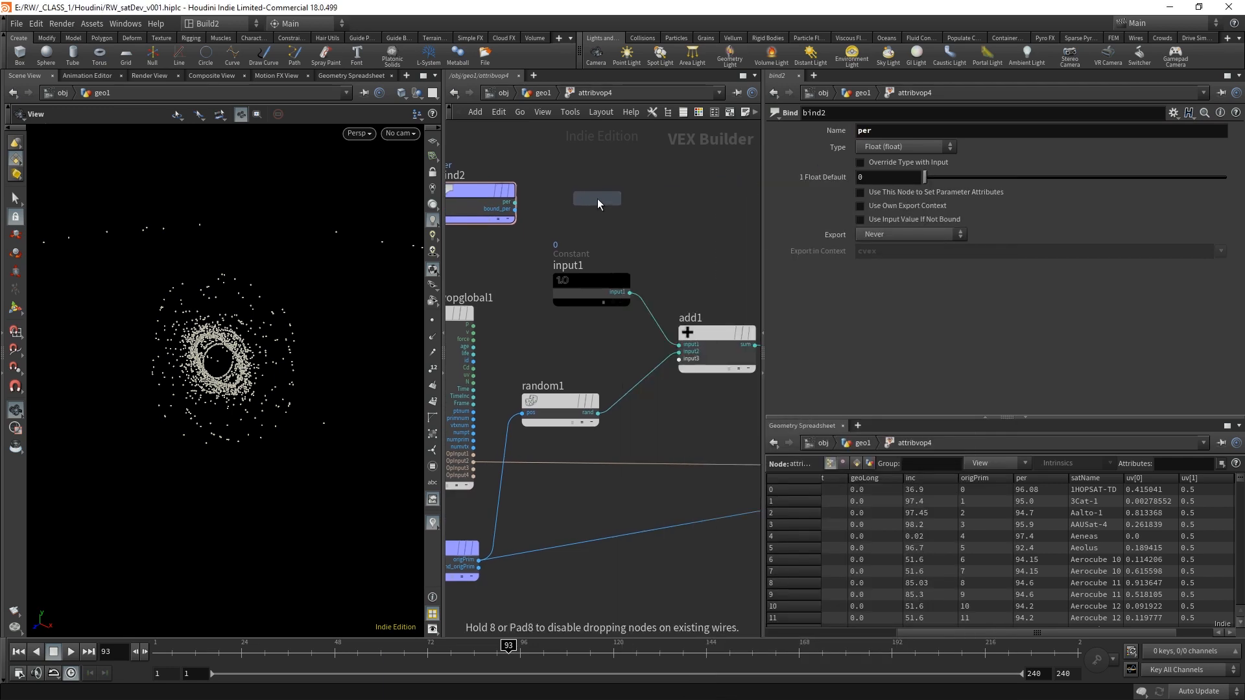
{"action": "left_click", "coordinate": [597, 221]}
{"action": "left_click_drag", "start_coordinate": [517, 206], "coordinate": [562, 210]}
{"action": "left_click_drag", "start_coordinate": [597, 216], "coordinate": [497, 180]}
{"action": "left_click_drag", "start_coordinate": [591, 192], "coordinate": [536, 196]}
- Add a Multiply node after fit1, connect fit1's shift output to its first input, and move input1 down slightly
{"action": "left_click", "coordinate": [659, 240]}
{"action": "middle_click_drag", "start_coordinate": [657, 243], "coordinate": [655, 271]}
{"action": "key", "text": "Tab"}
{"action": "type", "text": "mul"}
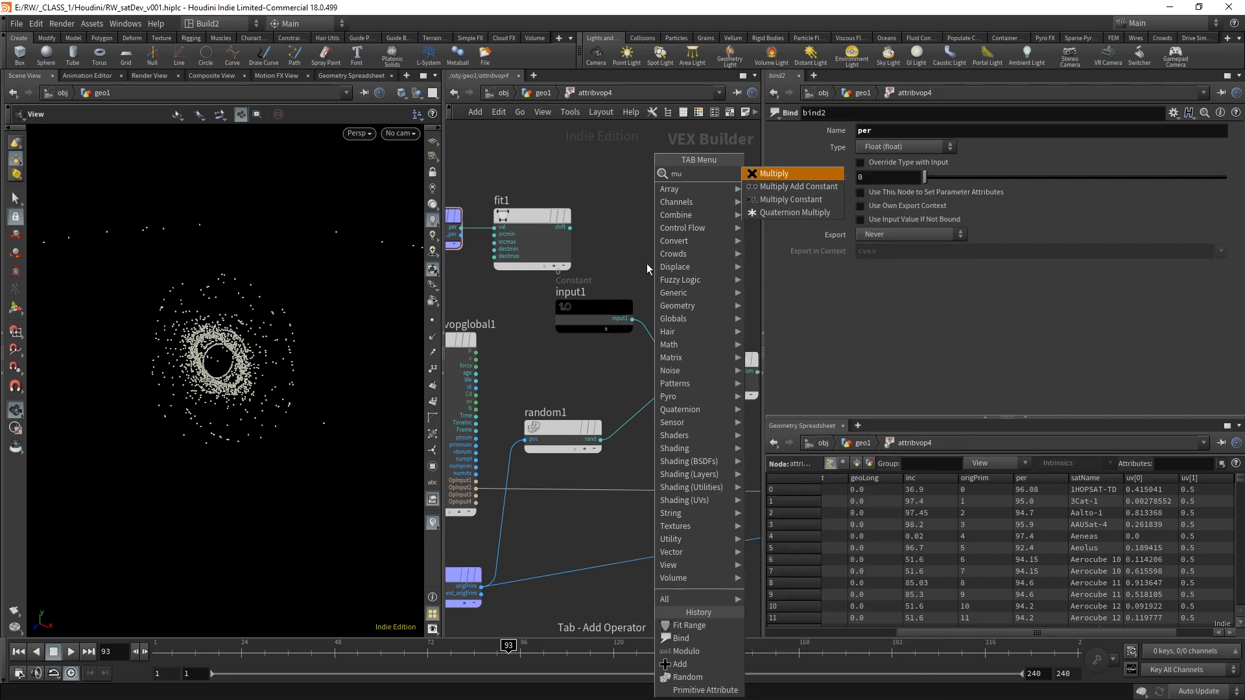
{"action": "left_click", "coordinate": [781, 175]}
{"action": "left_click", "coordinate": [668, 224]}
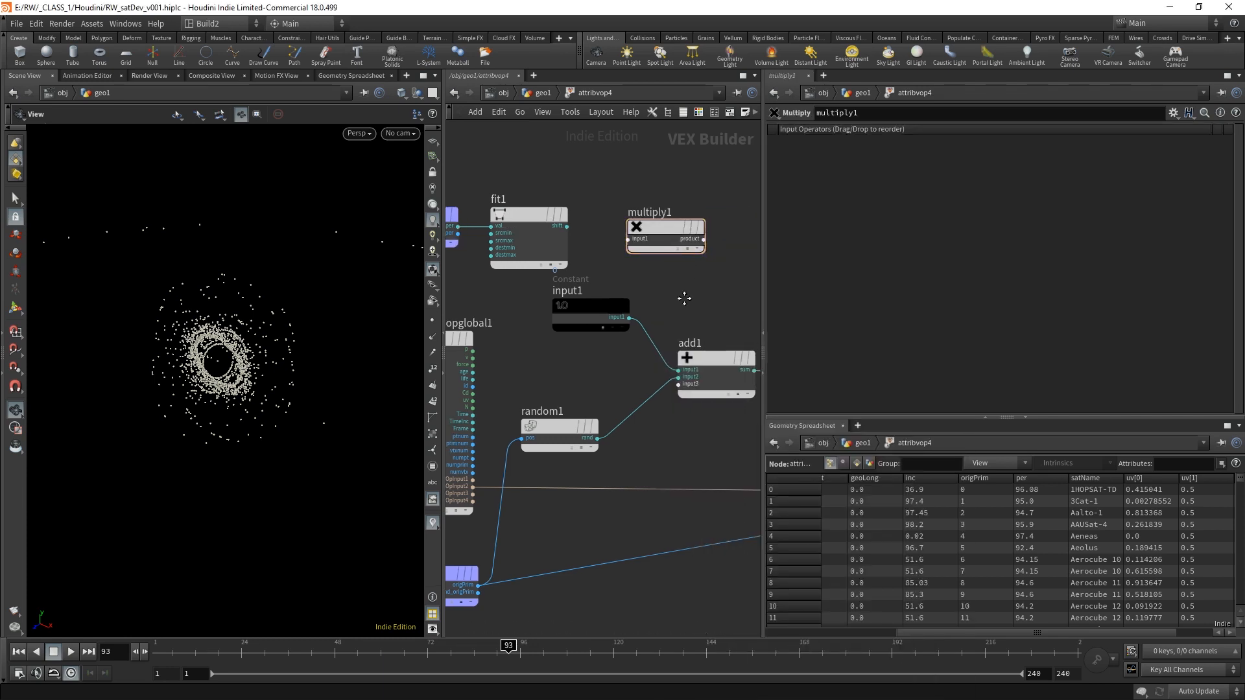
{"action": "middle_click_drag", "start_coordinate": [593, 302], "coordinate": [593, 267]}
{"action": "left_click_drag", "start_coordinate": [590, 314], "coordinate": [594, 319]}
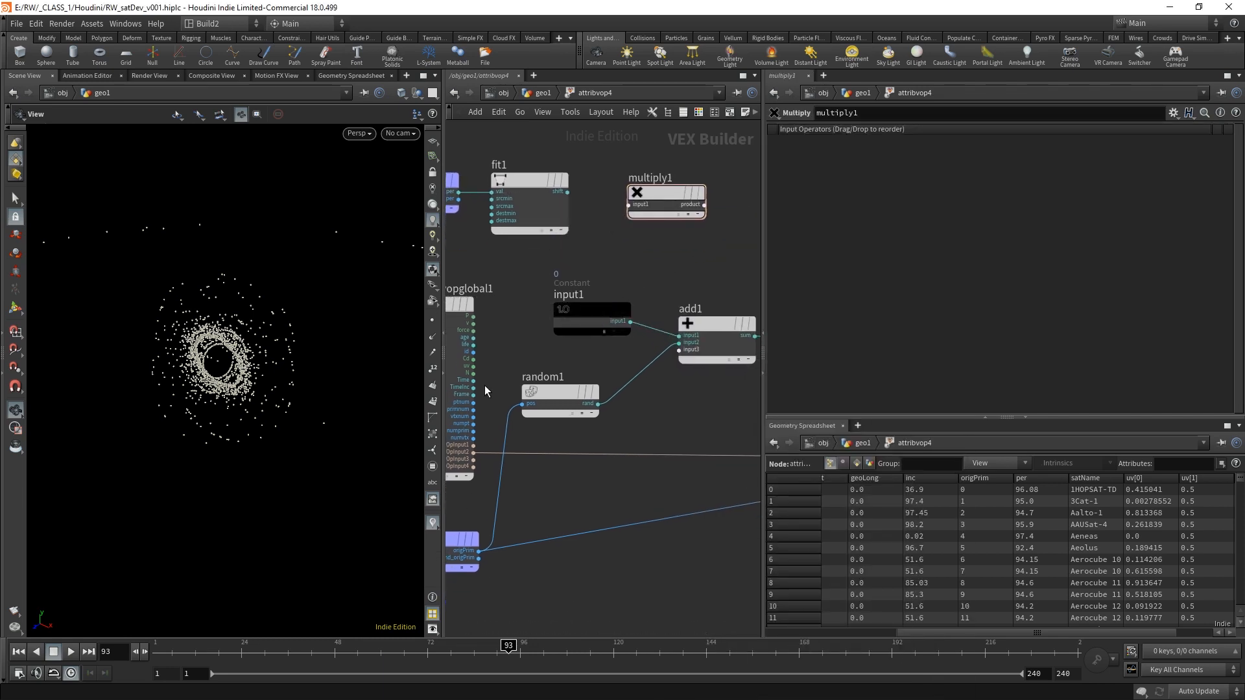
{"action": "left_click_drag", "start_coordinate": [568, 191], "coordinate": [628, 205]}
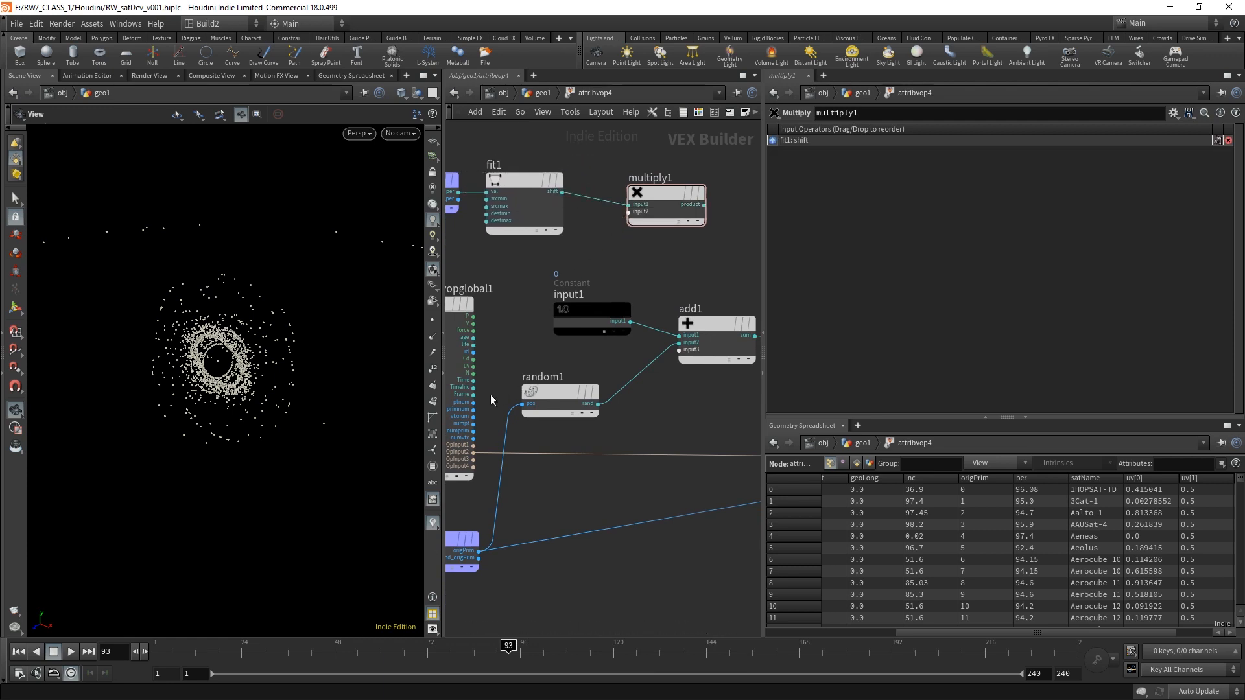
- Connect geometryvopglobal1's Time output to multiply1's second input and move multiply1 nearer to add1
{"action": "left_click_drag", "start_coordinate": [475, 387], "coordinate": [503, 297]}
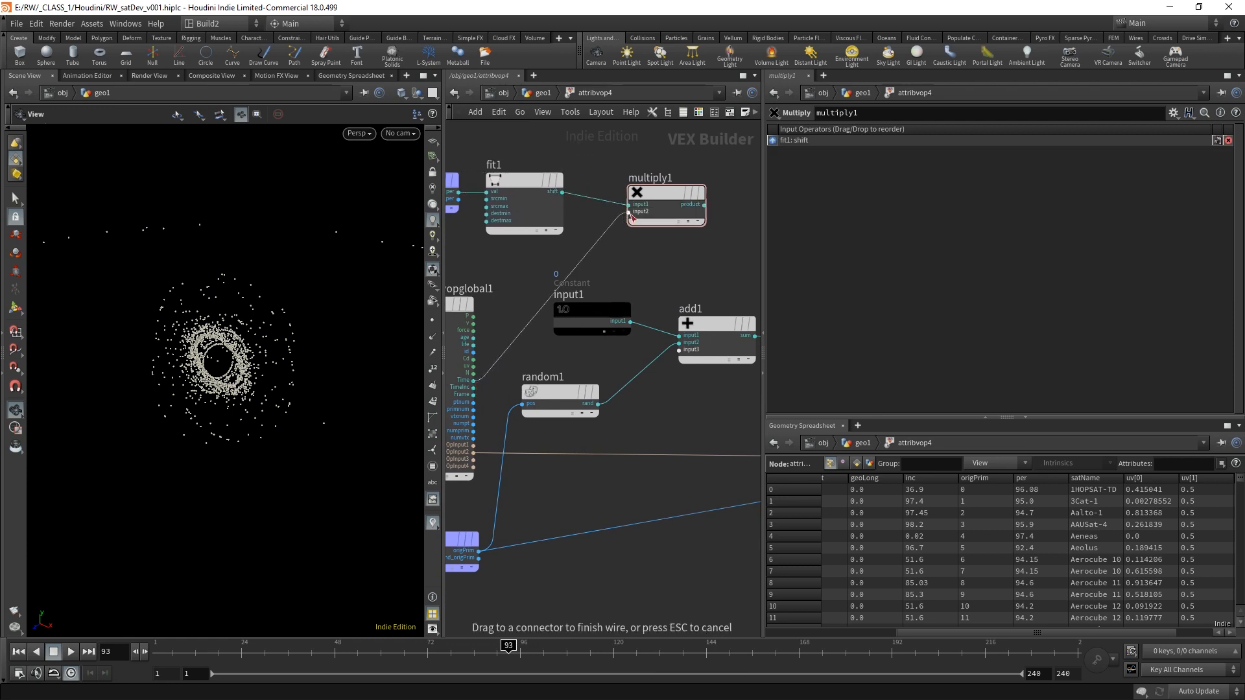
{"action": "left_click_drag", "start_coordinate": [632, 218], "coordinate": [630, 212]}
{"action": "middle_click_drag", "start_coordinate": [670, 279], "coordinate": [625, 271]}
{"action": "left_click_drag", "start_coordinate": [618, 194], "coordinate": [597, 219]}
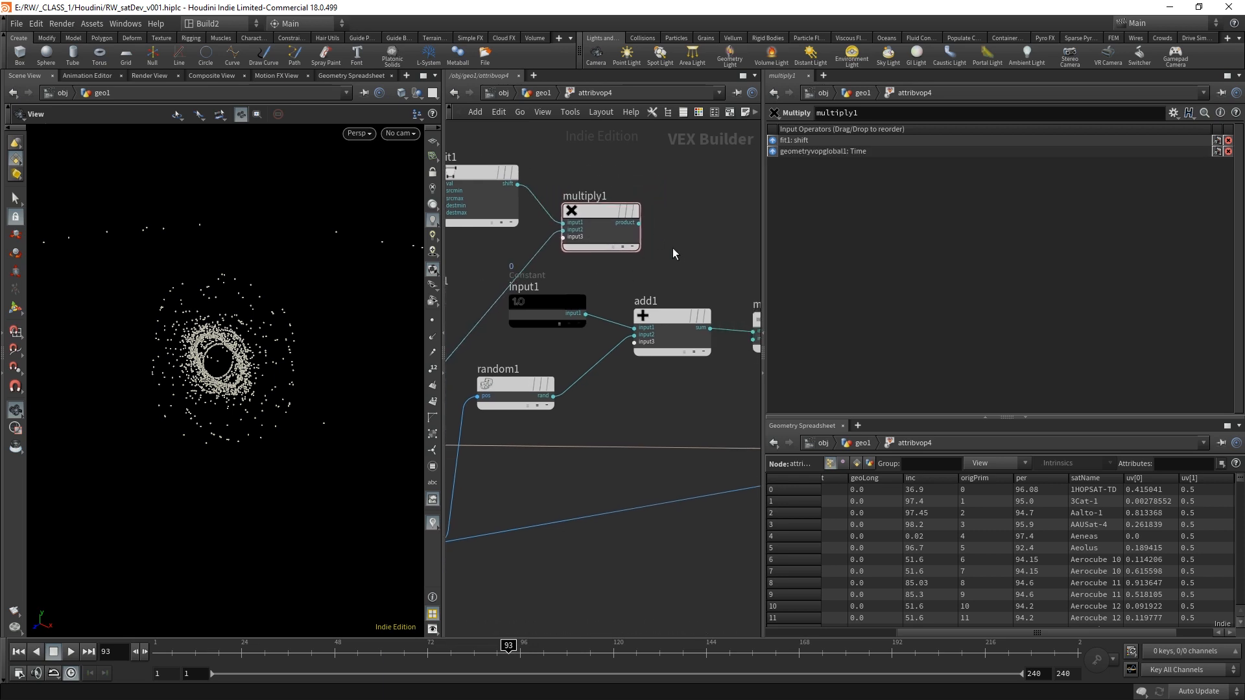
- Replace input1 with multiply1's product as add1's first input and delete the input1 constant
{"action": "middle_click_drag", "start_coordinate": [673, 253], "coordinate": [639, 262]}
{"action": "left_click_drag", "start_coordinate": [581, 220], "coordinate": [578, 323]}
{"action": "scroll", "coordinate": [682, 384], "scroll_direction": "down", "scroll_amount": 2}
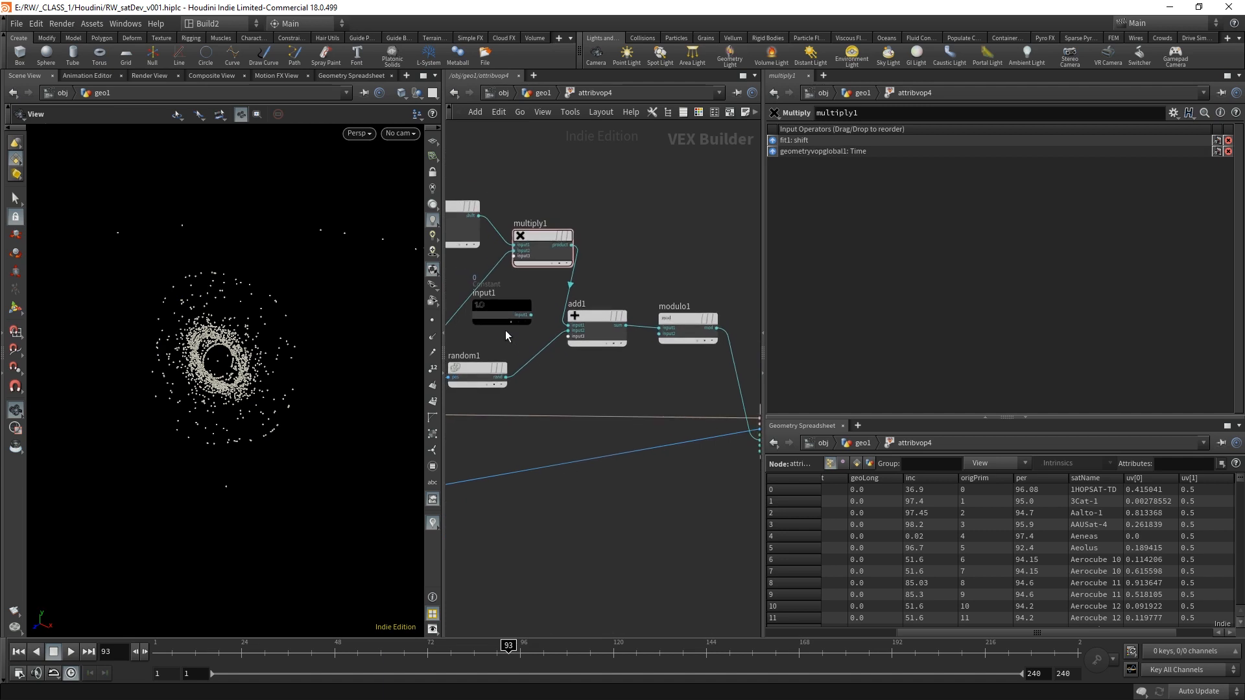
{"action": "left_click", "coordinate": [522, 323]}
{"action": "key", "text": "Delete"}
- Move primuv1 with geometryvopoutput1, and add1 with modulo1, further along the network to space out the nodes
{"action": "middle_click_drag", "start_coordinate": [650, 385], "coordinate": [554, 344]}
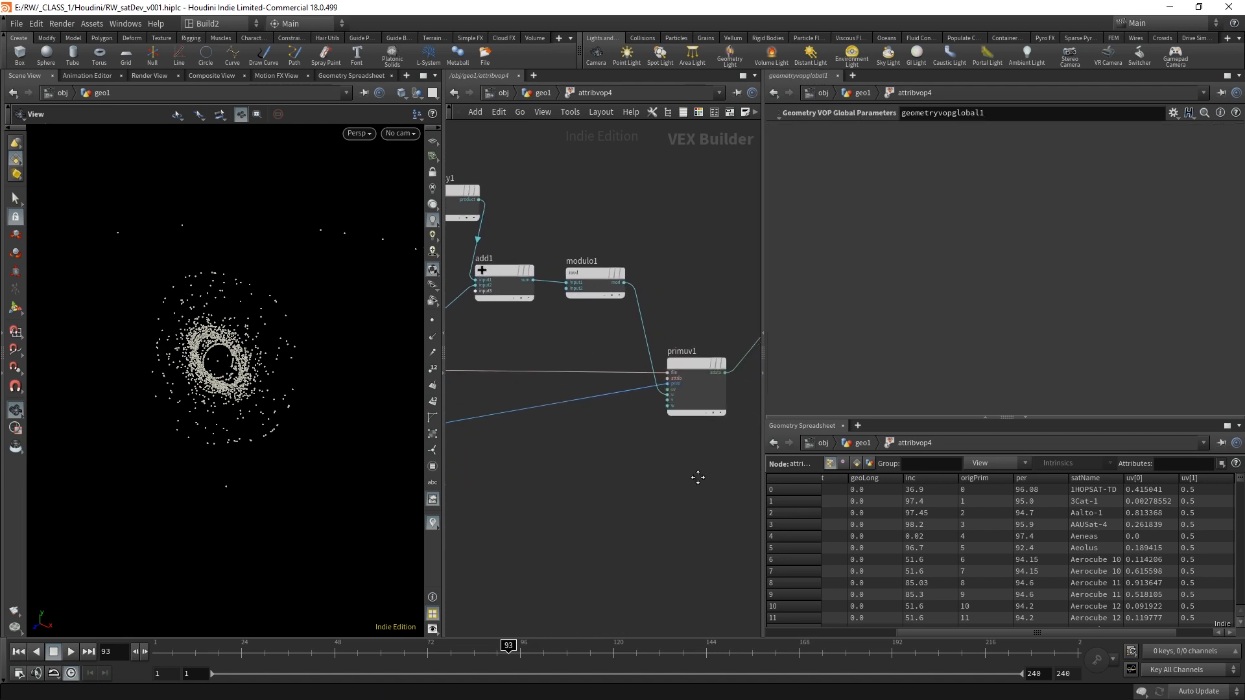
{"action": "middle_click_drag", "start_coordinate": [694, 485], "coordinate": [593, 478]}
{"action": "scroll", "coordinate": [594, 479], "scroll_direction": "down", "scroll_amount": 2}
{"action": "scroll", "coordinate": [594, 478], "scroll_direction": "down", "scroll_amount": 1}
{"action": "left_click_drag", "start_coordinate": [700, 325], "coordinate": [698, 383]}
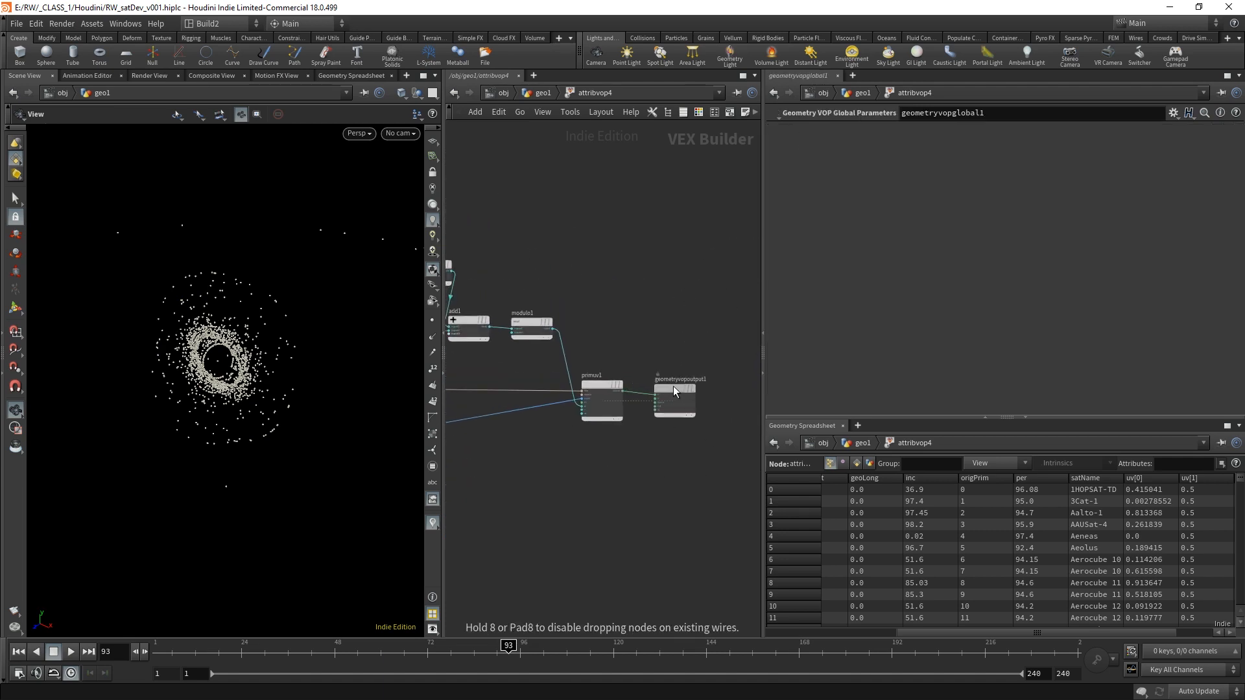
{"action": "left_click_drag", "start_coordinate": [719, 438], "coordinate": [690, 395]}
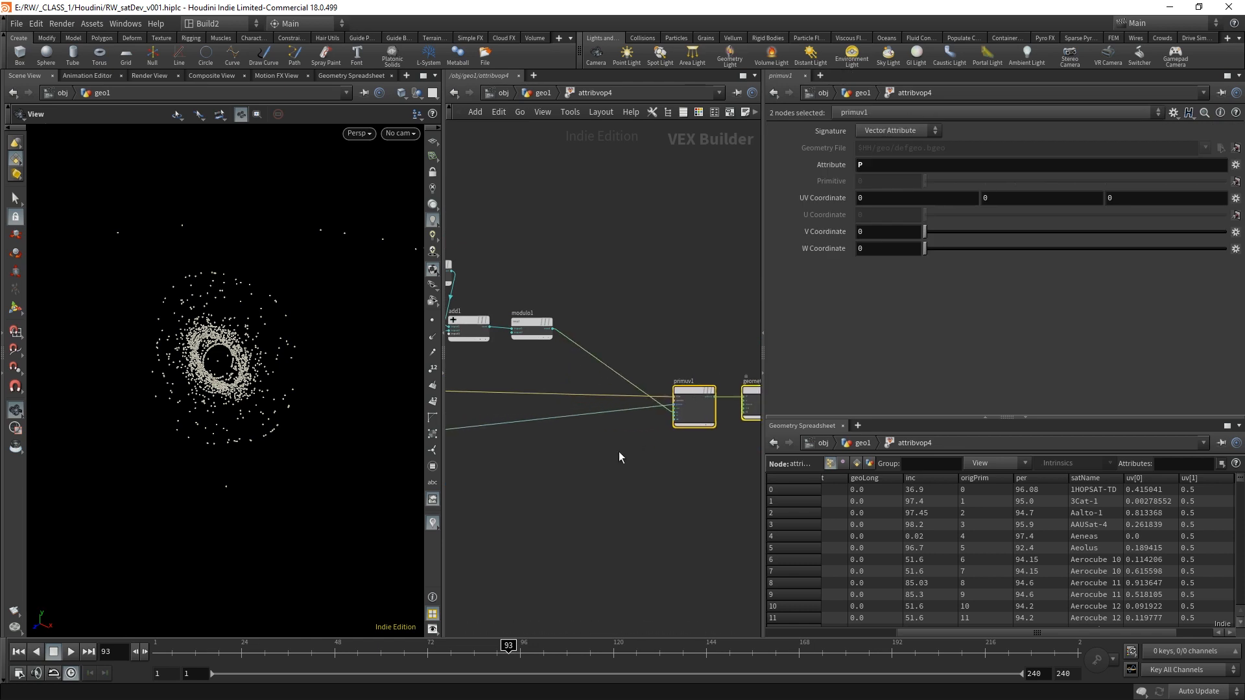
{"action": "middle_click_drag", "start_coordinate": [619, 451], "coordinate": [797, 437]}
{"action": "left_click_drag", "start_coordinate": [718, 252], "coordinate": [665, 296]}
- Reposition multiply1, bind2 with fit1, random1 and bind1 so the upstream nodes are evenly spaced
{"action": "left_click_drag", "start_coordinate": [613, 213], "coordinate": [452, 255]}
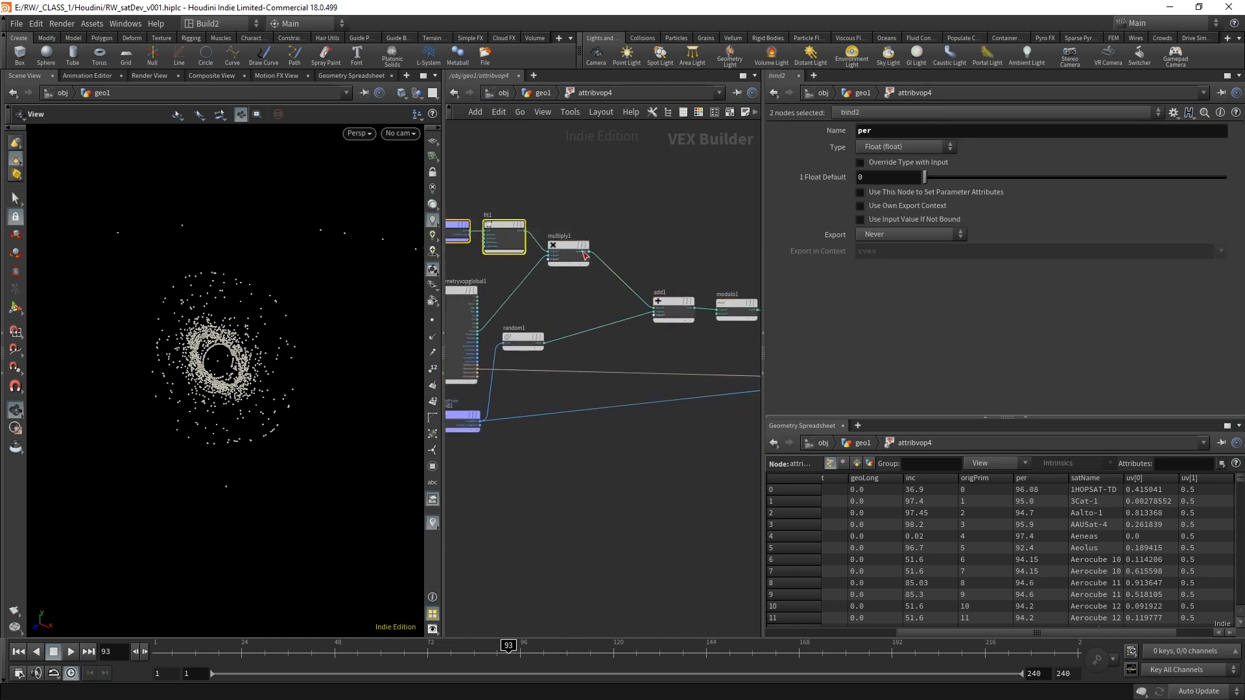
{"action": "left_click_drag", "start_coordinate": [575, 252], "coordinate": [611, 250]}
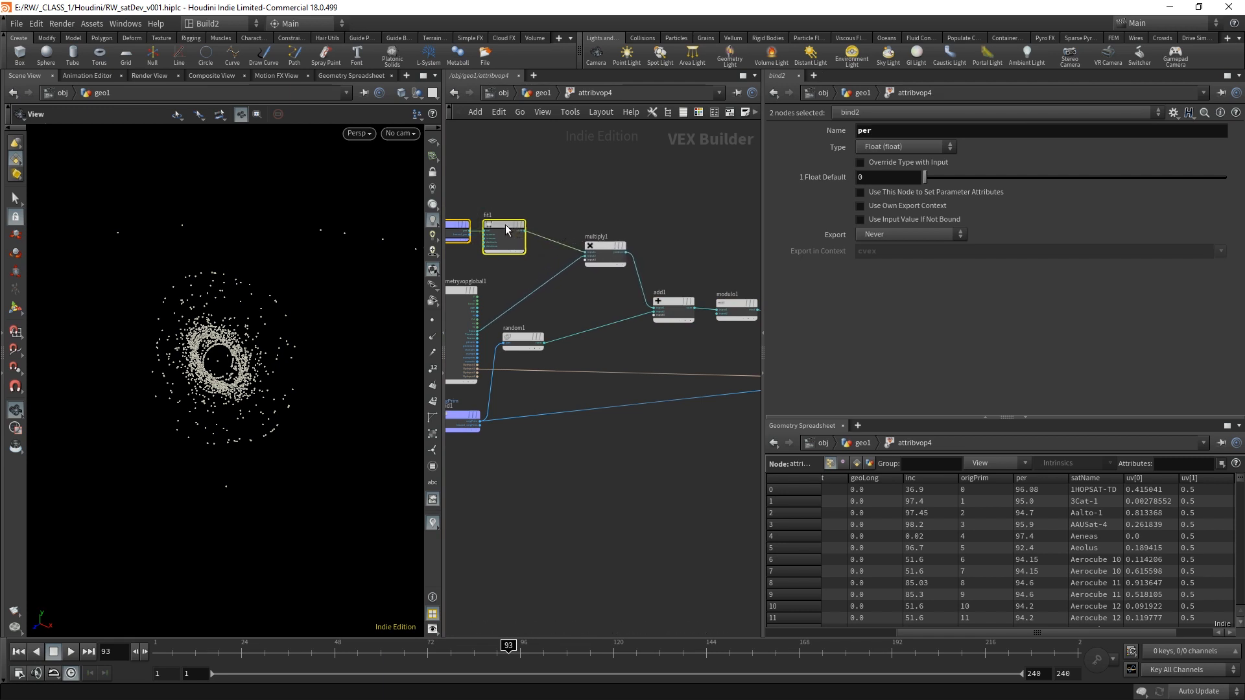
{"action": "left_click_drag", "start_coordinate": [505, 224], "coordinate": [528, 224]}
{"action": "left_click_drag", "start_coordinate": [519, 342], "coordinate": [580, 331]}
{"action": "left_click", "coordinate": [584, 458]}
{"action": "left_click_drag", "start_coordinate": [465, 423], "coordinate": [478, 425]}
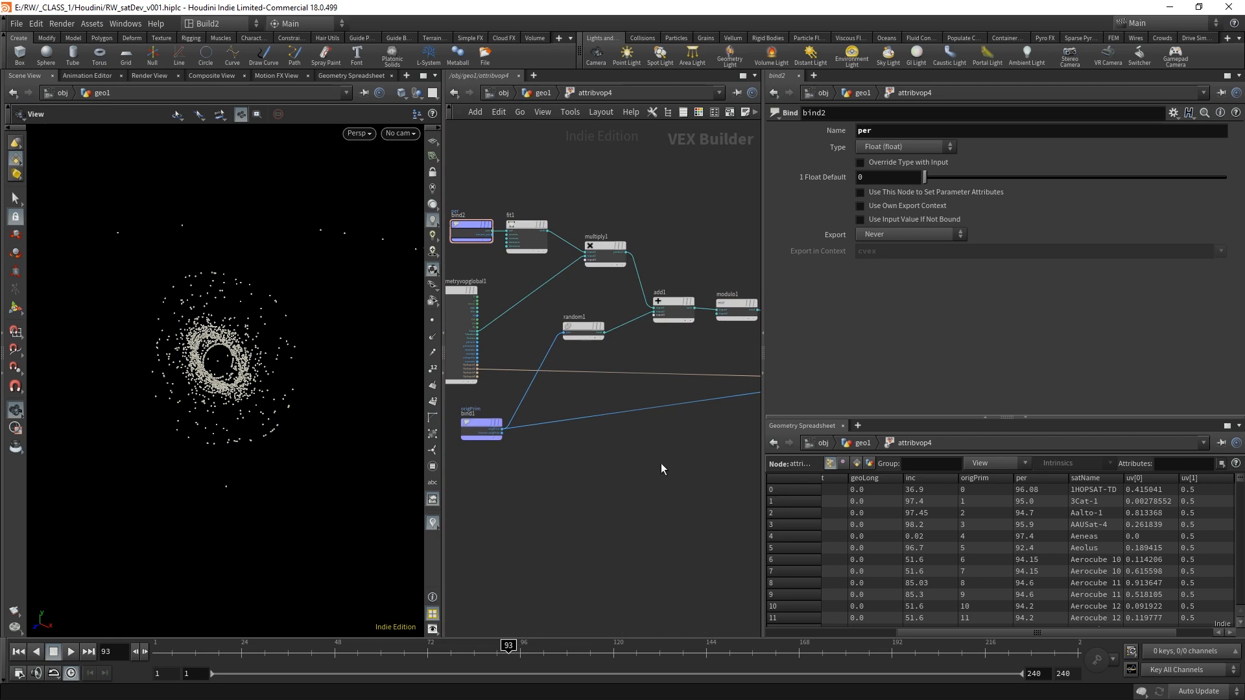
- Return the timeline to frame 1 and promote multiply1's third input to a parameter labelled "time mult"
{"action": "scroll", "coordinate": [587, 515], "scroll_direction": "up", "scroll_amount": 3}
{"action": "left_click_drag", "start_coordinate": [172, 647], "coordinate": [143, 657]}
{"action": "middle_click_drag", "start_coordinate": [546, 451], "coordinate": [666, 520]}
{"action": "scroll", "coordinate": [633, 337], "scroll_direction": "up", "scroll_amount": 2}
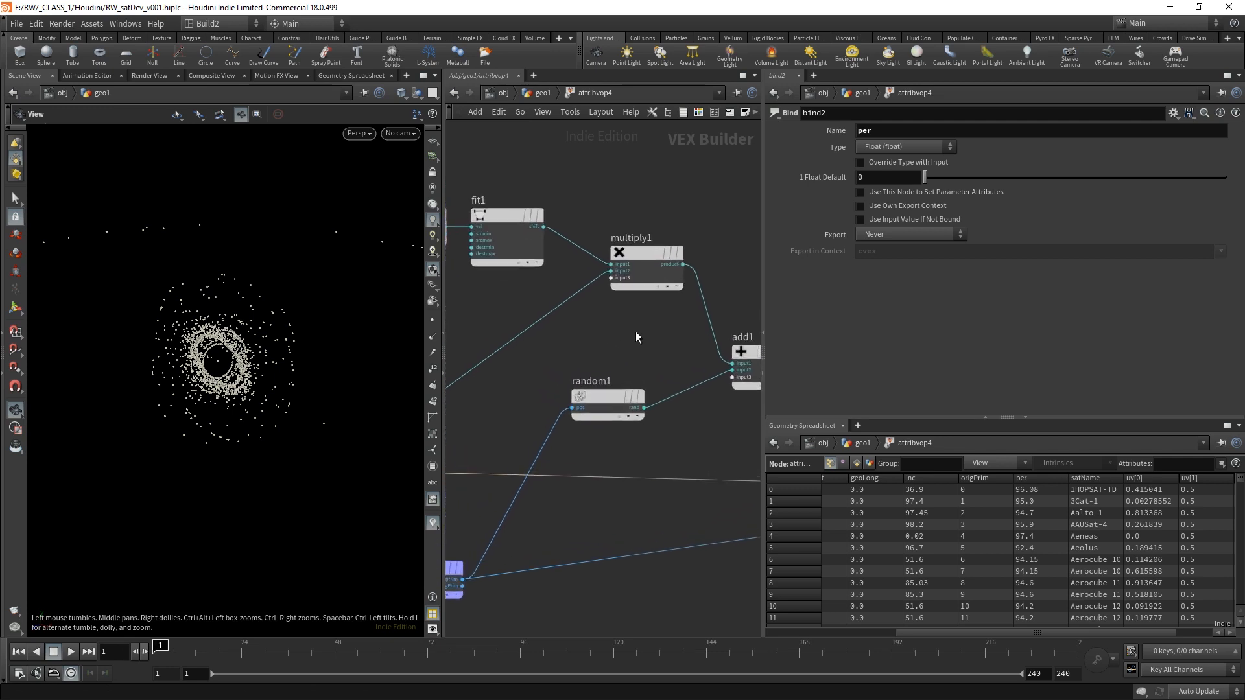
{"action": "right_click", "coordinate": [612, 282]}
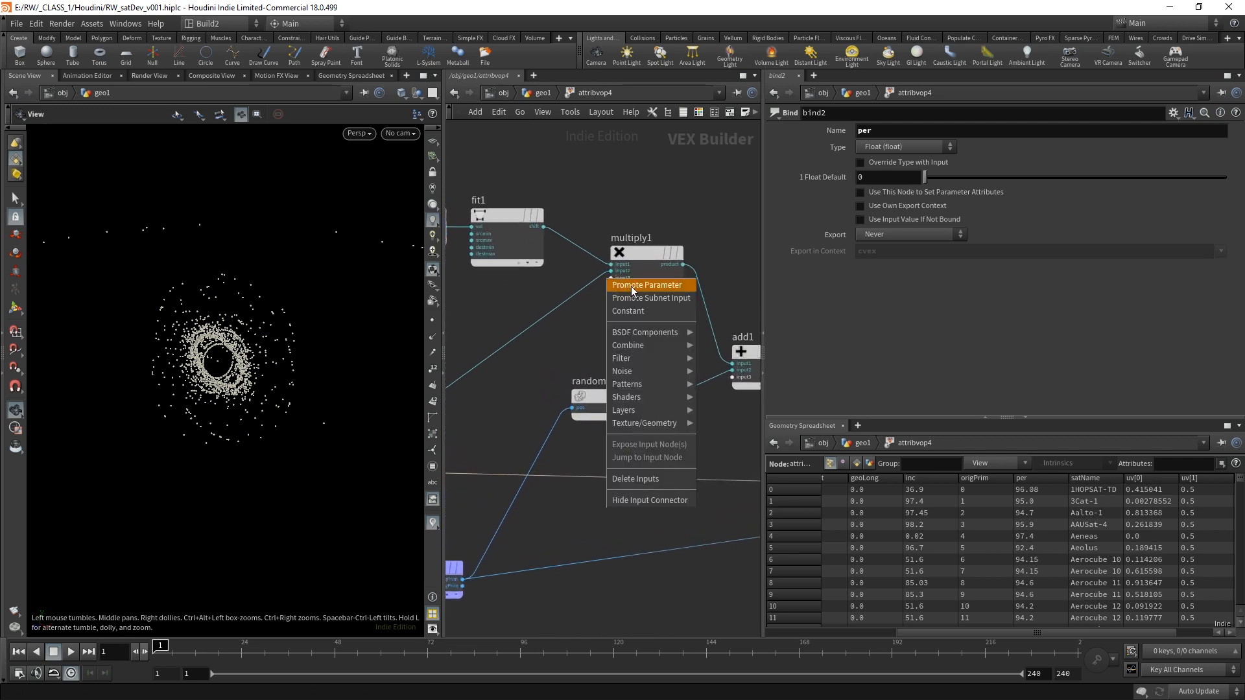
{"action": "left_click", "coordinate": [634, 287]}
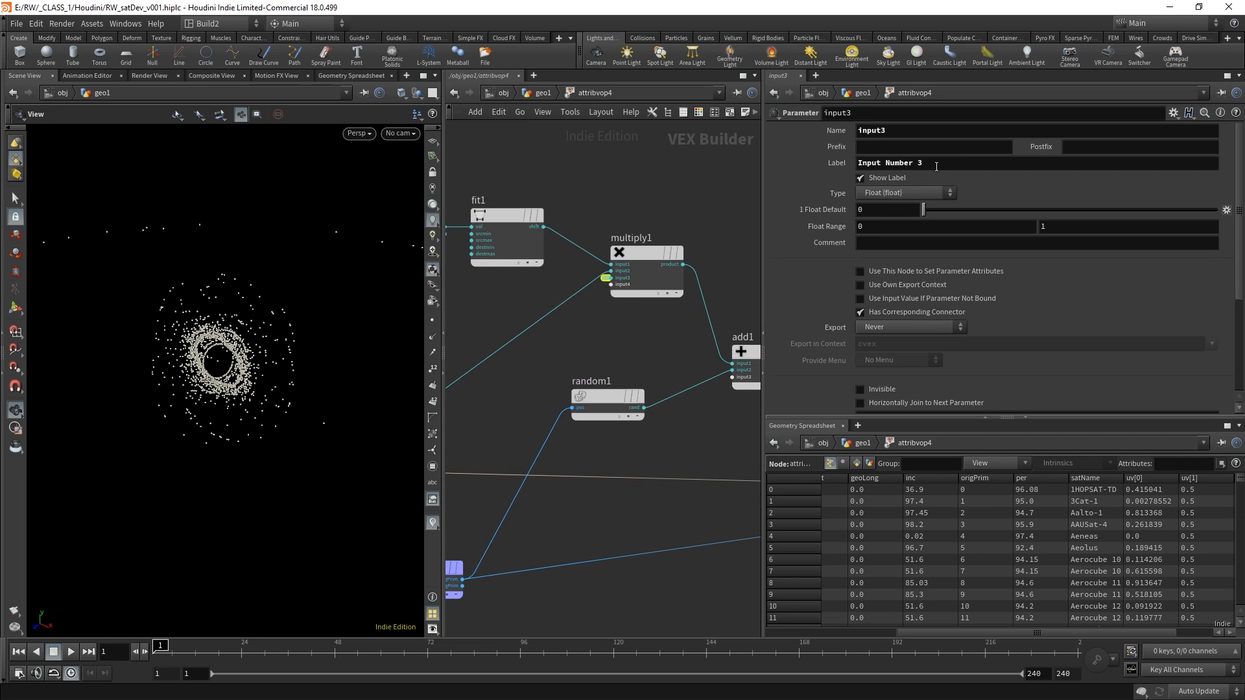
{"action": "left_click", "coordinate": [936, 165]}
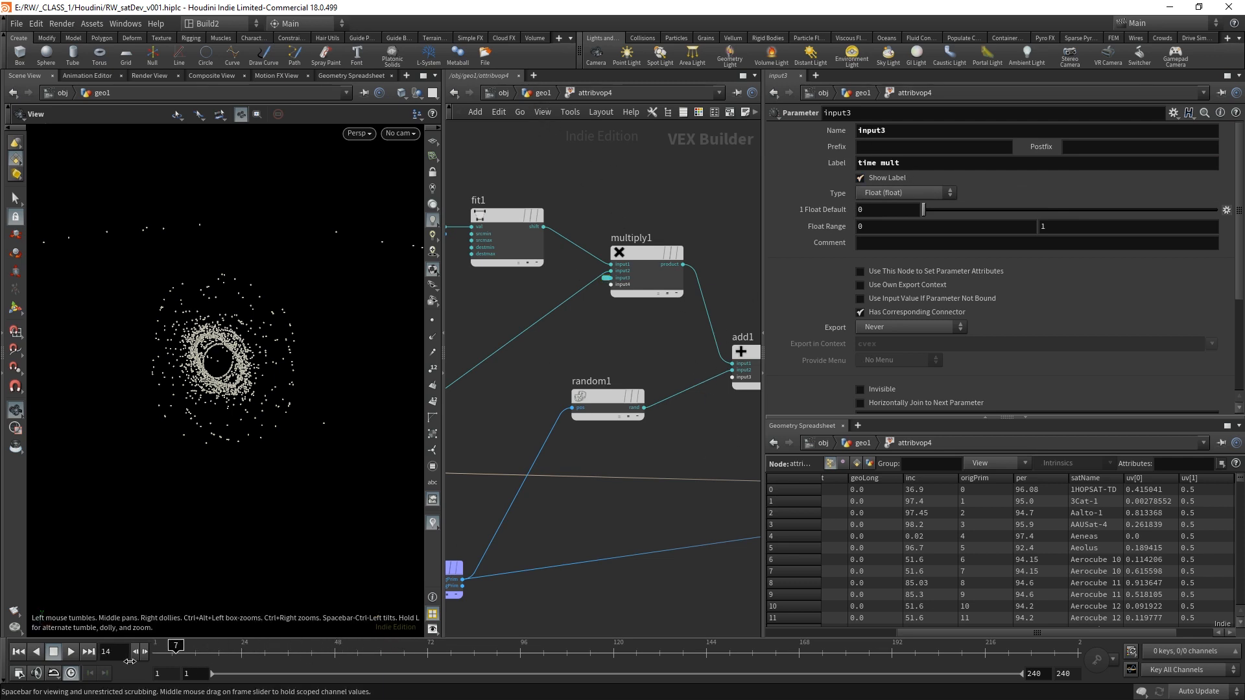
{"action": "left_click_drag", "start_coordinate": [130, 662], "coordinate": [129, 661]}
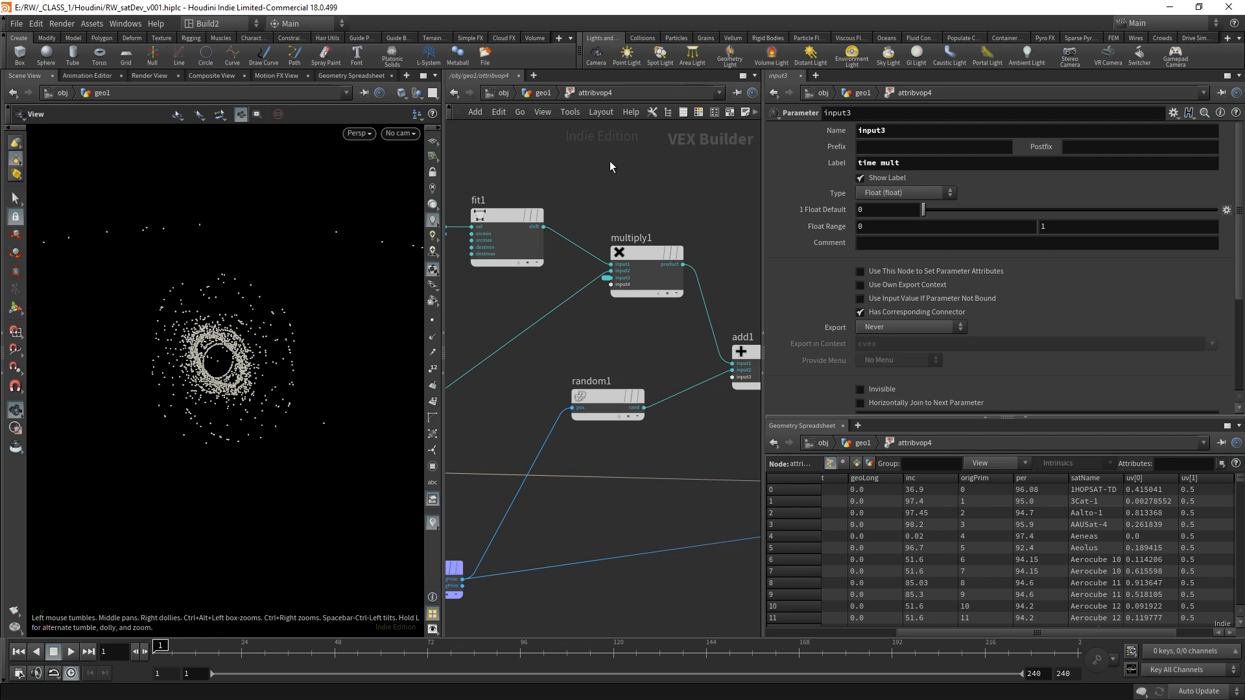
- Return to the geometry network and set attribvop4's time mult to 0.1
{"action": "left_click", "coordinate": [543, 94]}
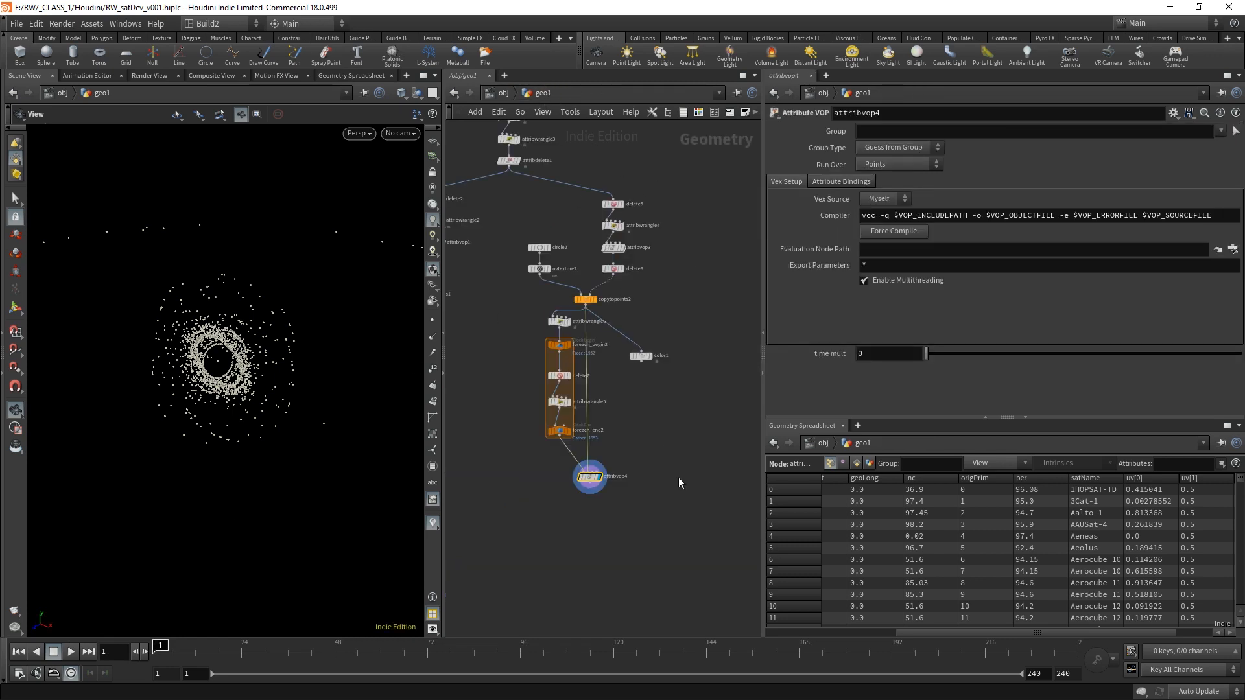
{"action": "scroll", "coordinate": [626, 469], "scroll_direction": "up", "scroll_amount": 10}
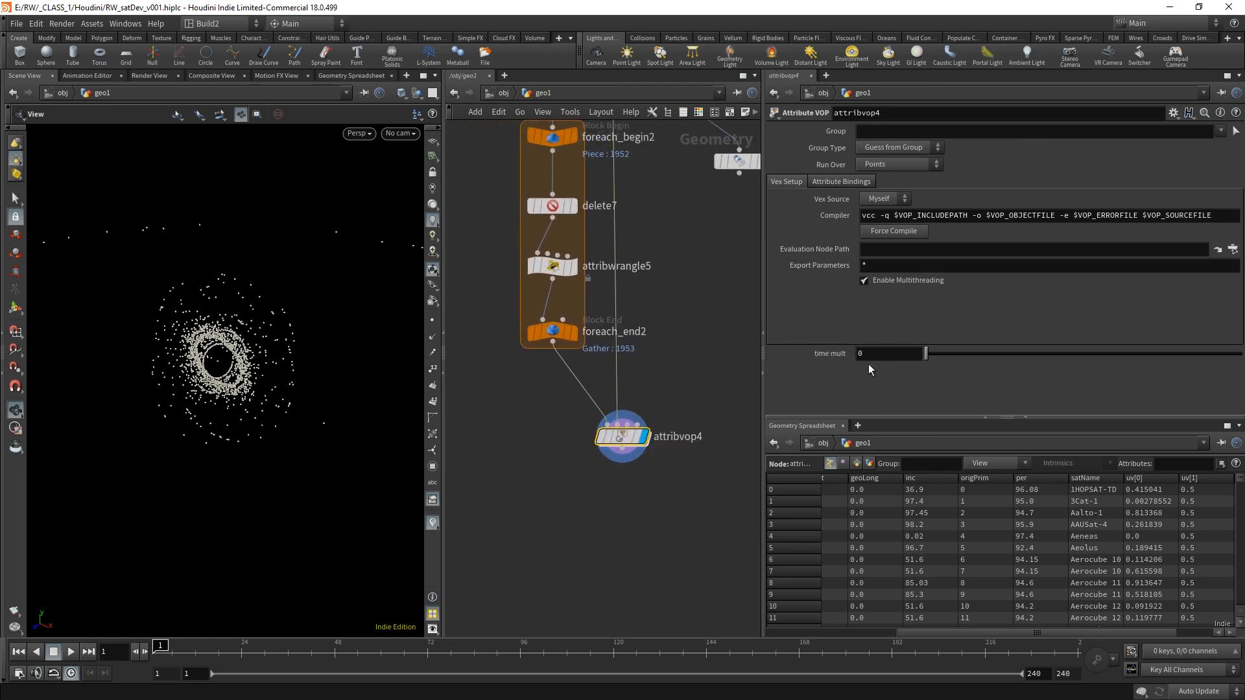
{"action": "left_click_drag", "start_coordinate": [929, 353], "coordinate": [783, 329]}
{"action": "type", "text": ".1"}
{"action": "key", "text": "Return"}
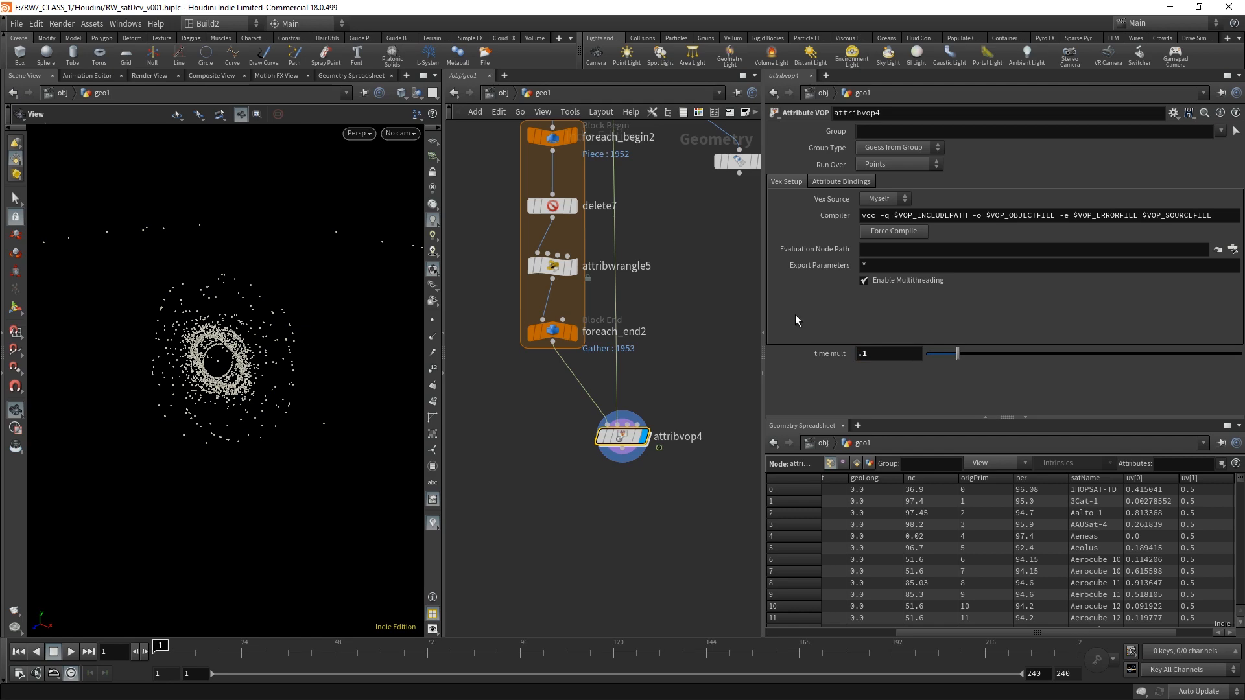
- Play the satellite animation, once with color1's orbit curves overlaid as a template, and return to frame 1
{"action": "left_click", "coordinate": [72, 652]}
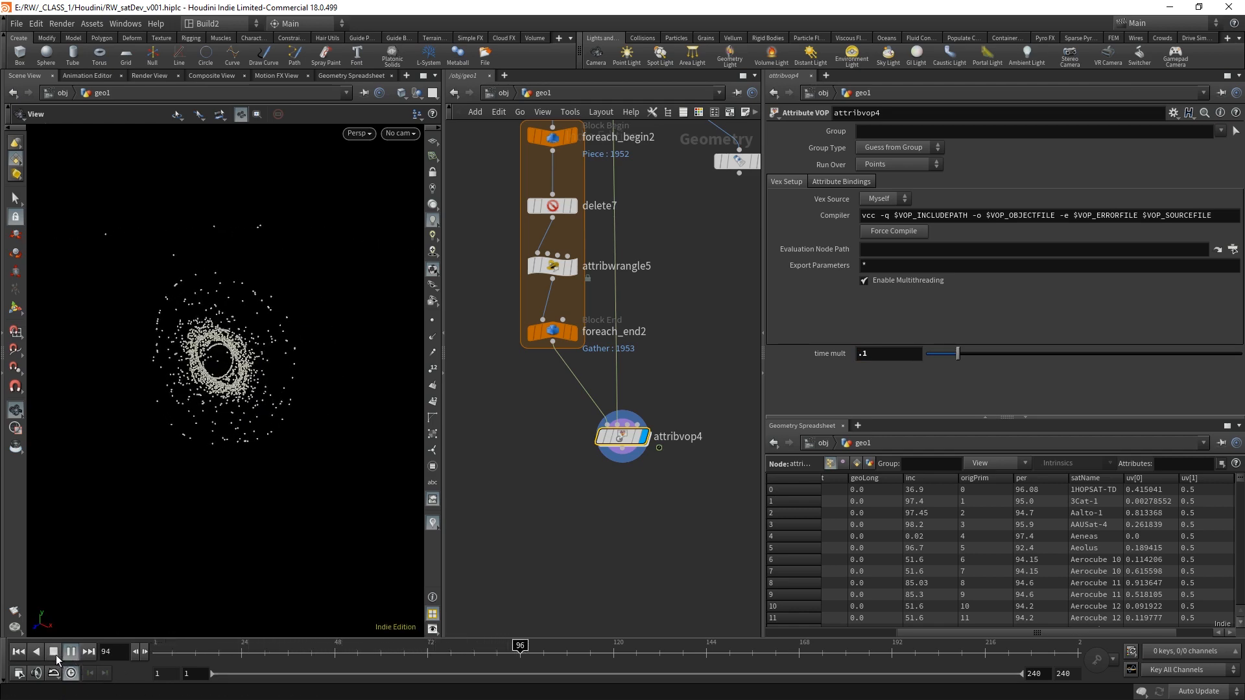
{"action": "left_click", "coordinate": [55, 652]}
{"action": "middle_click_drag", "start_coordinate": [712, 274], "coordinate": [642, 342]}
{"action": "left_click", "coordinate": [685, 232]}
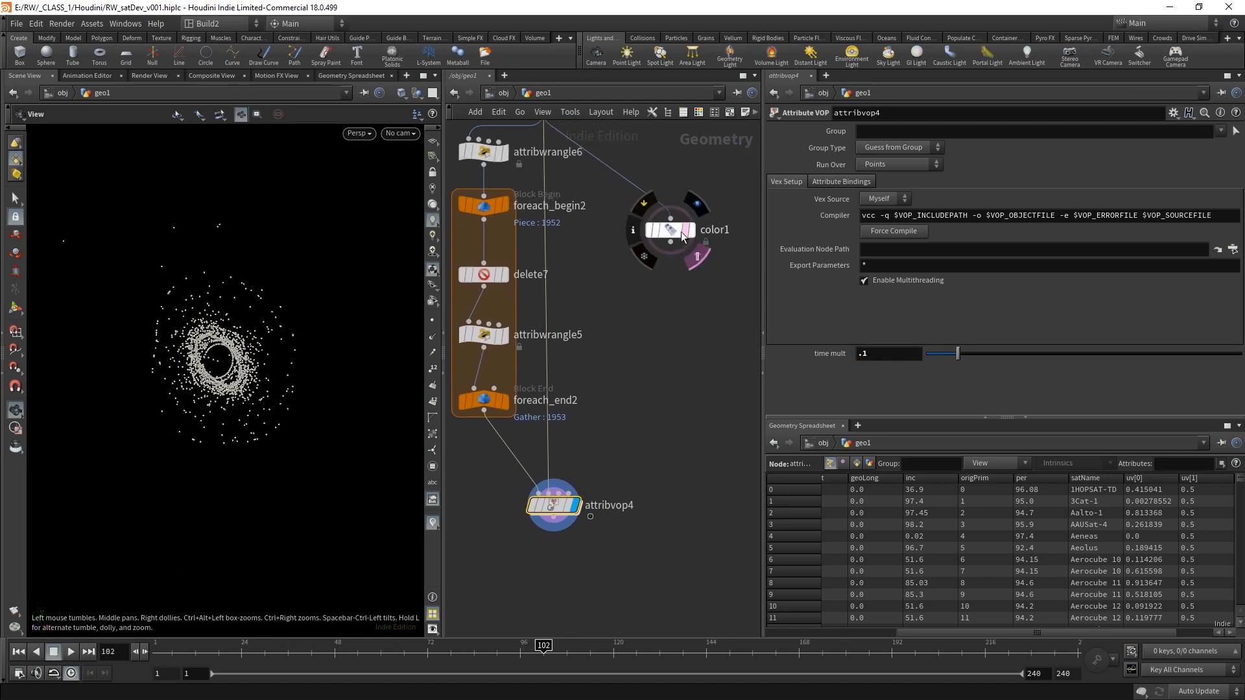
{"action": "left_click", "coordinate": [686, 231]}
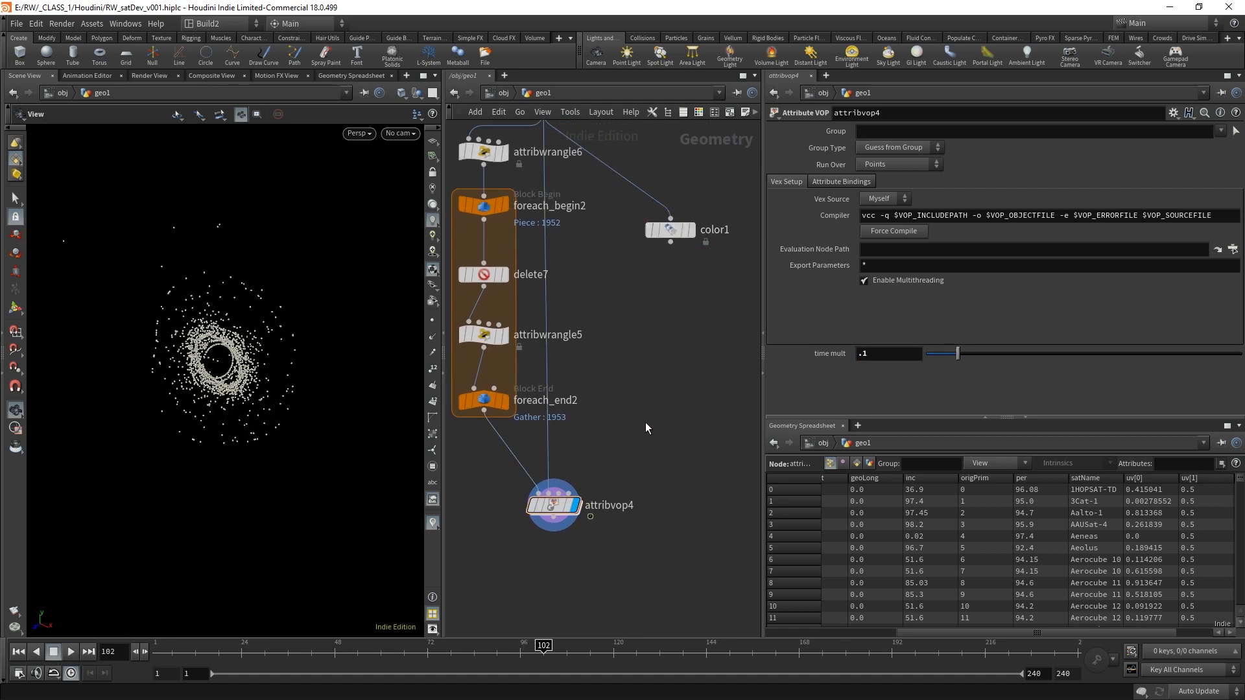
{"action": "middle_click_drag", "start_coordinate": [645, 422], "coordinate": [653, 337]}
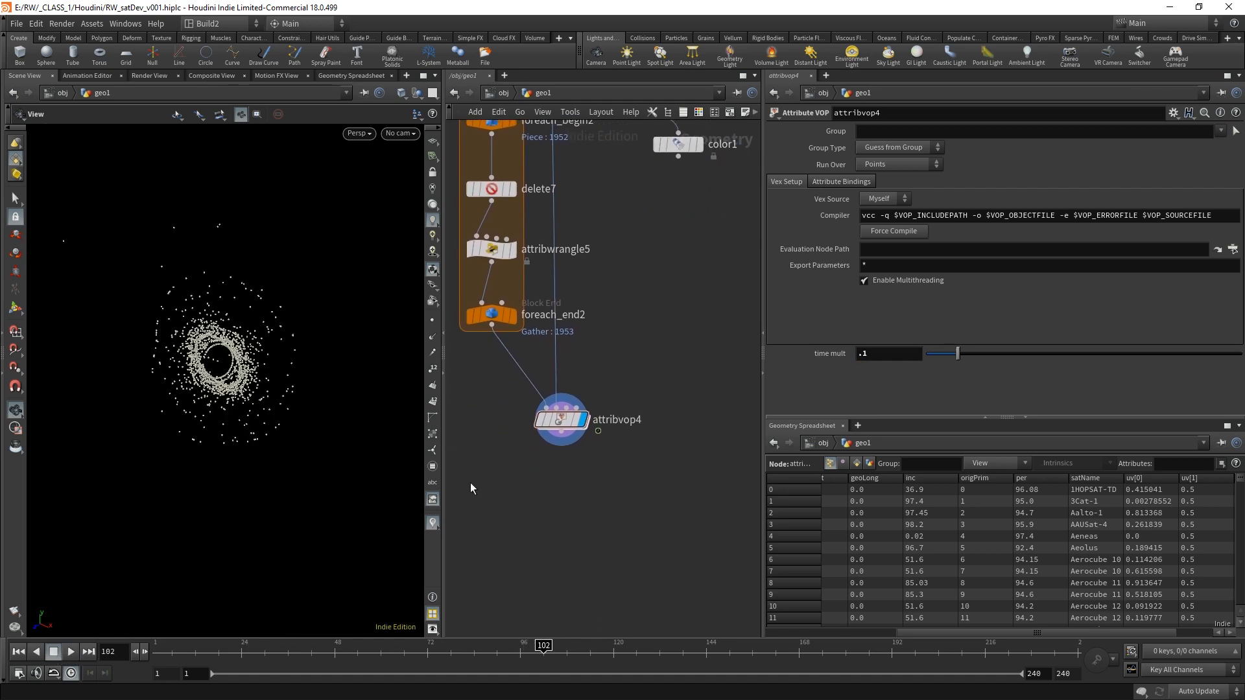
{"action": "left_click", "coordinate": [696, 143]}
{"action": "left_click", "coordinate": [70, 652]}
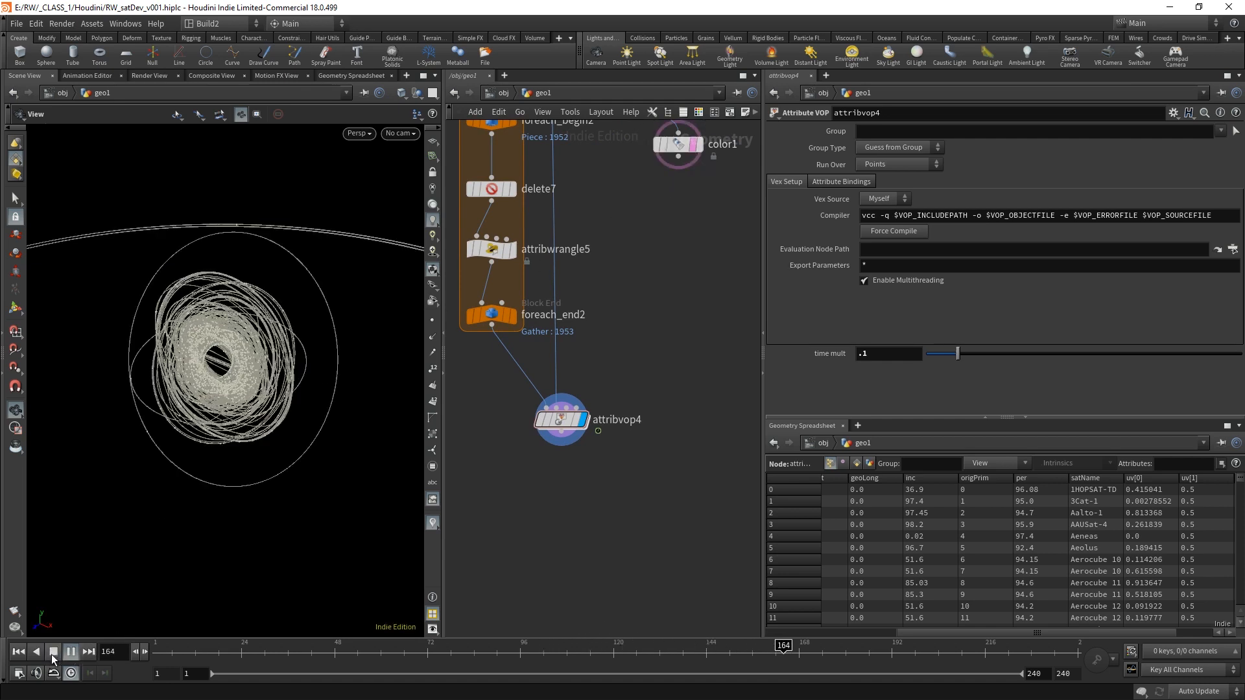
{"action": "left_click", "coordinate": [55, 653]}
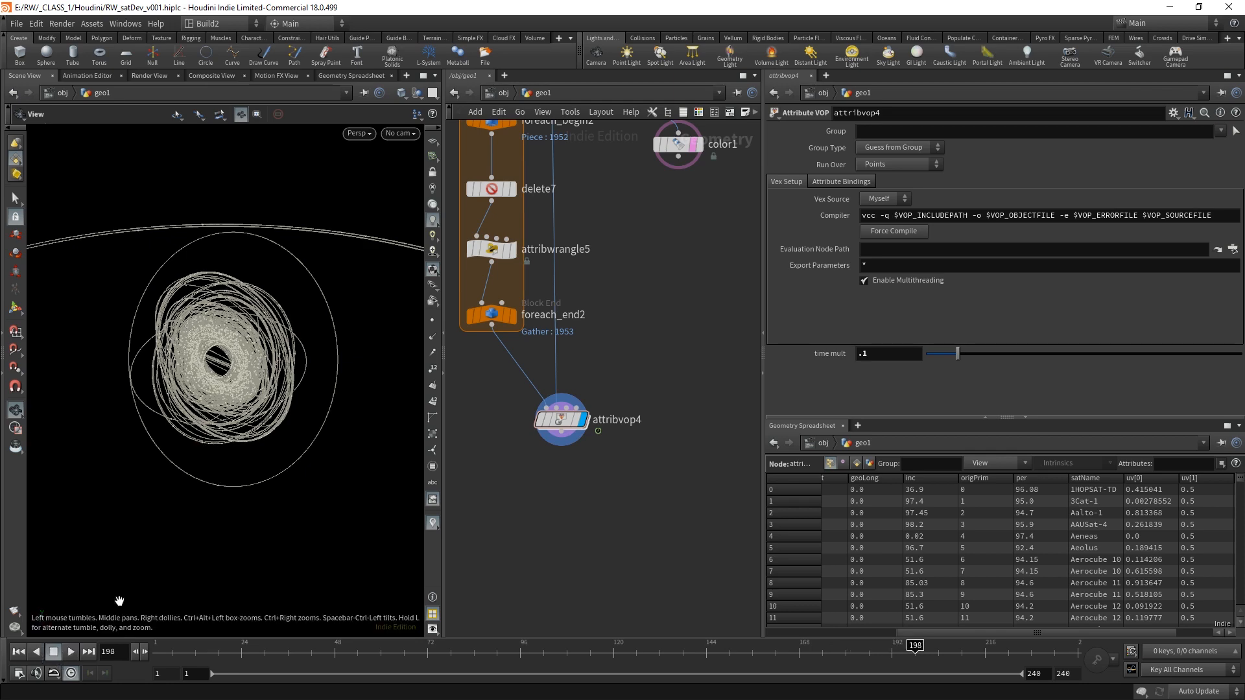
{"action": "left_click", "coordinate": [698, 144]}
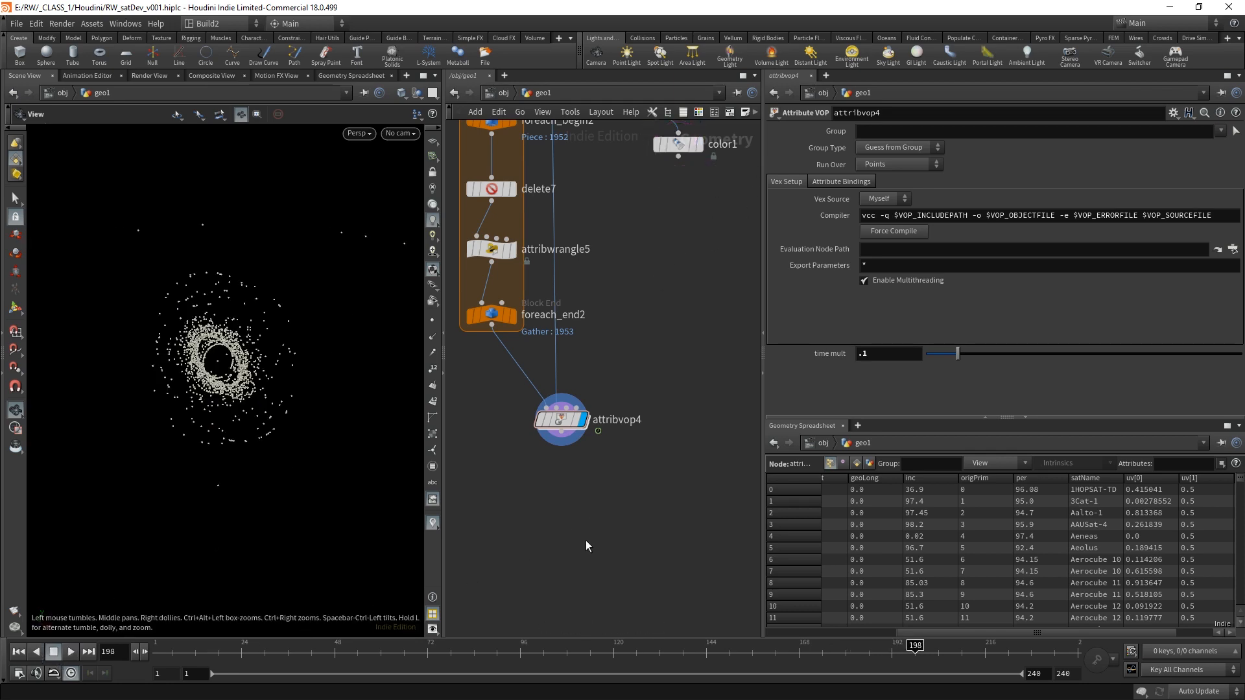
{"action": "left_click_drag", "start_coordinate": [287, 647], "coordinate": [156, 649]}
- Combine foreach_end1 and attribvop4 in a new Merge node below both branches and display it
{"action": "scroll", "coordinate": [639, 347], "scroll_direction": "down", "scroll_amount": 5}
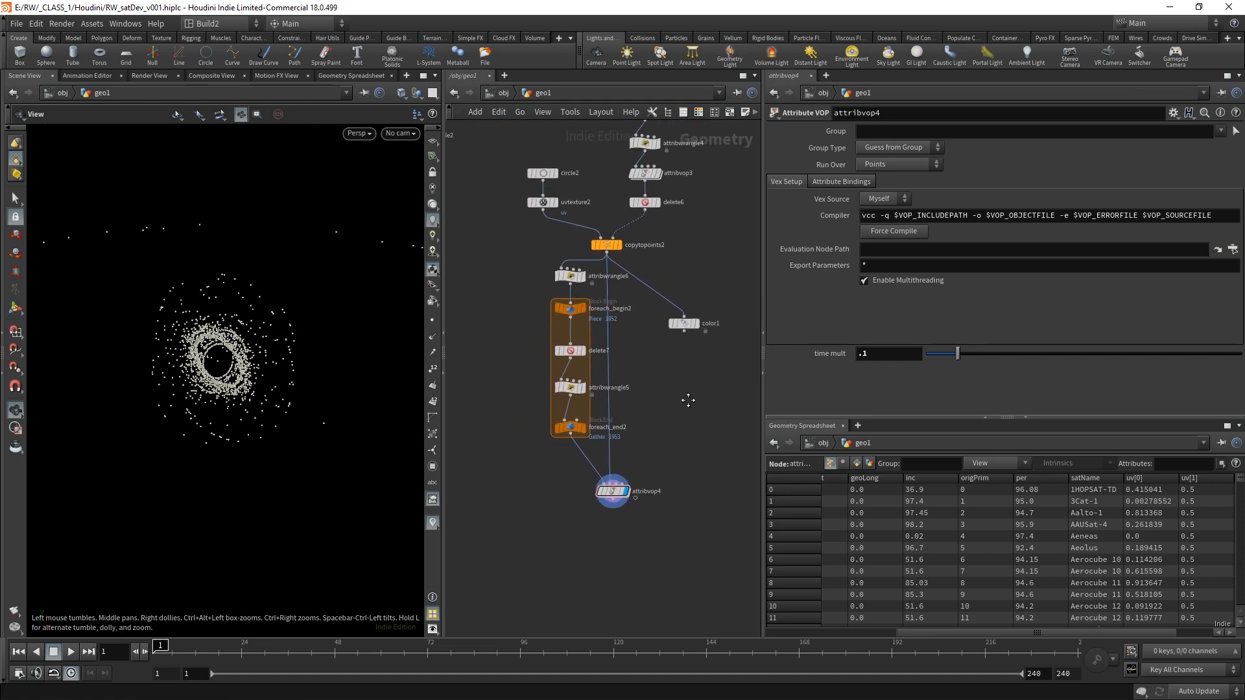
{"action": "scroll", "coordinate": [679, 422], "scroll_direction": "down", "scroll_amount": 5}
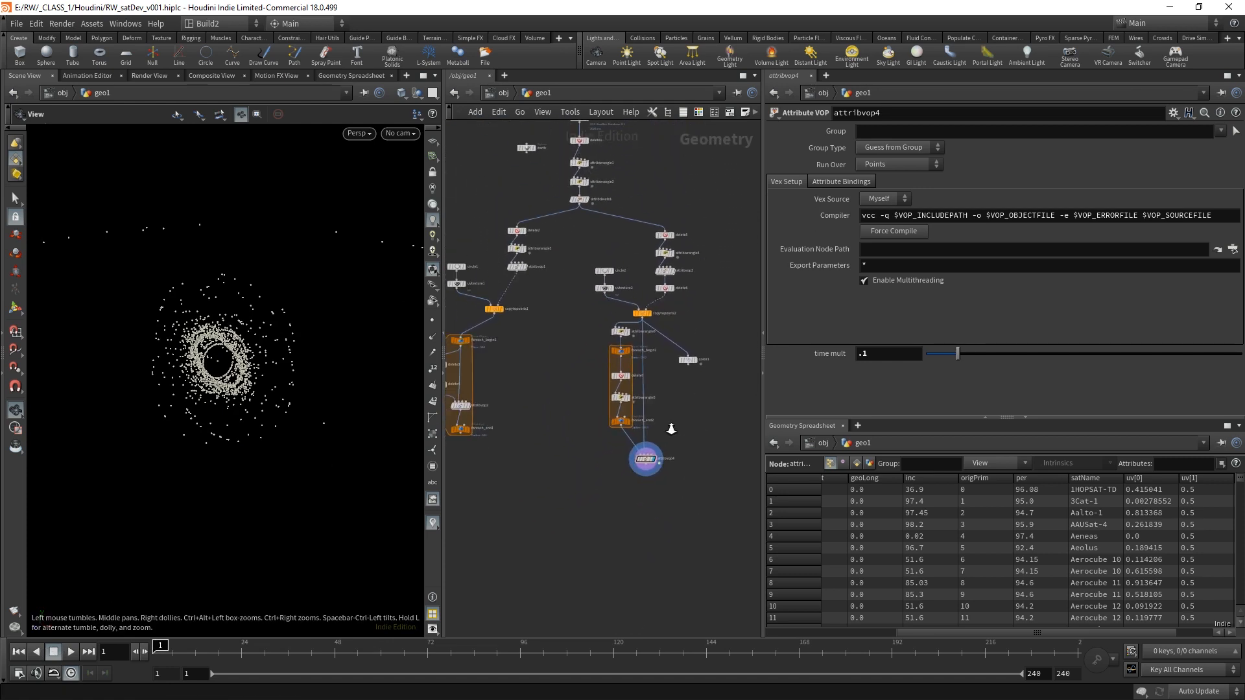
{"action": "middle_click_drag", "start_coordinate": [594, 508], "coordinate": [623, 489]}
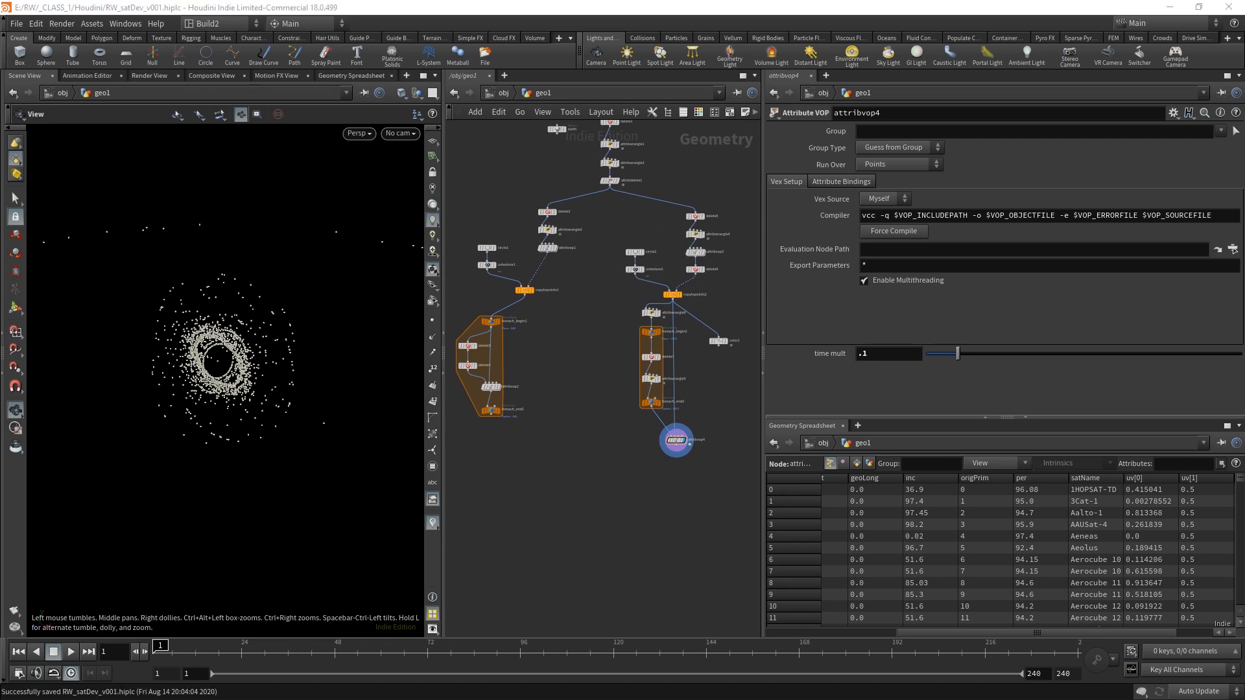
{"action": "mouse_move", "coordinate": [632, 519]}
{"action": "middle_mouse_down"}
{"action": "mouse_move", "coordinate": [601, 531]}
{"action": "mouse_move", "coordinate": [621, 537]}
{"action": "middle_mouse_up"}
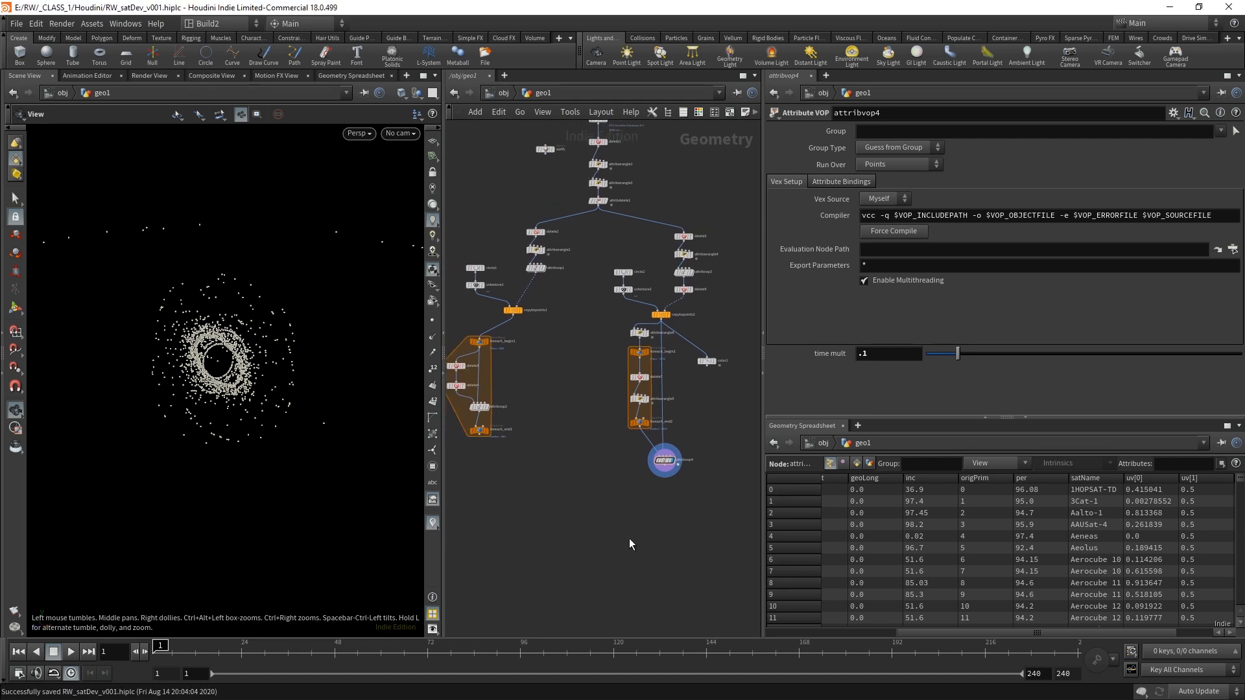
{"action": "right_click_drag", "start_coordinate": [627, 538], "coordinate": [611, 531]}
{"action": "middle_click_drag", "start_coordinate": [610, 532], "coordinate": [632, 534]}
{"action": "right_click_drag", "start_coordinate": [631, 533], "coordinate": [617, 530]}
{"action": "middle_click_drag", "start_coordinate": [617, 532], "coordinate": [623, 524]}
{"action": "key", "text": "Tab"}
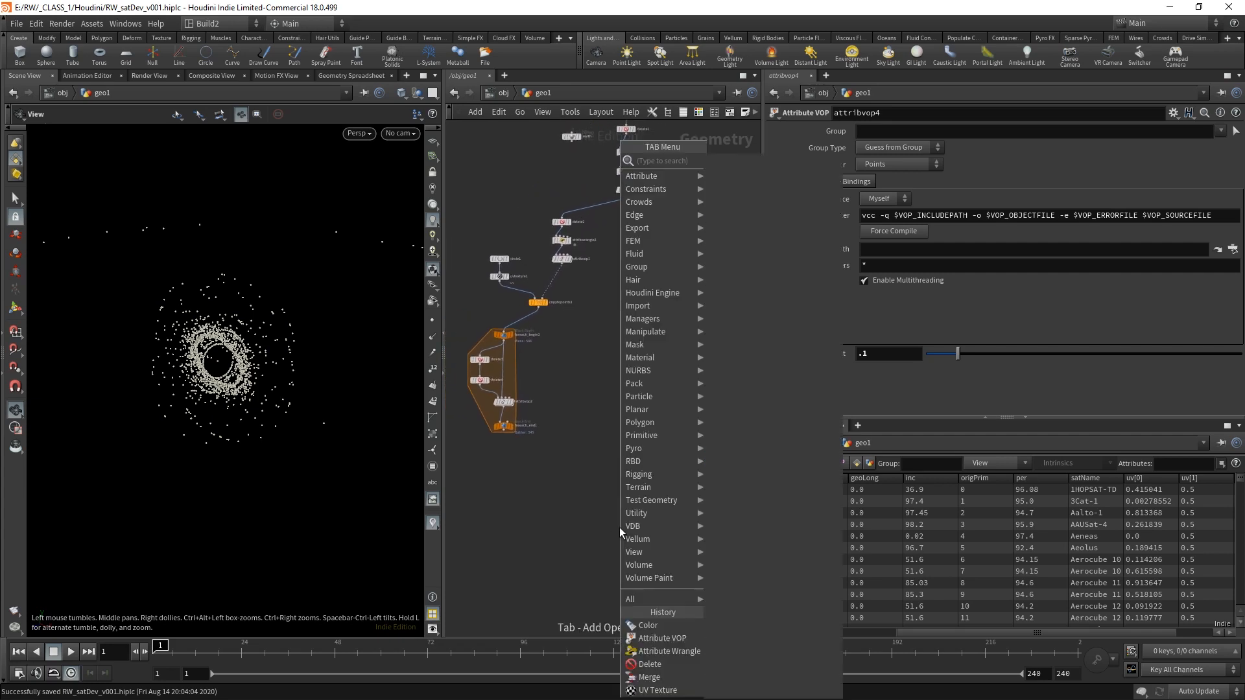
{"action": "type", "text": "mer"}
{"action": "left_click", "coordinate": [732, 160]}
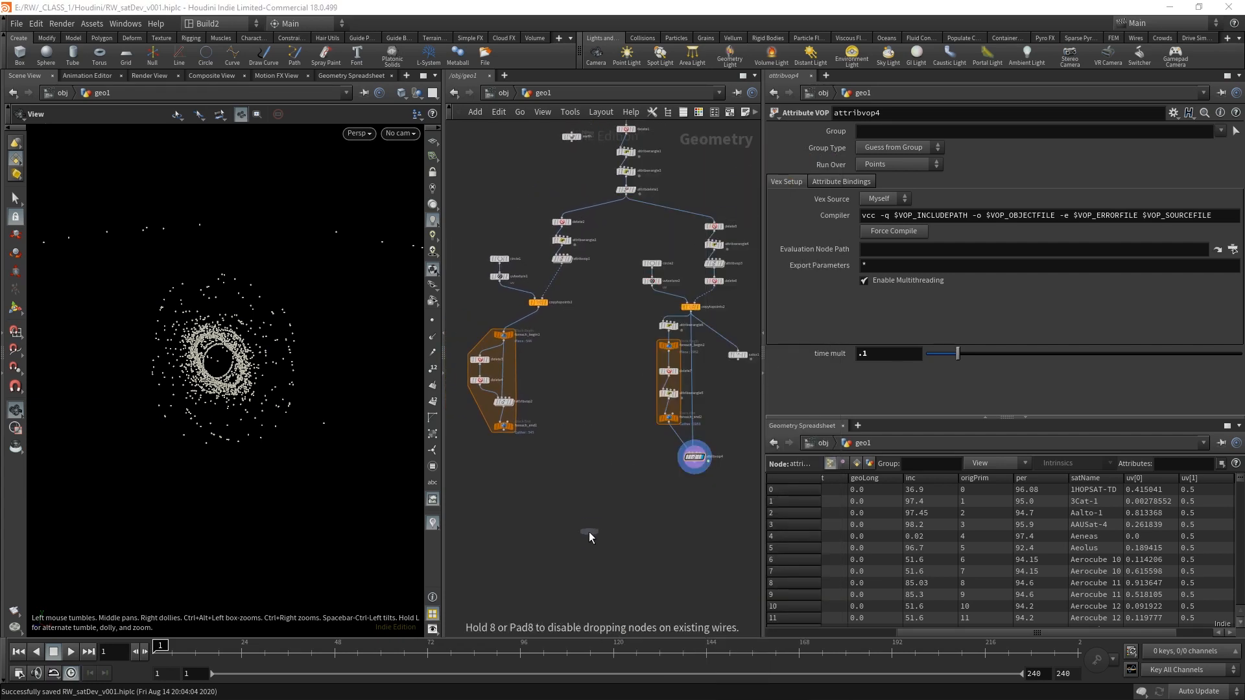
{"action": "left_click", "coordinate": [589, 532]}
{"action": "left_click_drag", "start_coordinate": [506, 433], "coordinate": [577, 495]}
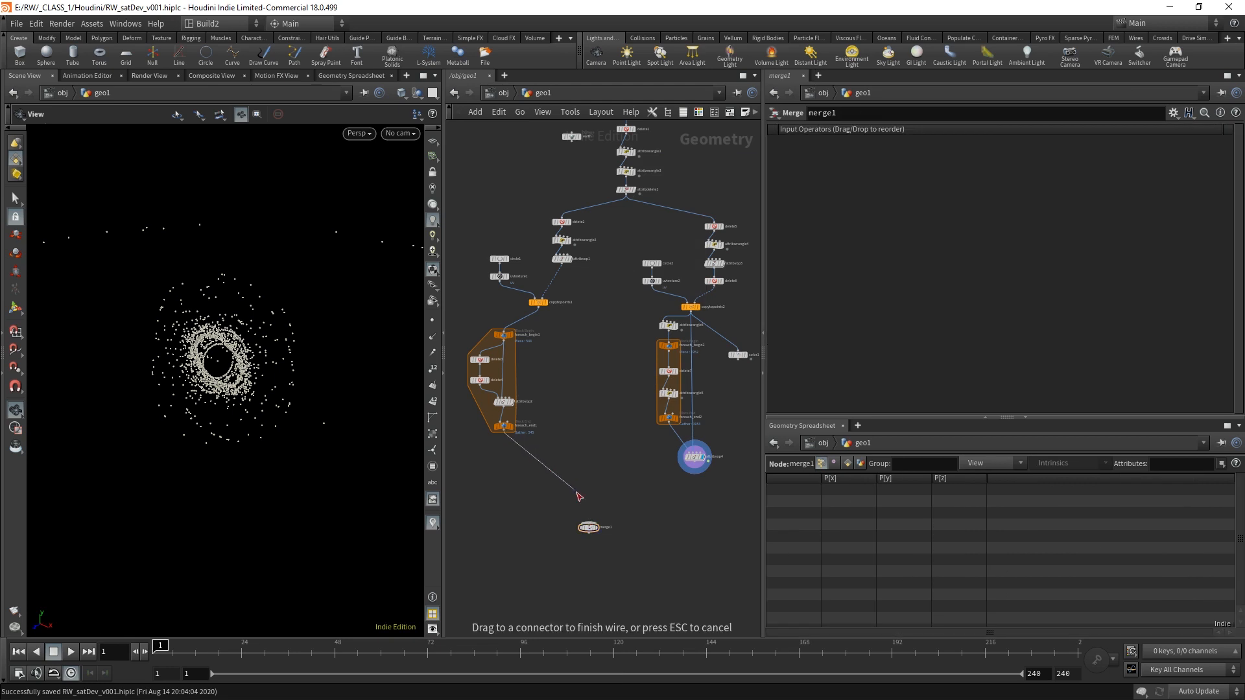
{"action": "left_click", "coordinate": [590, 524]}
{"action": "left_click", "coordinate": [695, 469]}
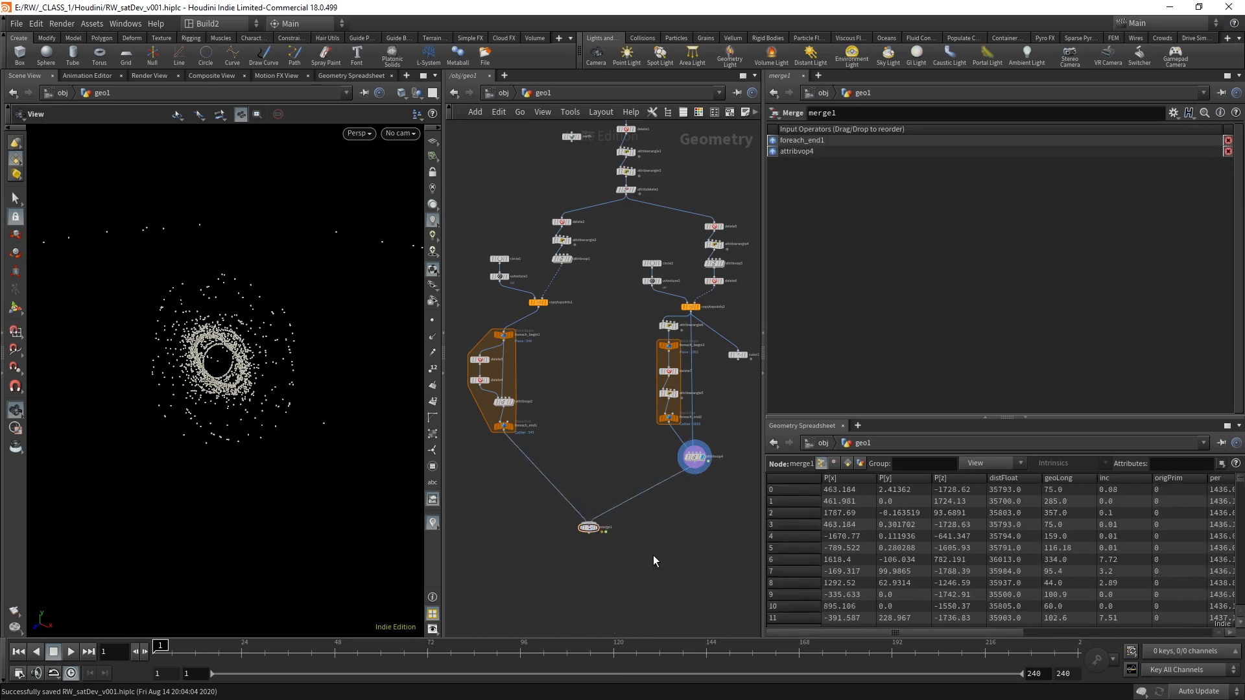
{"action": "left_click", "coordinate": [604, 517]}
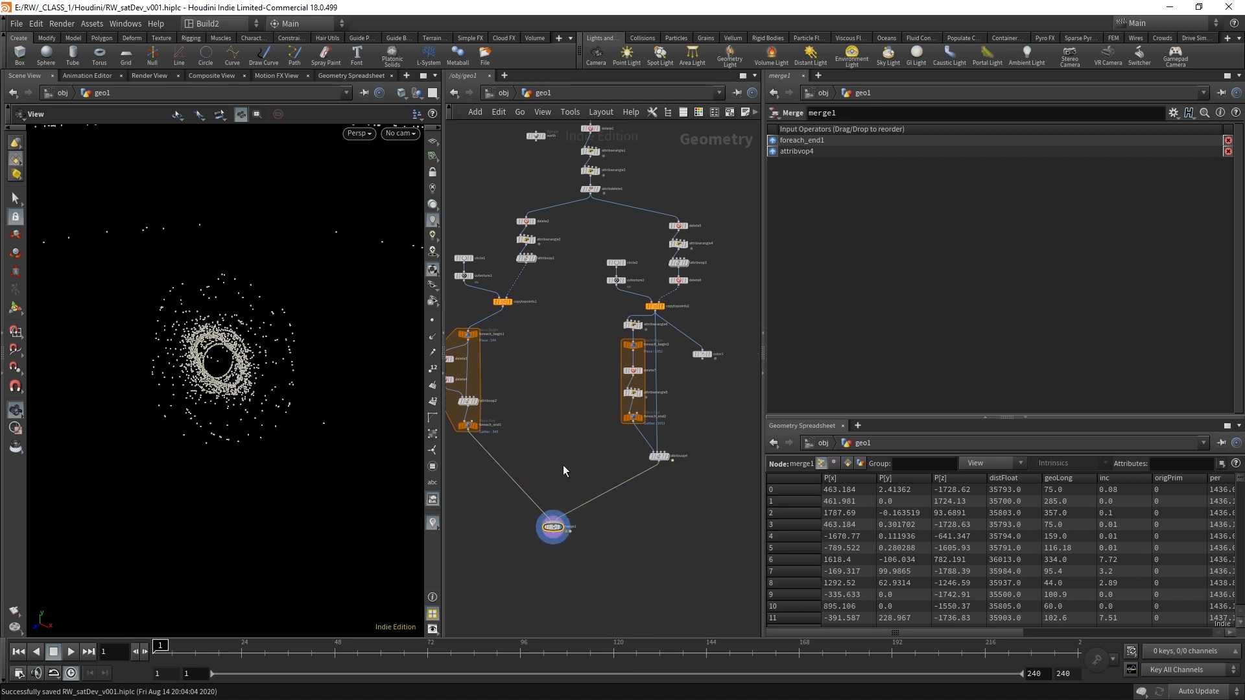
- Combine copytopoints1 and copytopoints2 in a second Merge node beside merge1 and display it
{"action": "key", "text": "Tab"}
{"action": "type", "text": "mer"}
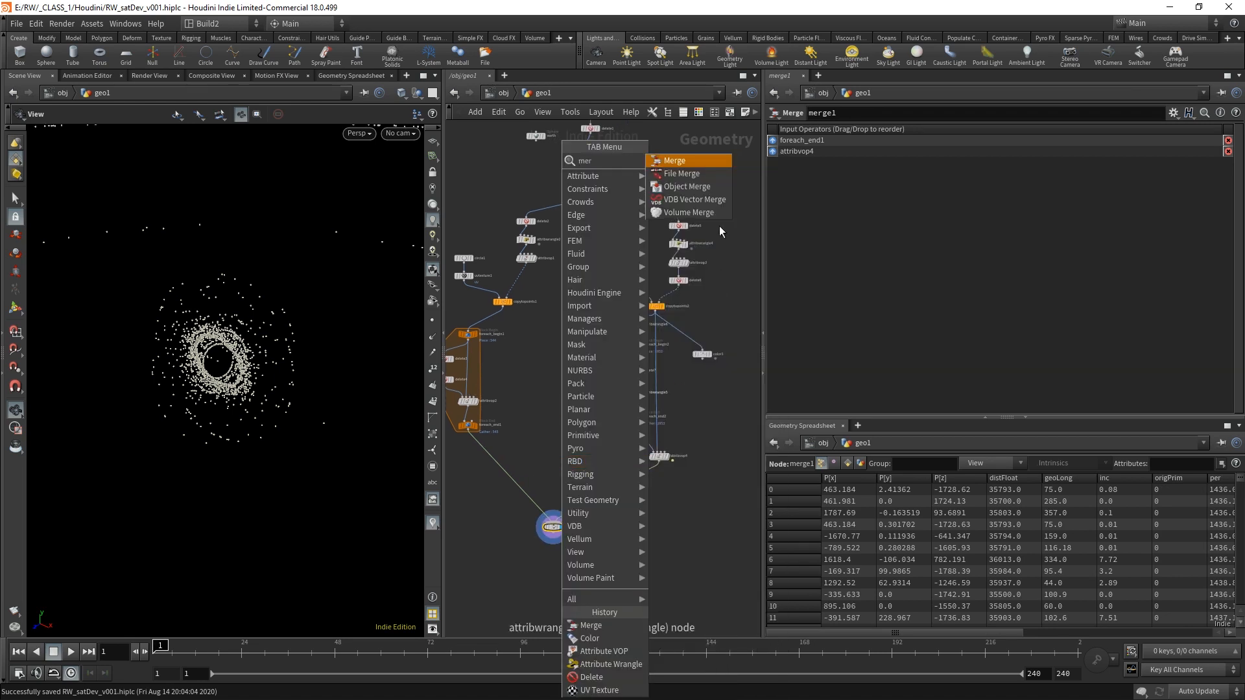
{"action": "left_click", "coordinate": [690, 164]}
{"action": "left_click", "coordinate": [638, 523]}
{"action": "left_click_drag", "start_coordinate": [635, 516], "coordinate": [503, 306]}
{"action": "left_click_drag", "start_coordinate": [634, 515], "coordinate": [655, 311]}
{"action": "left_click", "coordinate": [645, 521]}
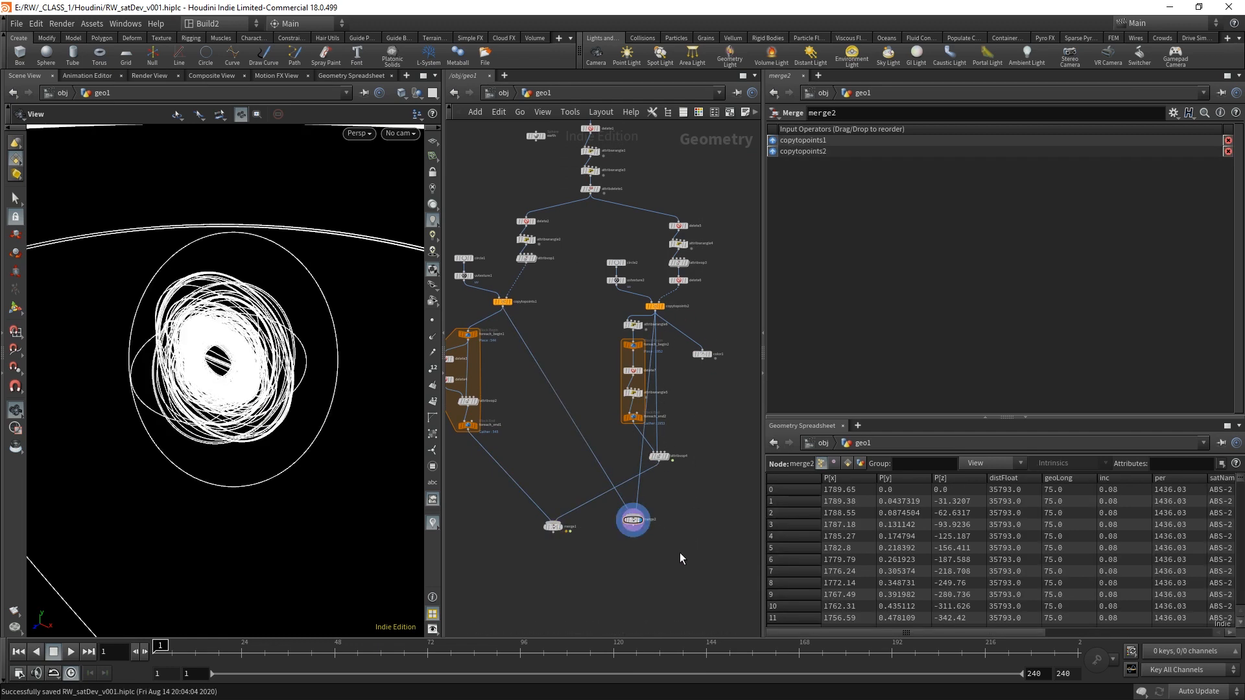
{"action": "left_click_drag", "start_coordinate": [642, 522], "coordinate": [632, 533]}
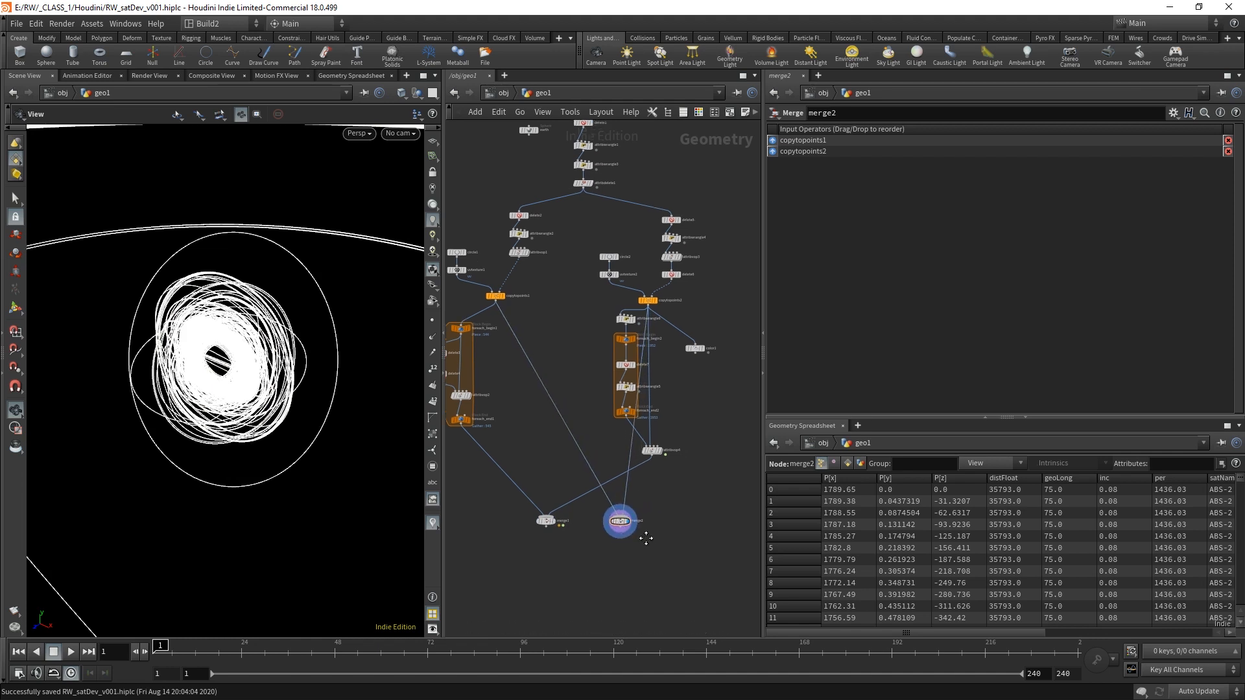
- Move color1 below merge2, wire it to the merged orbit curves and display the coloured result
{"action": "left_click", "coordinate": [692, 325]}
{"action": "left_click_drag", "start_coordinate": [691, 322], "coordinate": [616, 531]}
{"action": "left_click", "coordinate": [619, 539]}
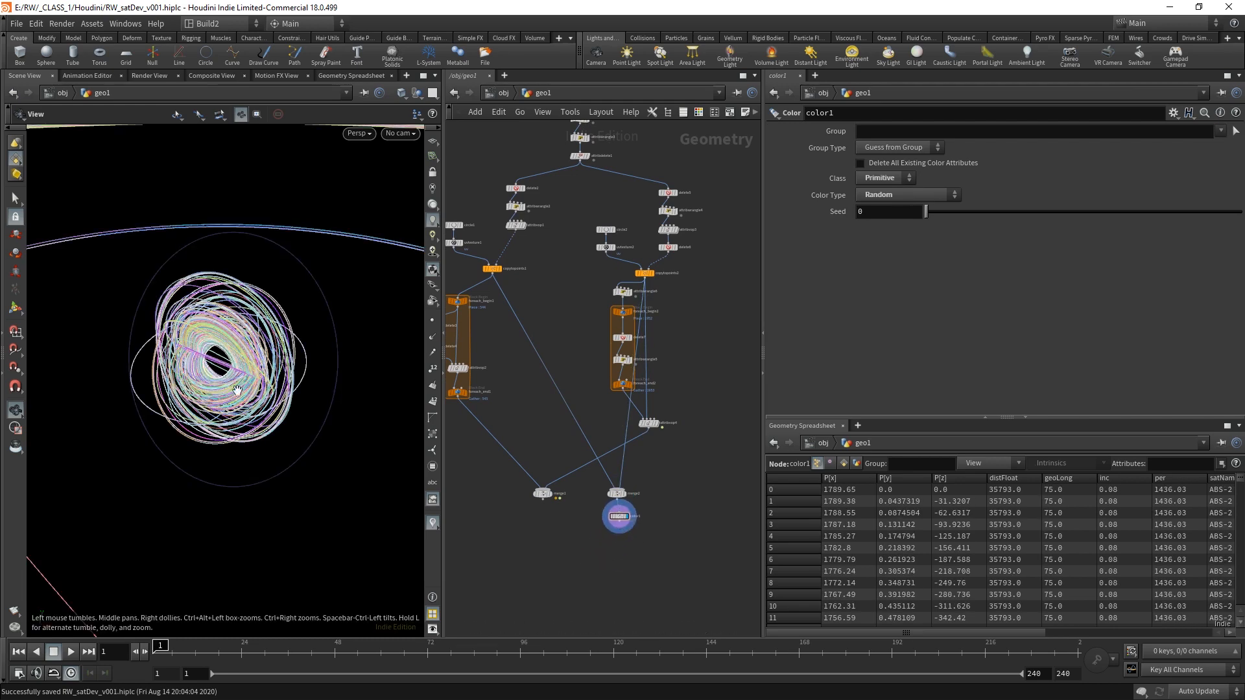
{"action": "scroll", "coordinate": [82, 446], "scroll_direction": "down", "scroll_amount": 10}
{"action": "scroll", "coordinate": [82, 446], "scroll_direction": "up", "scroll_amount": 8}
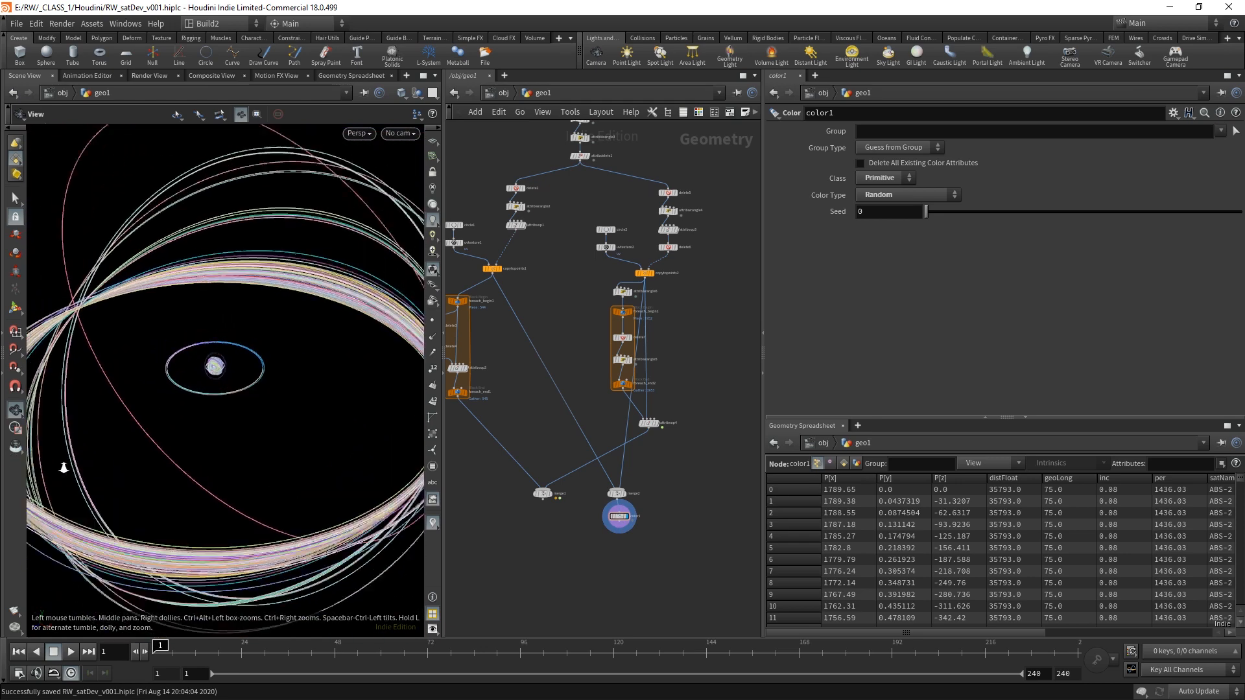
{"action": "scroll", "coordinate": [538, 548], "scroll_direction": "up", "scroll_amount": 3}
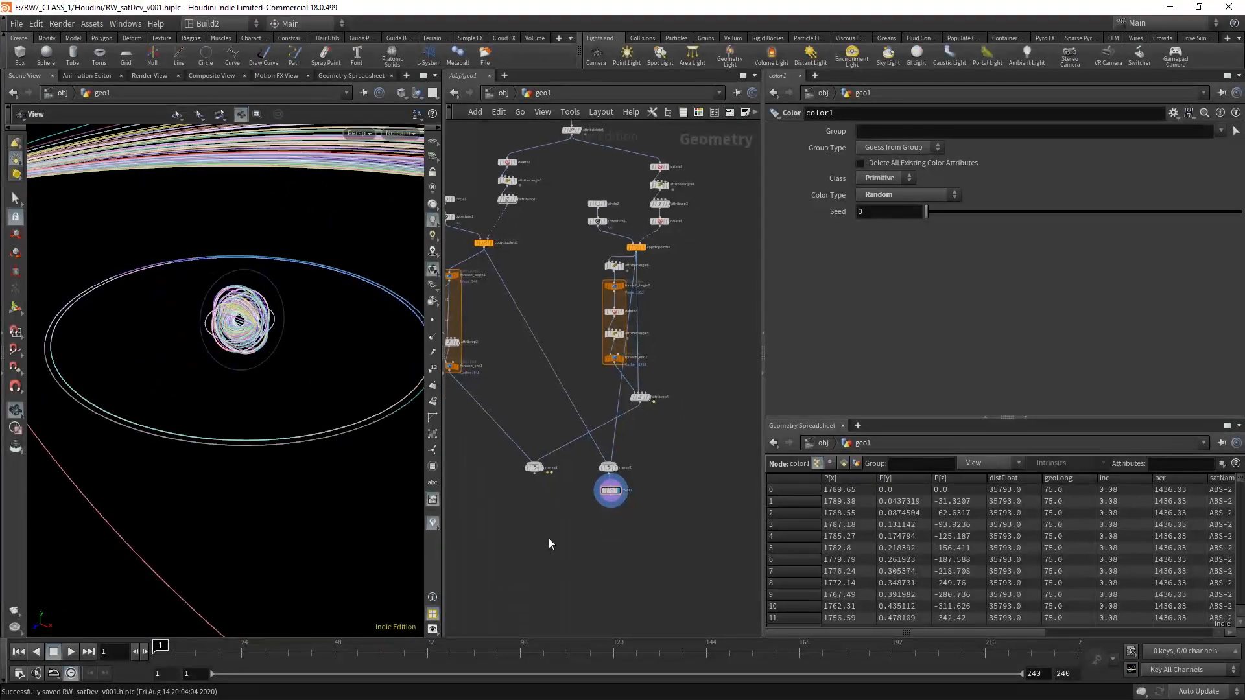
{"action": "scroll", "coordinate": [584, 519], "scroll_direction": "down", "scroll_amount": 2}
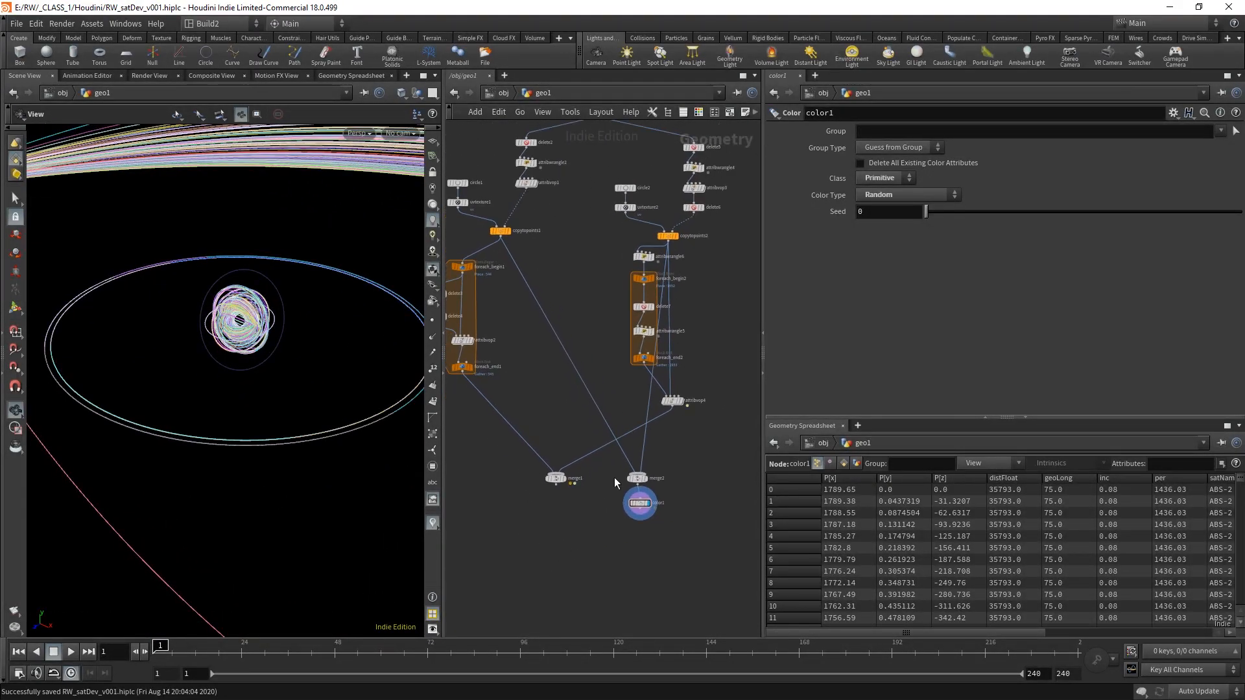
- Add a Group node after merge1 and display it
{"action": "left_click_drag", "start_coordinate": [618, 453], "coordinate": [543, 461]}
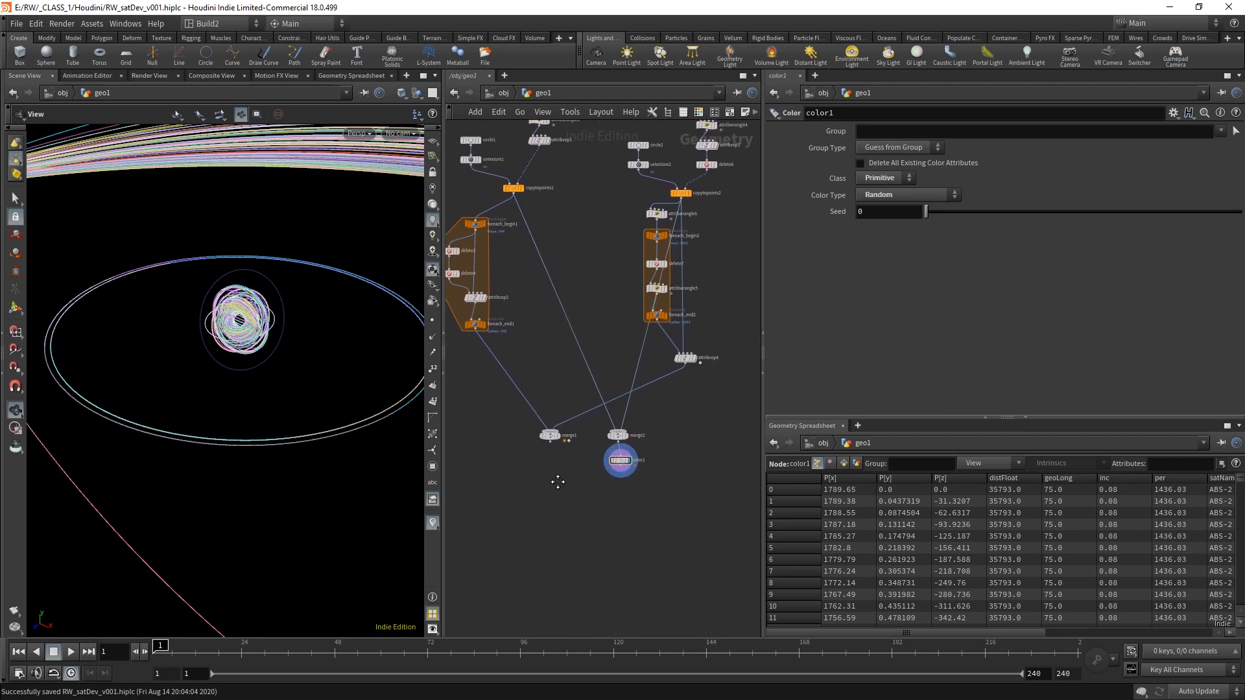
{"action": "scroll", "coordinate": [564, 470], "scroll_direction": "up", "scroll_amount": 3}
{"action": "key", "text": "Tab"}
{"action": "type", "text": "group"}
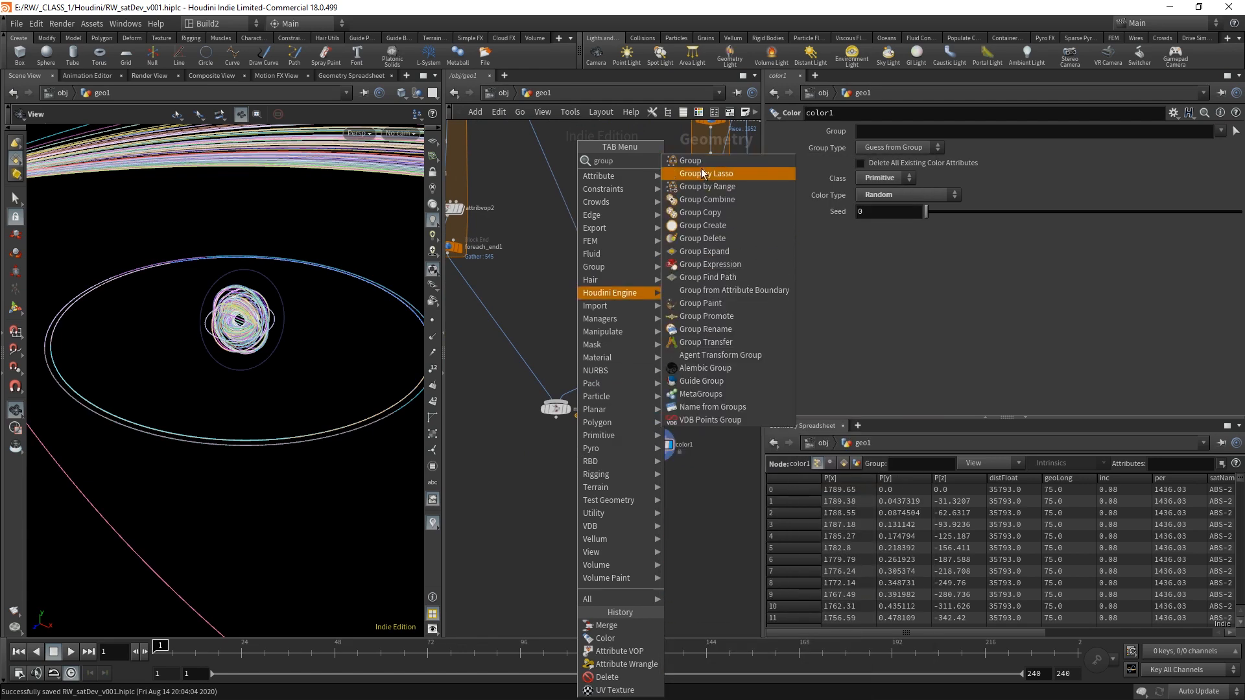
{"action": "left_click", "coordinate": [702, 162]}
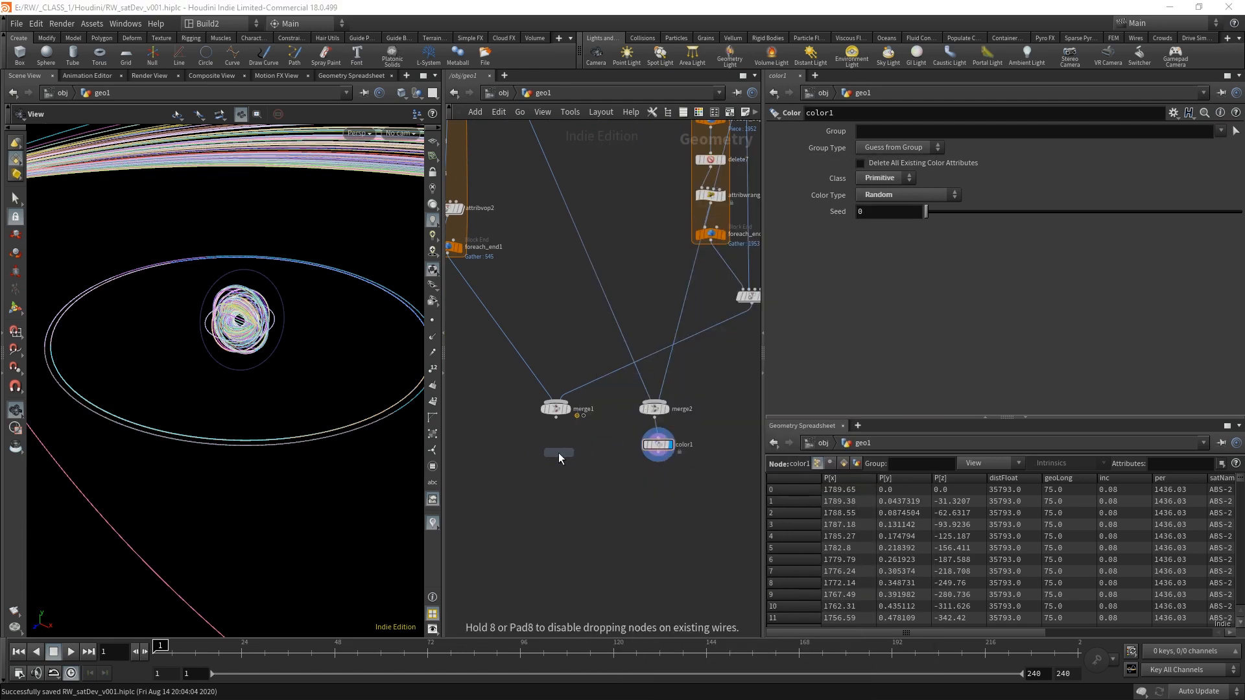
{"action": "left_click", "coordinate": [558, 452]}
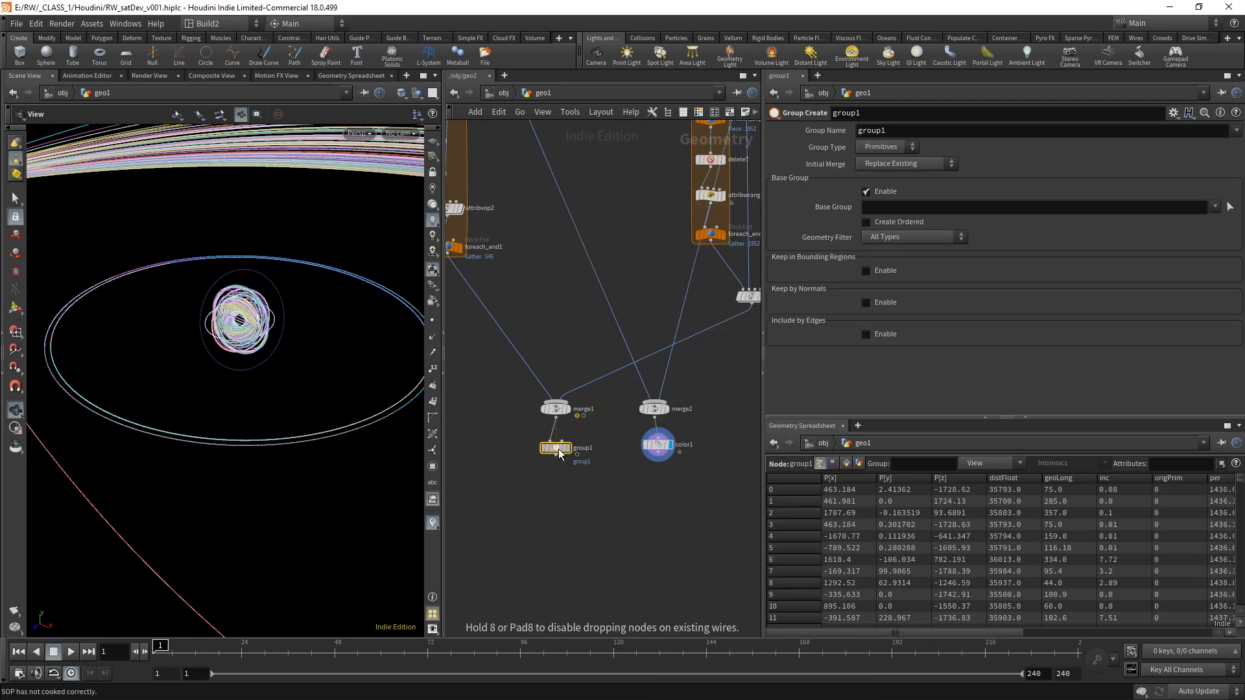
{"action": "left_click", "coordinate": [568, 448]}
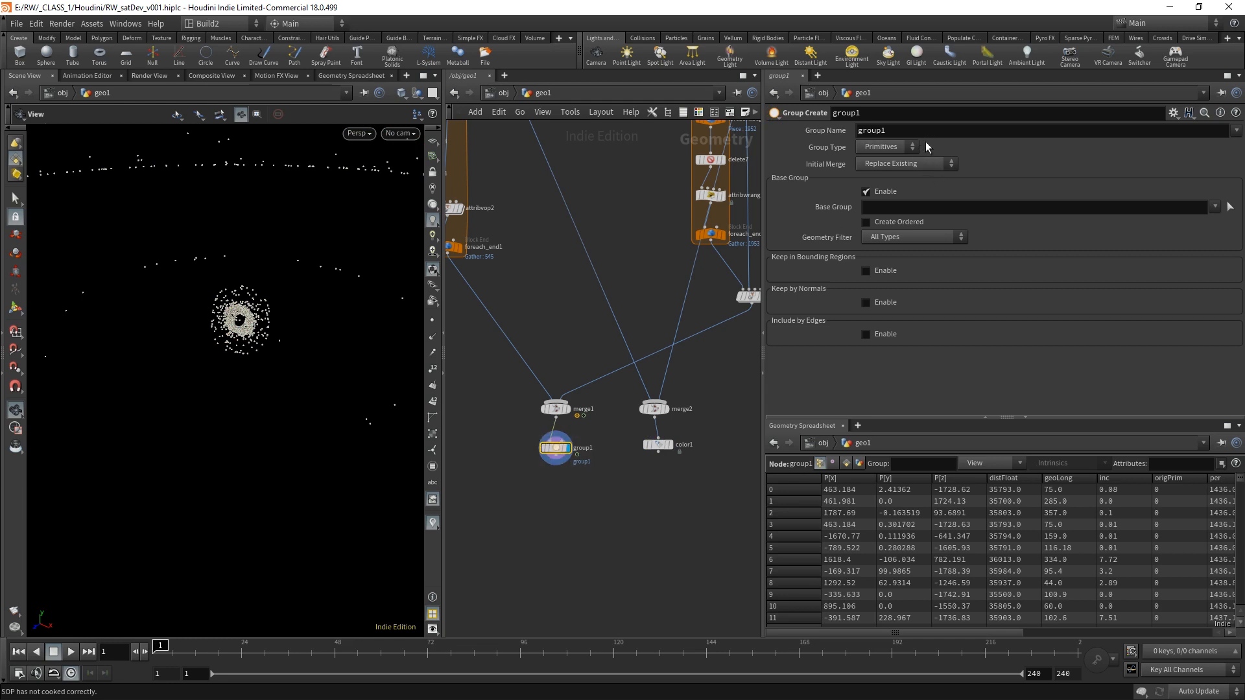
- Set group1's group type to Points and its group name to satPoints
{"action": "left_click", "coordinate": [890, 149]}
{"action": "left_click", "coordinate": [882, 164]}
{"action": "left_click", "coordinate": [872, 130]}
{"action": "type", "text": "s"}
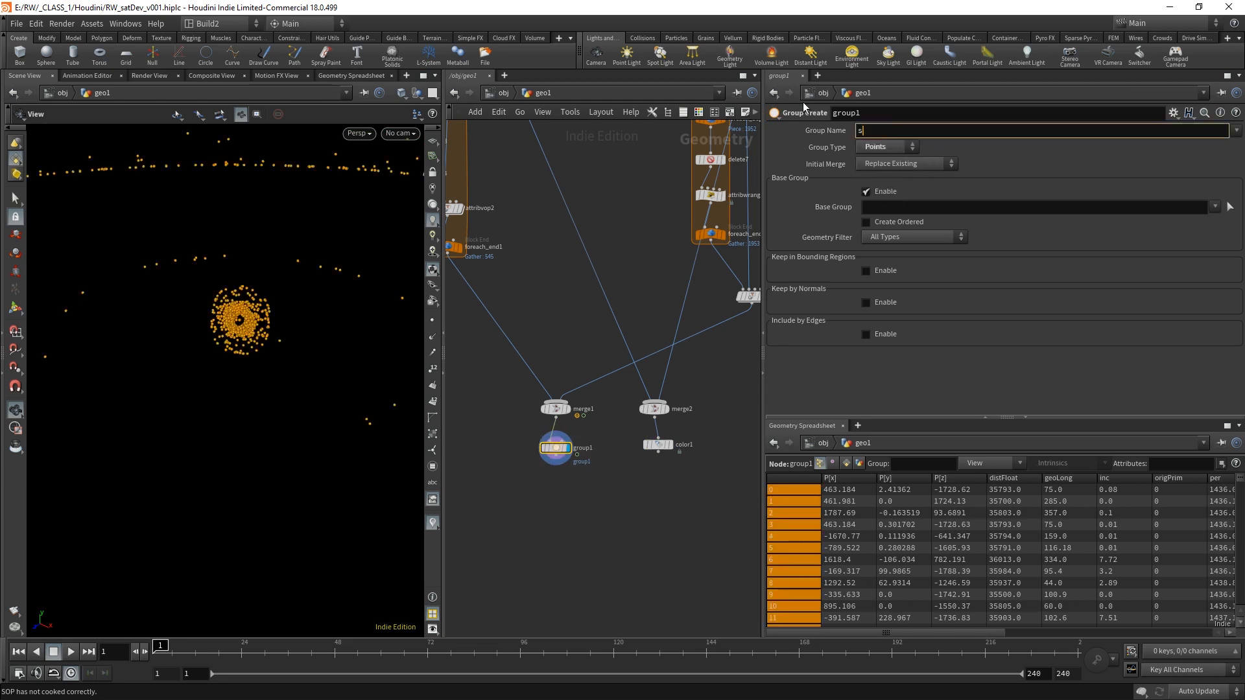
{"action": "type", "text": "atPoints"}
{"action": "key", "text": "Return"}
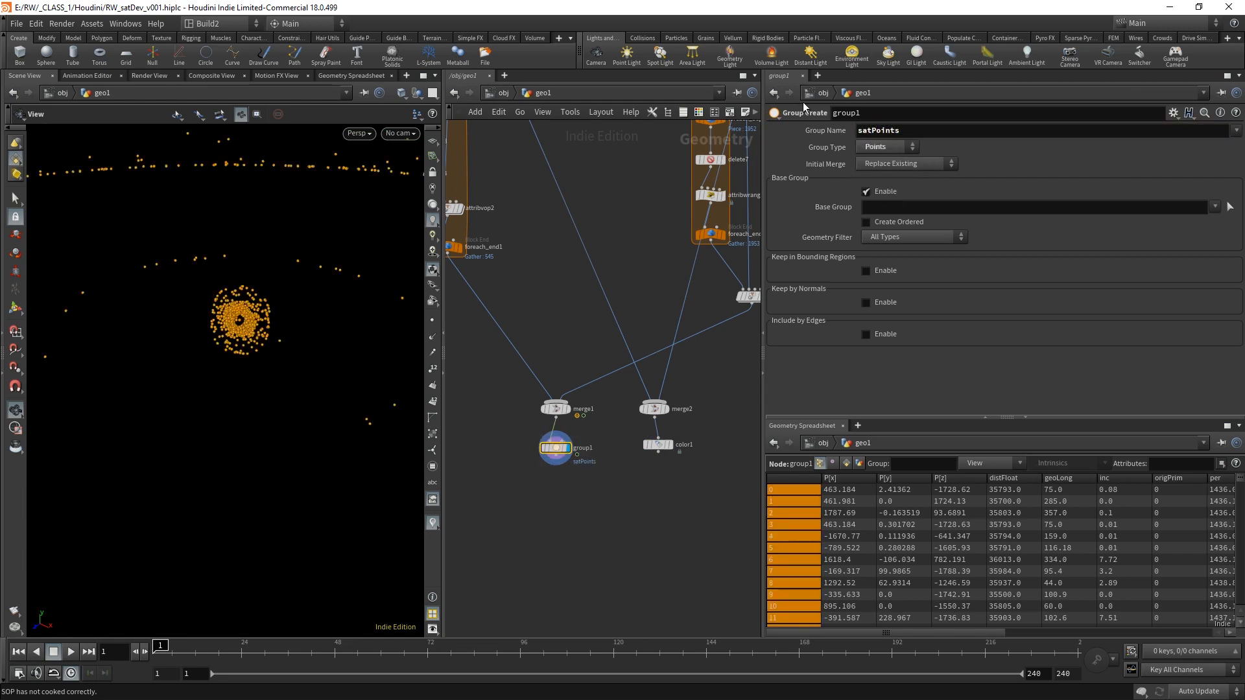
- Duplicate group1 onto the output of color1 and set the copy's group name to orbitLines
{"action": "left_click_drag", "start_coordinate": [562, 450], "coordinate": [654, 474], "text": "alt"}
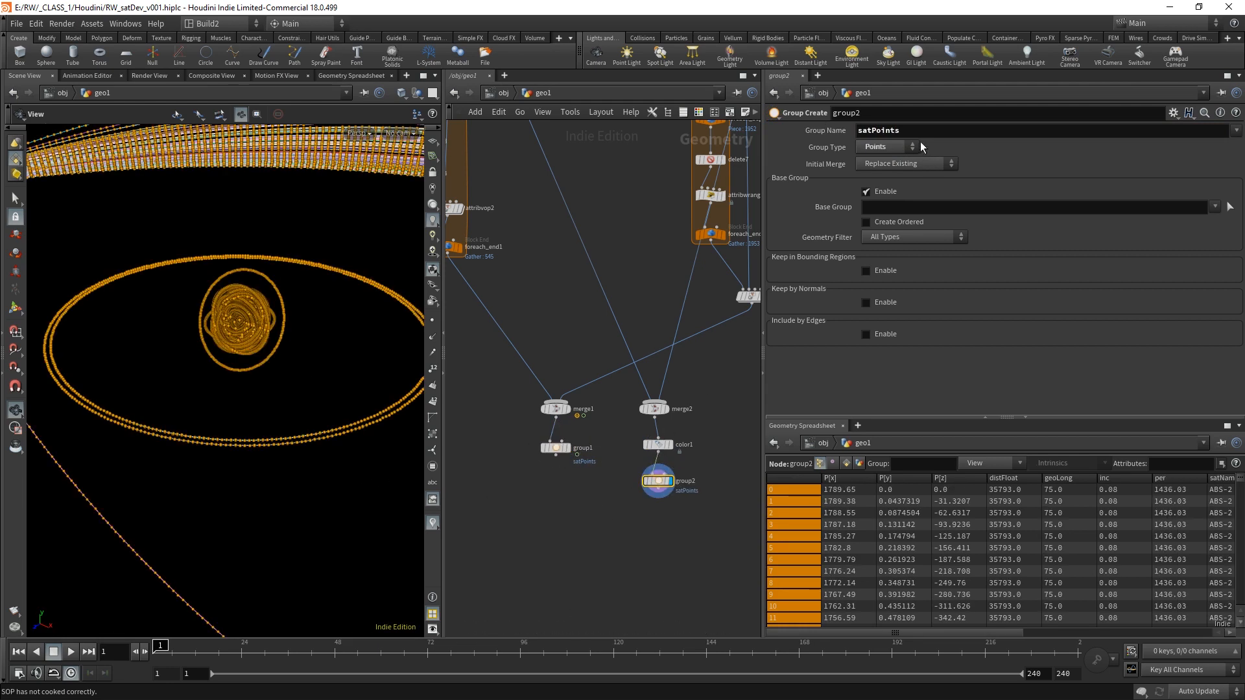
{"action": "left_click_drag", "start_coordinate": [915, 132], "coordinate": [805, 126]}
{"action": "type", "text": "orbitLin"}
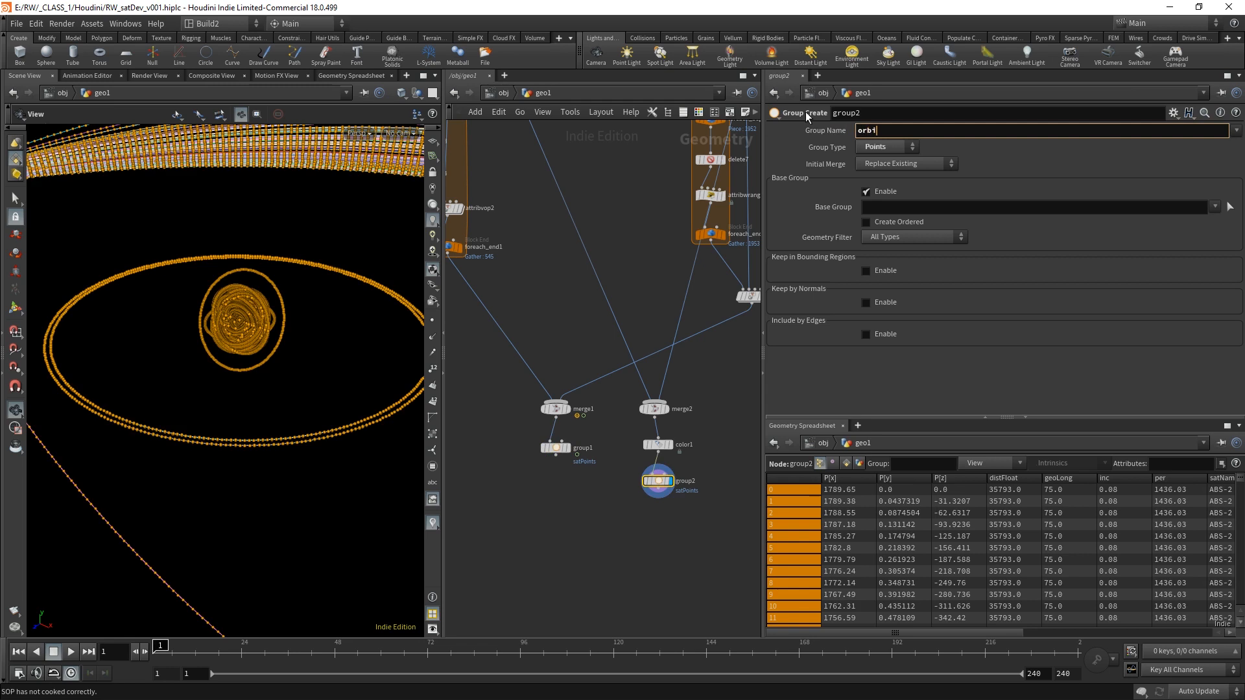
{"action": "type", "text": "es"}
{"action": "key", "text": "Return"}
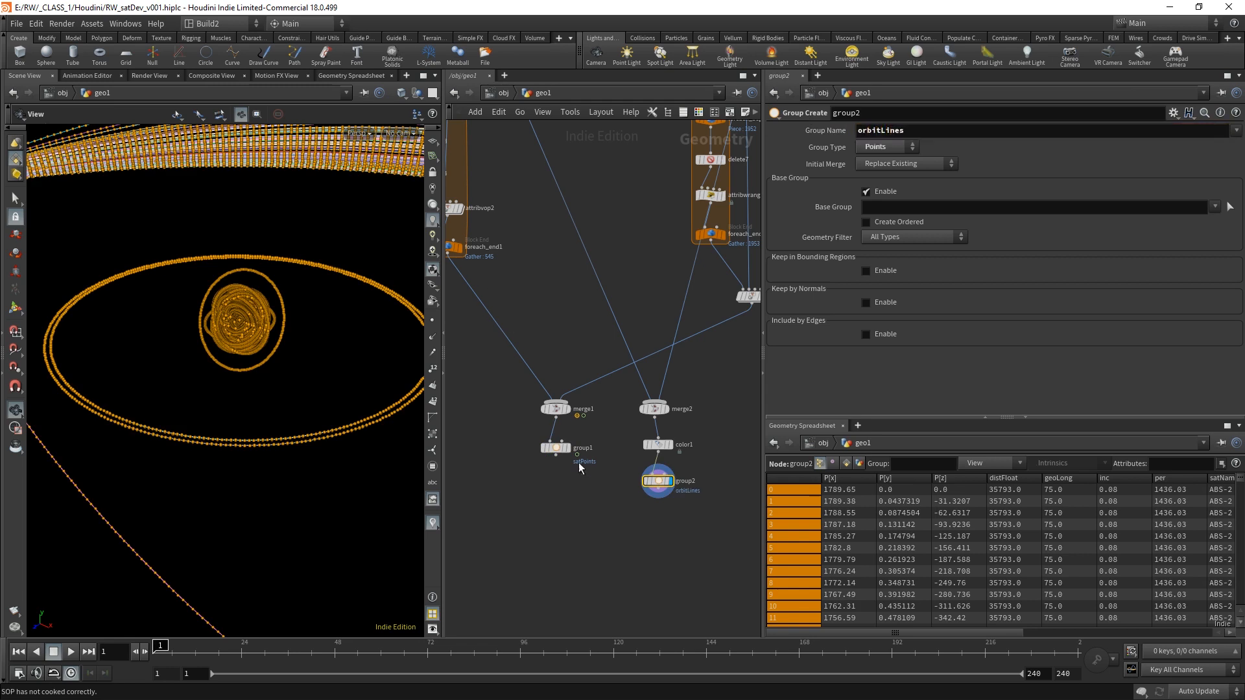
- Display group1 and examine the grouped satellite points in the viewport and over the timeline
{"action": "left_click", "coordinate": [555, 448]}
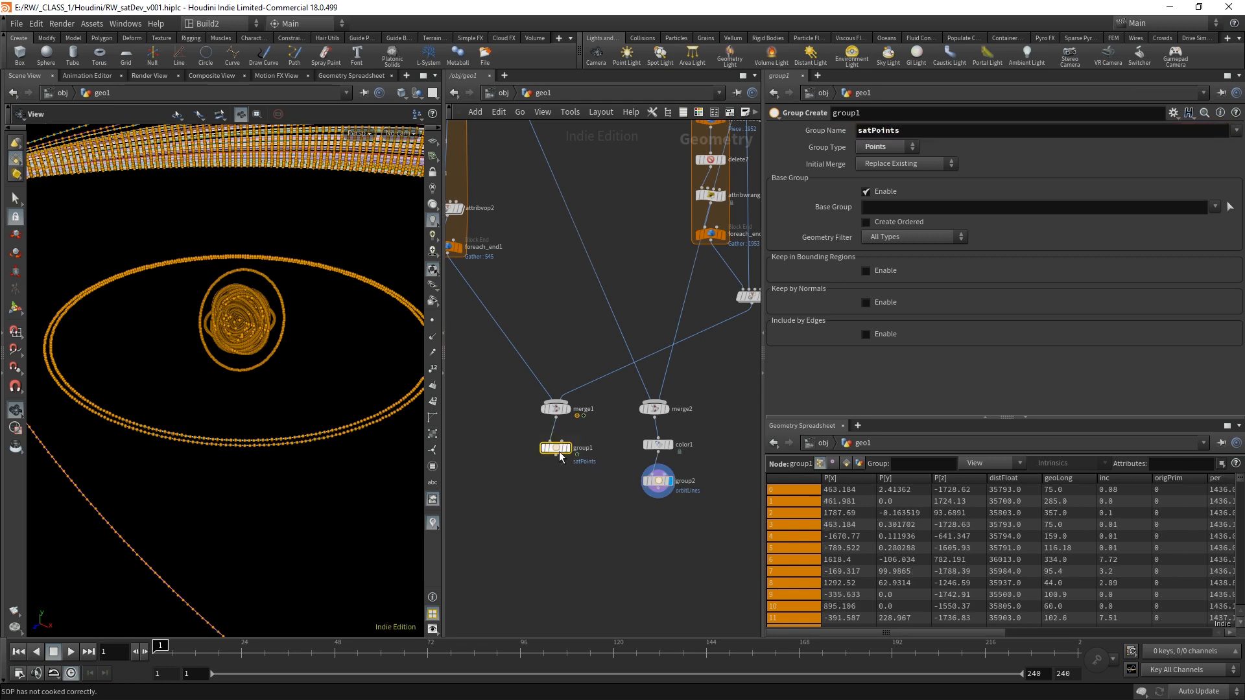
{"action": "left_click", "coordinate": [567, 447]}
{"action": "left_click_drag", "start_coordinate": [290, 329], "coordinate": [172, 449]}
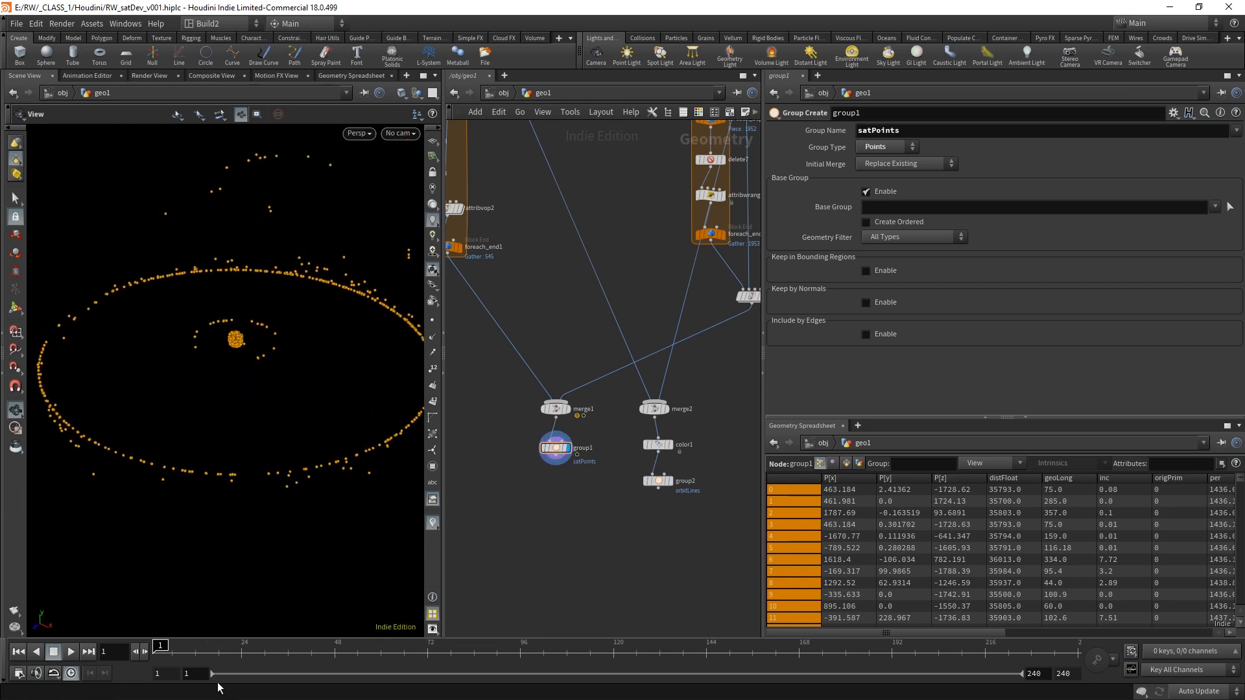
{"action": "mouse_move", "coordinate": [206, 646]}
{"action": "left_mouse_down"}
{"action": "mouse_move", "coordinate": [604, 646]}
{"action": "mouse_move", "coordinate": [131, 636]}
{"action": "left_mouse_up"}
{"action": "middle_click_drag", "start_coordinate": [636, 548], "coordinate": [601, 563]}
{"action": "scroll", "coordinate": [587, 562], "scroll_direction": "down", "scroll_amount": 1}
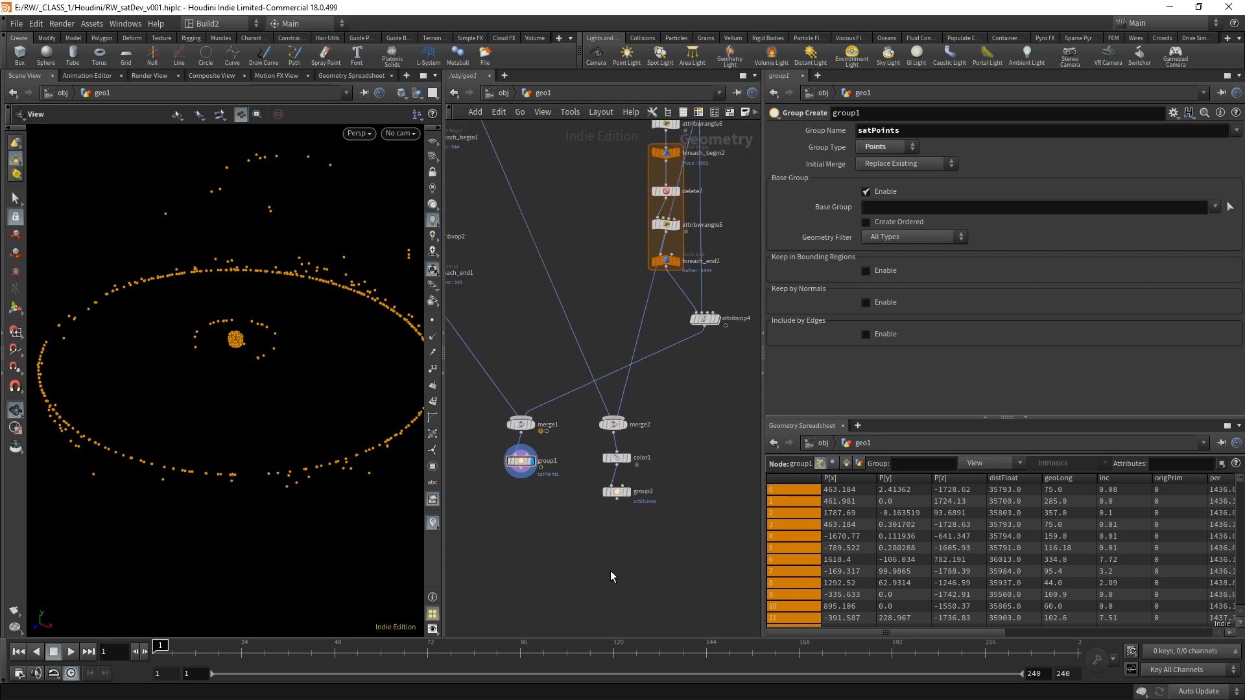
{"action": "scroll", "coordinate": [610, 574], "scroll_direction": "up", "scroll_amount": 1}
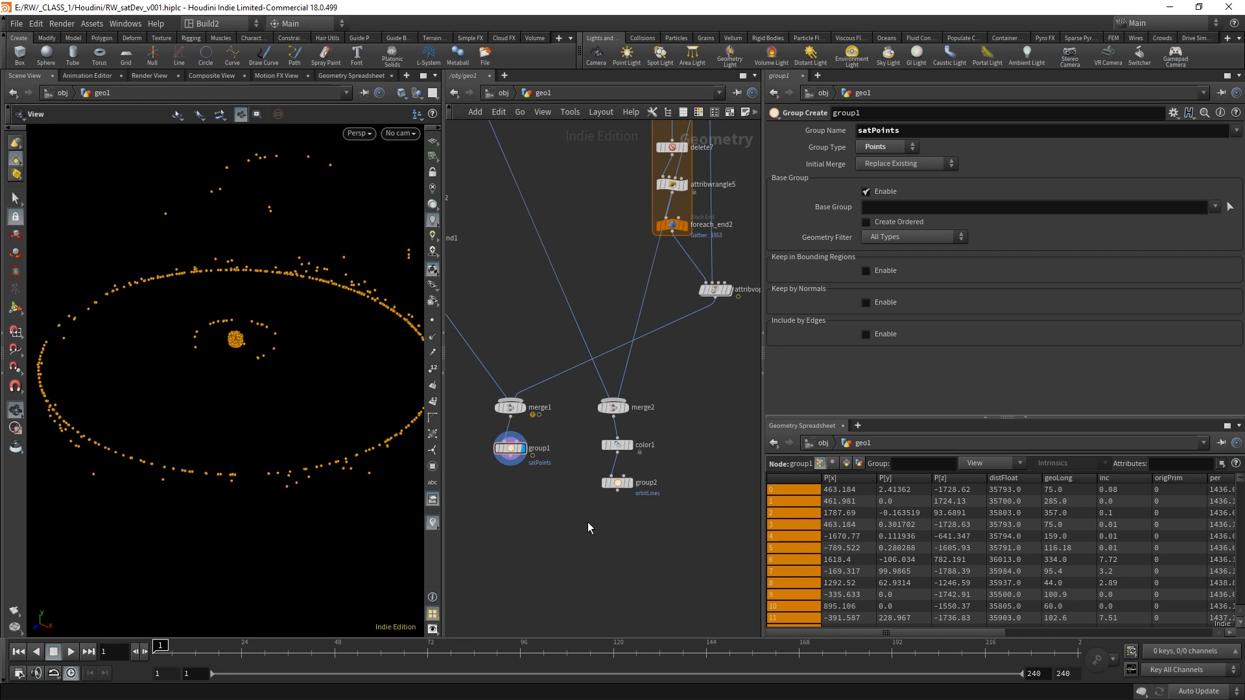